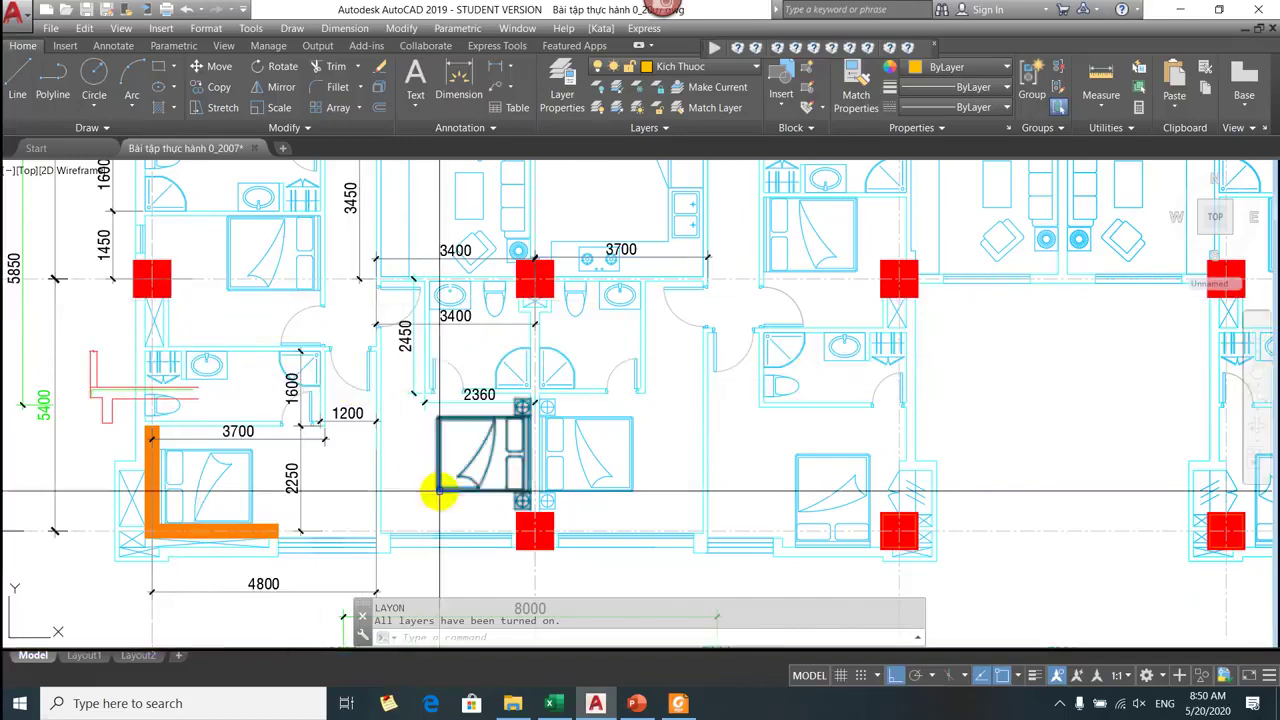
# Examine the typical floor plan, from the bathrooms and bedrooms along the lower edge up to the stair and lift cores.
pyautogui.scroll(2, 463, 414)
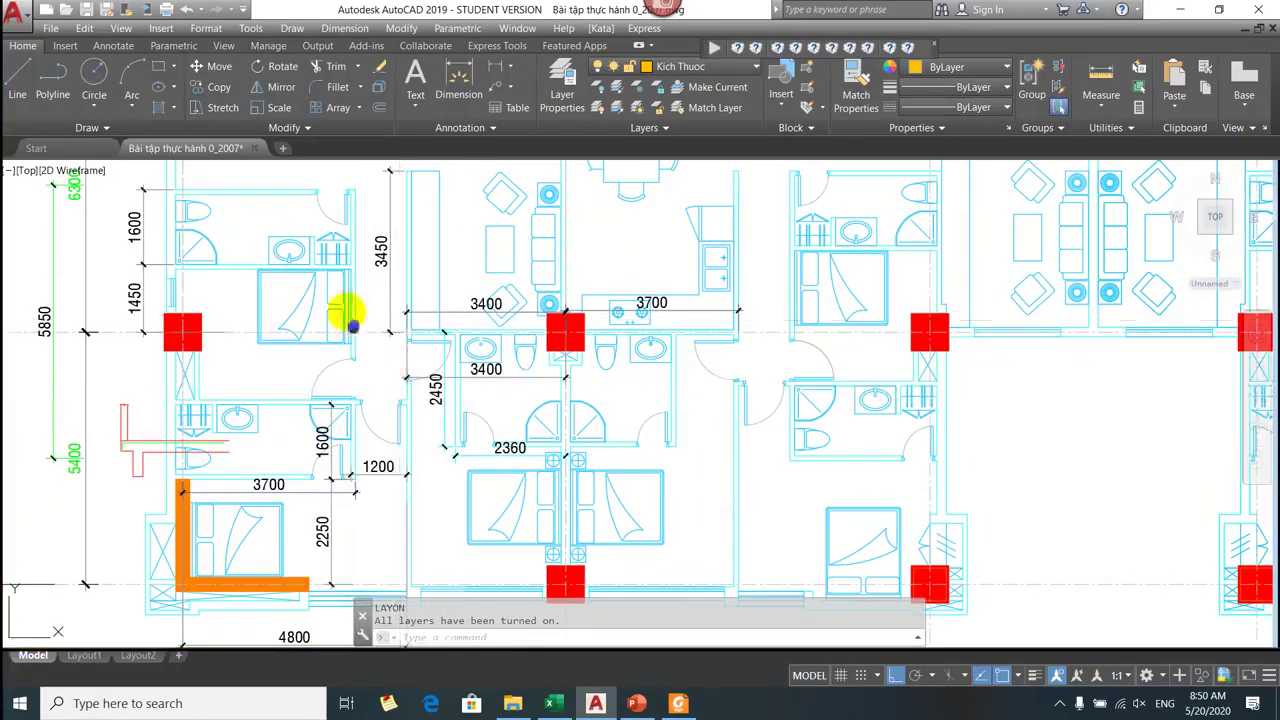
pyautogui.scroll(-3, 383, 386)
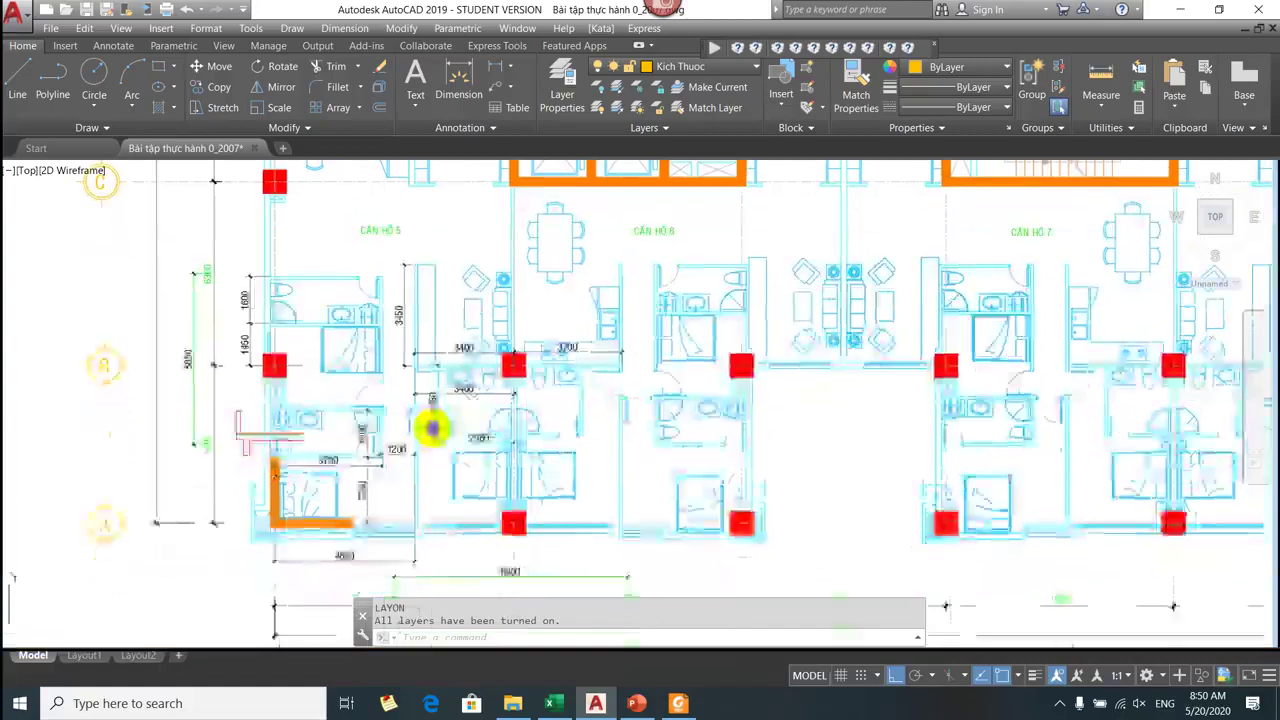
pyautogui.scroll(2, 445, 475)
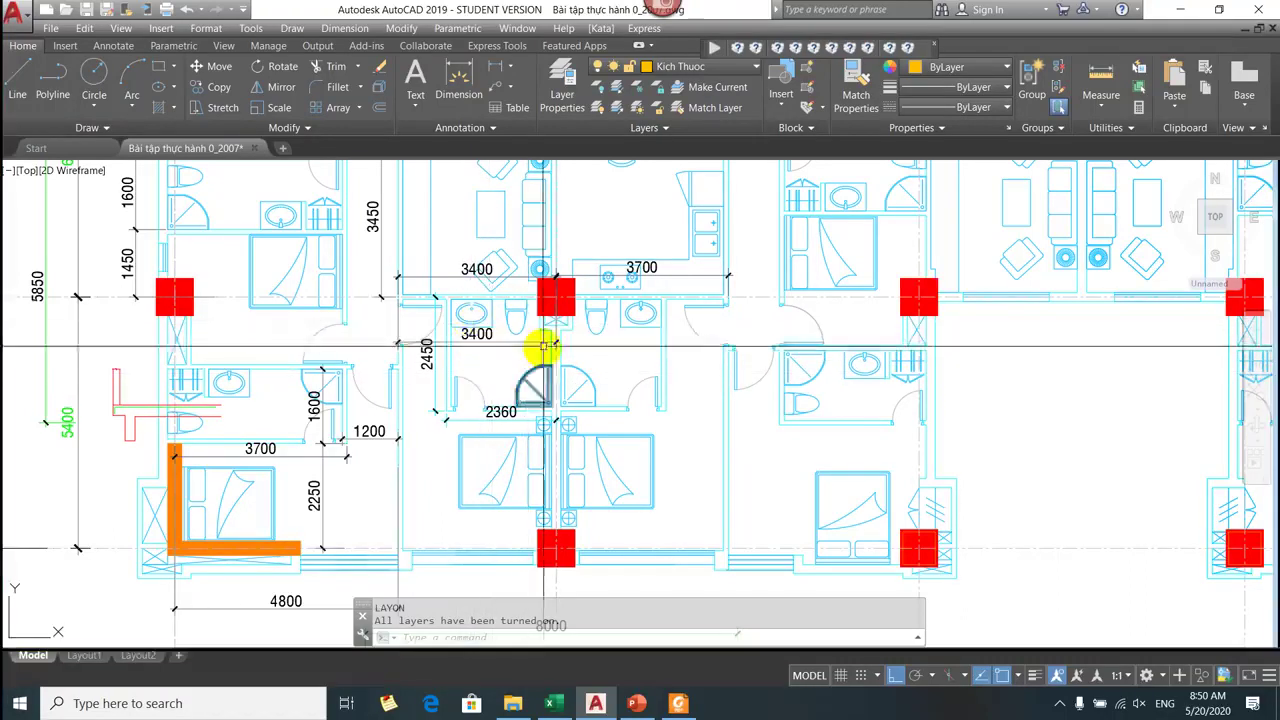
pyautogui.moveTo(490, 337)
pyautogui.mouseDown()
pyautogui.moveTo(494, 365)
pyautogui.moveTo(551, 423)
pyautogui.mouseUp()
pyautogui.moveTo(766, 423); pyautogui.dragTo(637, 596)
pyautogui.scroll(-3, 594, 380)
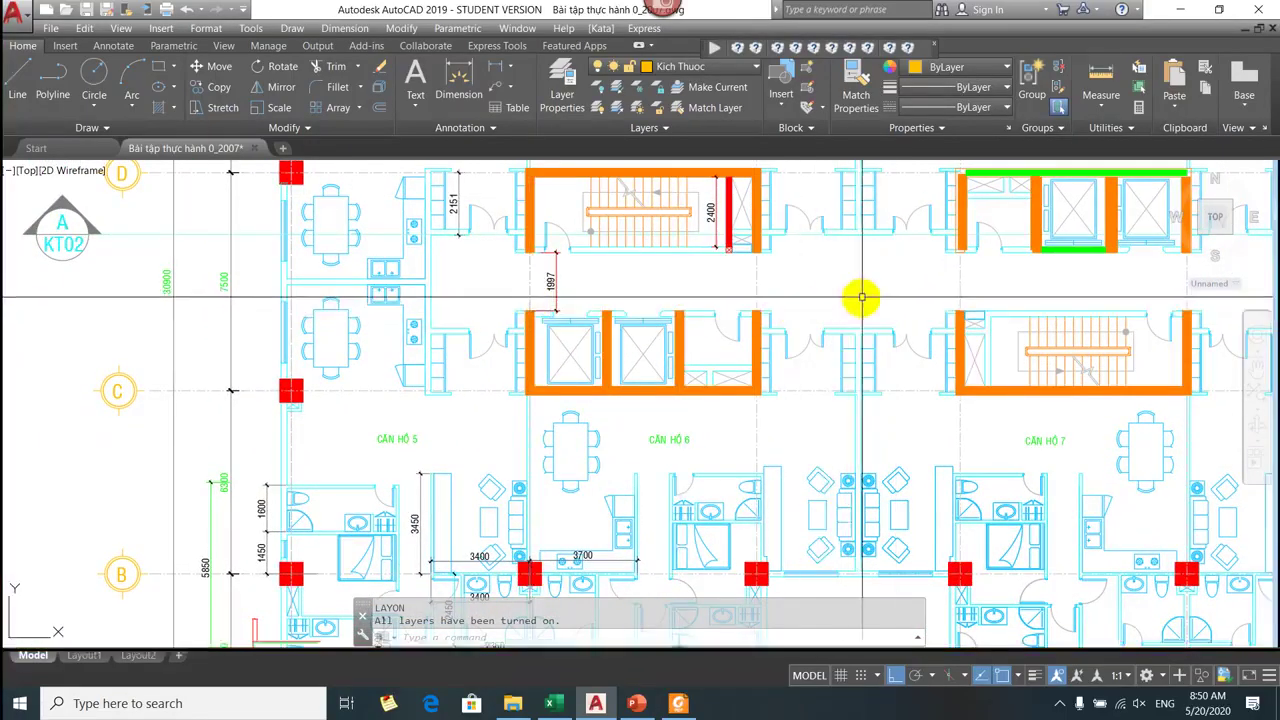
pyautogui.moveTo(745, 274)
pyautogui.mouseDown()
pyautogui.moveTo(694, 409)
pyautogui.moveTo(697, 389)
pyautogui.moveTo(674, 409)
pyautogui.moveTo(489, 303)
pyautogui.mouseUp()
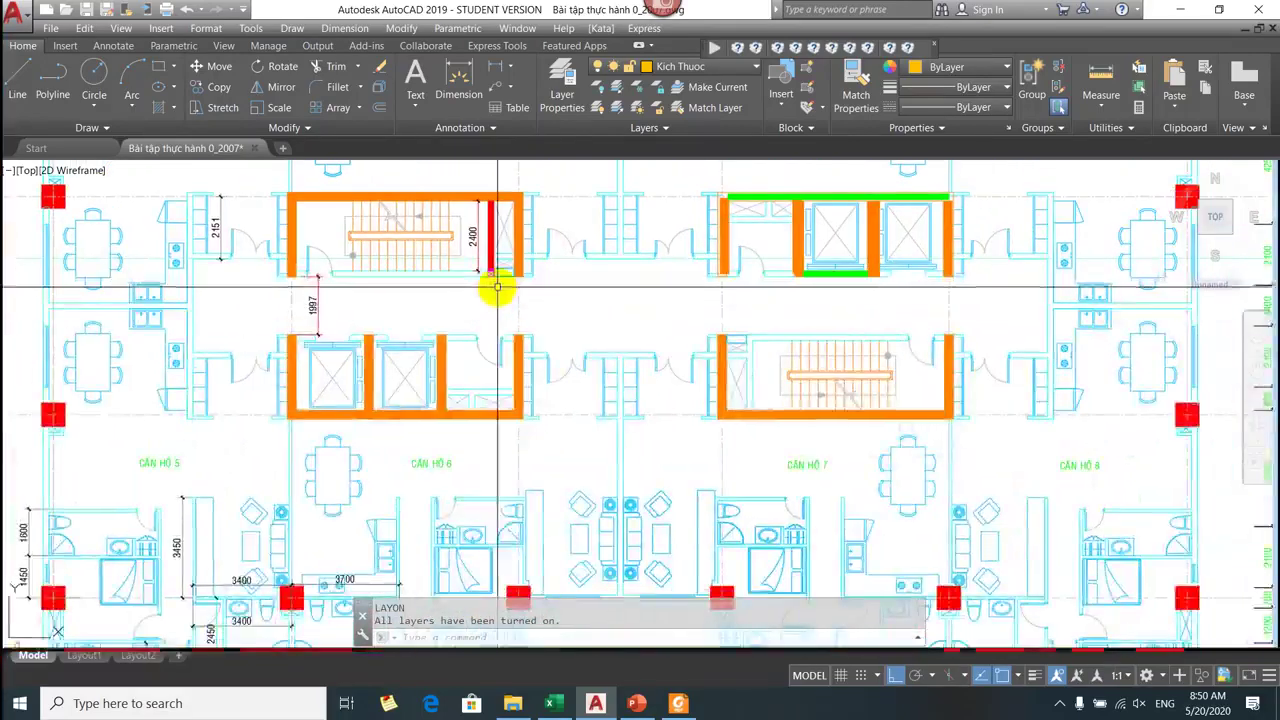
# Locate the floor make-up notes under the architectural section and elevation drawings and read the SÀN PHÒNG, CĂN HỘ layers.
pyautogui.scroll(-6, 566, 543)
pyautogui.moveTo(566, 543); pyautogui.dragTo(320, 306)
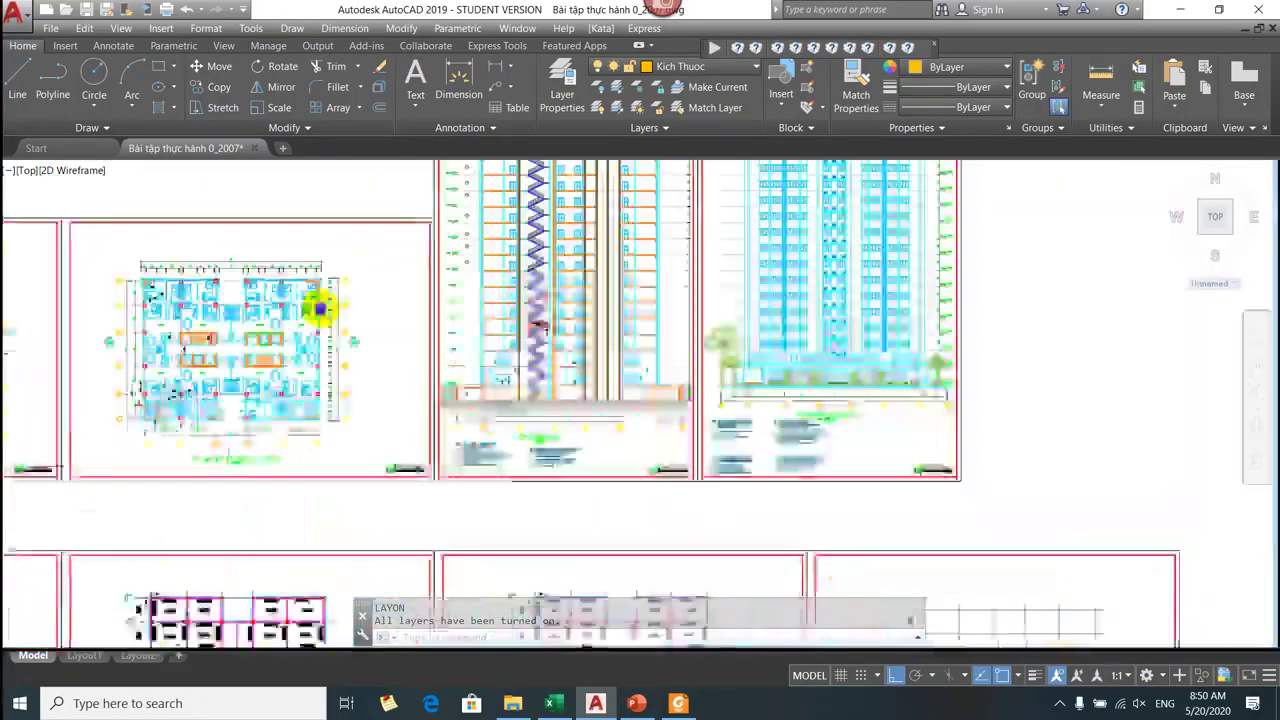
pyautogui.scroll(8, 614, 429)
pyautogui.moveTo(251, 406); pyautogui.dragTo(910, 378)
pyautogui.scroll(-5, 910, 378)
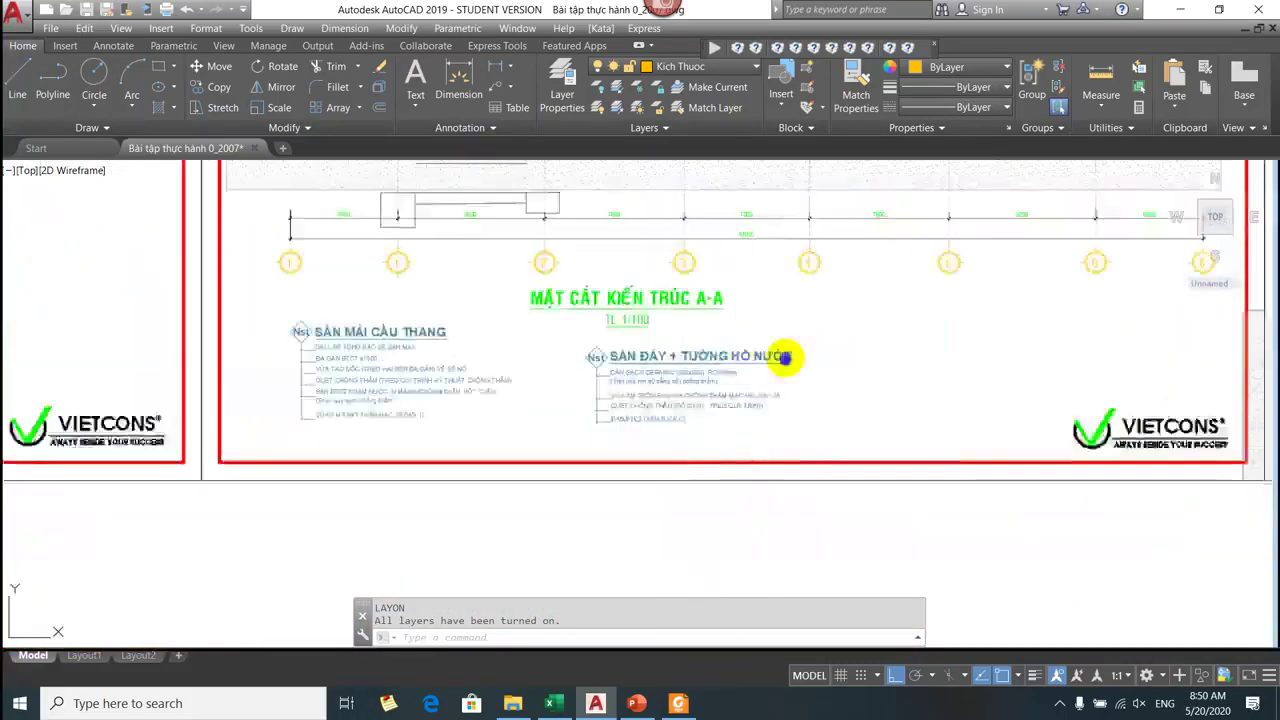
pyautogui.moveTo(786, 357); pyautogui.dragTo(851, 363)
pyautogui.scroll(5, 943, 320)
pyautogui.moveTo(699, 417); pyautogui.dragTo(677, 411)
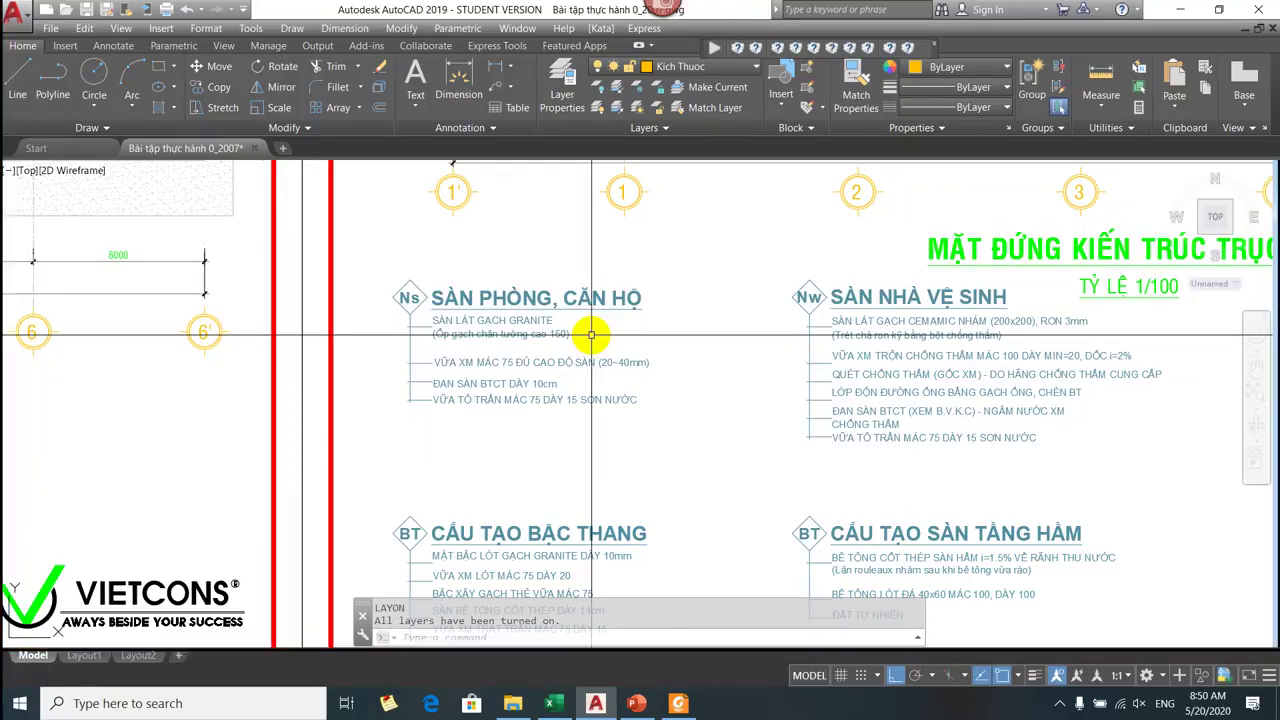
# Switch to the Excel load workbook and review the slab dead load tables from the office floor to the roof.
pyautogui.click(547, 706)
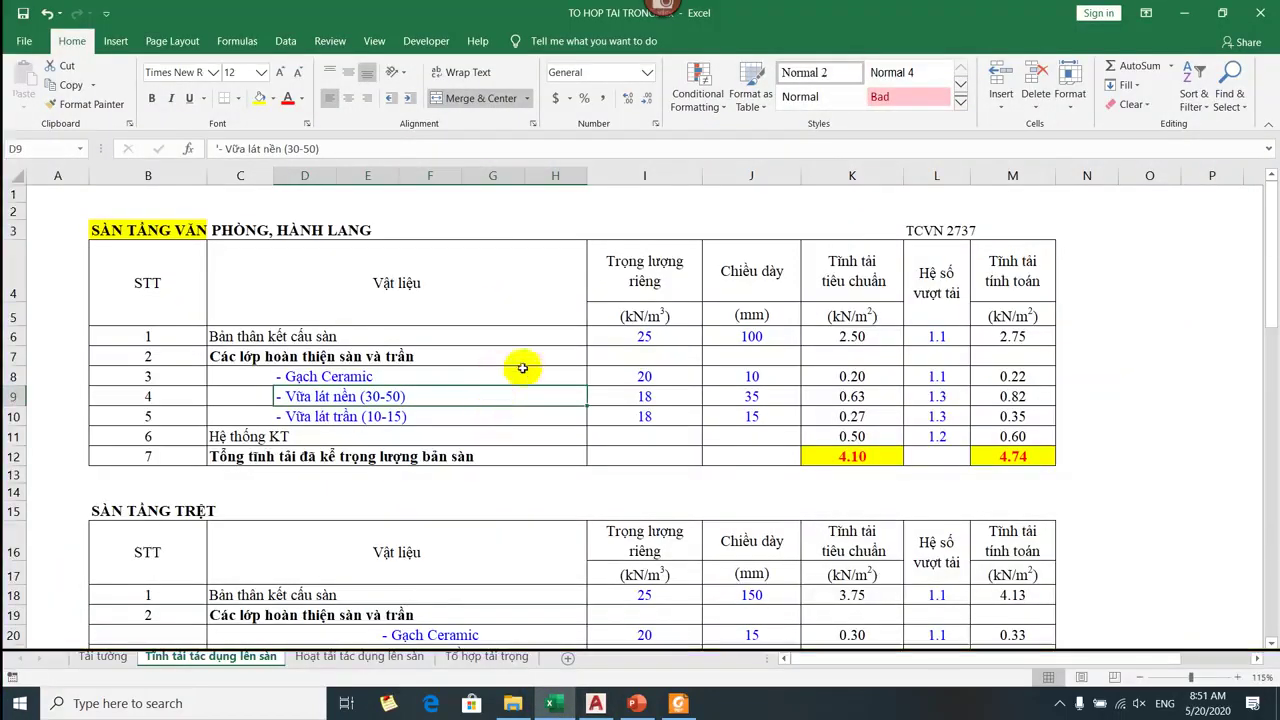
pyautogui.scroll(-1, 530, 360)
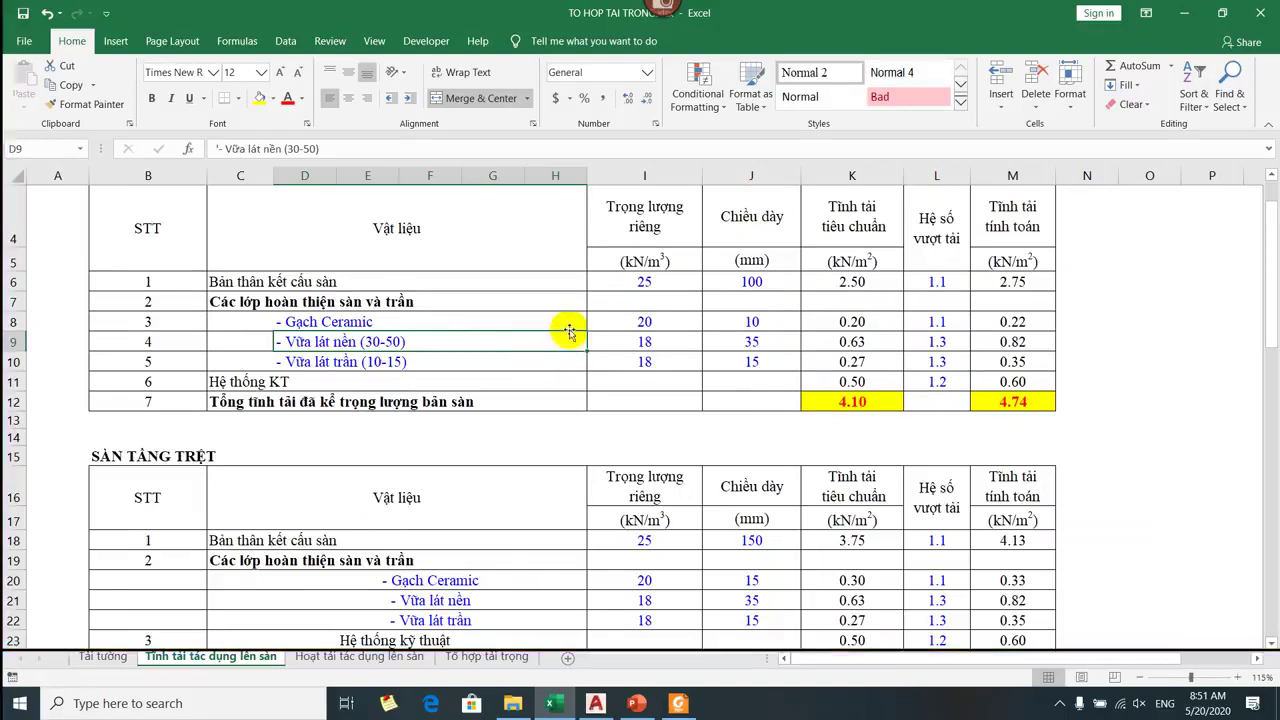
pyautogui.scroll(1, 555, 322)
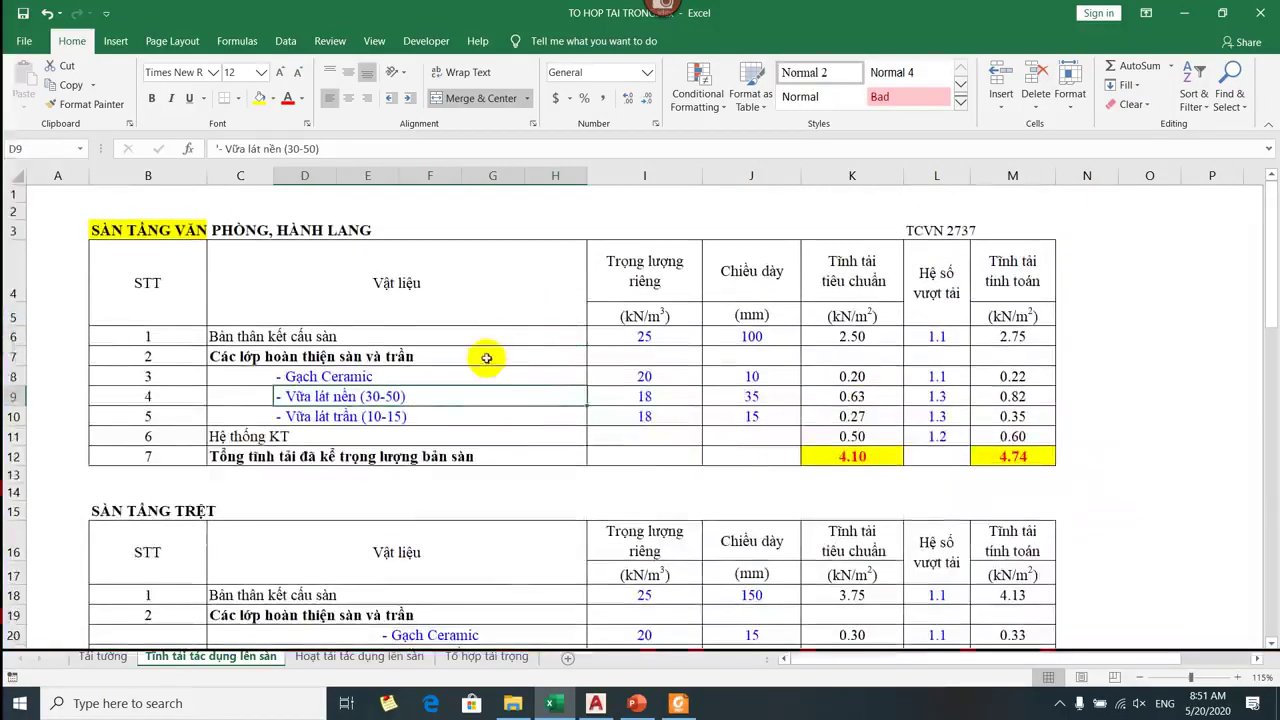
pyautogui.scroll(-4, 490, 352)
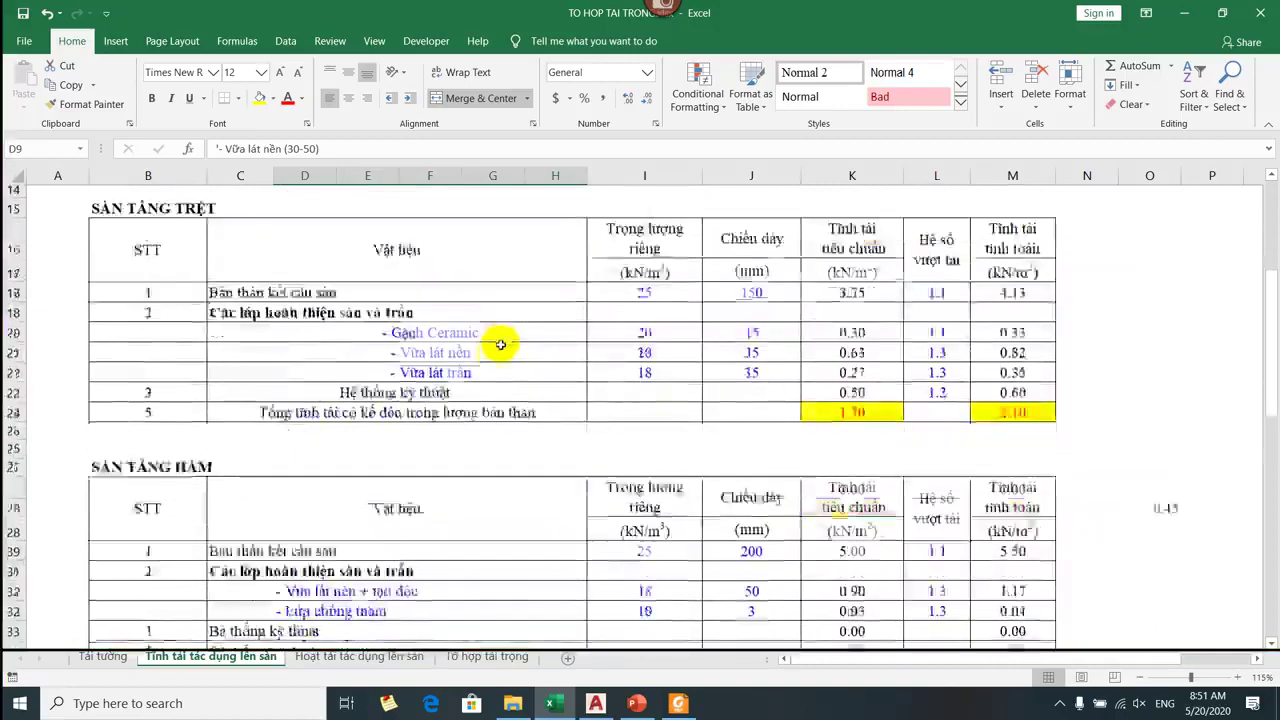
pyautogui.scroll(-8, 500, 344)
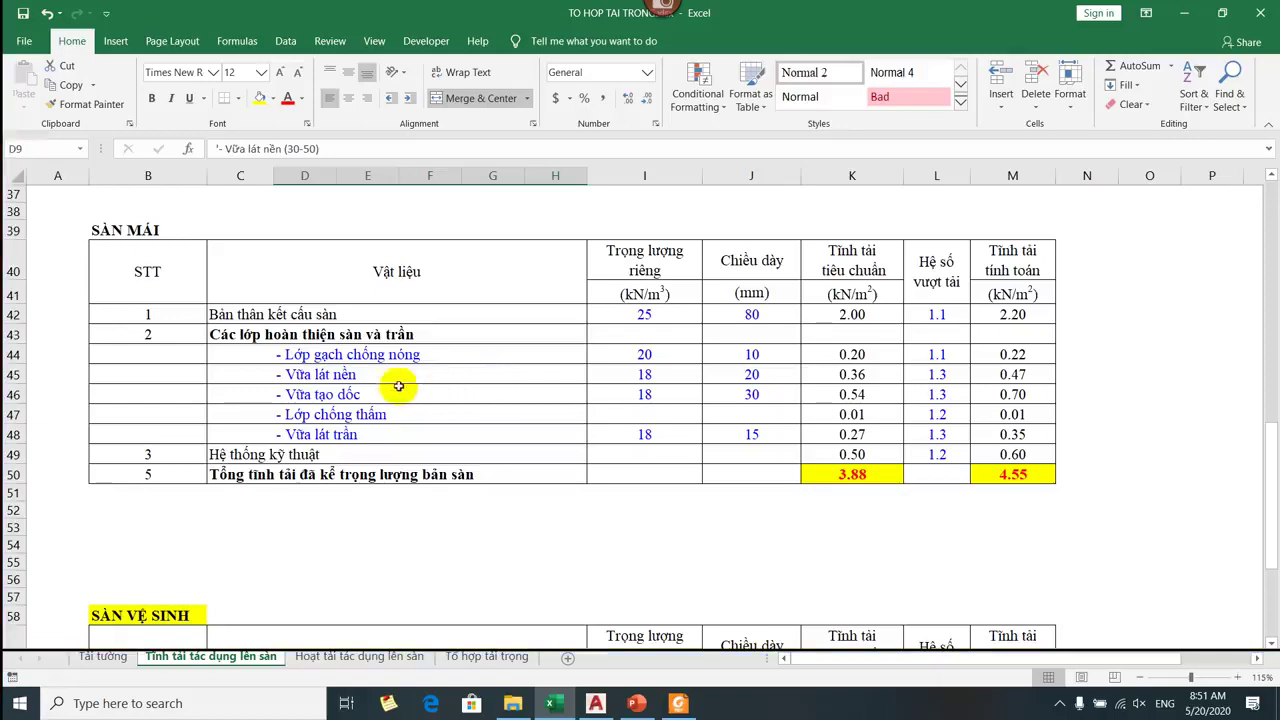
pyautogui.scroll(11, 398, 386)
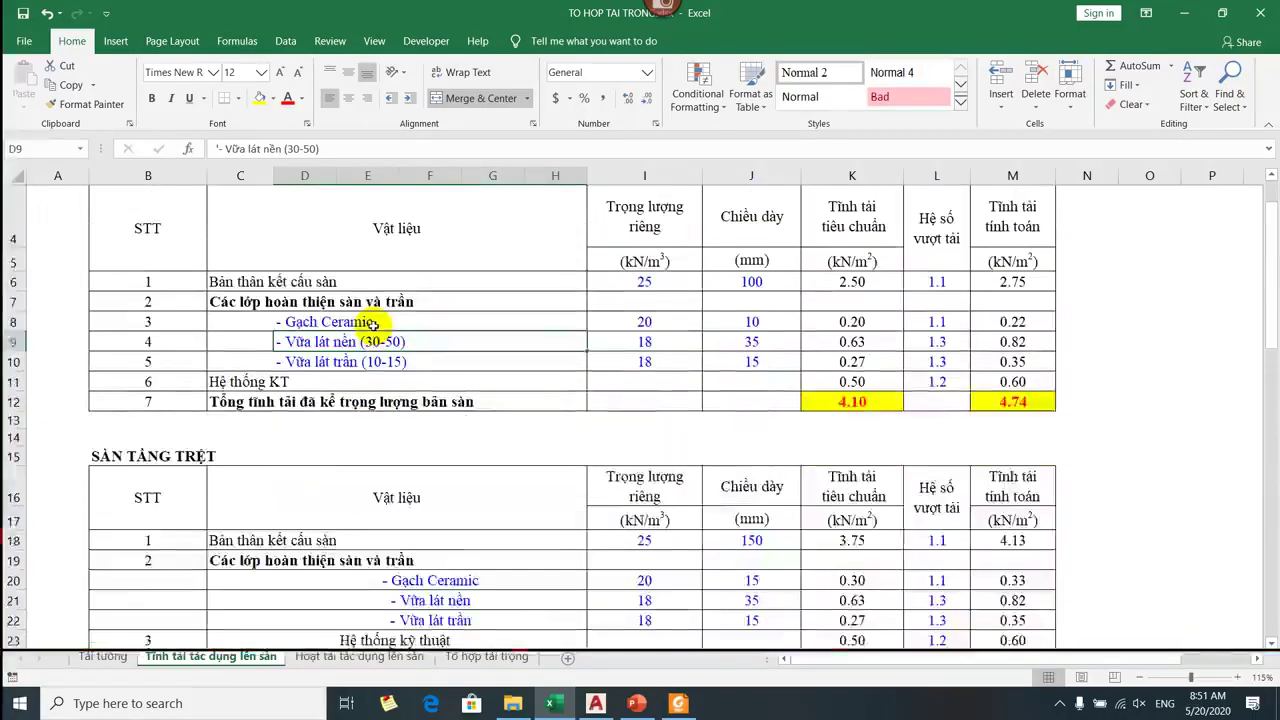
pyautogui.scroll(1, 371, 325)
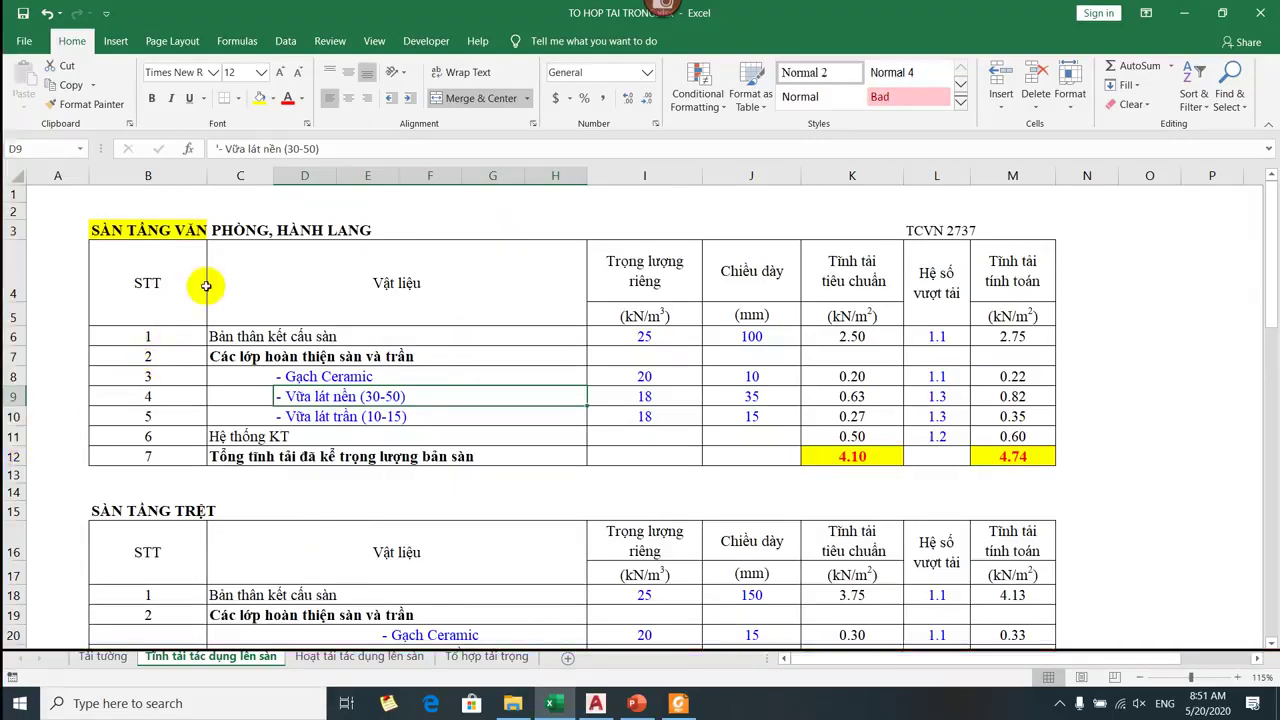
# Select the first table's heading in B3, and switch to AutoCAD to check the room floor's name in the make-up notes.
pyautogui.click(134, 250)
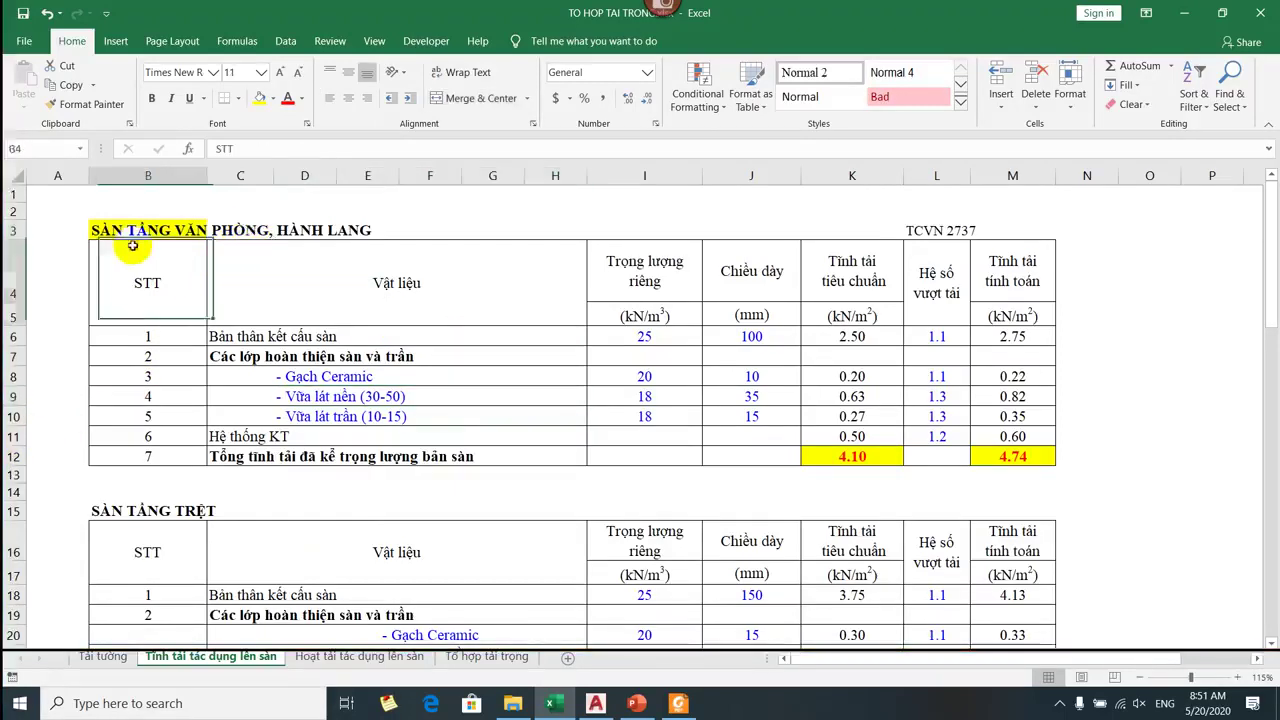
pyautogui.click(115, 230)
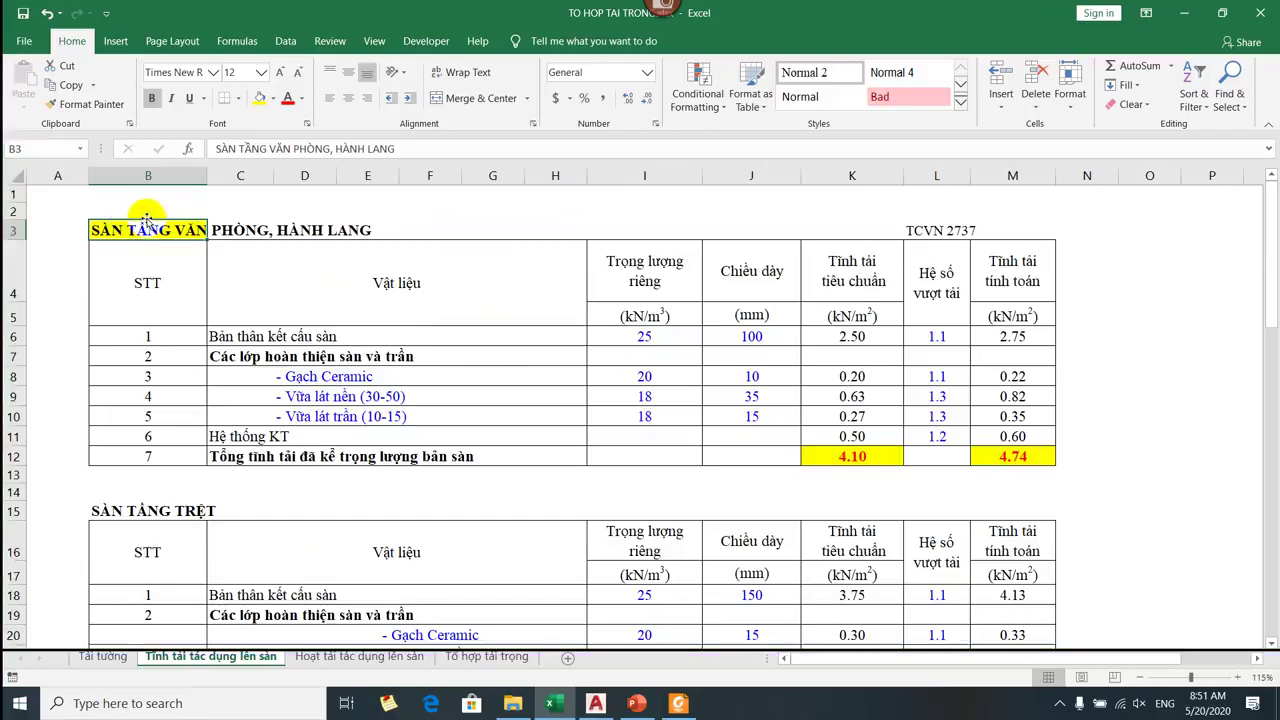
pyautogui.hotkey('alt', 'Tab')
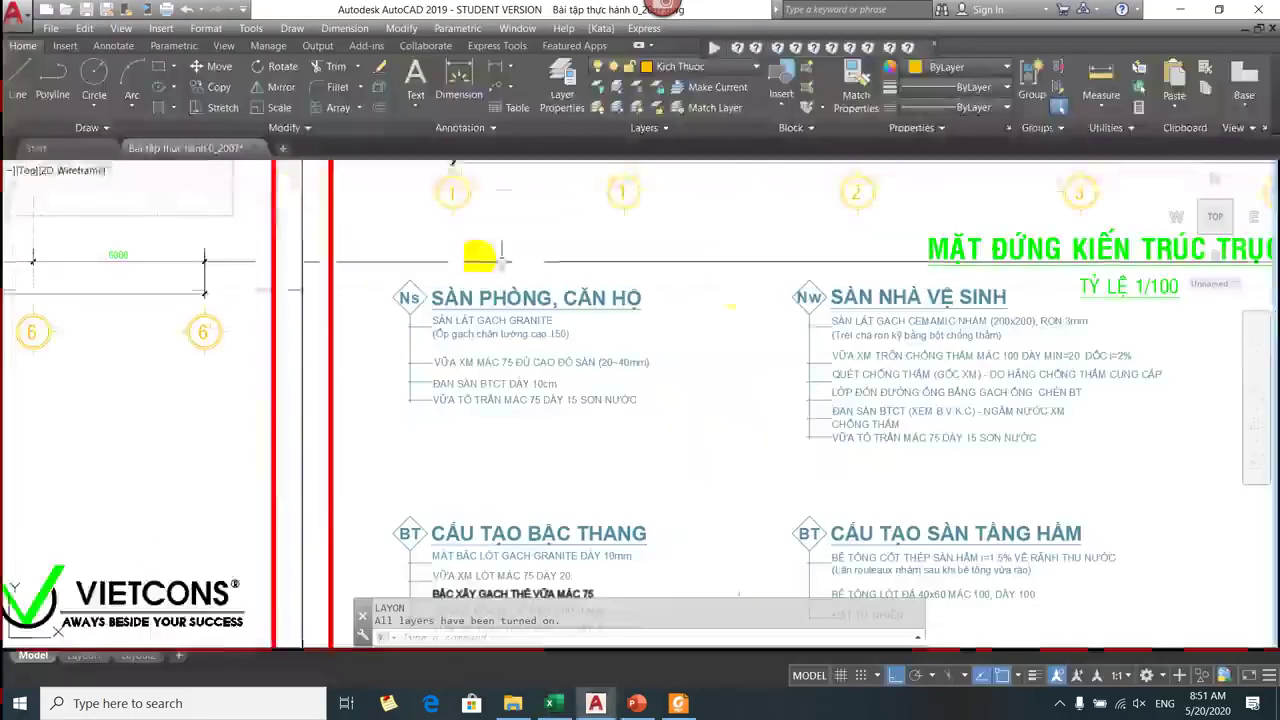
pyautogui.scroll(-5, 480, 256)
pyautogui.scroll(3, 743, 371)
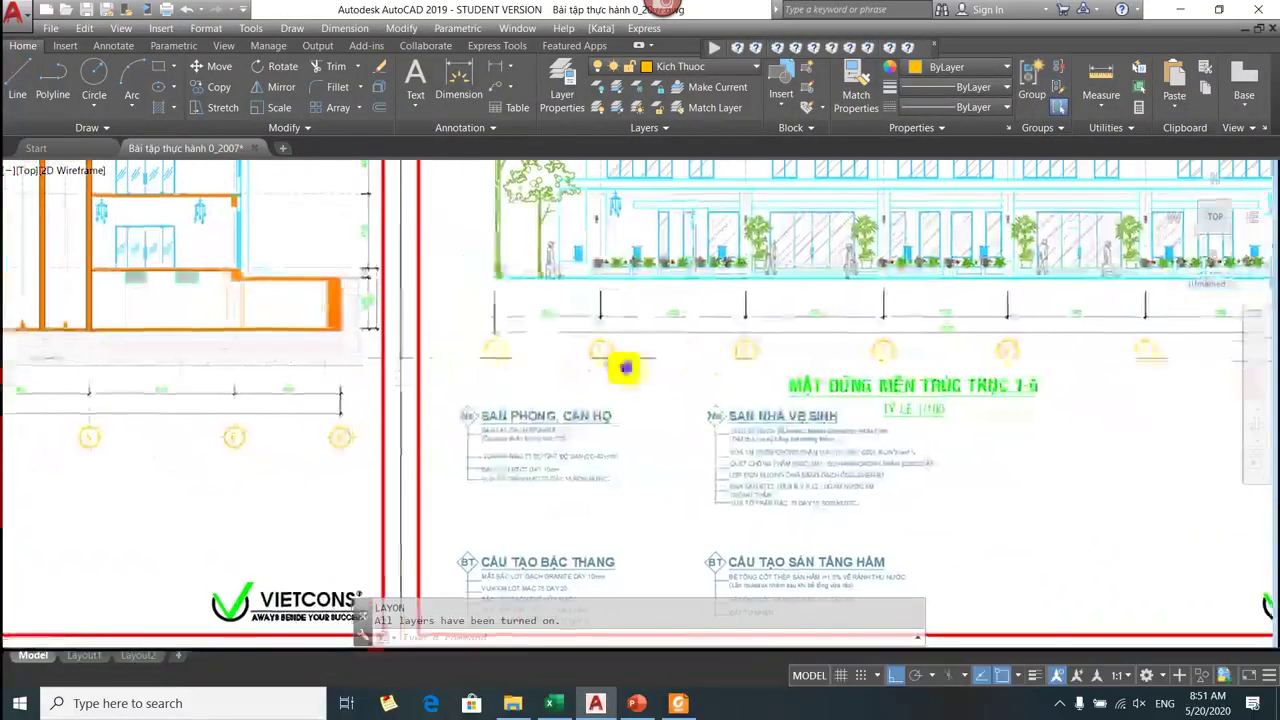
pyautogui.scroll(2, 531, 420)
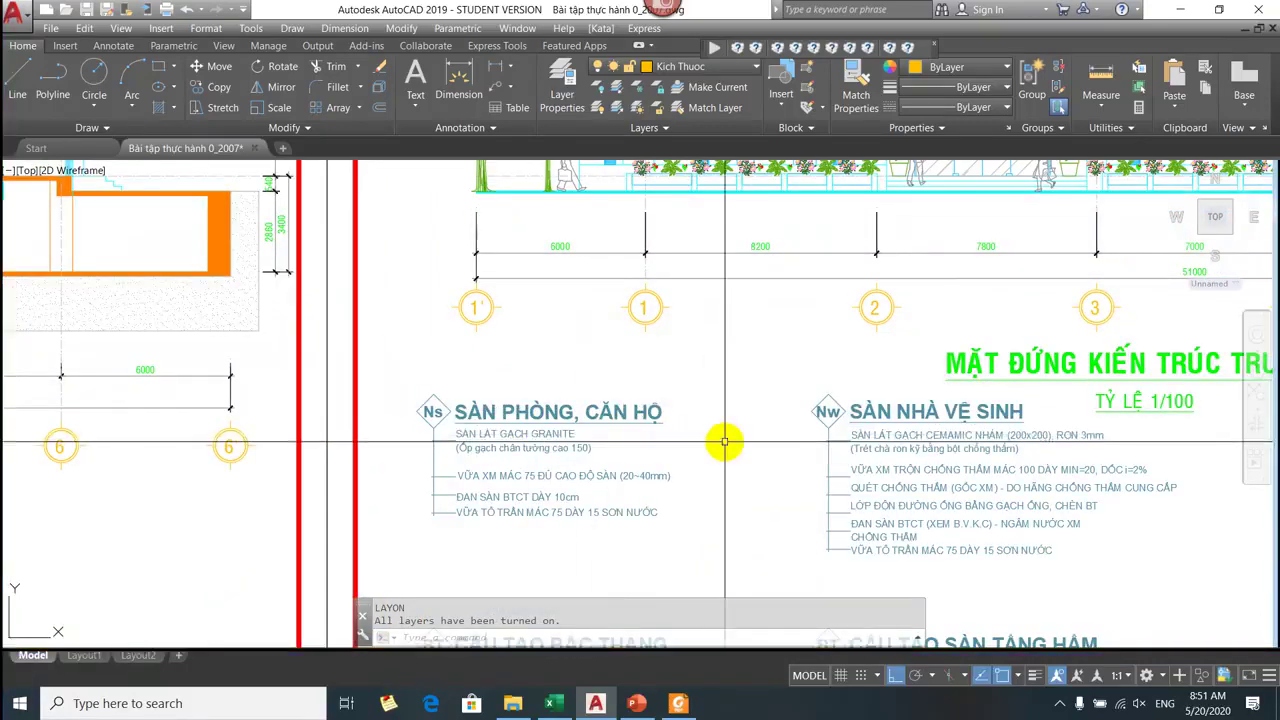
# Back in Excel, change the first table's heading in B3 to "SÀN PHÒNG, CĂN HỘ".
pyautogui.hotkey('alt', 'Tab')
pyautogui.click(140, 229)
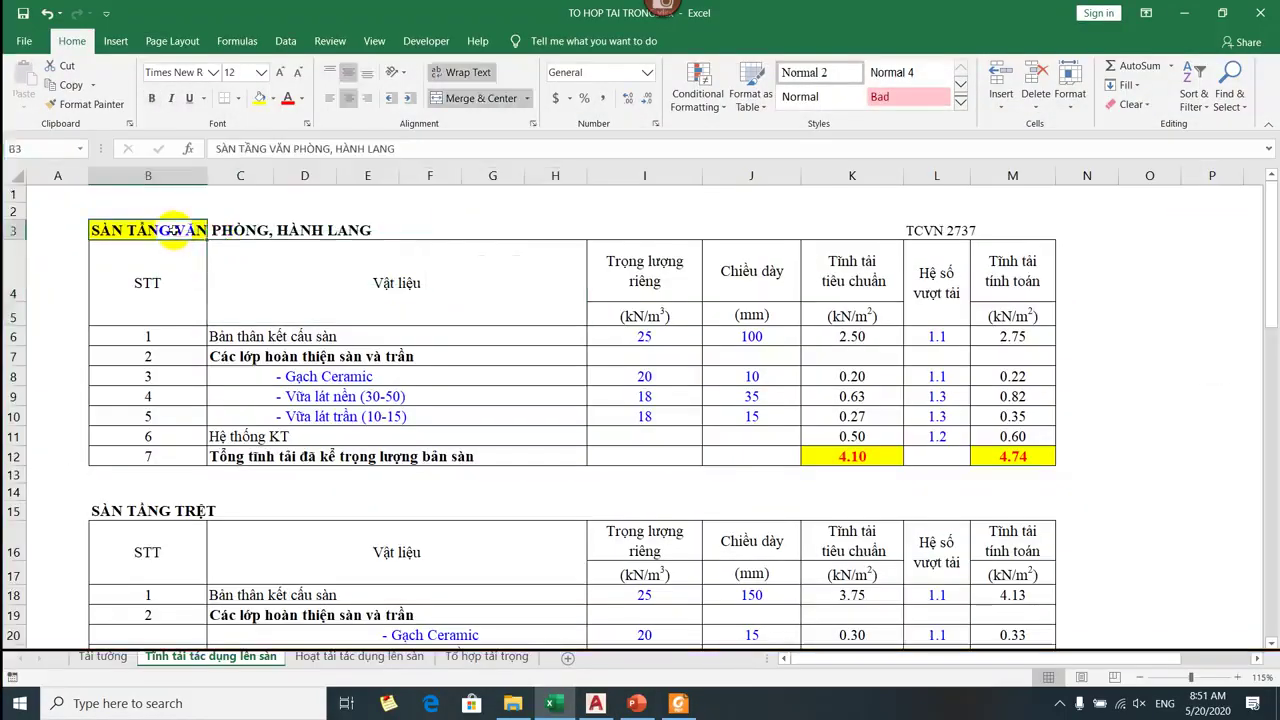
pyautogui.doubleClick(172, 230)
pyautogui.moveTo(128, 230); pyautogui.dragTo(535, 237)
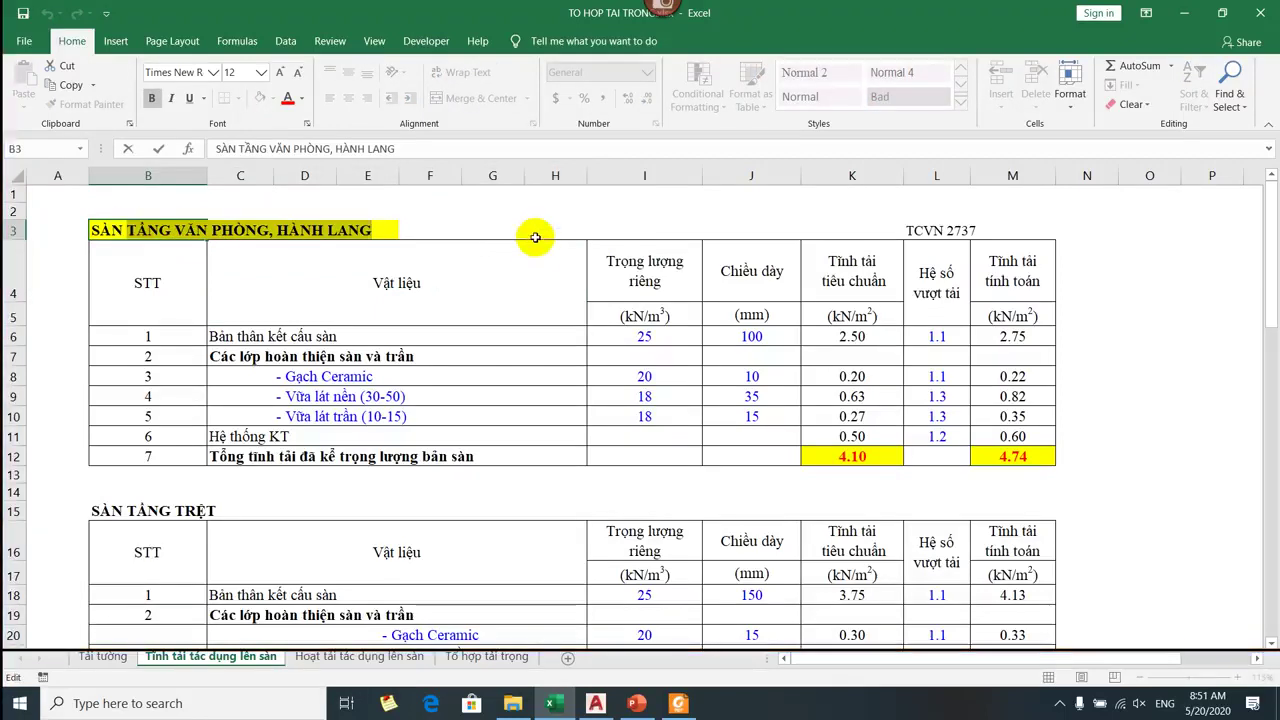
pyautogui.write('PHO')
pyautogui.write('NG, C')
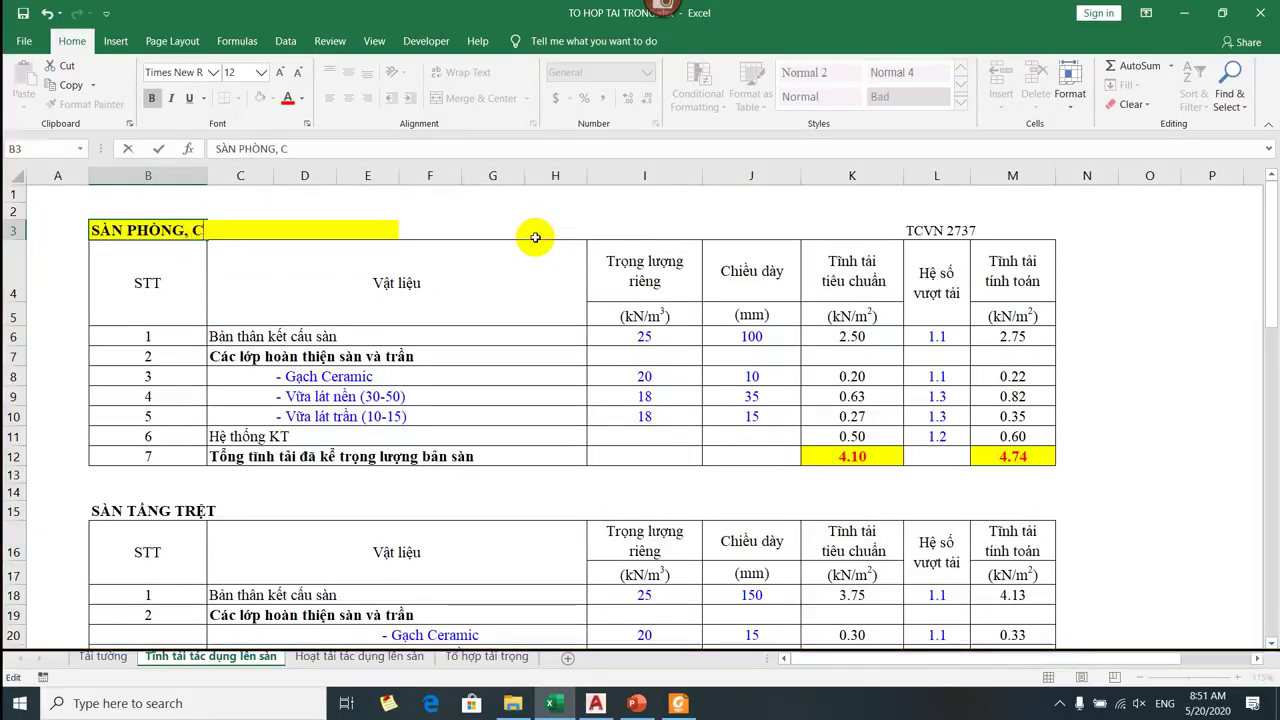
pyautogui.write('ẦN HÔj')
pyautogui.press('Tab')
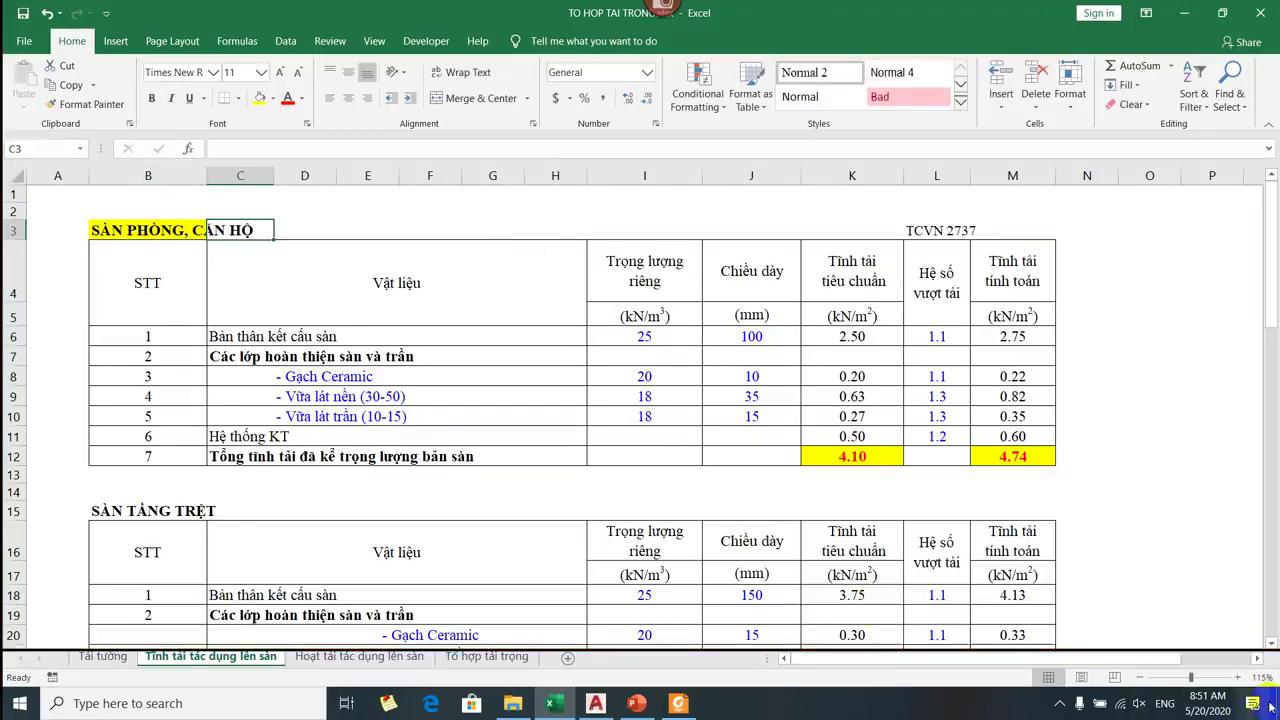
# Review the STT and Vật liệu columns of the SÀN PHÒNG, CĂN HỘ table.
pyautogui.click(400, 455)
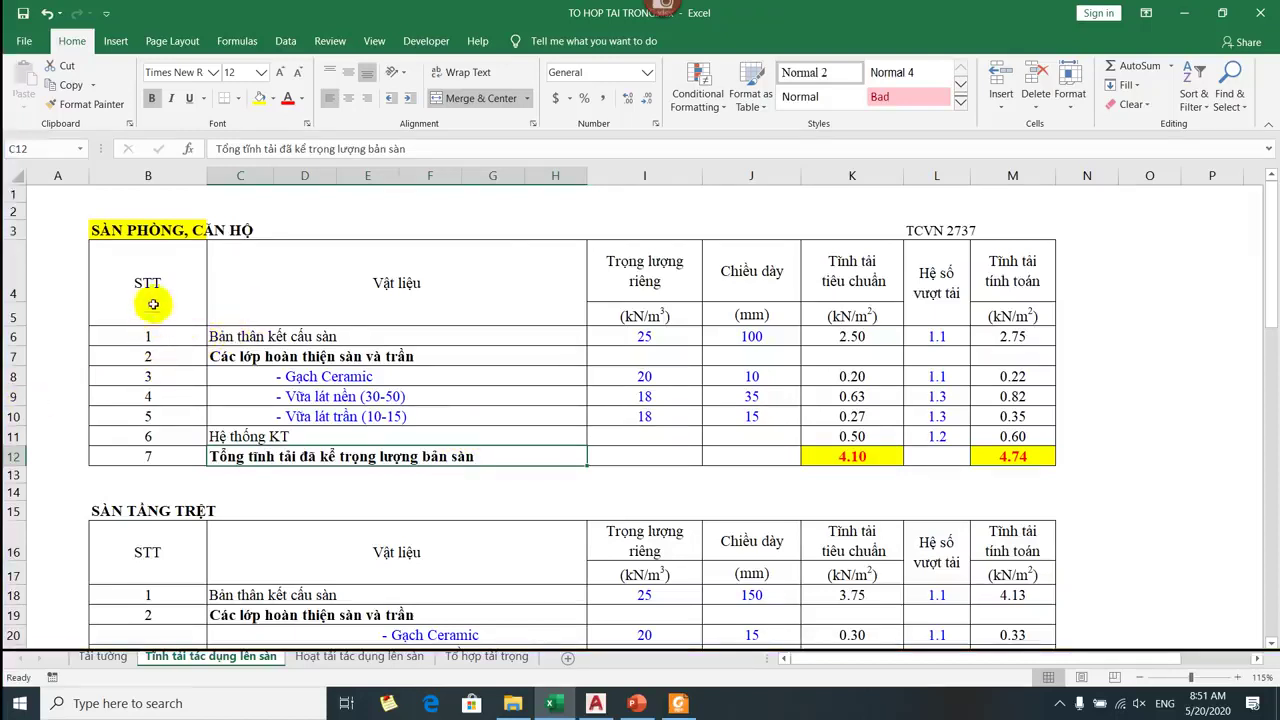
pyautogui.moveTo(153, 304); pyautogui.dragTo(141, 446)
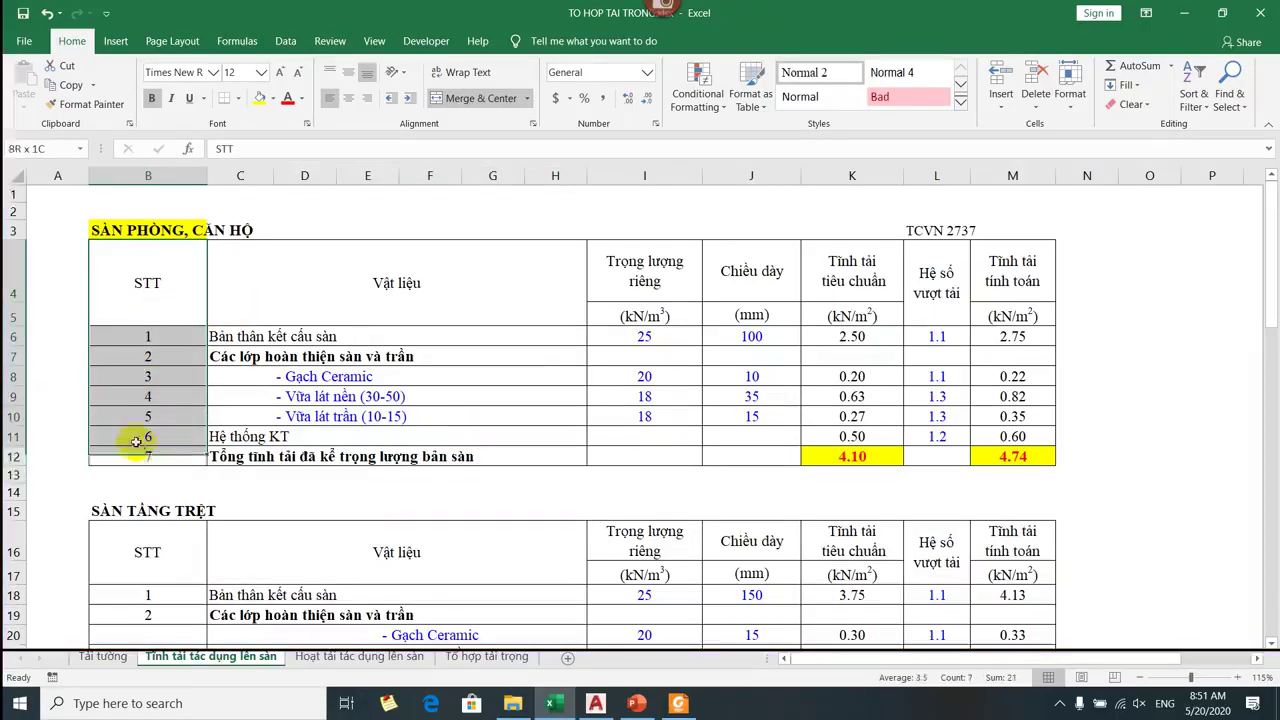
pyautogui.moveTo(363, 280); pyautogui.dragTo(337, 466)
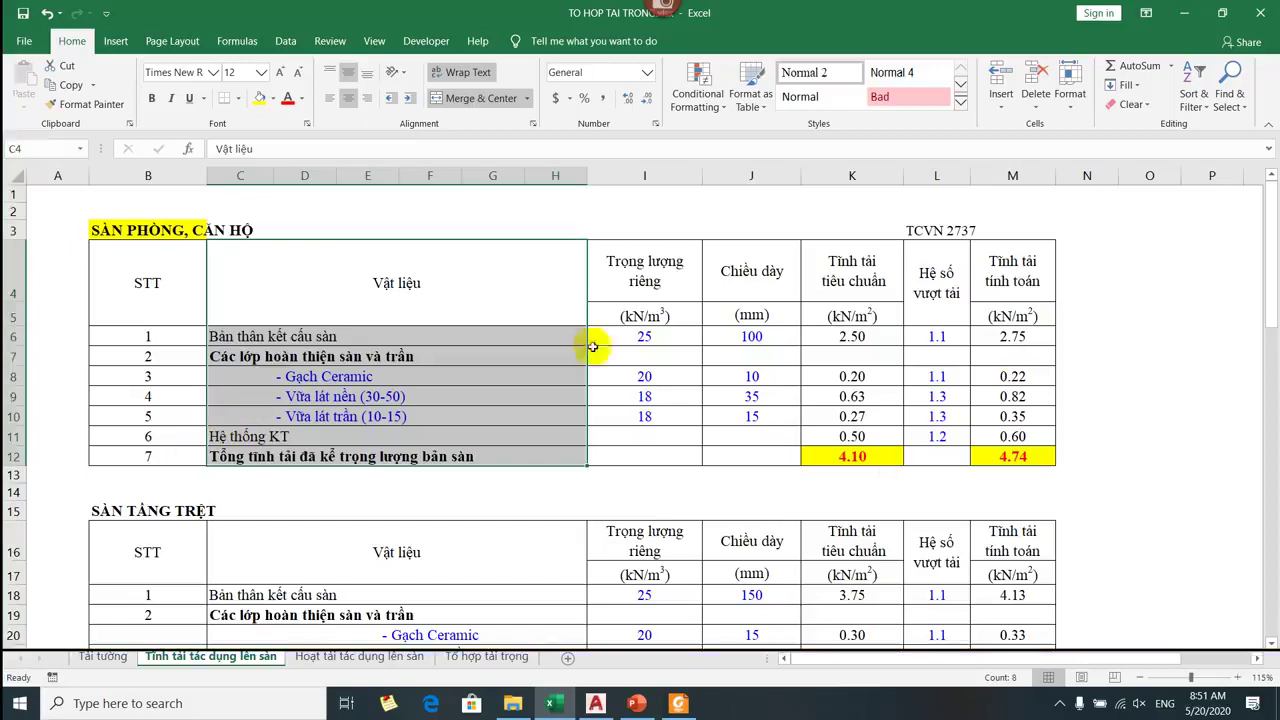
# Switch to AutoCAD and read the layer list of the SÀN PHÒNG, CĂN HỘ note.
pyautogui.hotkey('alt', 'Tab')
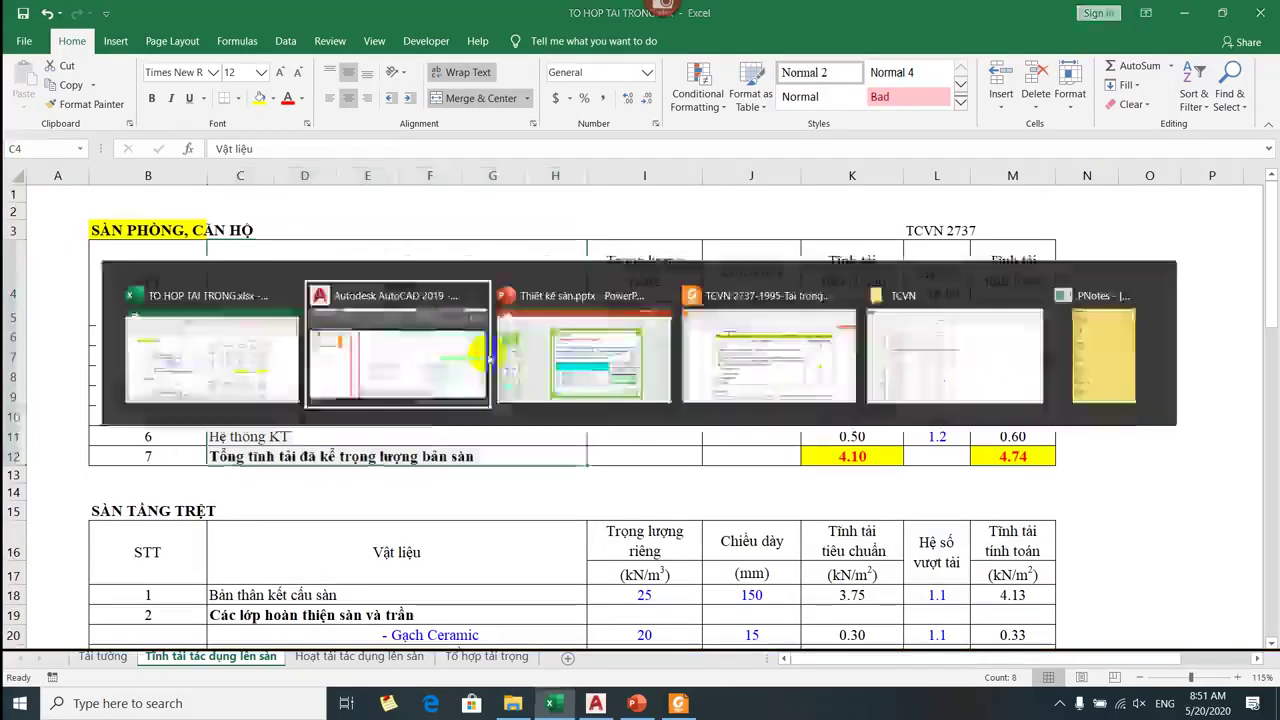
pyautogui.scroll(-2, 712, 432)
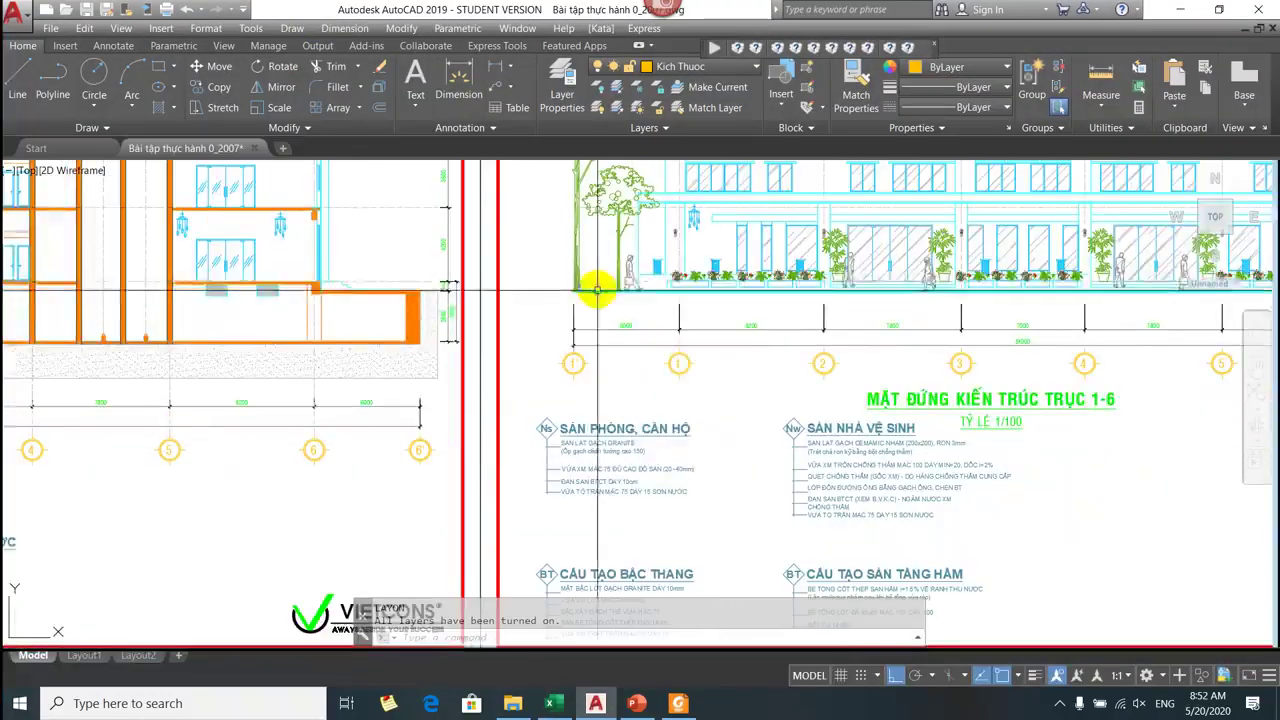
pyautogui.scroll(5, 500, 386)
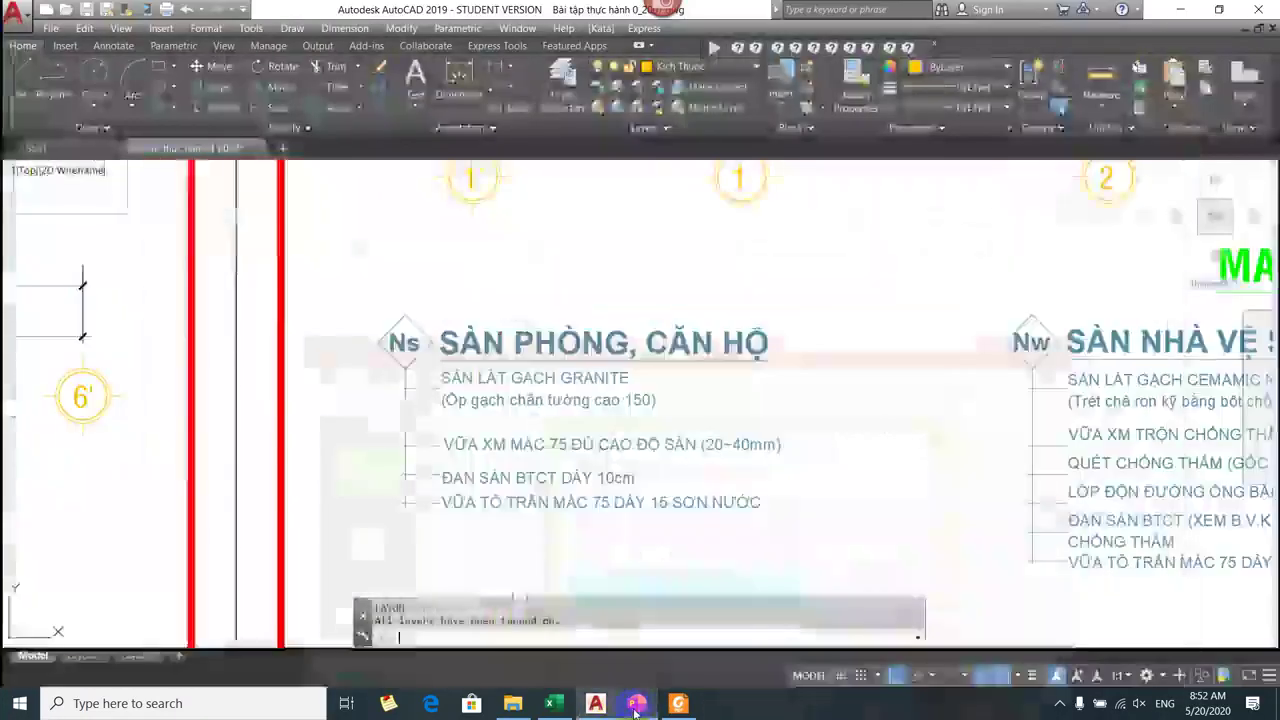
# Switch to the PowerPoint slab design slides and read the Tĩnh tải table on slide 4.
pyautogui.click(637, 703)
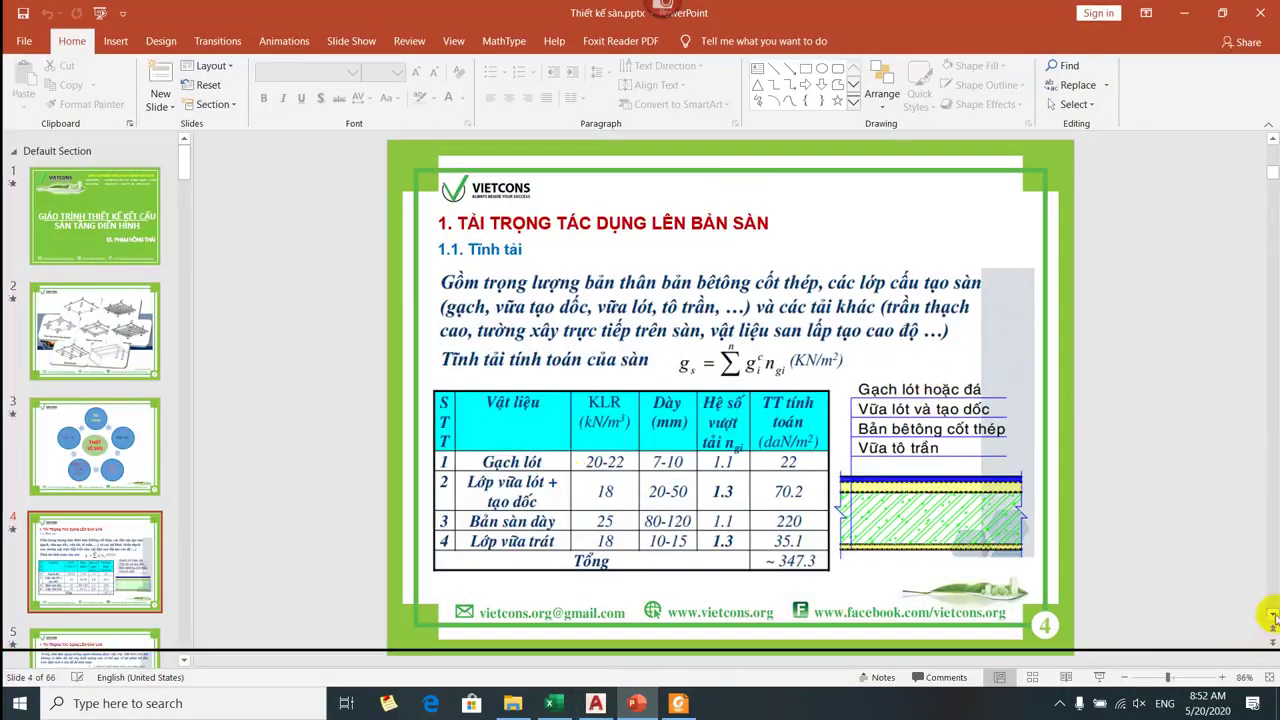
pyautogui.scroll(-2, 1262, 610)
pyautogui.scroll(3, 910, 470)
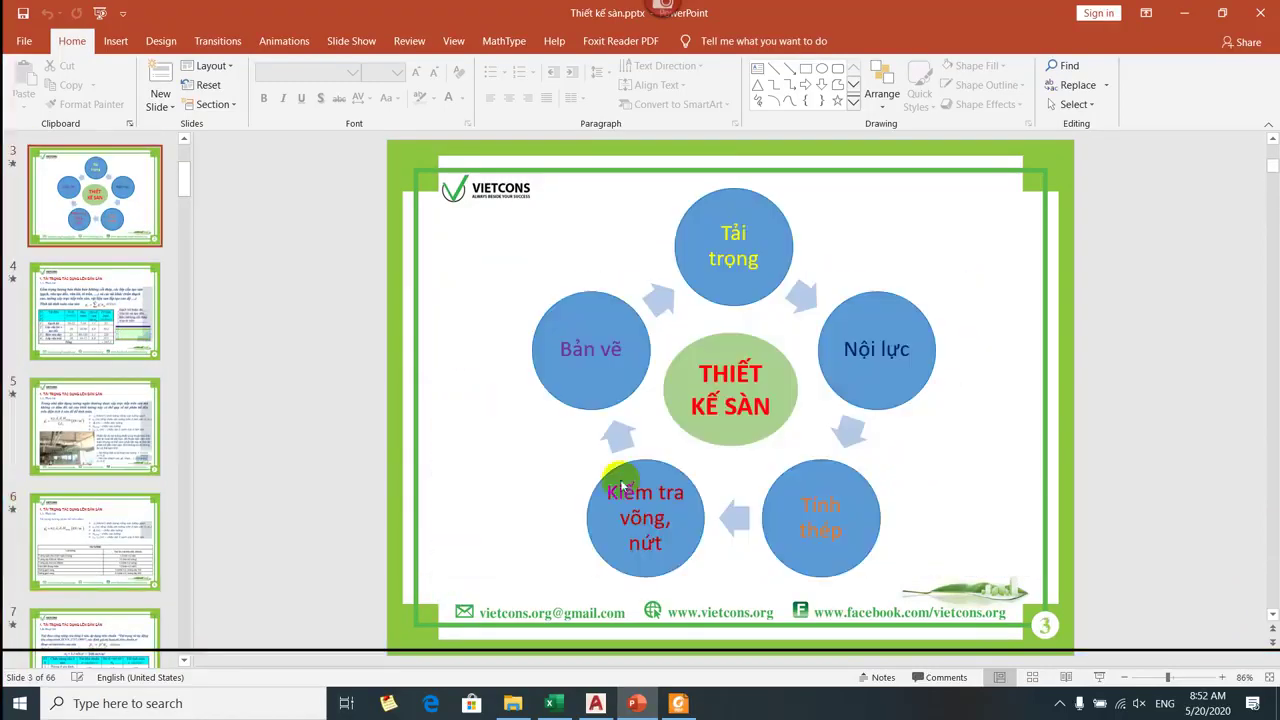
pyautogui.click(100, 332)
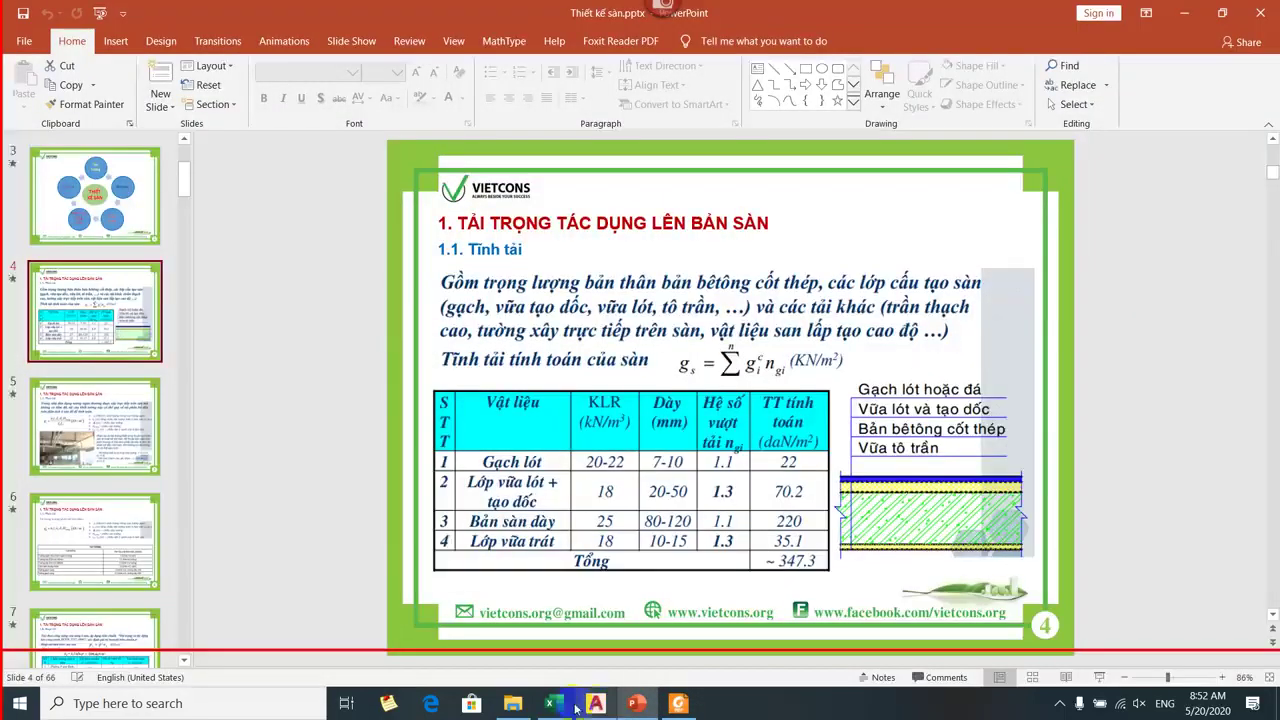
# Return to the Excel load workbook and select the "Bản thân kết cấu sàn" cell in the first table.
pyautogui.click(556, 704)
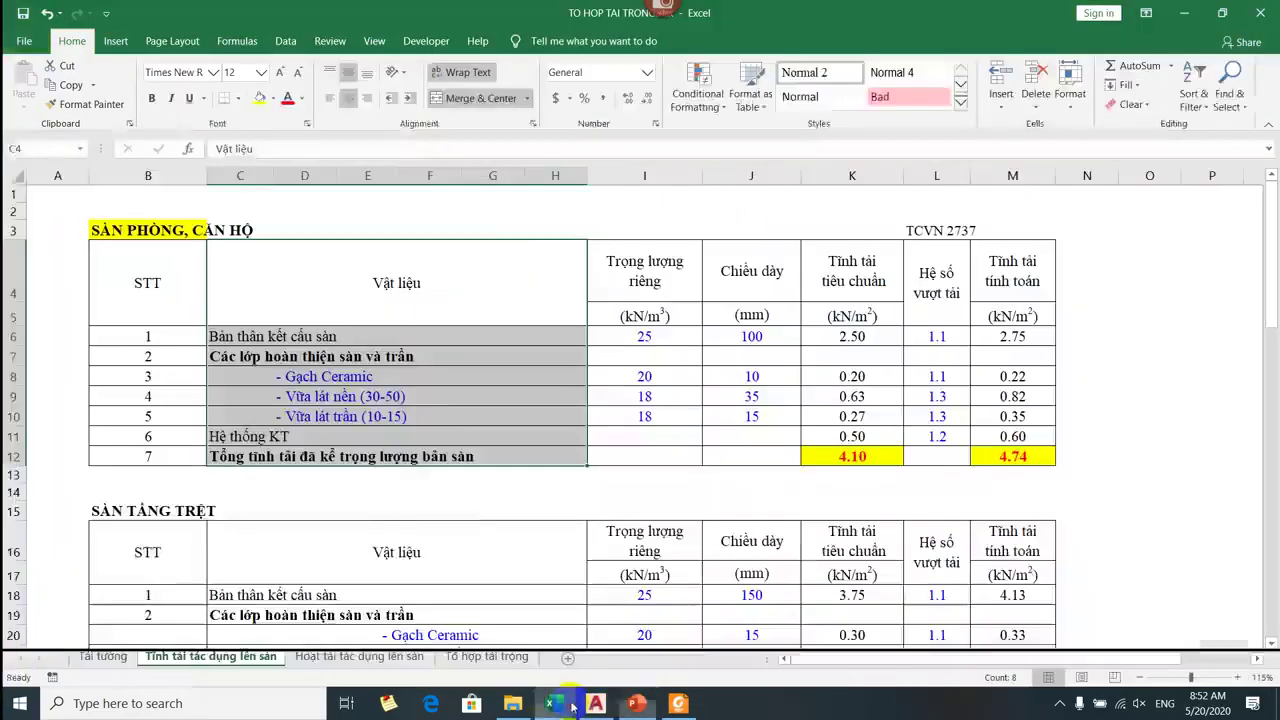
pyautogui.click(400, 554)
pyautogui.click(288, 337)
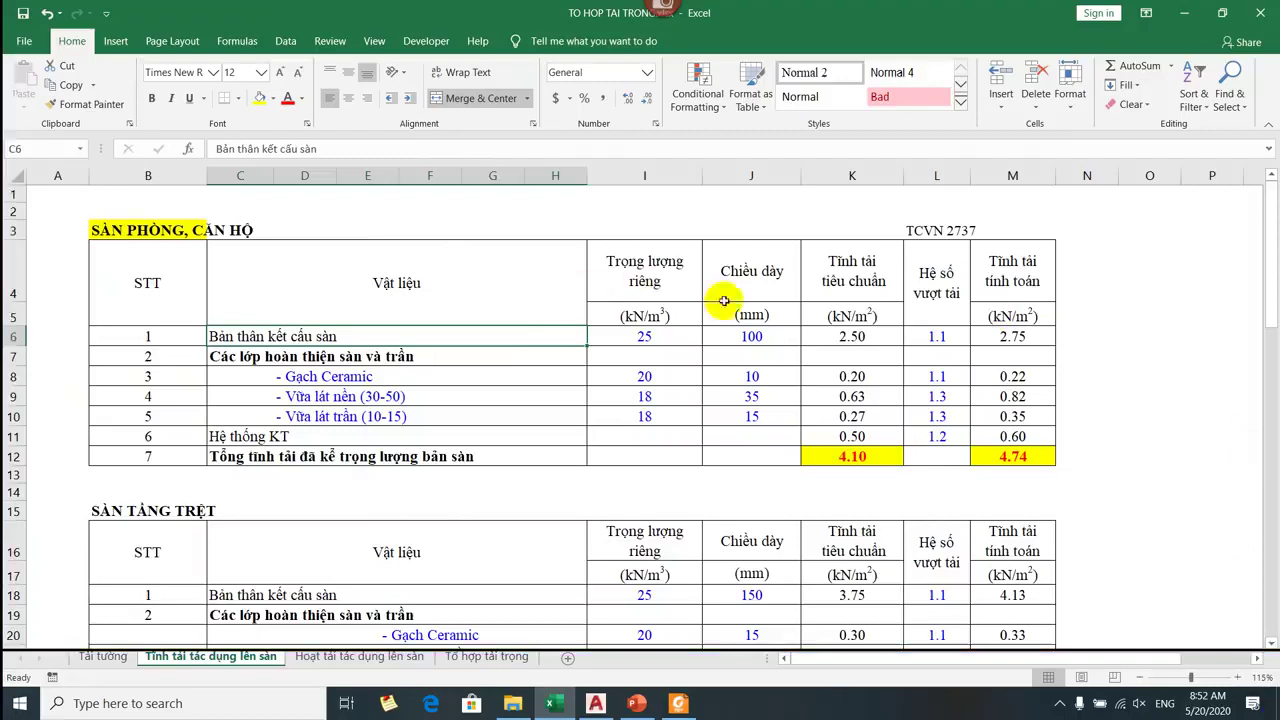
# Enter the unit weight of the "Bản thân kết cấu sàn" row in the SÀN PHÒNG, CĂN HỘ table as =2.5*9.81.
pyautogui.click(627, 341)
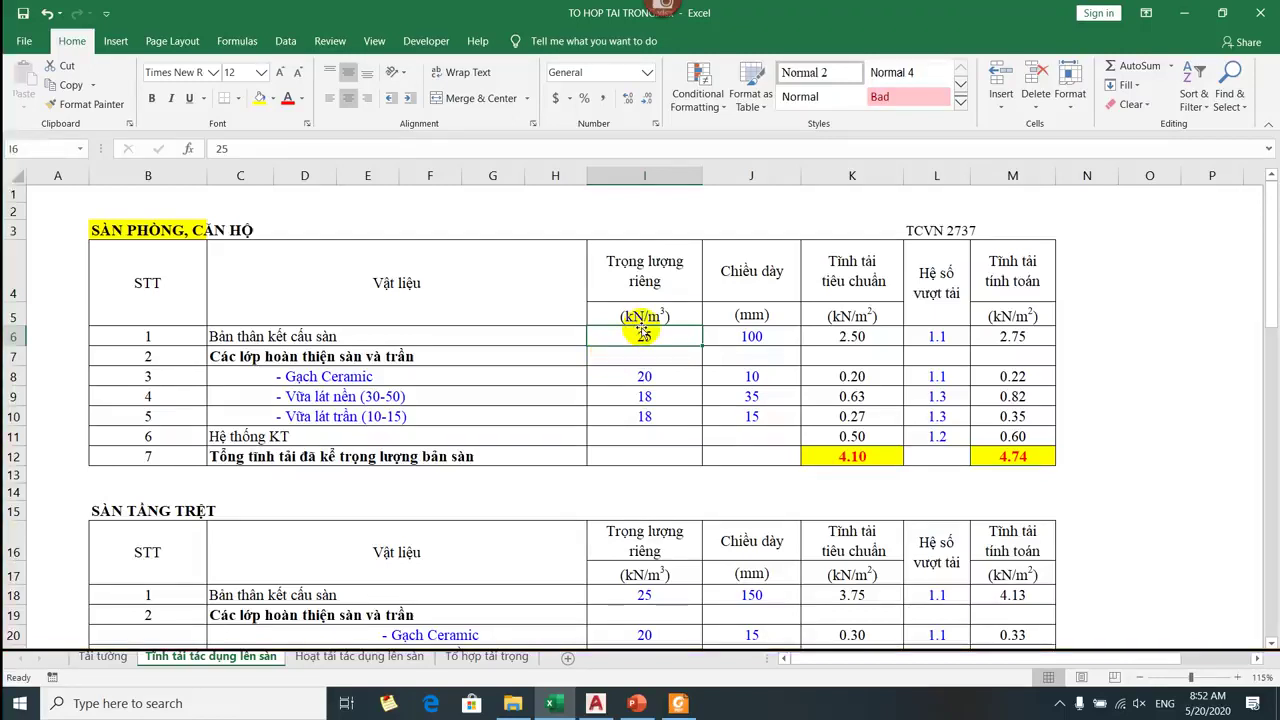
pyautogui.press('BackSpace')
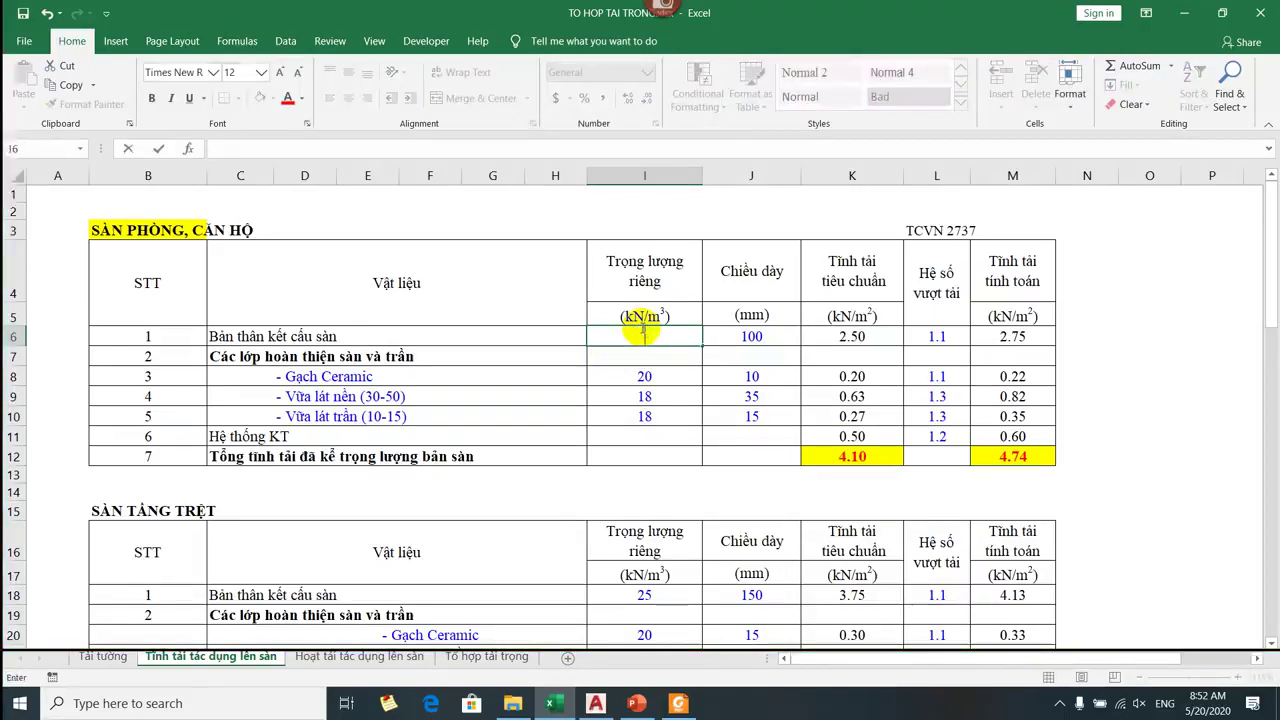
pyautogui.write('24.5')
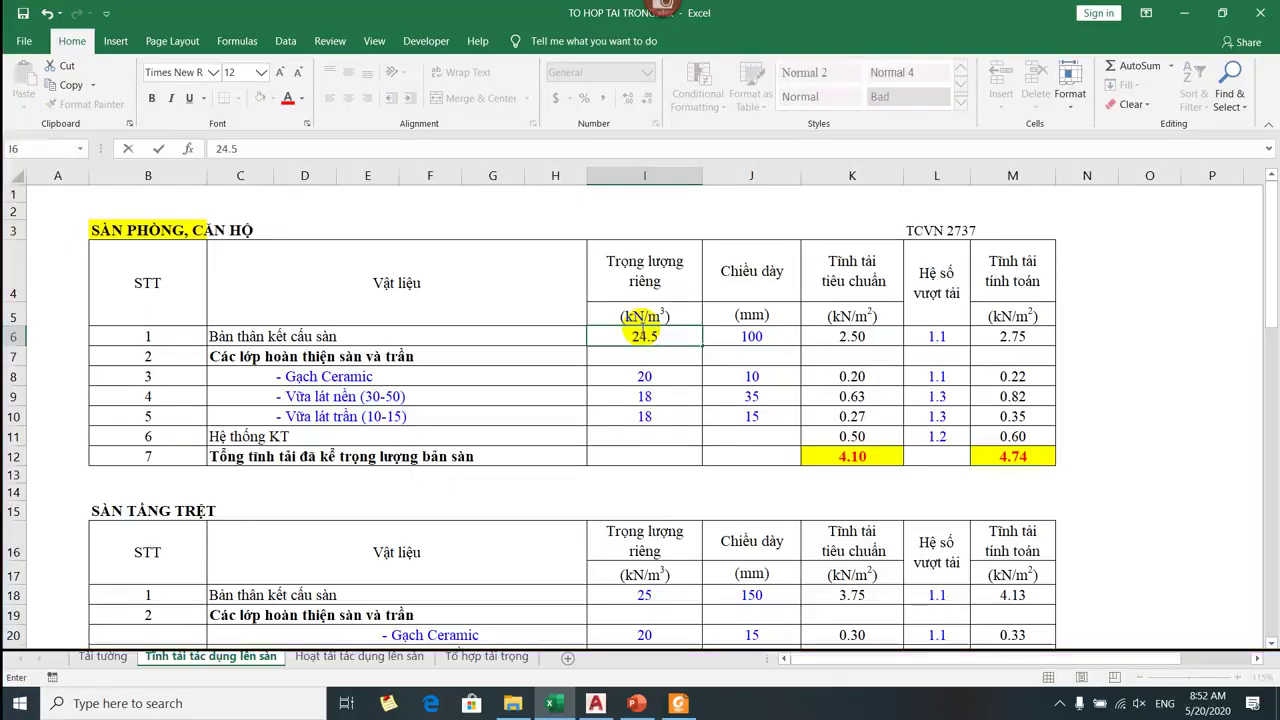
pyautogui.press('BackSpace')
pyautogui.press('BackSpace')
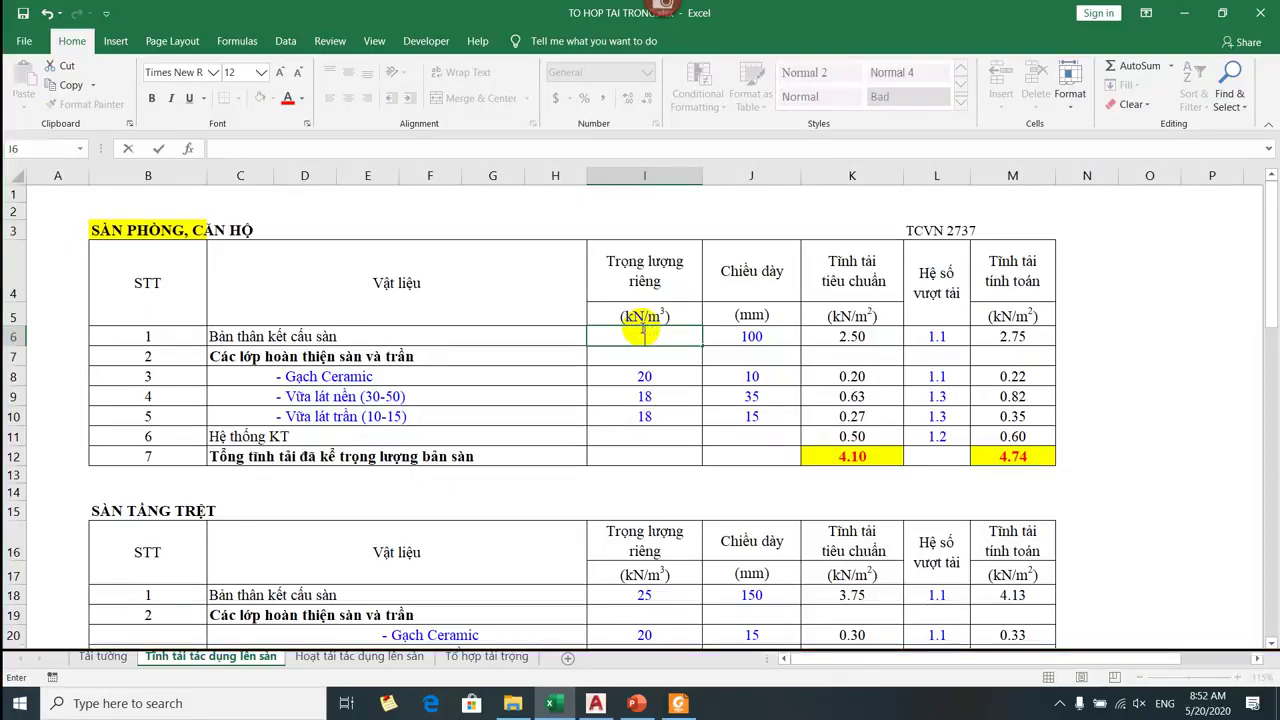
pyautogui.write('=')
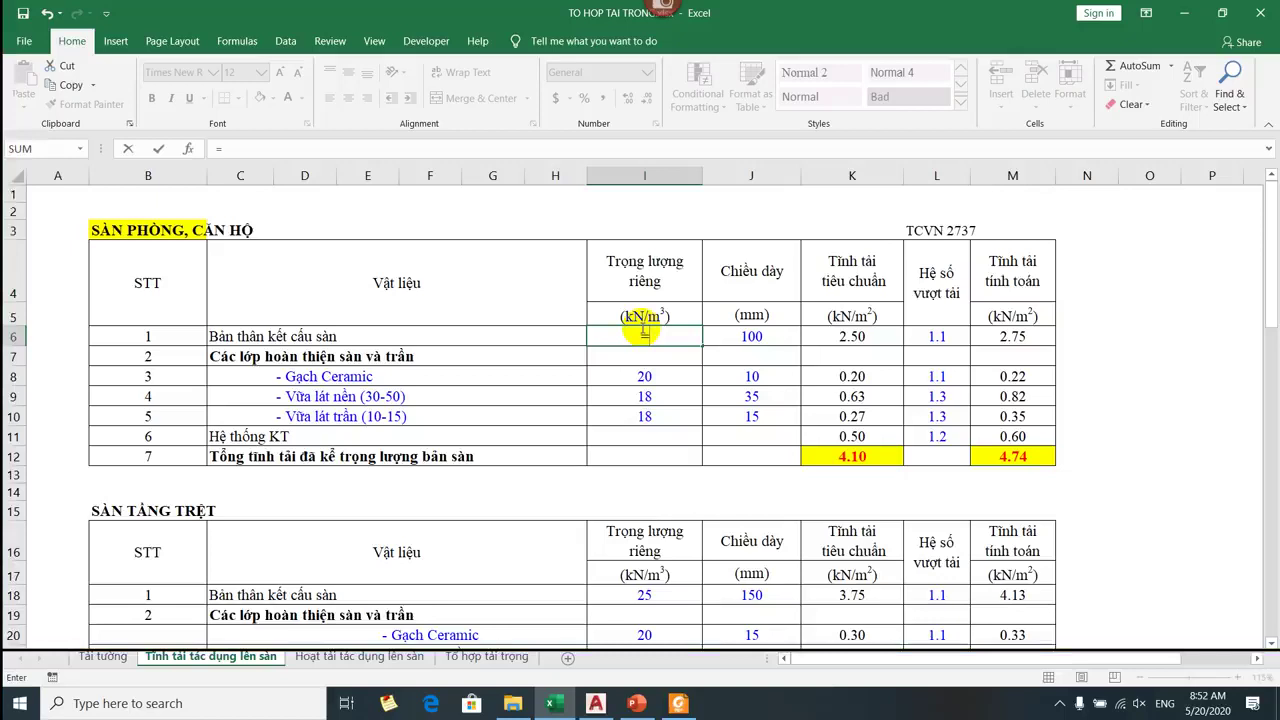
pyautogui.write('2')
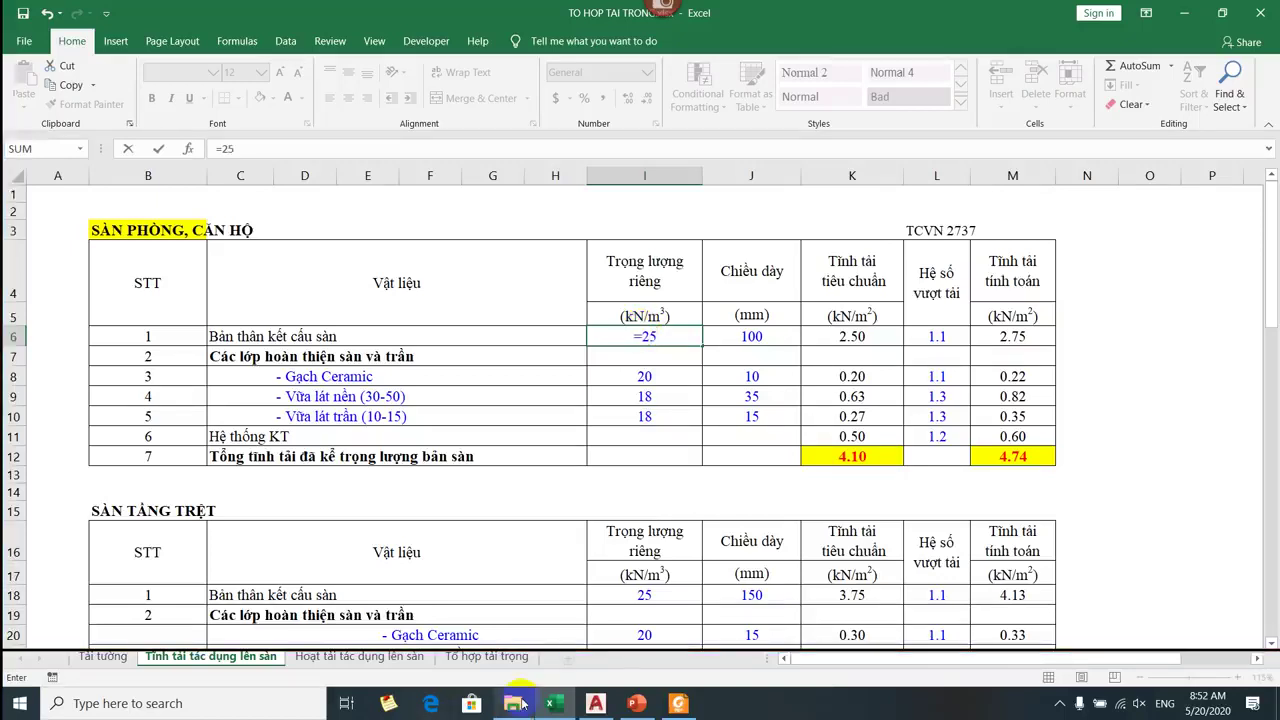
pyautogui.write('.5*9.8')
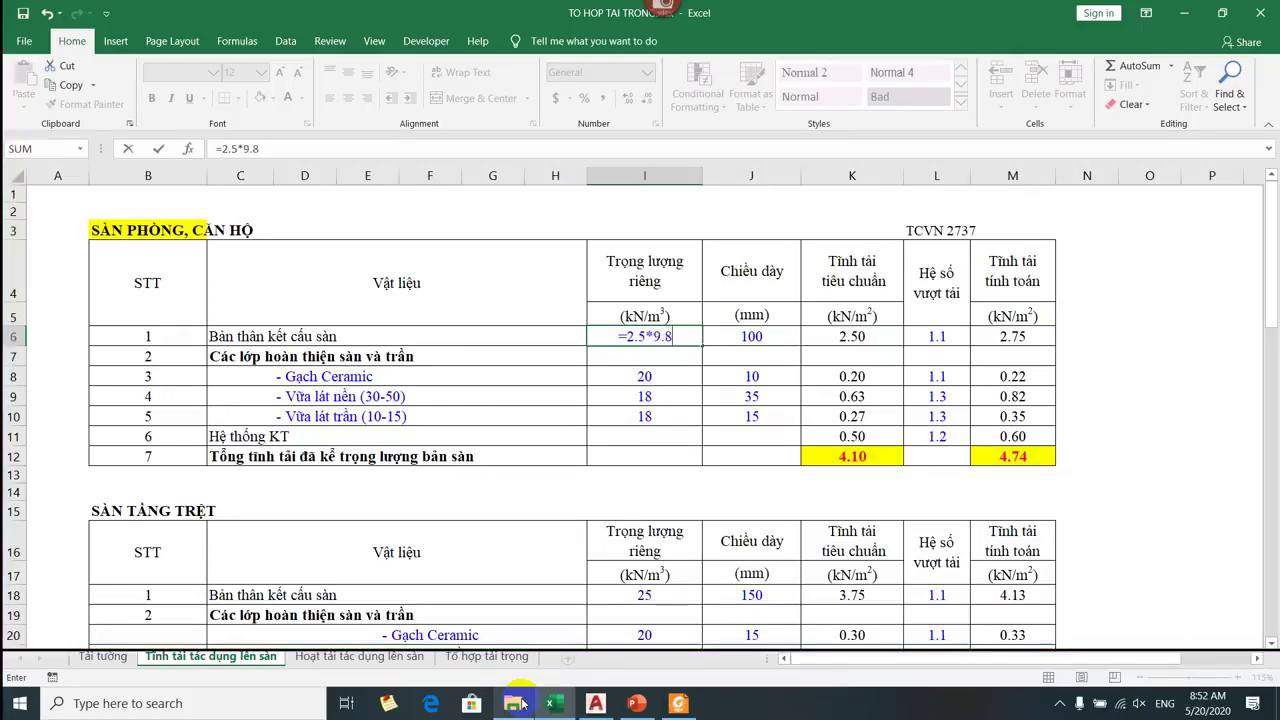
pyautogui.moveTo(520, 704)
pyautogui.write('1')
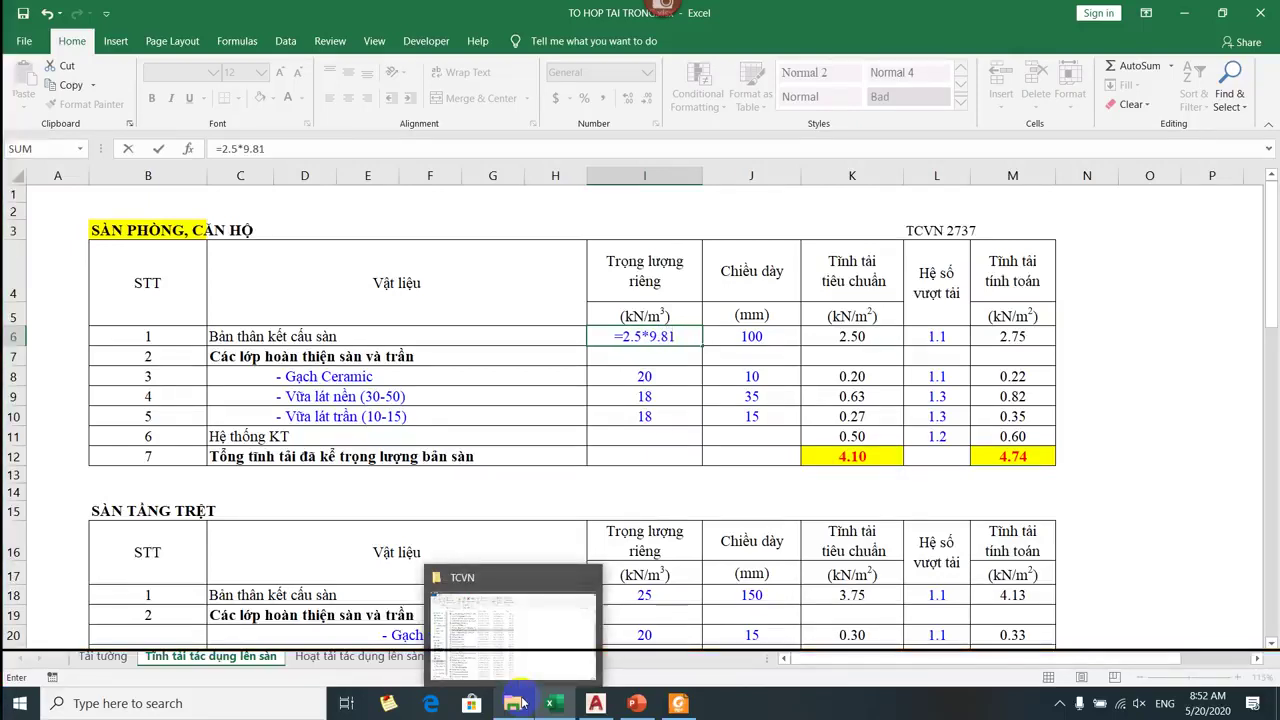
pyautogui.press('Return')
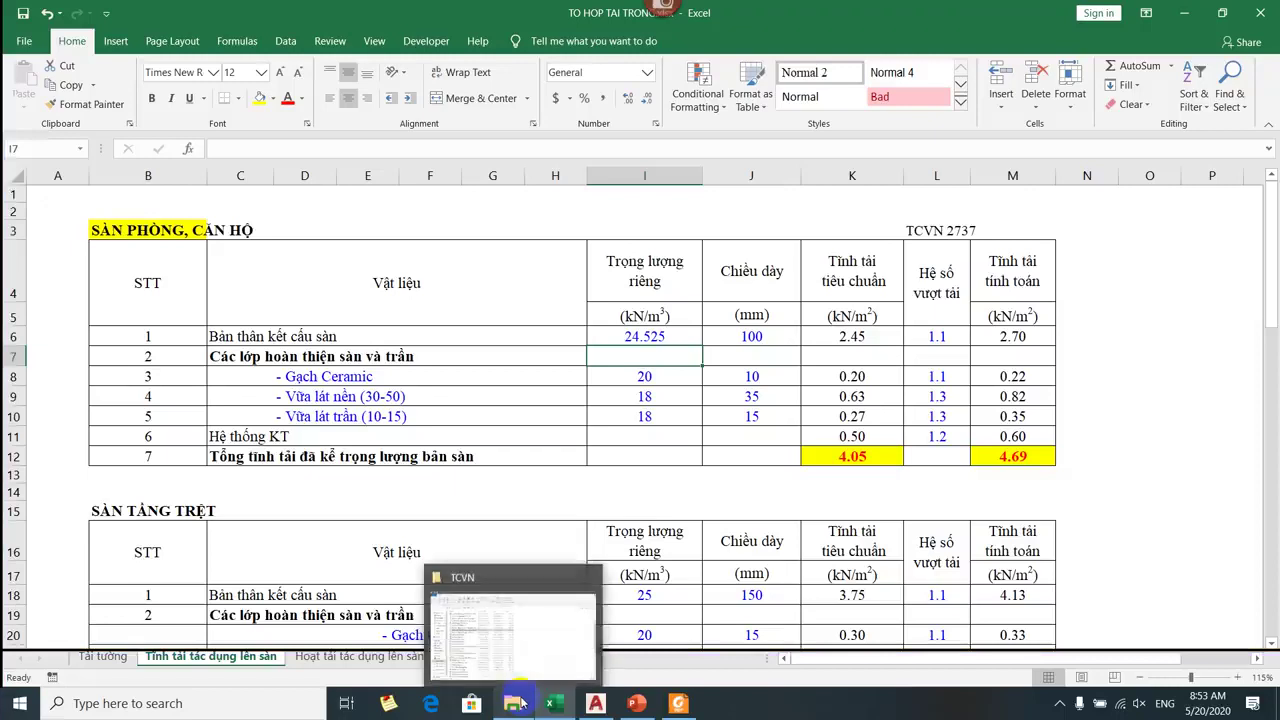
# Set the unit weight of the "Bản thân kết cấu sàn" row in the first table to 24.5 kN/m³.
pyautogui.click(650, 336)
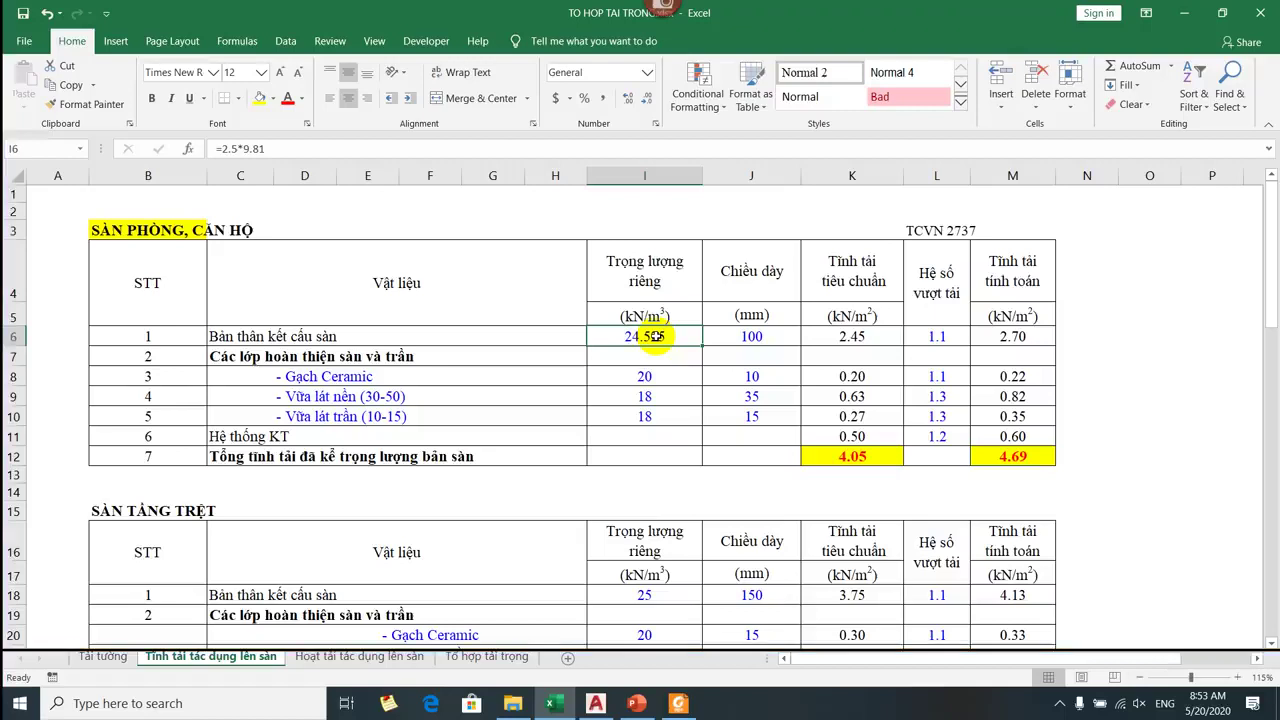
pyautogui.write('24.')
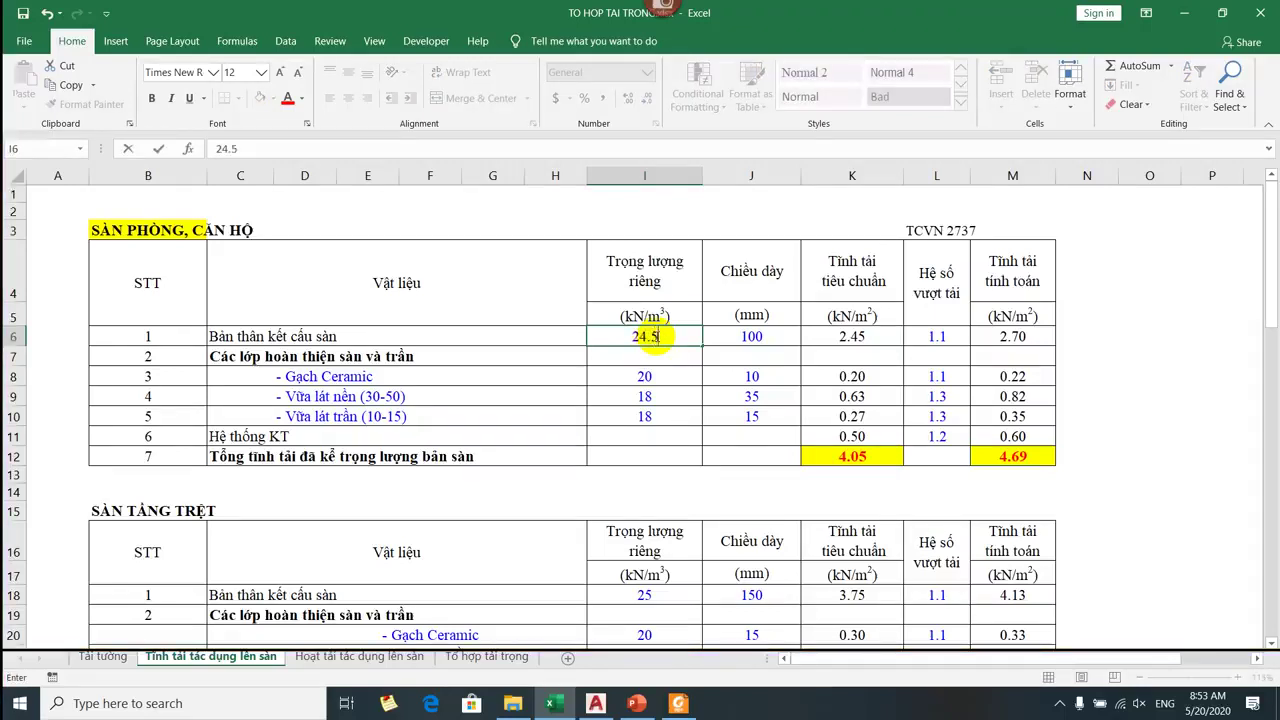
pyautogui.press('Return')
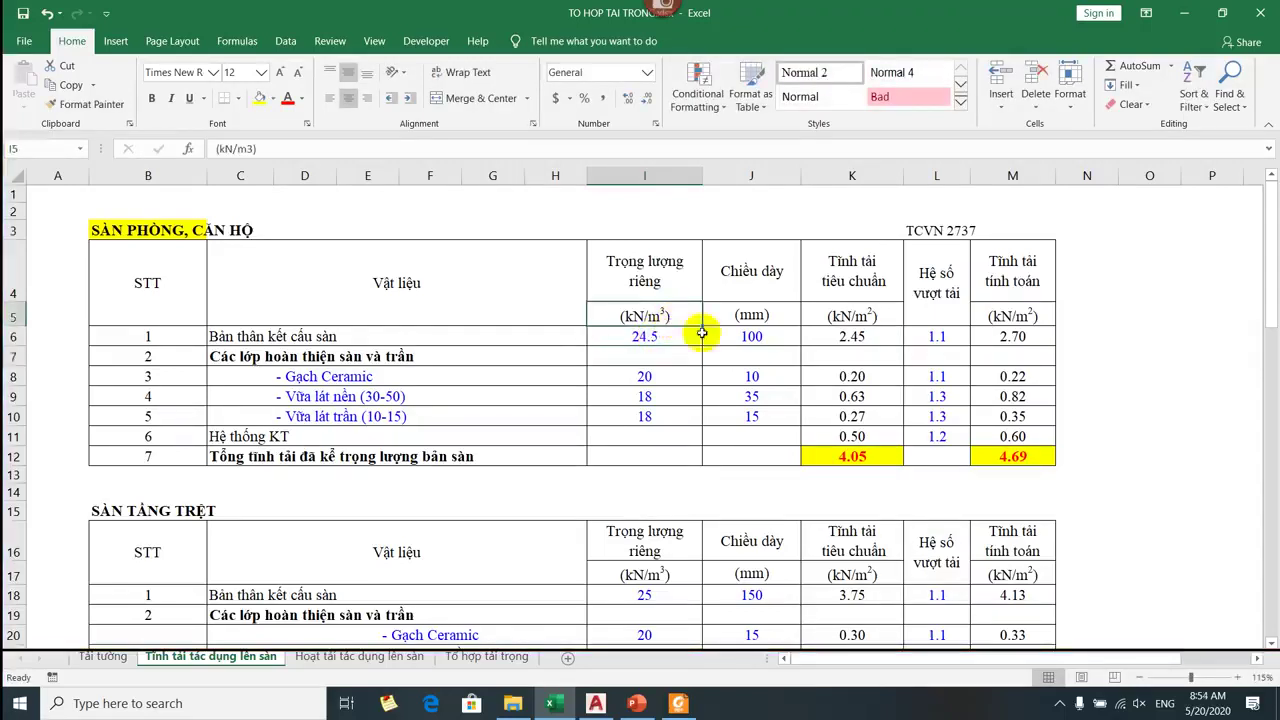
pyautogui.click(664, 336)
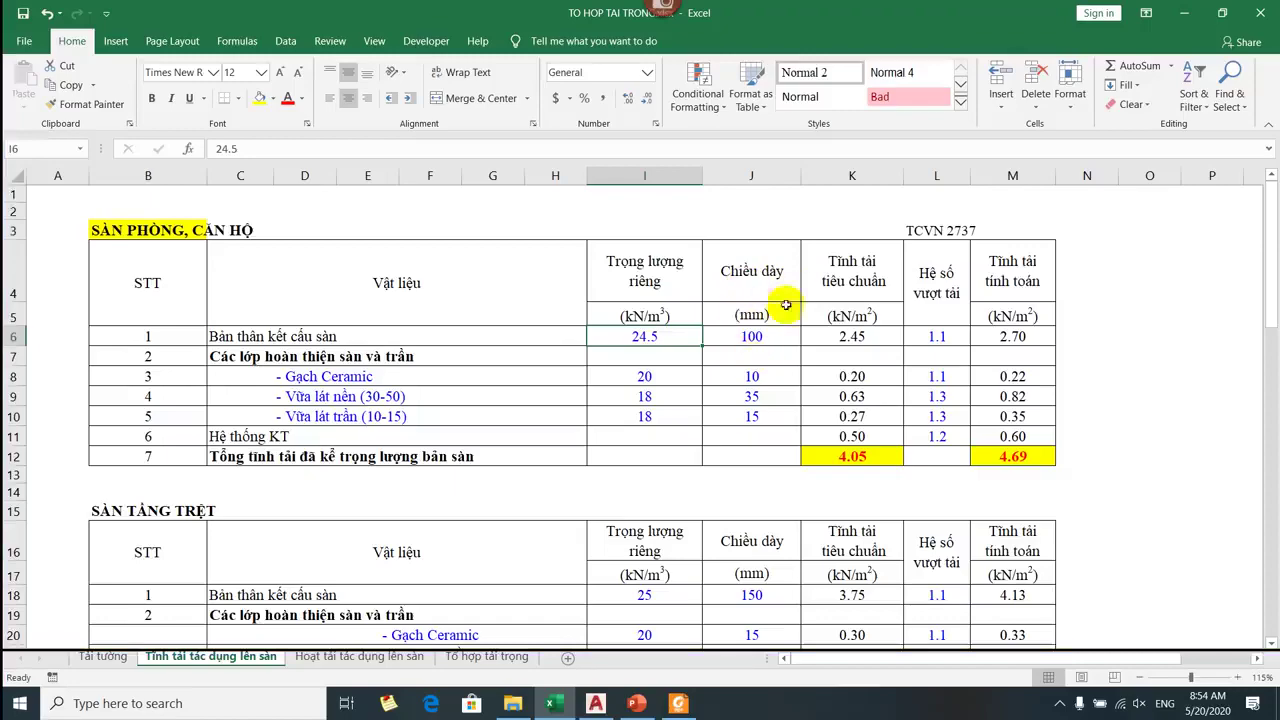
# Switch to AutoCAD and examine the floor plan with the green beam layout.
pyautogui.click(595, 703)
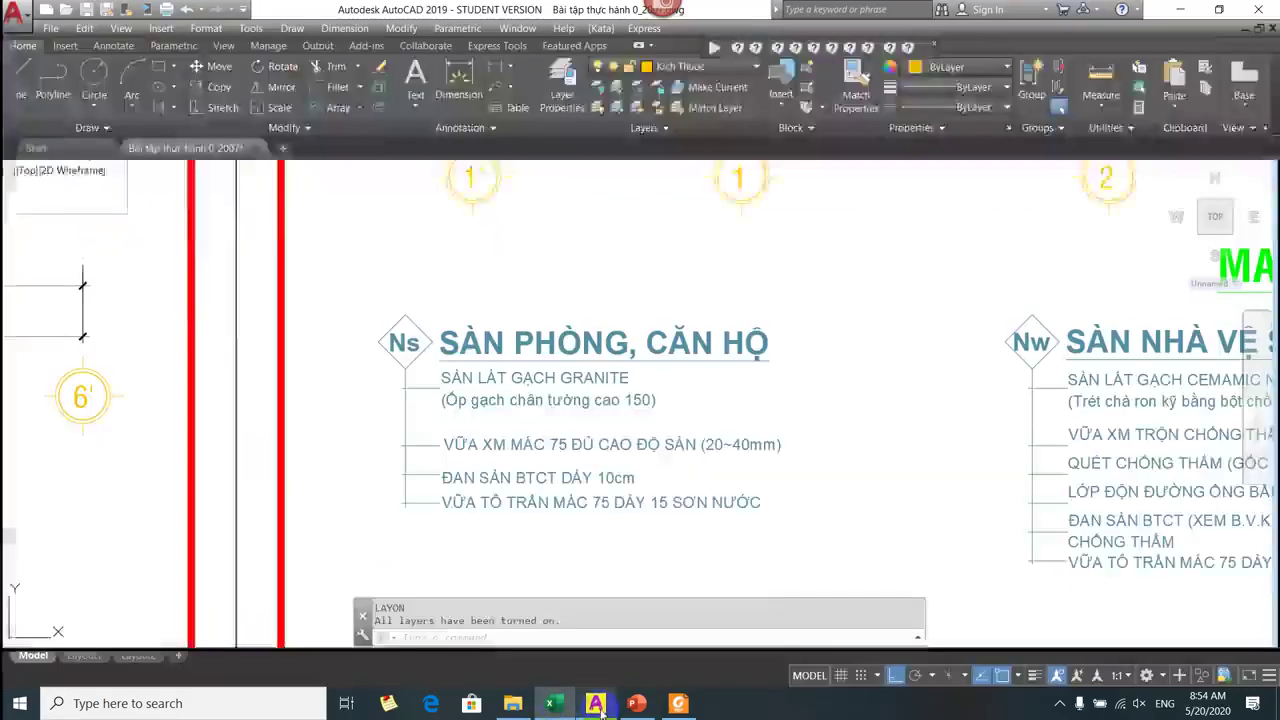
pyautogui.scroll(-6, 507, 419)
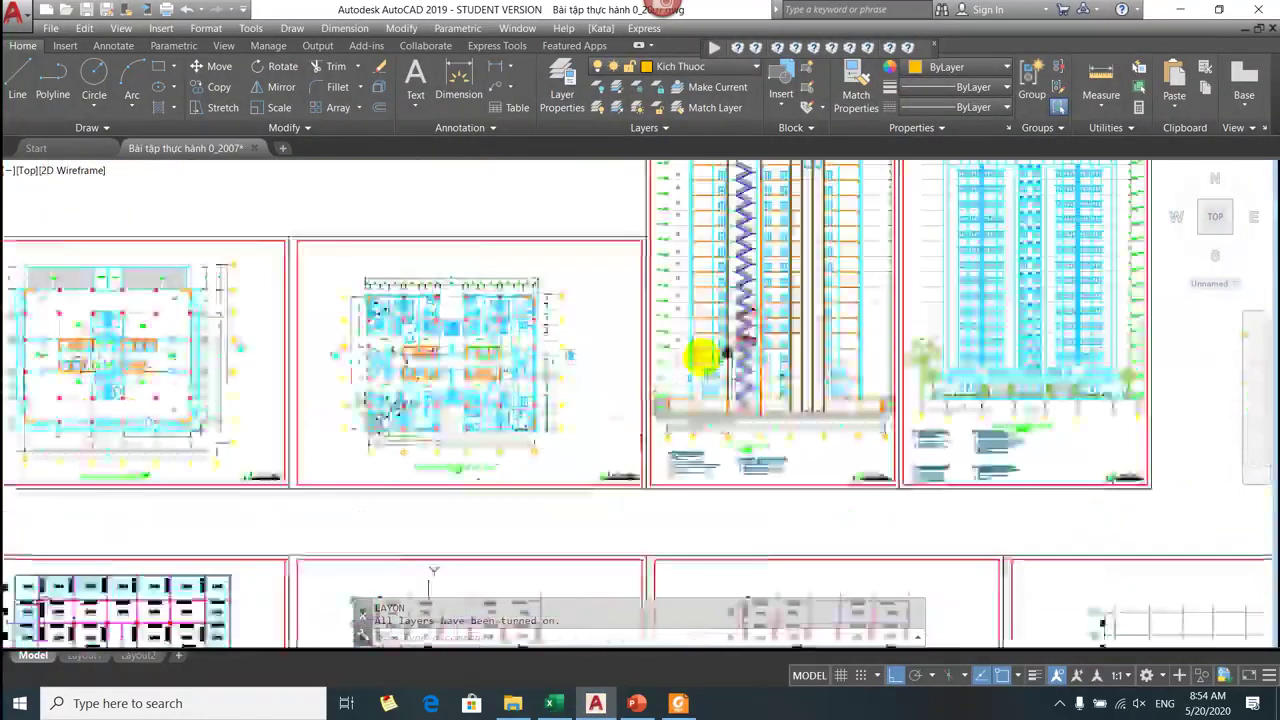
pyautogui.scroll(5, 908, 371)
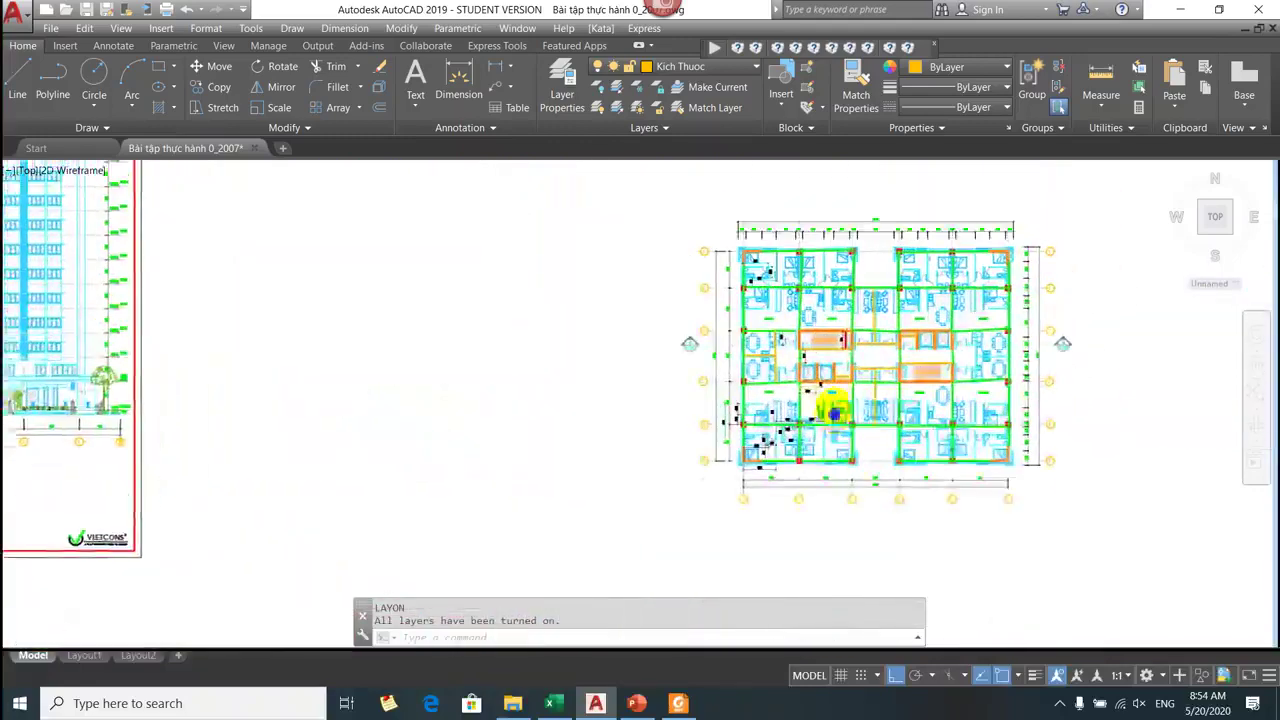
pyautogui.scroll(-1, 800, 457)
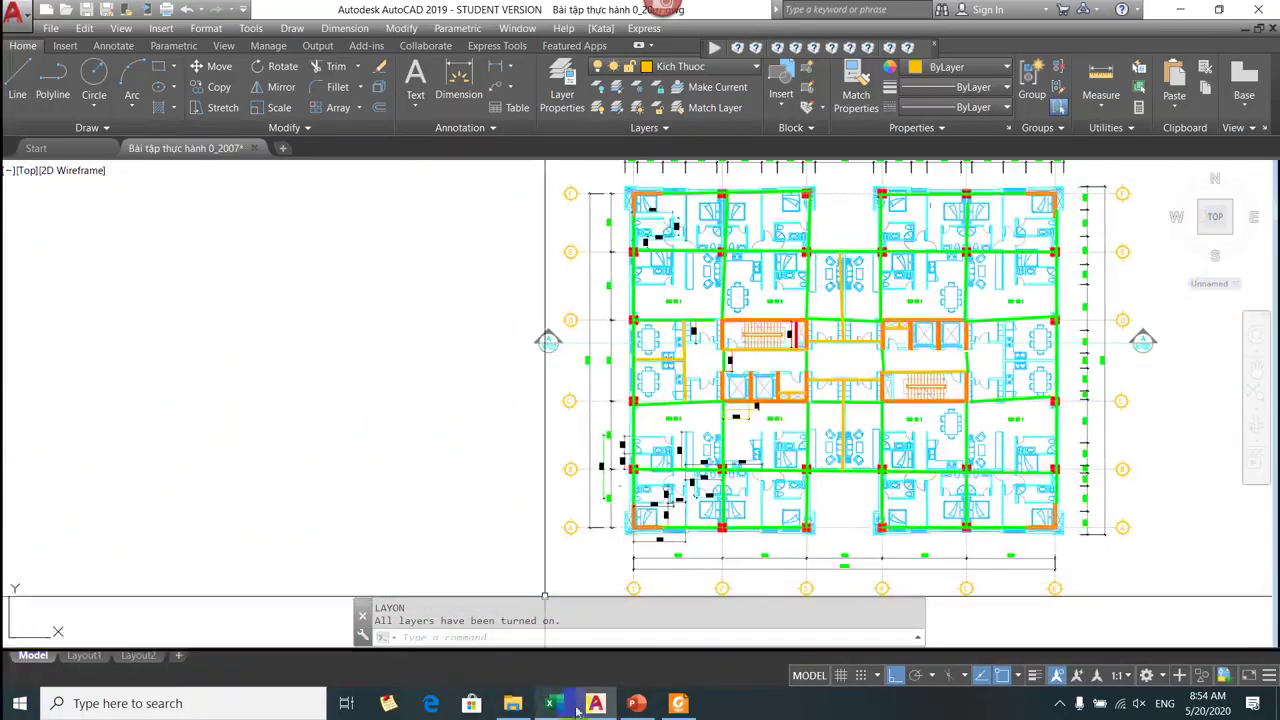
# Return to the Excel load workbook and set the "Bản thân kết cấu sàn" thickness in the first table to 130 mm.
pyautogui.click(550, 703)
pyautogui.click(718, 339)
pyautogui.write('130')
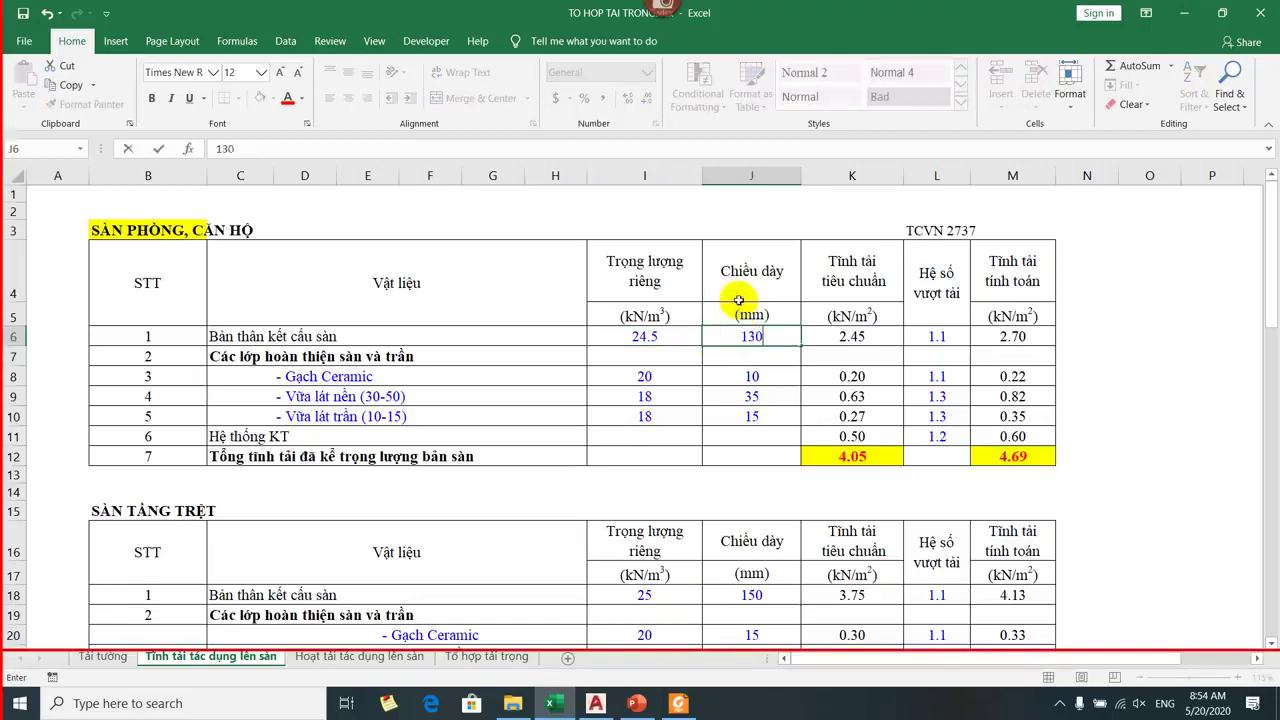
pyautogui.press('Return')
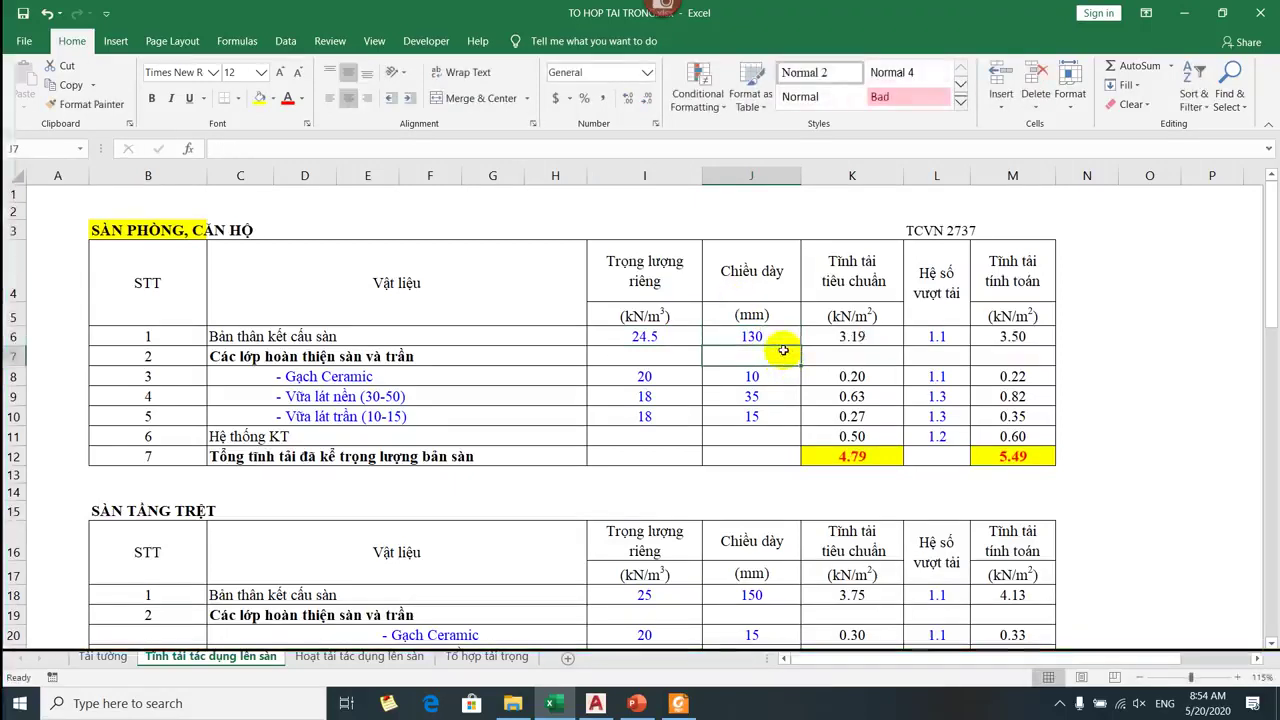
# Check the standard load, overload factor and design load cells of the SÀN PHÒNG, CĂN HỘ table and their formulas.
pyautogui.click(831, 337)
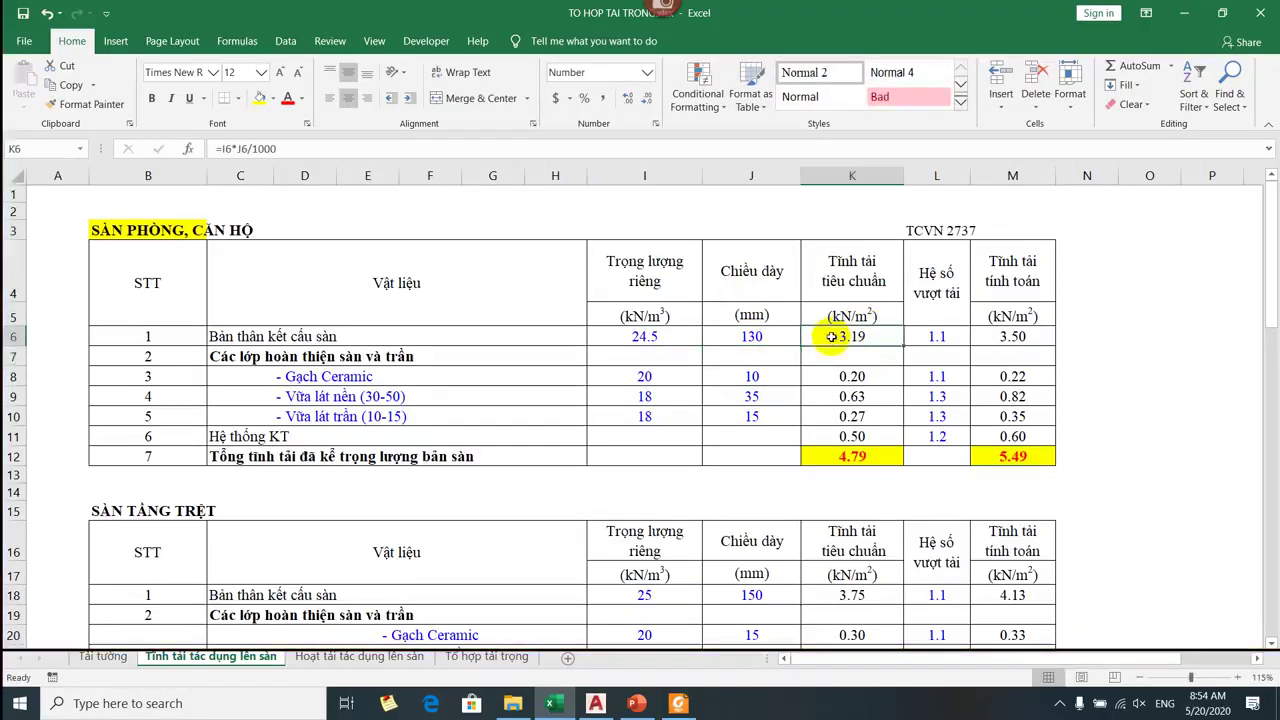
pyautogui.click(928, 336)
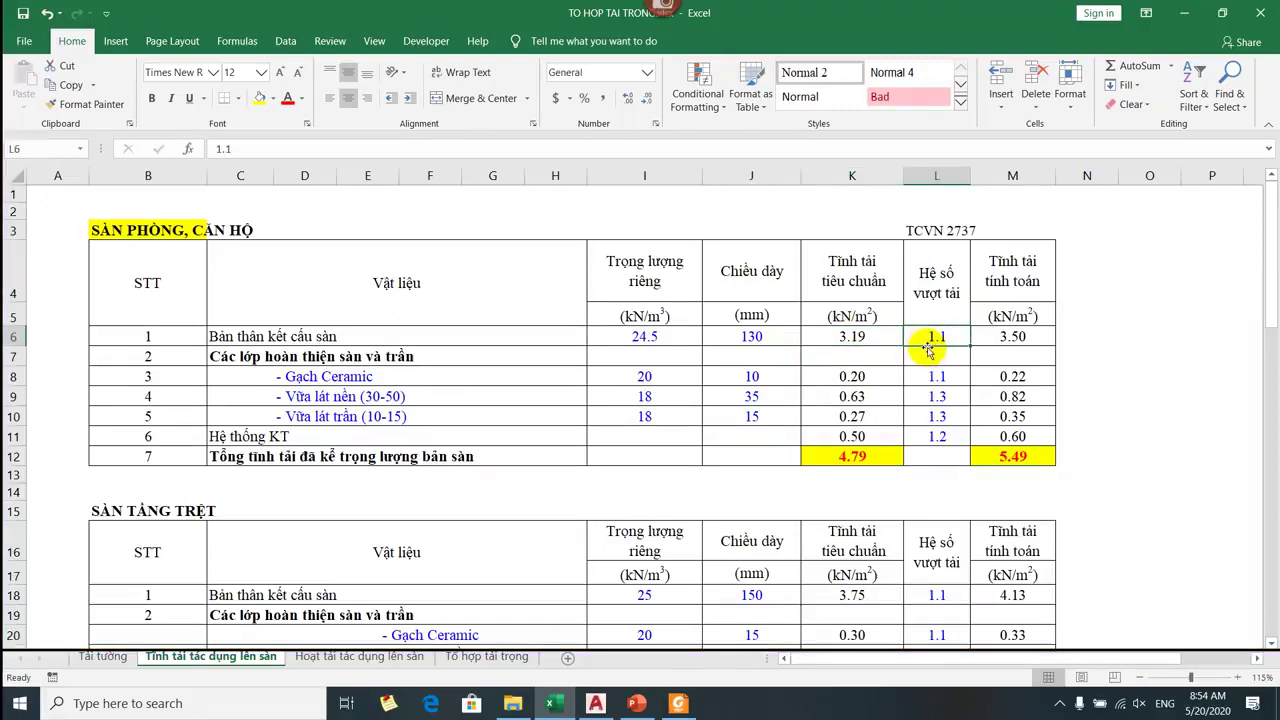
pyautogui.click(1018, 336)
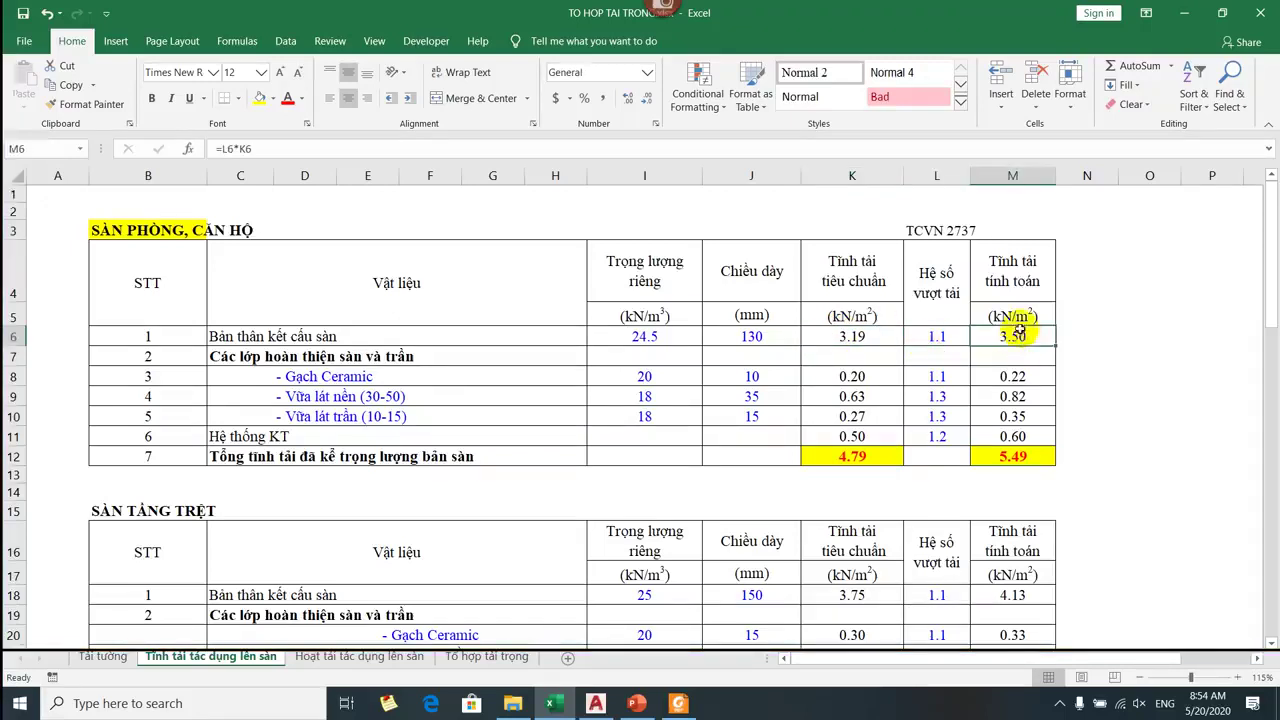
pyautogui.click(771, 334)
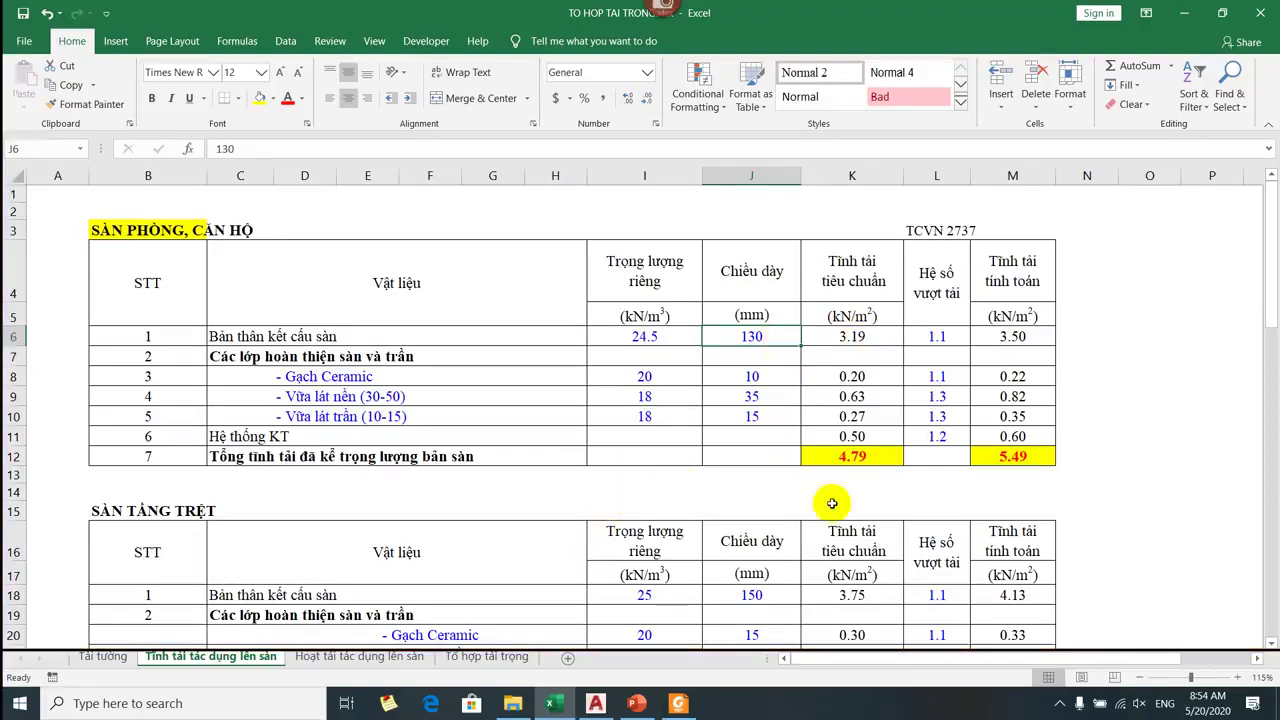
pyautogui.click(860, 374)
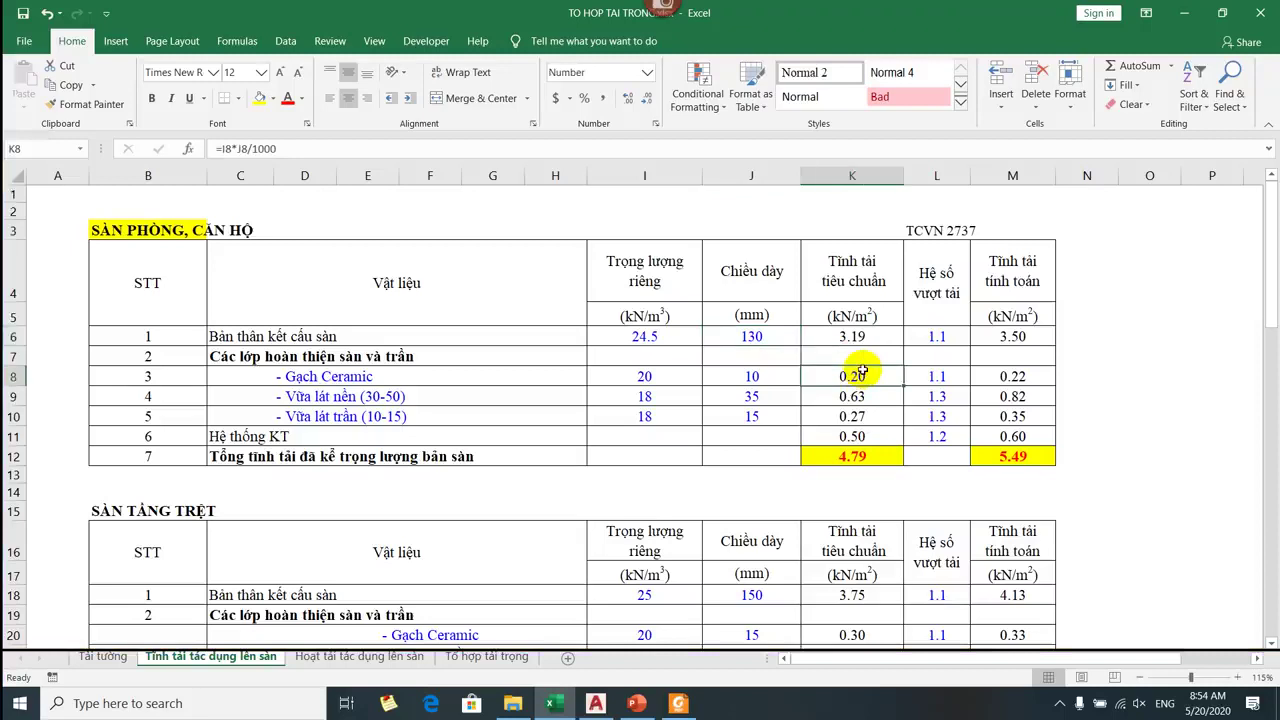
pyautogui.click(824, 465)
pyautogui.click(1005, 441)
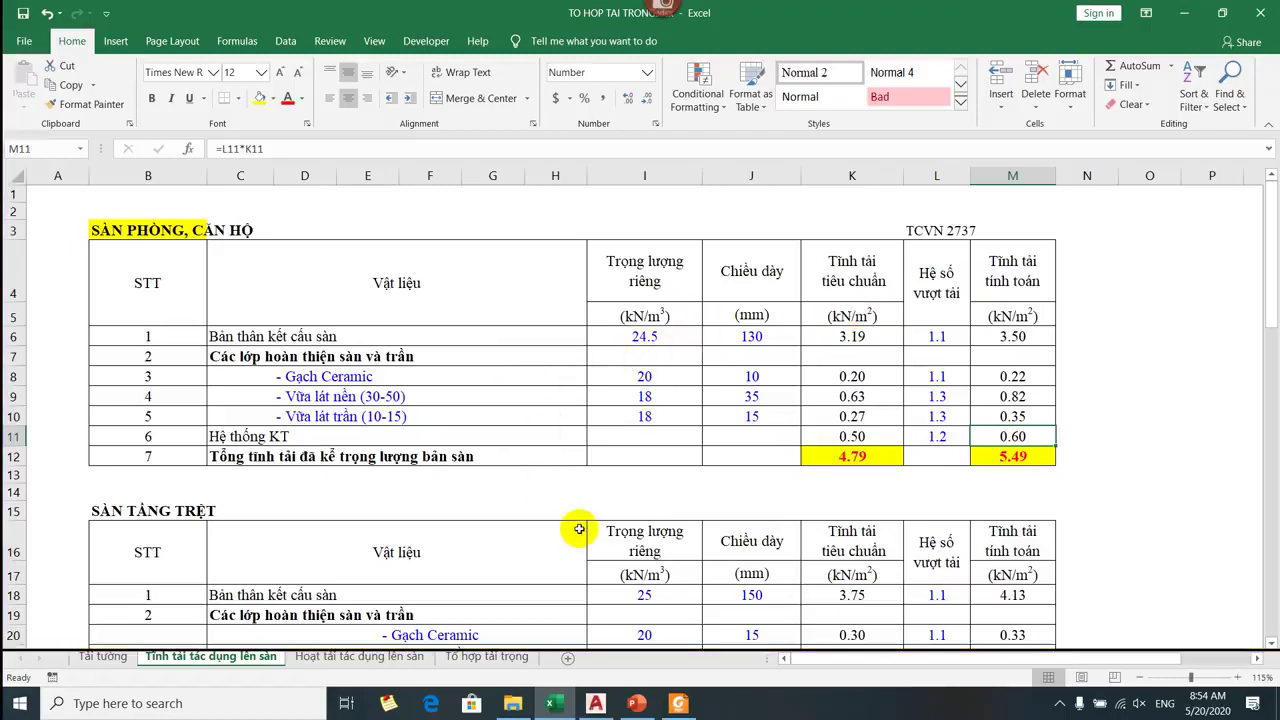
# Select the "Gạch Ceramic" cell, switch to AutoCAD and read the tile finish in the SÀN PHÒNG, CĂN HỘ note.
pyautogui.click(338, 381)
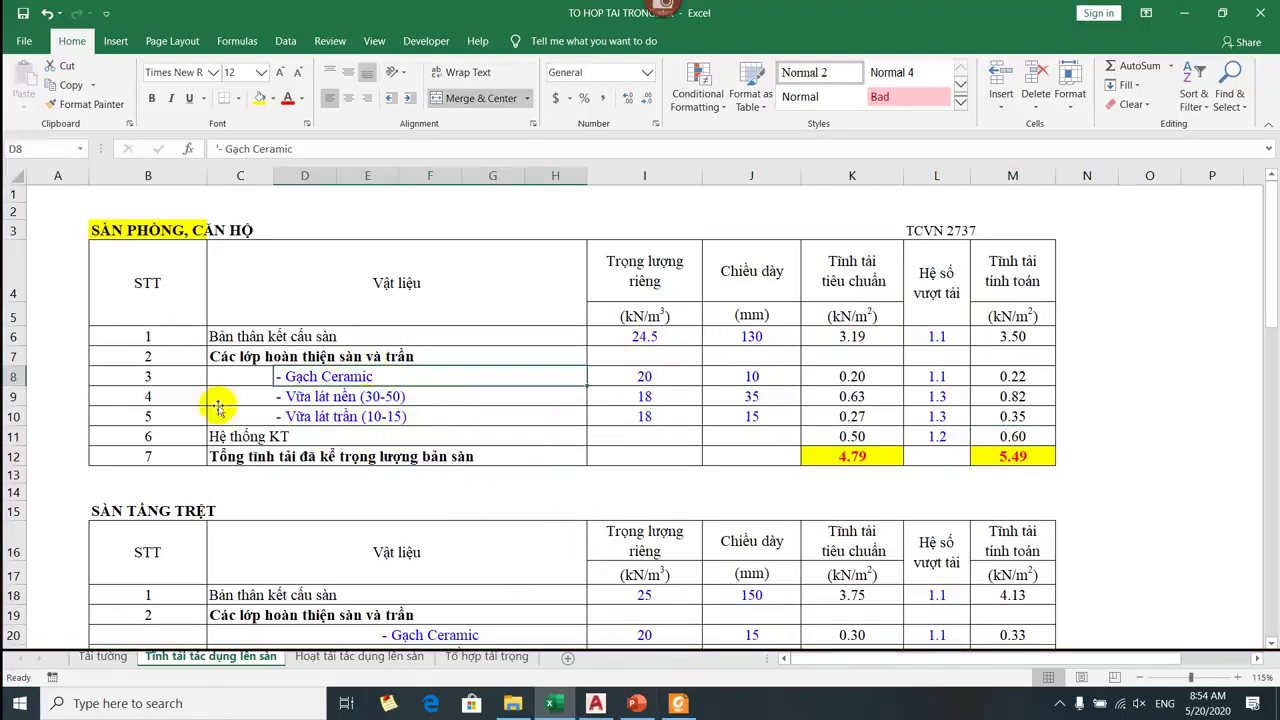
pyautogui.click(612, 697)
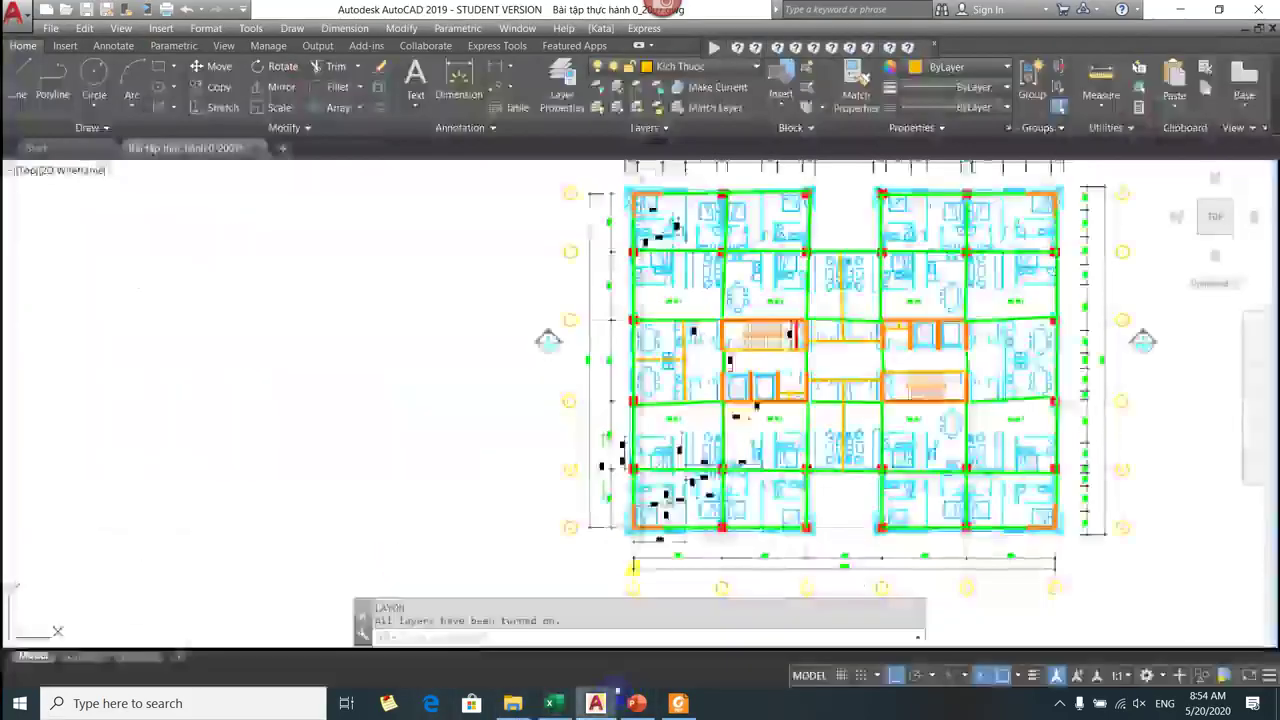
pyautogui.scroll(-5, 770, 423)
pyautogui.scroll(8, 586, 537)
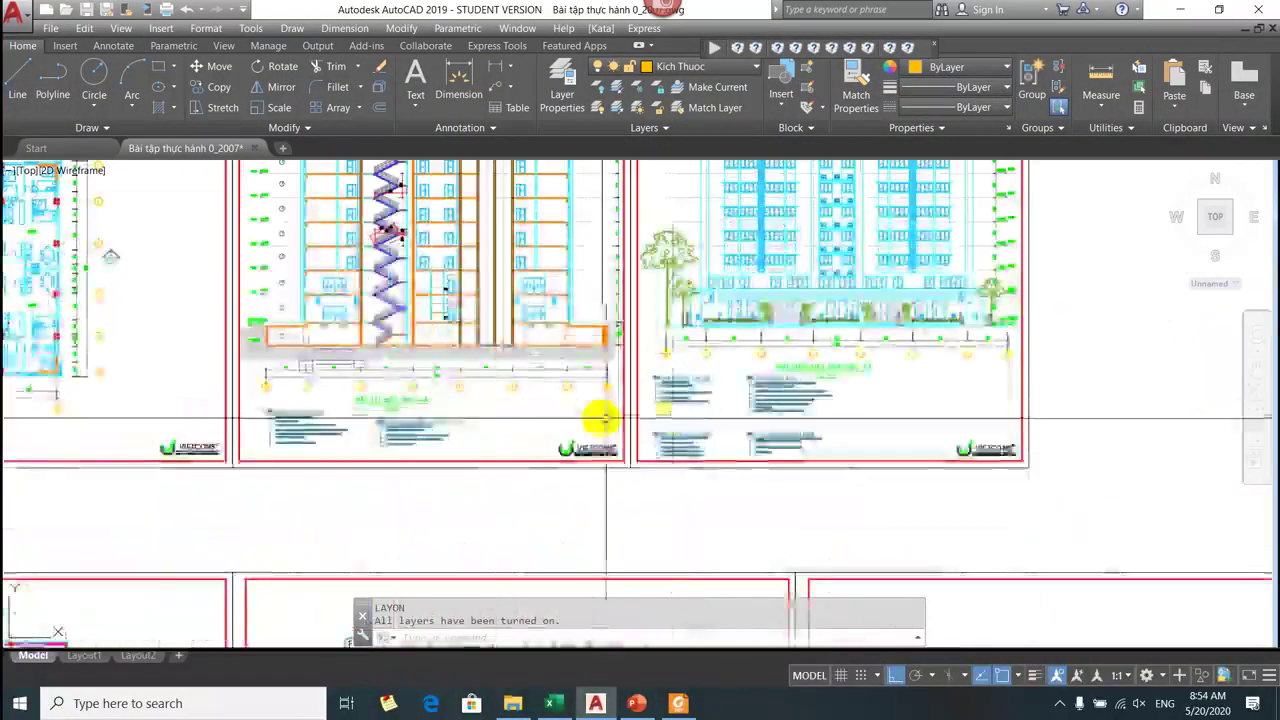
pyautogui.scroll(5, 605, 420)
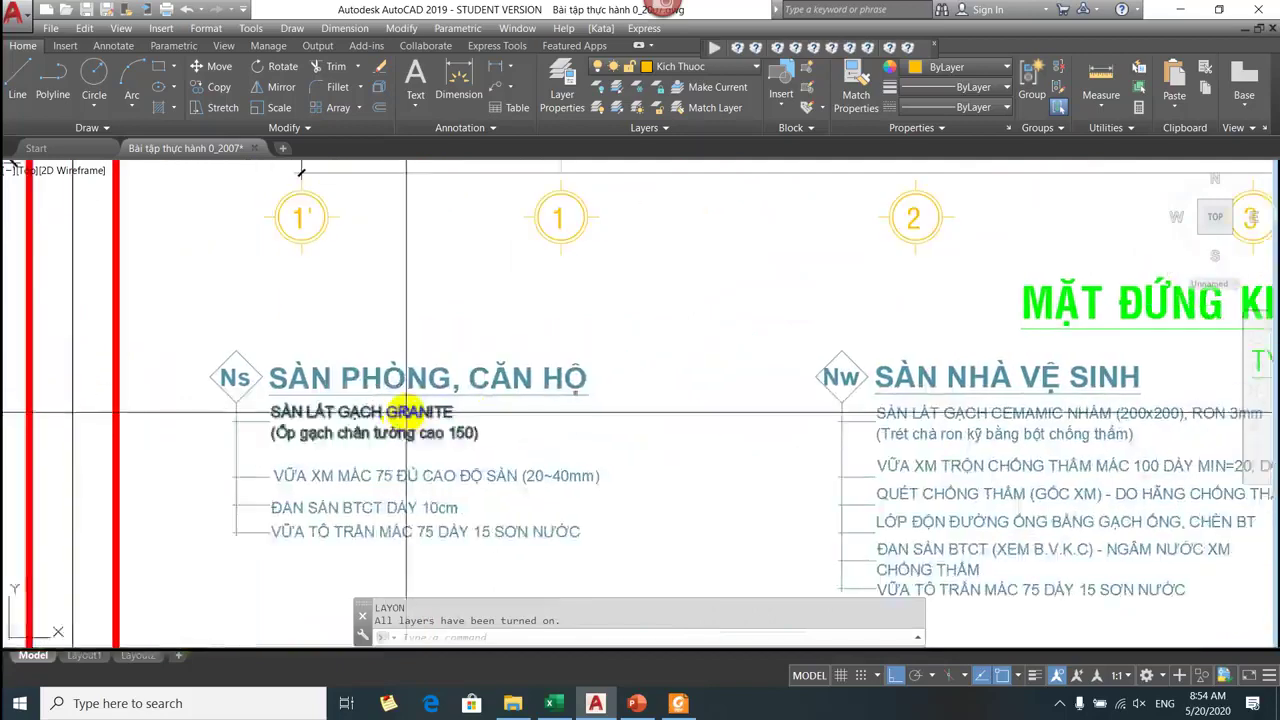
pyautogui.scroll(-1, 405, 412)
pyautogui.scroll(1, 329, 371)
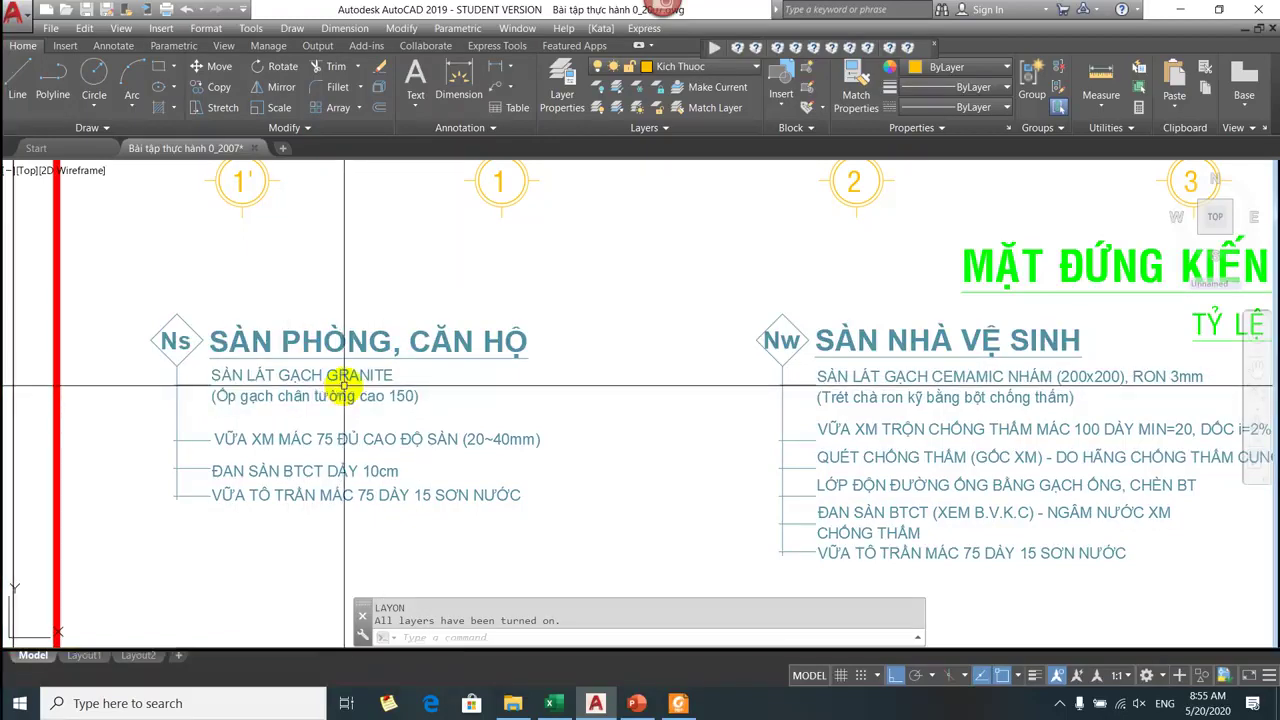
# Return to Excel and rename the "Gạch Ceramic" layer of the SÀN PHÒNG, CĂN HỘ table as "- Gạch Granic".
pyautogui.hotkey('alt', 'Tab')
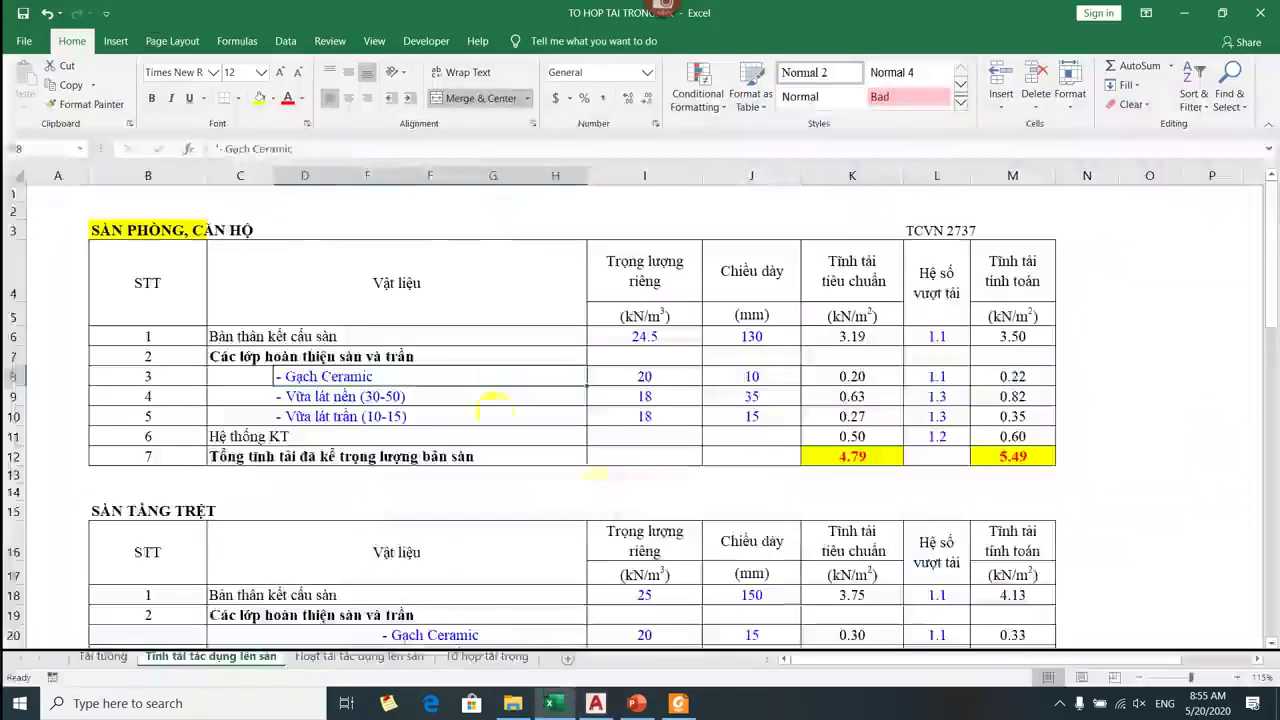
pyautogui.doubleClick(455, 372)
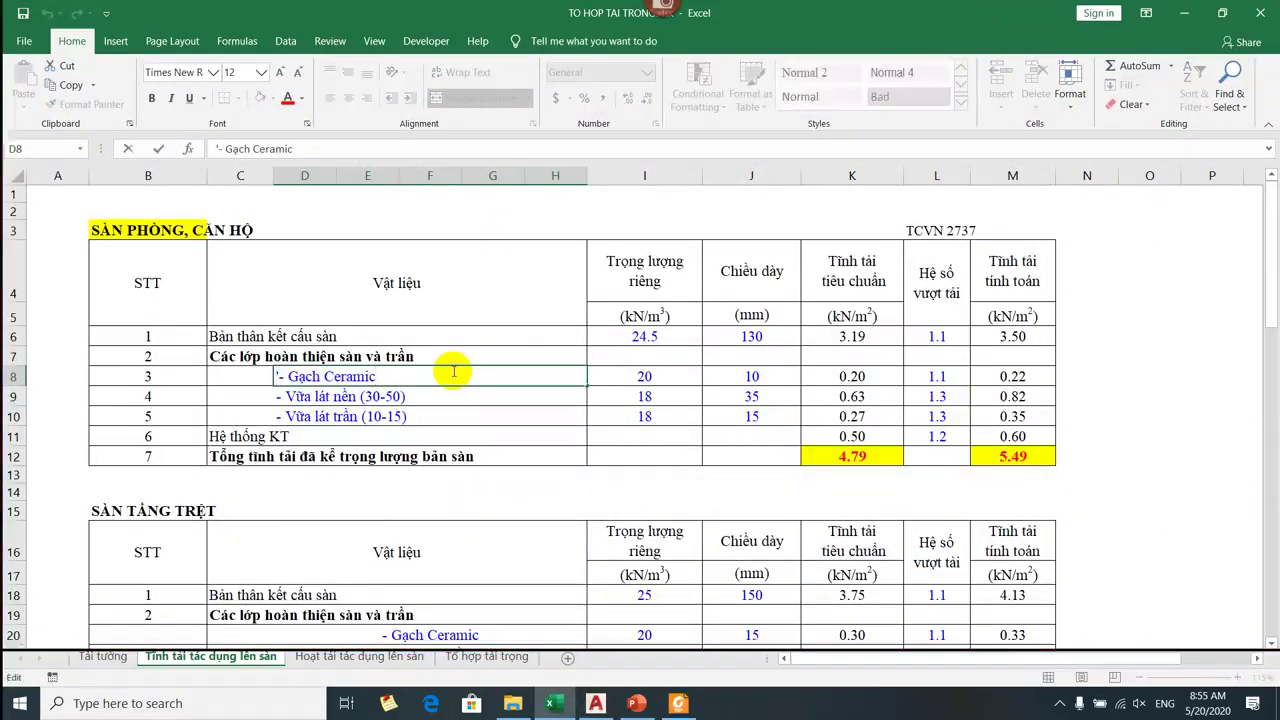
pyautogui.press('BackSpace')
pyautogui.press('BackSpace')
pyautogui.press('BackSpace')
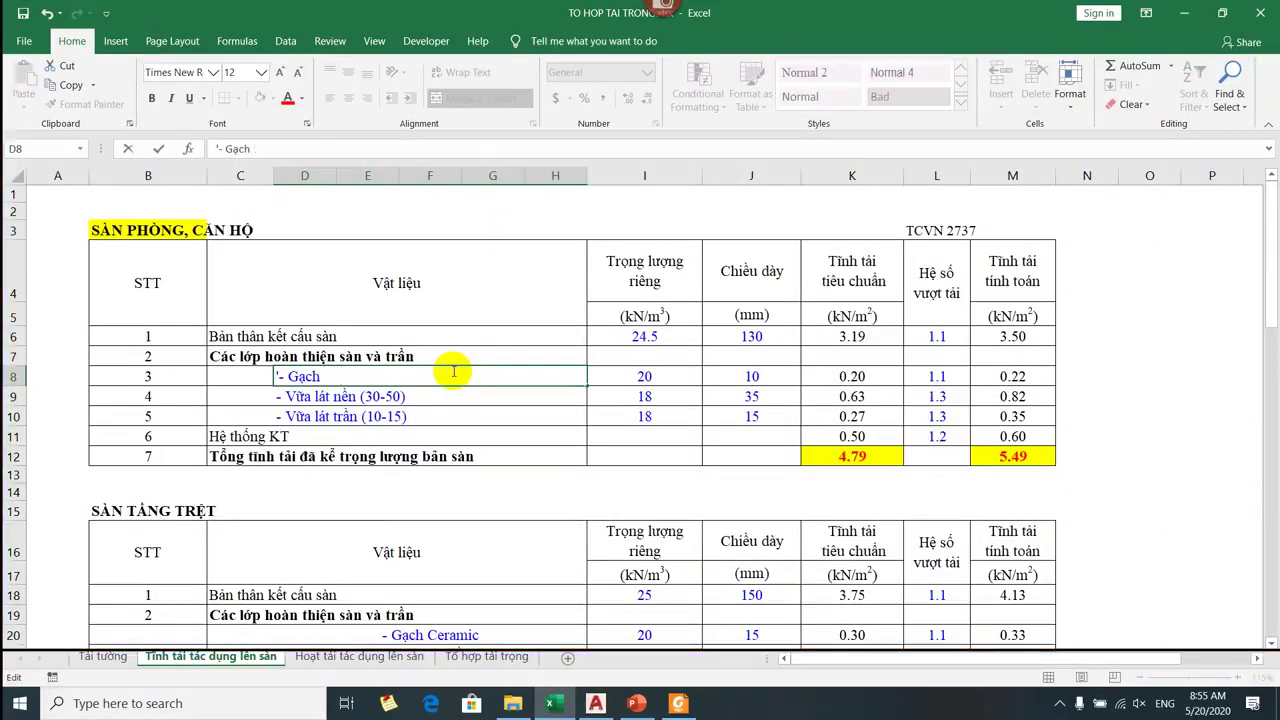
pyautogui.write('gRANI')
pyautogui.press('BackSpace')
pyautogui.press('BackSpace')
pyautogui.press('BackSpace')
pyautogui.write('Gra')
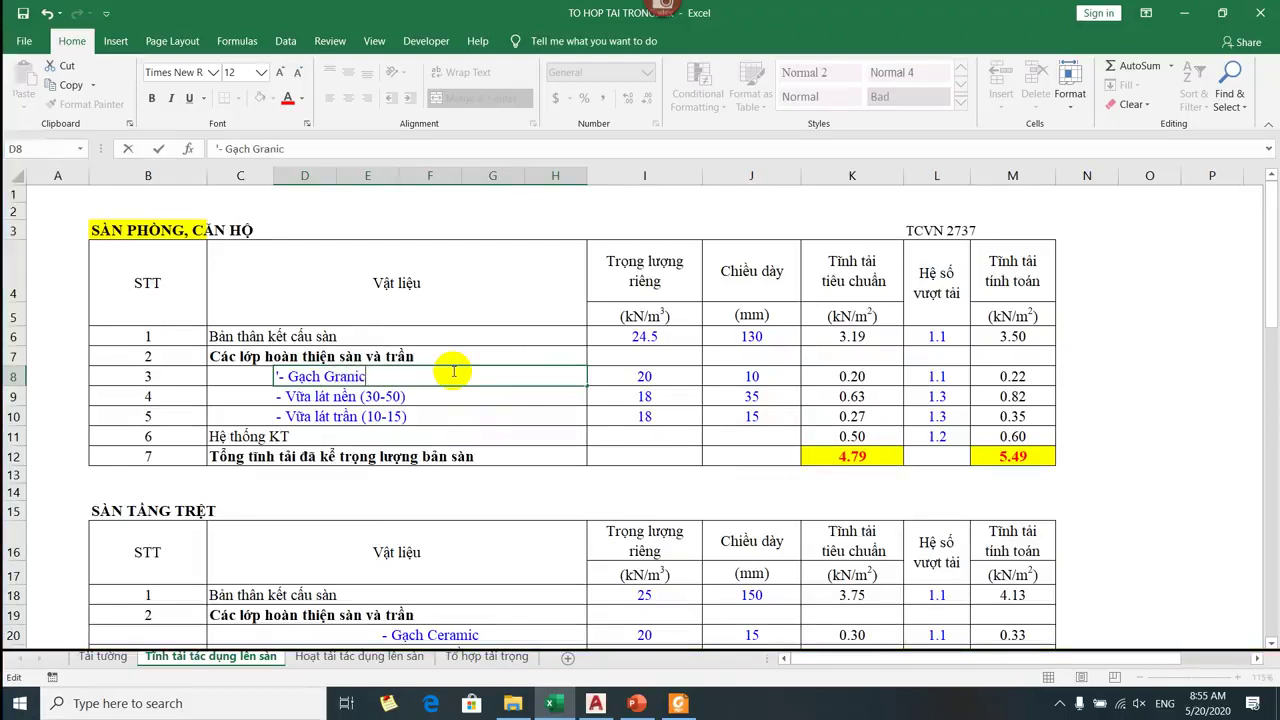
pyautogui.write('nic')
pyautogui.press('Tab')
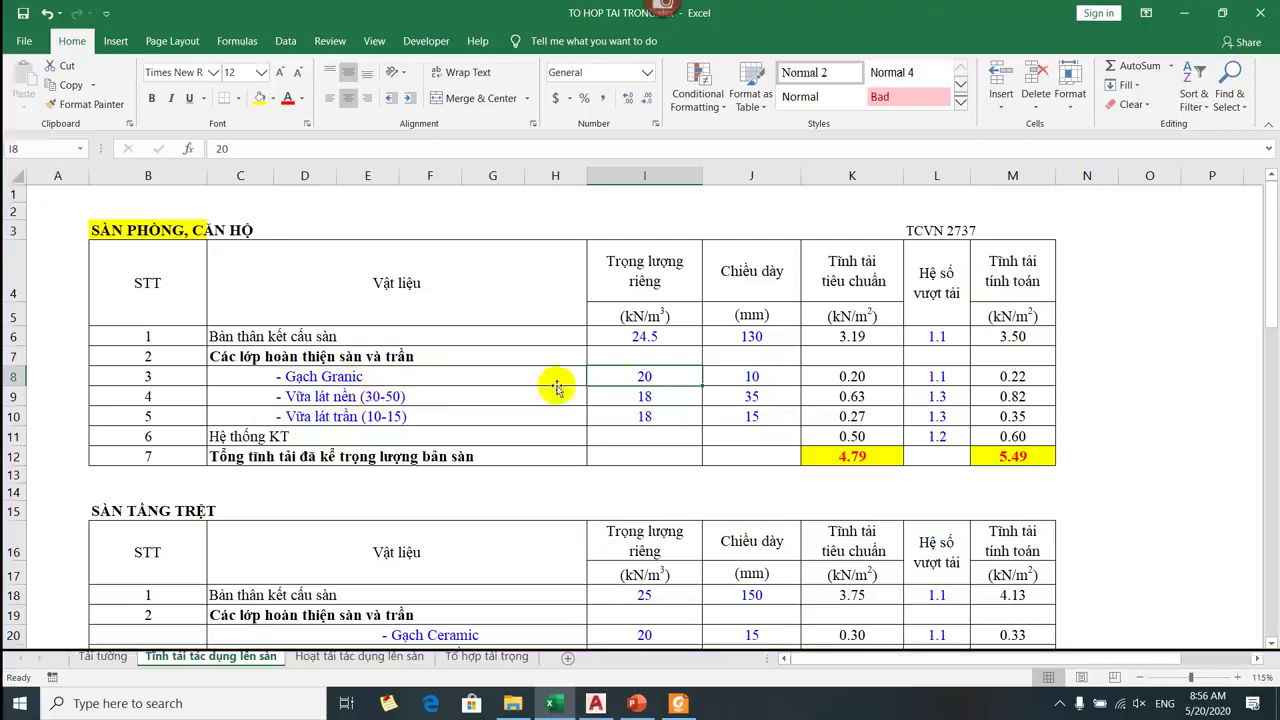
# Consult the material table on the PowerPoint slide, return to Excel and set the "Gạch Granic" unit weight to 22 kN/m³.
pyautogui.click(636, 703)
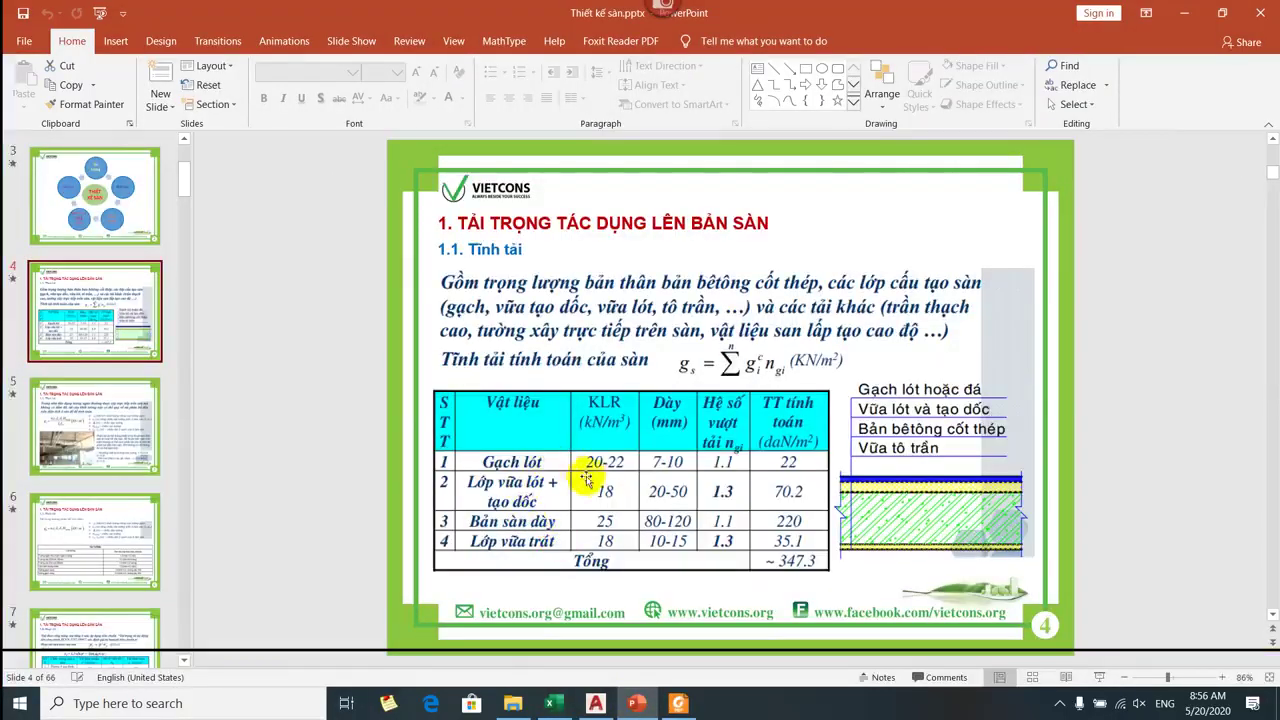
pyautogui.hotkey('alt', 'Tab')
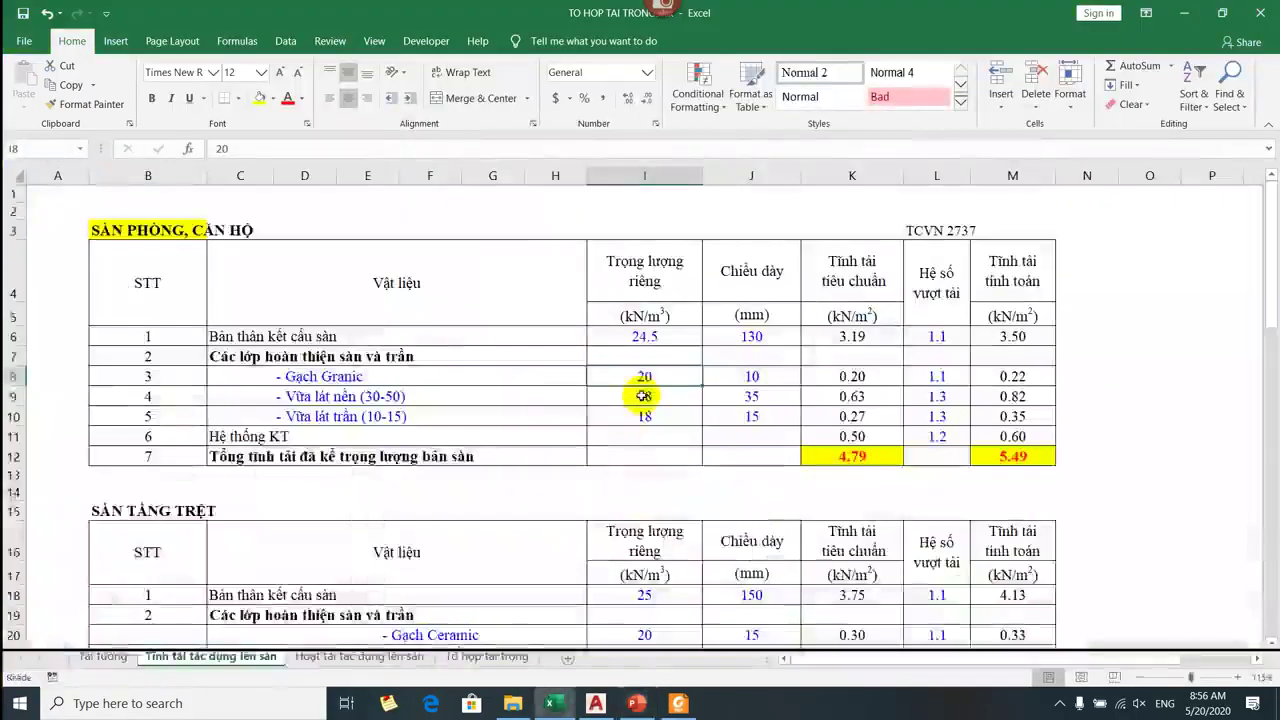
pyautogui.click(655, 382)
pyautogui.write('22')
pyautogui.press('Tab')
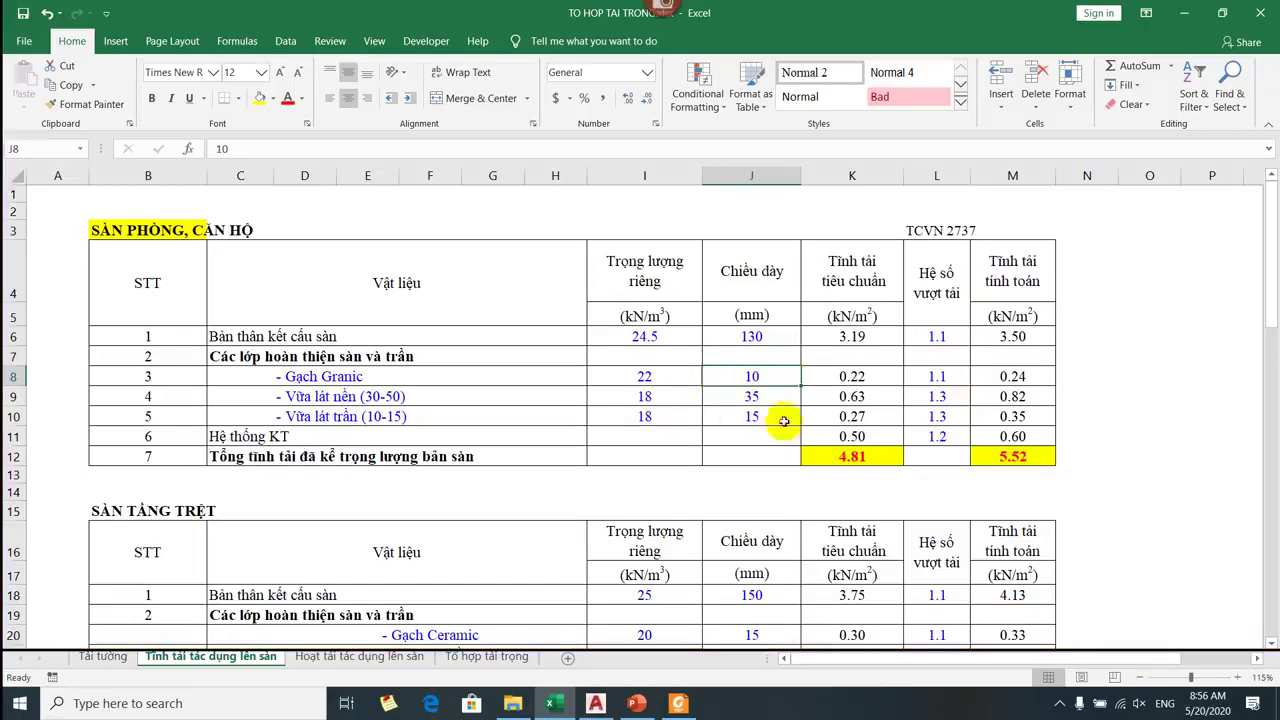
# Switch to AutoCAD, read the floor layers in the SÀN PHÒNG, CĂN HỘ note and return to Excel.
pyautogui.hotkey('alt', 'Tab')
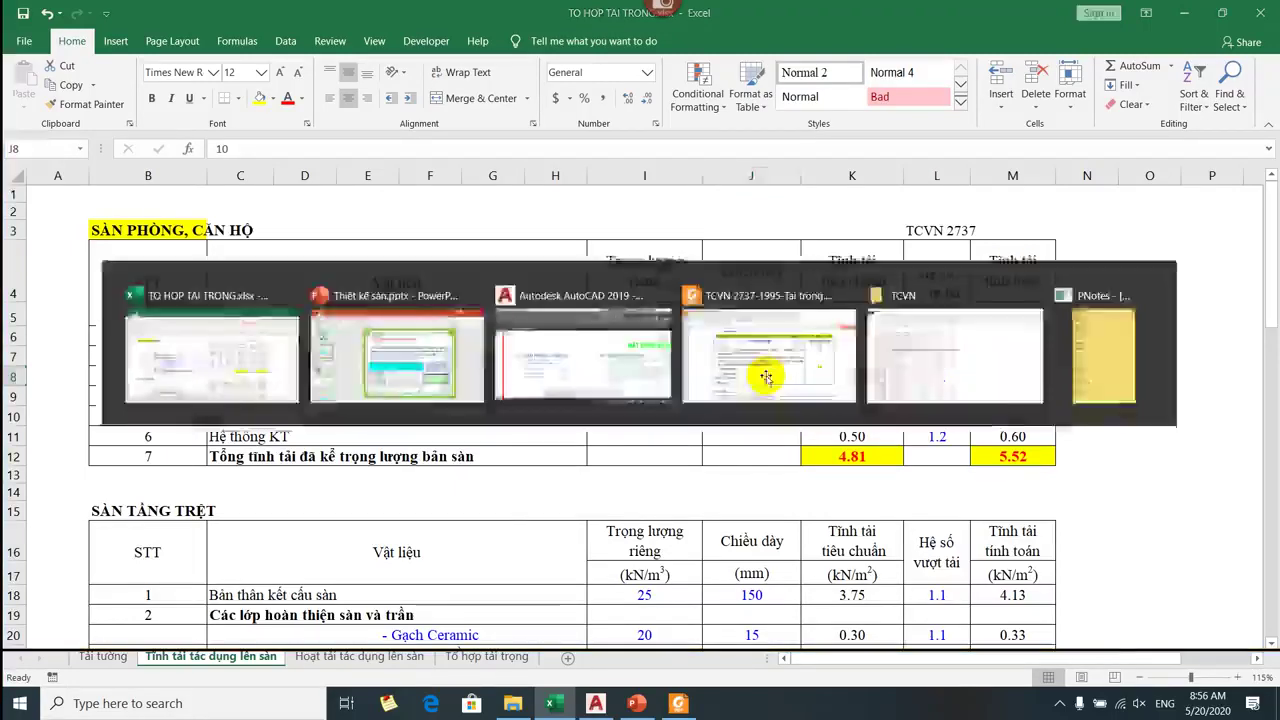
pyautogui.hotkey('alt', 'Tab')
pyautogui.click(595, 703)
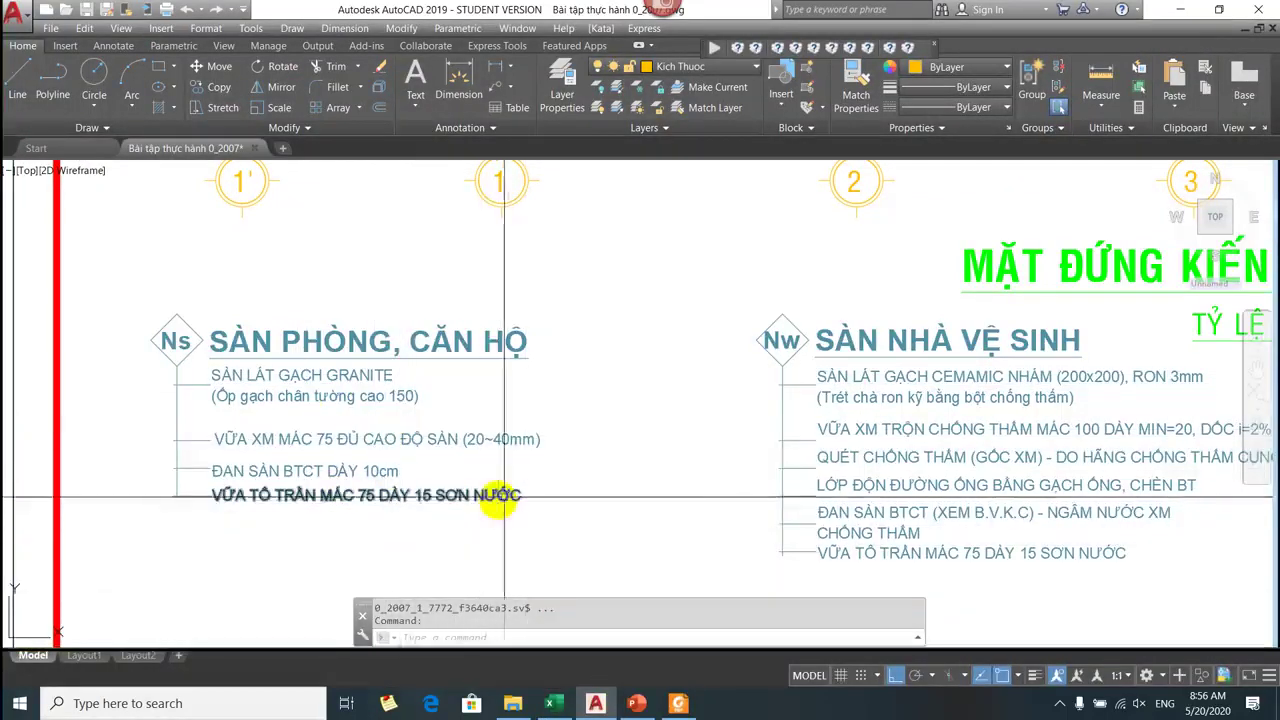
pyautogui.hotkey('alt', 'Tab')
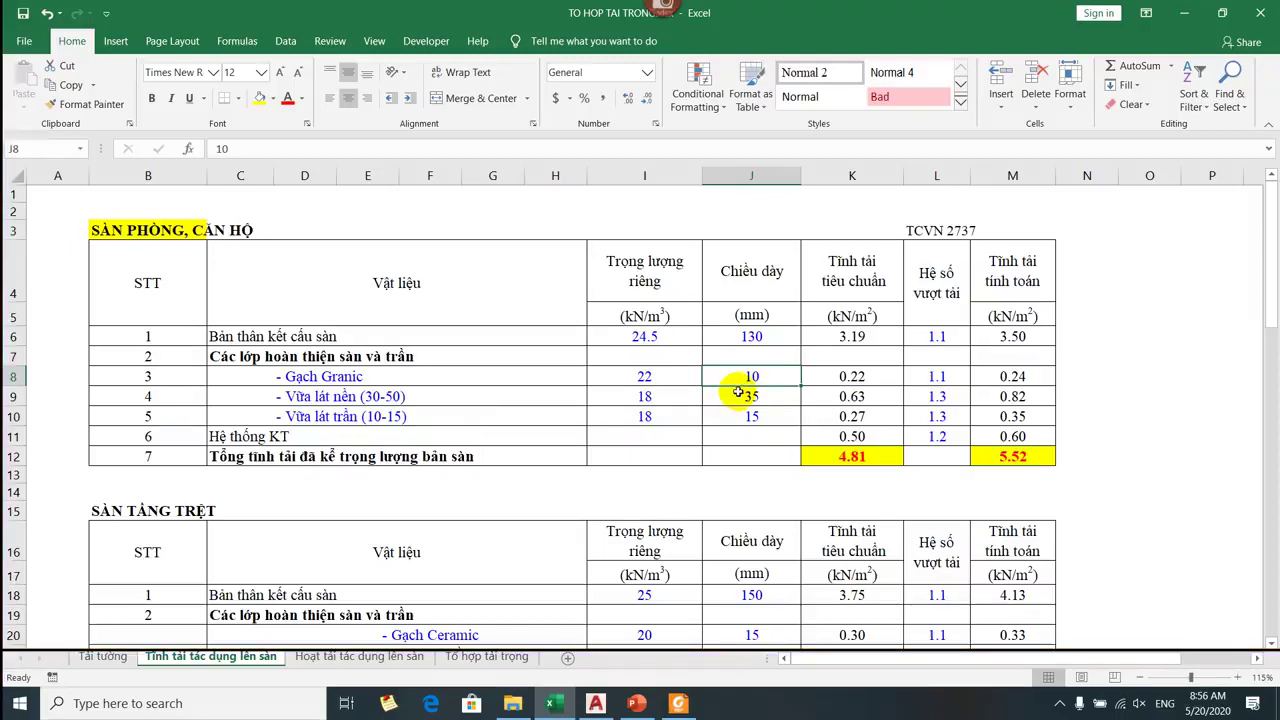
# Check the standard load and overload factor cells of the "Gạch Granic" row.
pyautogui.click(806, 376)
pyautogui.click(918, 372)
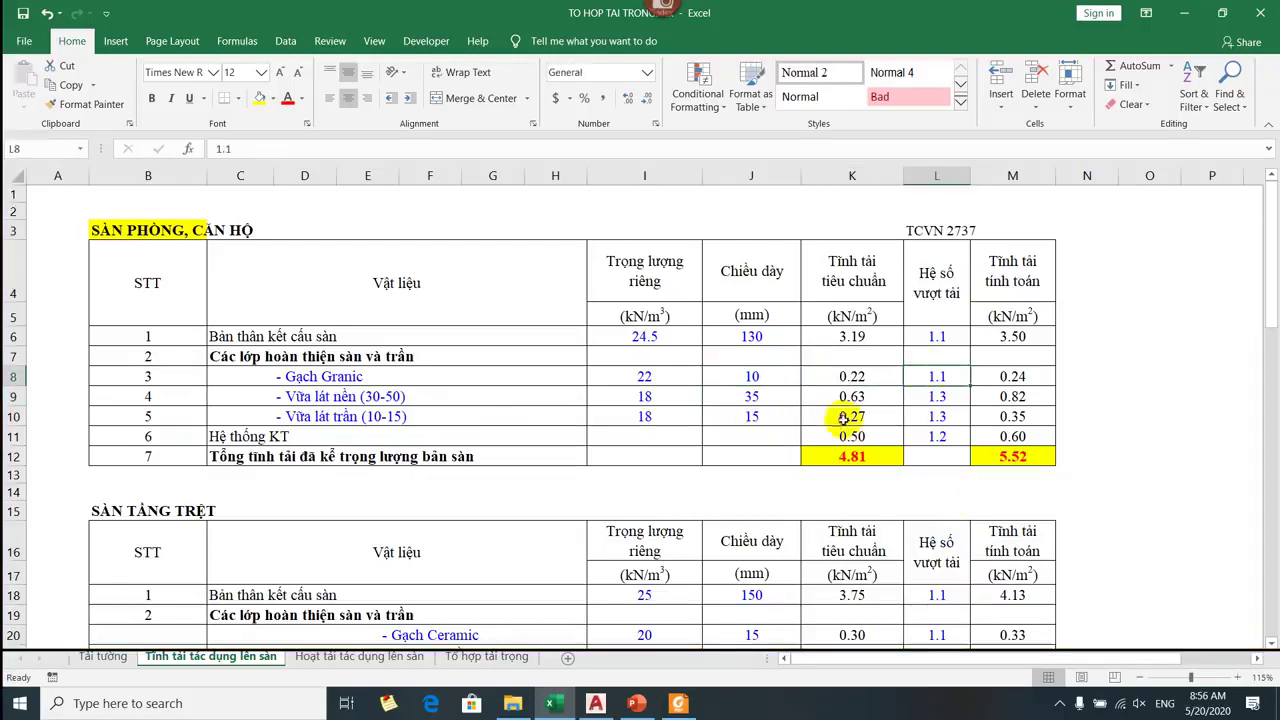
pyautogui.click(852, 378)
pyautogui.click(920, 378)
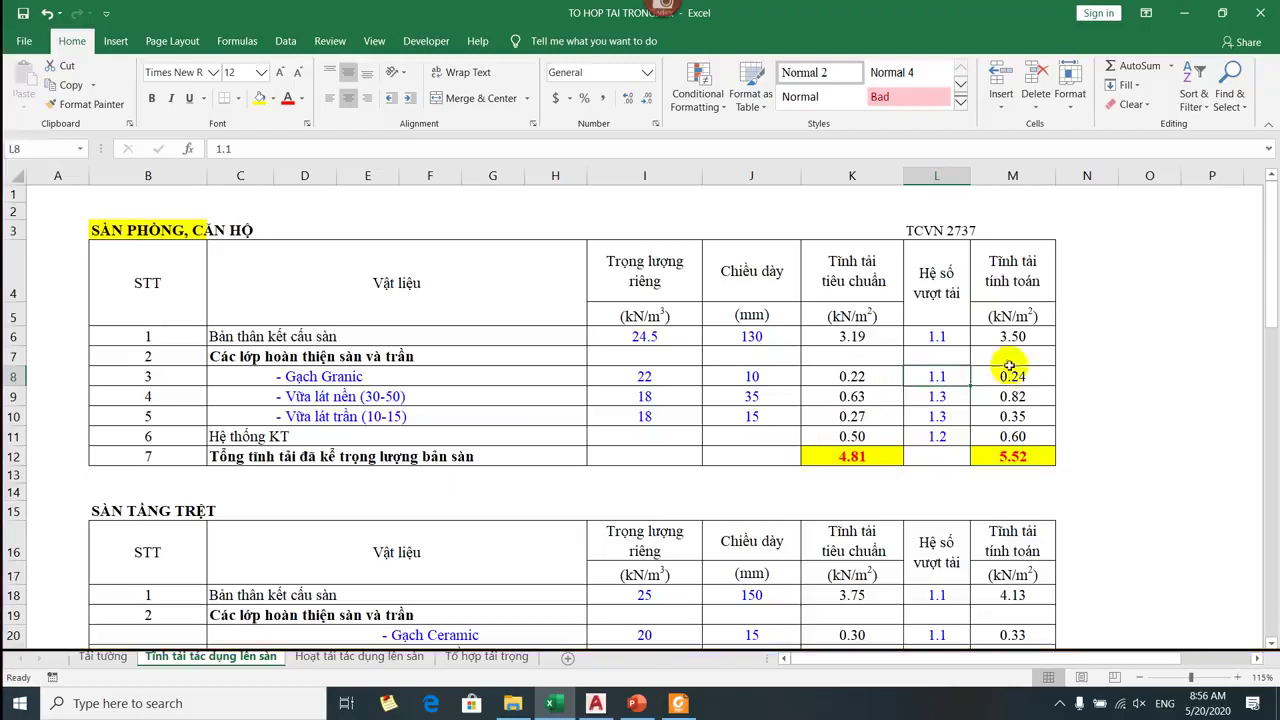
# Select the "Vữa lát nền (30-50)" cell, review the mortar values in the PowerPoint slab load table and return to Excel.
pyautogui.click(345, 398)
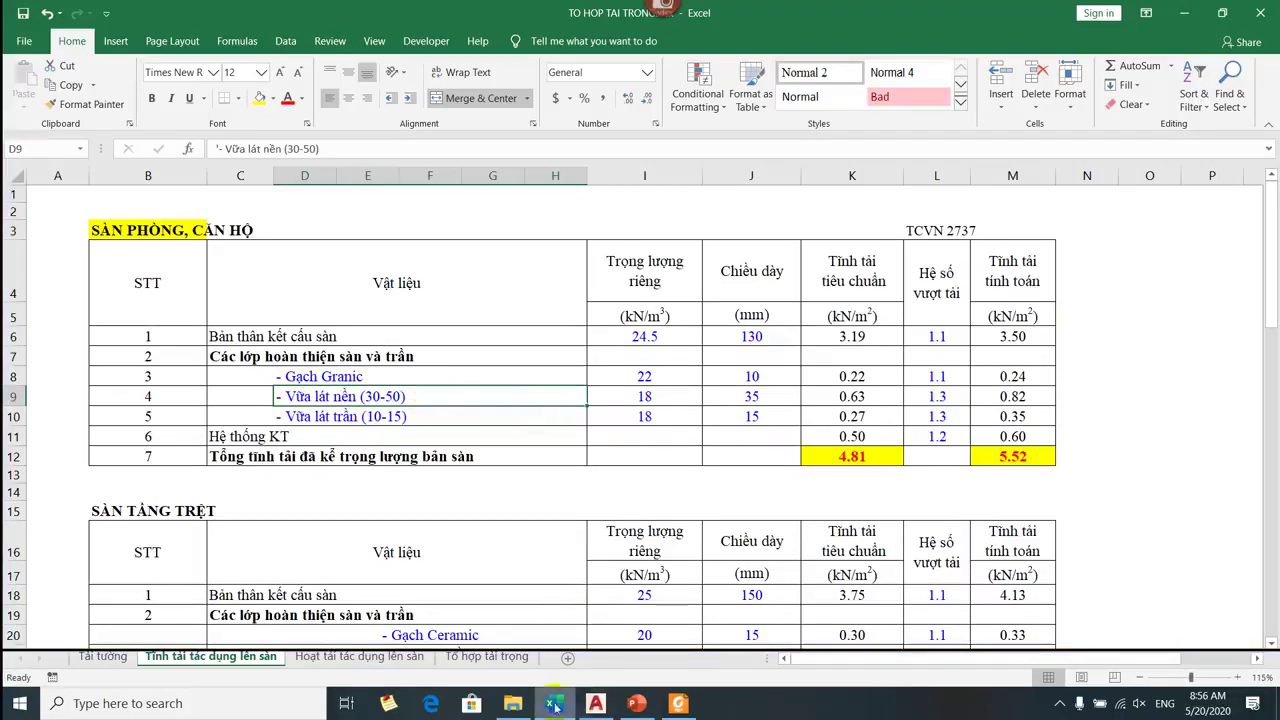
pyautogui.click(637, 703)
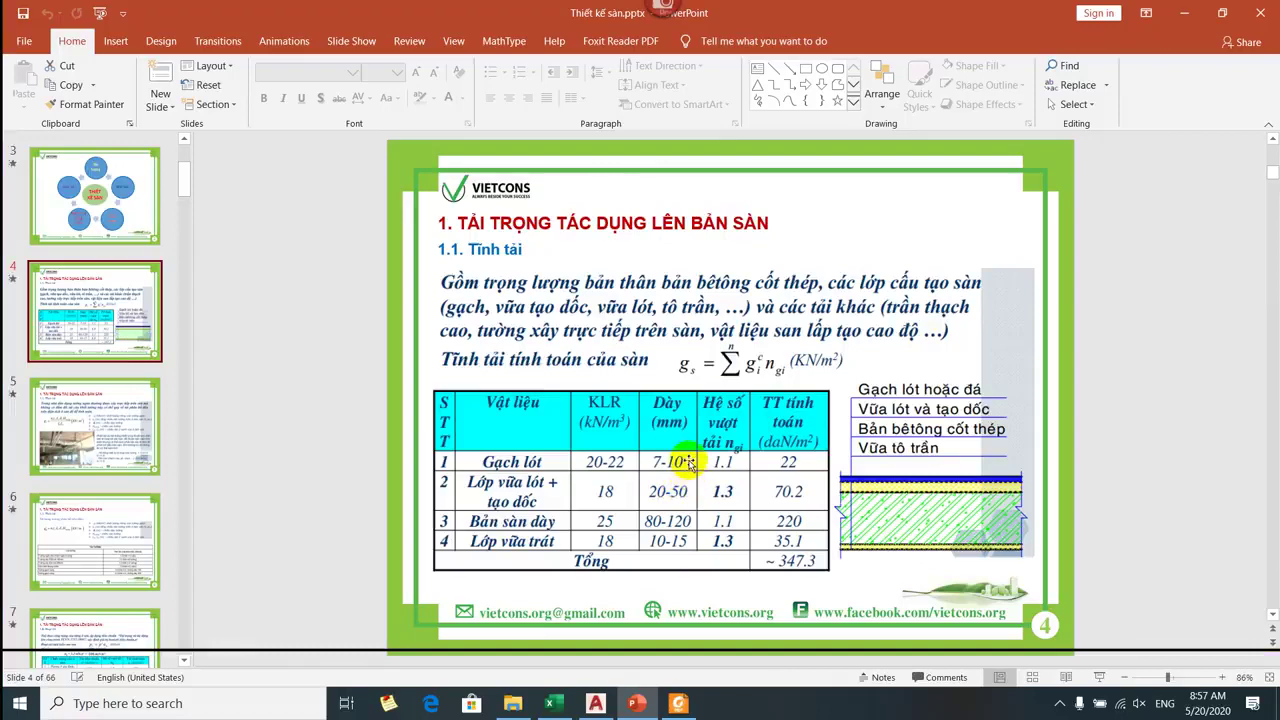
pyautogui.hotkey('alt', 'Tab')
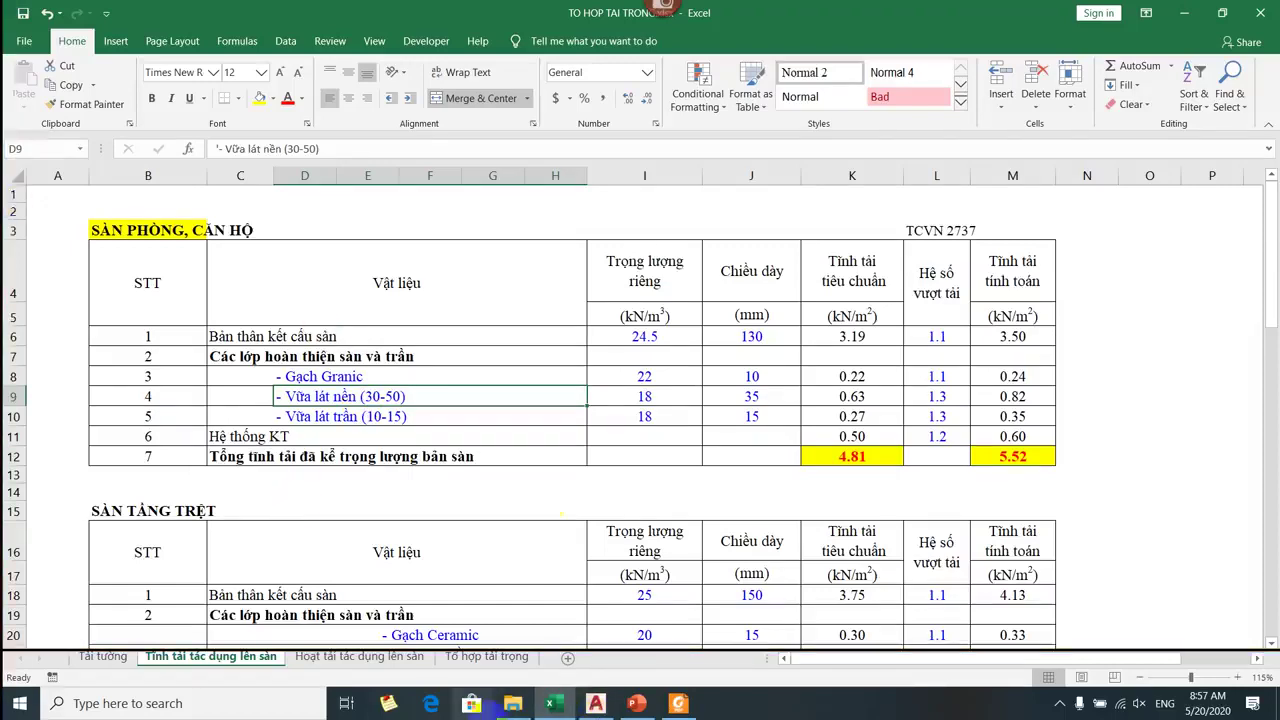
# Switch to AutoCAD and draw a line across the bathroom door opening beside the 2360 dimension on the floor plan.
pyautogui.click(595, 703)
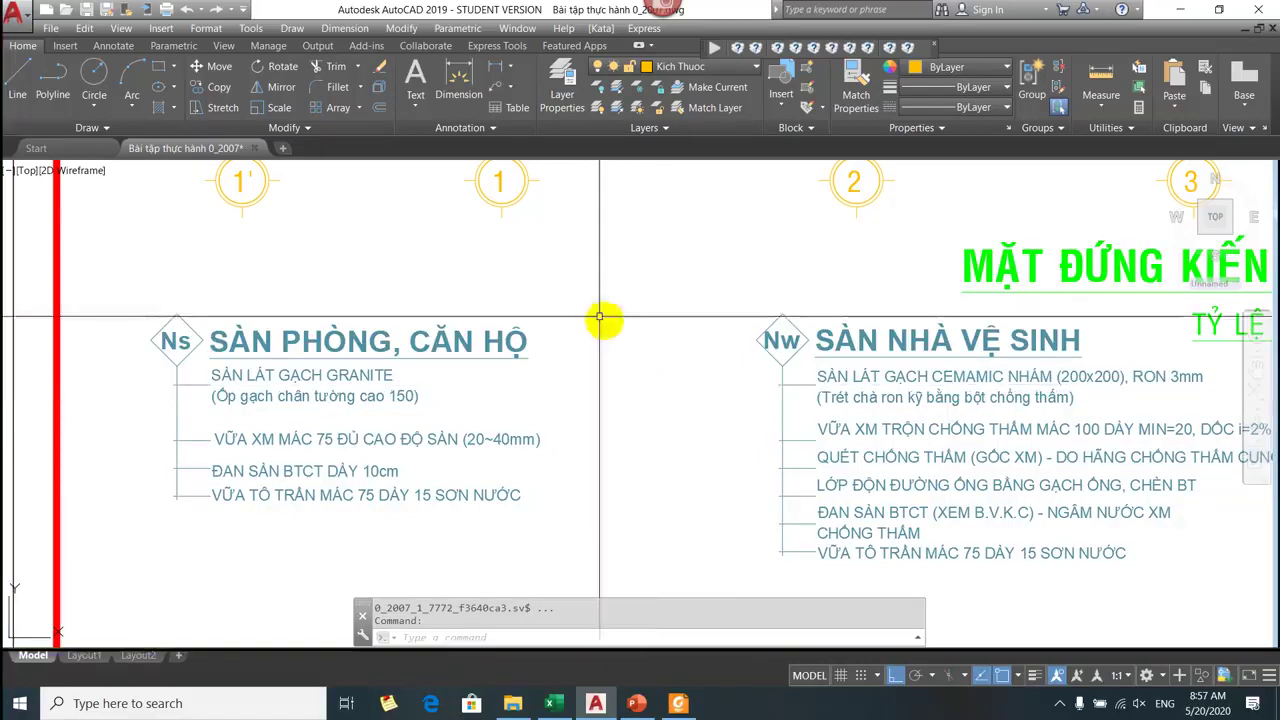
pyautogui.scroll(-3, 651, 330)
pyautogui.moveTo(597, 375); pyautogui.dragTo(930, 436)
pyautogui.moveTo(417, 429); pyautogui.dragTo(820, 409)
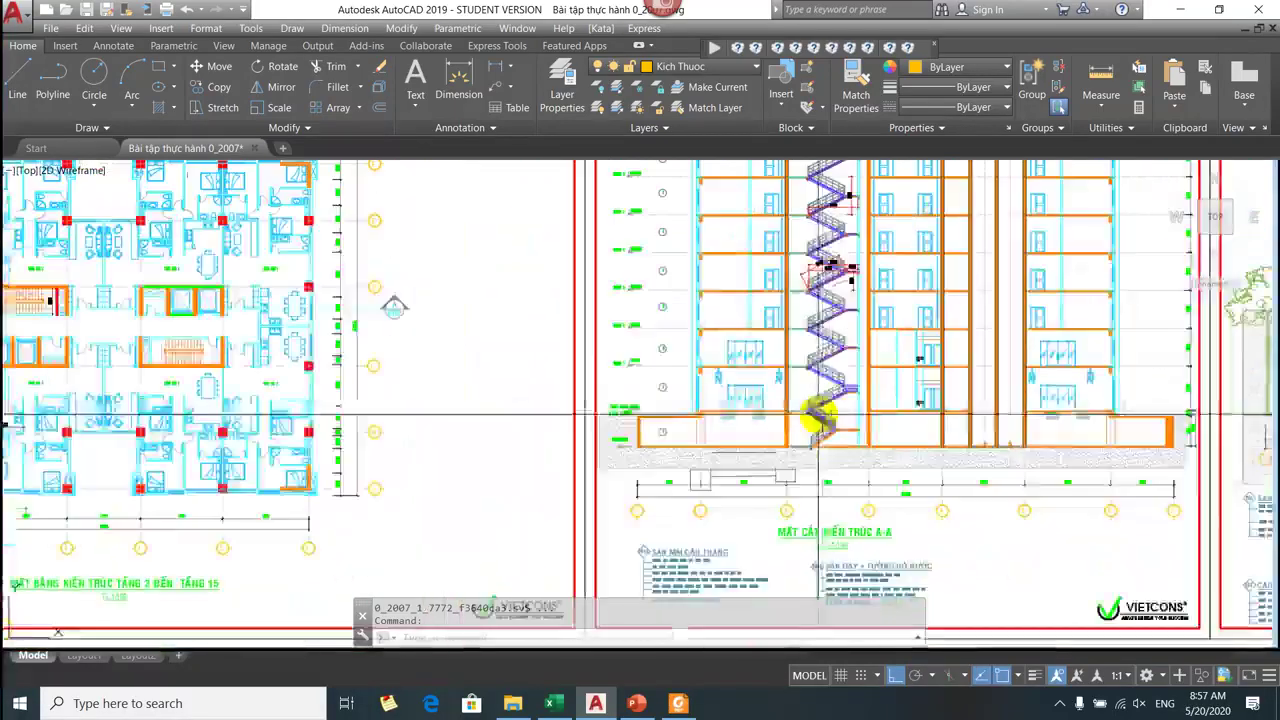
pyautogui.moveTo(486, 386); pyautogui.dragTo(889, 366)
pyautogui.scroll(7, 663, 434)
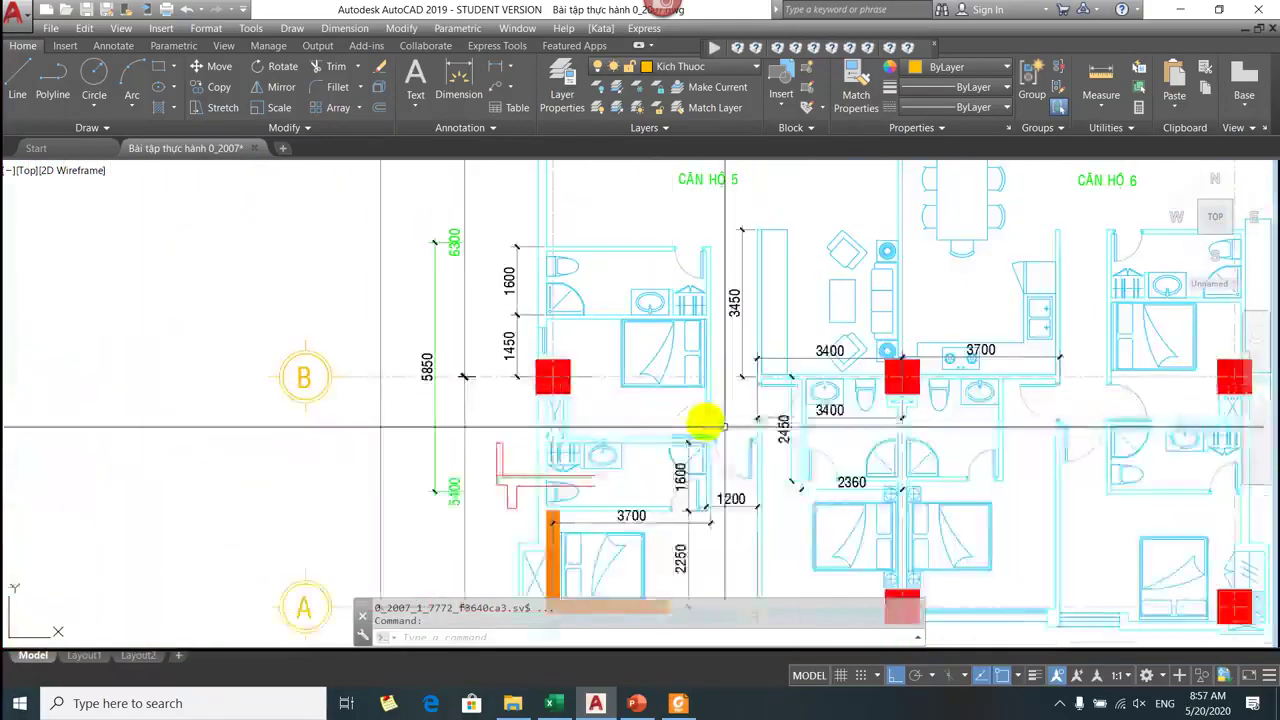
pyautogui.scroll(-2, 792, 405)
pyautogui.scroll(5, 771, 406)
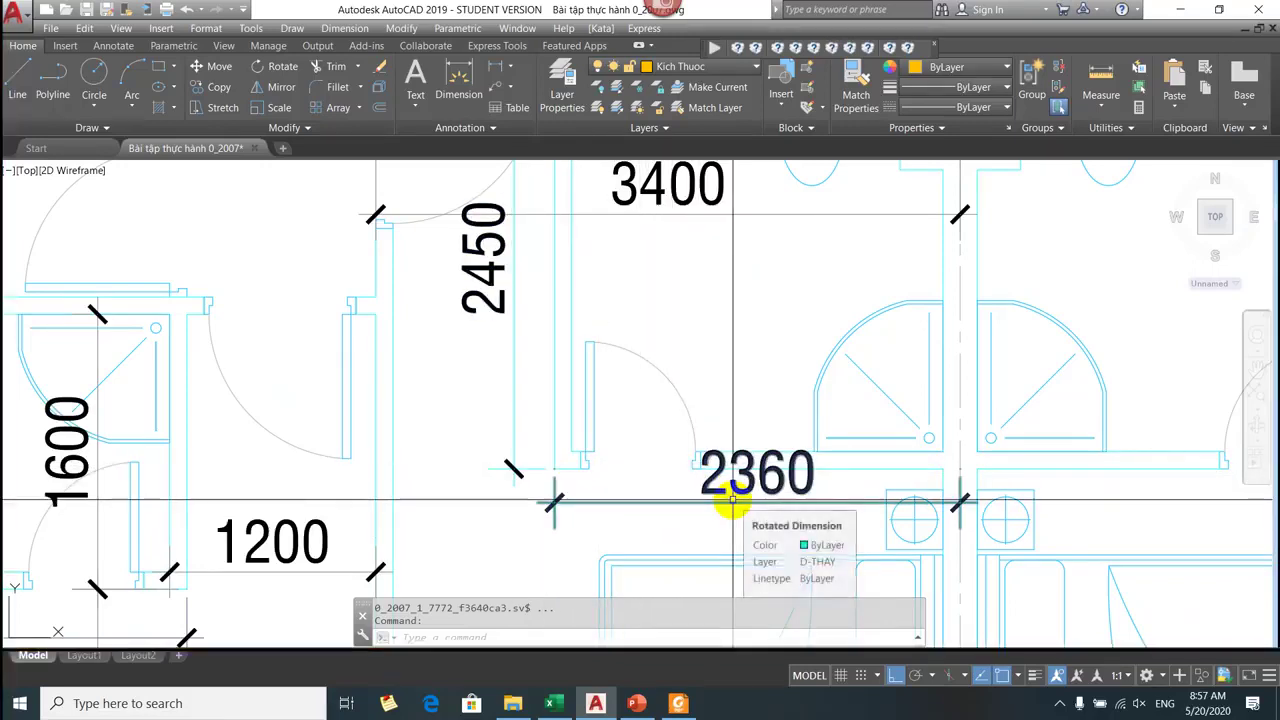
pyautogui.write('l')
pyautogui.press('Return')
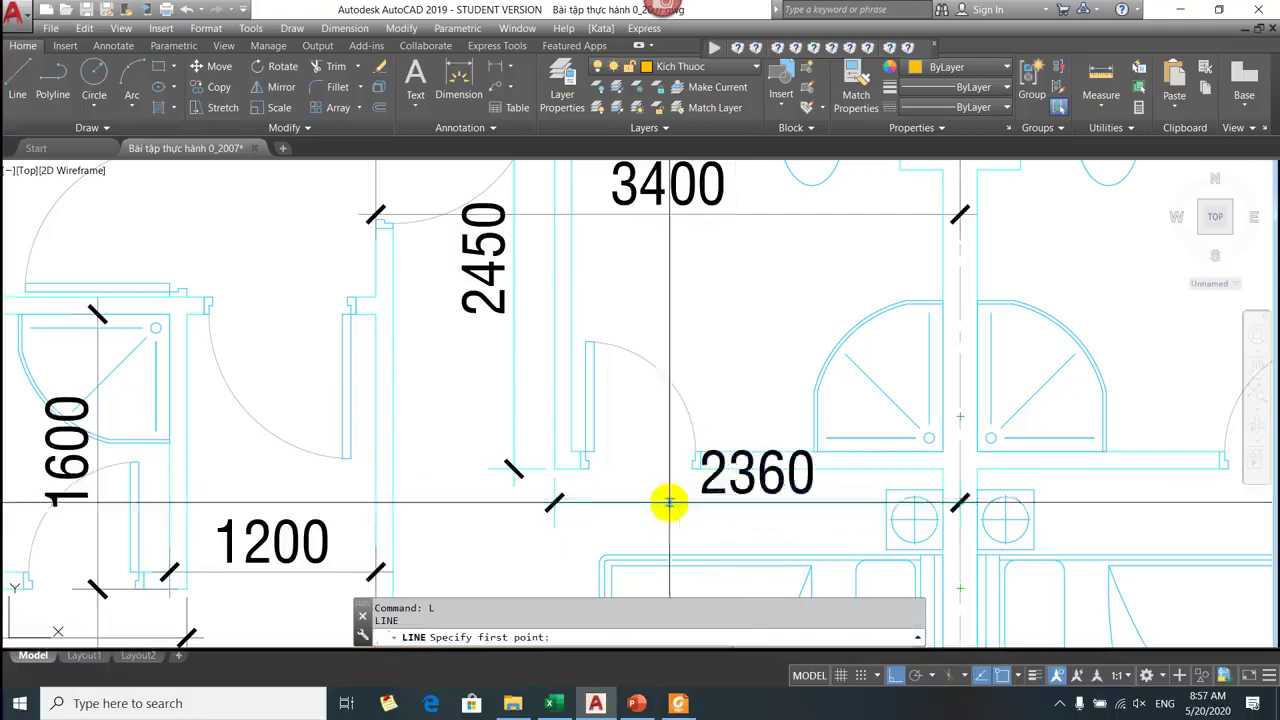
pyautogui.click(589, 469)
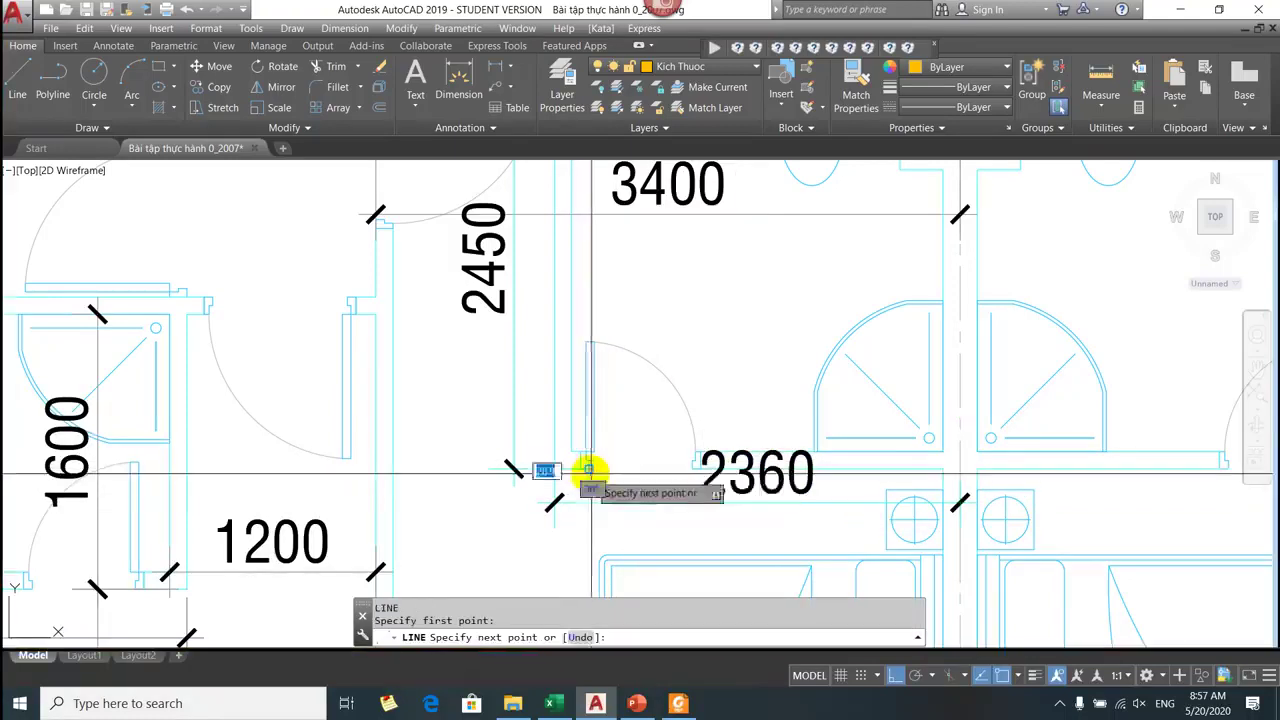
pyautogui.click(692, 466)
pyautogui.press('Escape')
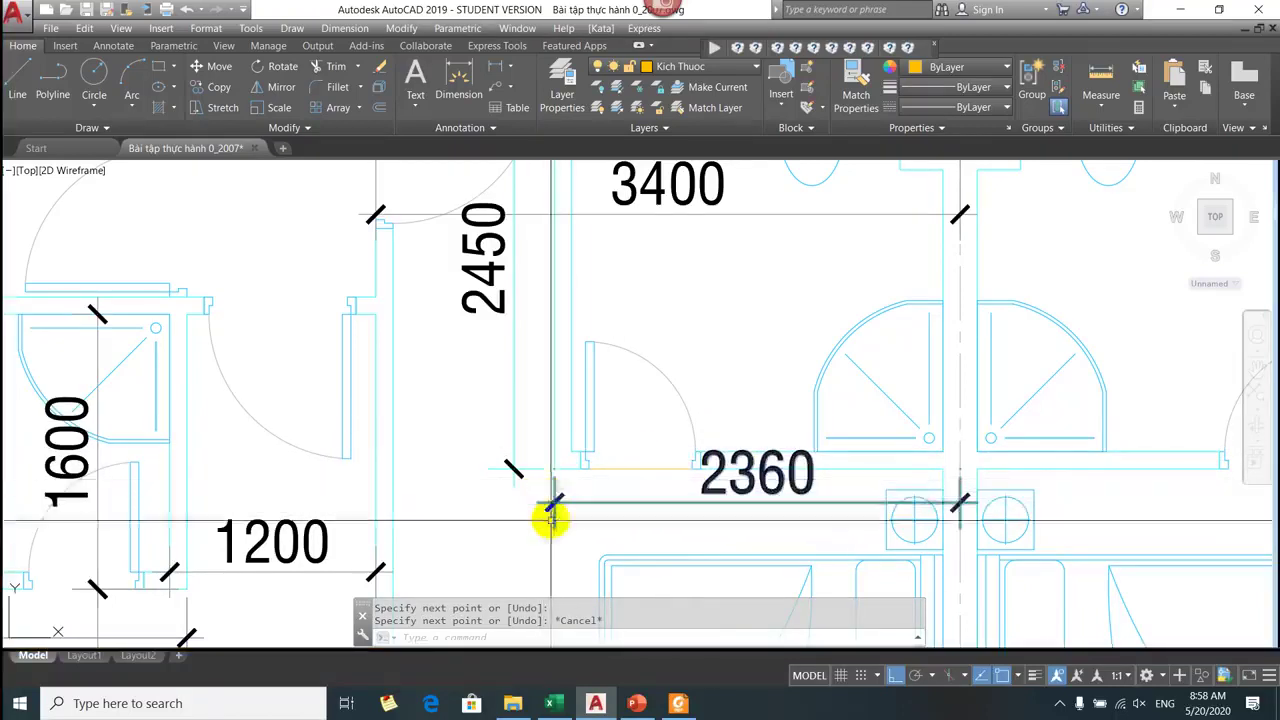
# Examine the bathrooms on the apartment floor plan and read the SÀN NHÀ VỆ SINH floor make-up note.
pyautogui.scroll(-2, 540, 515)
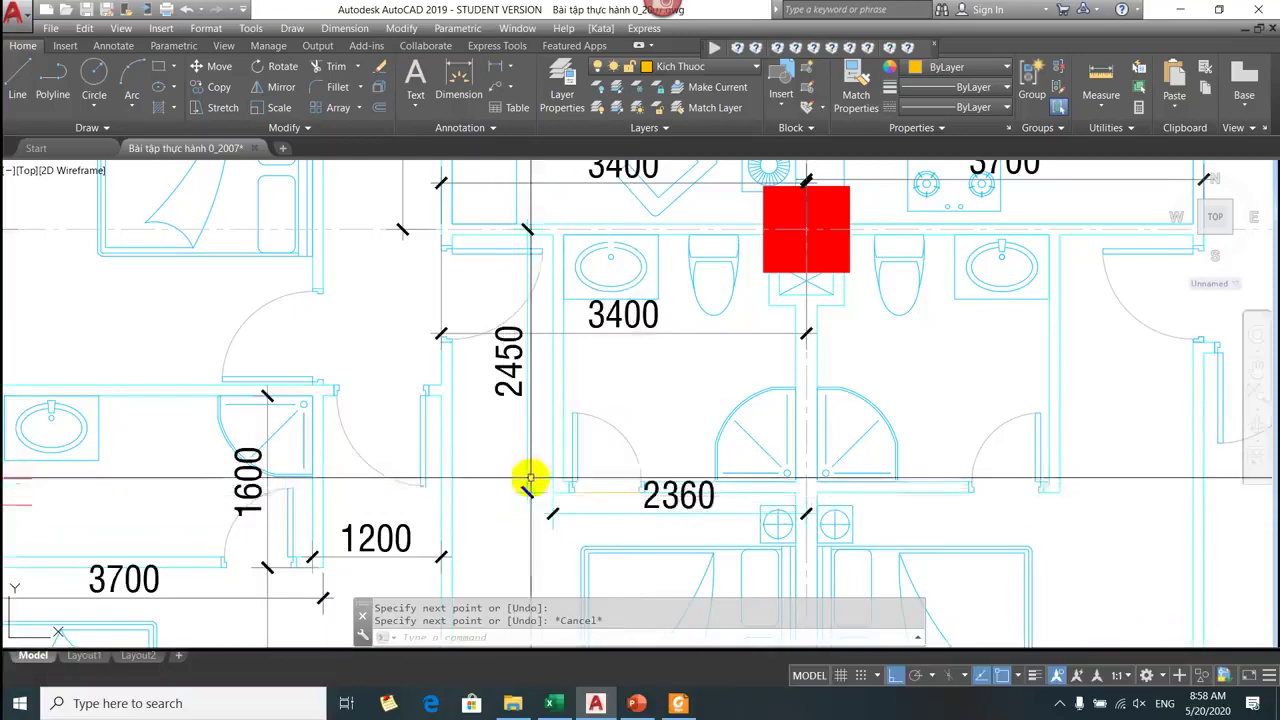
pyautogui.scroll(-2, 560, 490)
pyautogui.moveTo(591, 508)
pyautogui.mouseDown()
pyautogui.moveTo(678, 427)
pyautogui.moveTo(663, 449)
pyautogui.mouseUp()
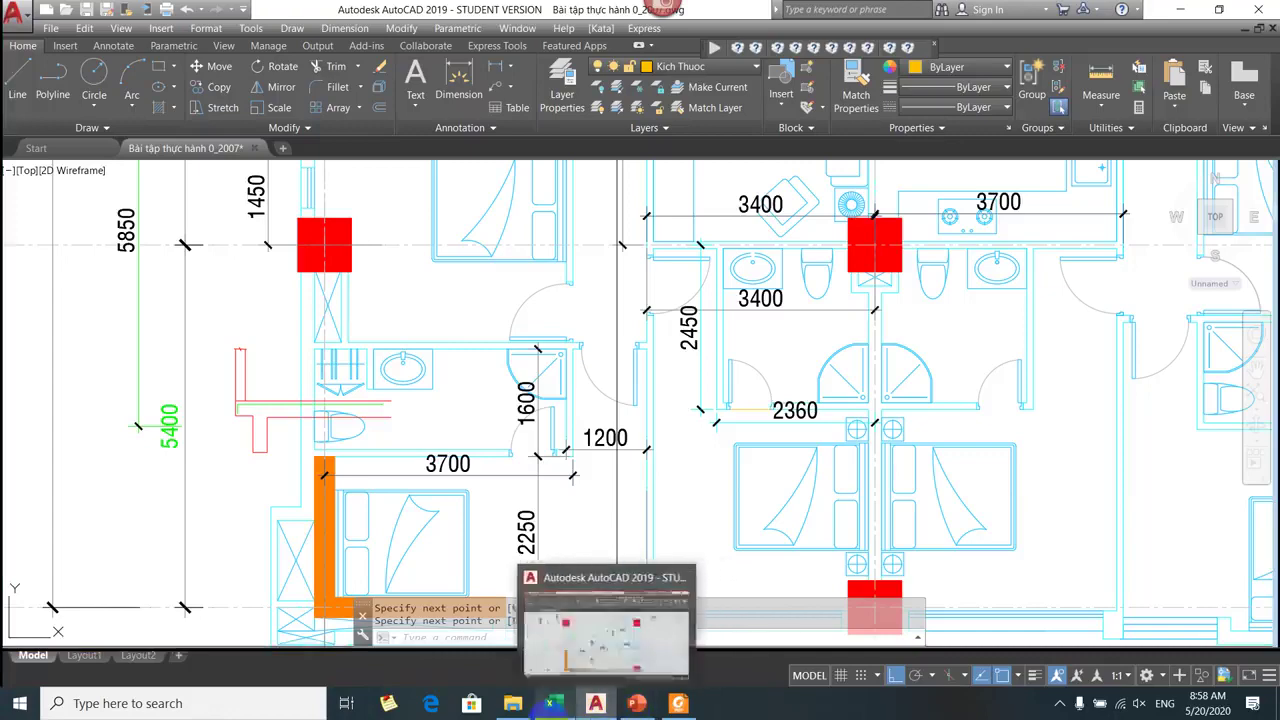
pyautogui.scroll(-4, 598, 404)
pyautogui.press('Escape')
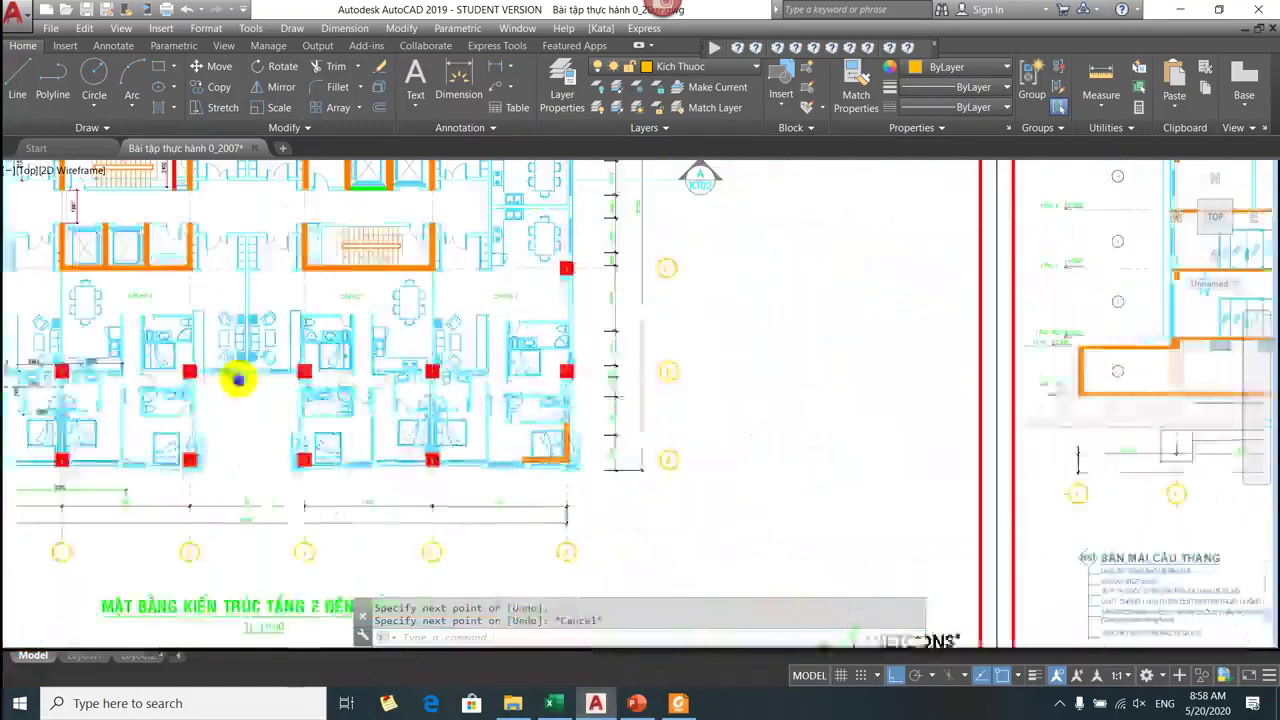
pyautogui.scroll(4, 337, 280)
pyautogui.scroll(5, 752, 408)
pyautogui.scroll(-5, 820, 366)
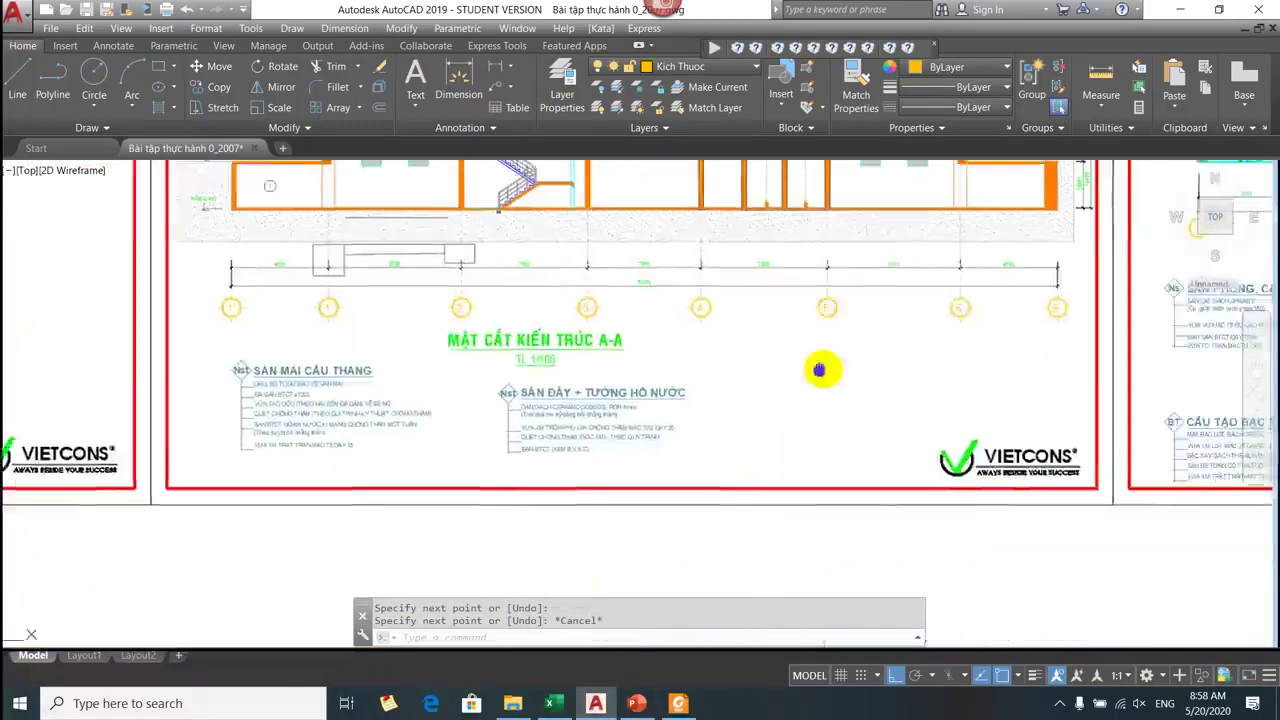
pyautogui.scroll(5, 710, 300)
pyautogui.moveTo(705, 285)
pyautogui.mouseDown()
pyautogui.moveTo(571, 263)
pyautogui.moveTo(357, 263)
pyautogui.mouseUp()
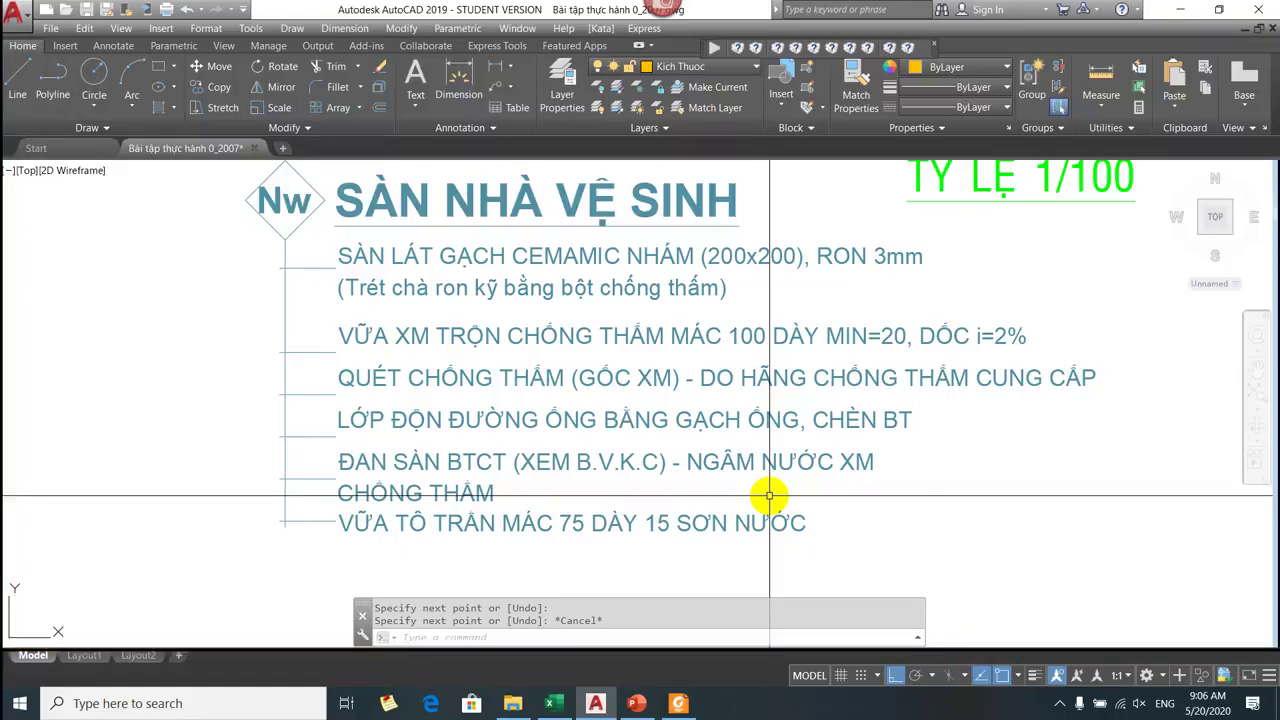
# Examine the floor plan with green beam lines around the bathrooms and bedrooms between grids A and B.
pyautogui.scroll(-6, 677, 423)
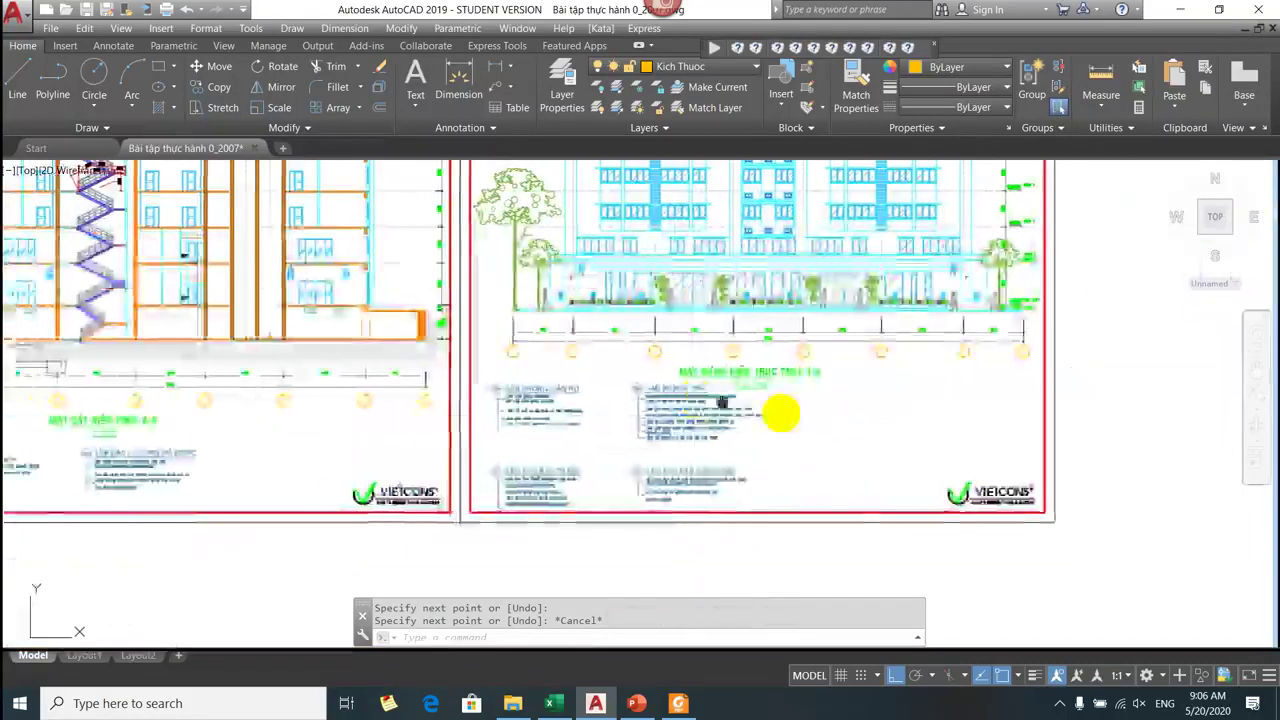
pyautogui.scroll(4, 606, 337)
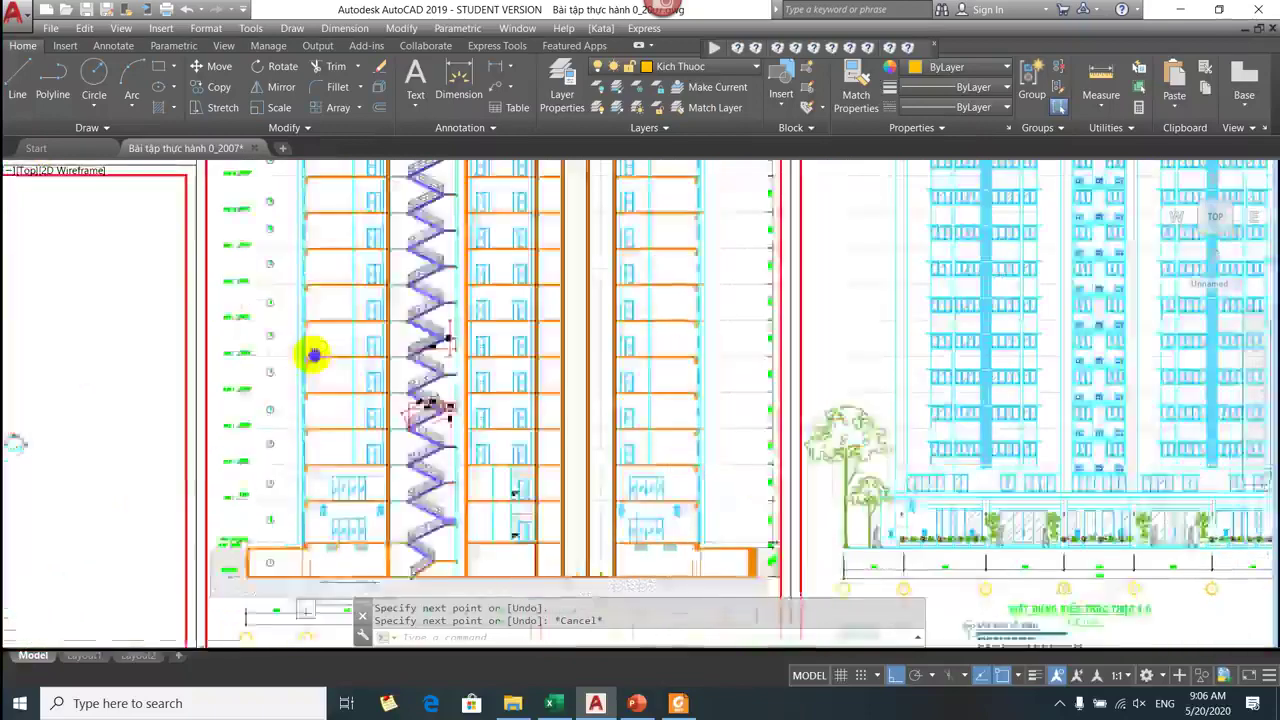
pyautogui.scroll(-4, 313, 354)
pyautogui.scroll(6, 1070, 380)
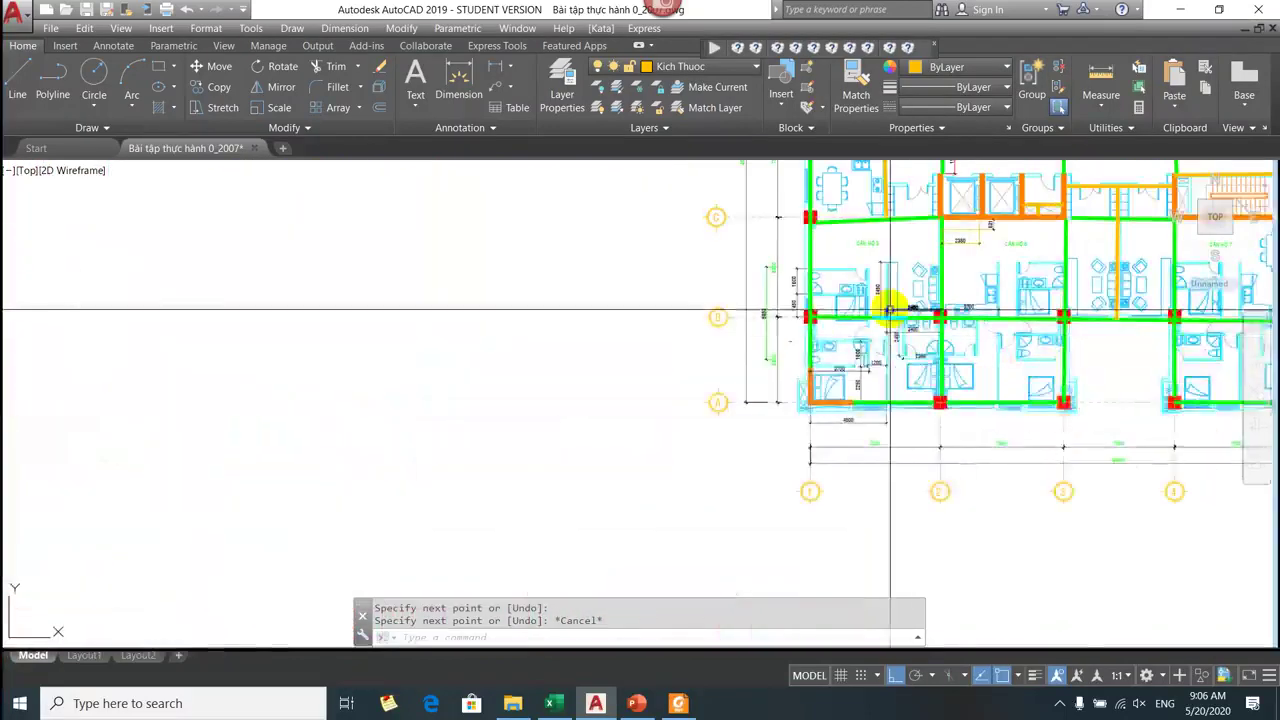
pyautogui.scroll(4, 889, 310)
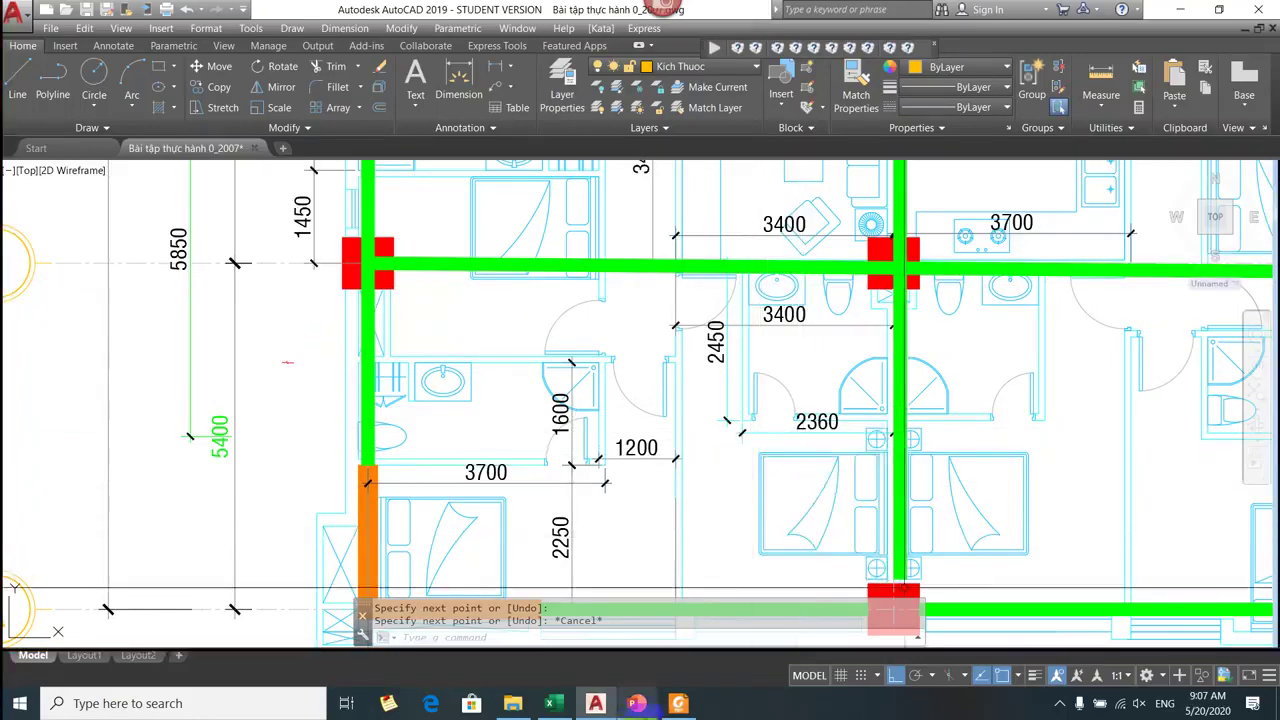
pyautogui.moveTo(751, 474); pyautogui.dragTo(634, 486)
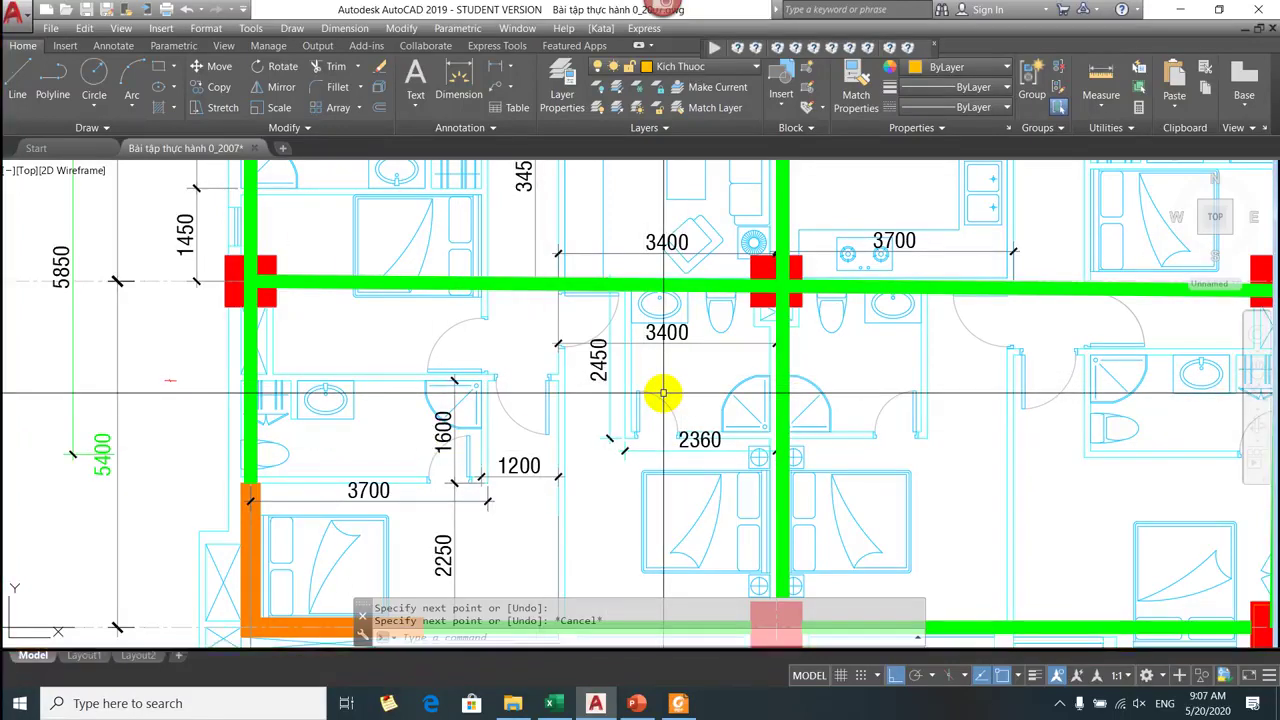
# Switch to Excel and set the "Vữa lát nền (30-50)" thickness in the SÀN PHÒNG, CĂN HỘ table to 40 mm.
pyautogui.click(551, 703)
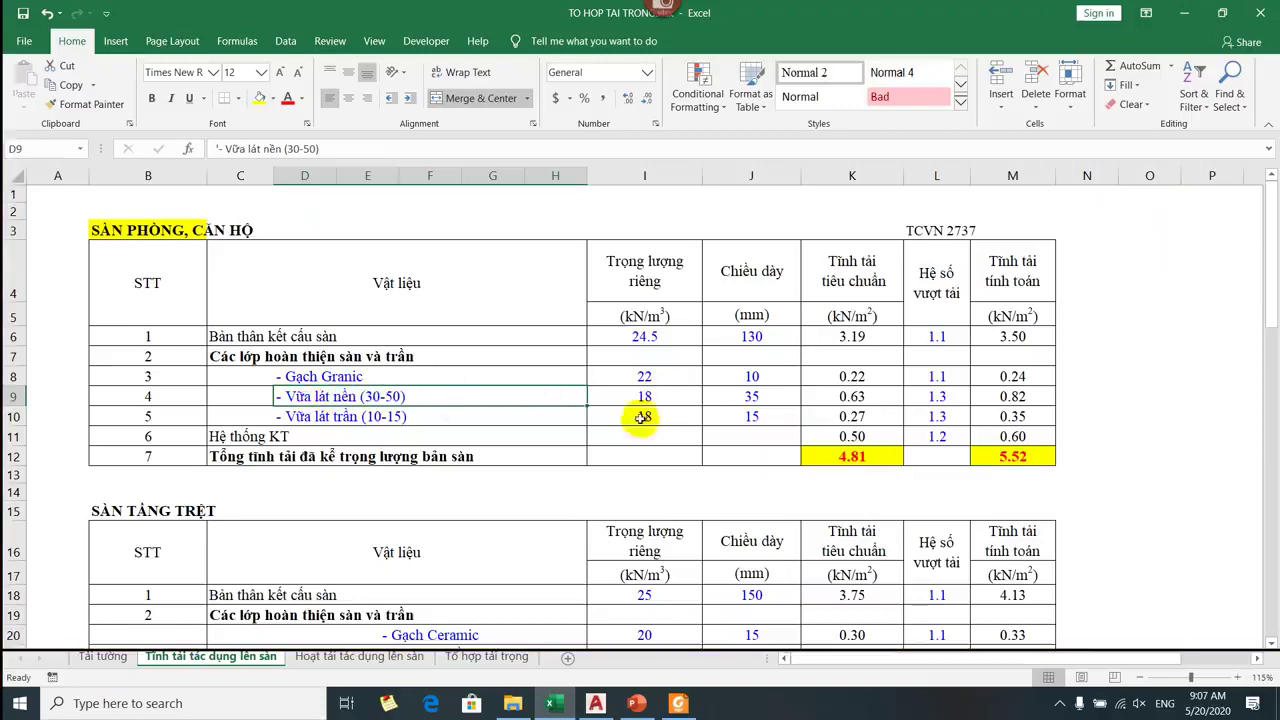
pyautogui.click(720, 390)
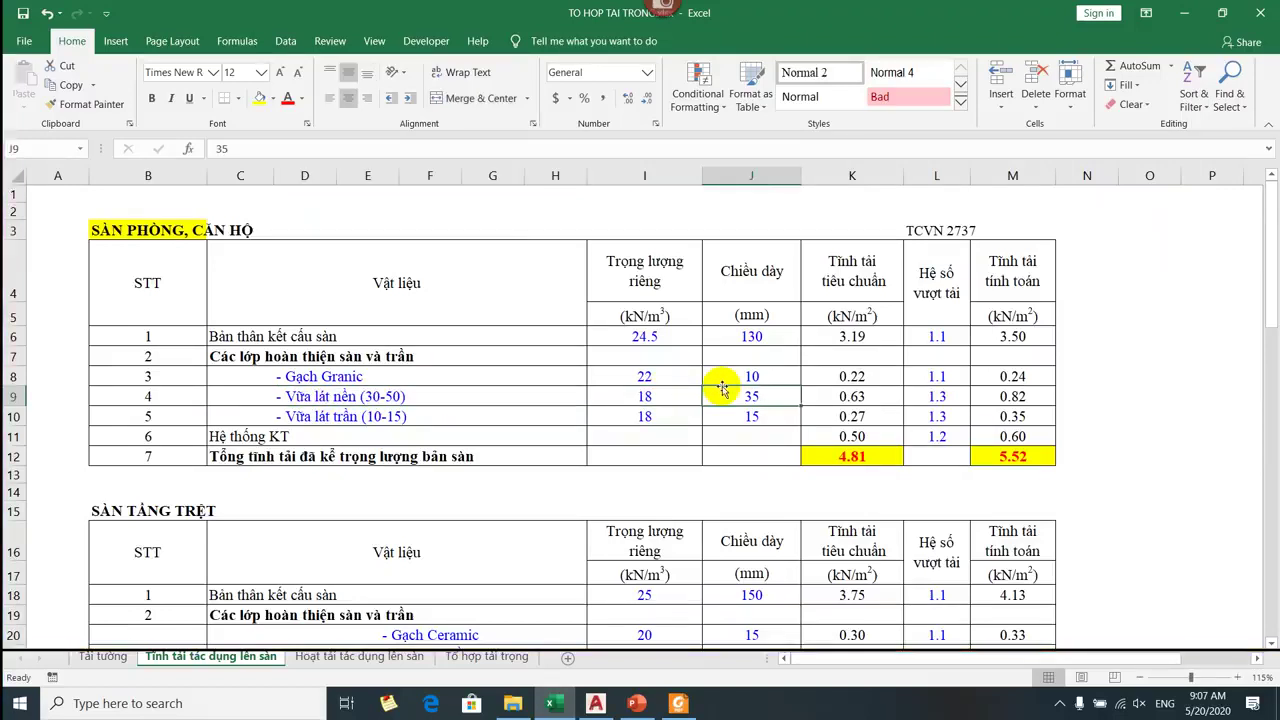
pyautogui.write('40')
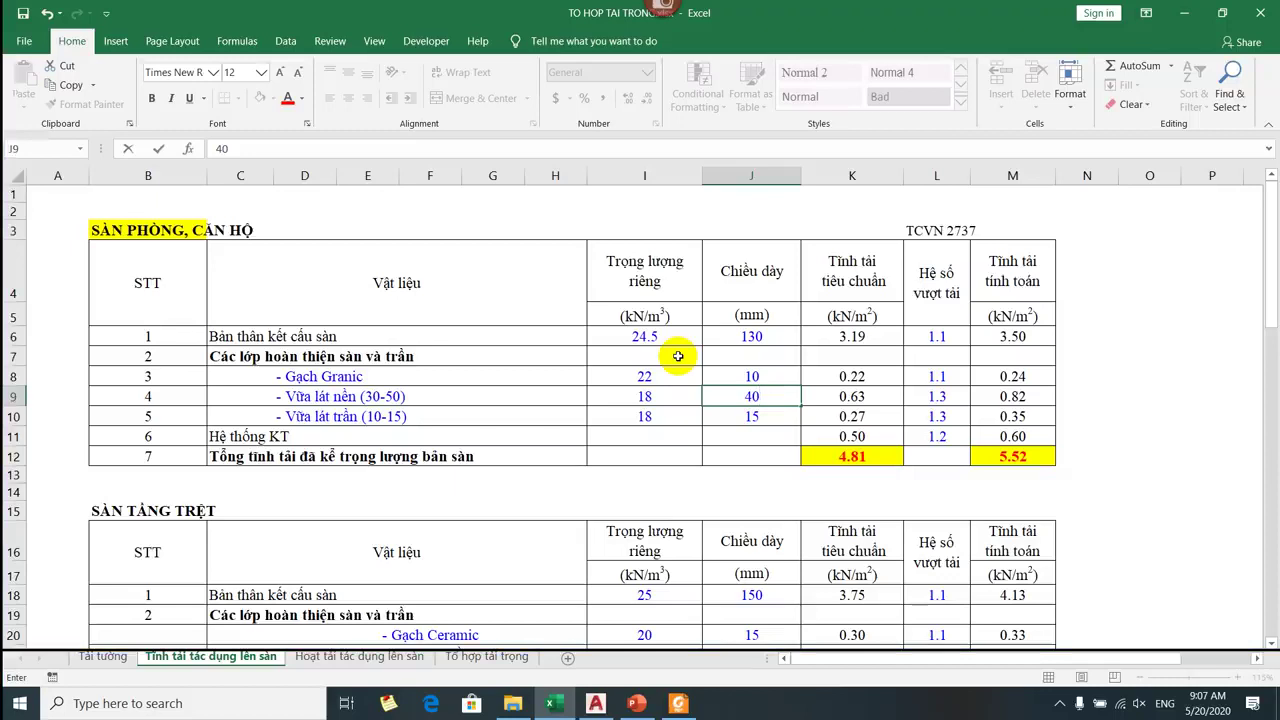
pyautogui.press('Return')
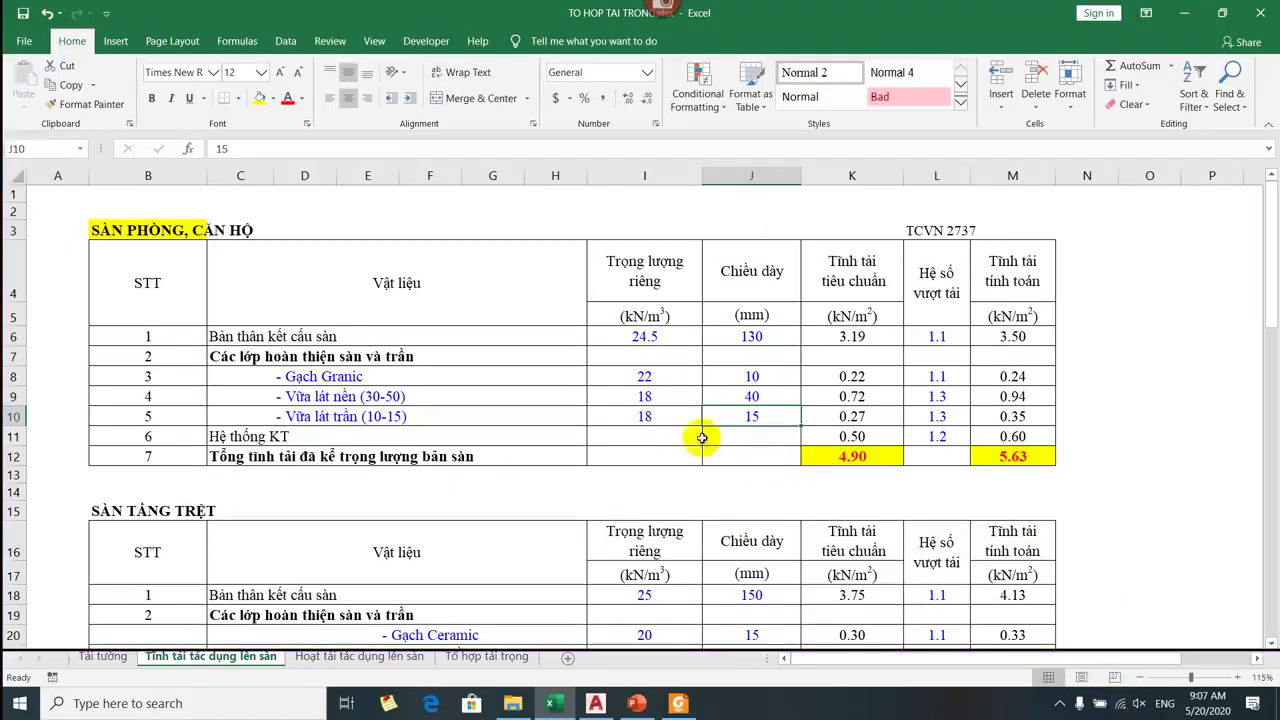
# Check the unit weights and thicknesses of the two mortar layers, and compare them with the PowerPoint slab load table.
pyautogui.click(652, 418)
pyautogui.click(430, 416)
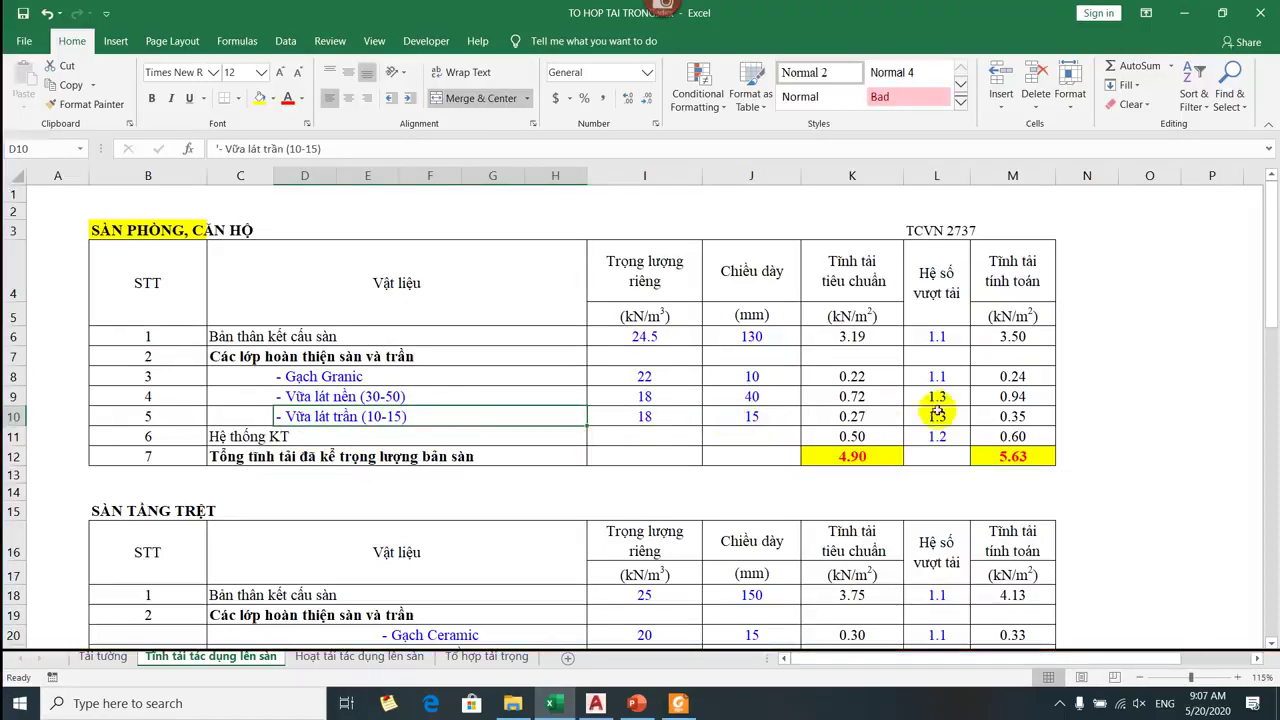
pyautogui.moveTo(655, 396); pyautogui.dragTo(763, 413)
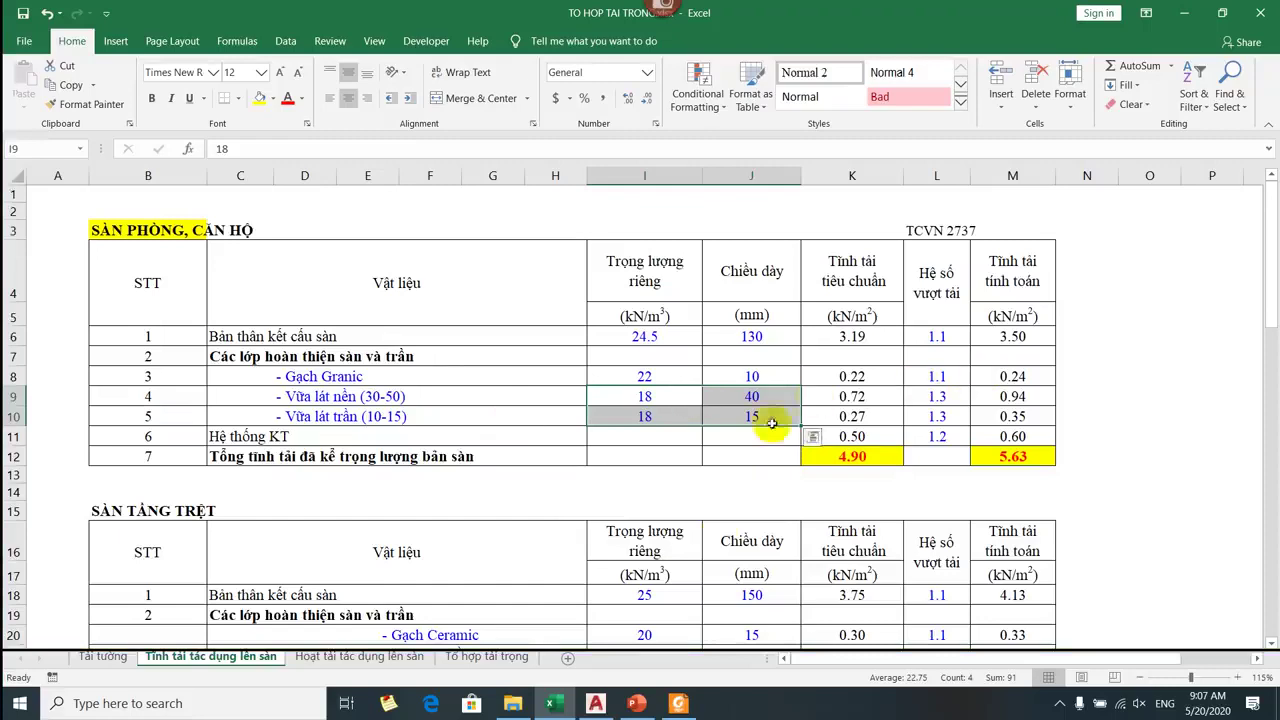
pyautogui.click(635, 704)
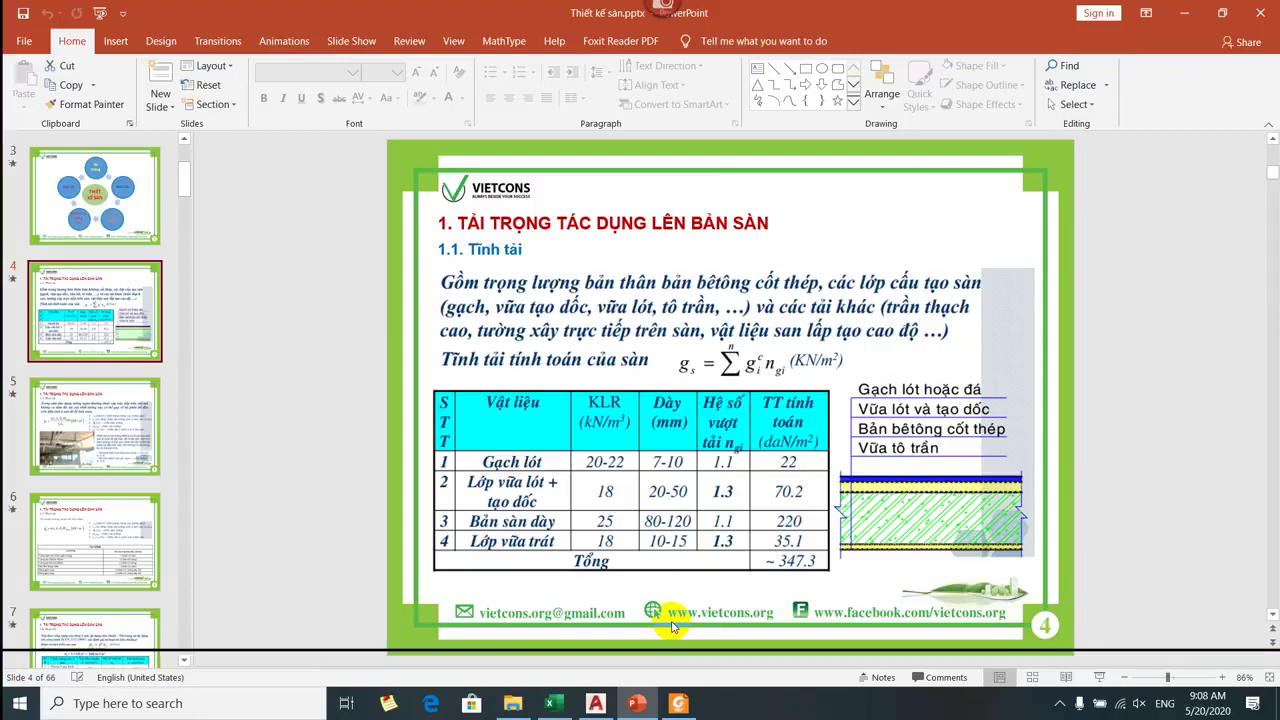
# Recheck the mortar layers against the Excel table and open slide 5 on partition wall and technical system loads.
pyautogui.hotkey('alt', 'Tab')
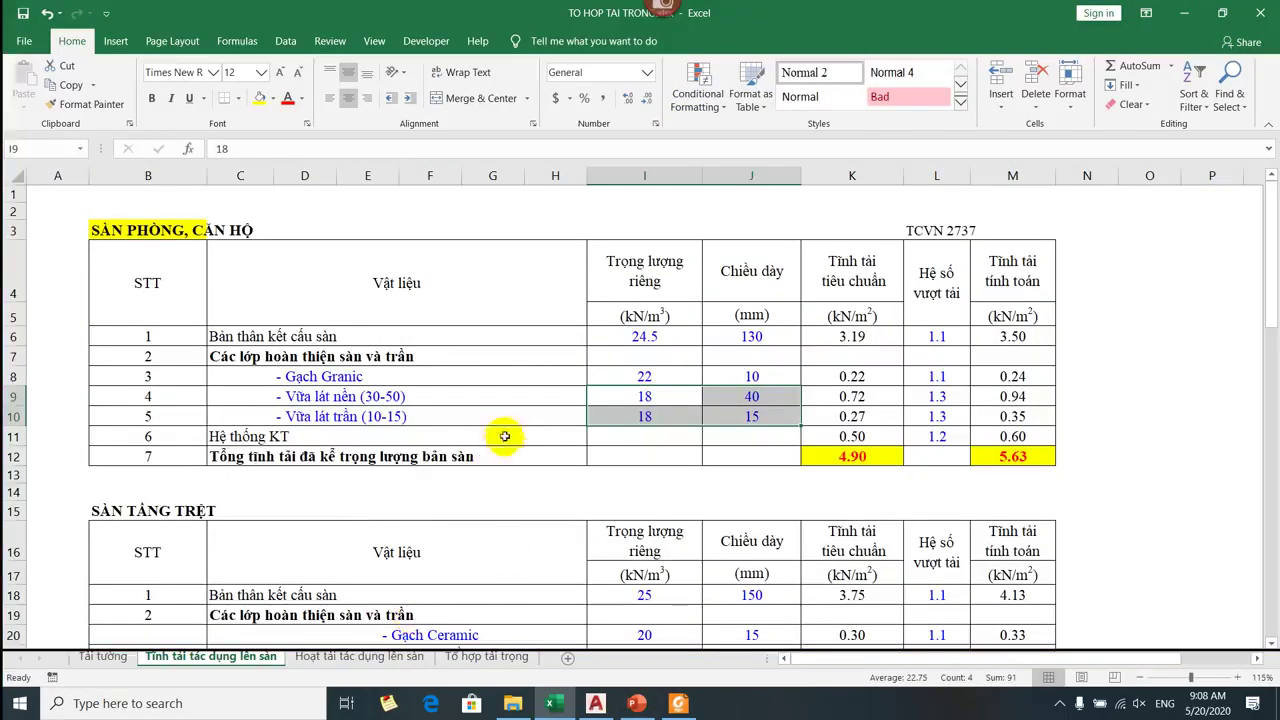
pyautogui.hotkey('alt', 'Tab')
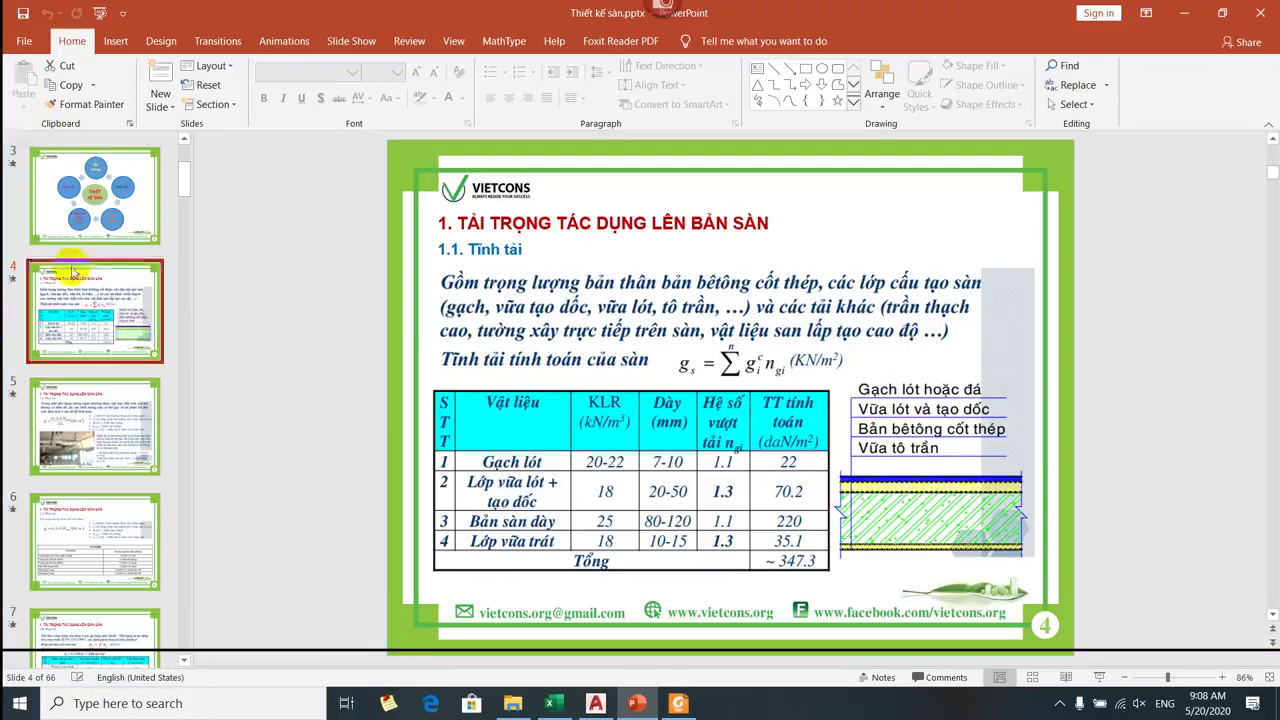
pyautogui.click(110, 410)
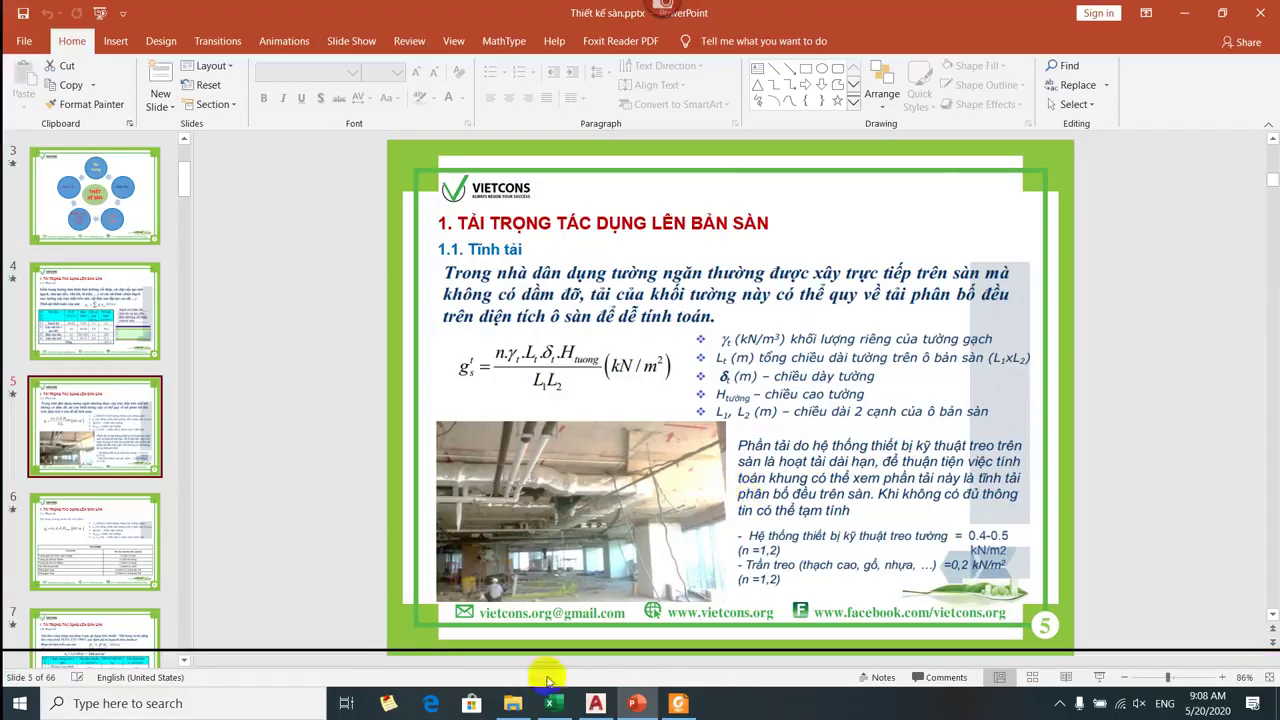
# Examine the partition walls around the corner bathroom and bedroom in the AutoCAD plan, and compare them with the PowerPoint wall load formula.
pyautogui.click(595, 703)
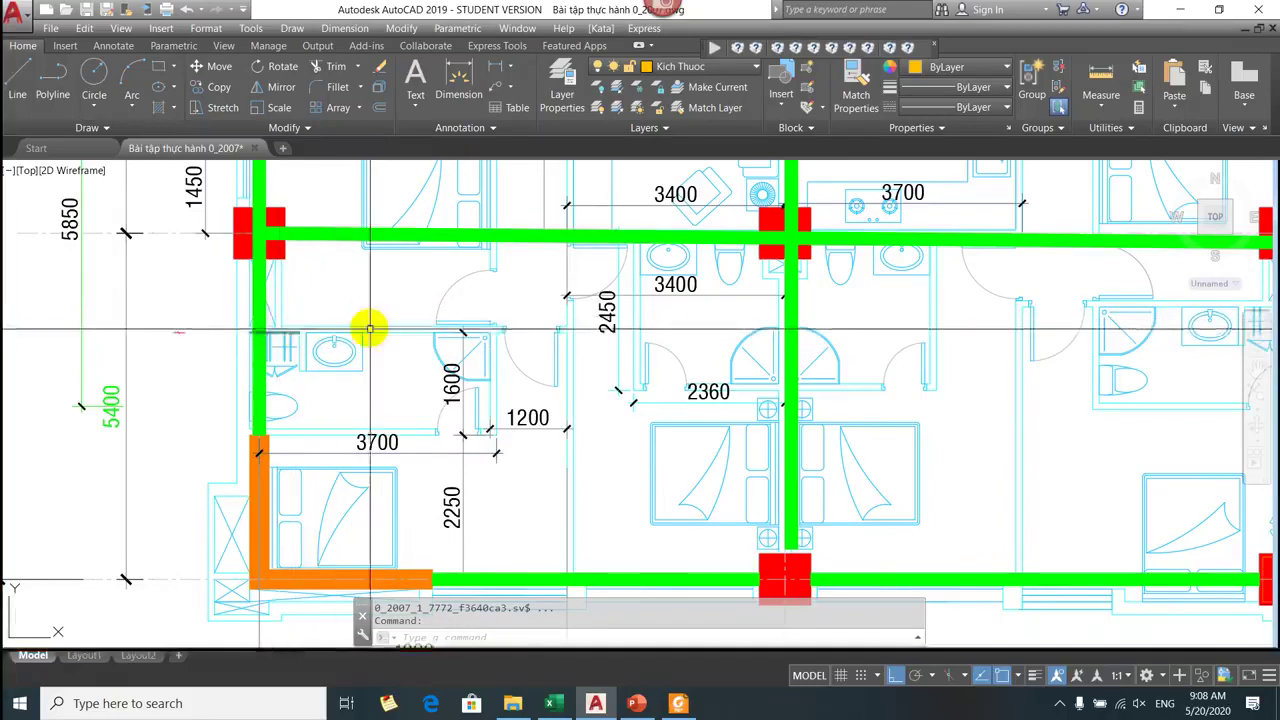
pyautogui.rightClick(485, 470)
pyautogui.click(441, 472)
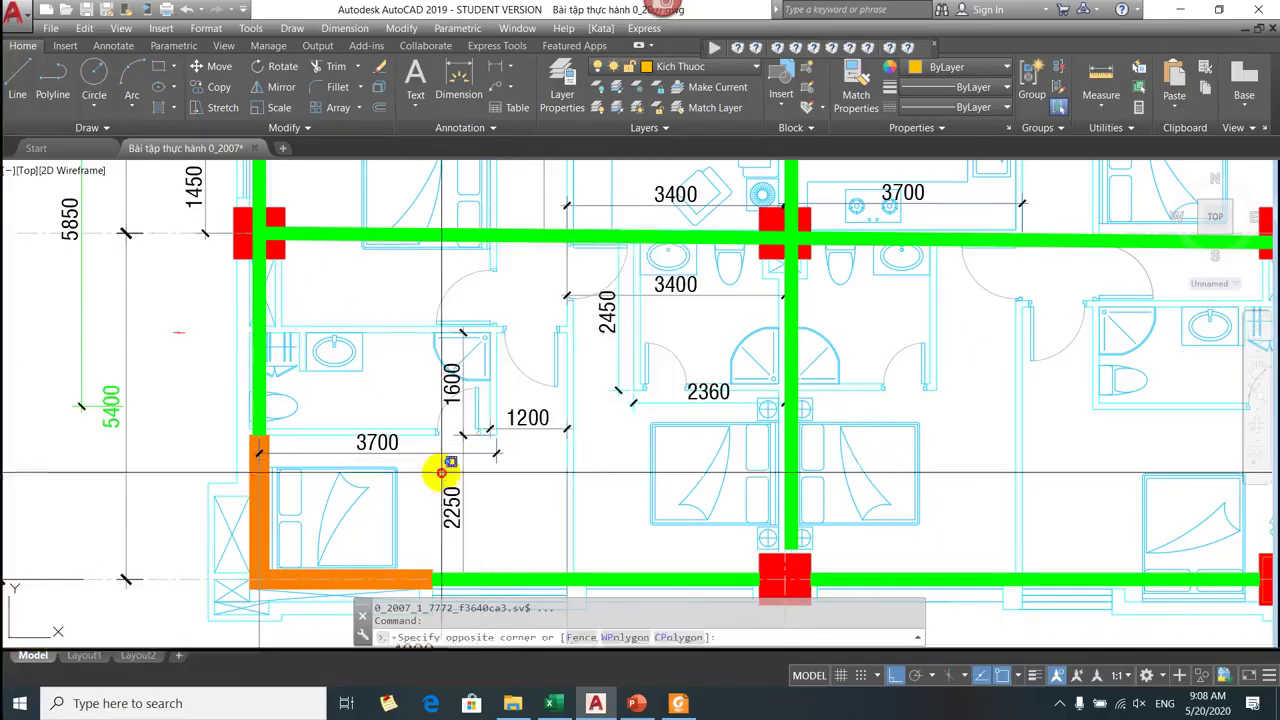
pyautogui.click(604, 440)
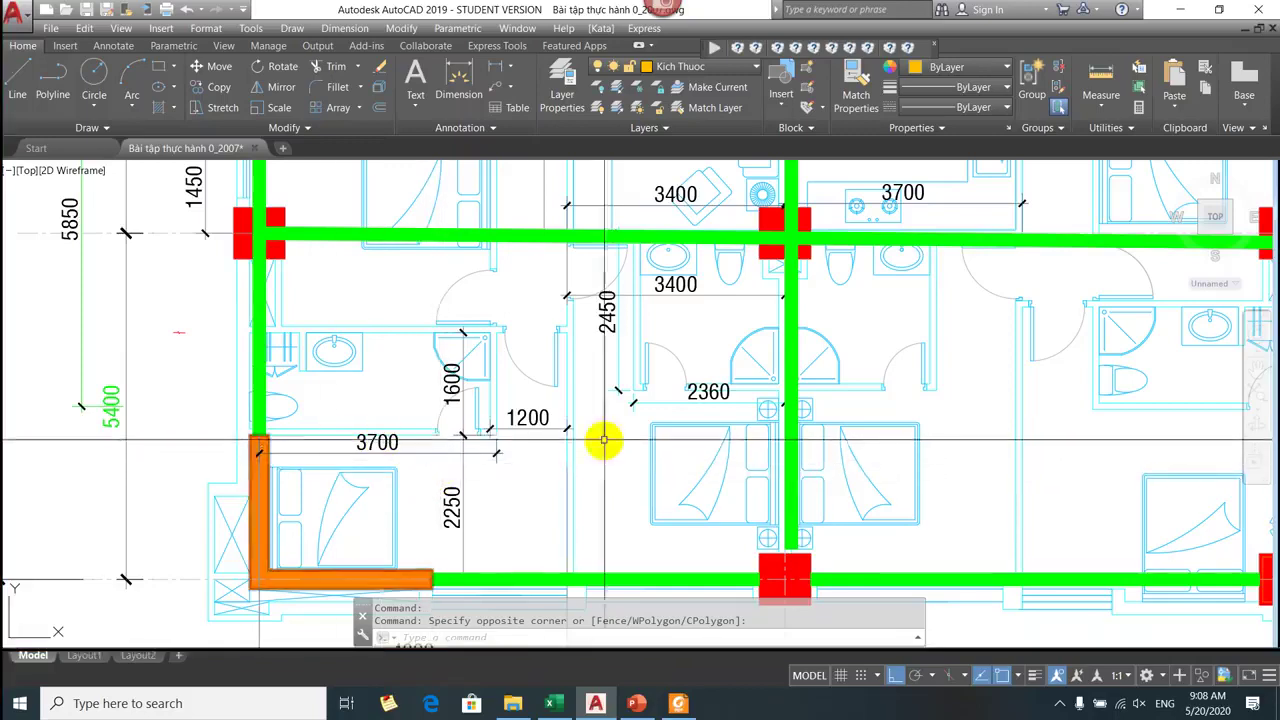
pyautogui.hotkey('alt', 'Tab')
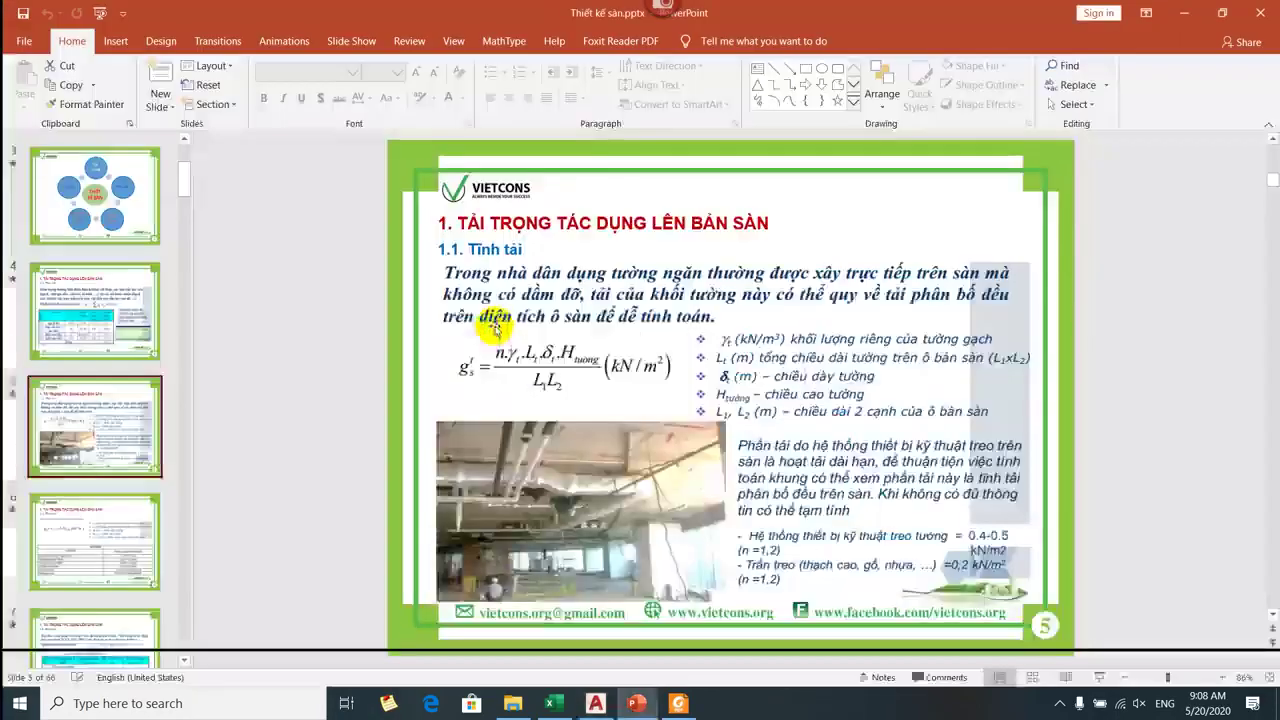
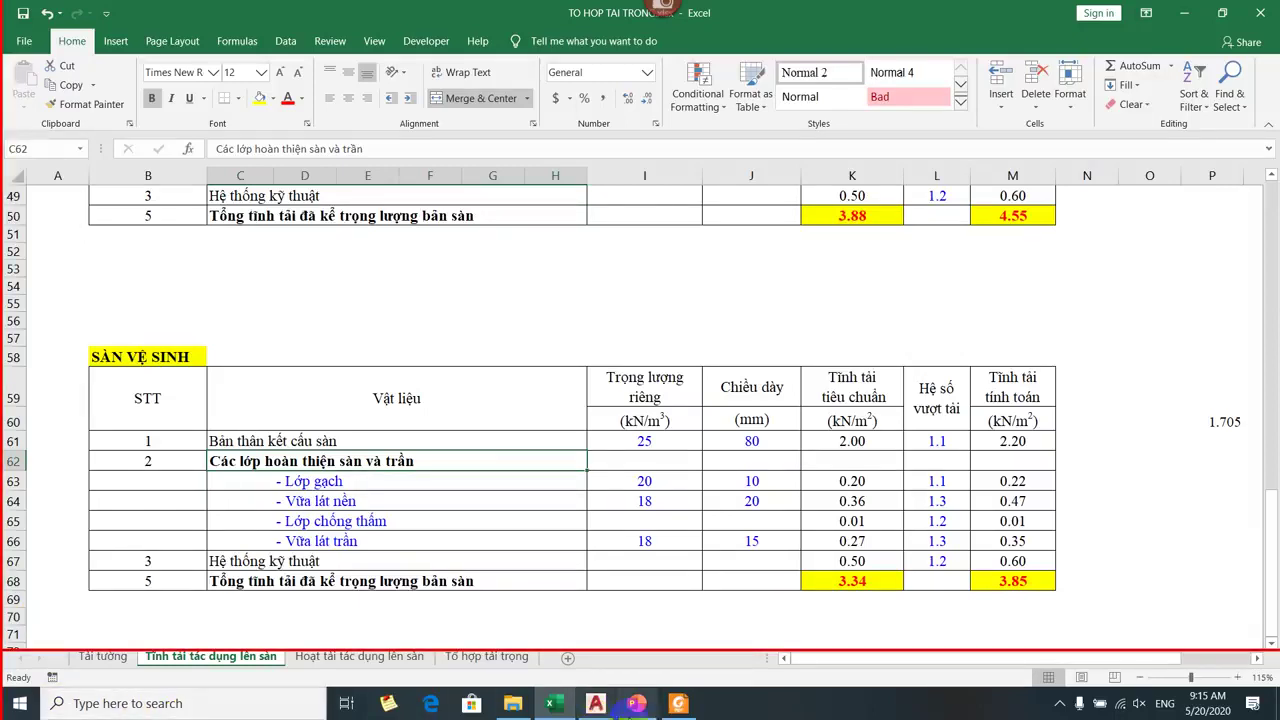
# In File Explorer, open 018-020MC1B-D.dwg from the HO SO CONG TRINH MAU folder's 07. CAO OC 19F +1B subfolder on drive D.
pyautogui.click(526, 708)
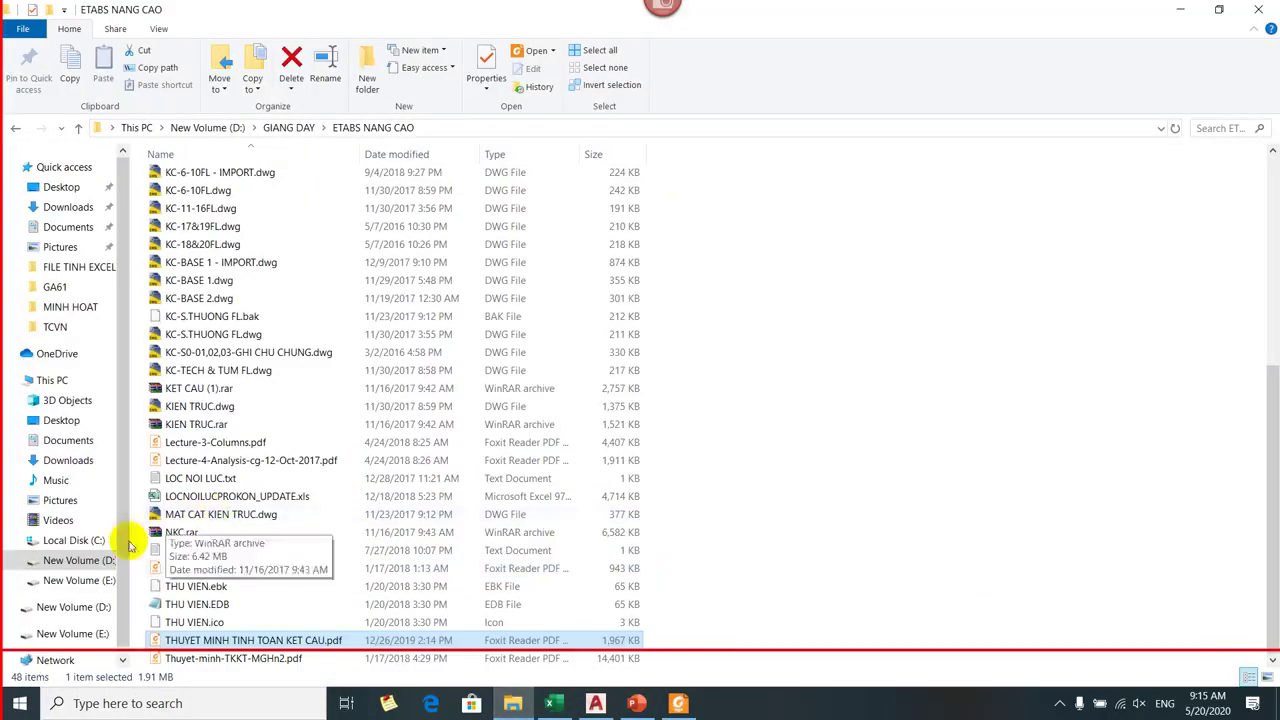
pyautogui.click(84, 560)
pyautogui.doubleClick(205, 503)
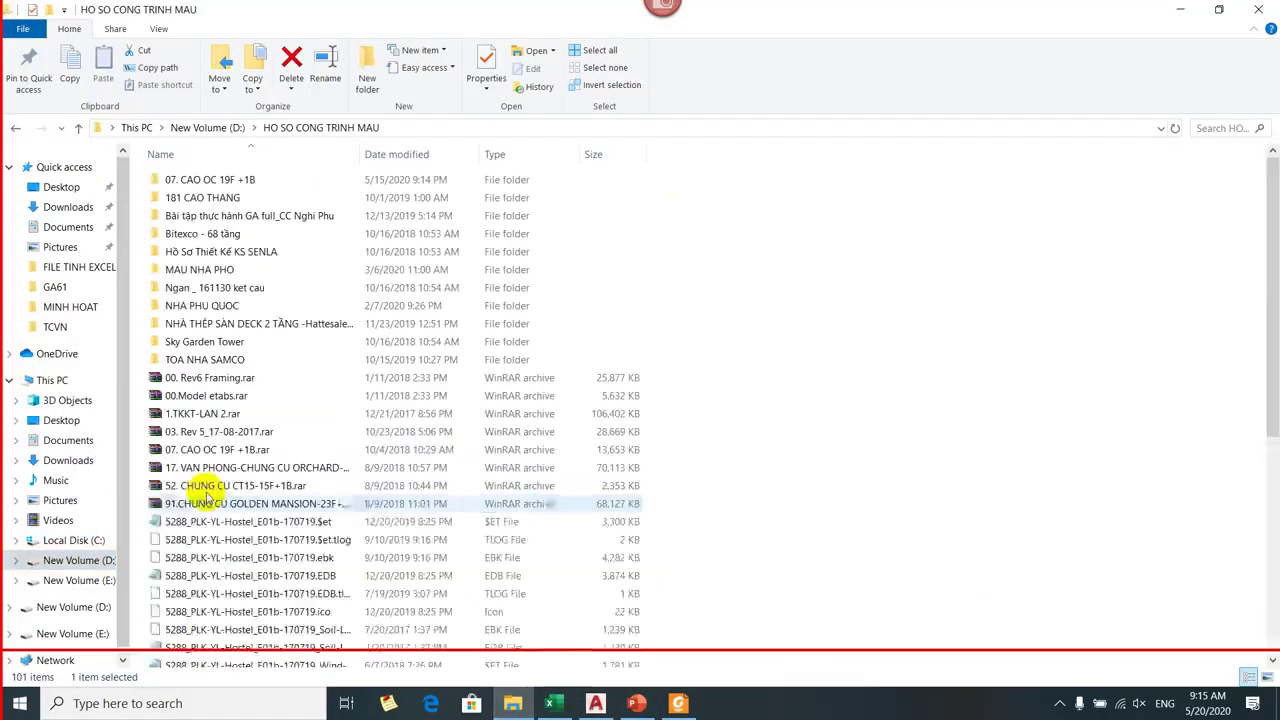
pyautogui.scroll(-4, 255, 270)
pyautogui.scroll(-4, 255, 270)
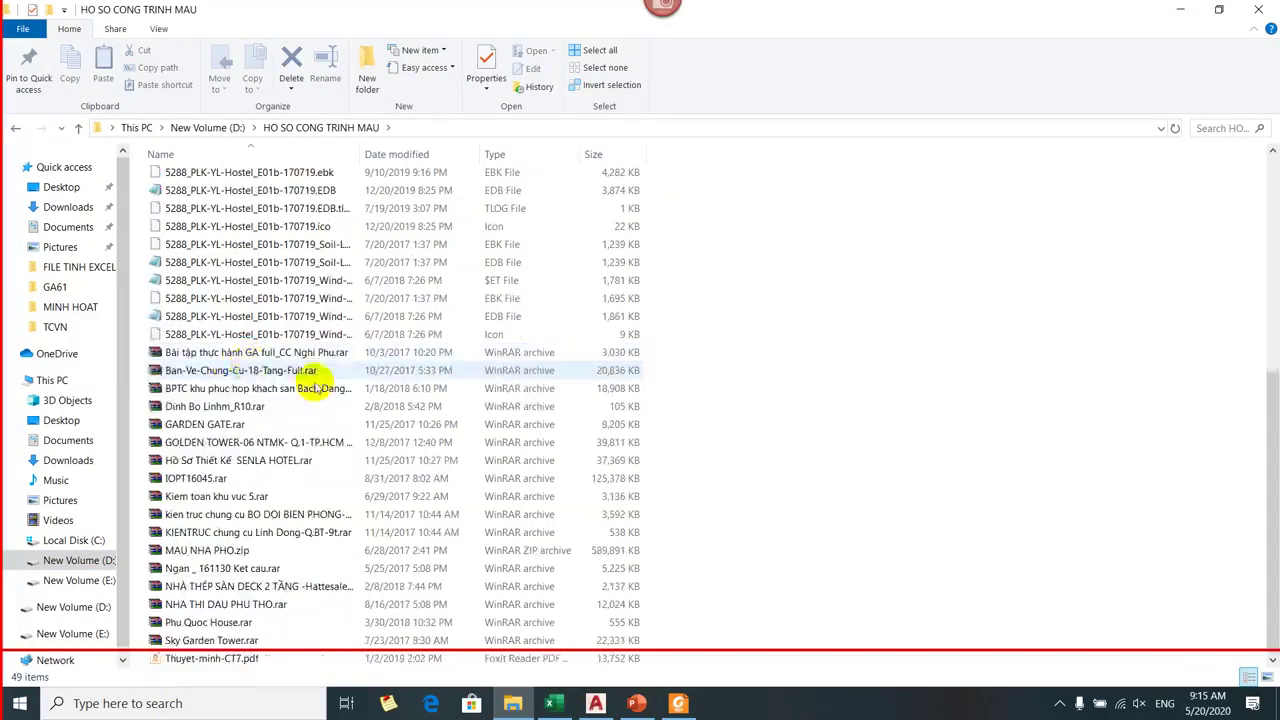
pyautogui.scroll(3, 1268, 258)
pyautogui.scroll(5, 1272, 325)
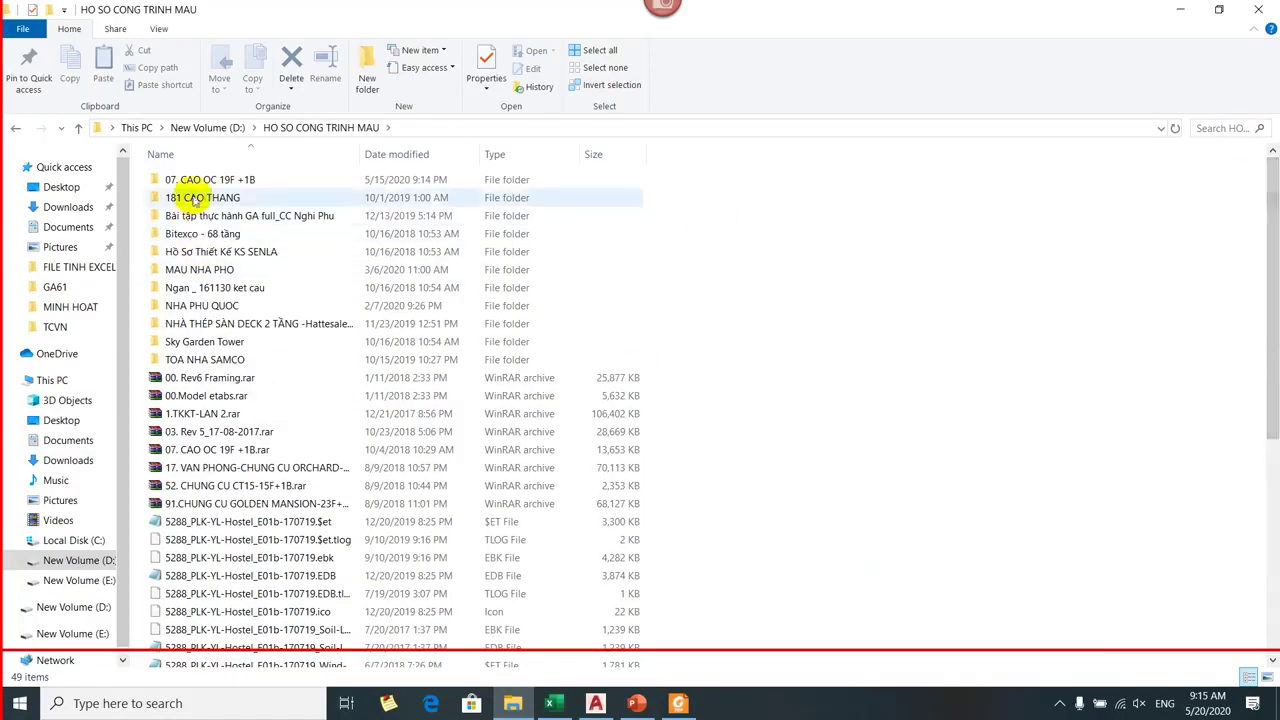
pyautogui.doubleClick(200, 181)
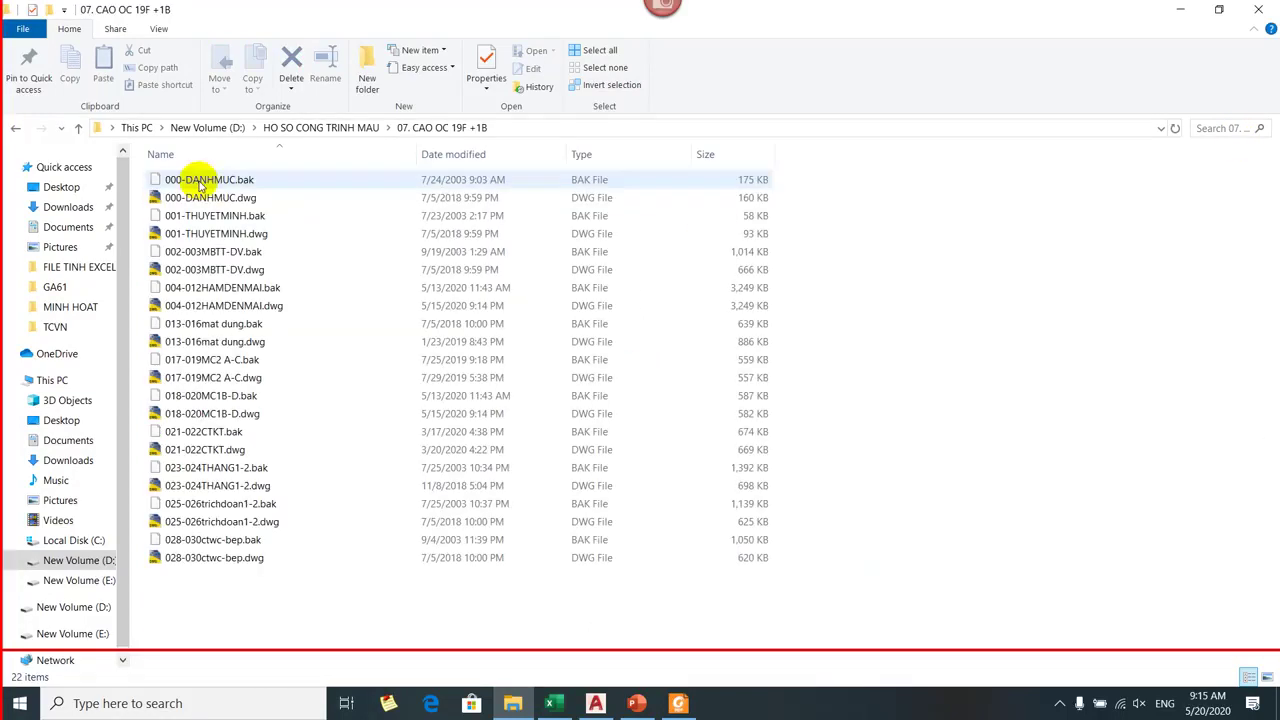
pyautogui.doubleClick(213, 418)
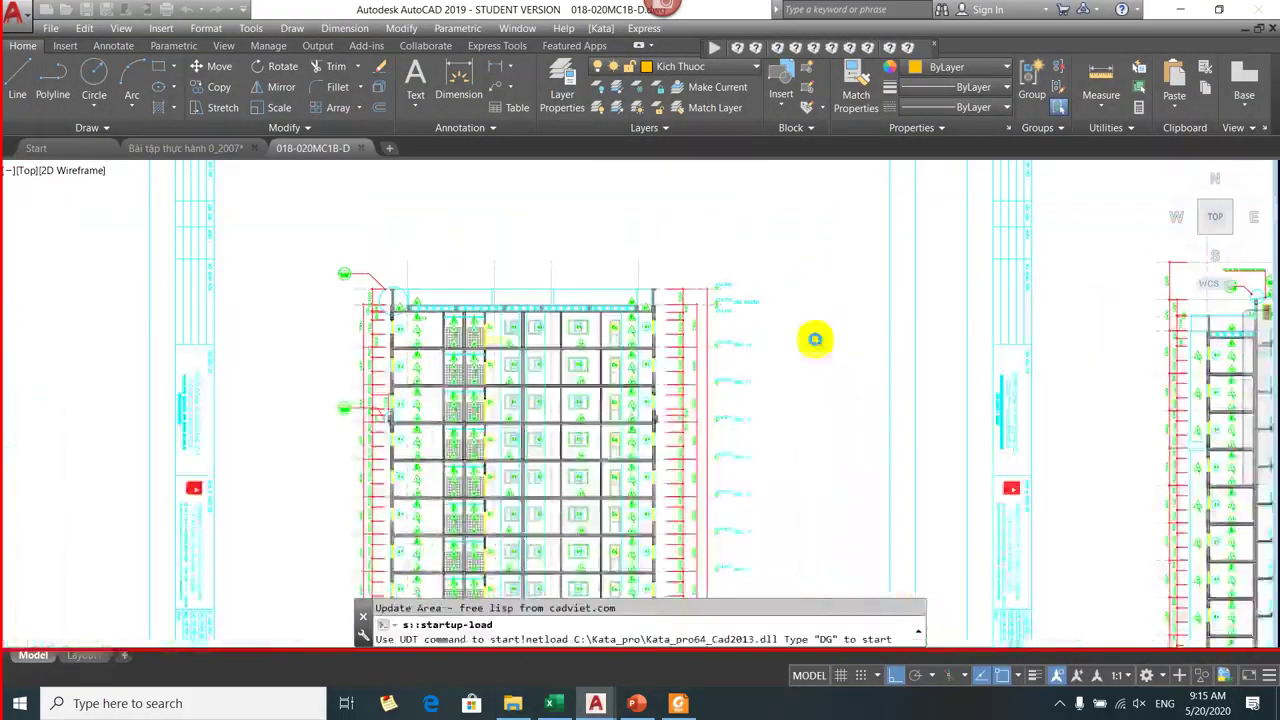
# Examine the roof slab layers at marks M1 and M2 at the top of the building section.
pyautogui.scroll(8, 463, 271)
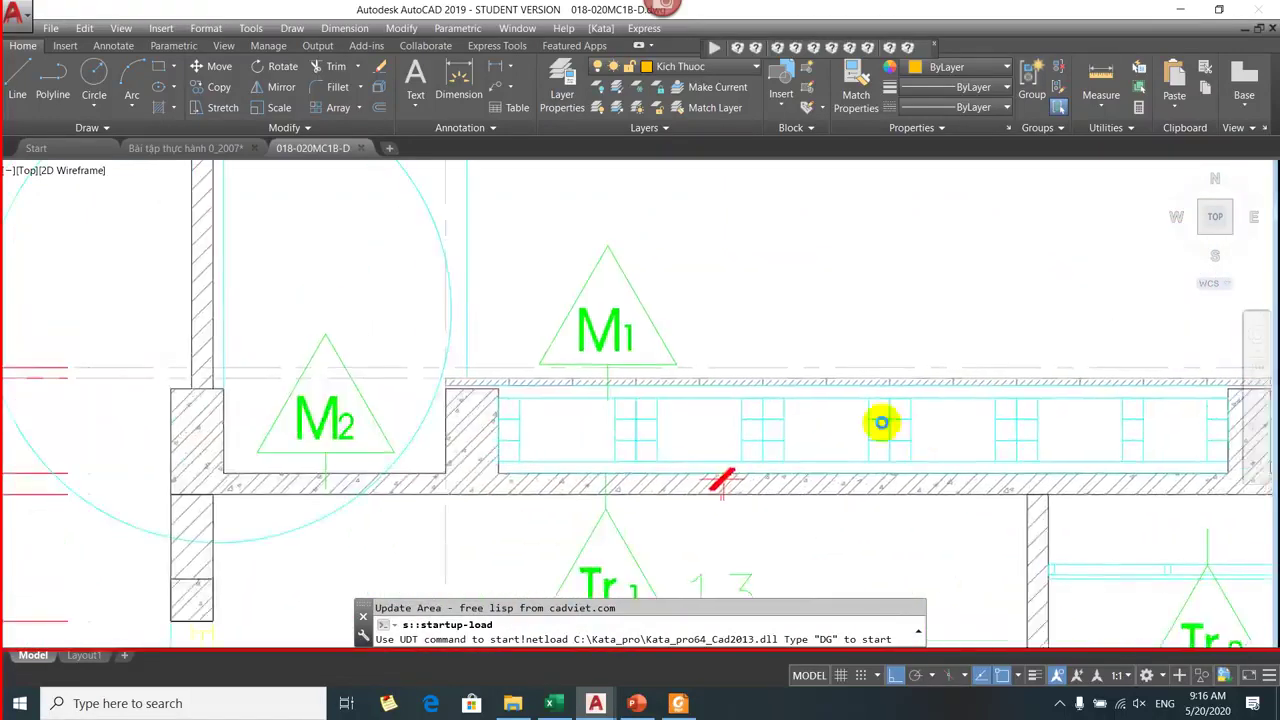
pyautogui.scroll(-5, 543, 391)
pyautogui.scroll(4, 598, 388)
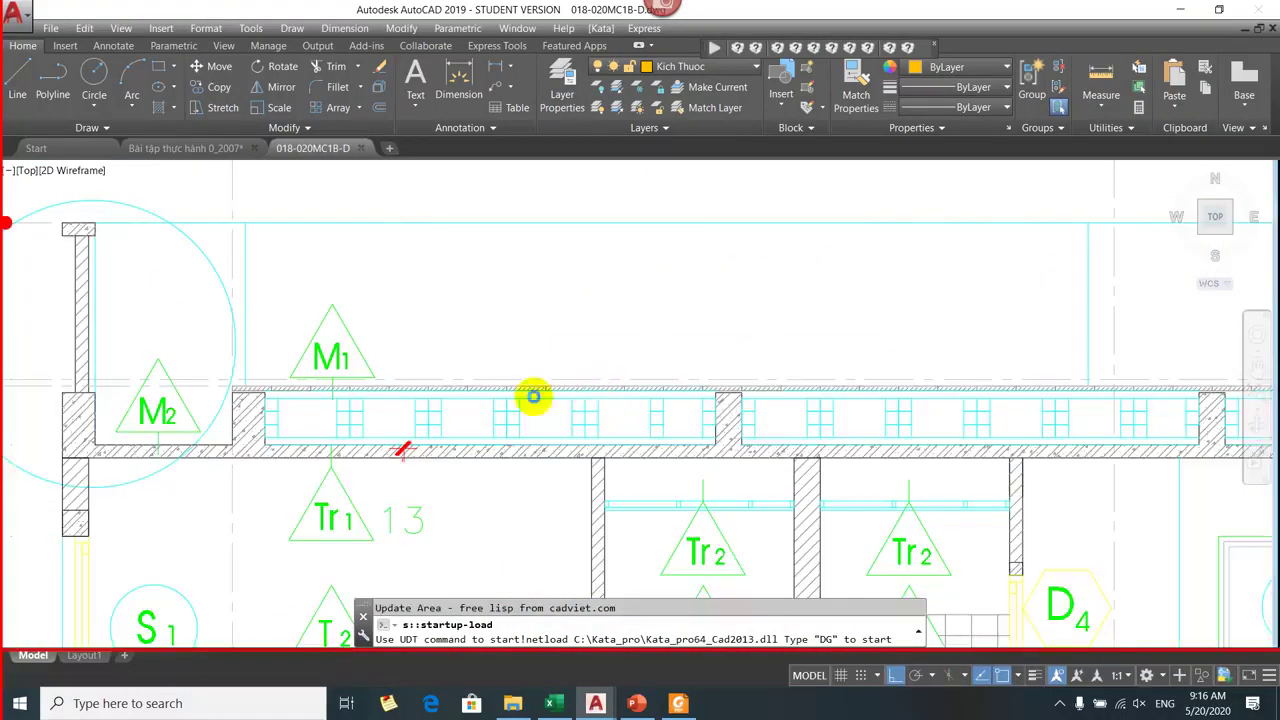
pyautogui.scroll(3, 508, 391)
pyautogui.press('Escape')
pyautogui.press('Escape')
pyautogui.scroll(-4, 480, 391)
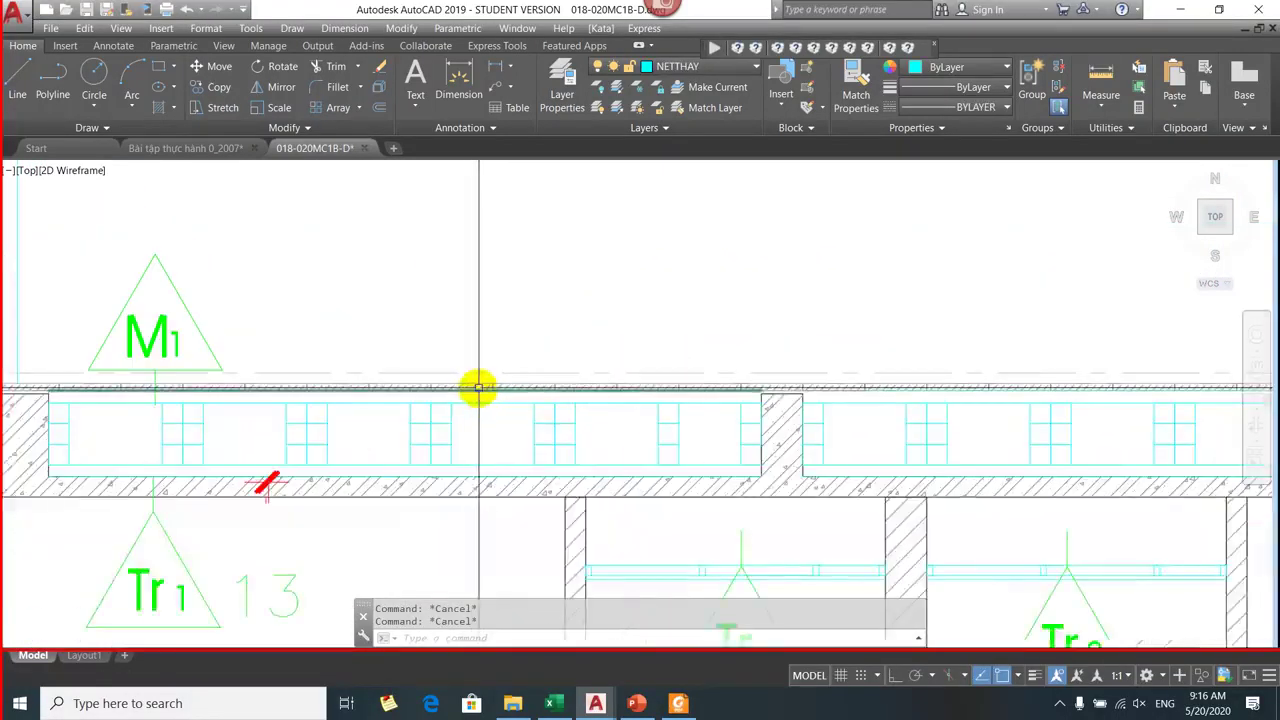
pyautogui.moveTo(474, 380)
pyautogui.mouseDown()
pyautogui.moveTo(417, 380)
pyautogui.moveTo(666, 380)
pyautogui.mouseUp()
pyautogui.moveTo(484, 426); pyautogui.dragTo(457, 422)
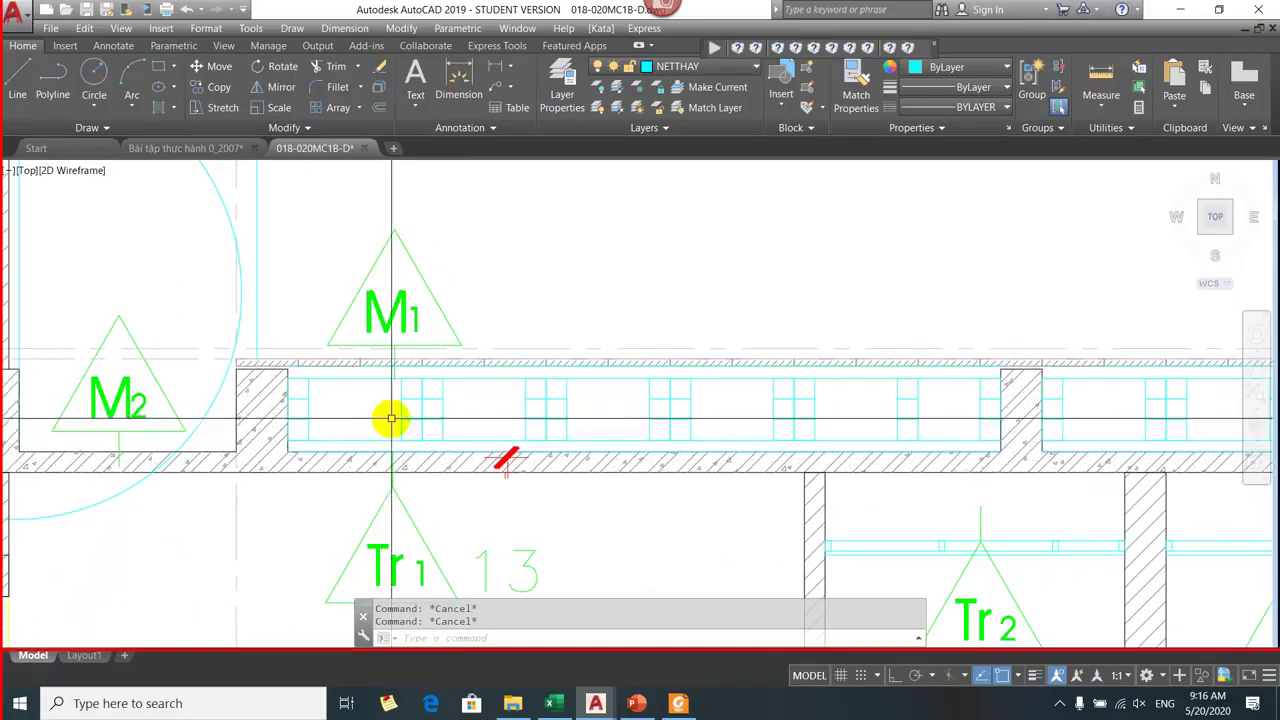
pyautogui.scroll(2, 410, 407)
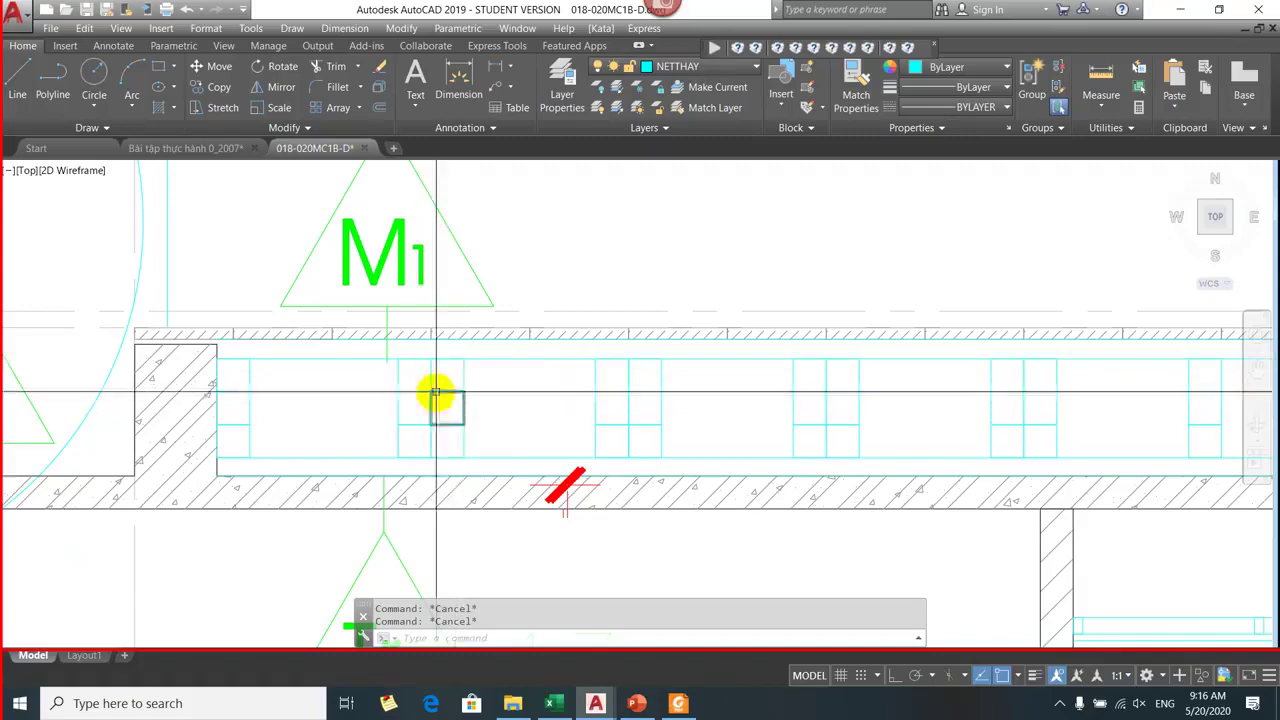
pyautogui.moveTo(451, 399); pyautogui.dragTo(426, 436)
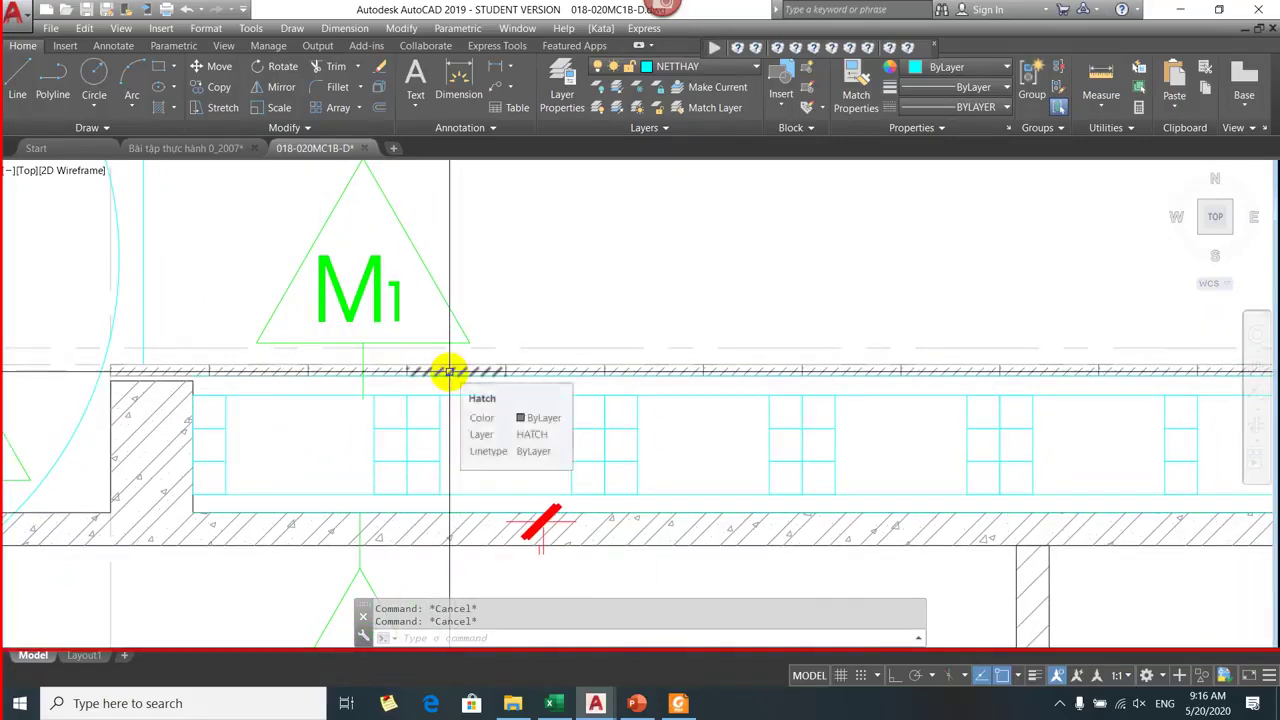
pyautogui.scroll(-8, 449, 372)
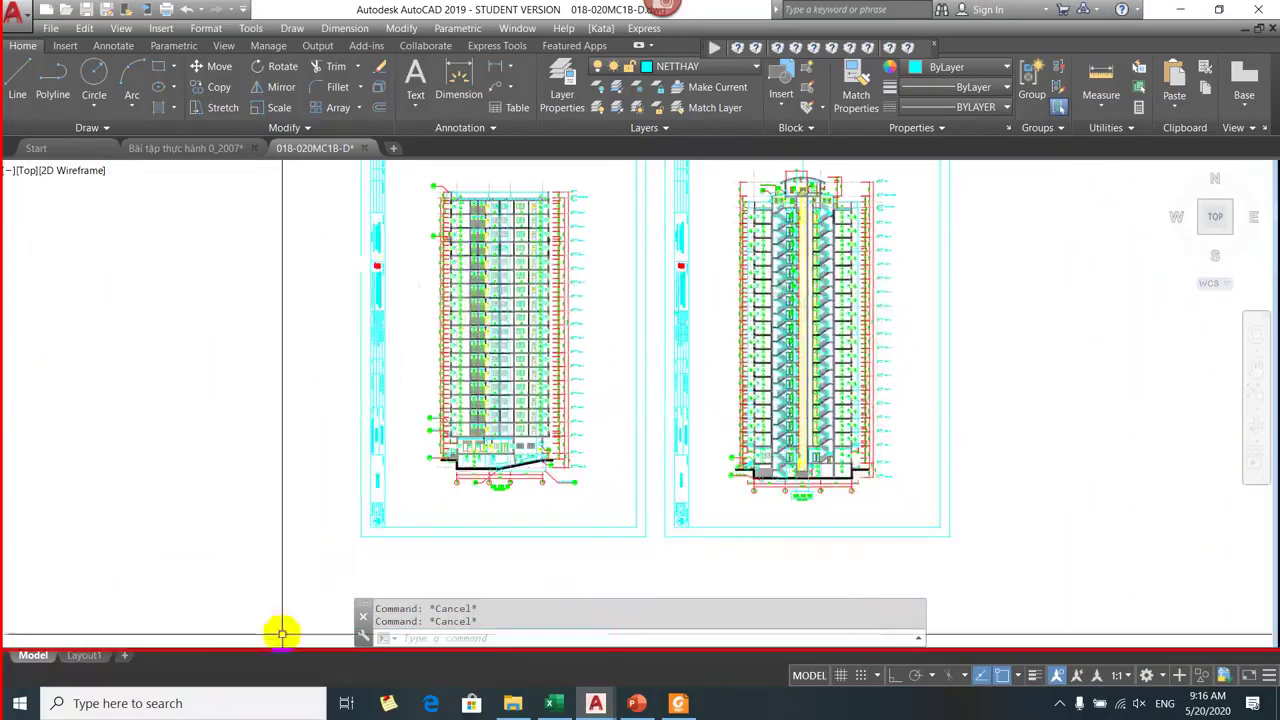
# Open 021-022CTKT.dwg from the same project folder and read the floor make-up notes of the M1 and M2 roof detail.
pyautogui.click(511, 703)
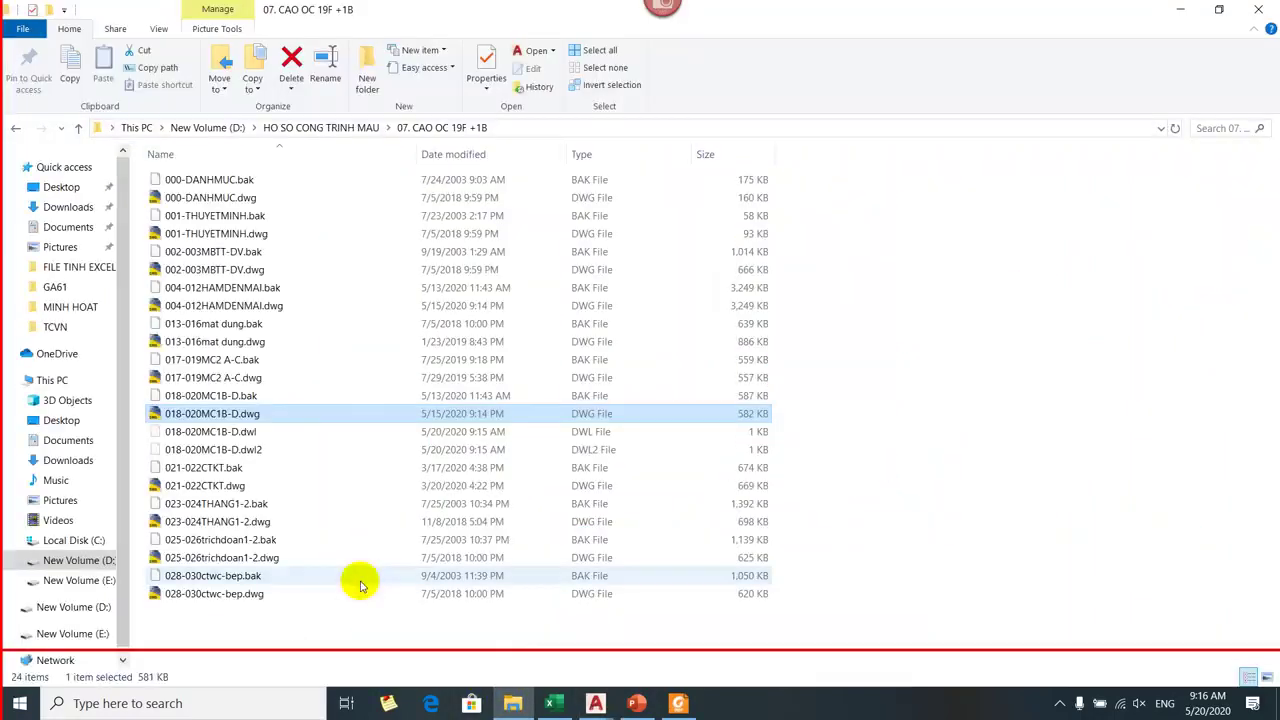
pyautogui.doubleClick(203, 487)
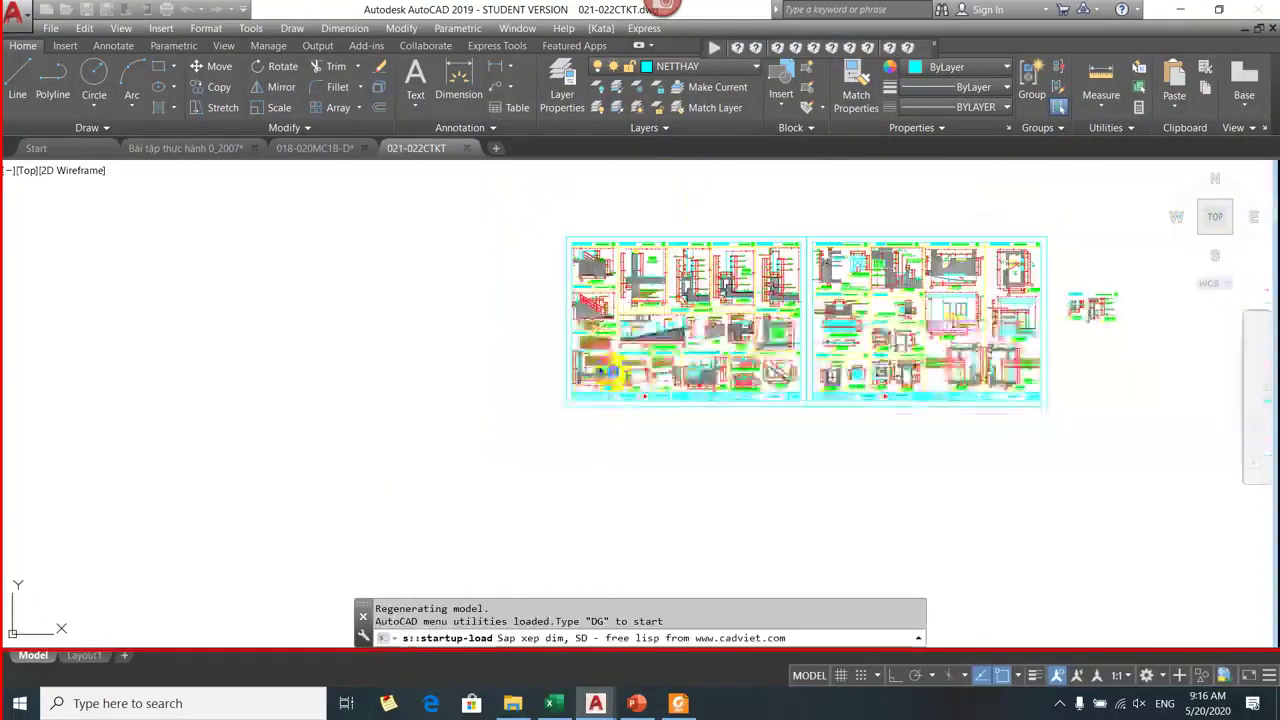
pyautogui.scroll(5, 597, 406)
pyautogui.scroll(6, 597, 406)
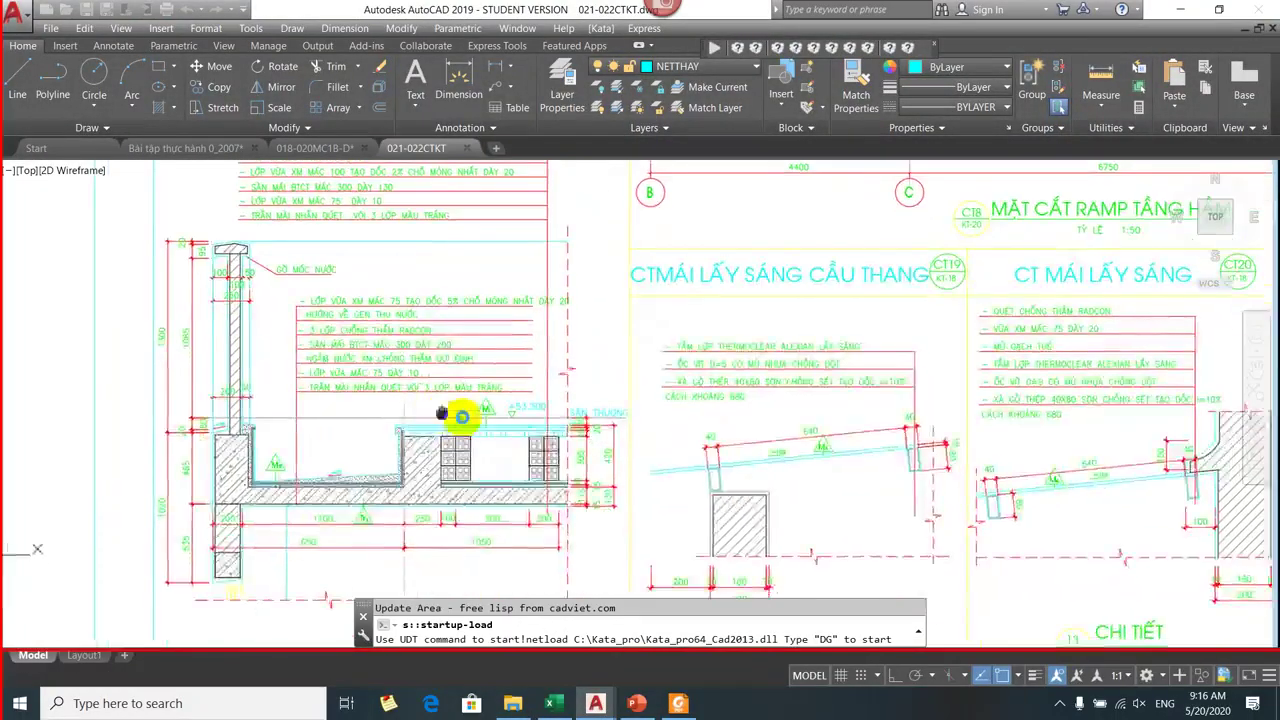
pyautogui.scroll(-2, 423, 366)
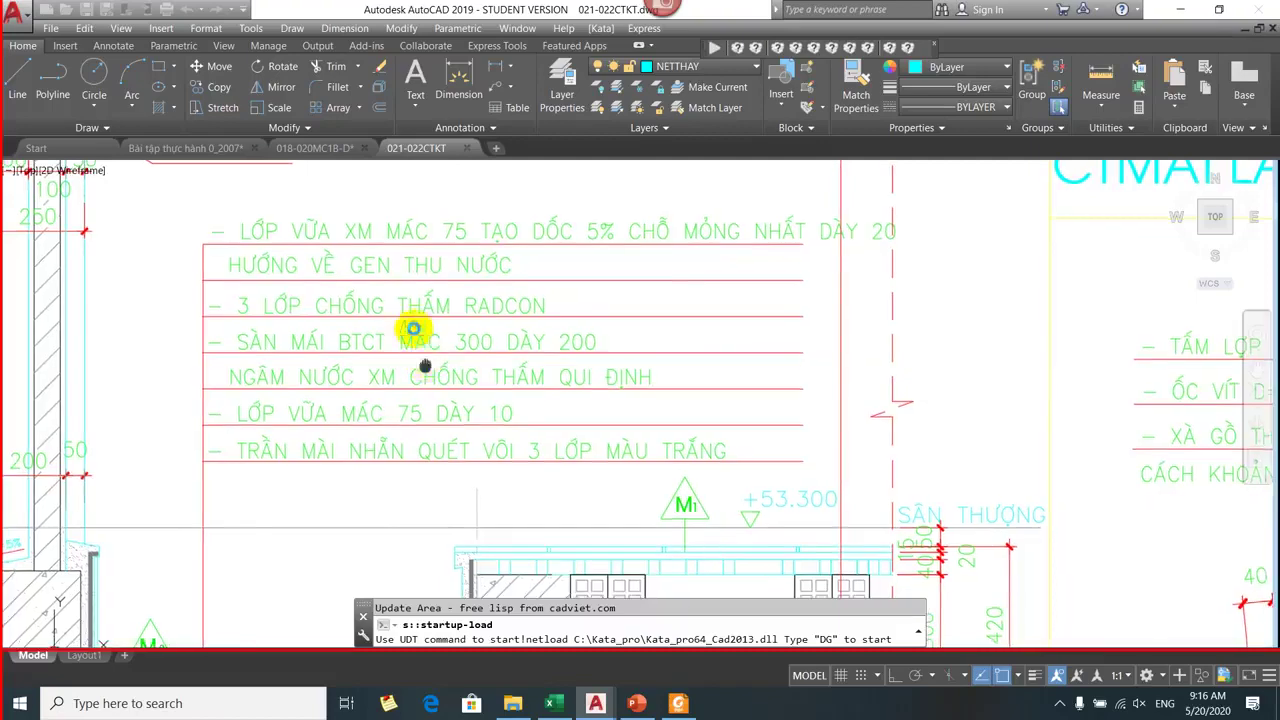
pyautogui.scroll(2, 420, 329)
pyautogui.scroll(-4, 409, 380)
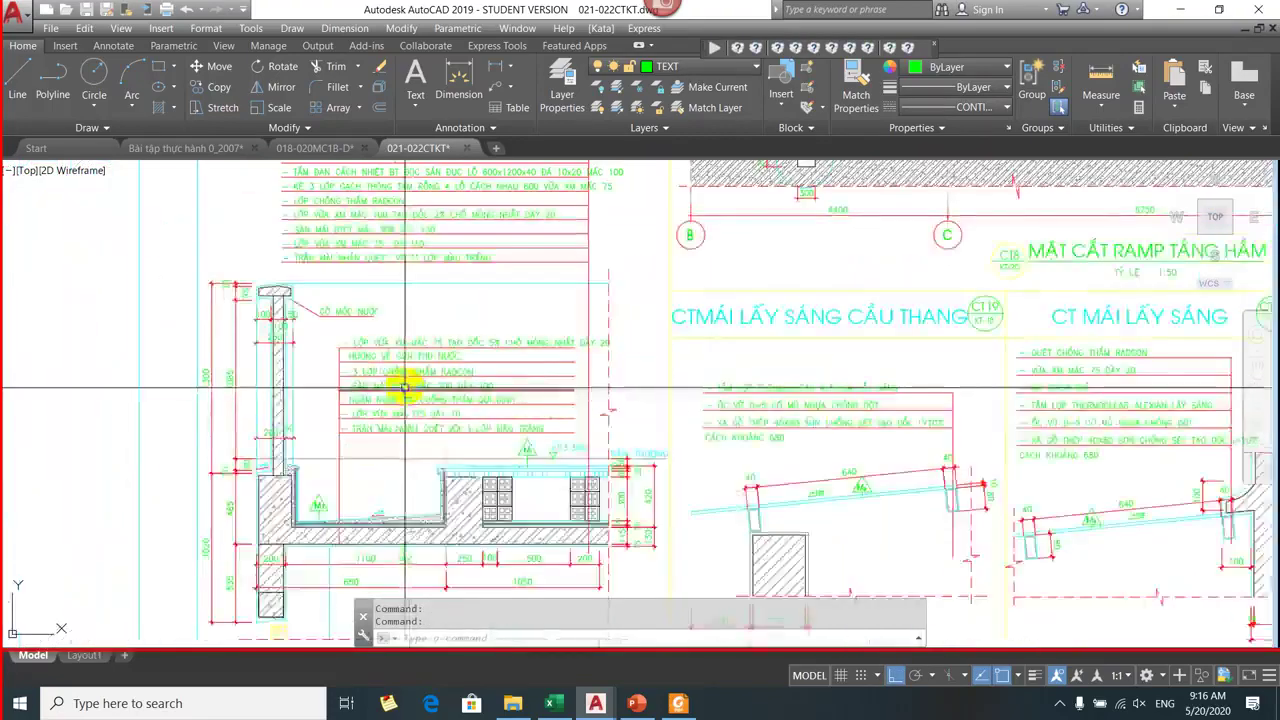
pyautogui.scroll(3, 394, 409)
pyautogui.scroll(-3, 414, 372)
pyautogui.scroll(1, 480, 371)
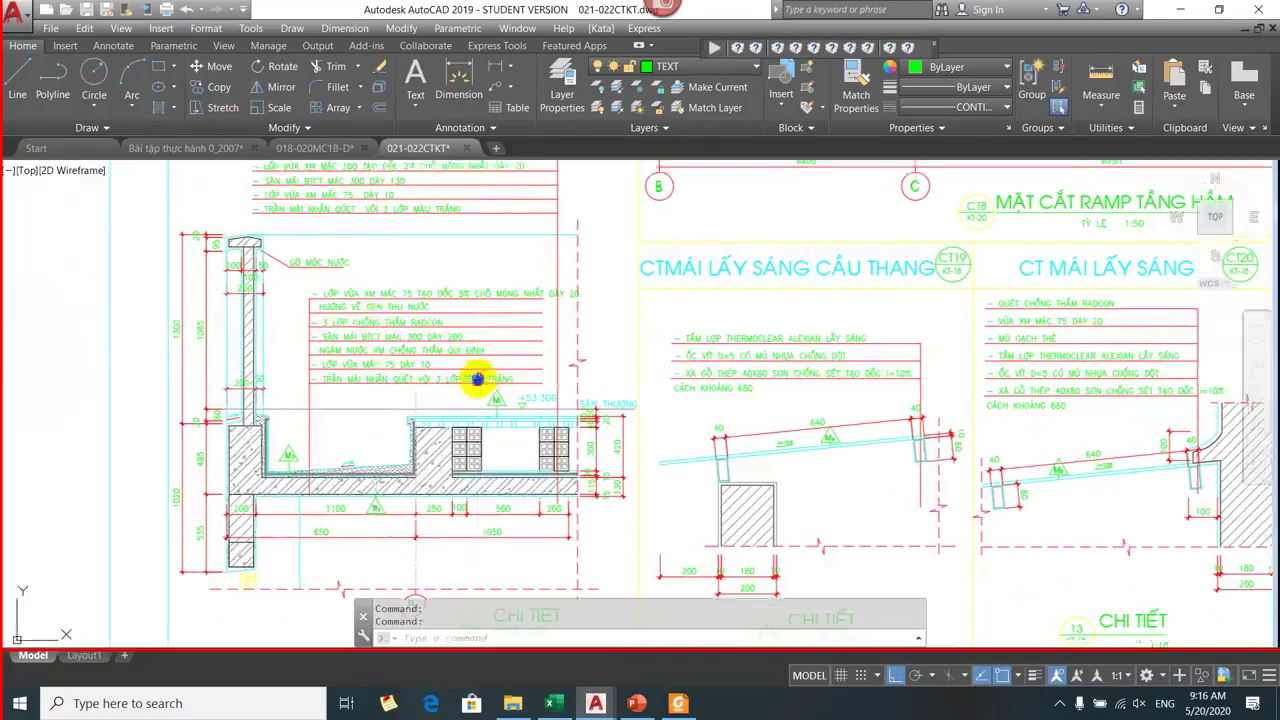
pyautogui.moveTo(480, 371); pyautogui.dragTo(509, 486)
pyautogui.scroll(4, 375, 272)
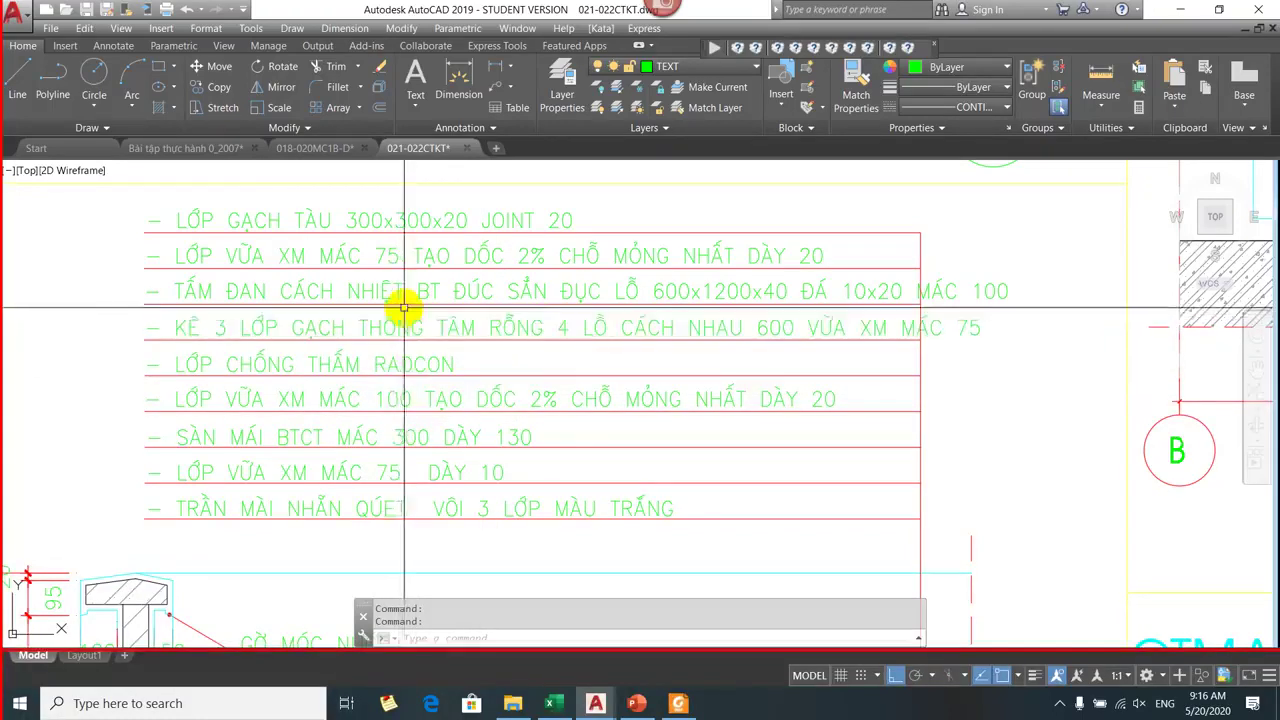
# In Excel, set the slab self-weight row of the SÀN VỆ SINH table to a unit weight of 24.5 kN/m³ and thickness of 130 mm.
pyautogui.moveTo(630, 708)
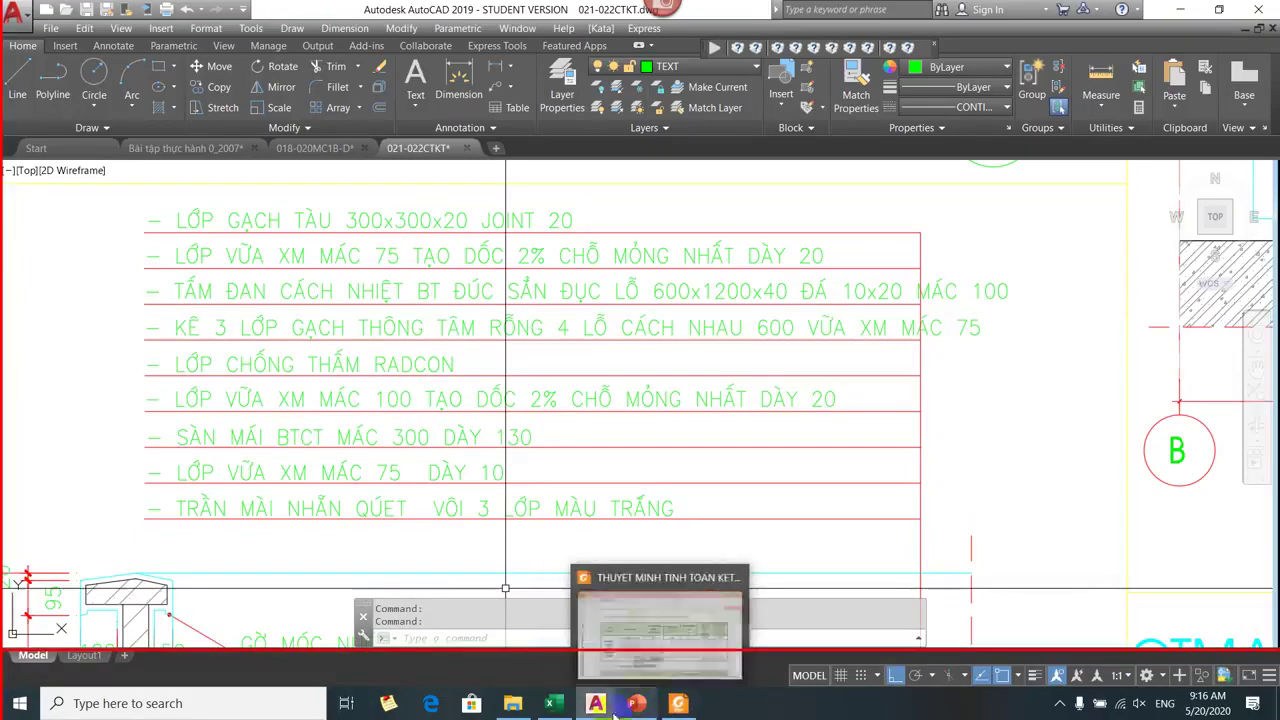
pyautogui.click(563, 705)
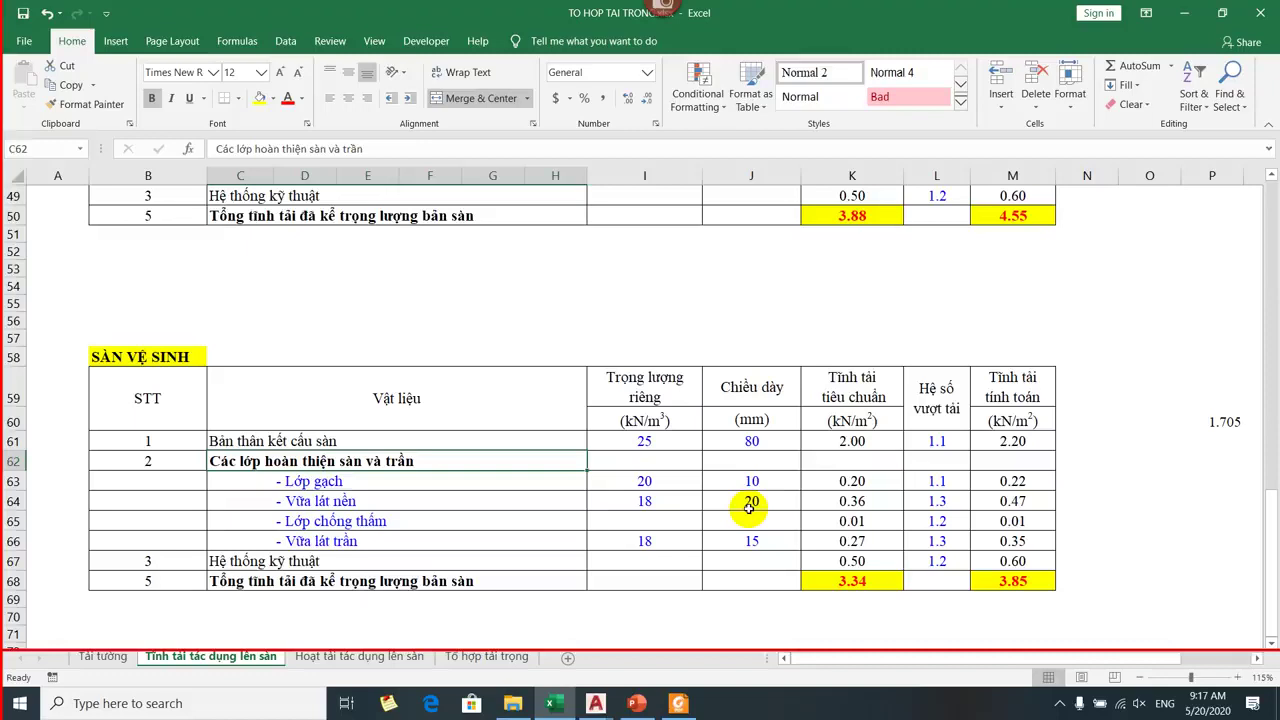
pyautogui.click(503, 518)
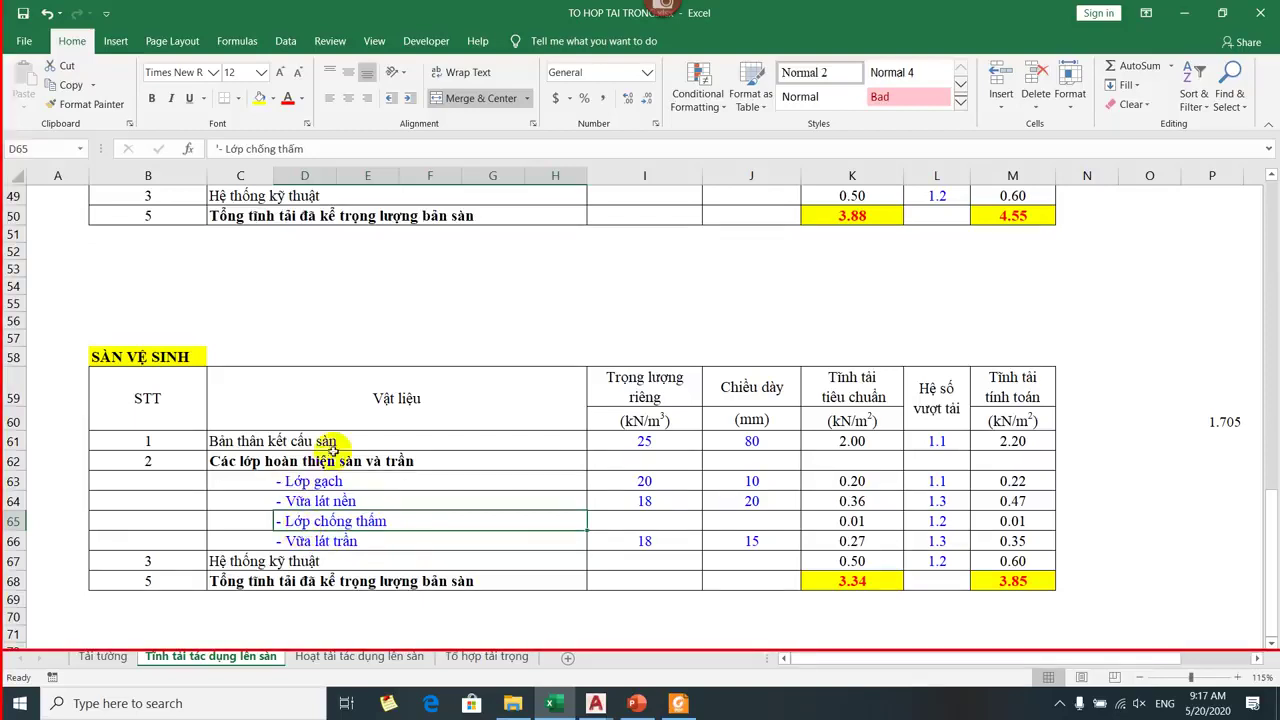
pyautogui.click(310, 497)
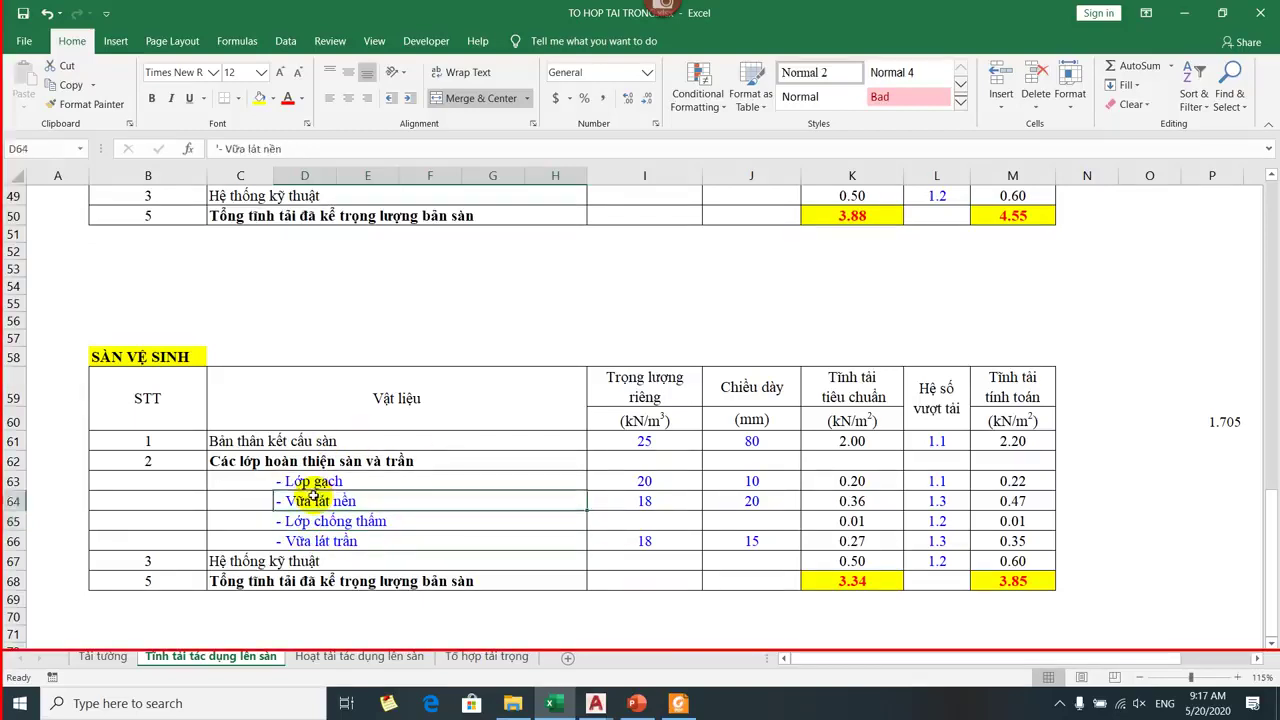
pyautogui.click(305, 481)
pyautogui.click(641, 441)
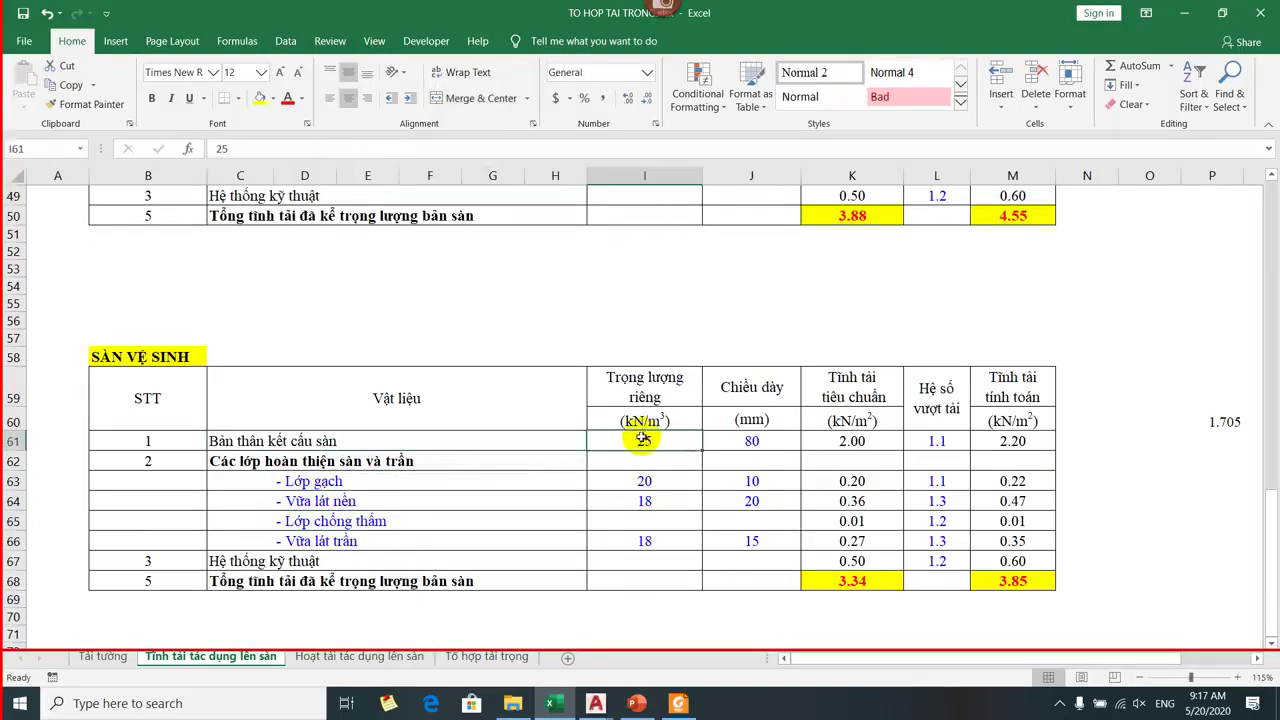
pyautogui.write('24.5')
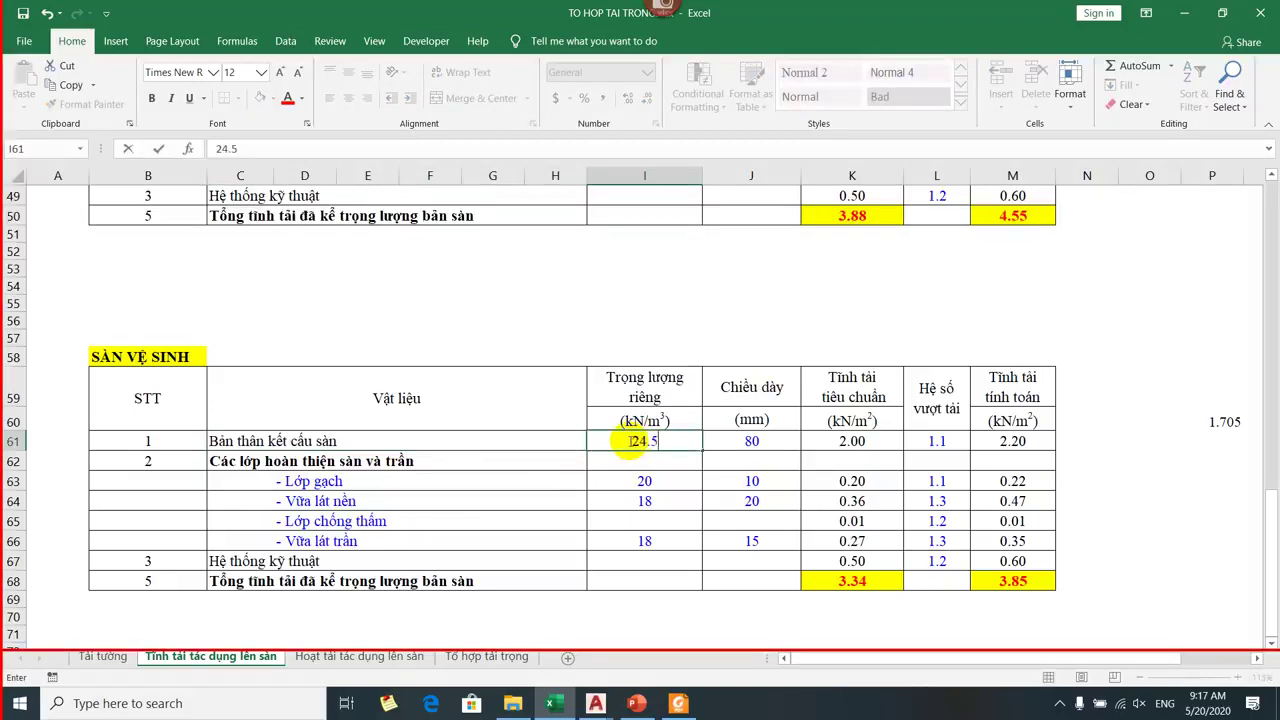
pyautogui.click(751, 441)
pyautogui.write('13')
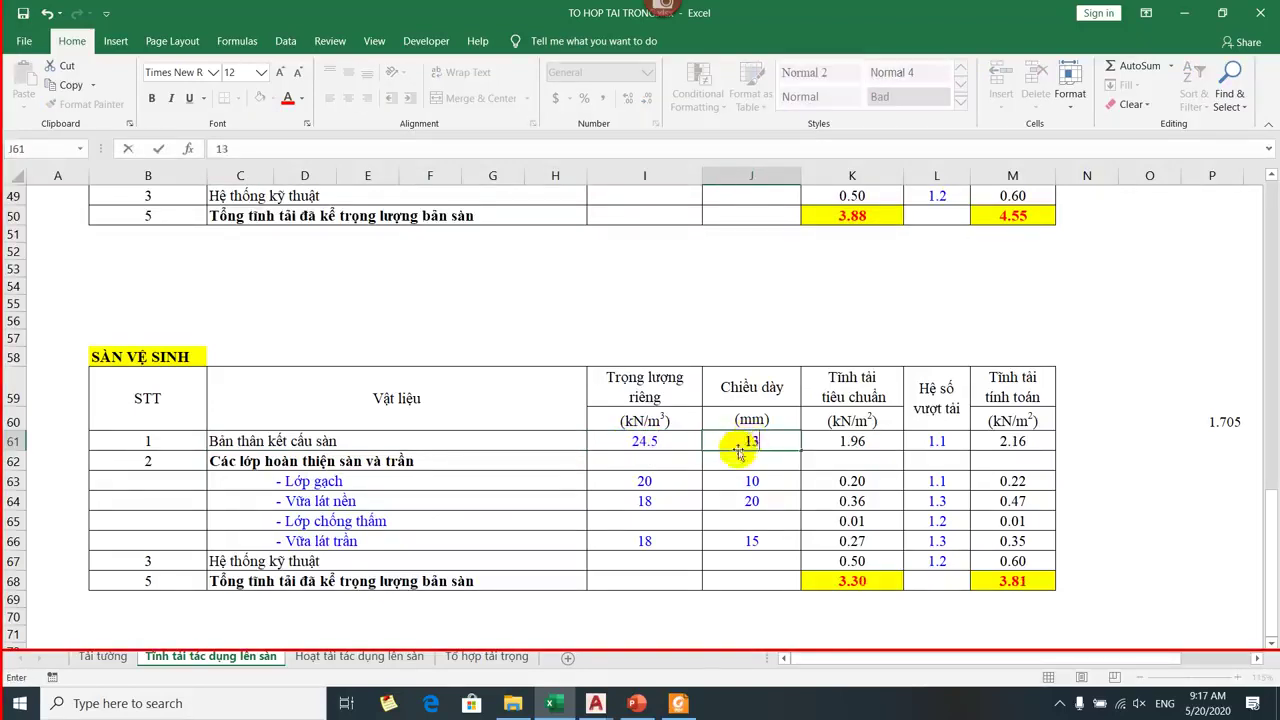
pyautogui.write('0')
pyautogui.click(976, 492)
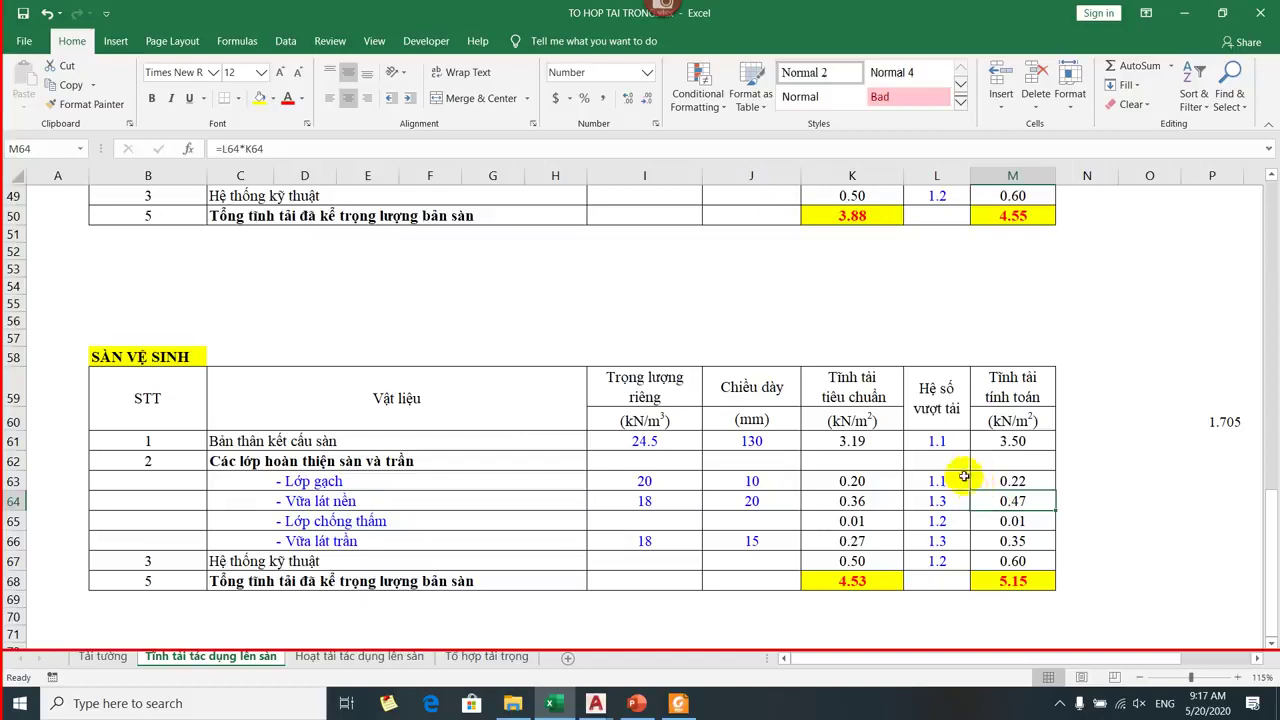
# In AutoCAD, find the SÀN NHÀ VỆ SINH floor make-up notes in the Bài tập thực hành 0_2007 drawing and read the tile layer.
pyautogui.click(644, 482)
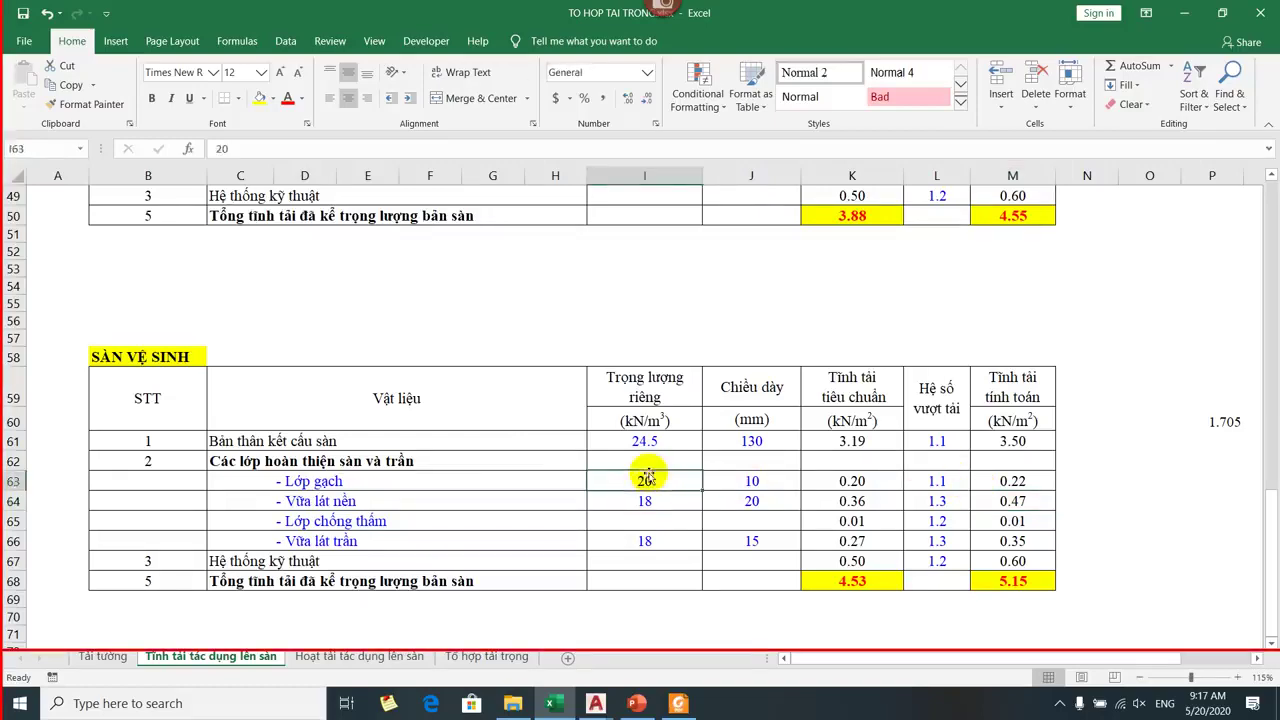
pyautogui.click(425, 463)
pyautogui.hotkey('alt', 'Tab')
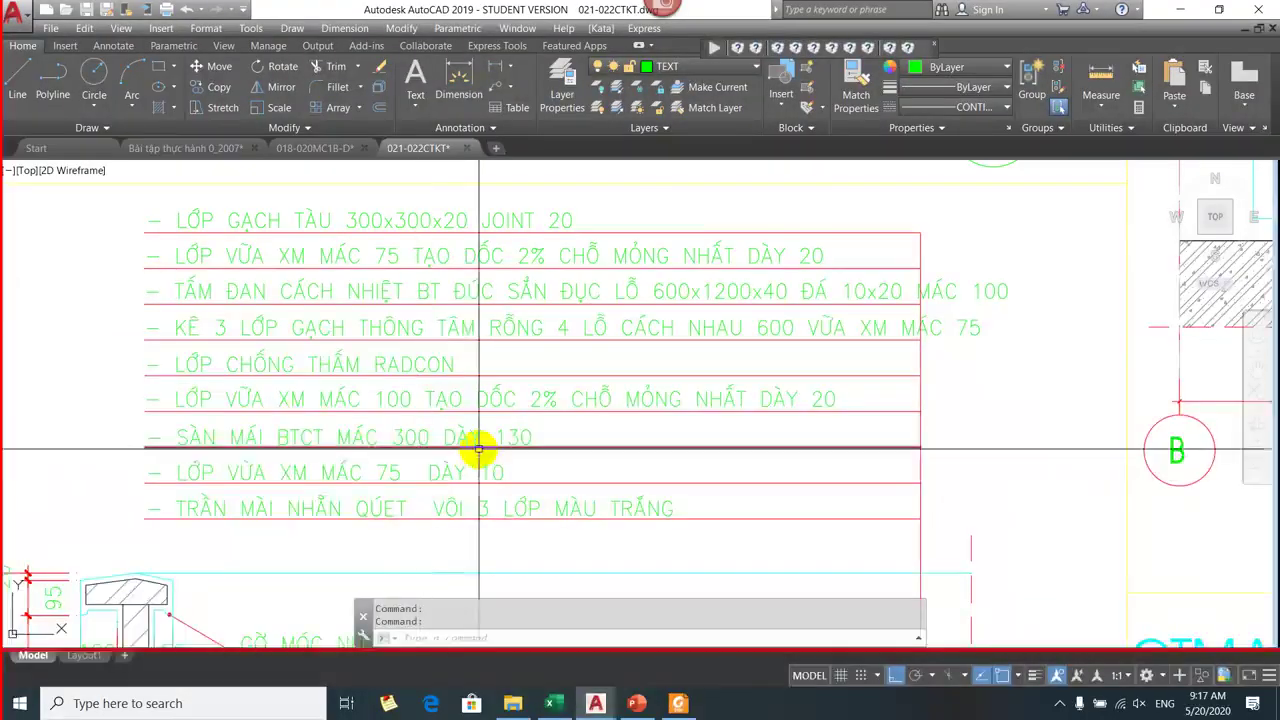
pyautogui.click(188, 148)
pyautogui.scroll(-5, 708, 449)
pyautogui.moveTo(708, 449); pyautogui.dragTo(80, 280)
pyautogui.scroll(-3, 371, 400)
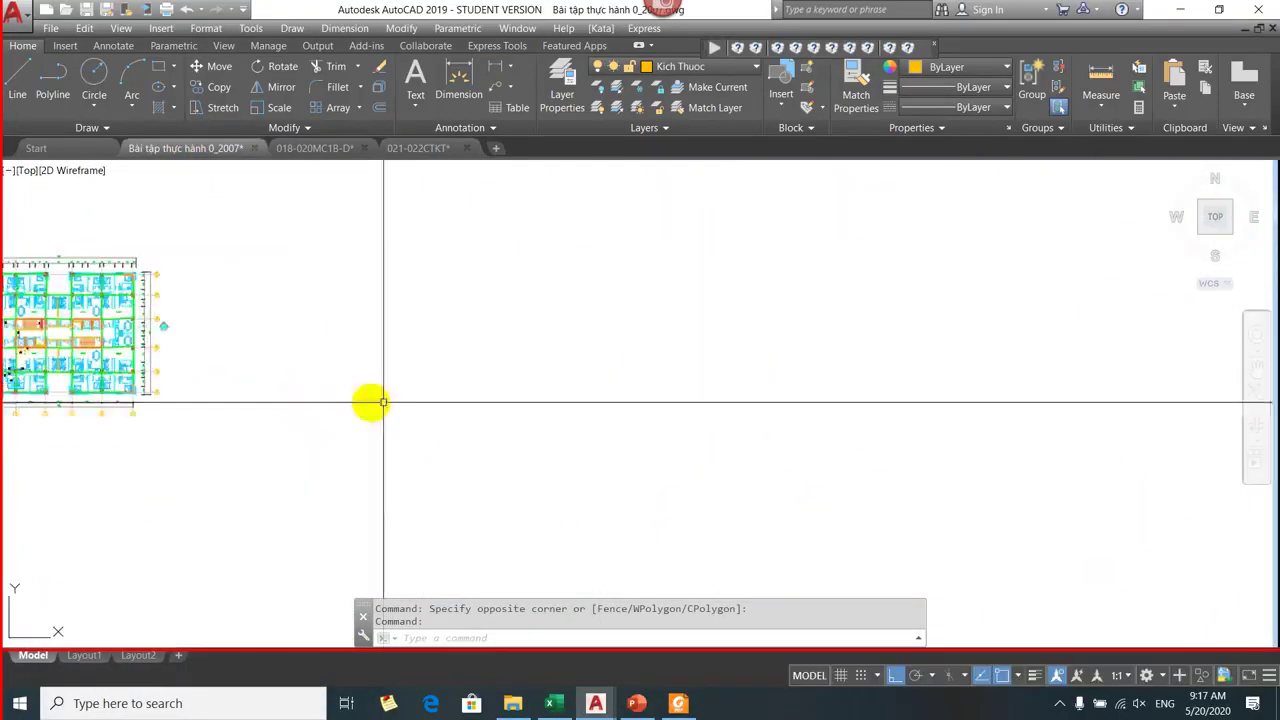
pyautogui.moveTo(371, 400); pyautogui.dragTo(1006, 437)
pyautogui.scroll(5, 1014, 289)
pyautogui.scroll(3, 486, 357)
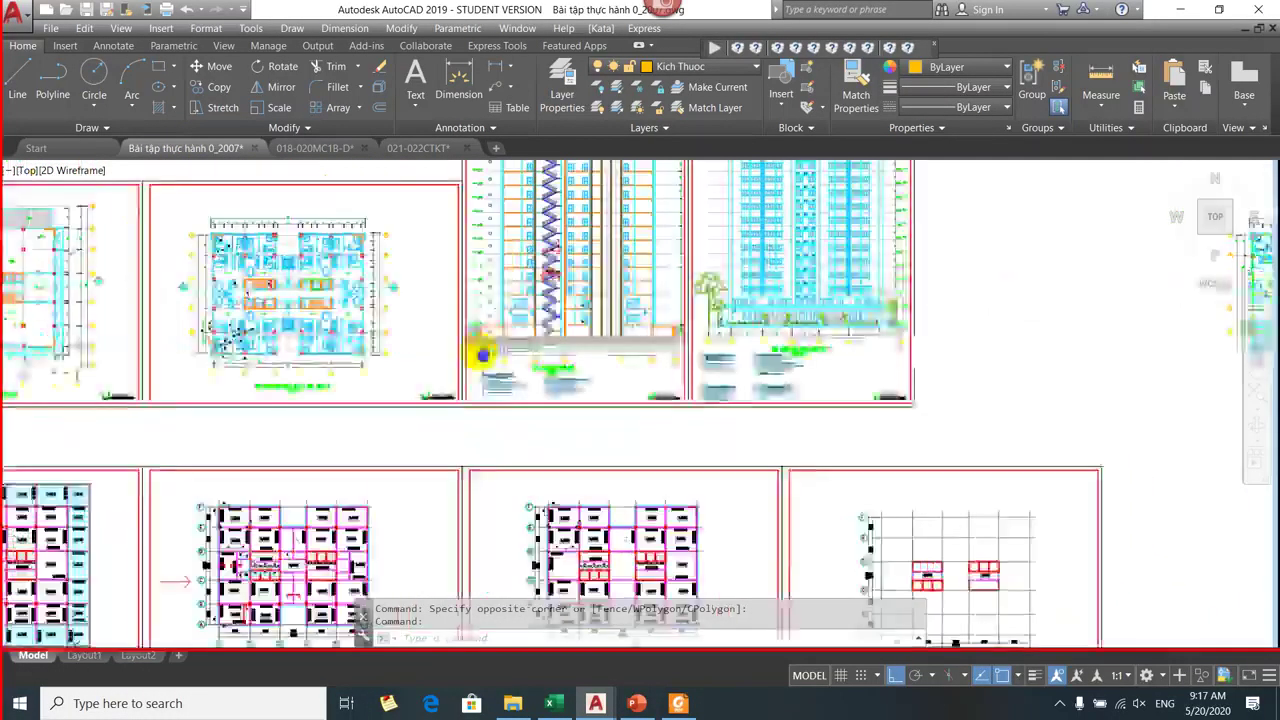
pyautogui.scroll(3, 814, 380)
pyautogui.scroll(2, 654, 300)
pyautogui.scroll(4, 654, 300)
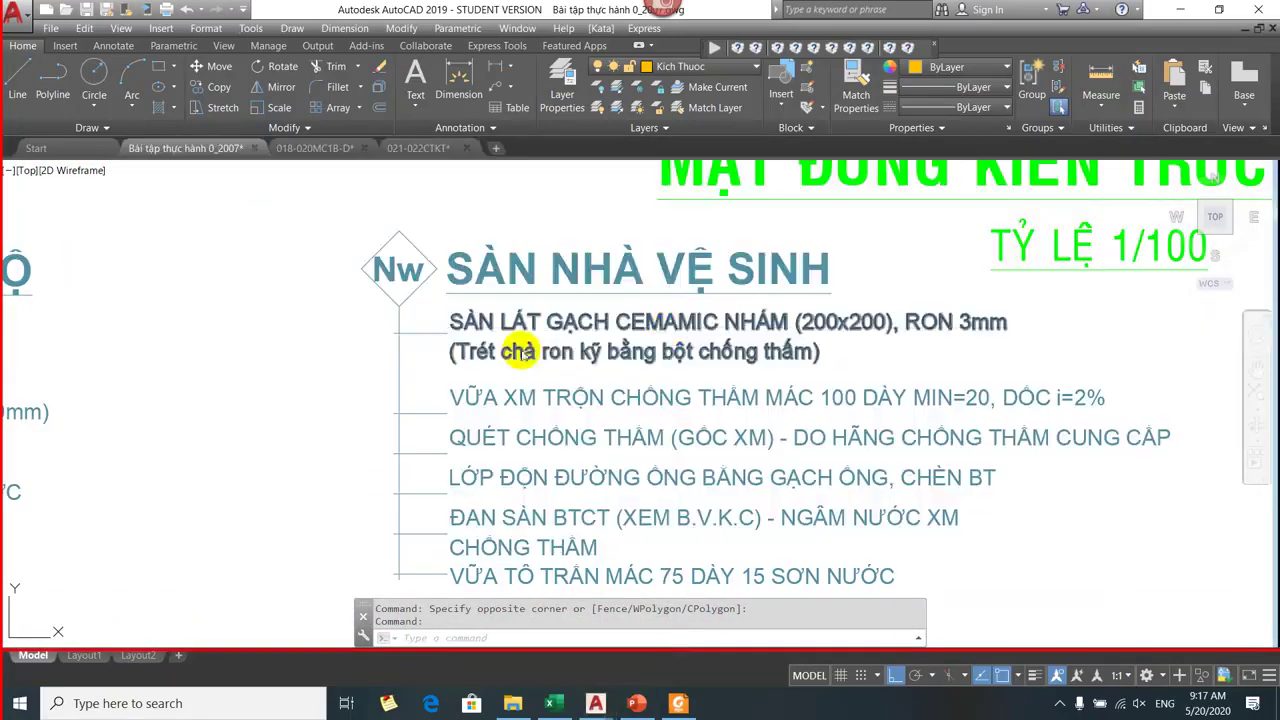
# In Excel, extend the tile layer's name in the SÀN VỆ SINH table to "Lớp gạch Ceramic".
pyautogui.click(548, 706)
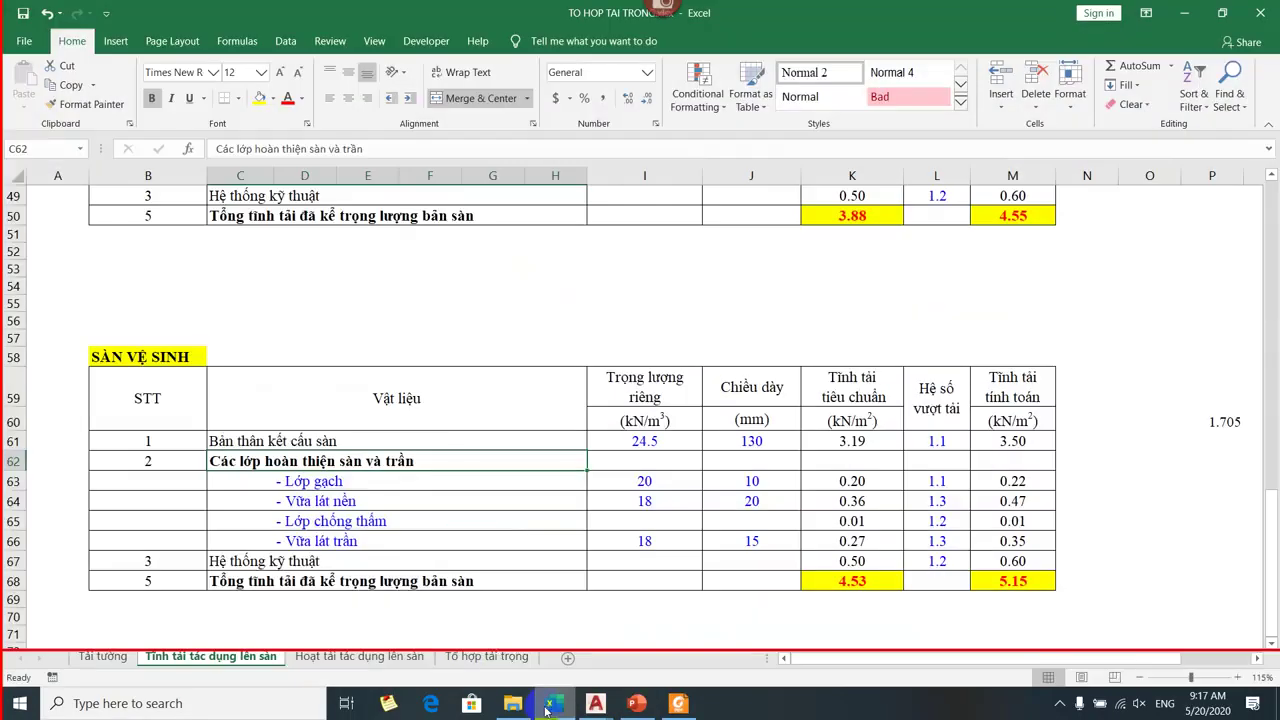
pyautogui.doubleClick(385, 481)
pyautogui.write('C')
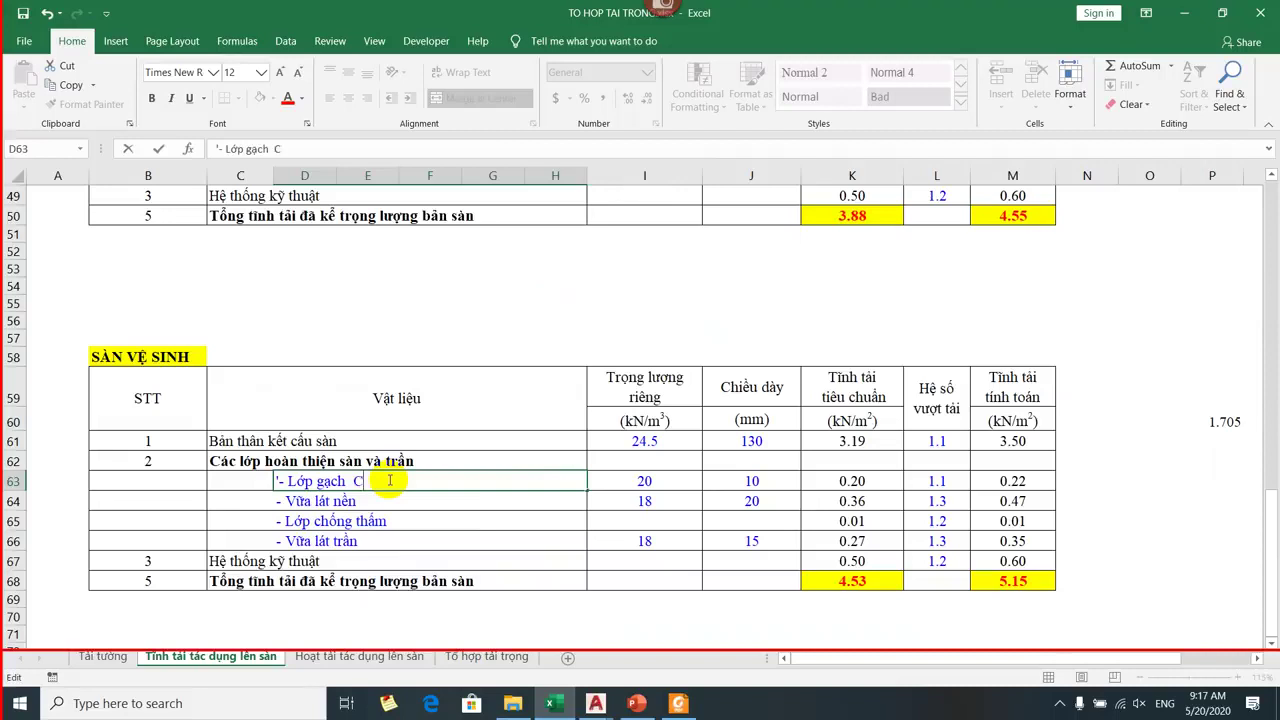
pyautogui.write('eramic')
pyautogui.press('Tab')
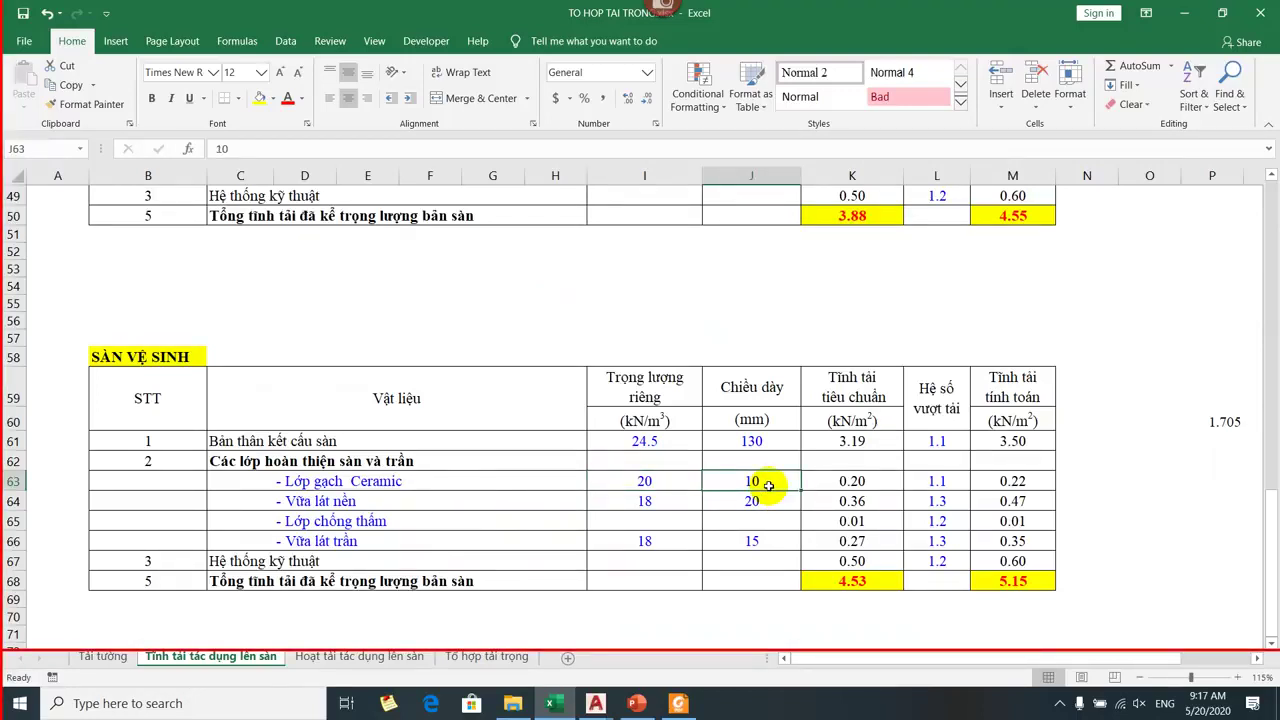
# Check the unit weights and thicknesses of the tile, mortar and ceiling layers and the technical system load in the SÀN VỆ SINH table.
pyautogui.click(423, 506)
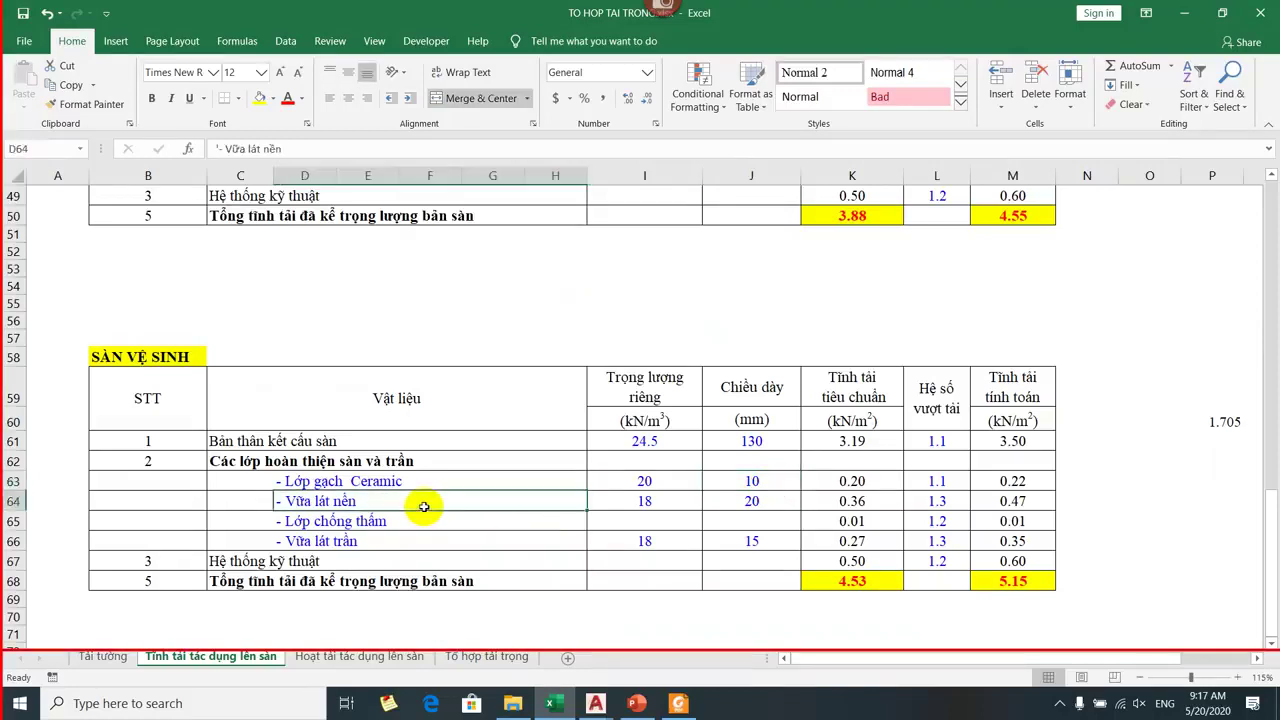
pyautogui.click(627, 497)
pyautogui.scroll(2, 624, 480)
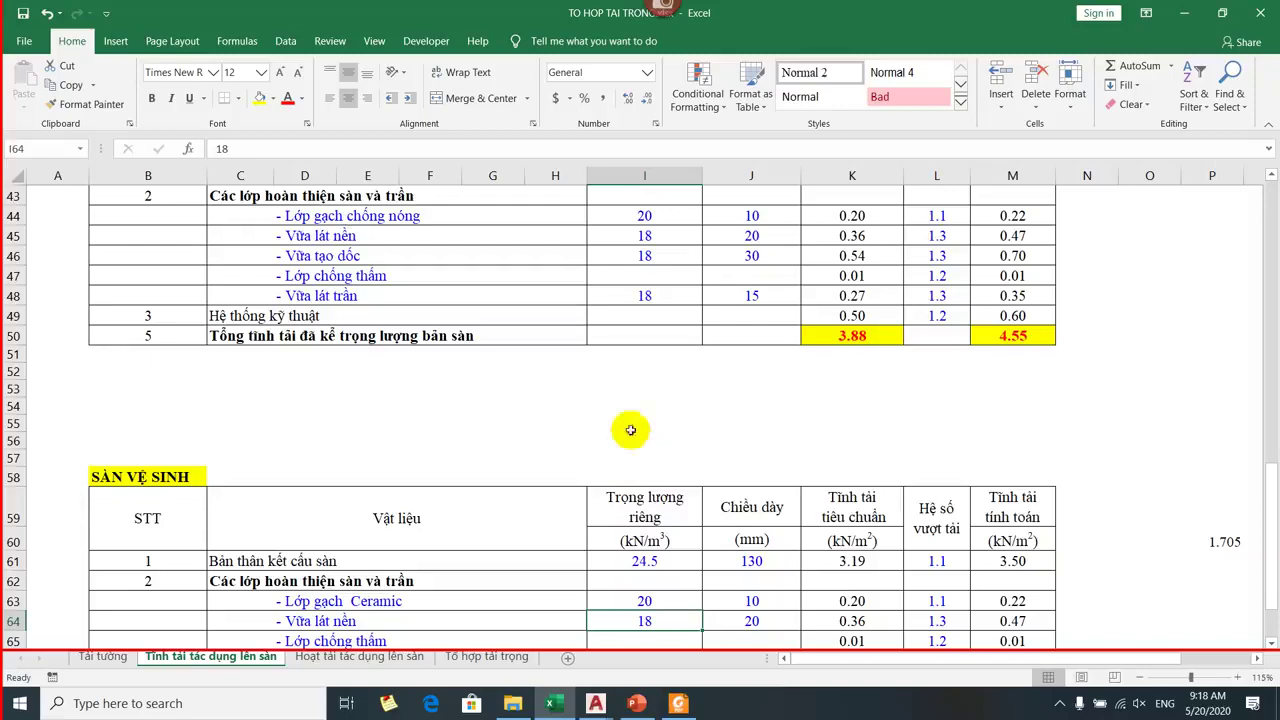
pyautogui.scroll(-2, 663, 495)
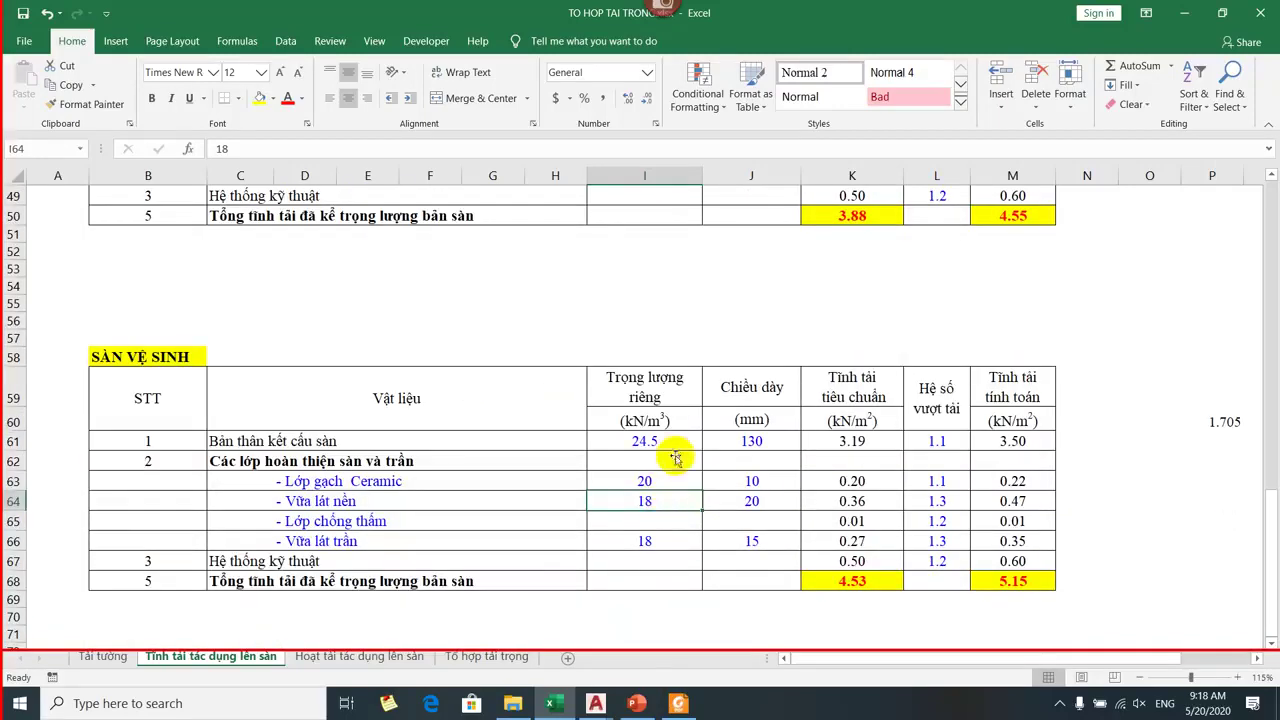
pyautogui.click(644, 481)
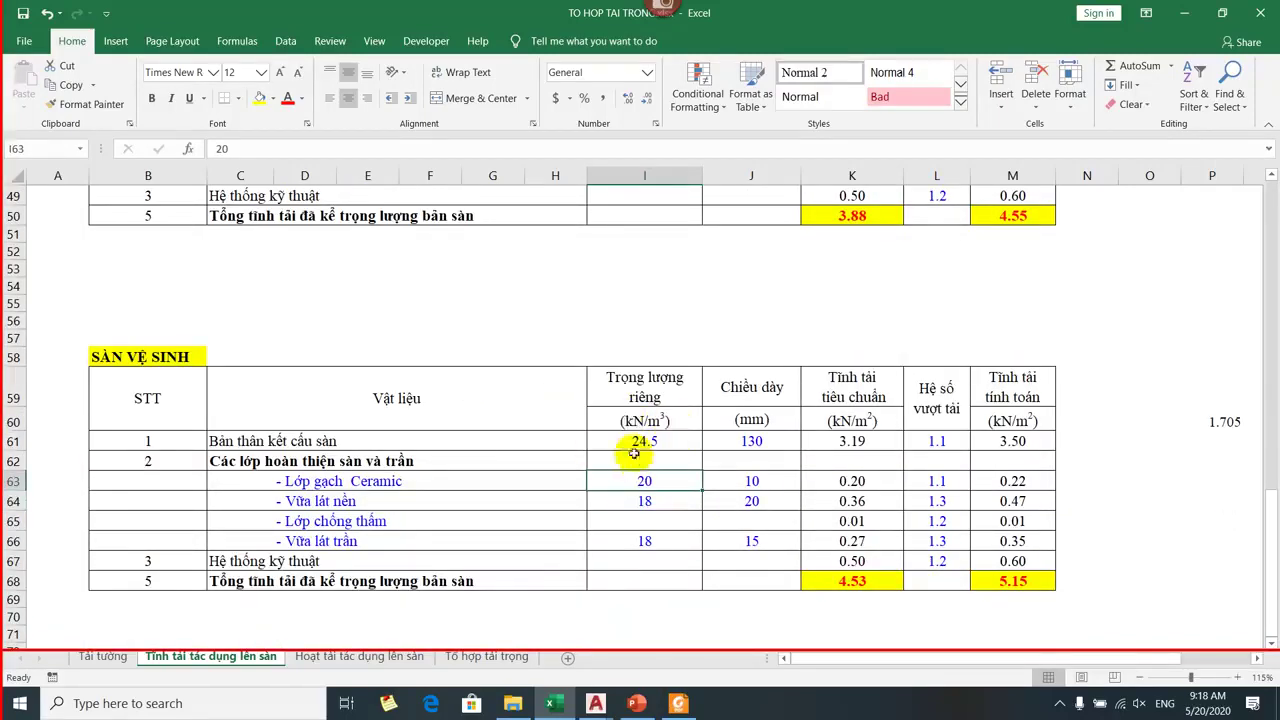
pyautogui.click(752, 484)
pyautogui.click(634, 518)
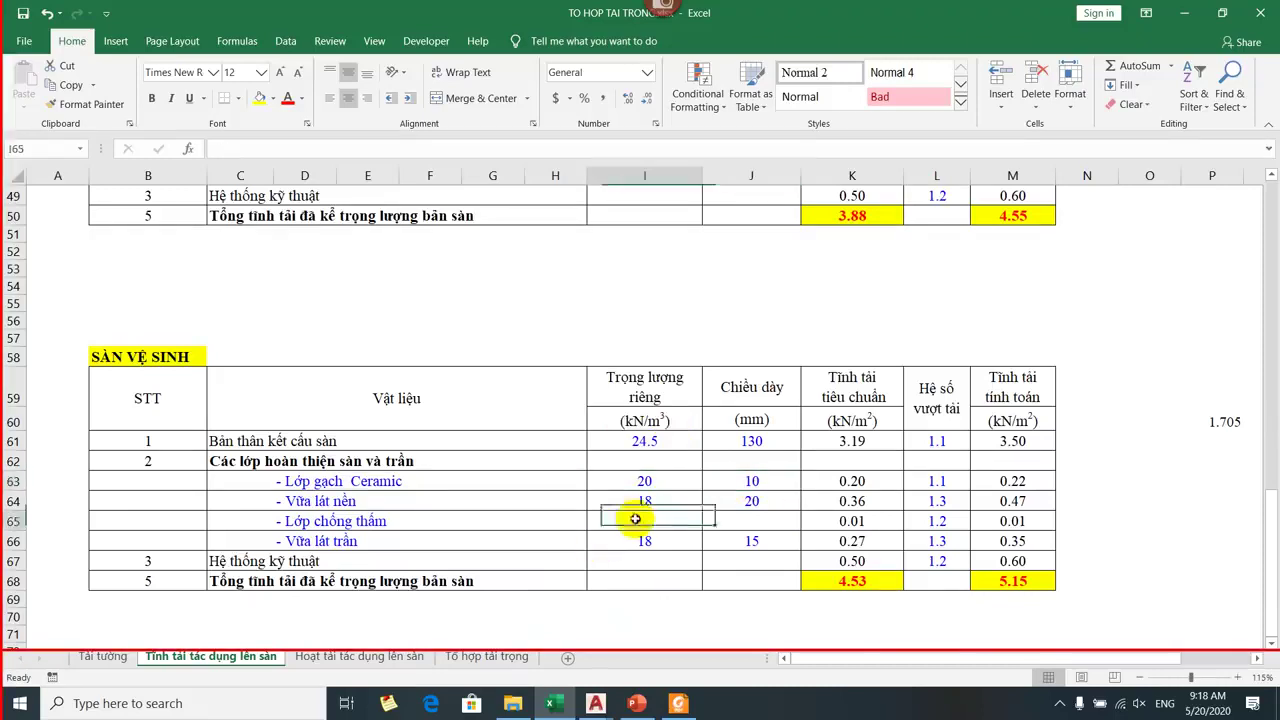
pyautogui.click(646, 505)
pyautogui.click(745, 501)
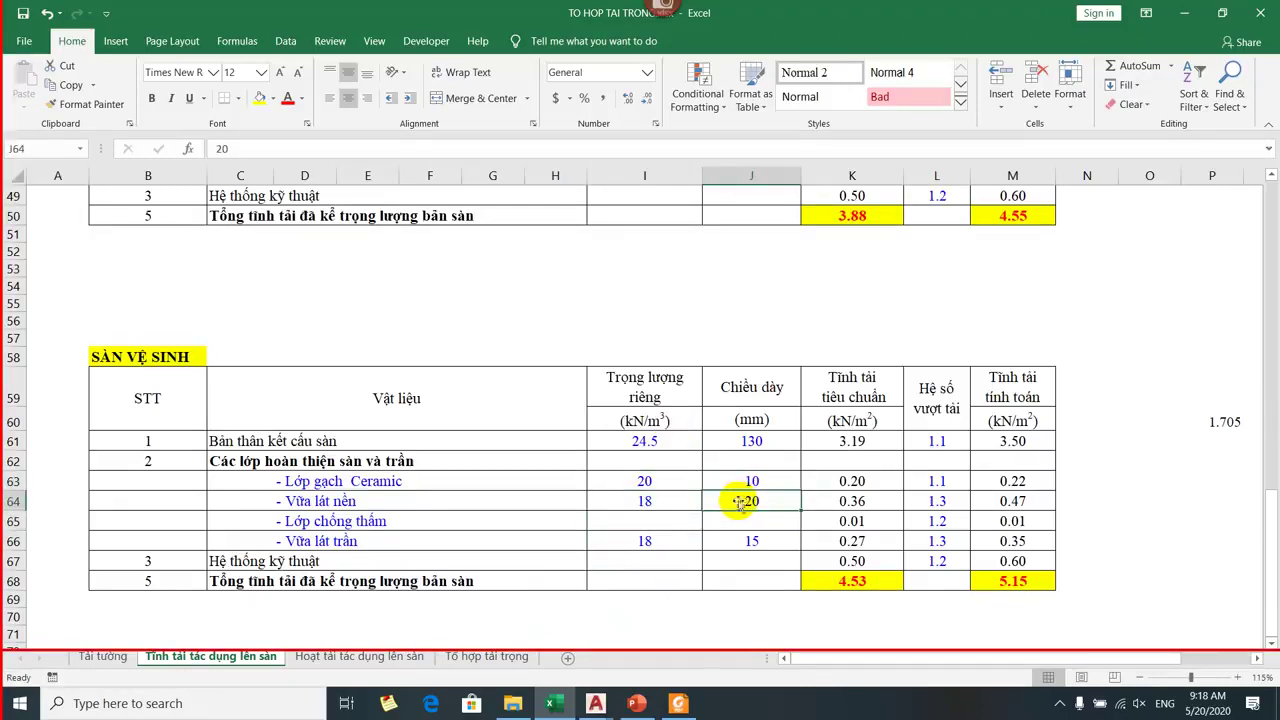
pyautogui.click(486, 543)
pyautogui.click(729, 541)
pyautogui.click(666, 557)
pyautogui.click(740, 535)
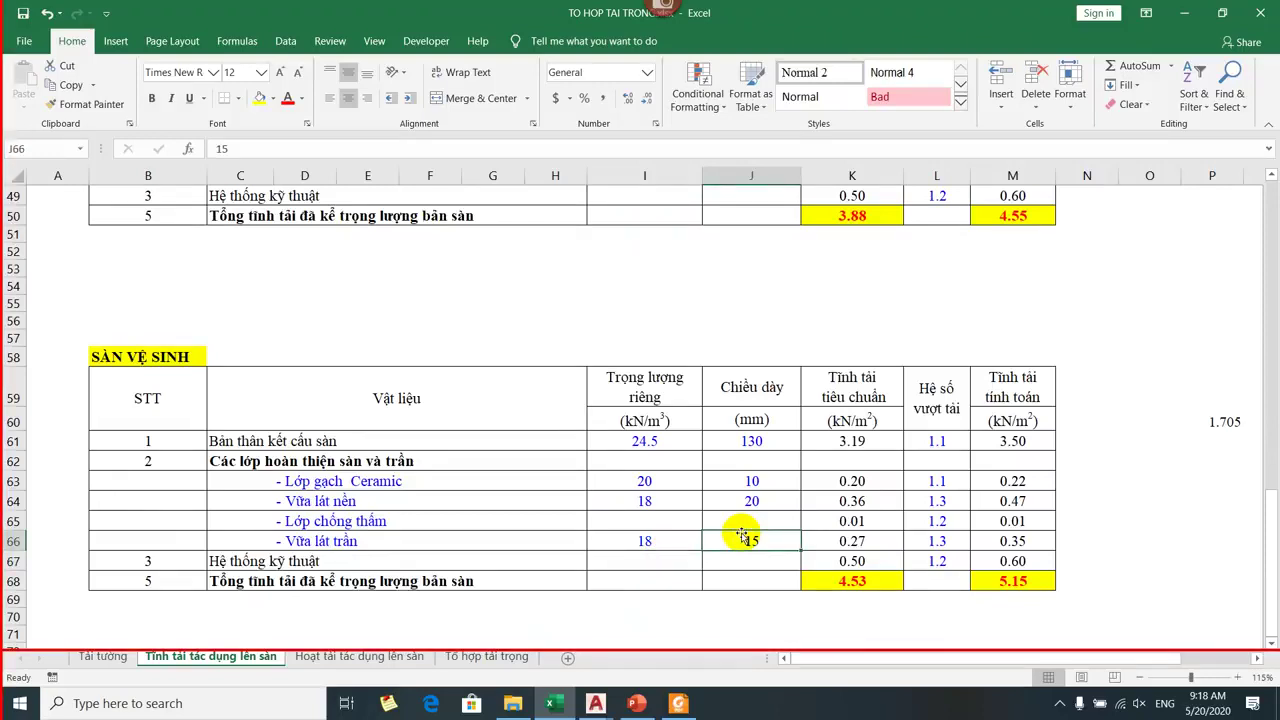
pyautogui.click(868, 561)
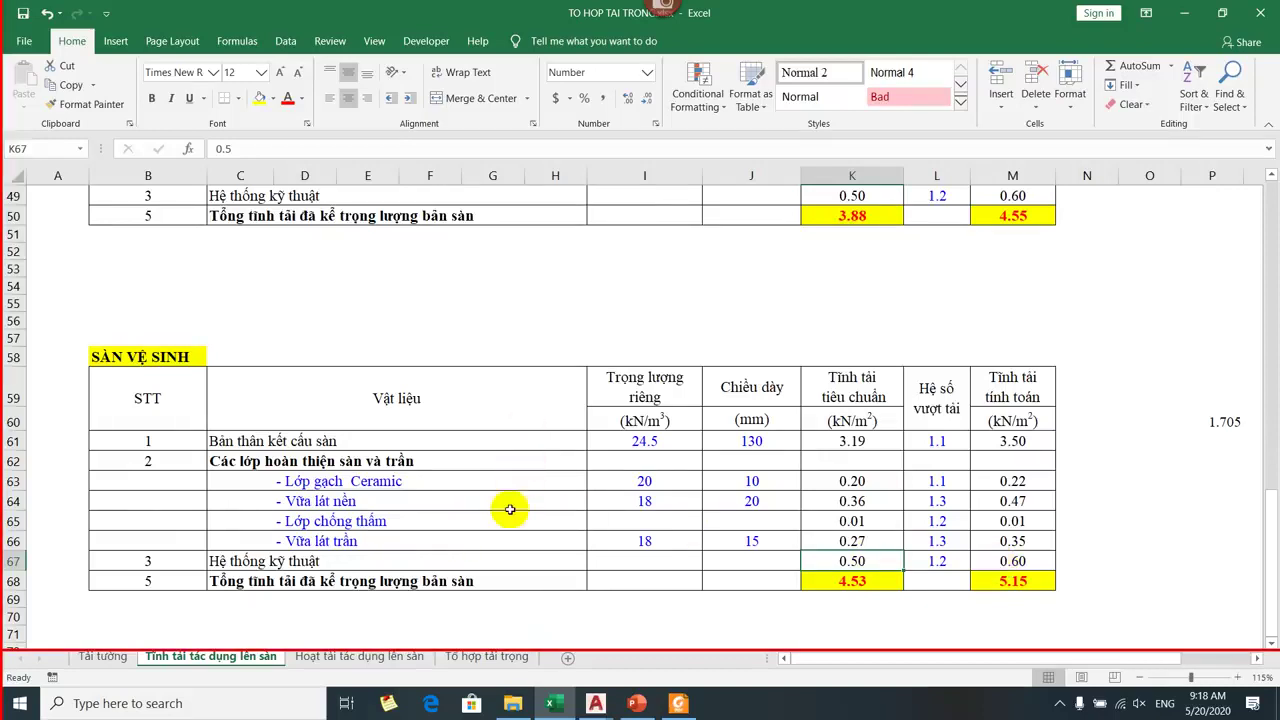
pyautogui.click(452, 529)
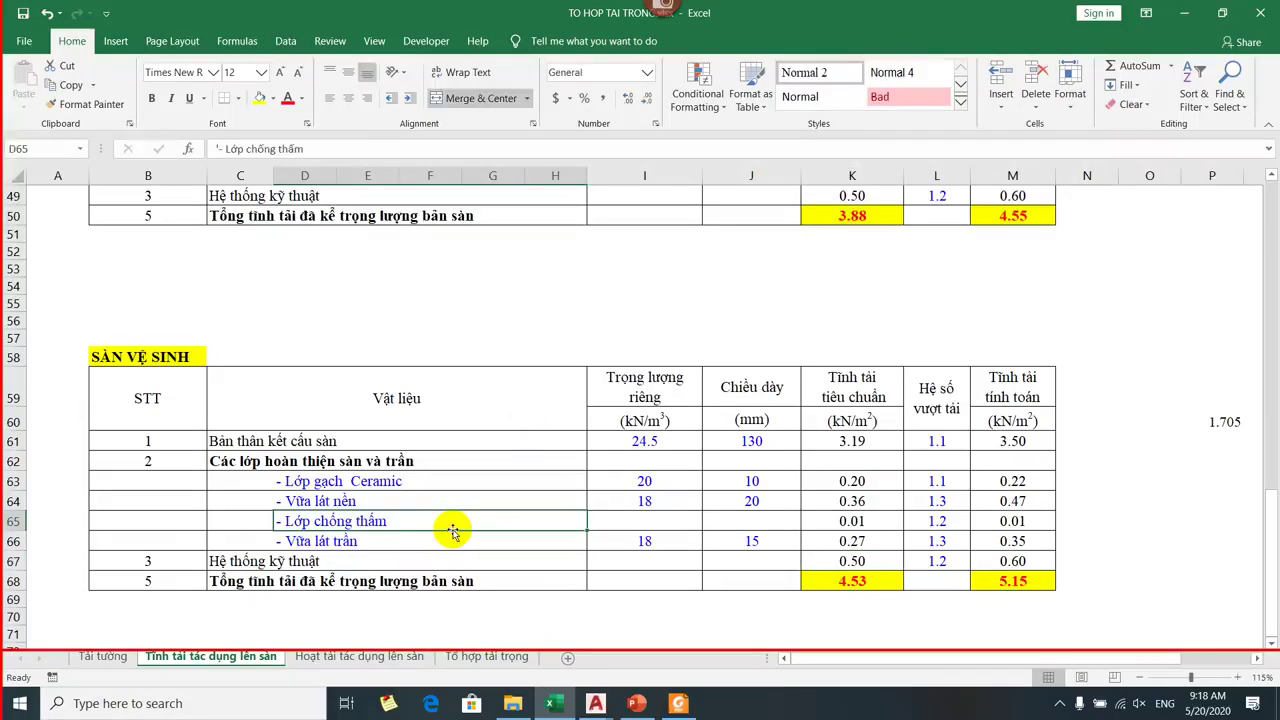
# Examine the toilet floor notes and the 021-022CTKT roof layer notes in AutoCAD, and check the waterproofing layer's standard load in the Excel toilet table.
pyautogui.click(595, 703)
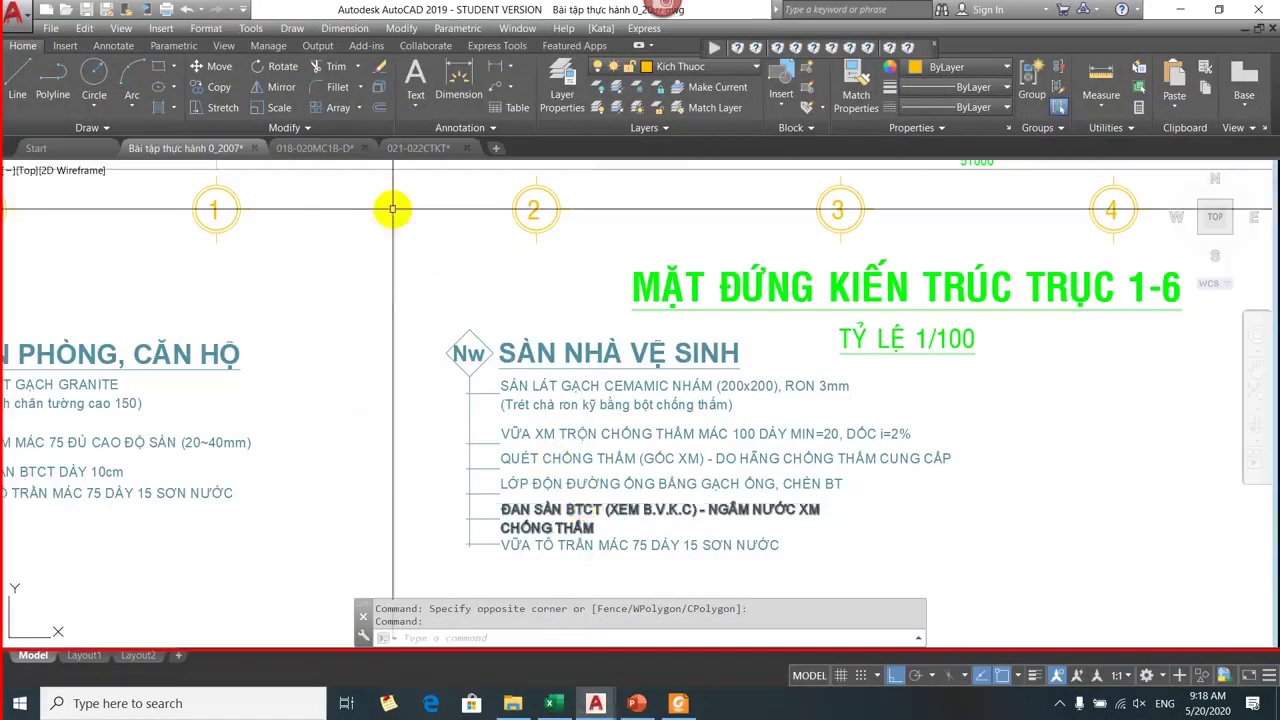
pyautogui.click(405, 149)
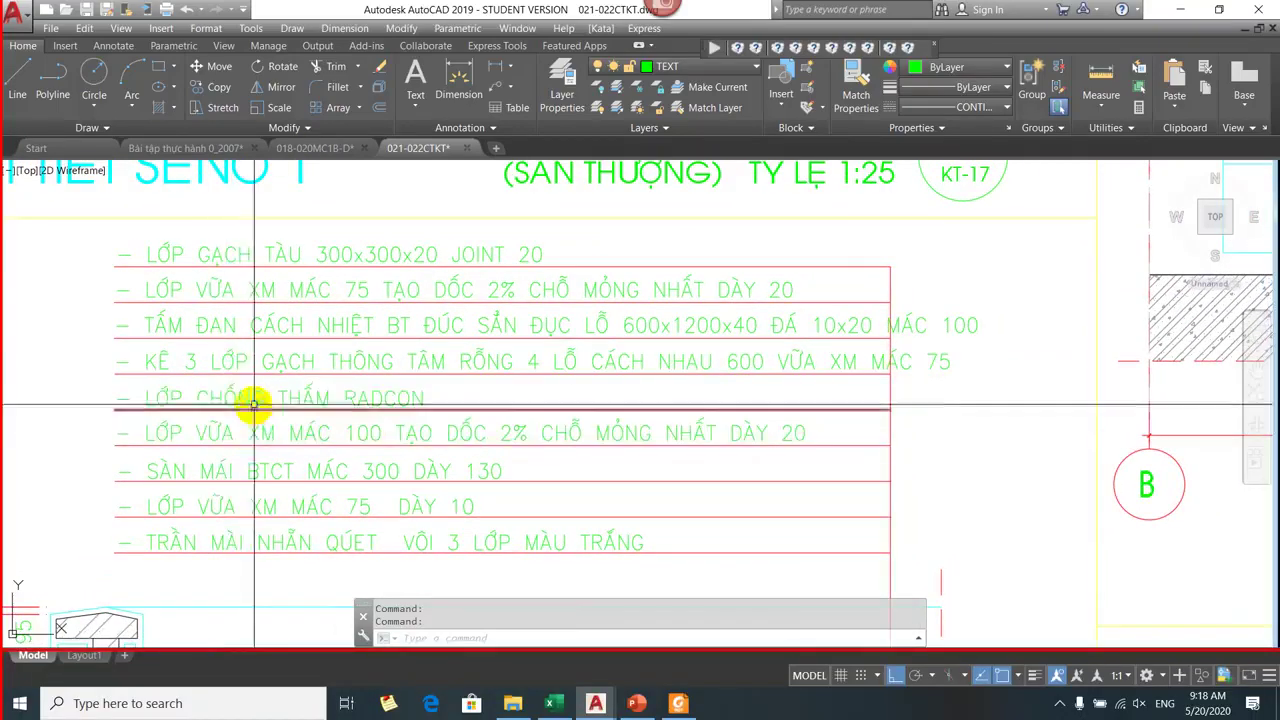
pyautogui.scroll(-3, 270, 400)
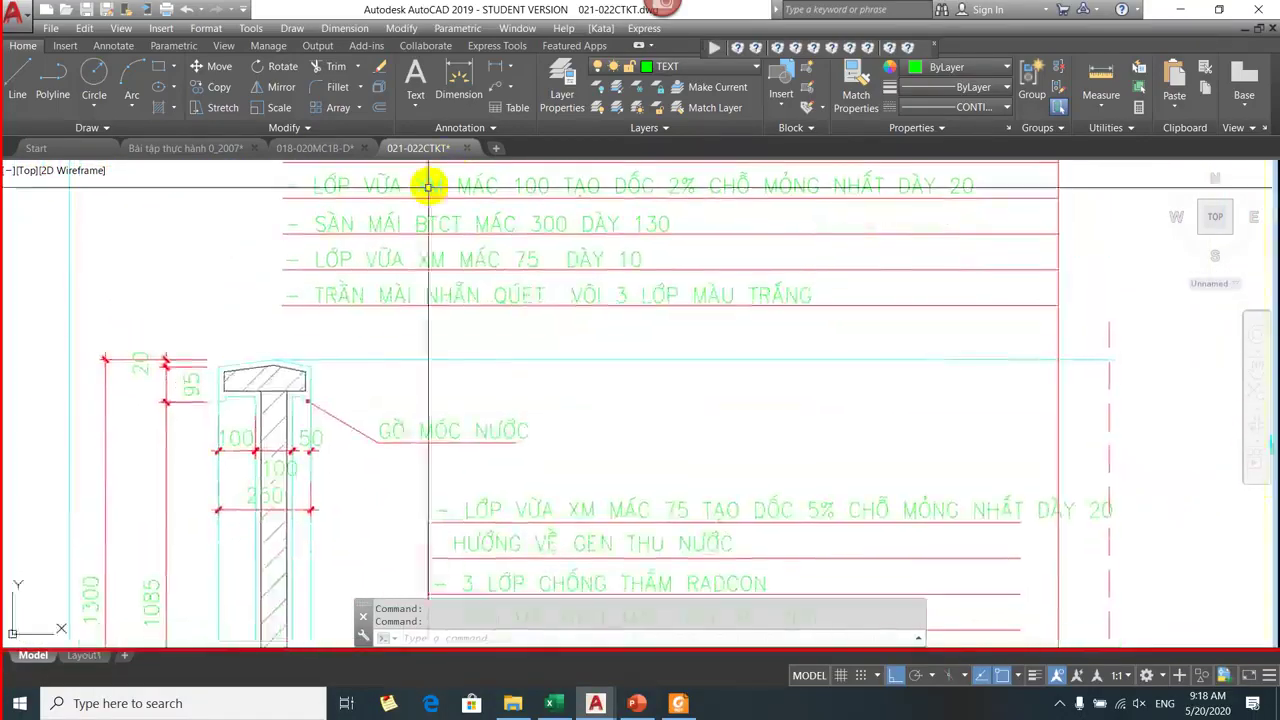
pyautogui.scroll(5, 389, 517)
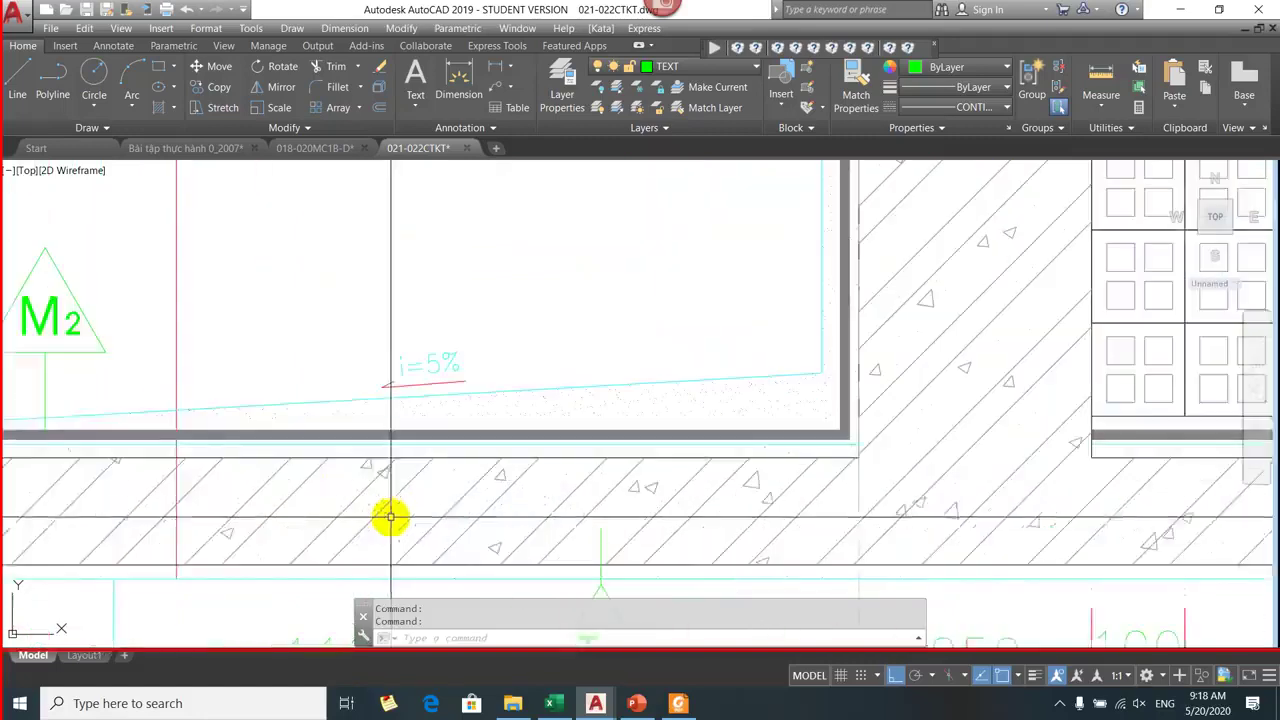
pyautogui.scroll(-4, 371, 449)
pyautogui.scroll(-4, 500, 520)
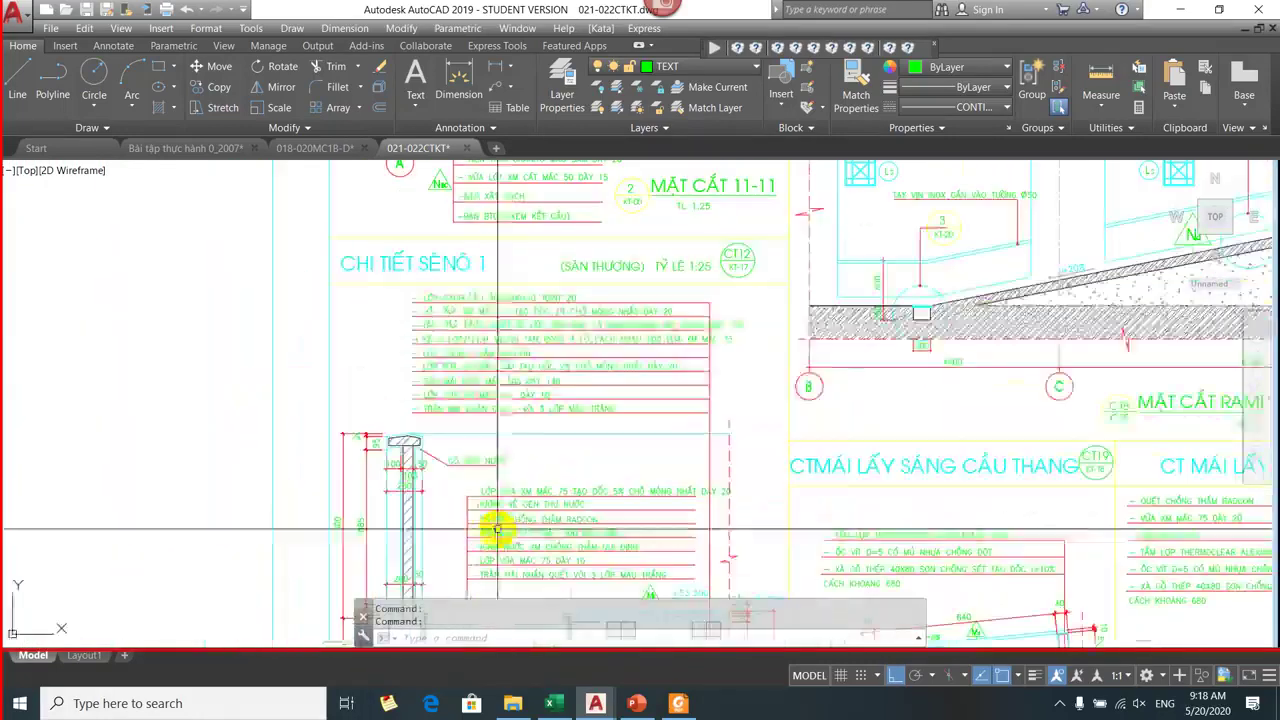
pyautogui.scroll(5, 537, 281)
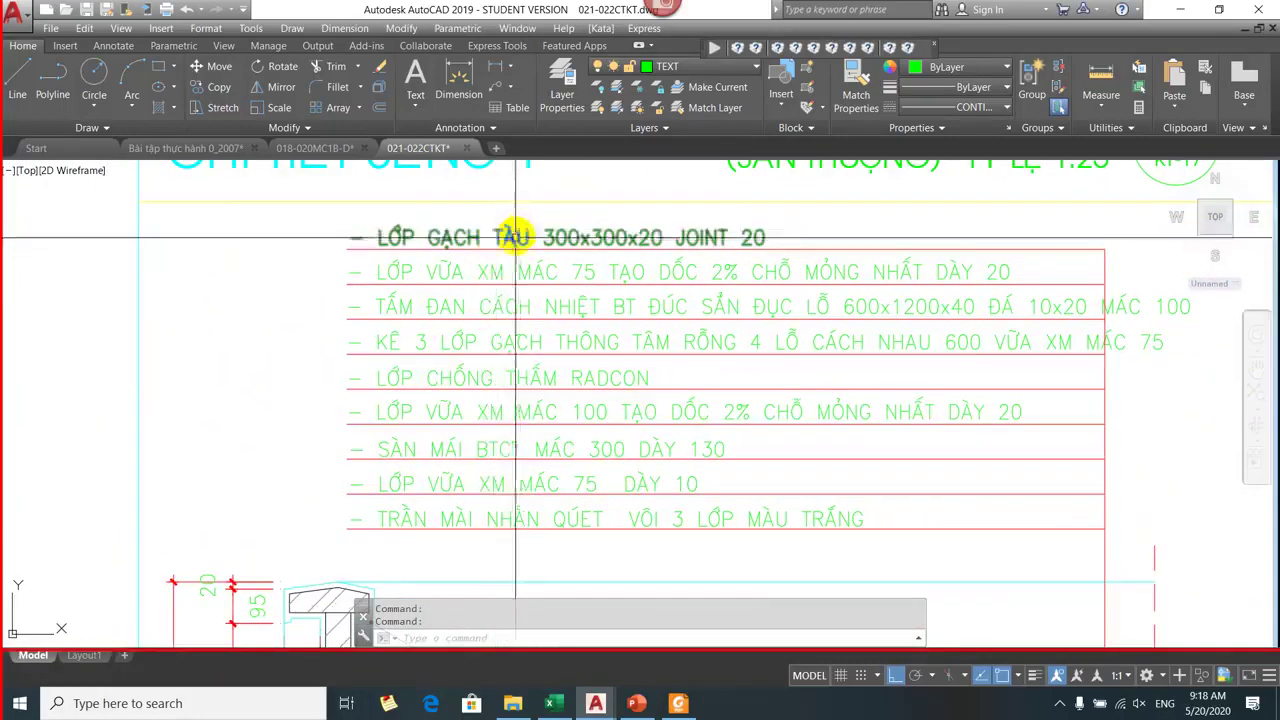
pyautogui.scroll(2, 537, 281)
pyautogui.scroll(-2, 318, 318)
pyautogui.scroll(-2, 318, 318)
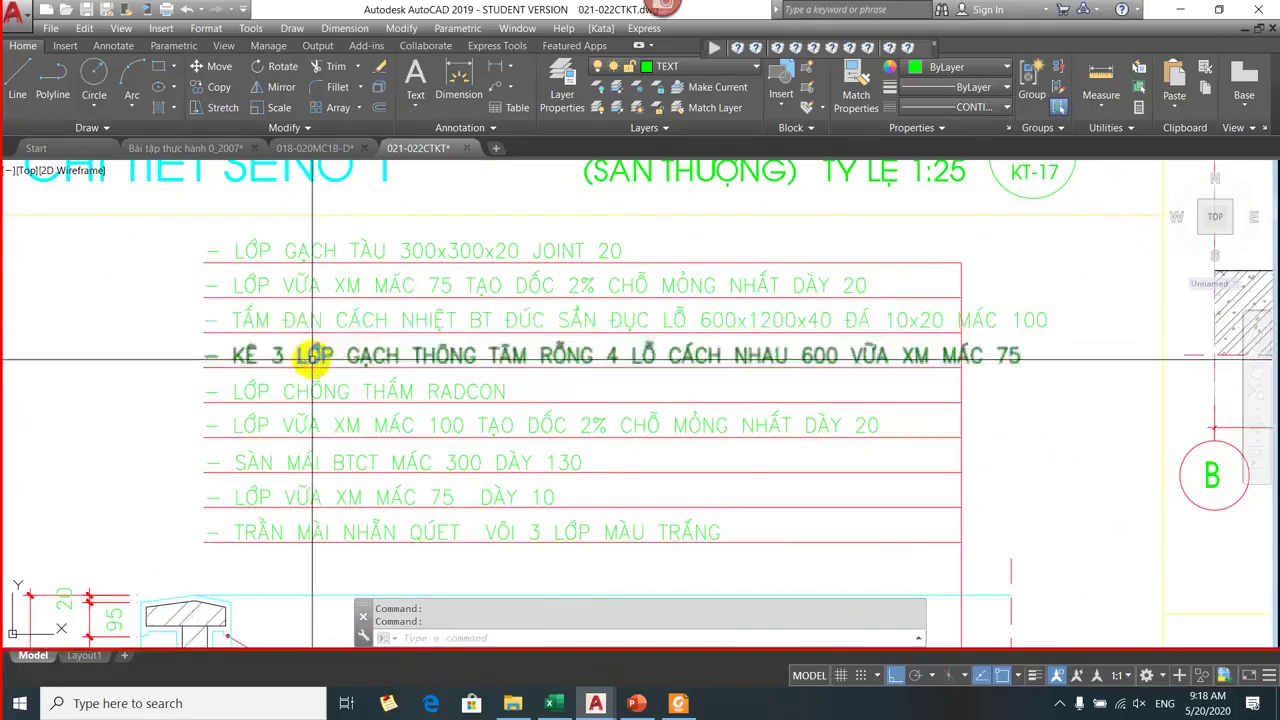
pyautogui.scroll(2, 314, 346)
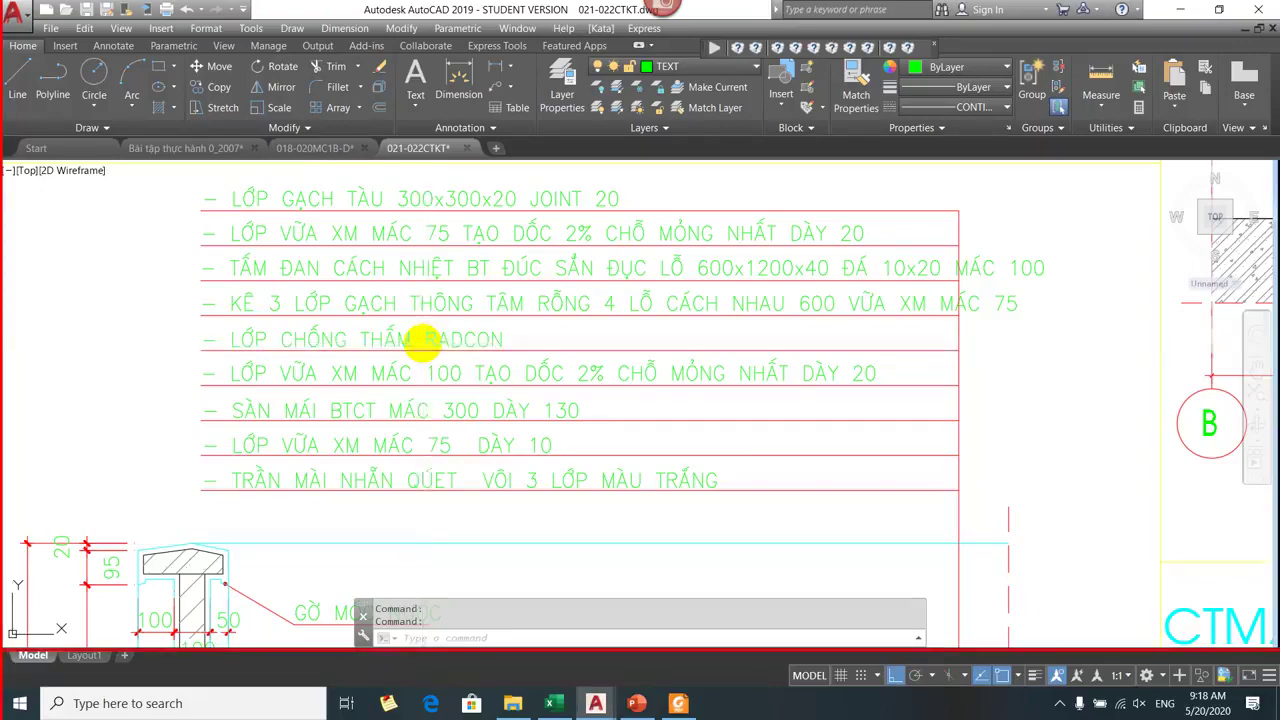
pyautogui.click(549, 703)
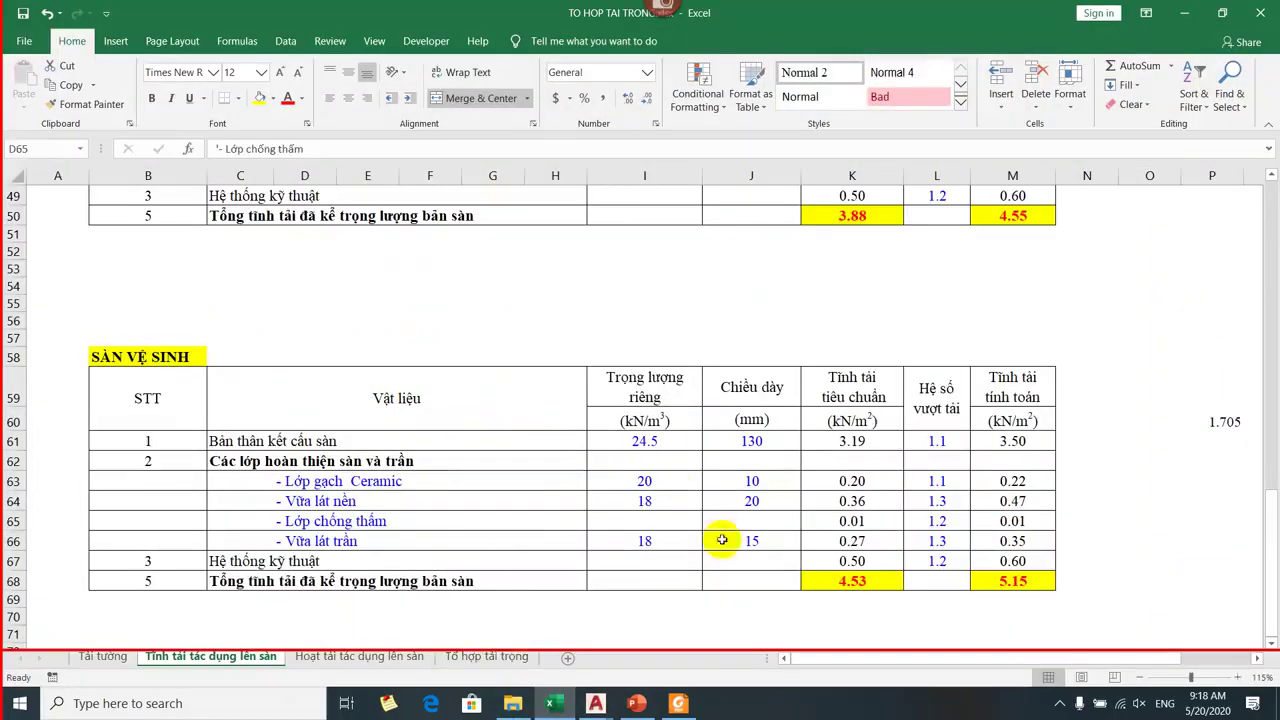
pyautogui.click(858, 527)
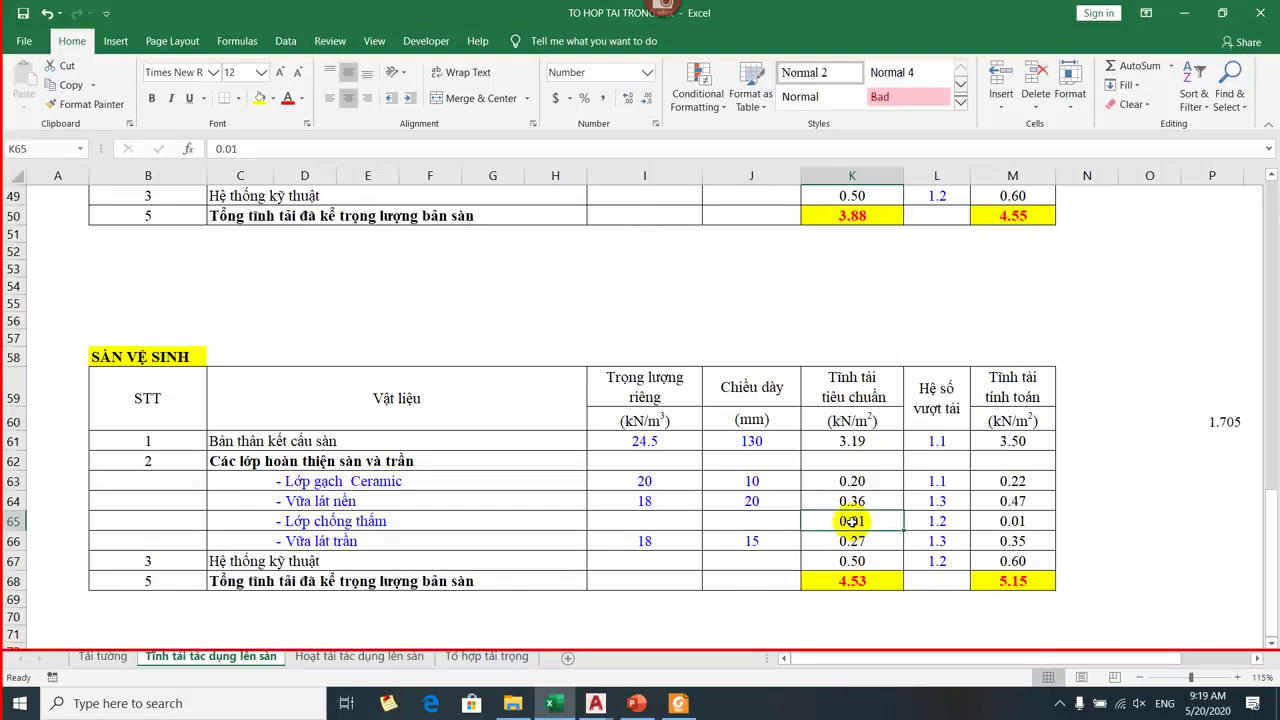
# Check the waterproofing layer's standard load, load factor and design load formula in the SÀN VỆ SINH table.
pyautogui.click(930, 521)
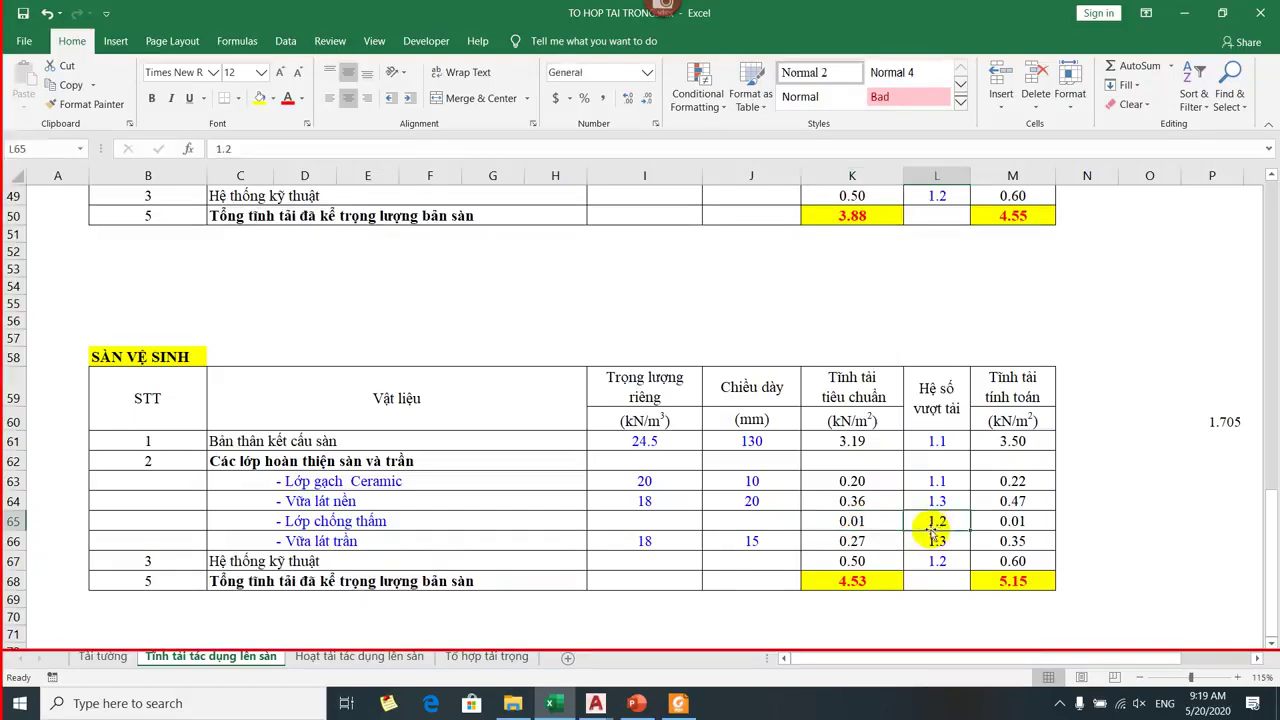
pyautogui.click(1012, 521)
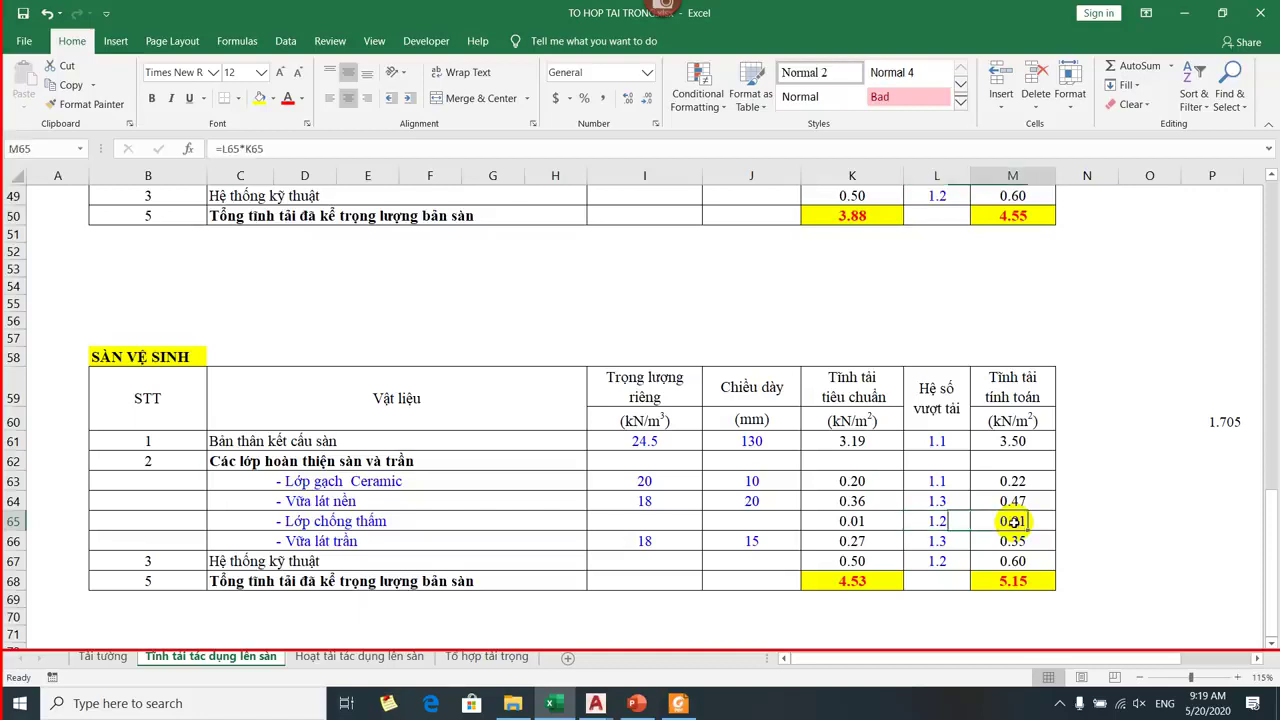
pyautogui.click(948, 520)
pyautogui.click(1012, 521)
pyautogui.click(863, 521)
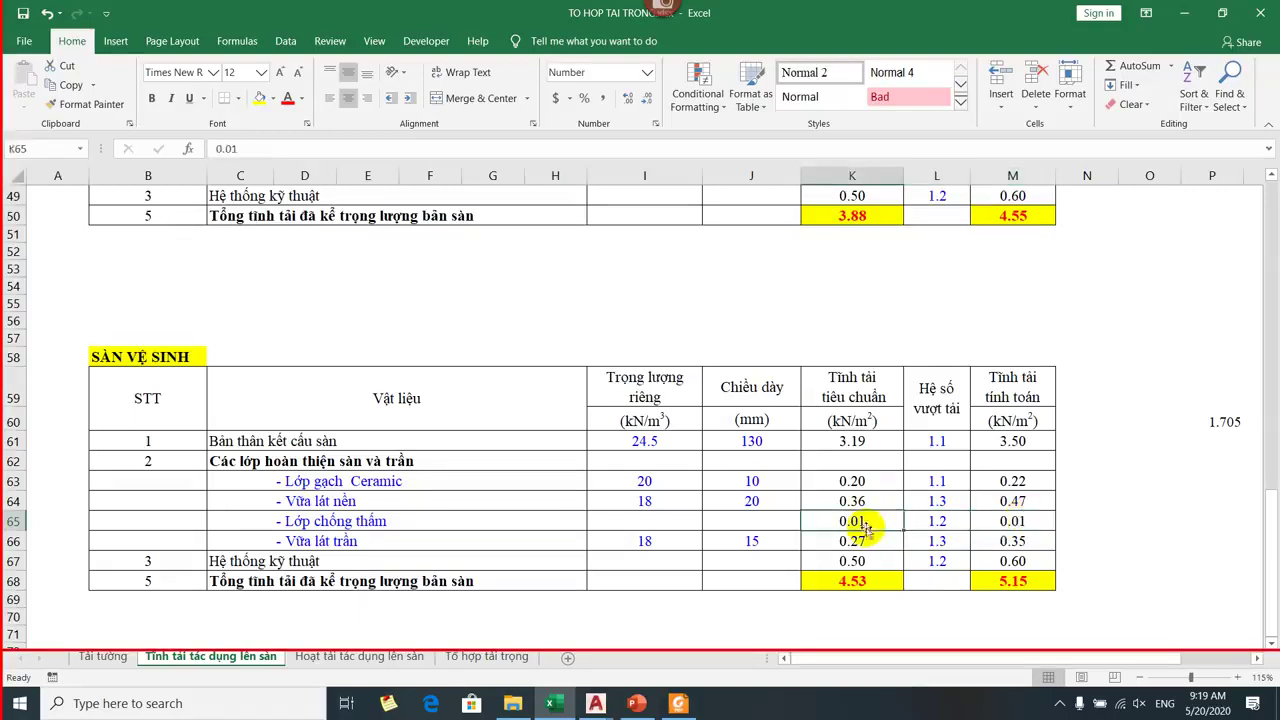
pyautogui.doubleClick(1012, 521)
pyautogui.click(856, 521)
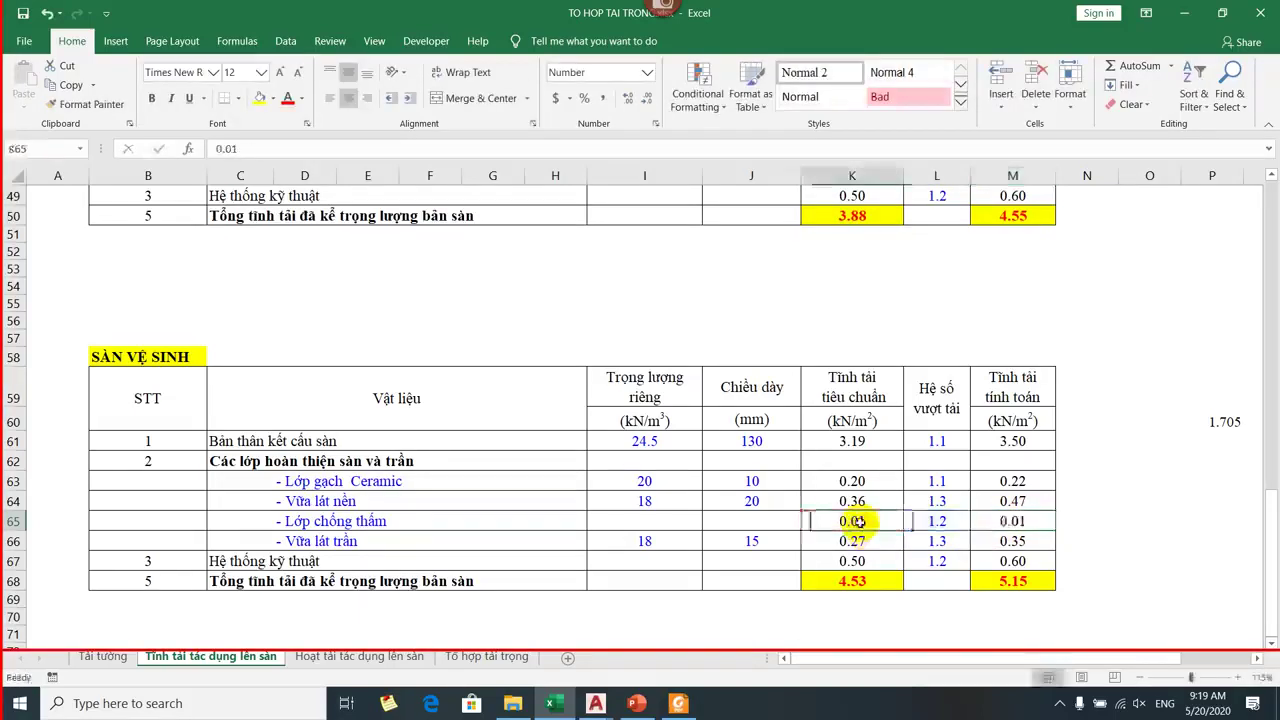
pyautogui.click(989, 516)
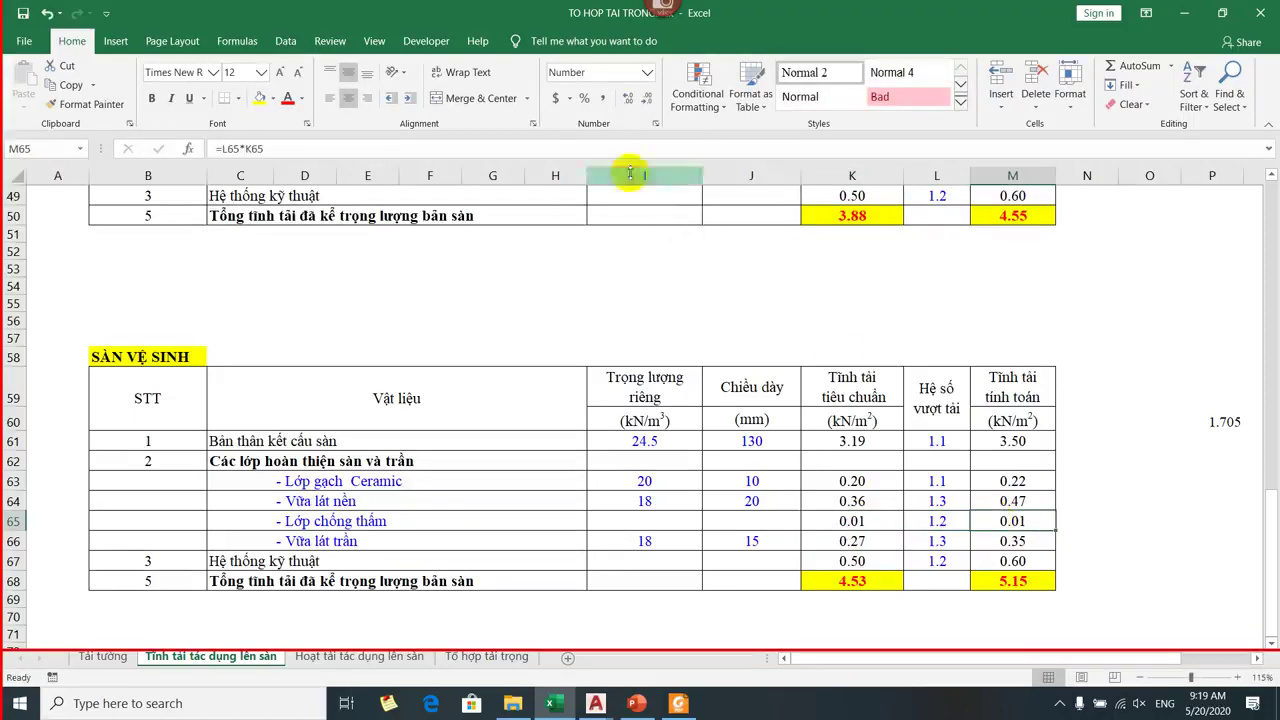
# Try displaying the waterproofing layer's design load with one more decimal place and compare it with the standard load.
pyautogui.click(628, 97)
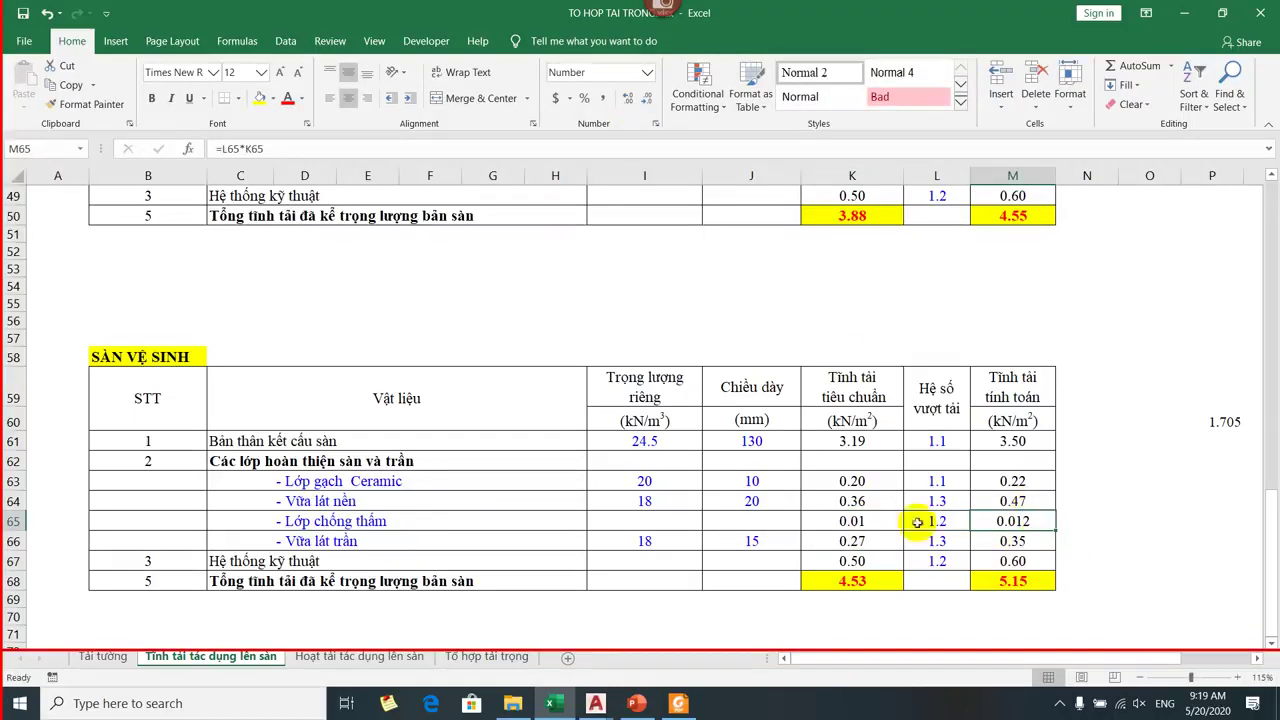
pyautogui.click(860, 525)
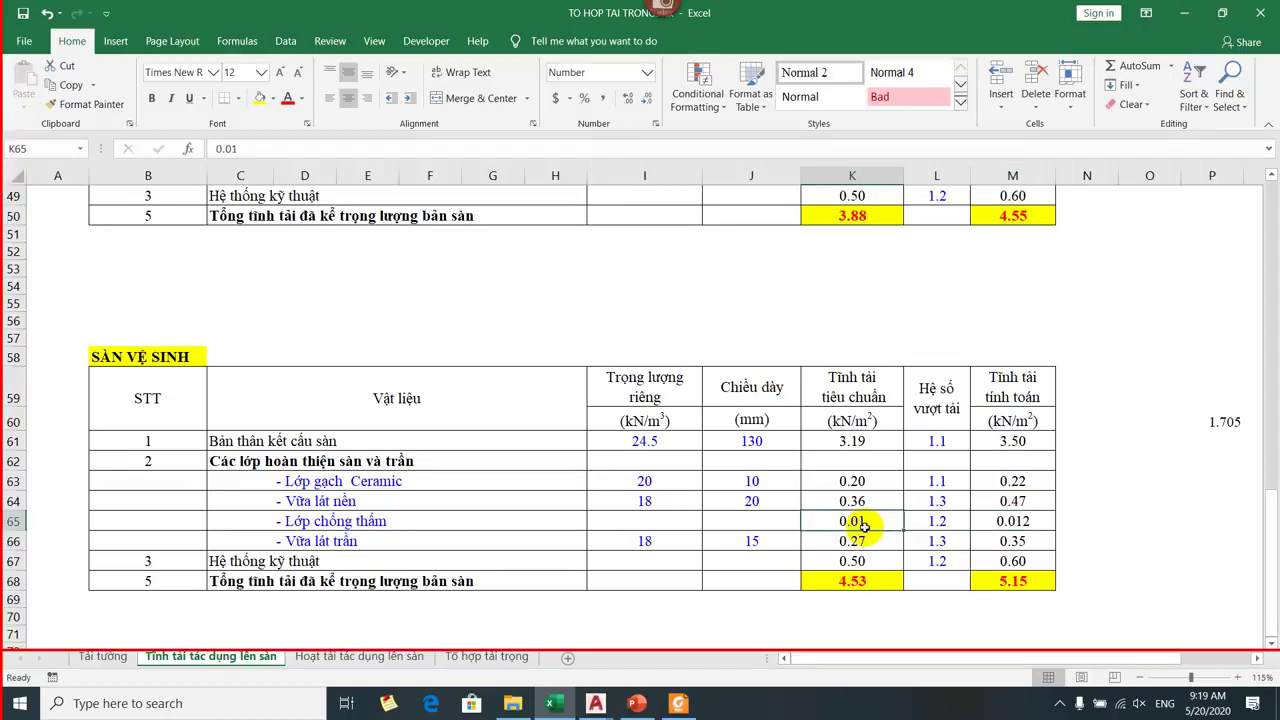
pyautogui.click(1003, 516)
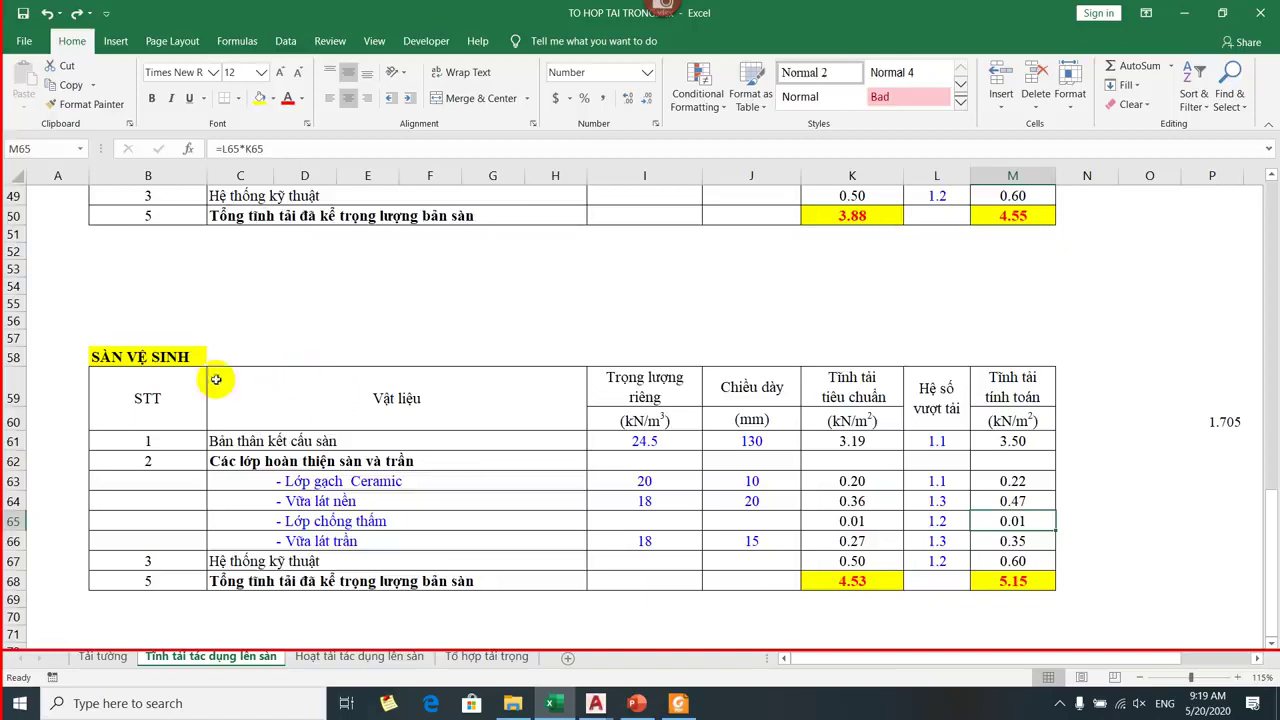
# Review the SÀN VỆ SINH design loads and display the waterproofing layer's design load with three decimal places.
pyautogui.moveTo(209, 377); pyautogui.dragTo(1028, 594)
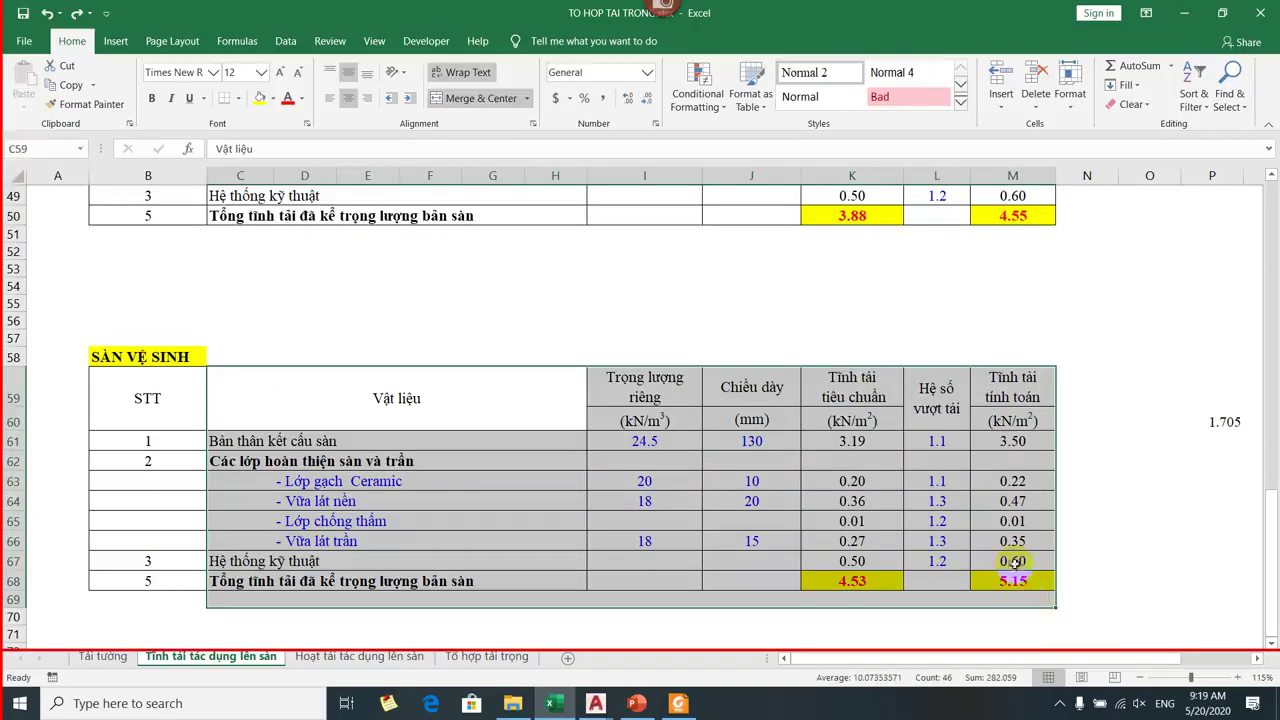
pyautogui.click(1028, 528)
pyautogui.click(935, 521)
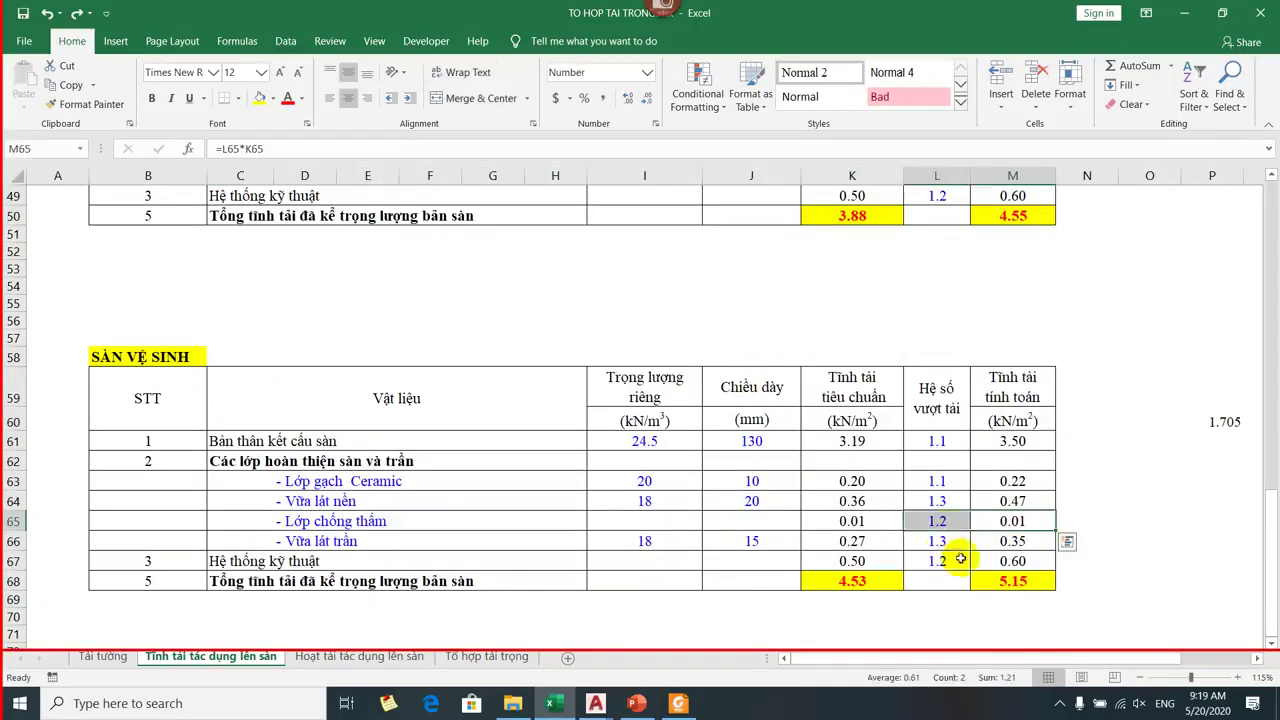
pyautogui.click(1014, 521)
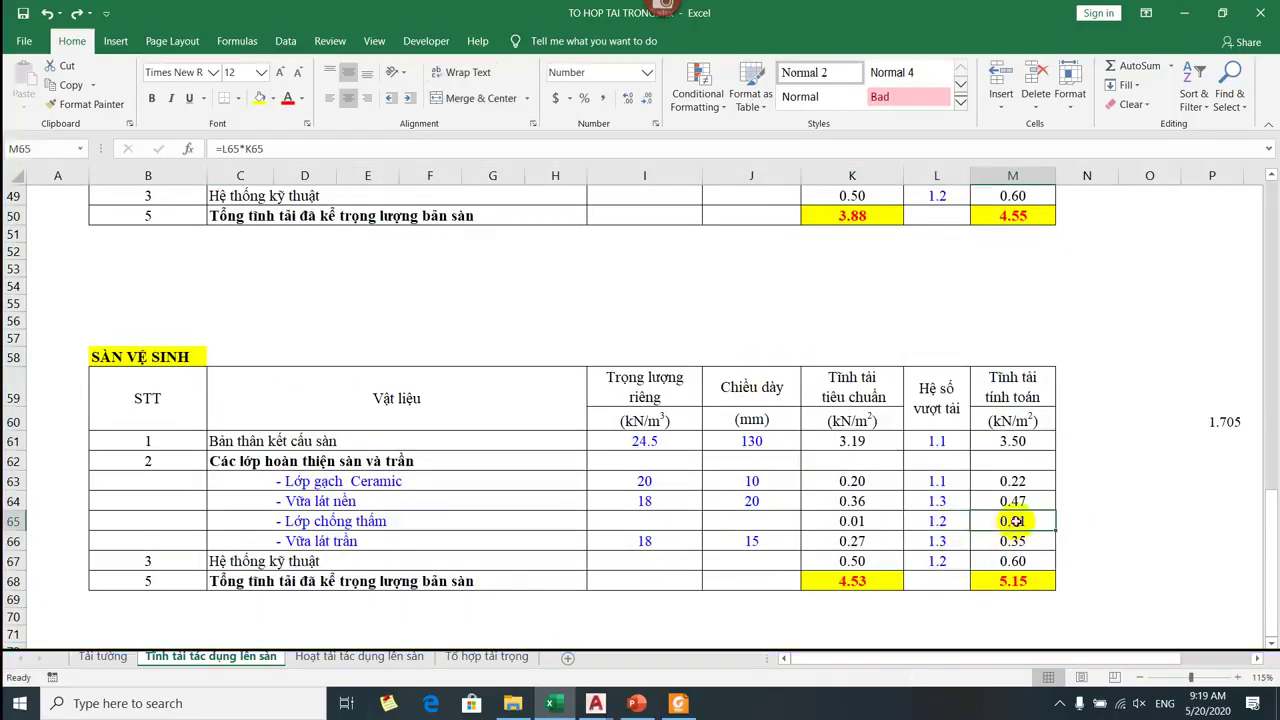
pyautogui.click(849, 521)
pyautogui.click(982, 520)
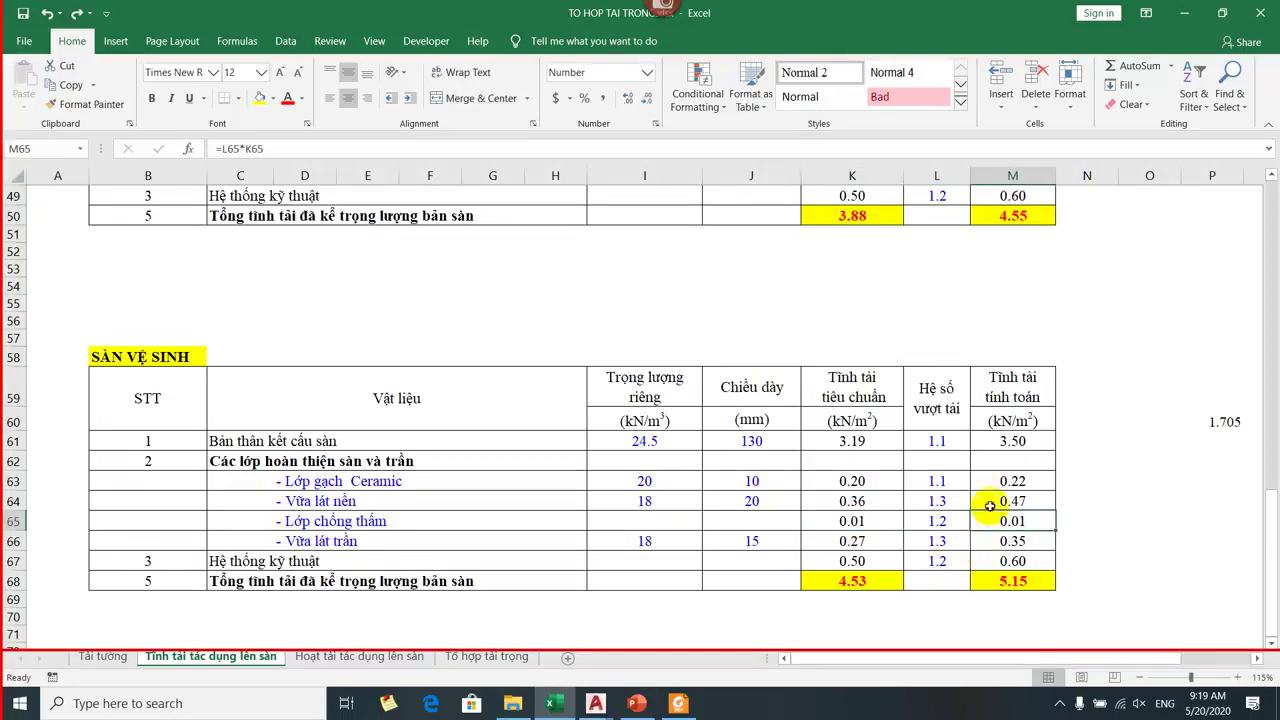
pyautogui.click(989, 506)
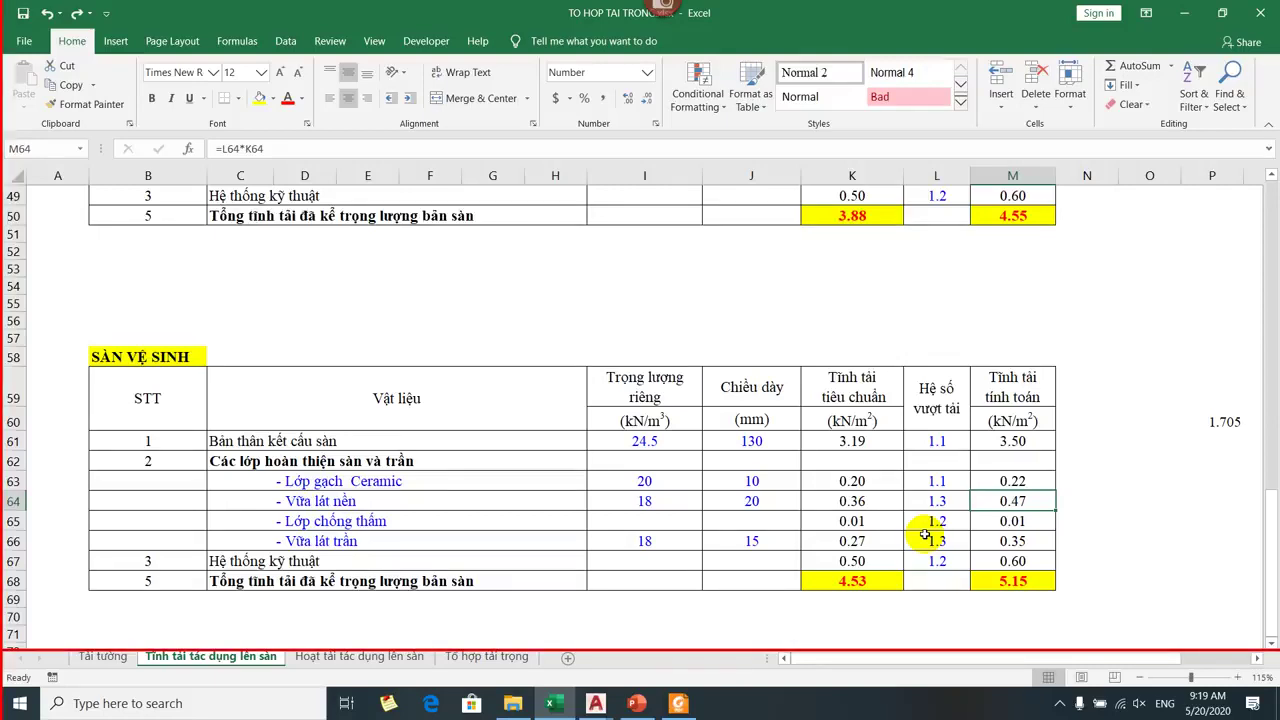
pyautogui.click(1006, 522)
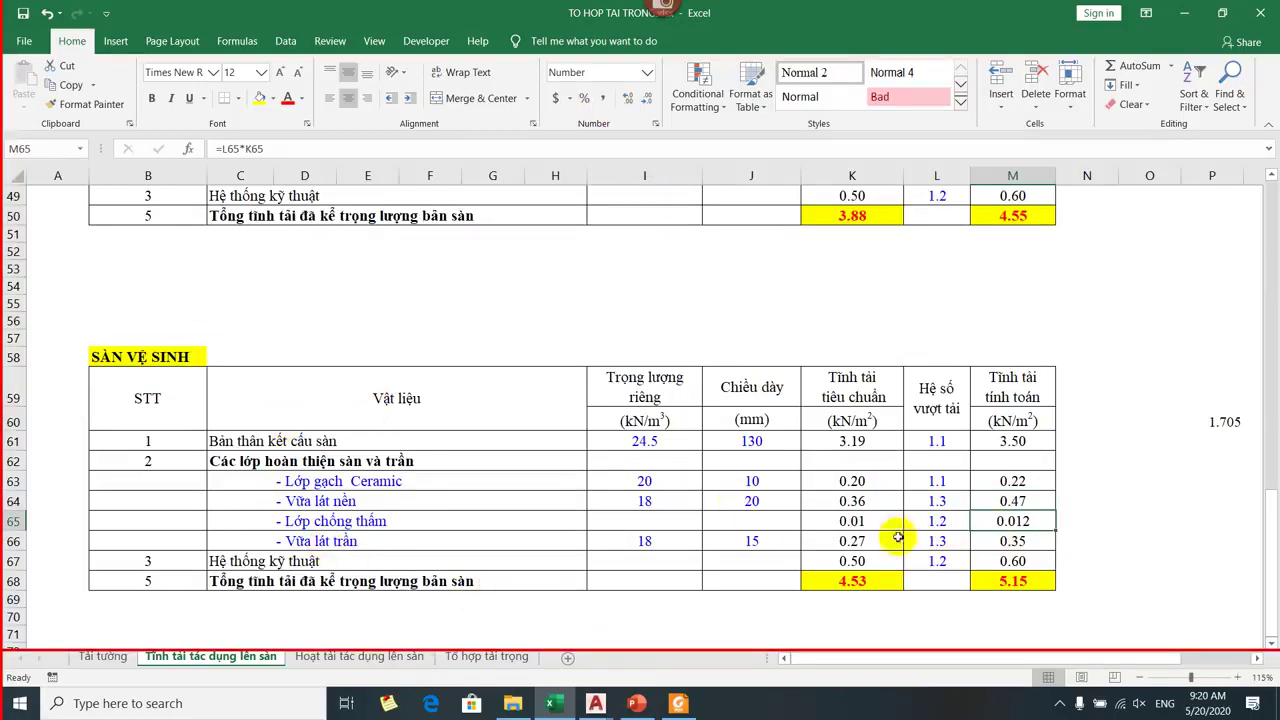
# Check the SUM formulas behind the total standard and design dead loads of the SÀN VỆ SINH table.
pyautogui.click(818, 582)
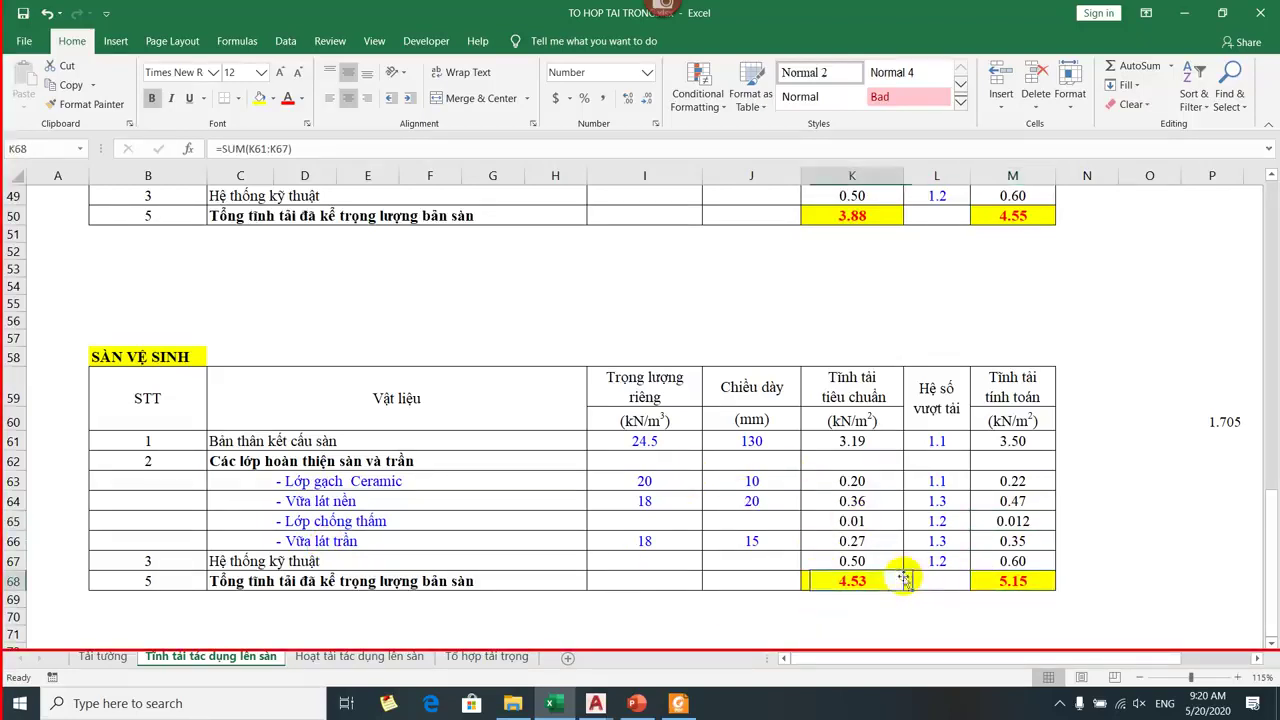
pyautogui.click(1035, 588)
pyautogui.click(893, 590)
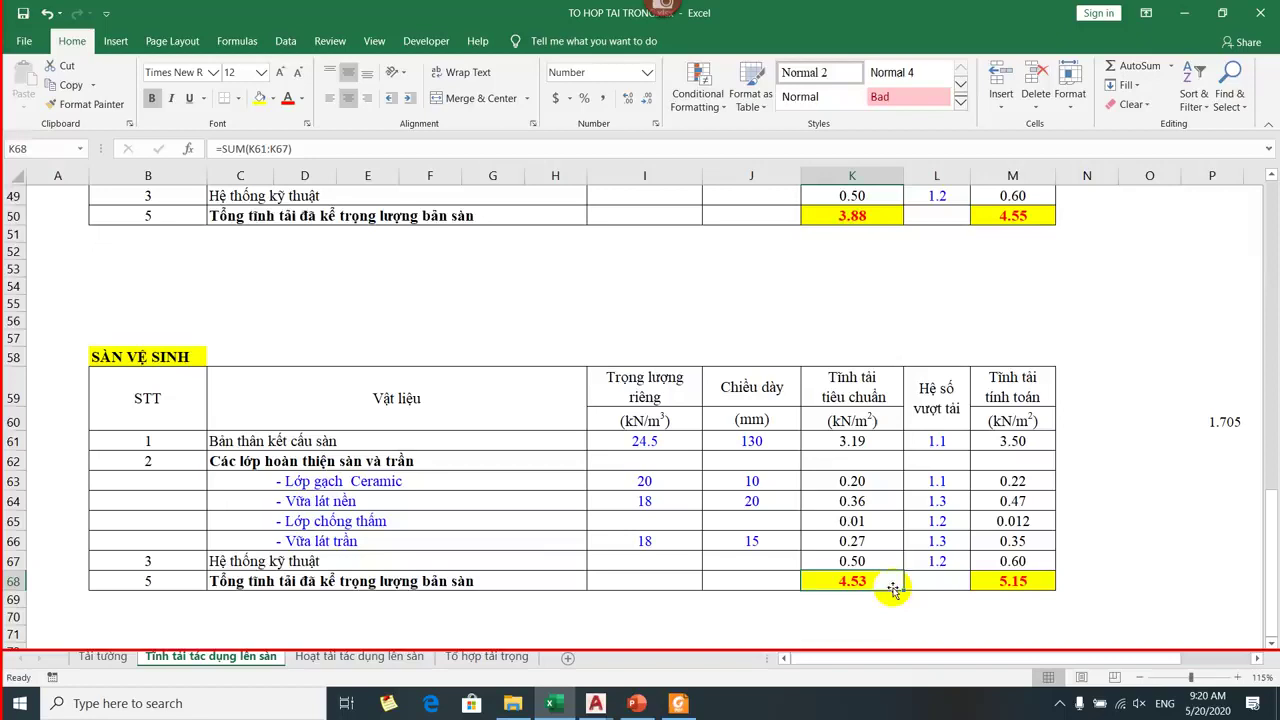
pyautogui.doubleClick(982, 581)
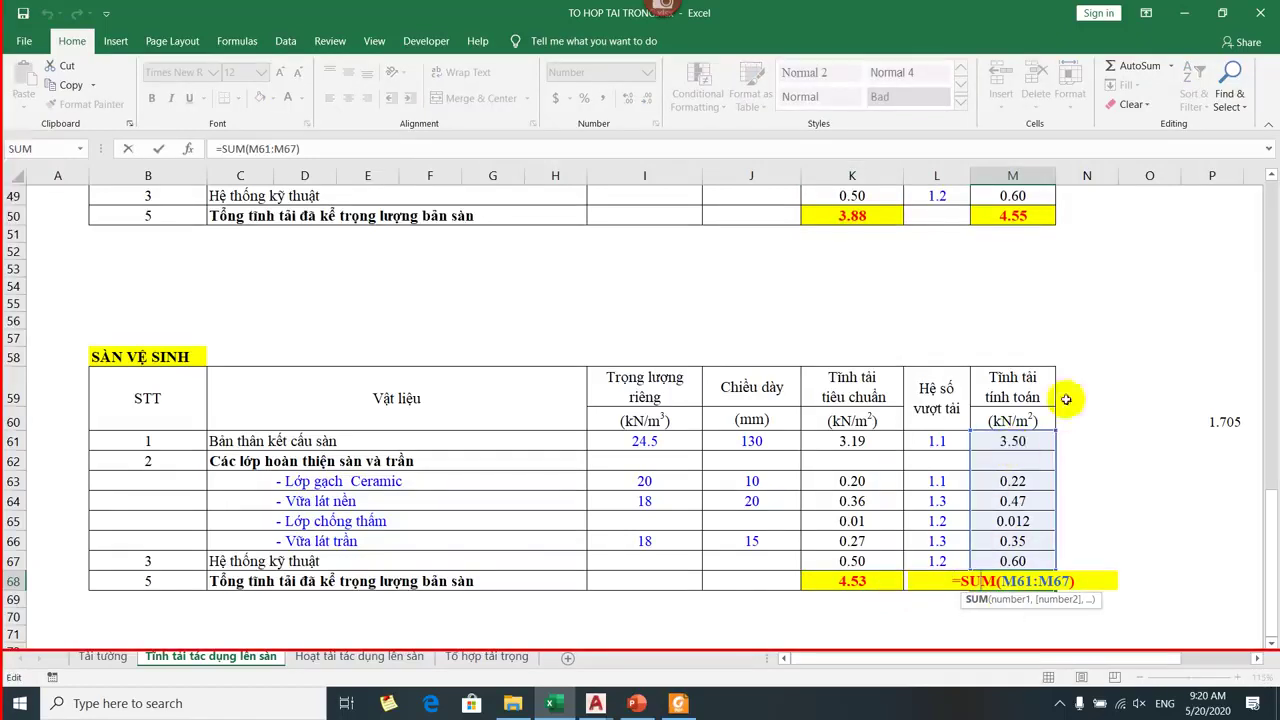
pyautogui.hotkey('ctrl', 'Return')
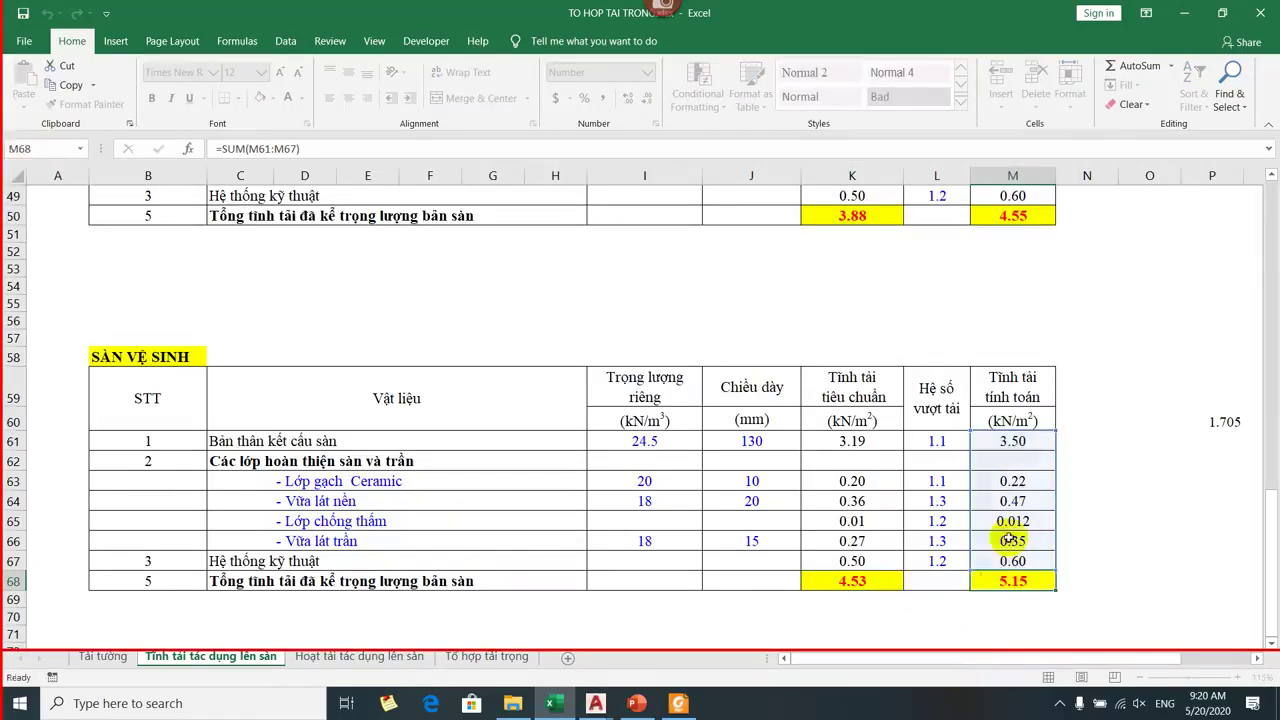
# Save the workbook as TO HOP TAI TRONG.xlsx in the GA63 folder.
pyautogui.click(26, 41)
pyautogui.click(35, 276)
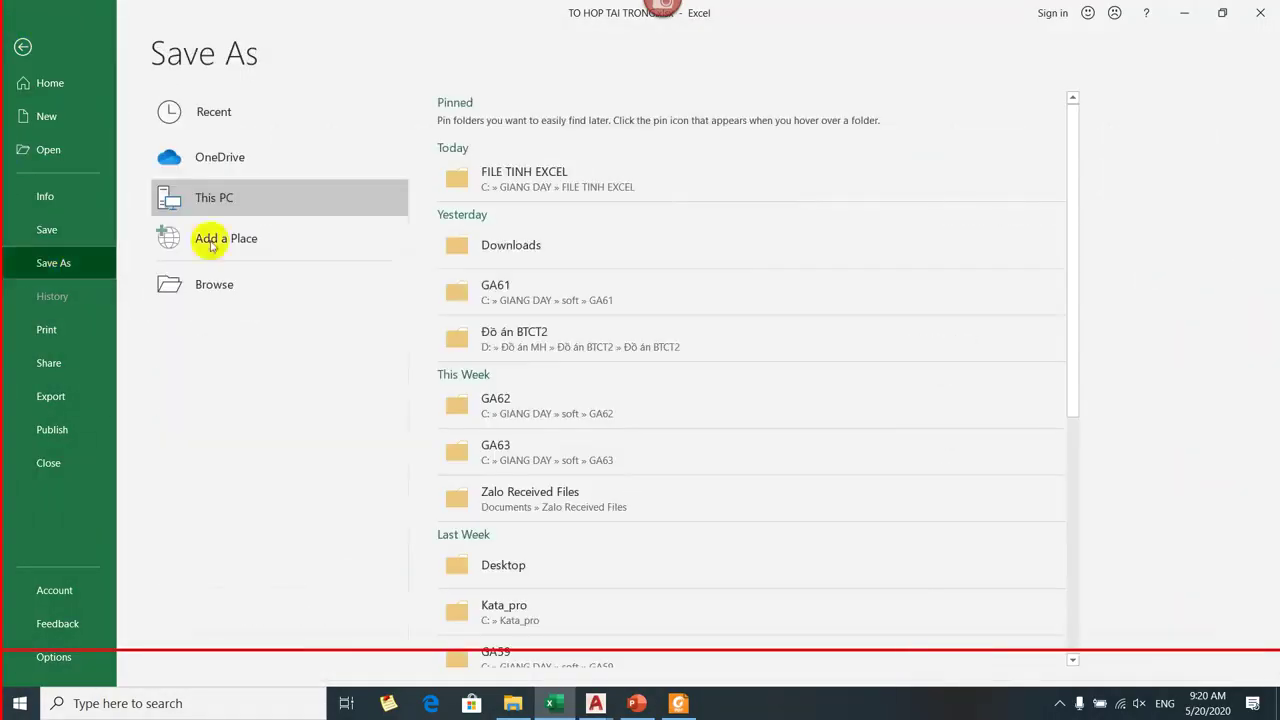
pyautogui.click(529, 446)
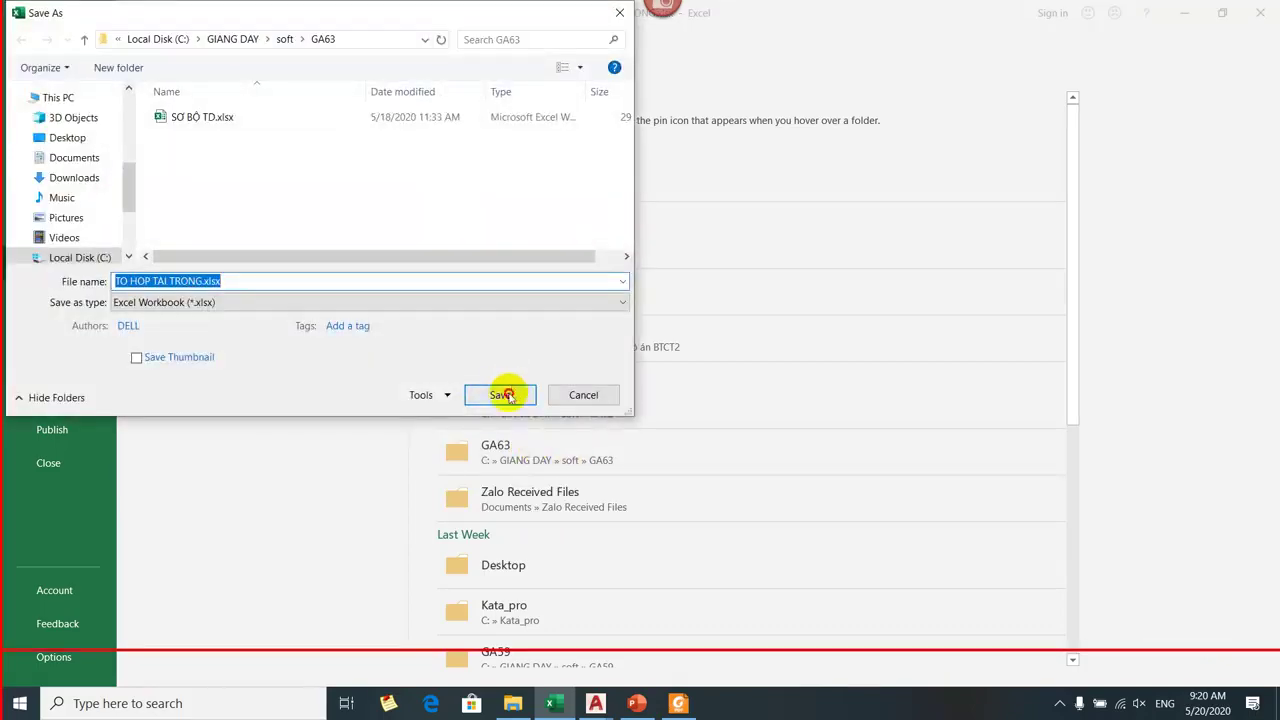
pyautogui.click(503, 395)
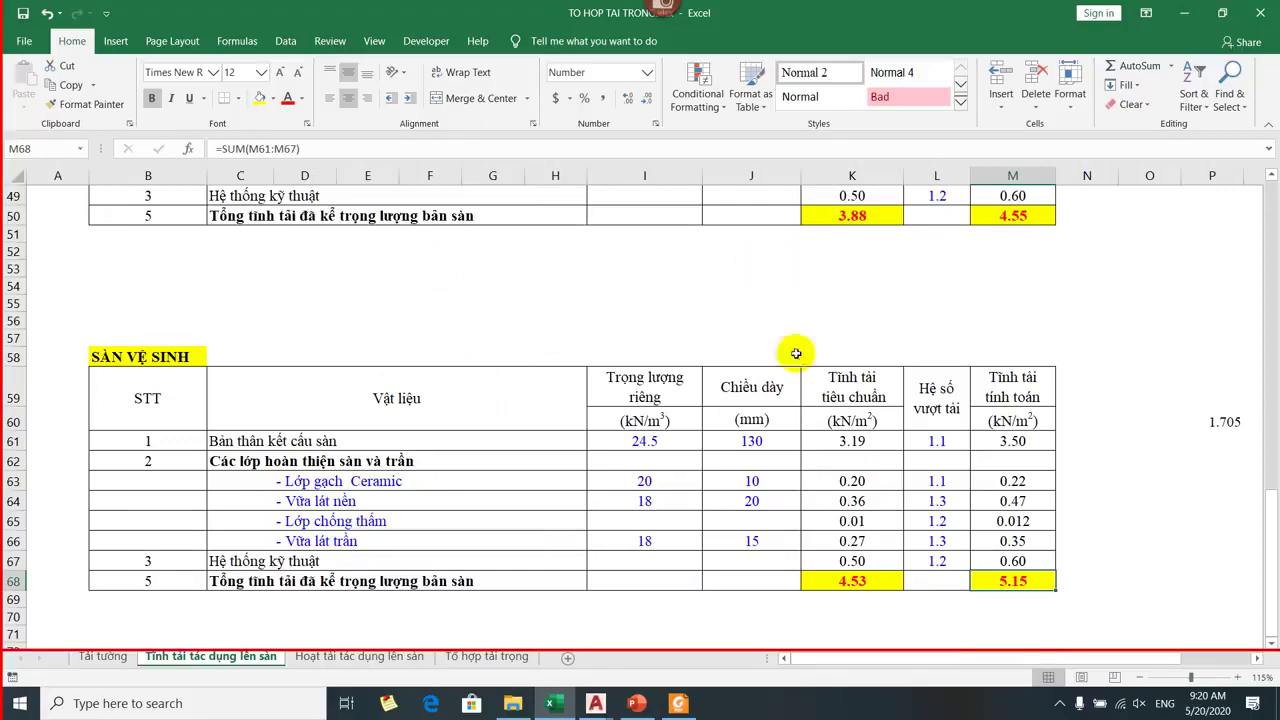
# Switch to PowerPoint, view the wall and technical system loads on slide 5 of Thiết kế sàn, and return to Excel.
pyautogui.click(640, 705)
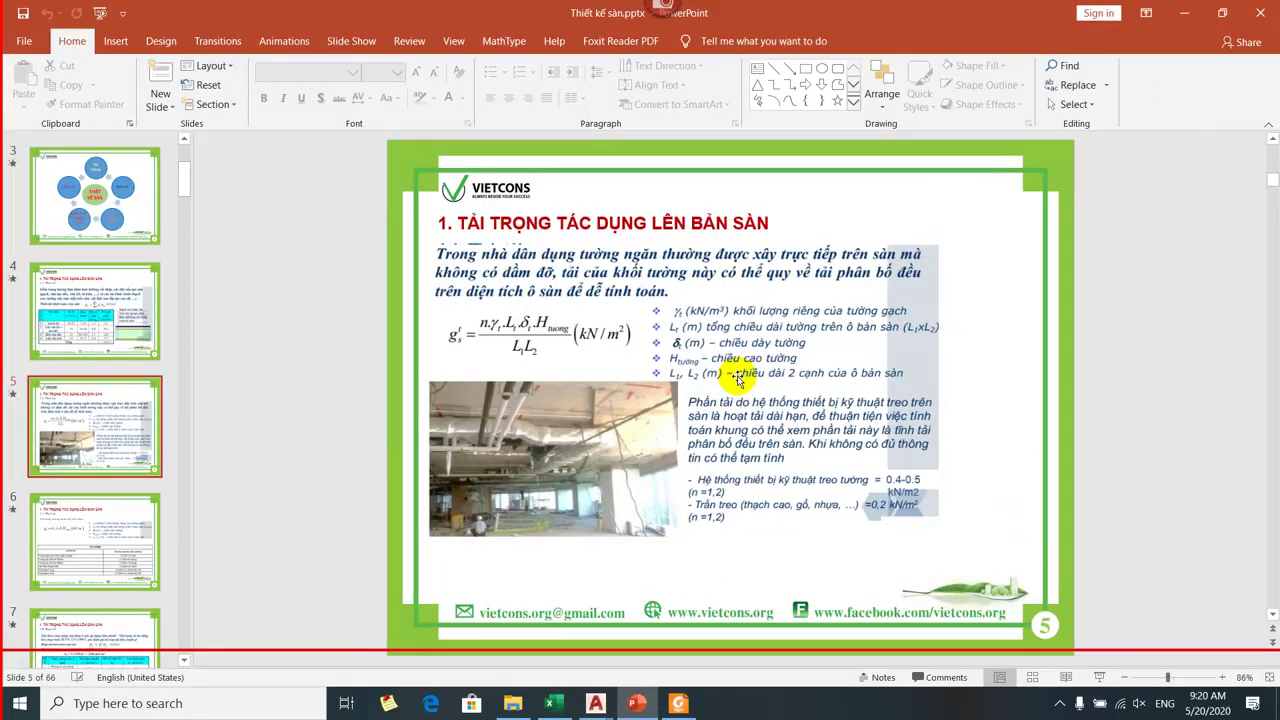
pyautogui.click(615, 410)
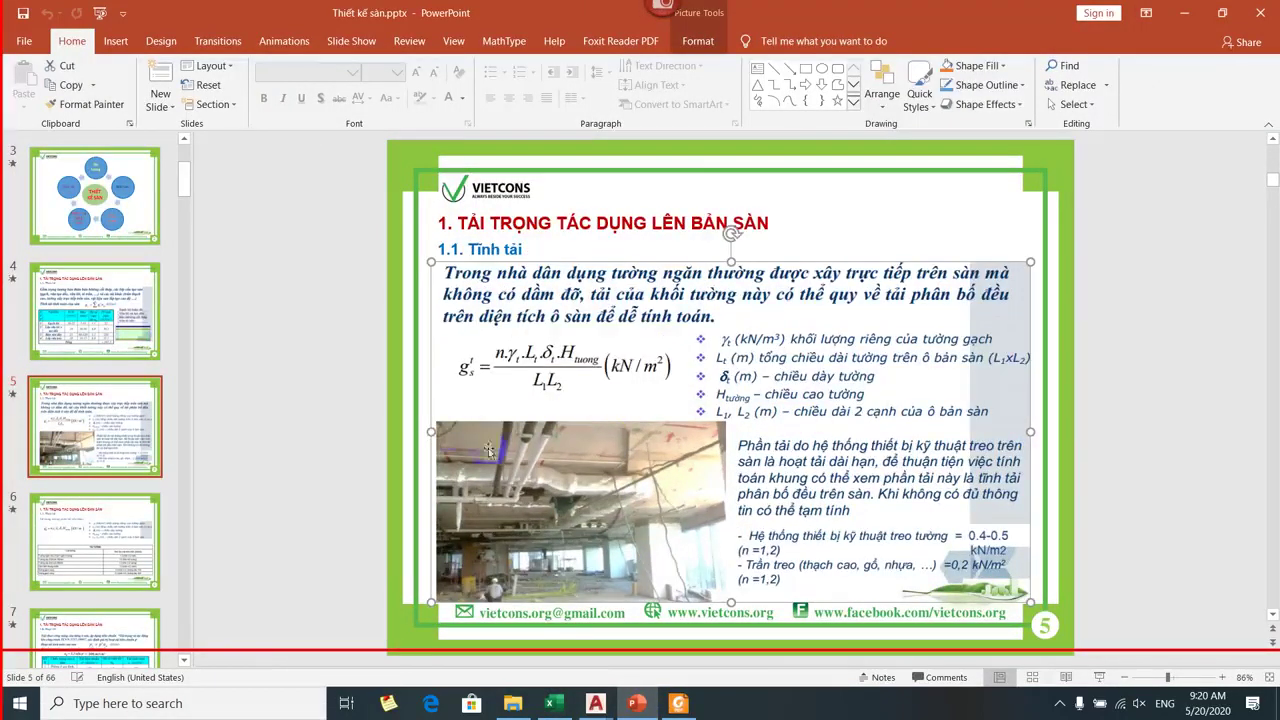
pyautogui.hotkey('alt', 'Tab')
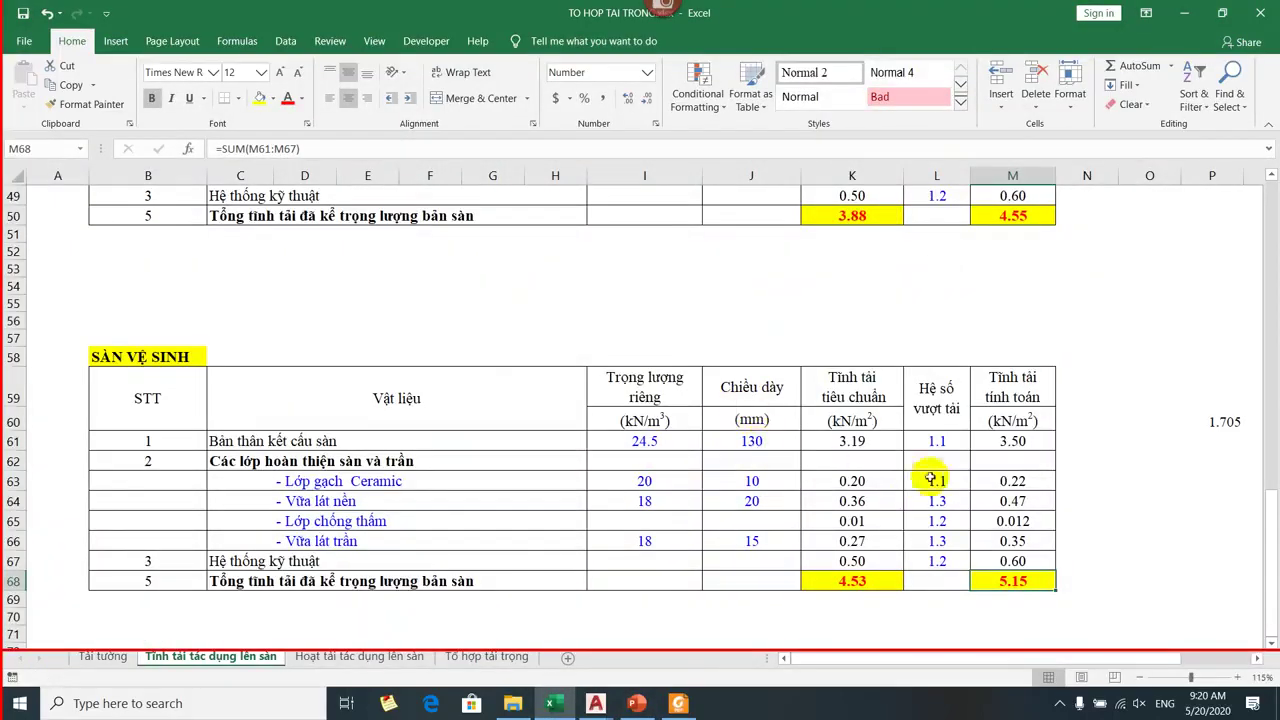
# Examine the slab self-weight design load and the finishing and technical system design loads in the SÀN VỆ SINH table.
pyautogui.moveTo(1012, 441); pyautogui.dragTo(1013, 540)
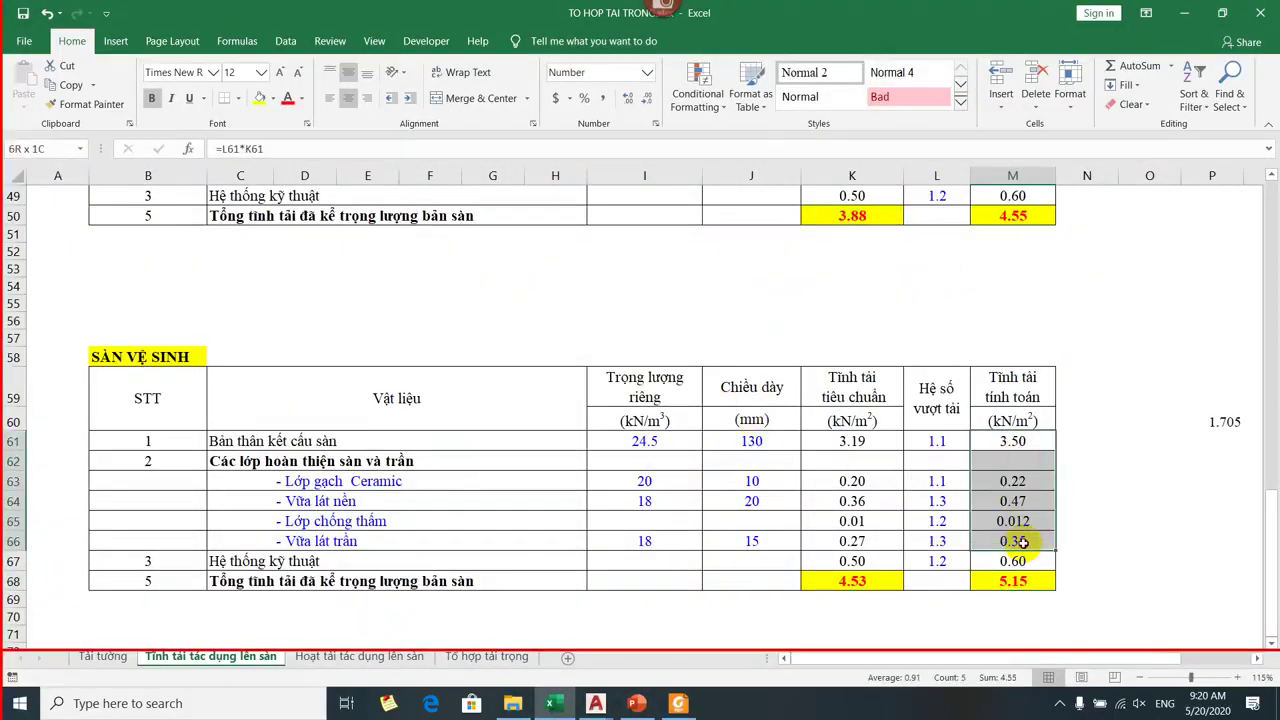
pyautogui.click(1010, 438)
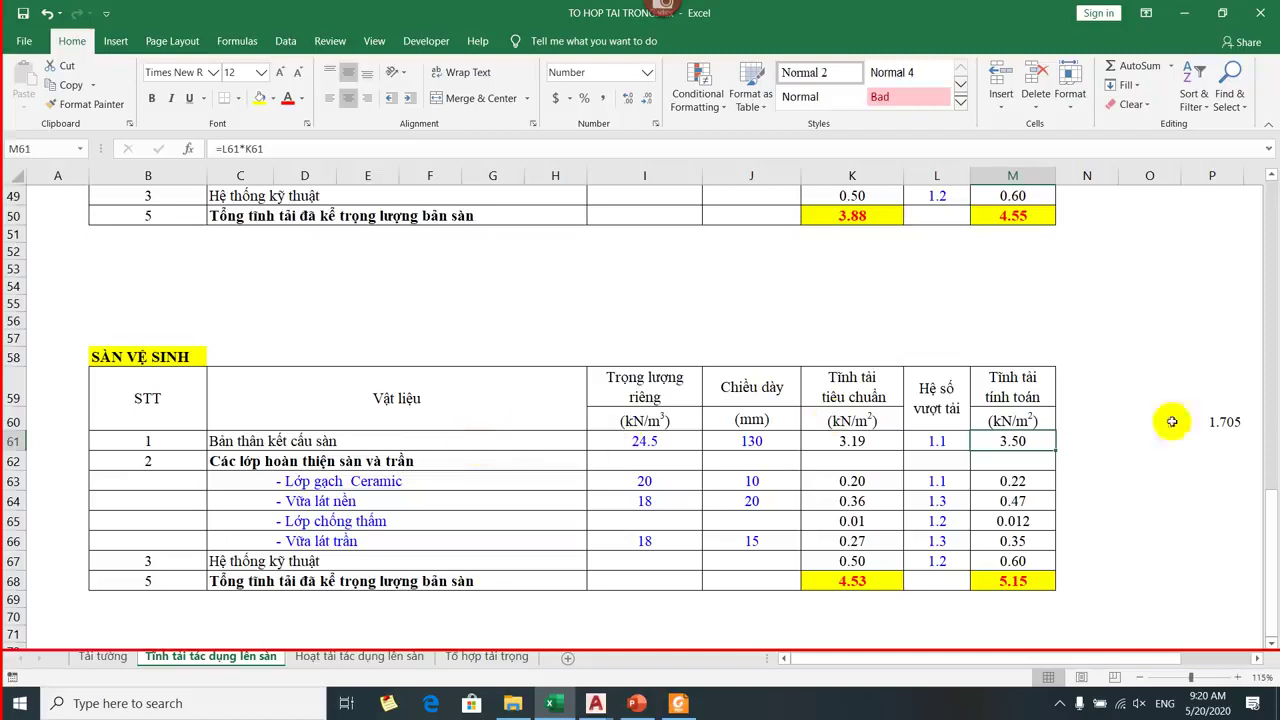
pyautogui.moveTo(1004, 483); pyautogui.dragTo(1005, 565)
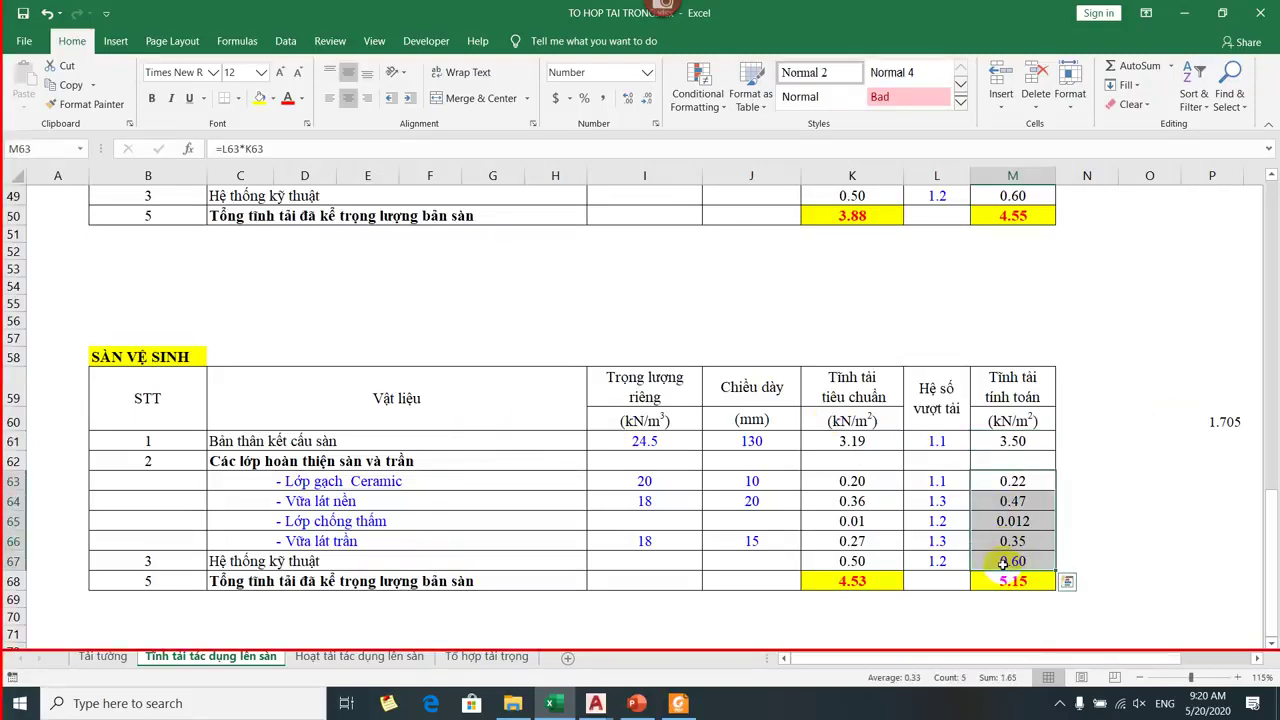
# In cell N63, add up the toilet floor's design loads without slab self-weight using =M63+M64+M65+M66+M67.
pyautogui.click(1097, 487)
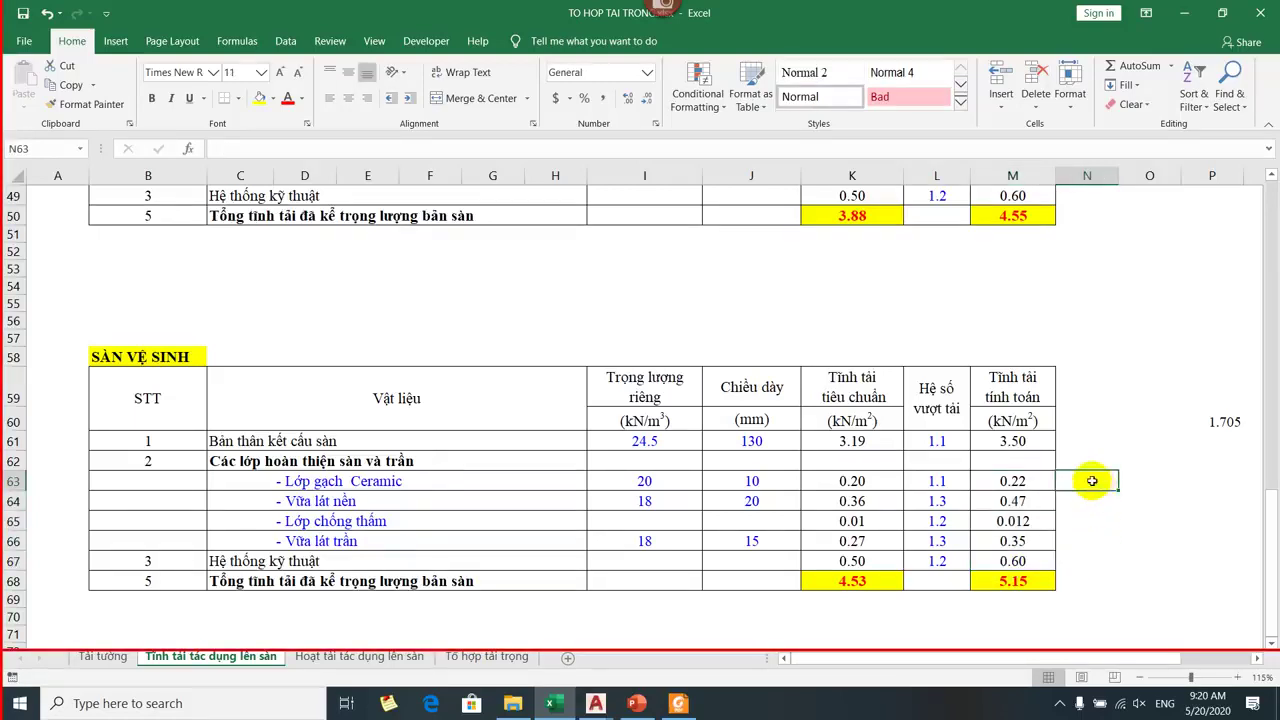
pyautogui.write('=')
pyautogui.click(1012, 481)
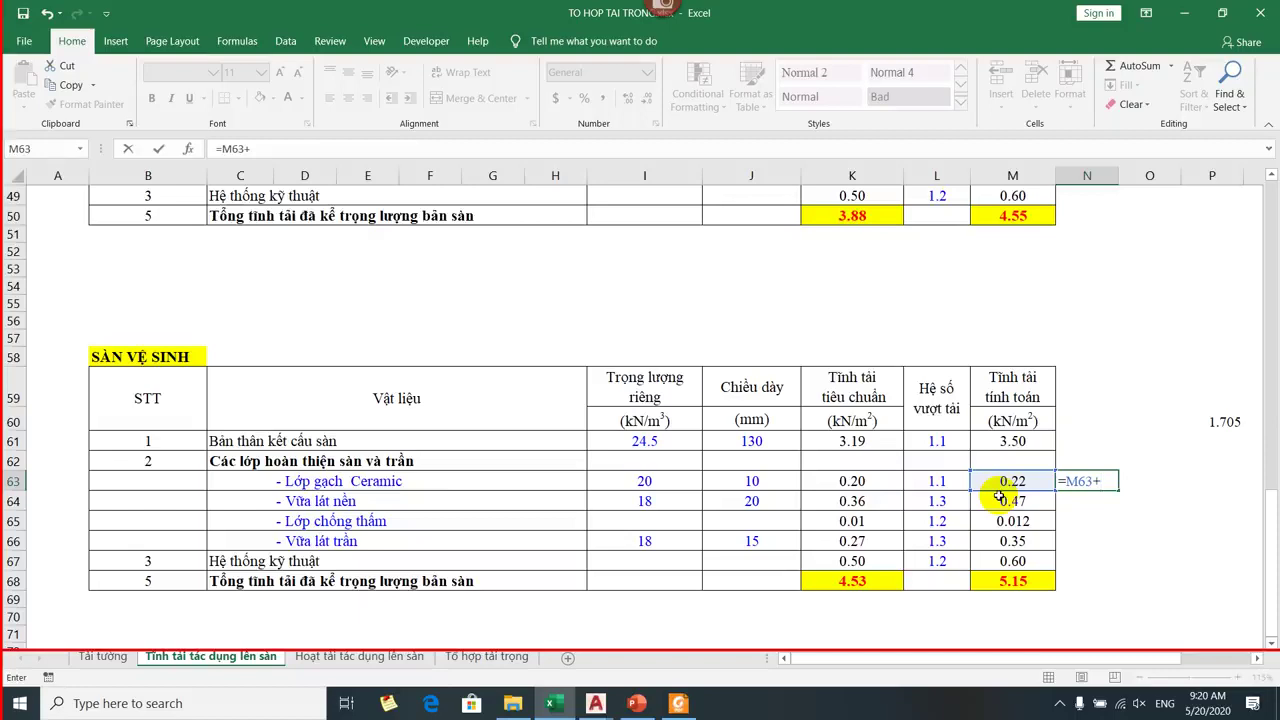
pyautogui.click(999, 497)
pyautogui.write('+')
pyautogui.click(1017, 521)
pyautogui.write('+')
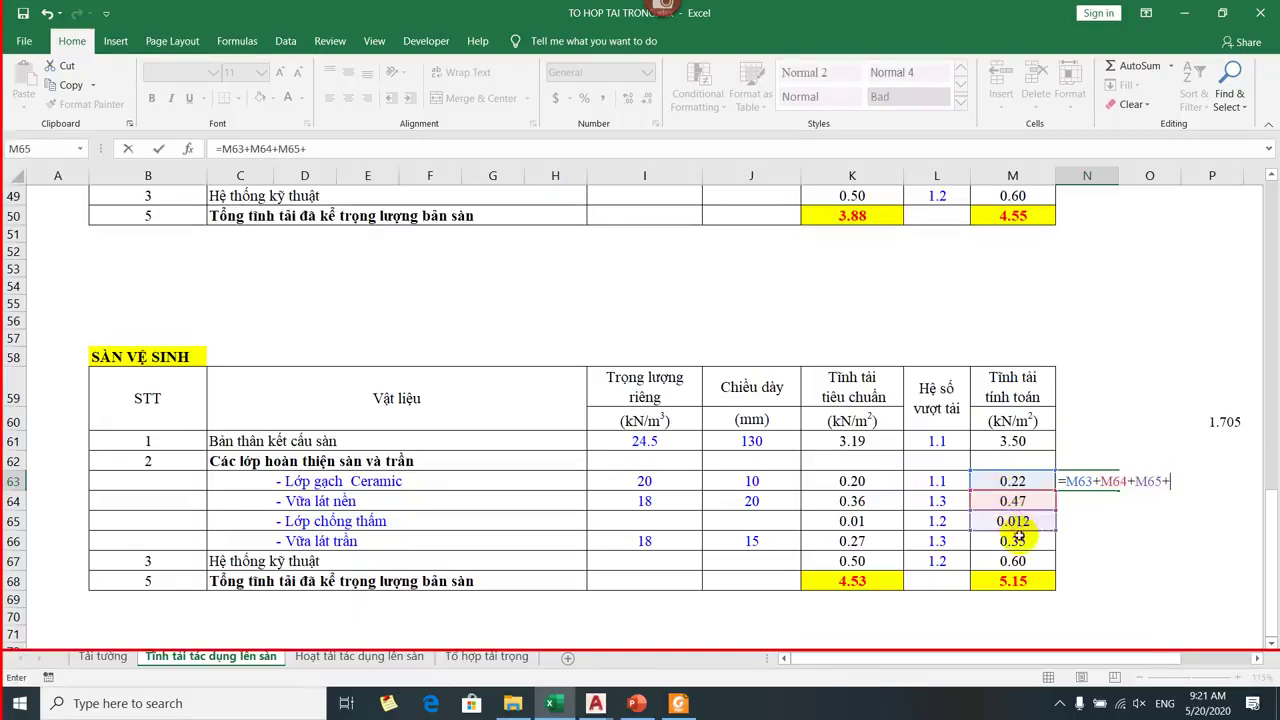
pyautogui.click(1017, 538)
pyautogui.write('+')
pyautogui.press('Return')
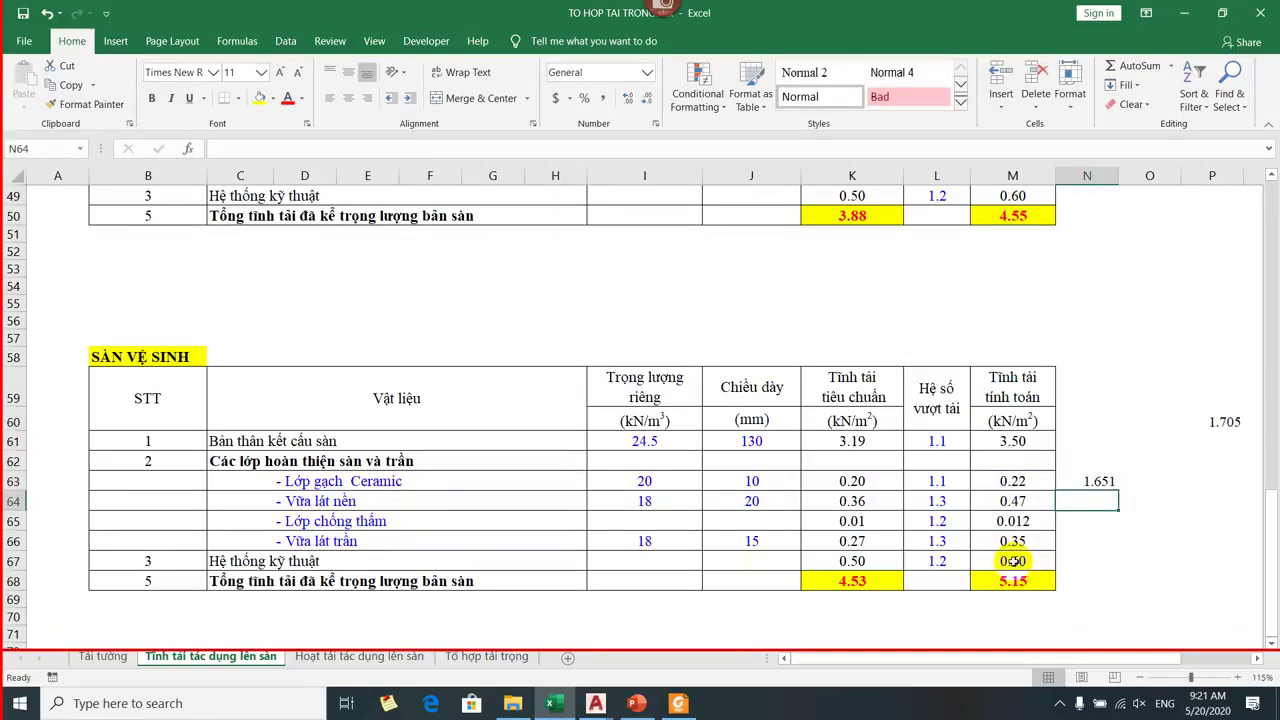
# Check the N63 sum and the tile and mortar inputs of the toilet floor, and return to the SÀN PHÒNG, CĂN HỘ table.
pyautogui.click(1099, 482)
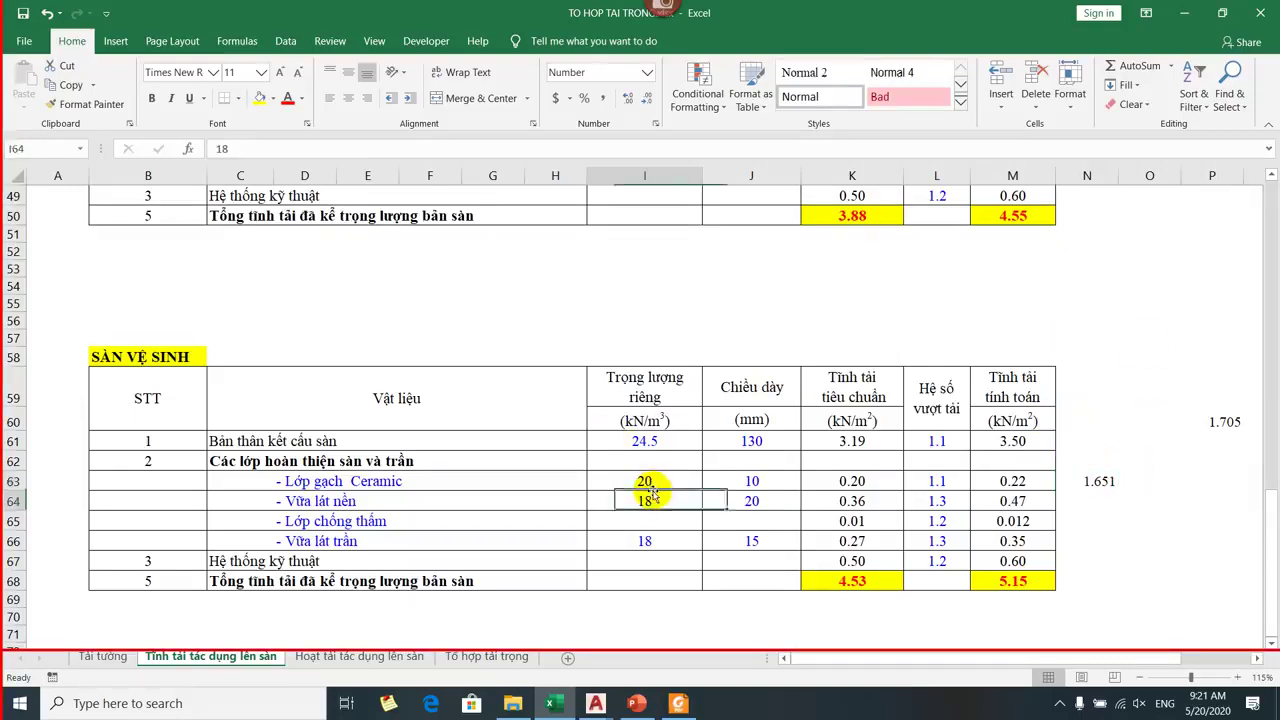
pyautogui.moveTo(652, 494); pyautogui.dragTo(611, 489)
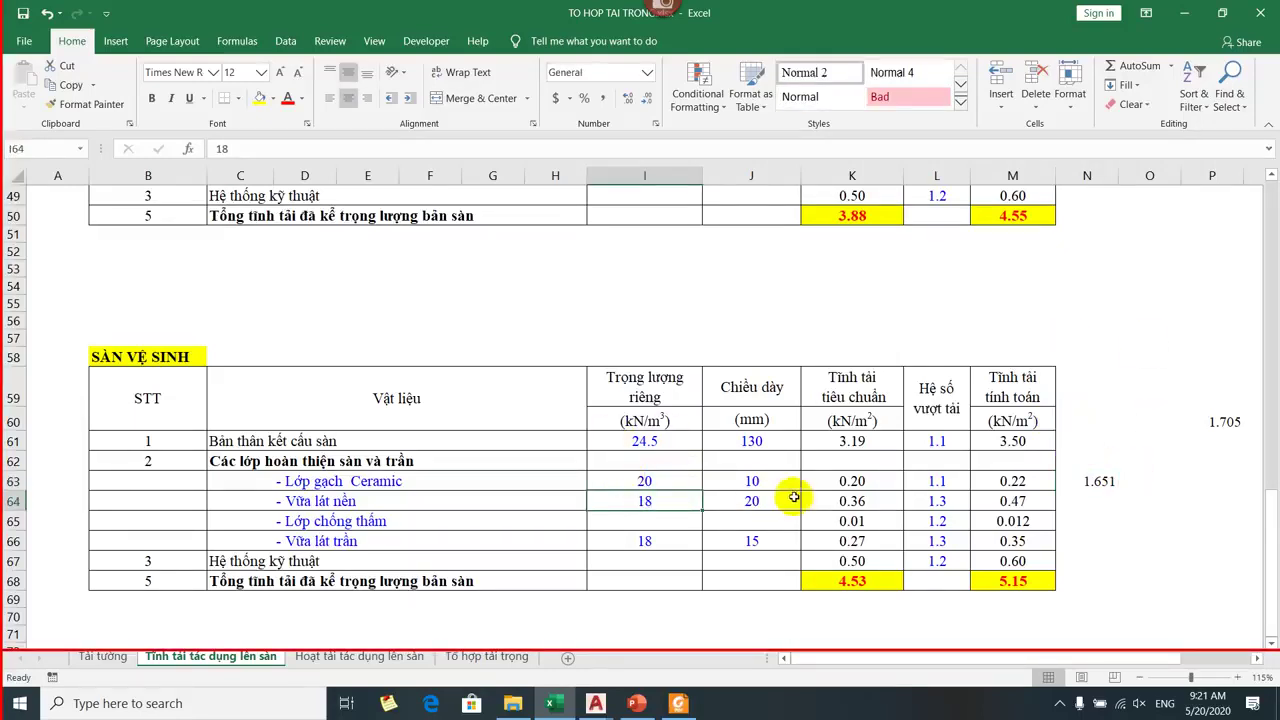
pyautogui.click(763, 475)
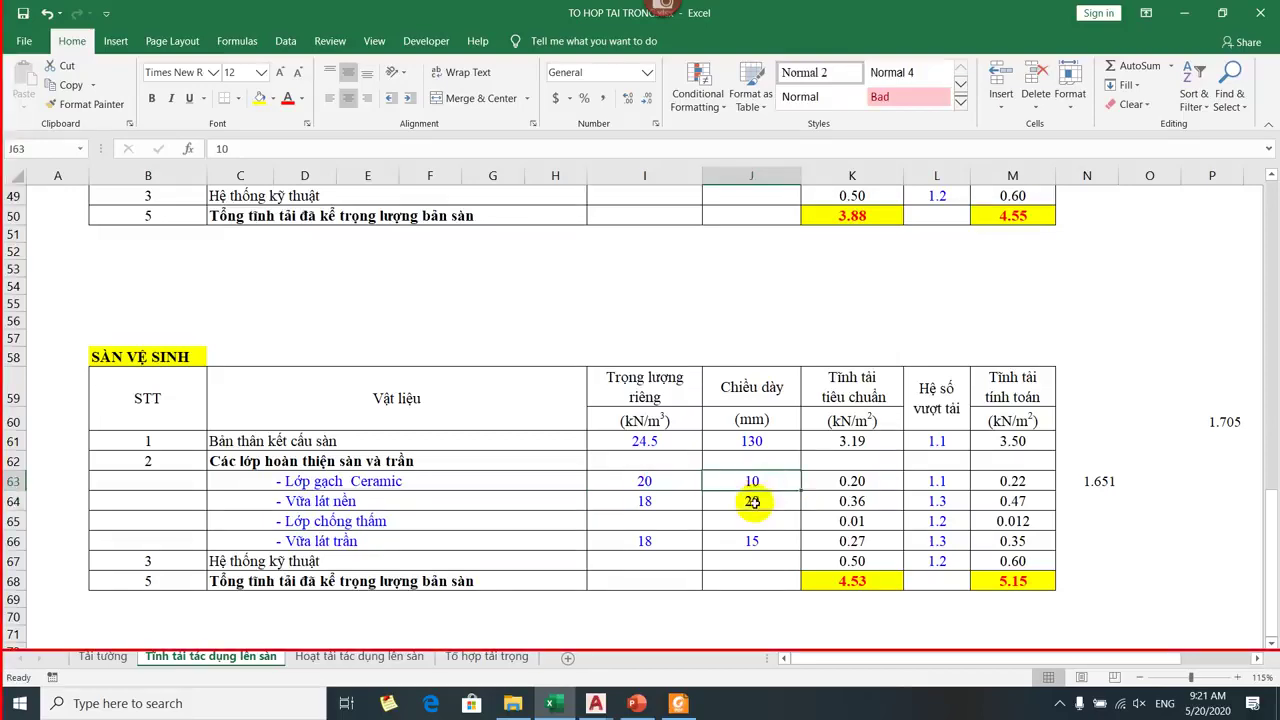
pyautogui.click(752, 502)
pyautogui.scroll(16, 752, 502)
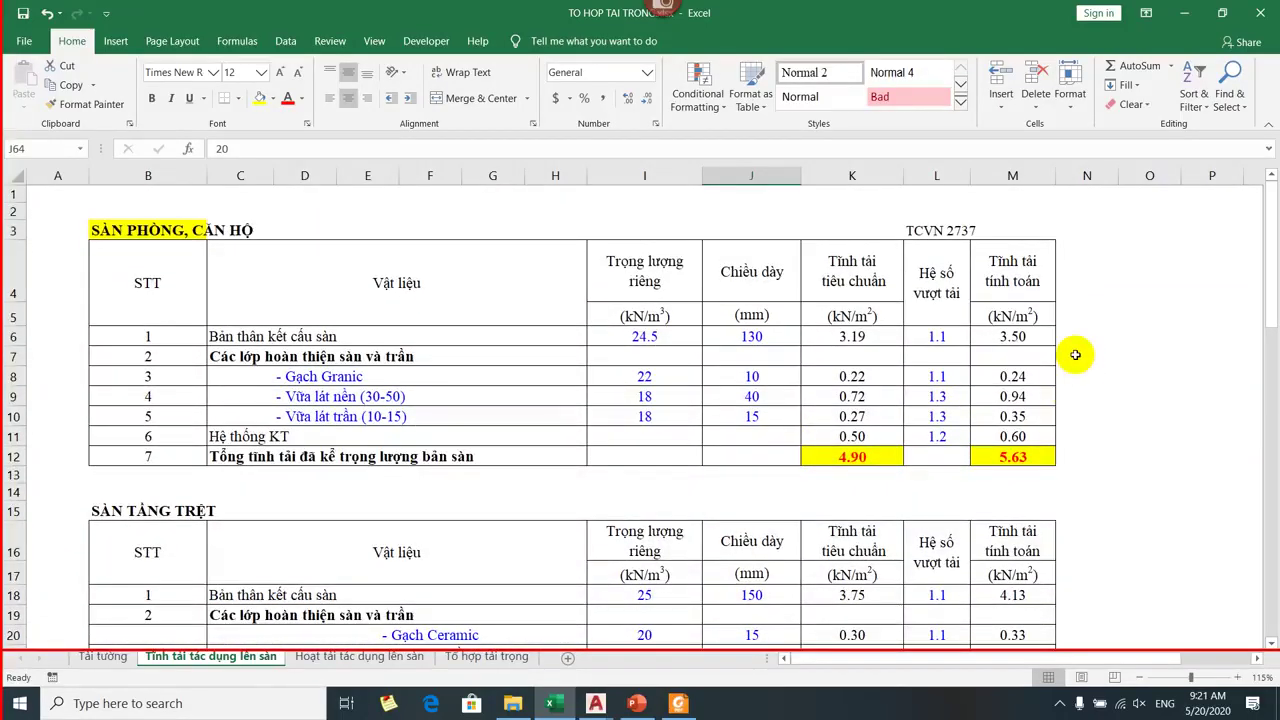
# In cell N7, add up the room and apartment floor's design loads without slab self-weight using =M8+M9+M10+M11.
pyautogui.click(1105, 356)
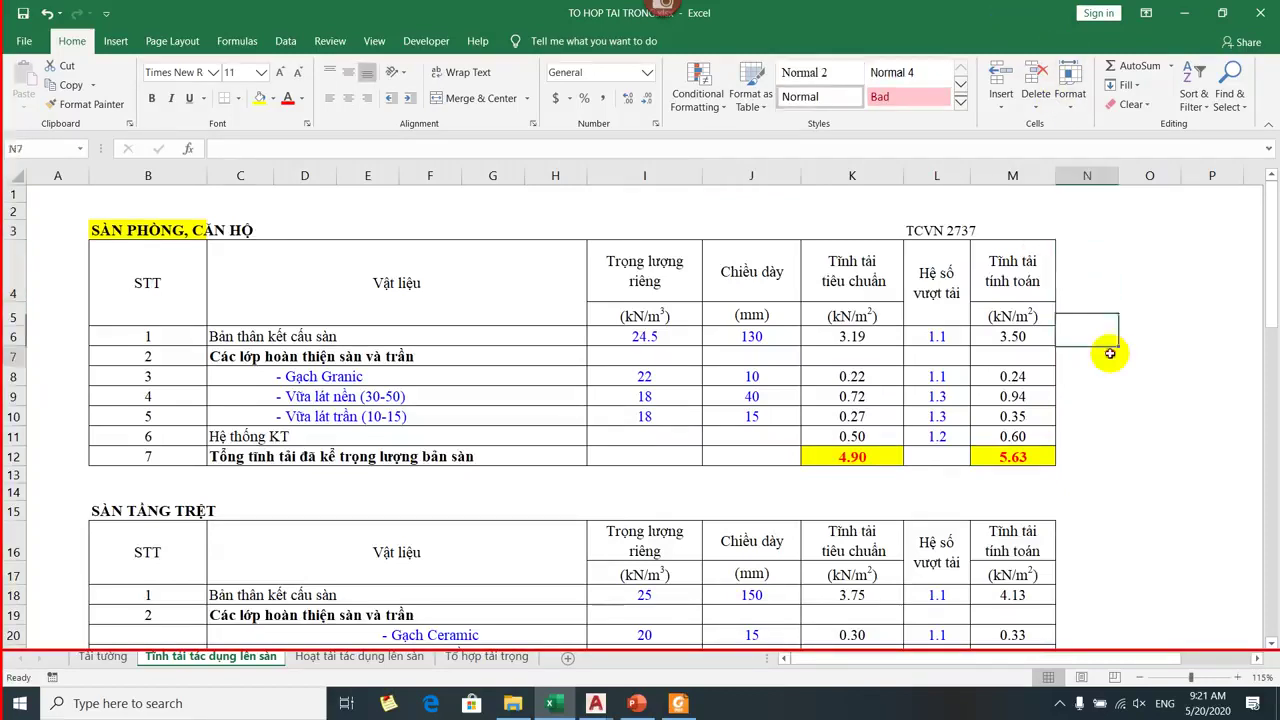
pyautogui.write('=')
pyautogui.click(1037, 379)
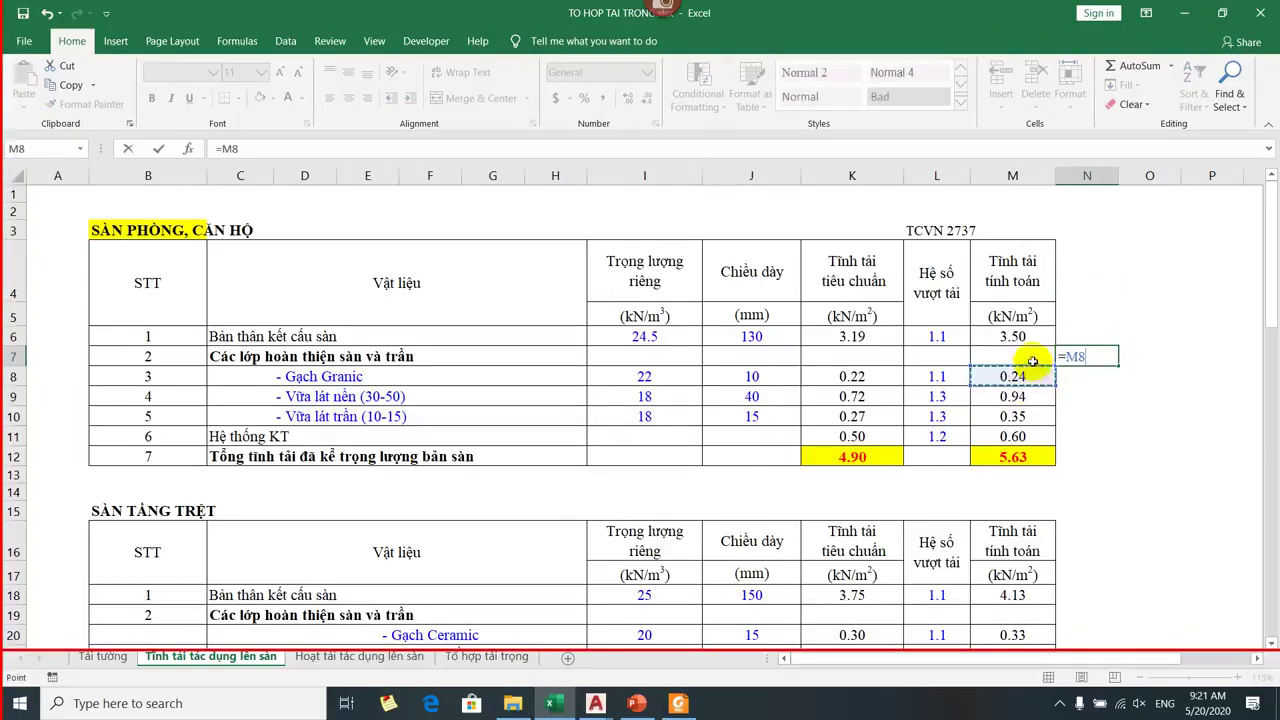
pyautogui.write('+M9+')
pyautogui.click(1031, 416)
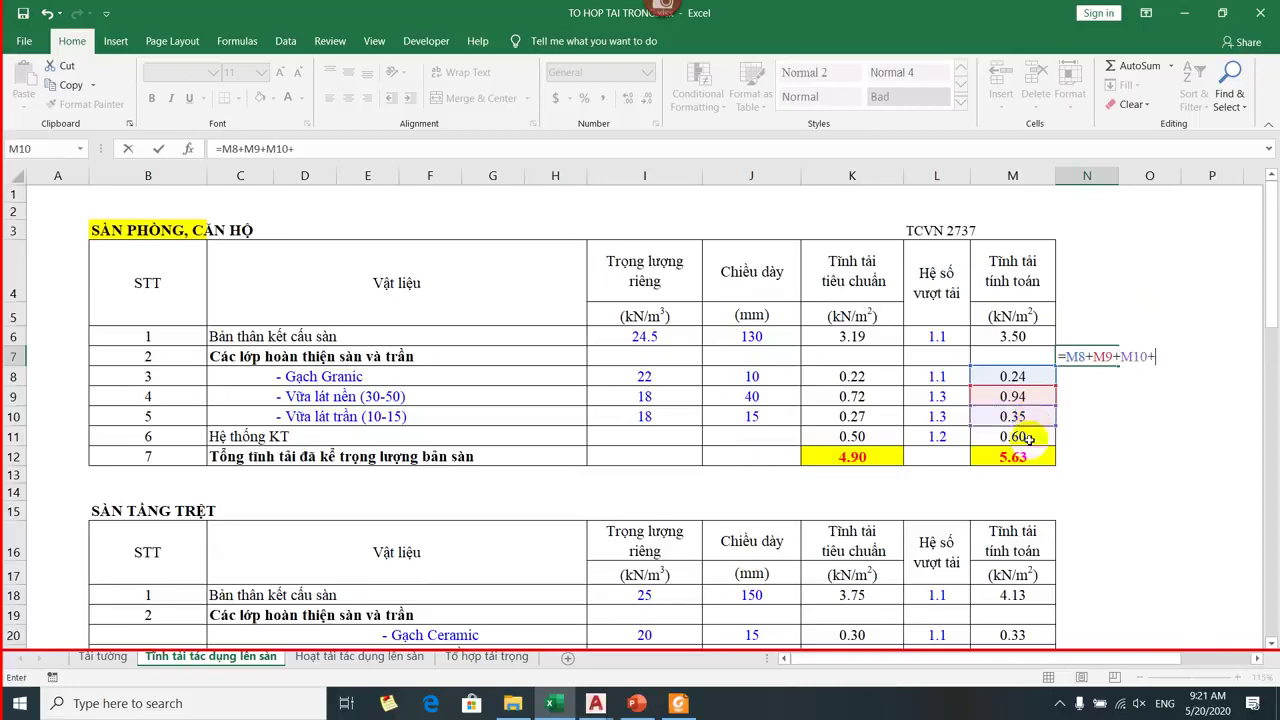
pyautogui.click(1028, 438)
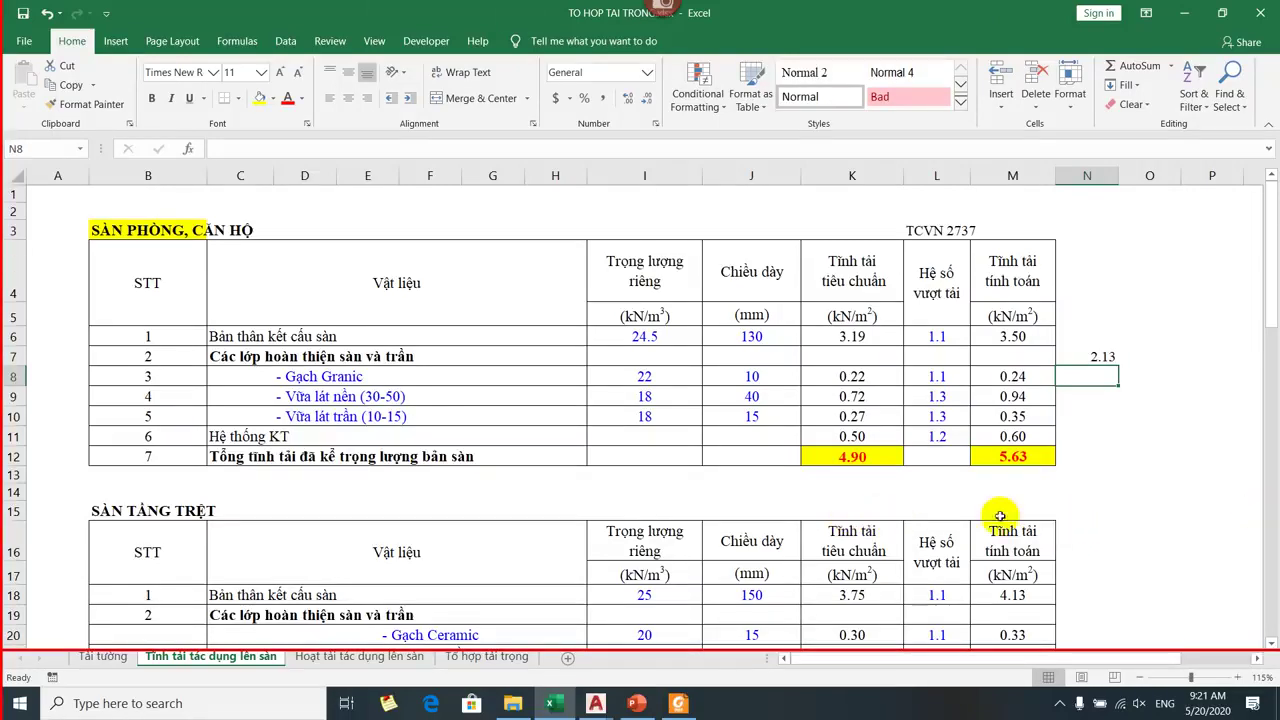
# Switch to PowerPoint and review the wall load formula and technical system loads on slide 5 of Thiết kế sàn.
pyautogui.click(634, 703)
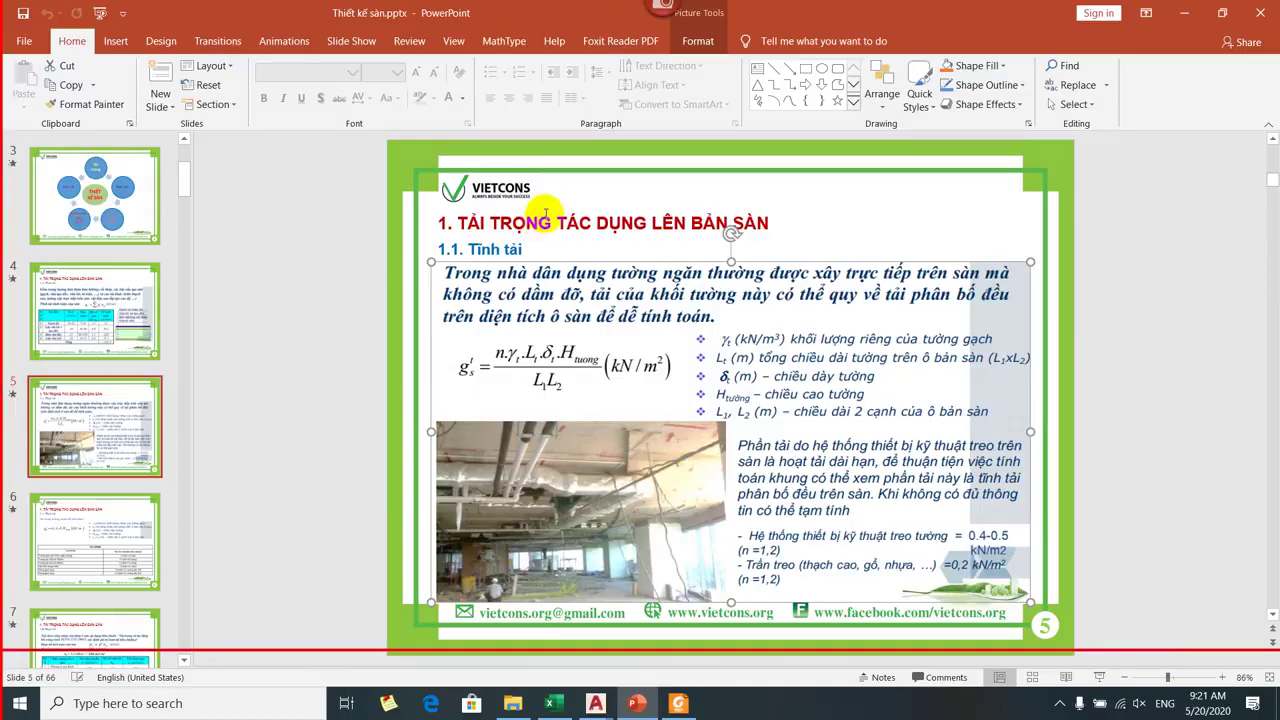
pyautogui.hotkey('alt', 'Tab')
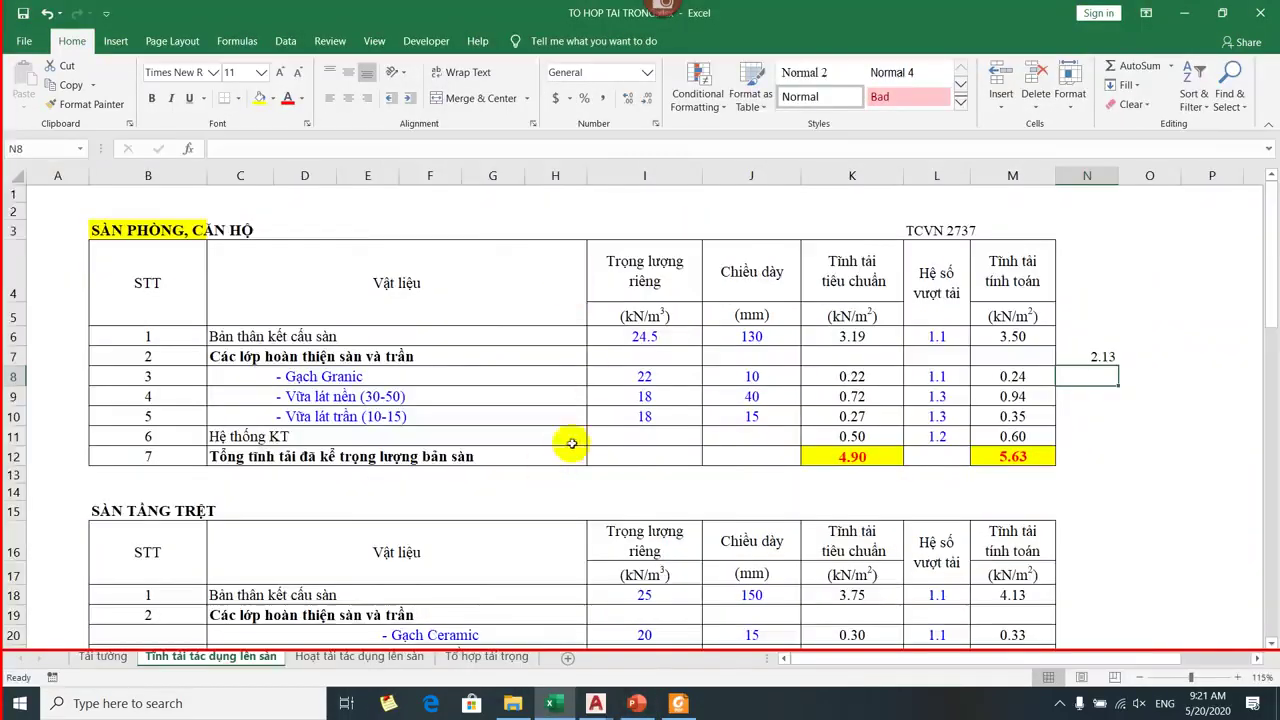
pyautogui.hotkey('alt', 'Tab')
# Switch to the AutoCAD drawing Bài tập thực hành 0_2007 and examine the apartment plan around the corner toilet between axes A and B.
pyautogui.moveTo(595, 703)
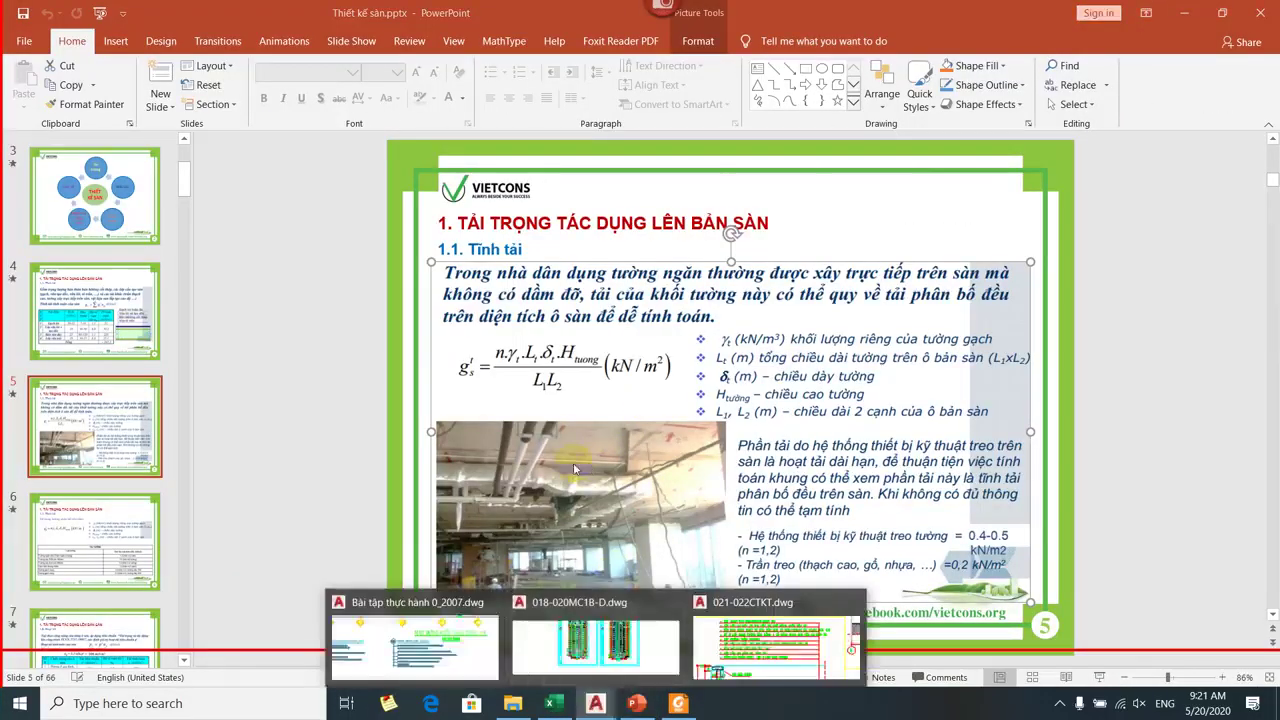
pyautogui.click(402, 660)
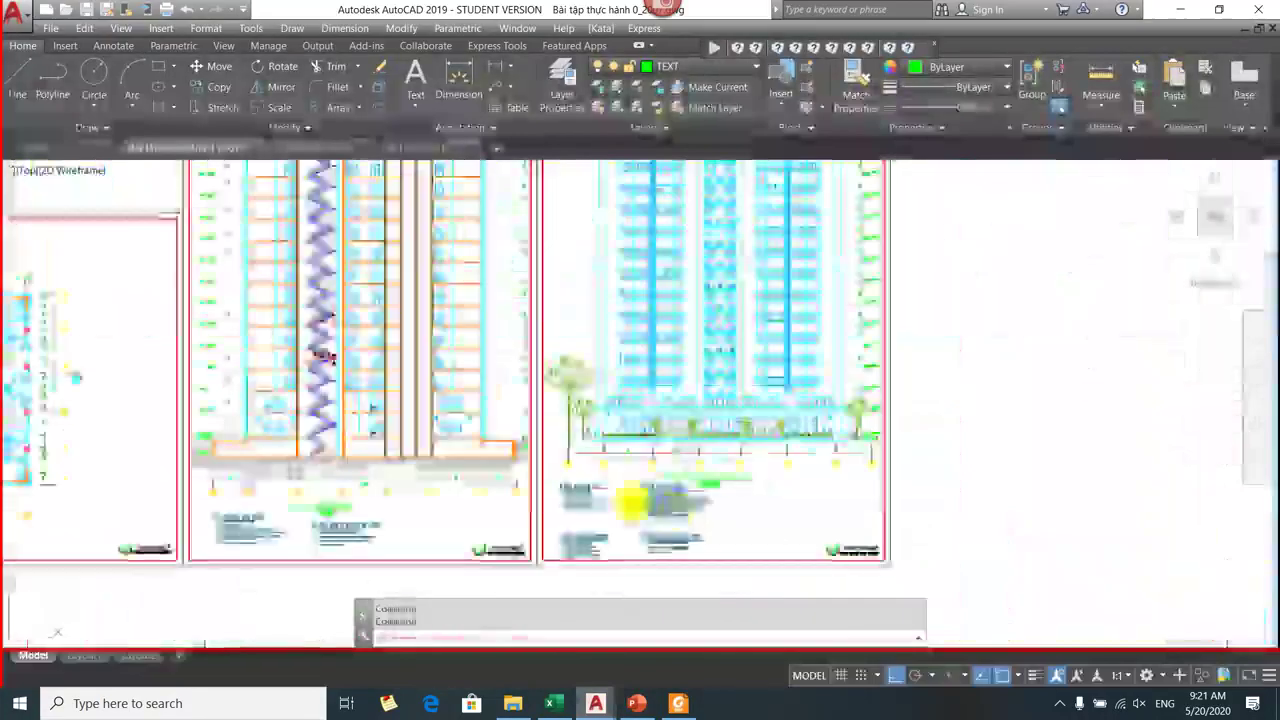
pyautogui.scroll(-3, 334, 486)
pyautogui.scroll(2, 812, 435)
pyautogui.scroll(8, 812, 435)
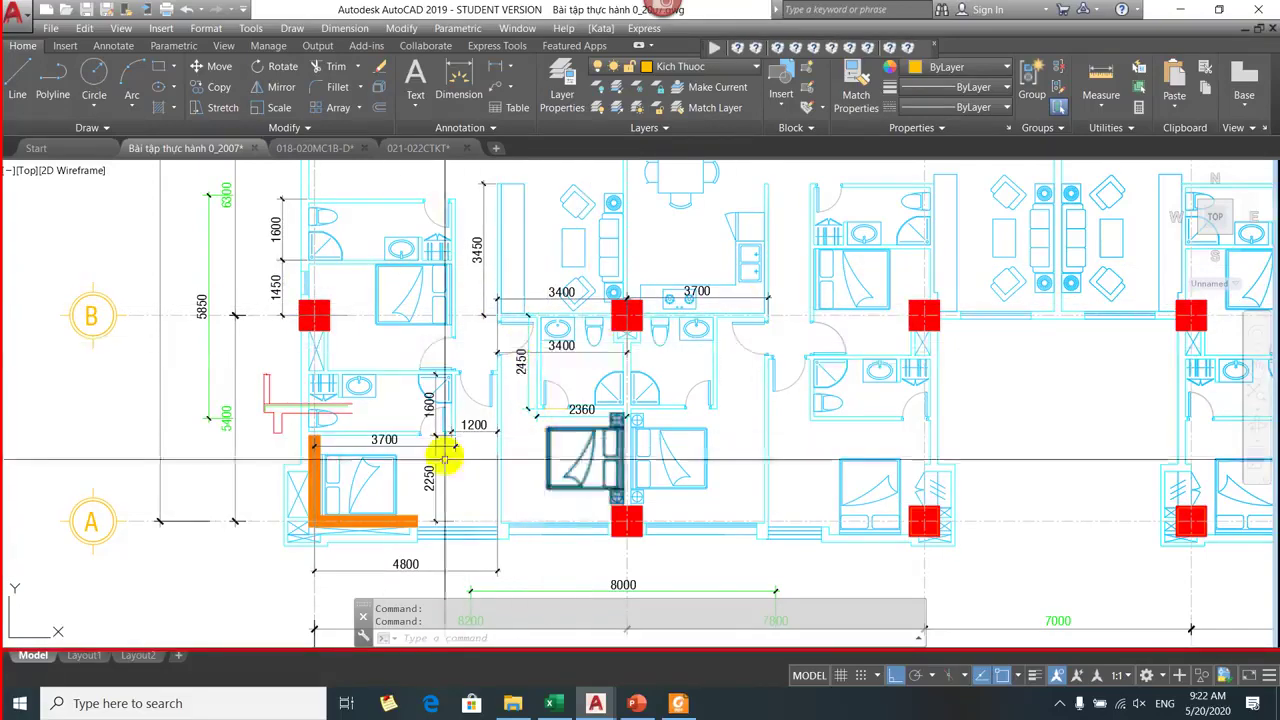
pyautogui.scroll(-1, 540, 330)
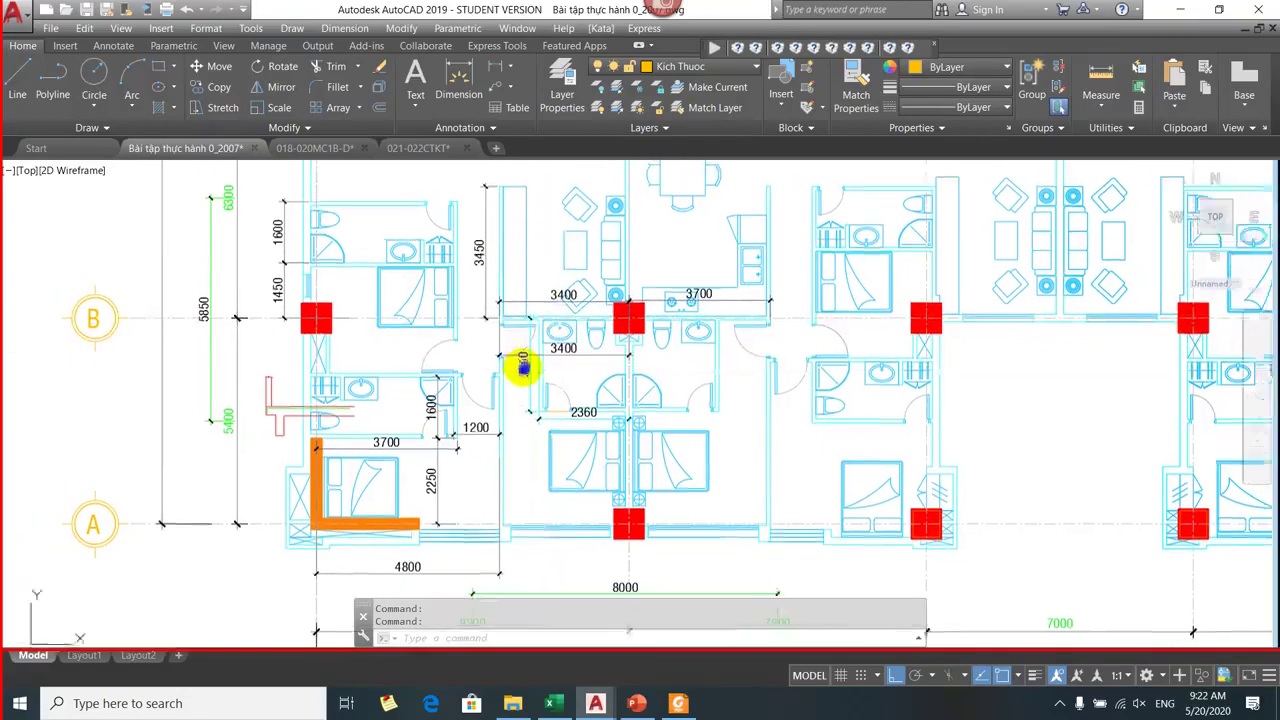
pyautogui.scroll(1, 371, 400)
pyautogui.scroll(4, 290, 400)
# Erase the slab section sketch and its leftover line beside the corner toilet between axes A and B.
pyautogui.click(340, 346)
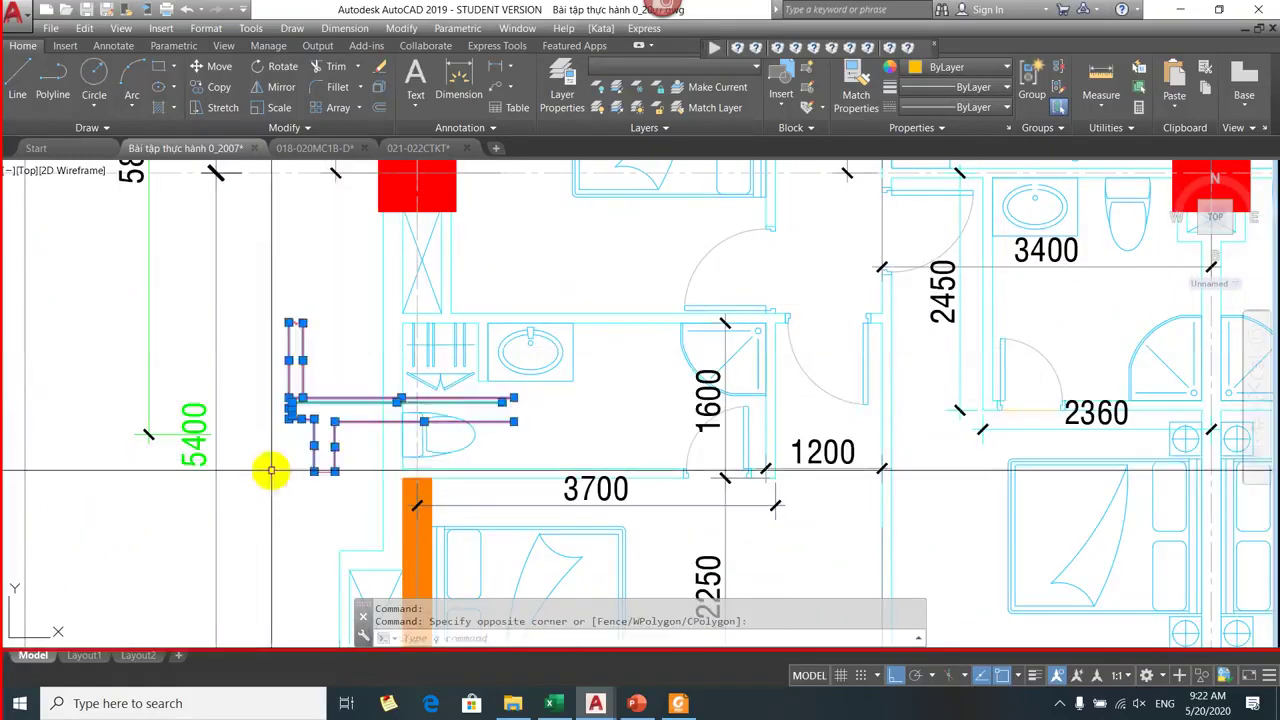
pyautogui.click(306, 440)
pyautogui.write('e')
pyautogui.press('Return')
pyautogui.click(300, 288)
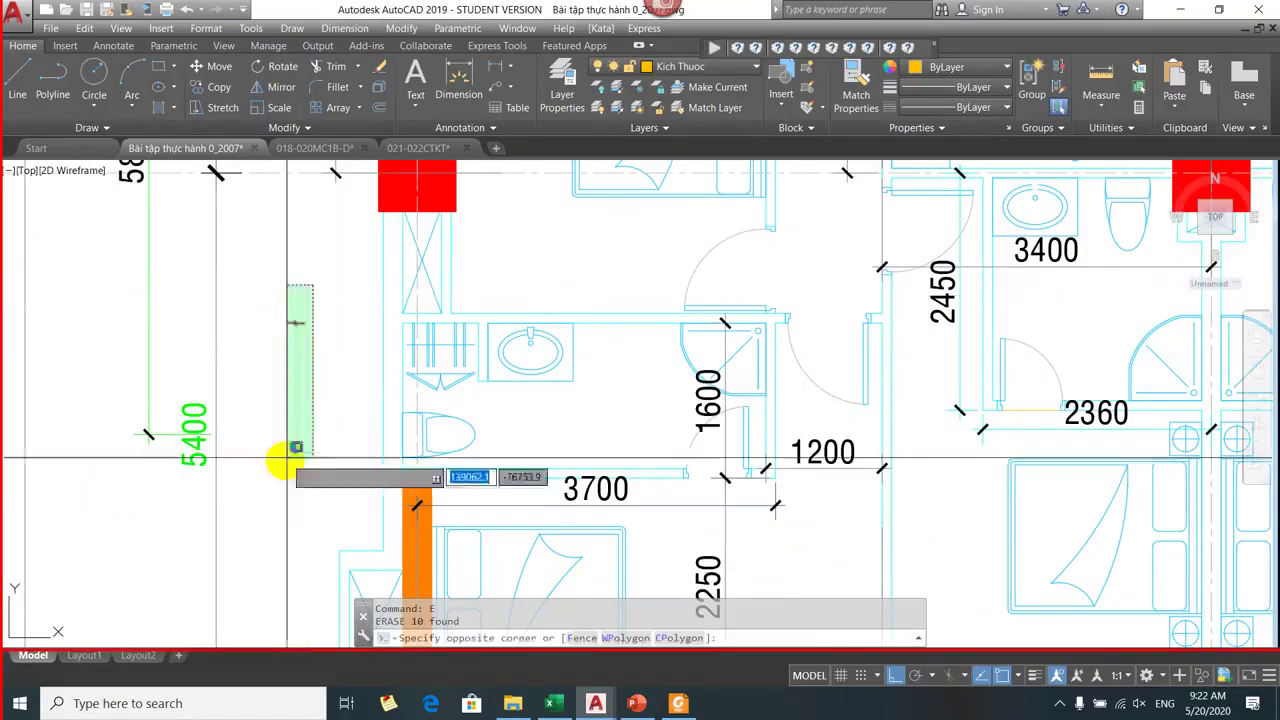
pyautogui.click(297, 460)
pyautogui.click(301, 497)
pyautogui.write('e')
pyautogui.press('Return')
# Examine the partition walls and room dimensions of the corner apartment slab between axes A and B.
pyautogui.scroll(-3, 657, 391)
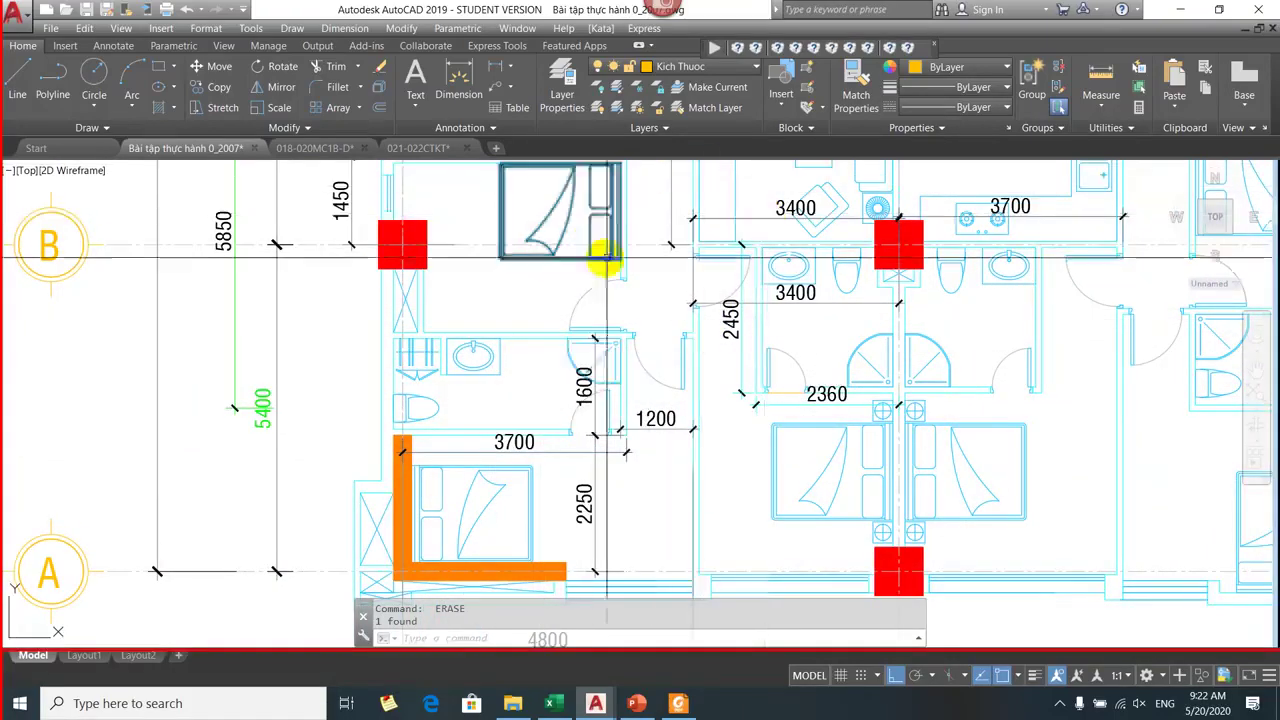
pyautogui.moveTo(606, 251); pyautogui.dragTo(568, 252)
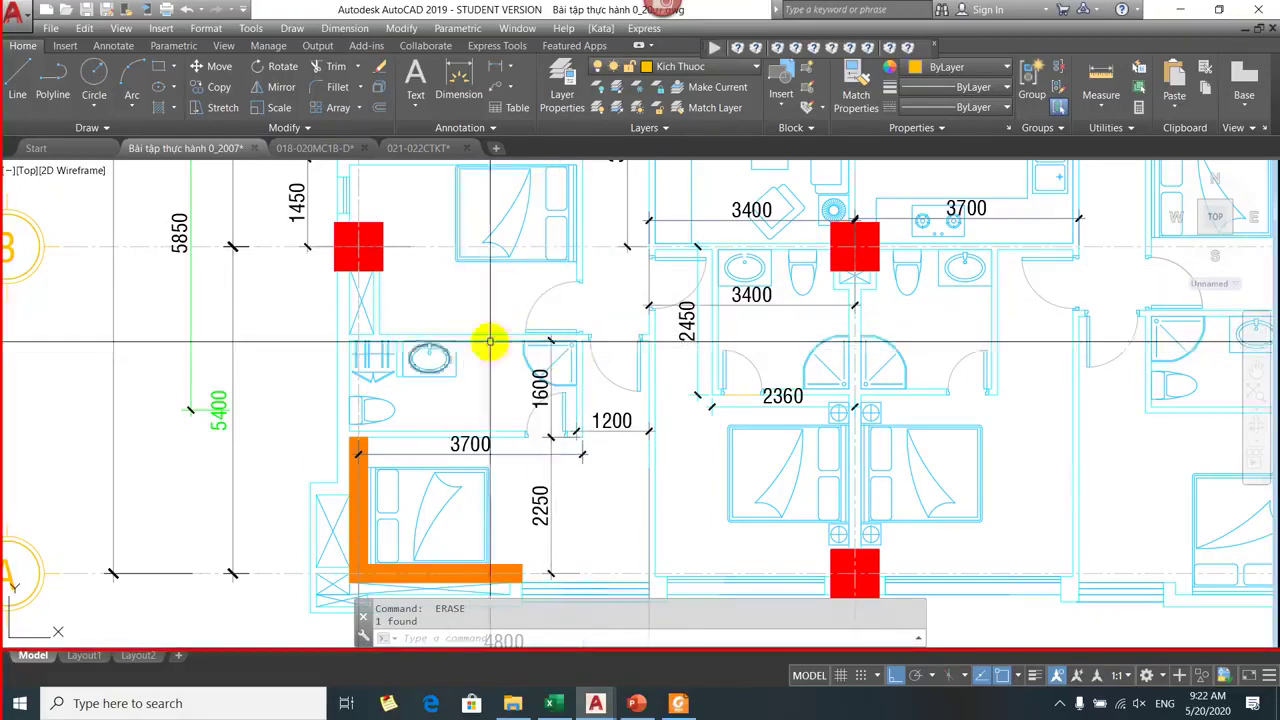
pyautogui.moveTo(517, 329); pyautogui.dragTo(401, 337)
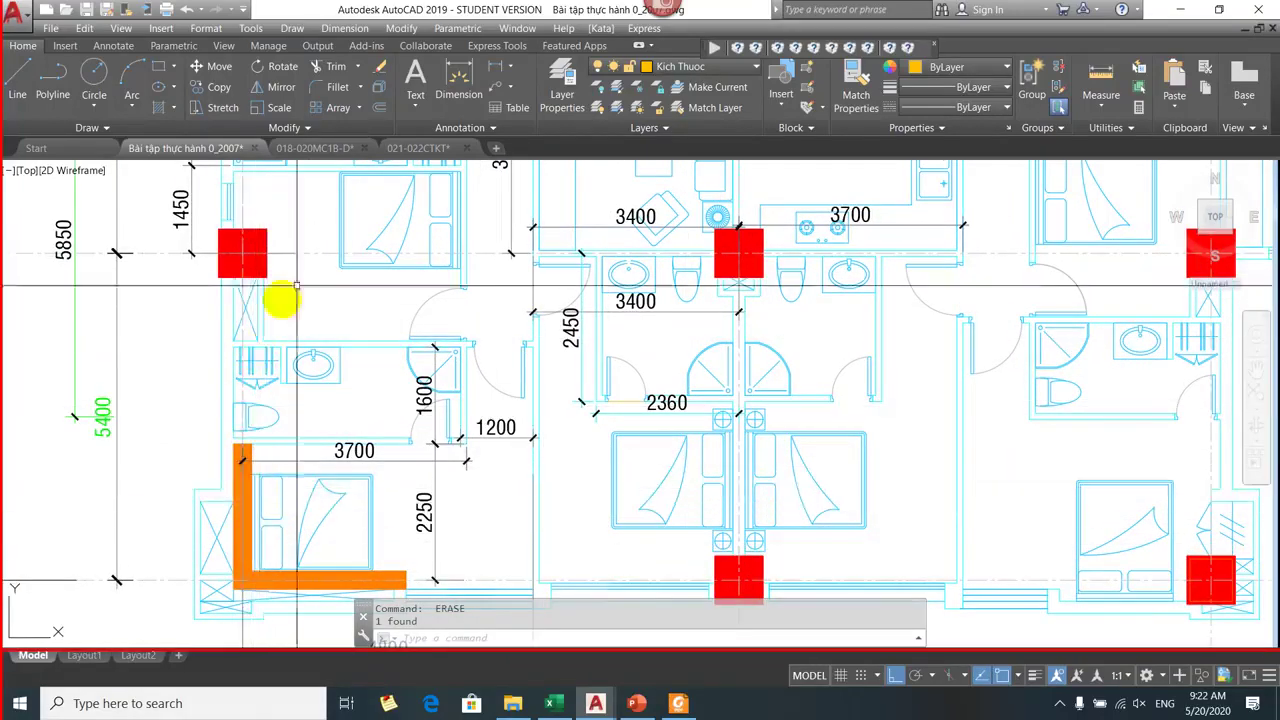
pyautogui.click(253, 556)
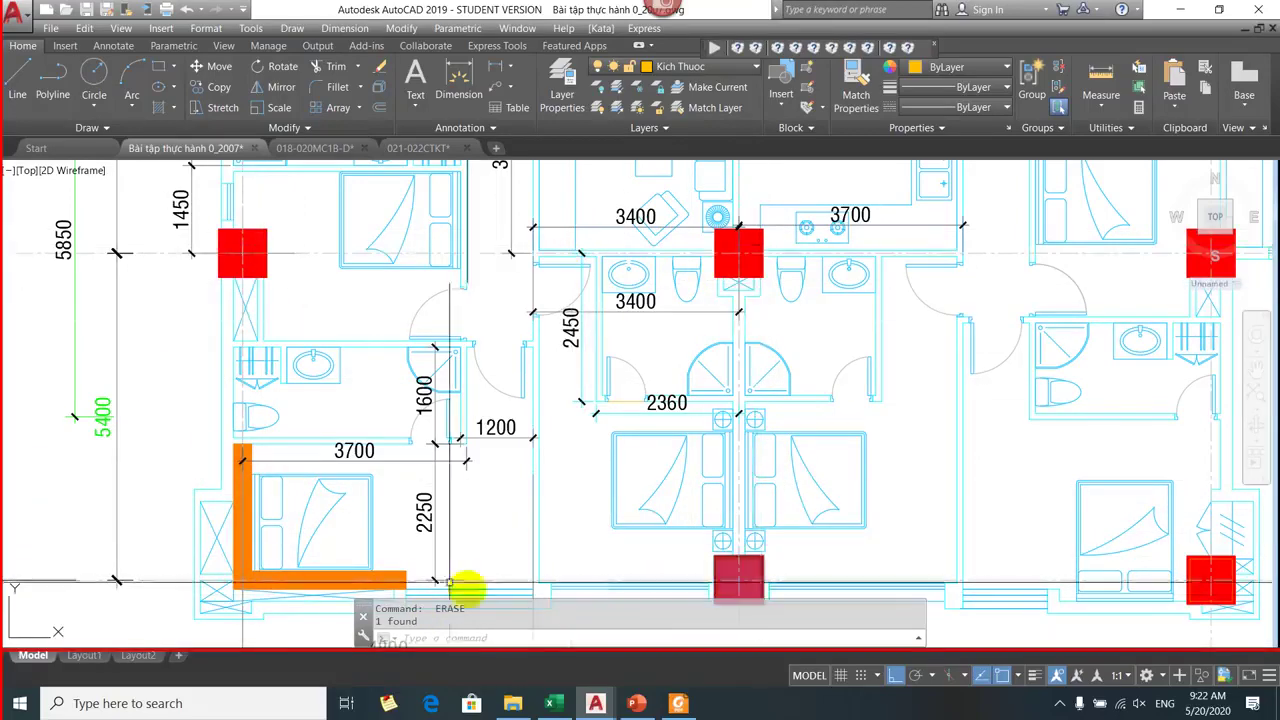
pyautogui.moveTo(640, 434)
pyautogui.mouseDown()
pyautogui.moveTo(723, 417)
pyautogui.moveTo(698, 357)
pyautogui.mouseUp()
pyautogui.scroll(-2, 698, 357)
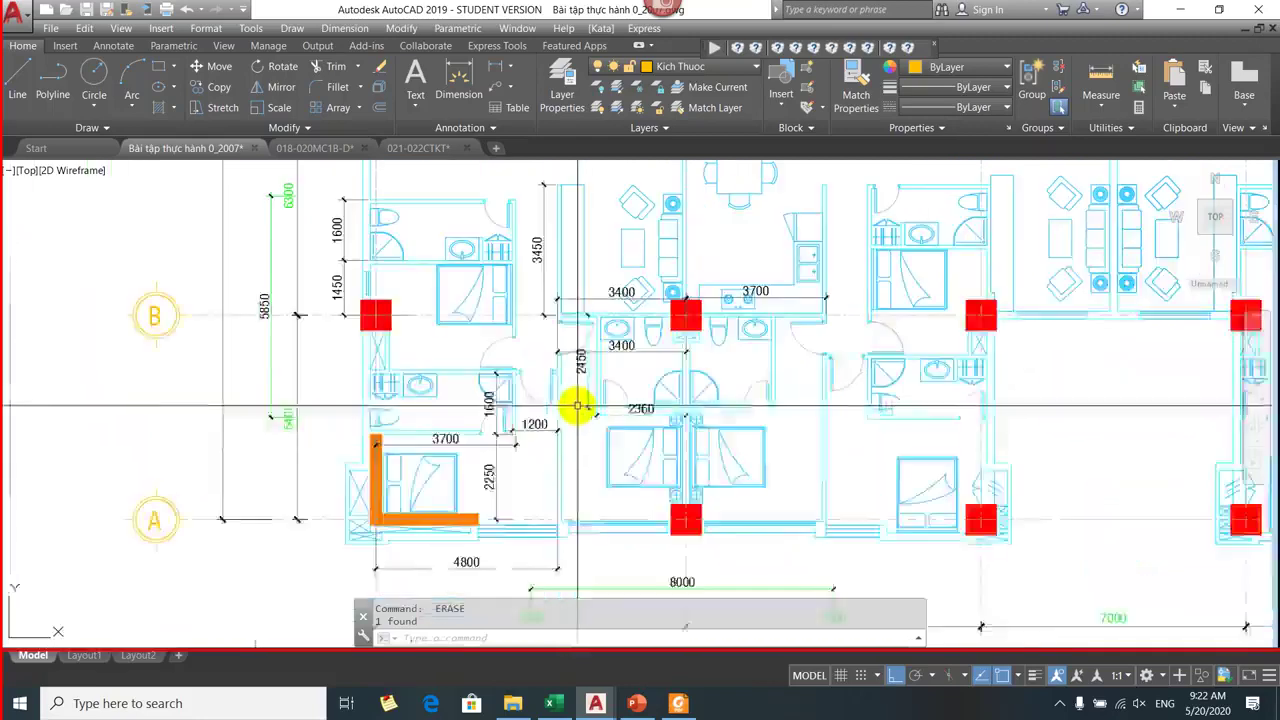
# Switch to File Explorer and open the workbook 20200301 - Sàn kê 4 cạnh (UPDATE) from C:\GIANG DAY\FILE TINH EXCEL.
pyautogui.click(551, 703)
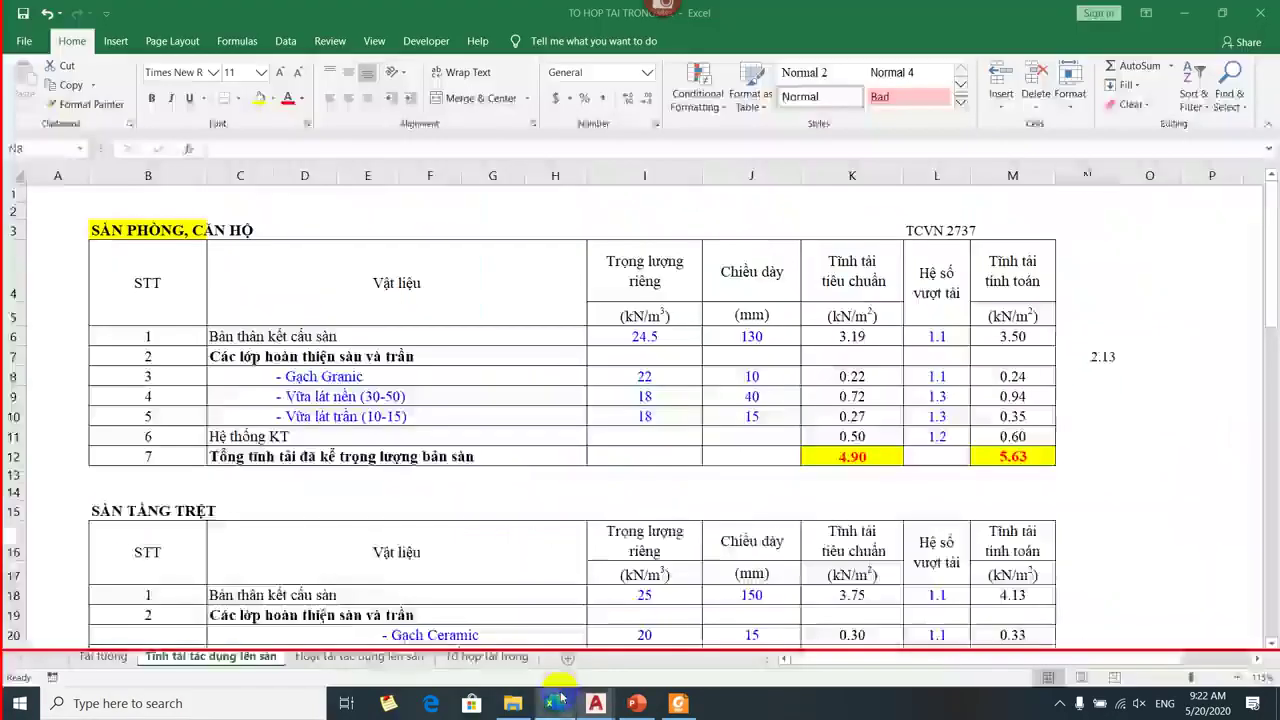
pyautogui.click(514, 705)
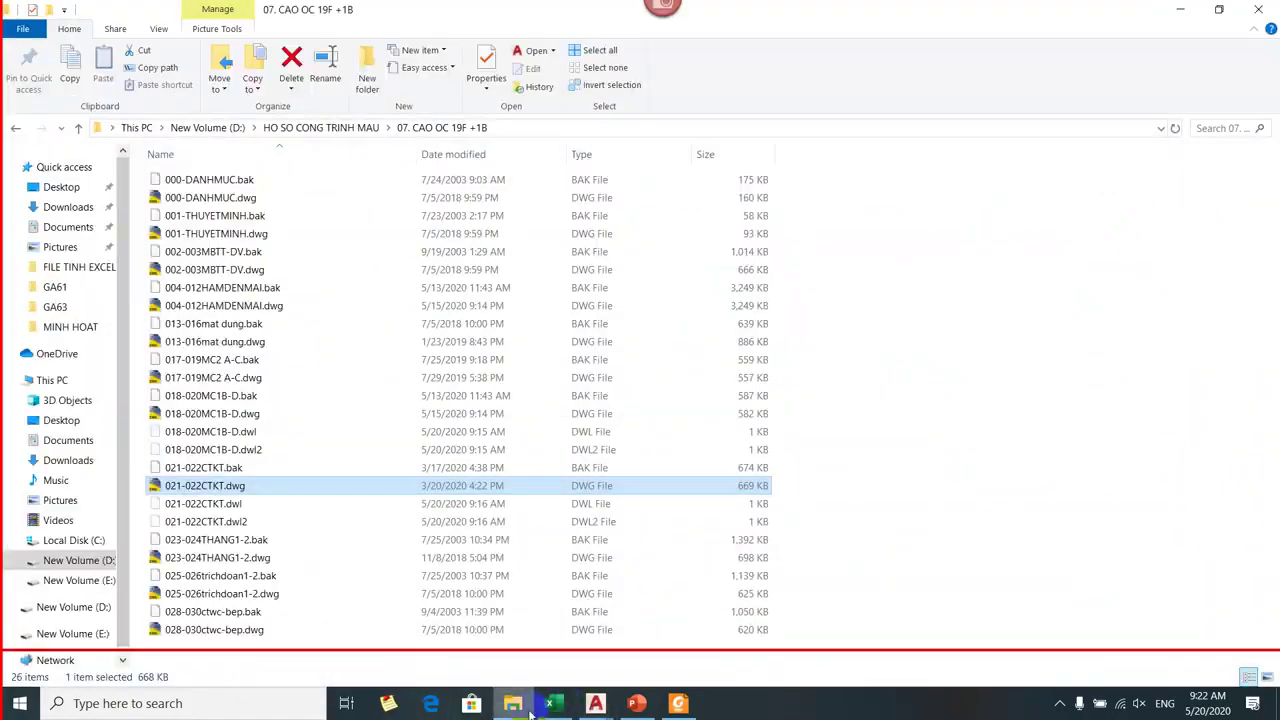
pyautogui.click(95, 541)
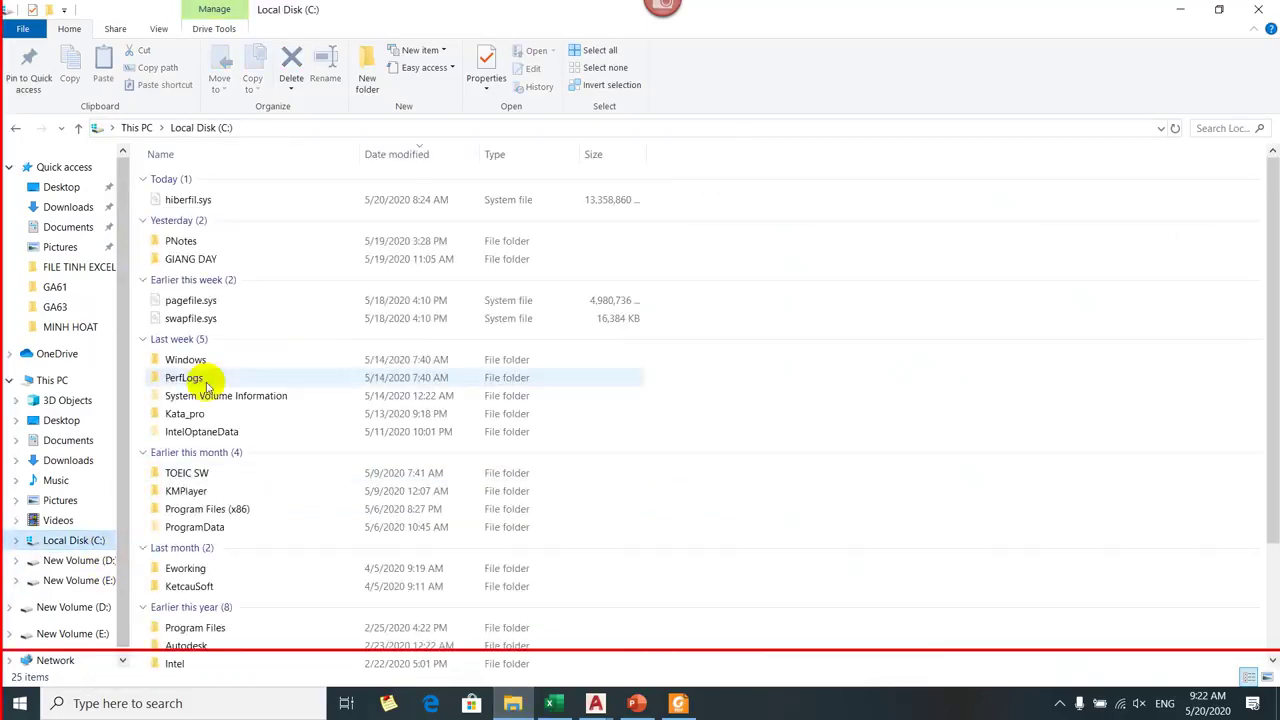
pyautogui.doubleClick(220, 264)
pyautogui.doubleClick(226, 236)
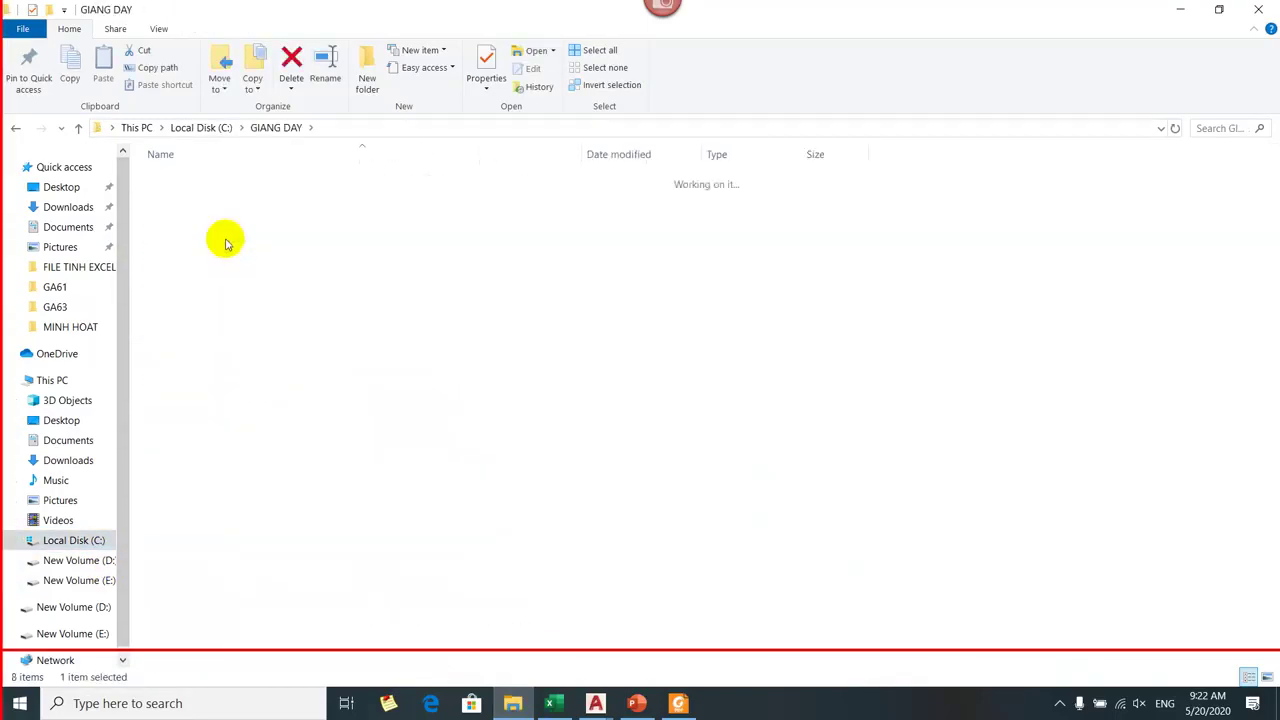
pyautogui.scroll(-10, 272, 556)
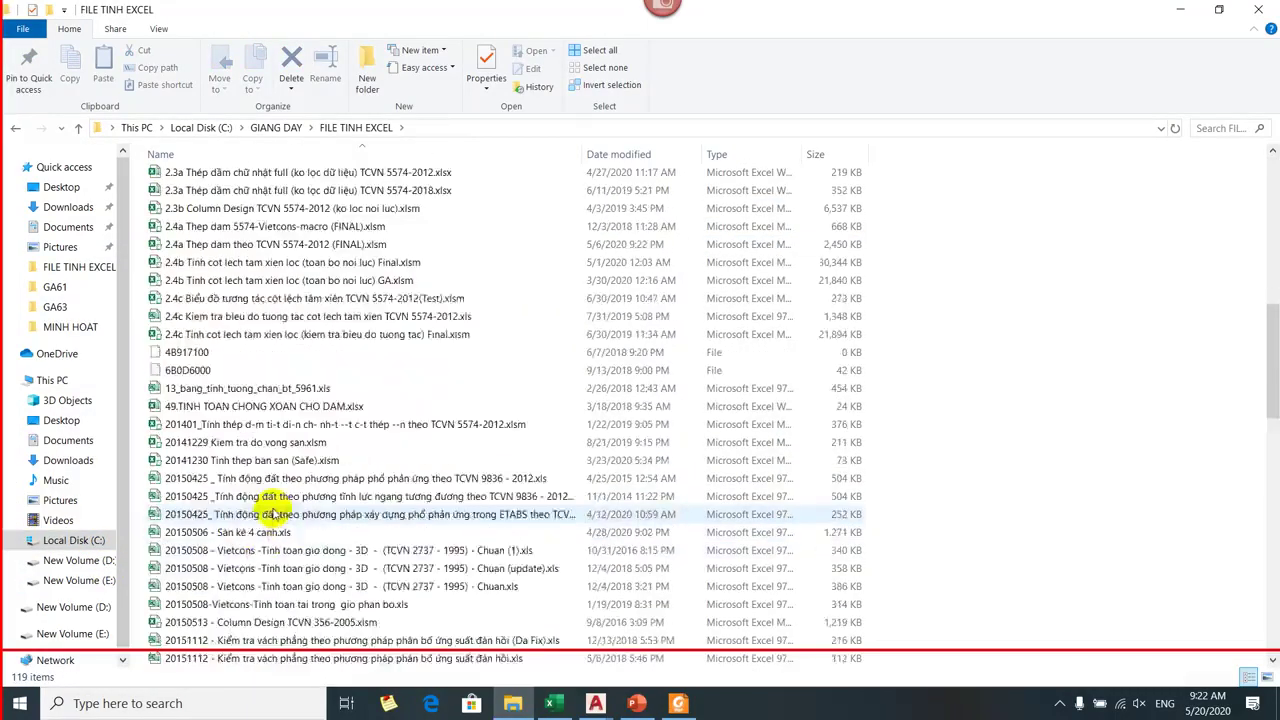
pyautogui.scroll(-5, 272, 512)
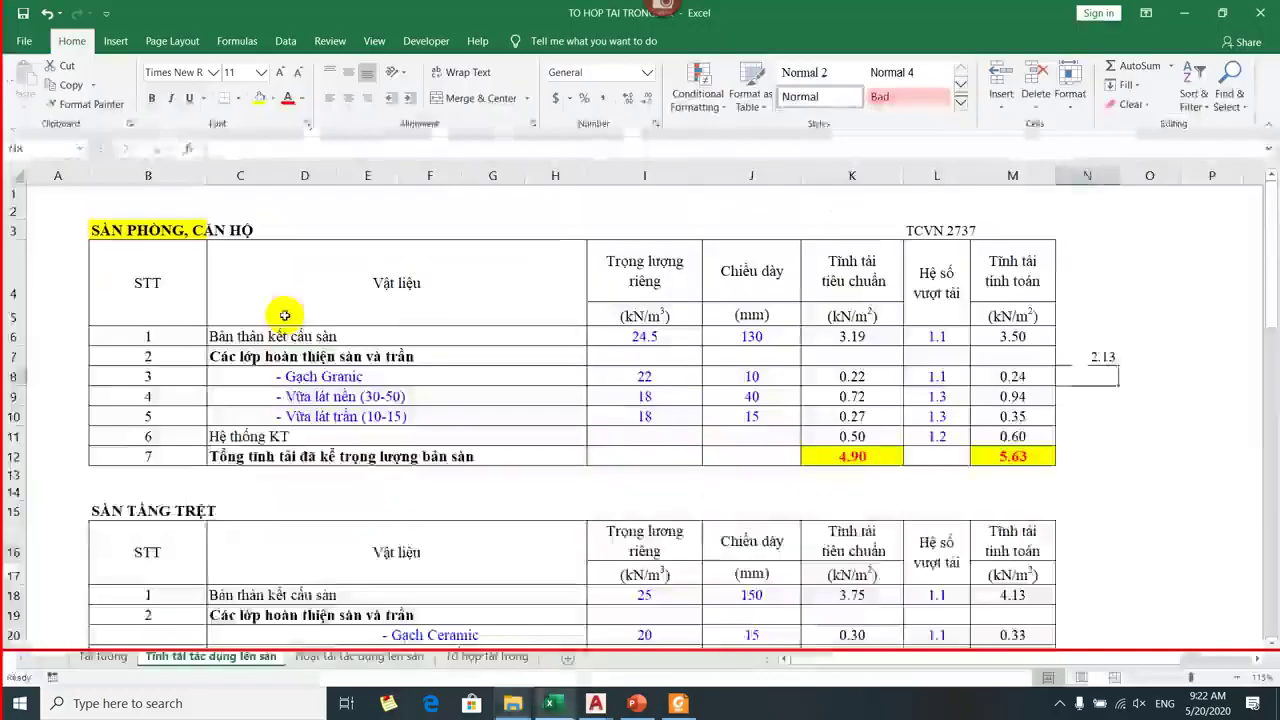
pyautogui.scroll(-8, 286, 320)
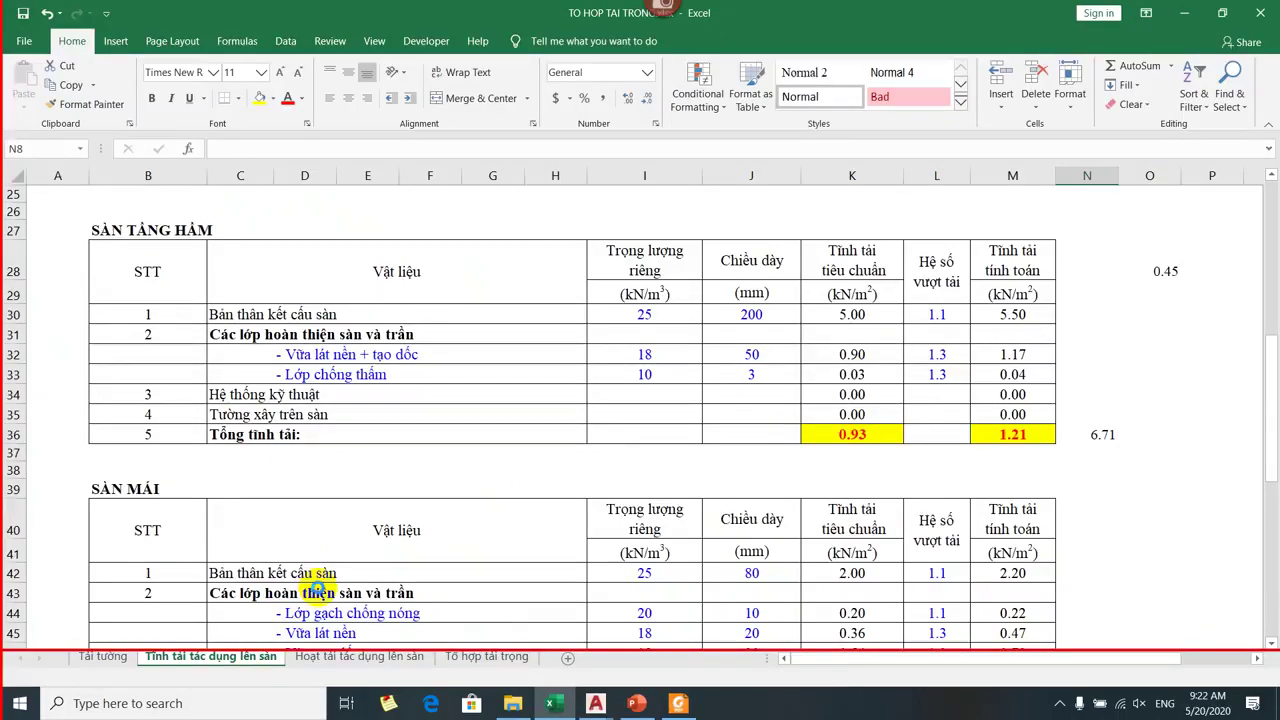
pyautogui.hotkey('alt', 'Tab')
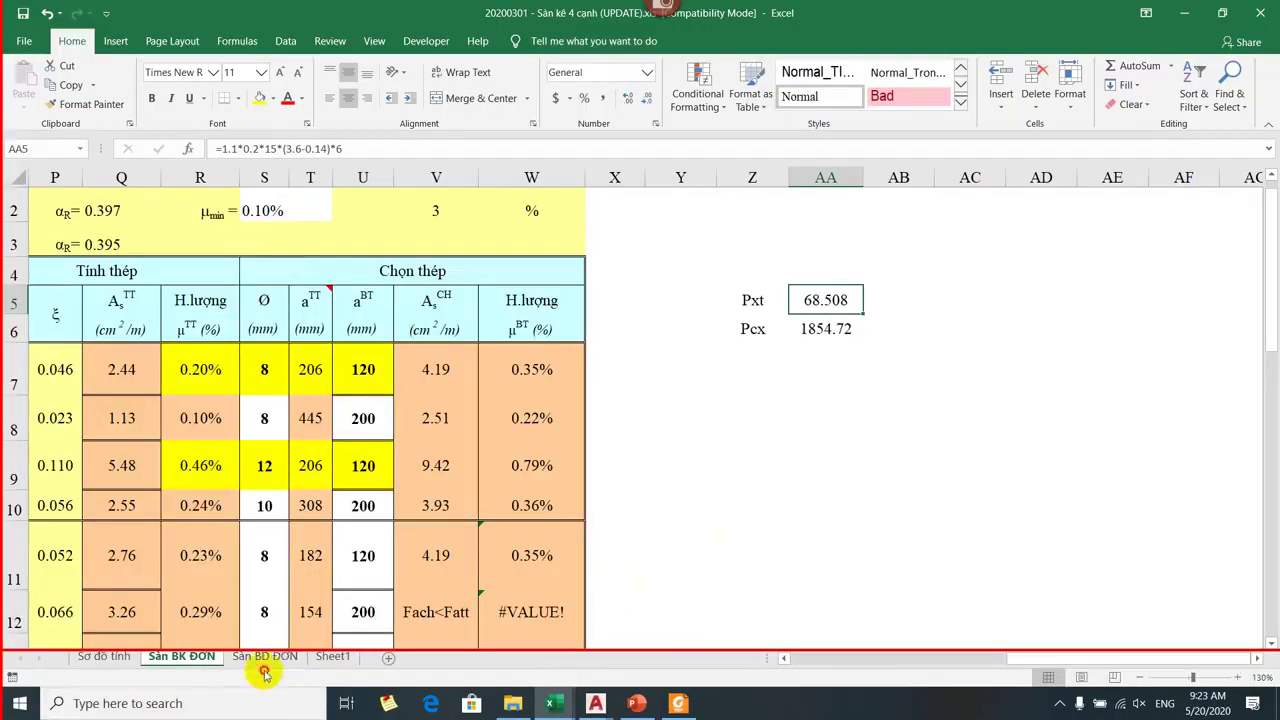
pyautogui.rightClick(265, 657)
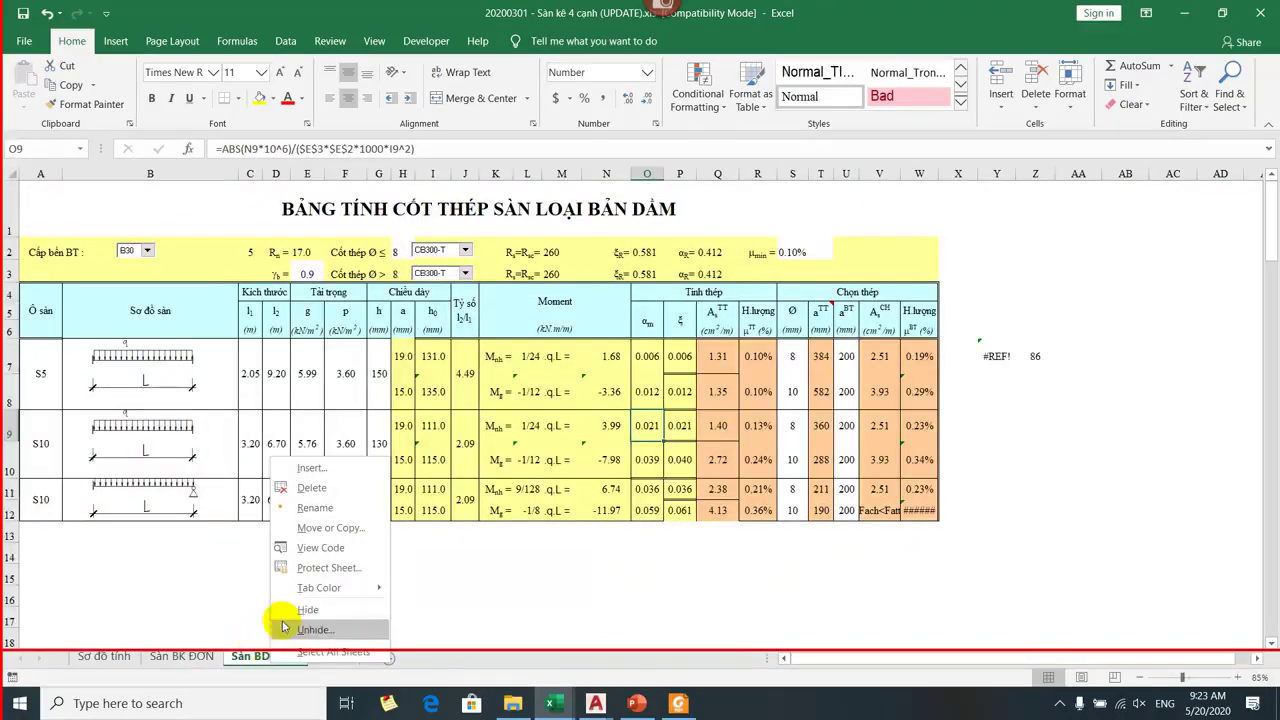
pyautogui.click(283, 628)
pyautogui.click(187, 592)
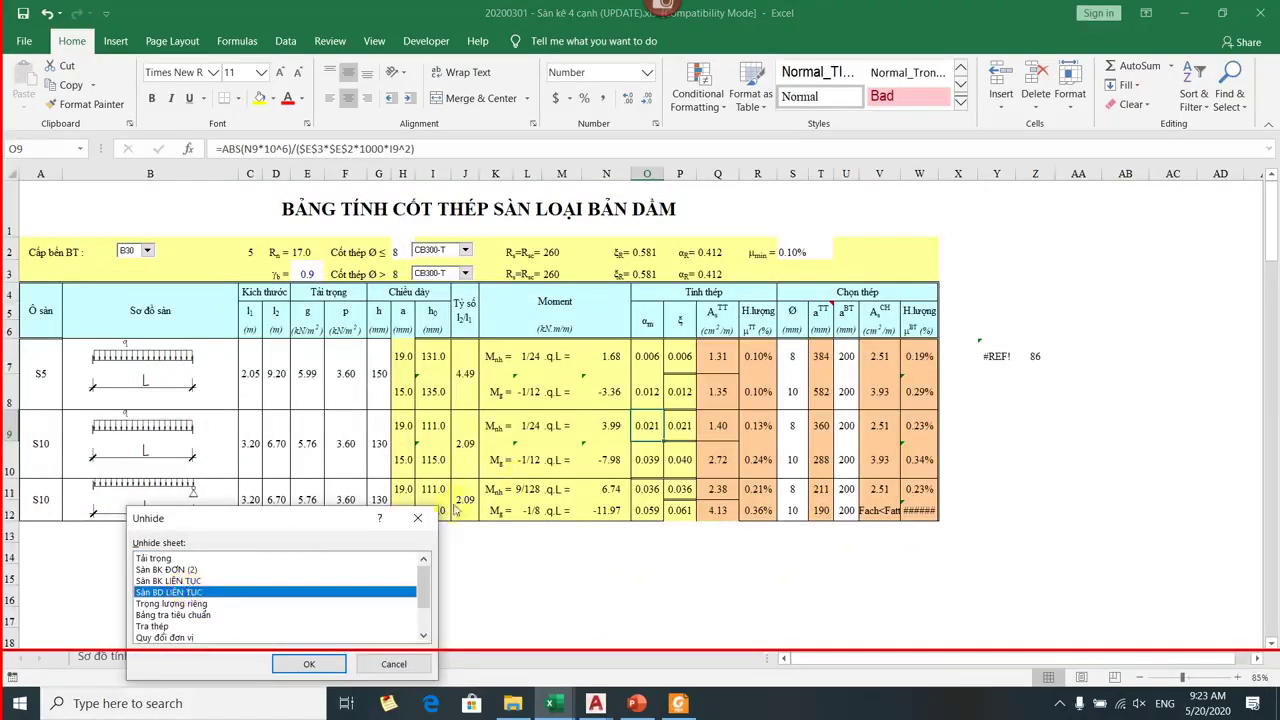
pyautogui.press('Escape')
# Review the dimension, load and reinforcement columns of the four-edge-supported slab table on the Sàn BK ĐƠN sheet.
pyautogui.click(172, 657)
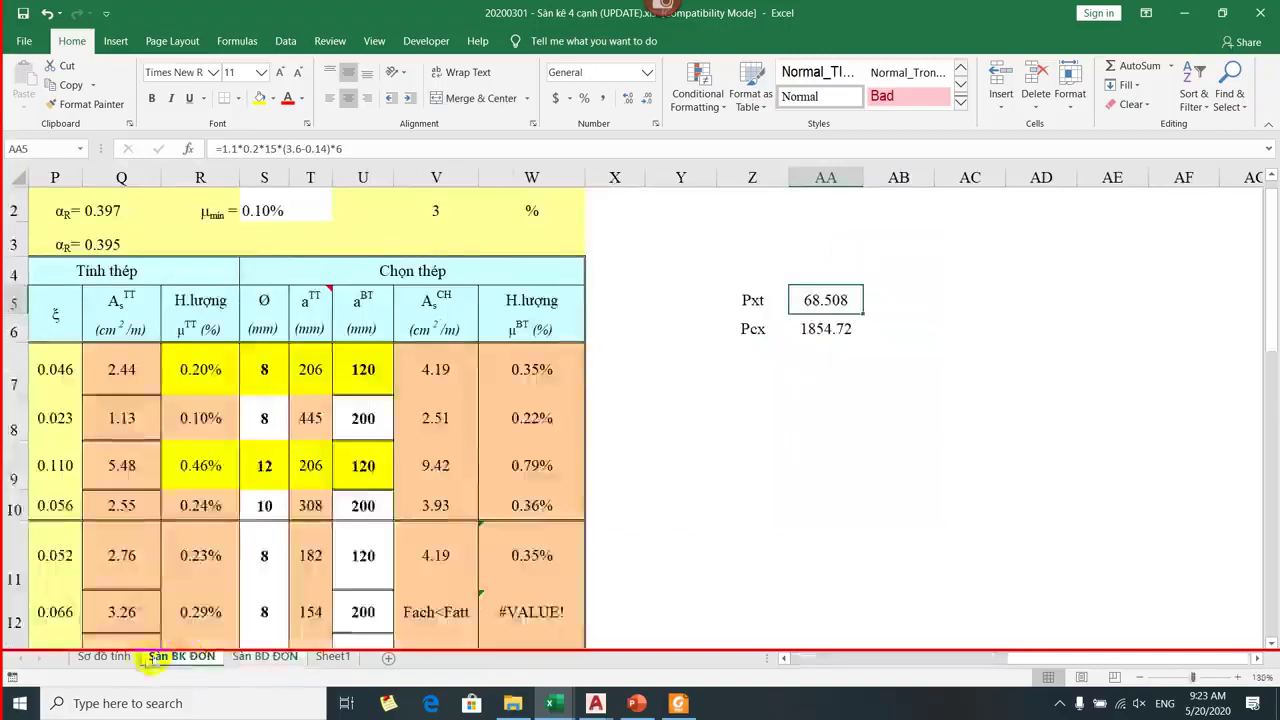
pyautogui.click(265, 657)
pyautogui.click(180, 657)
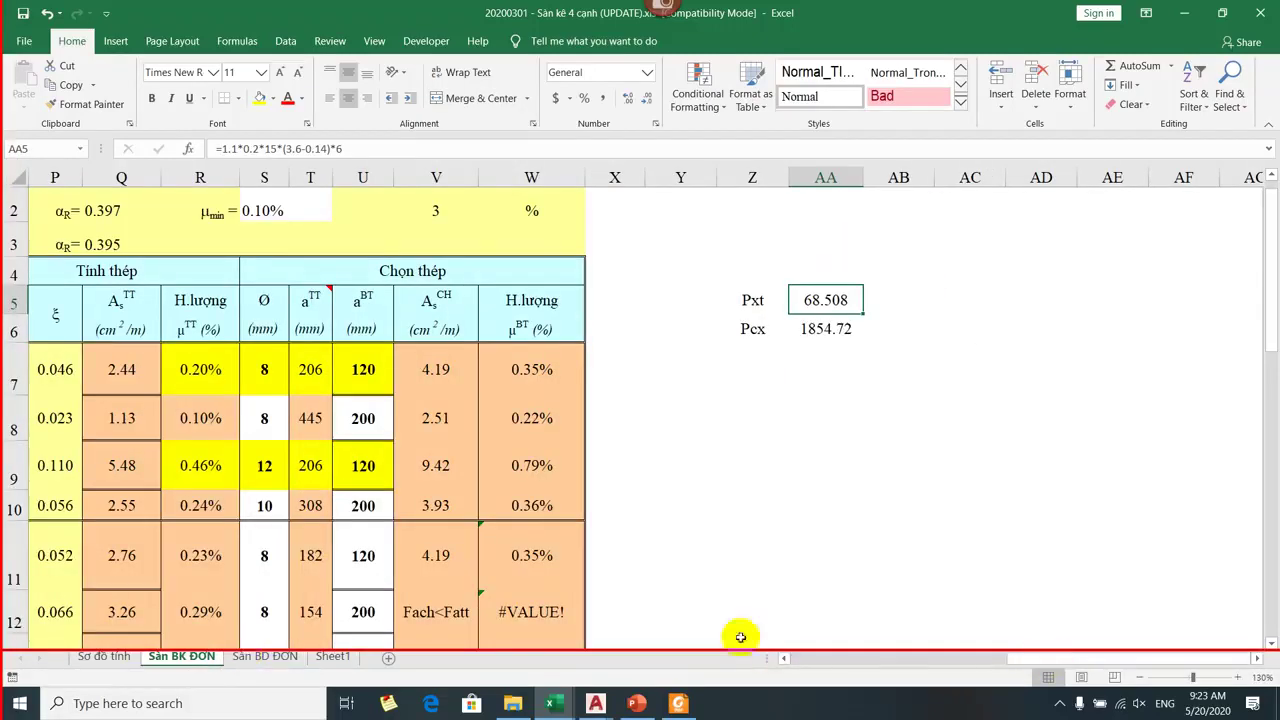
pyautogui.moveTo(1010, 670); pyautogui.dragTo(650, 678)
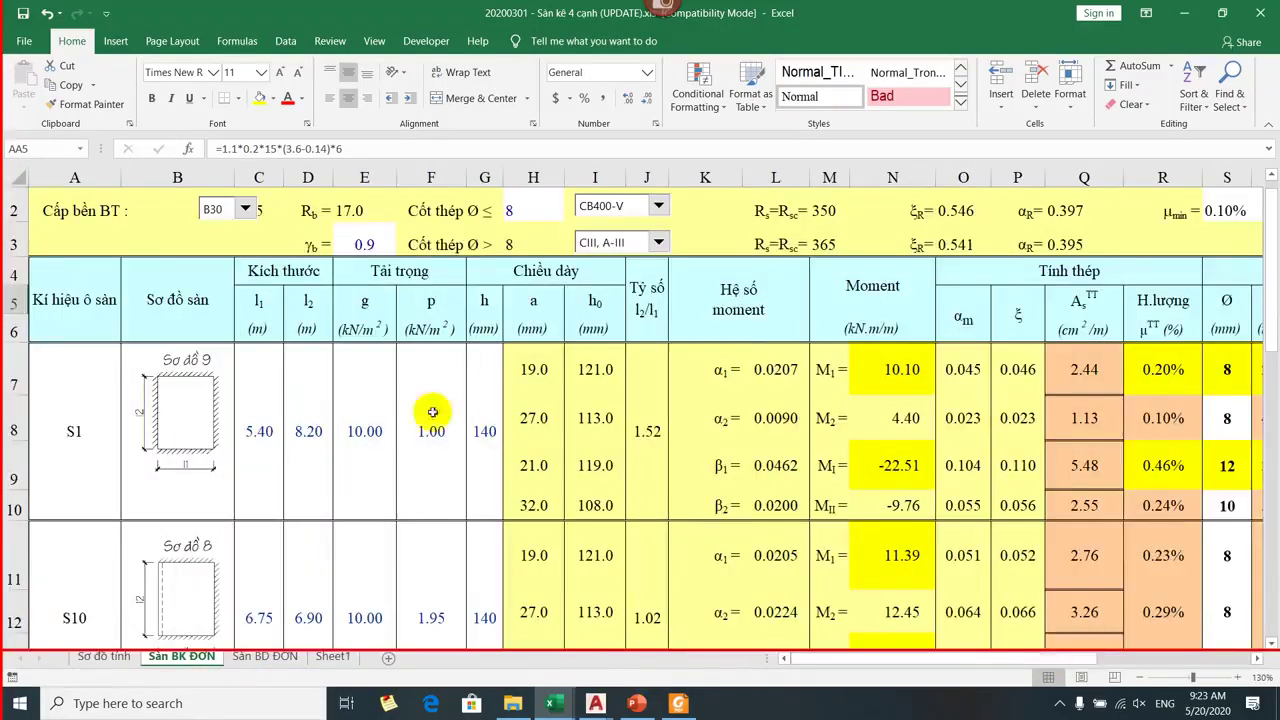
pyautogui.scroll(1, 435, 390)
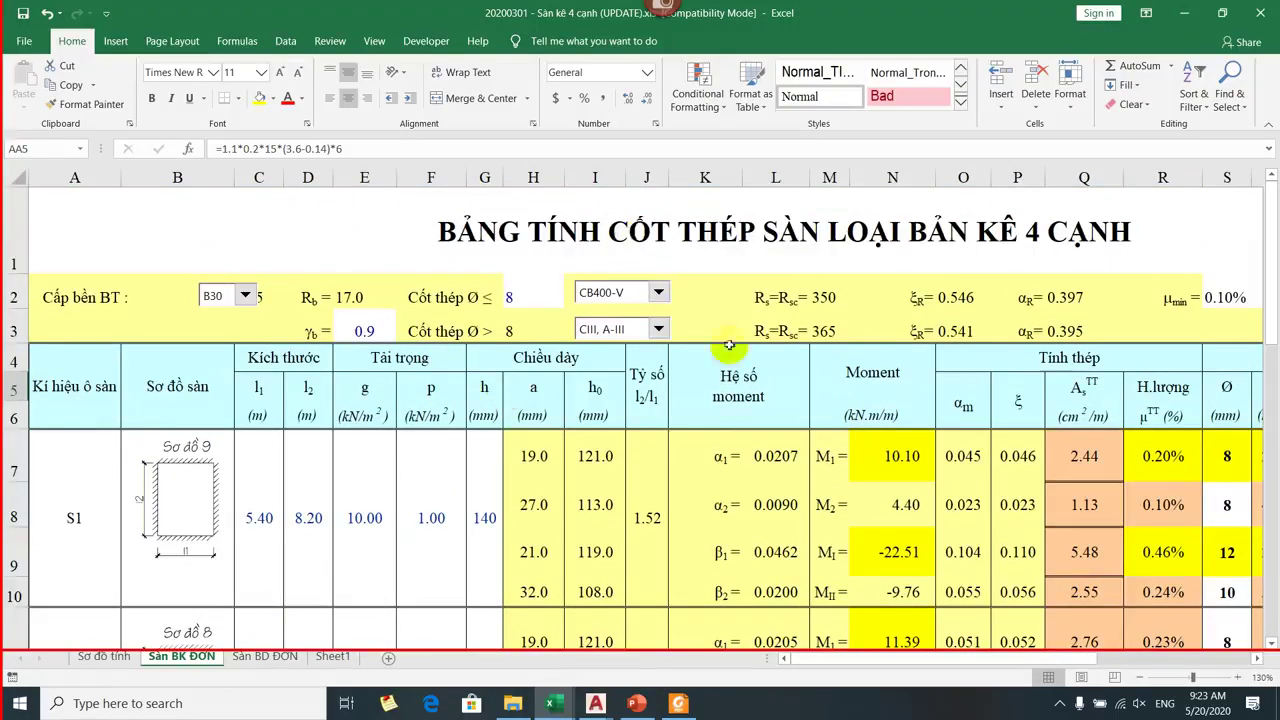
pyautogui.scroll(-1, 749, 391)
# View the load workbook, slab reinforcement workbook and AutoCAD plan in turn, ending at the wall load formula on slide 5 in PowerPoint.
pyautogui.hotkey('ctrl', 'Tab')
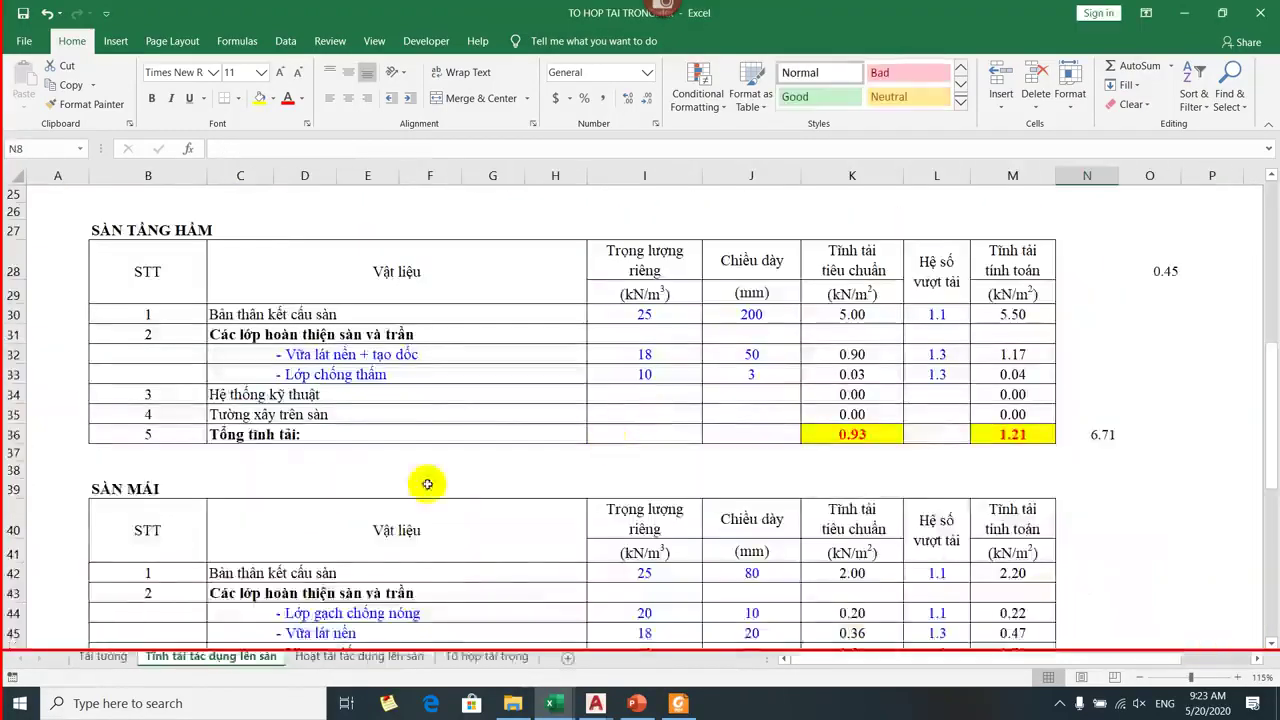
pyautogui.click(551, 703)
pyautogui.moveTo(595, 703)
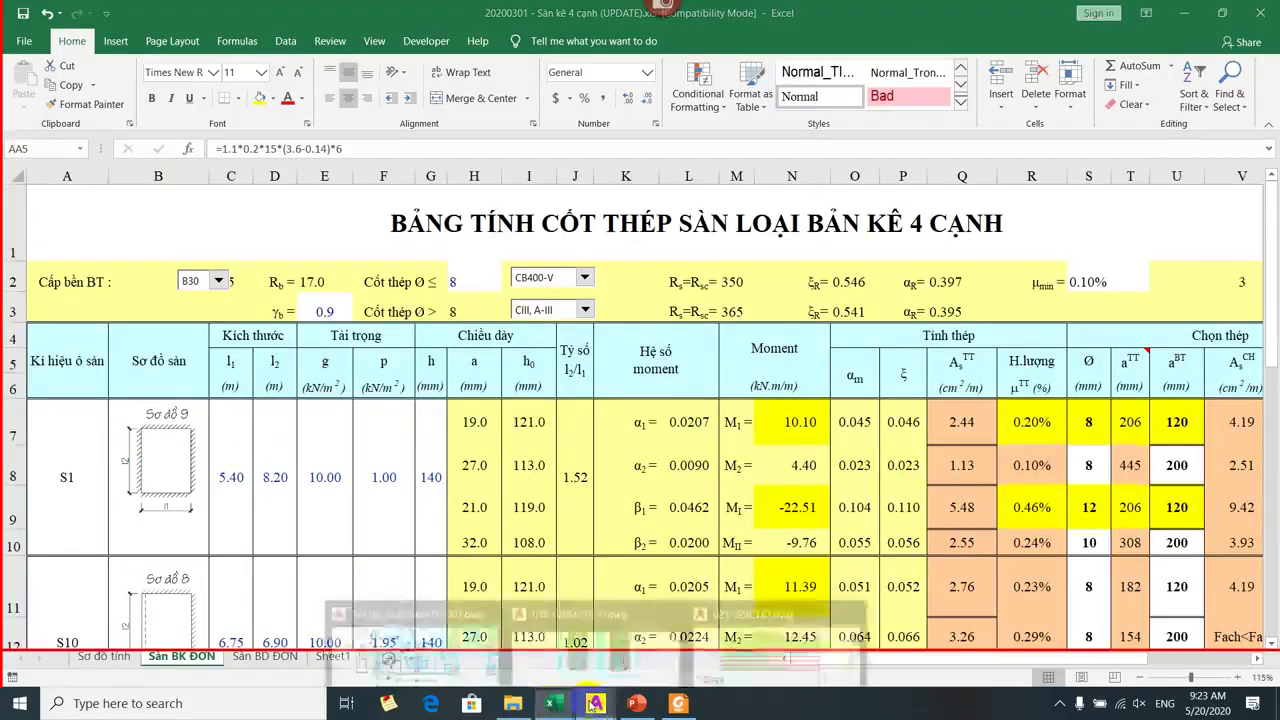
pyautogui.click(410, 640)
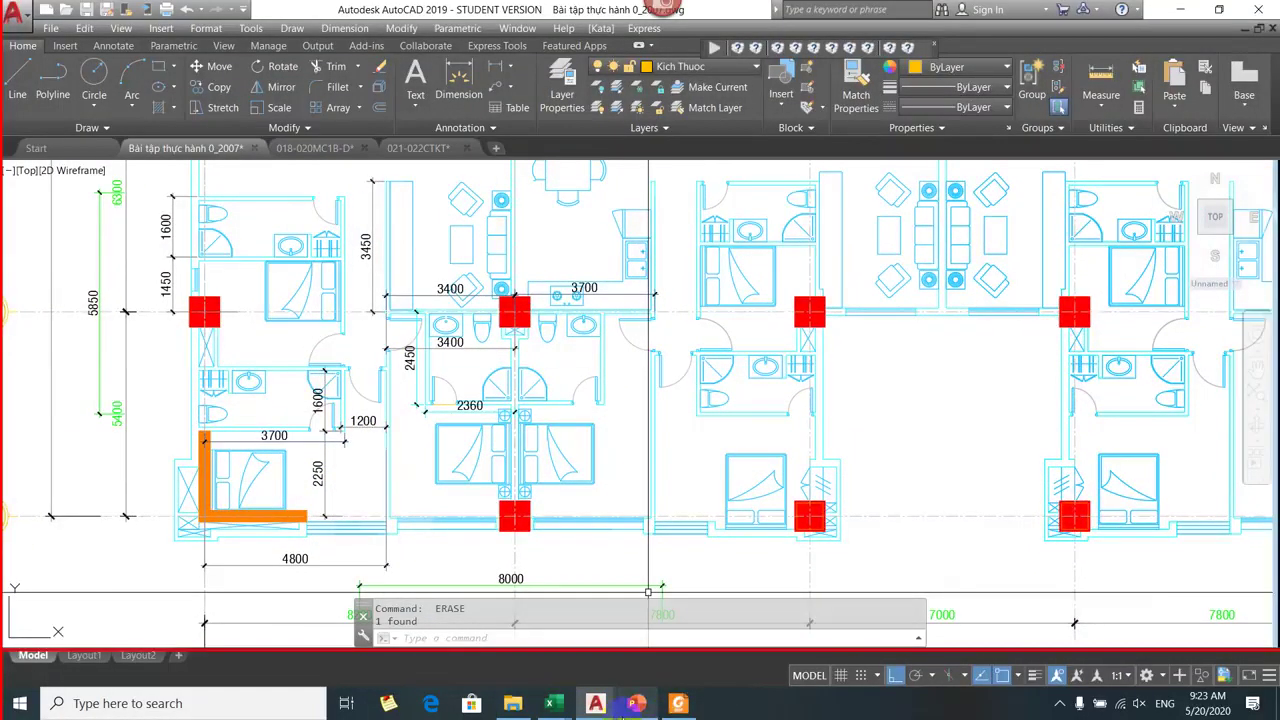
pyautogui.hotkey('alt', 'Tab')
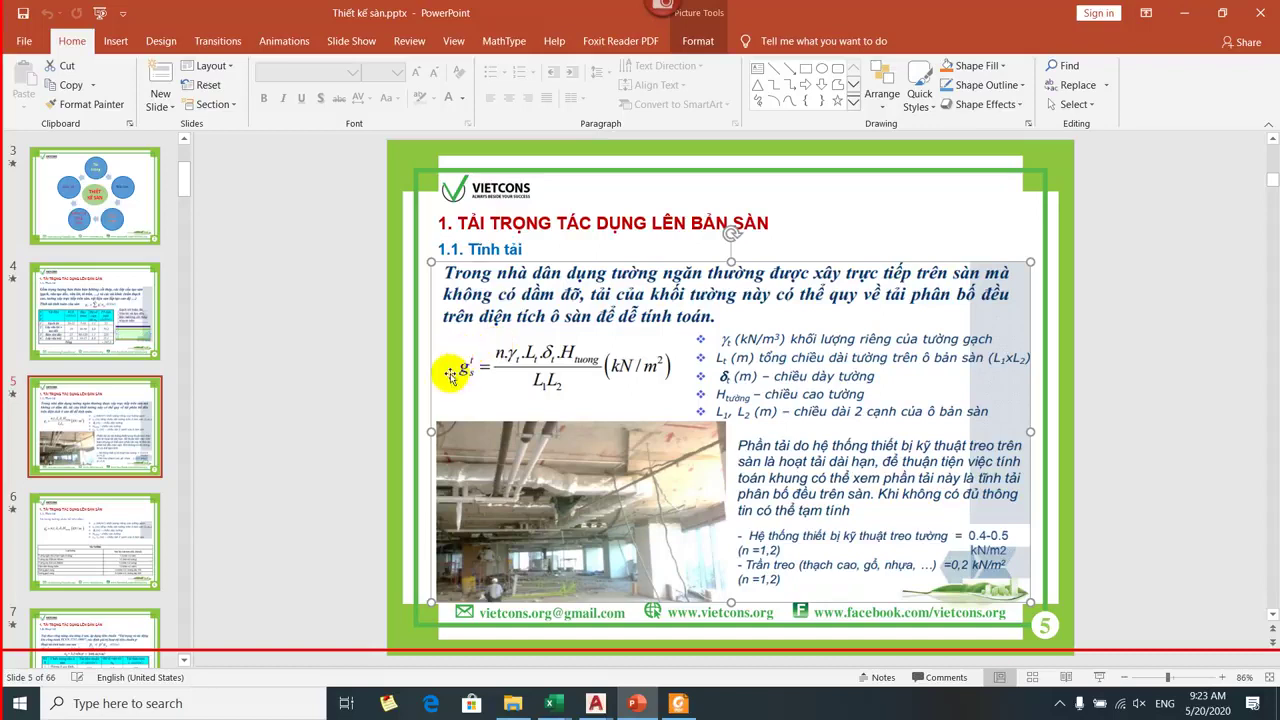
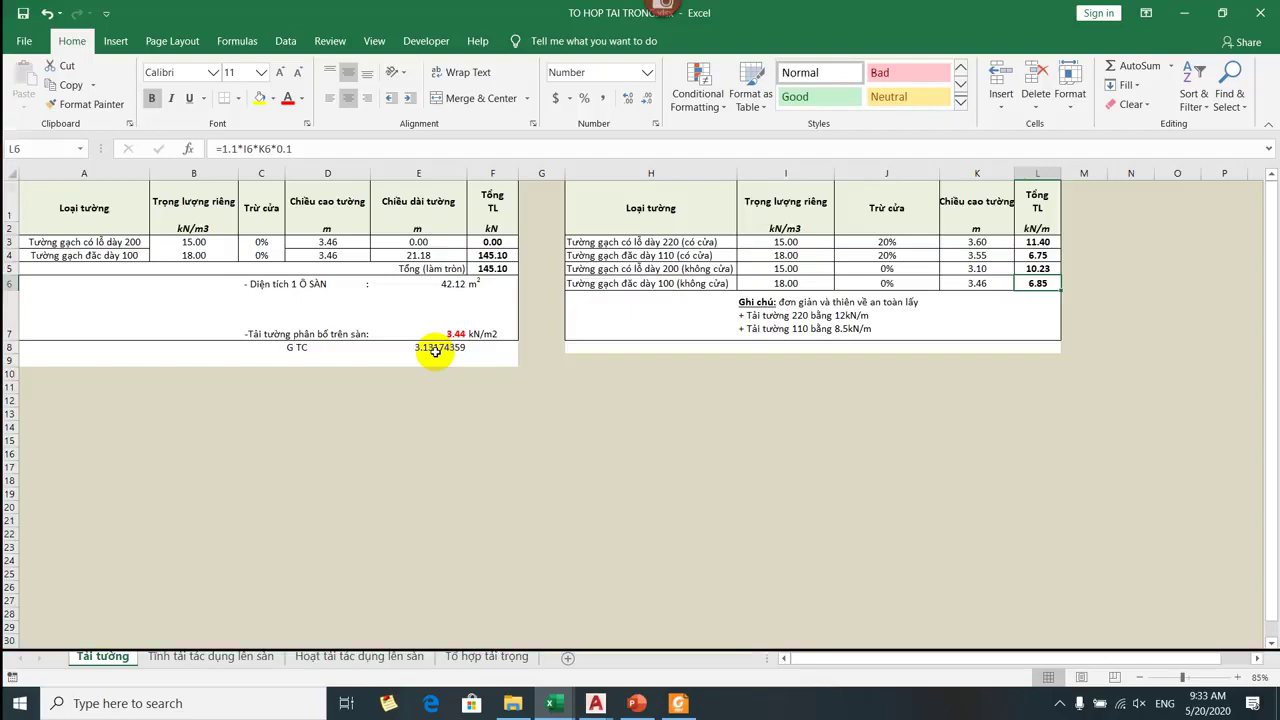
# Compare the wall load formula on slide 5 in PowerPoint with the wall load table on Excel's Tải tường sheet.
pyautogui.hotkey('alt', 'Tab')
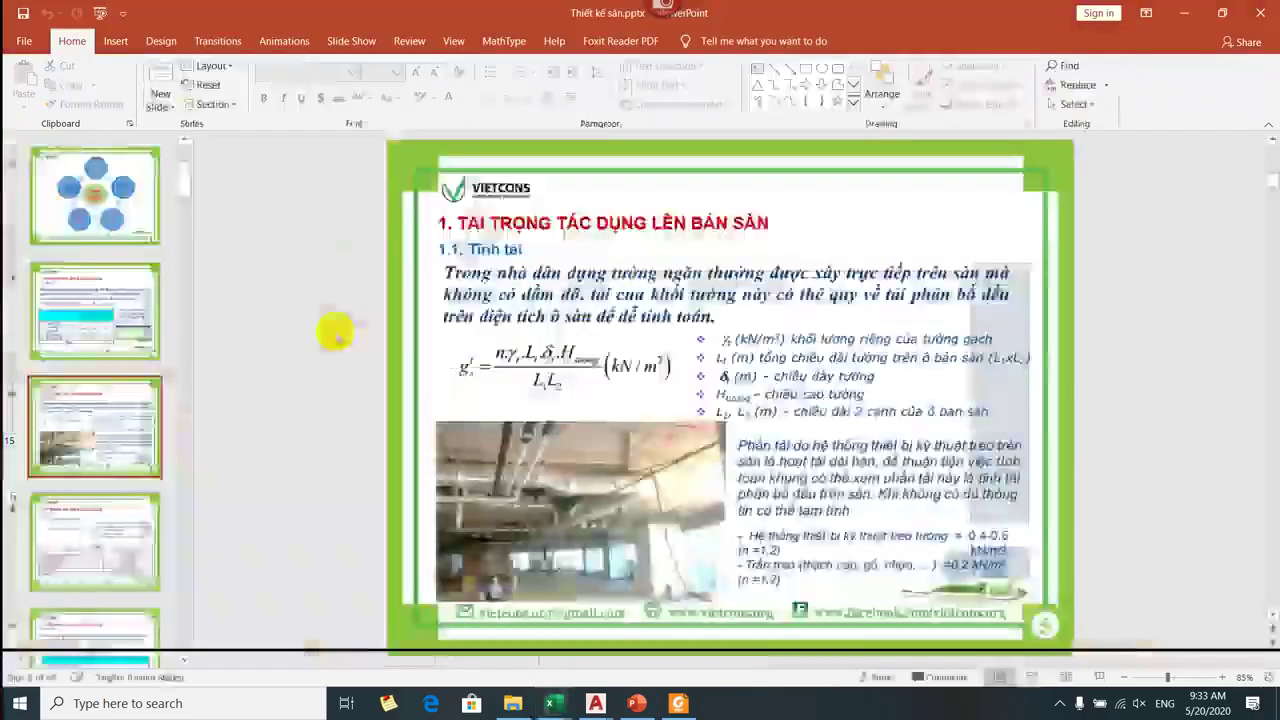
pyautogui.hotkey('alt', 'Tab')
pyautogui.click(128, 267)
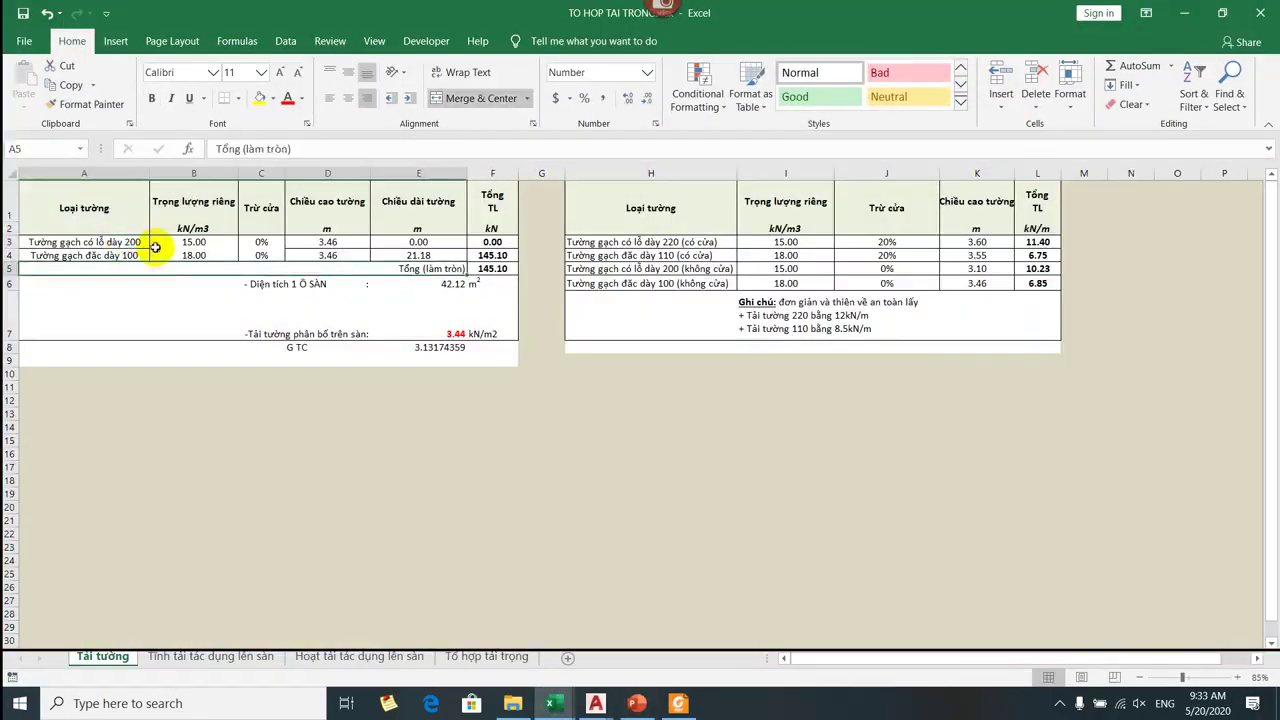
# Review the wall types and their unit weights in the wall load table.
pyautogui.click(157, 243)
pyautogui.click(107, 245)
pyautogui.click(112, 256)
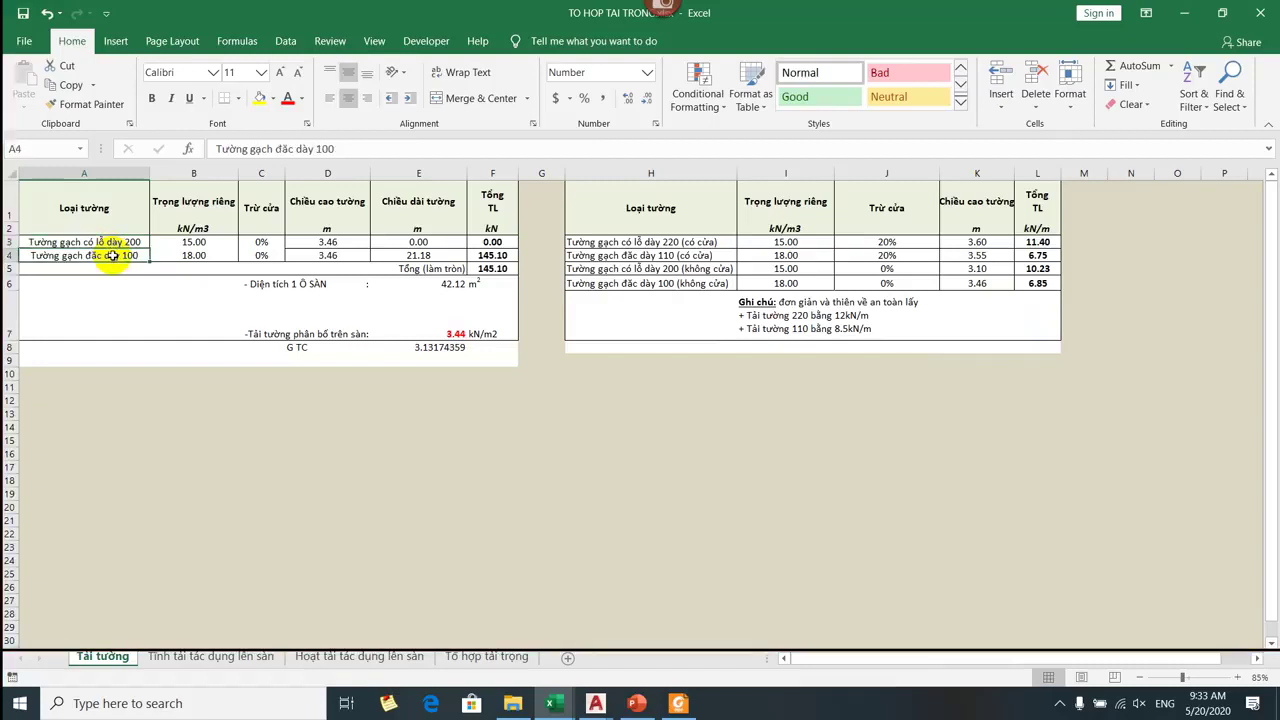
pyautogui.click(188, 245)
pyautogui.click(193, 256)
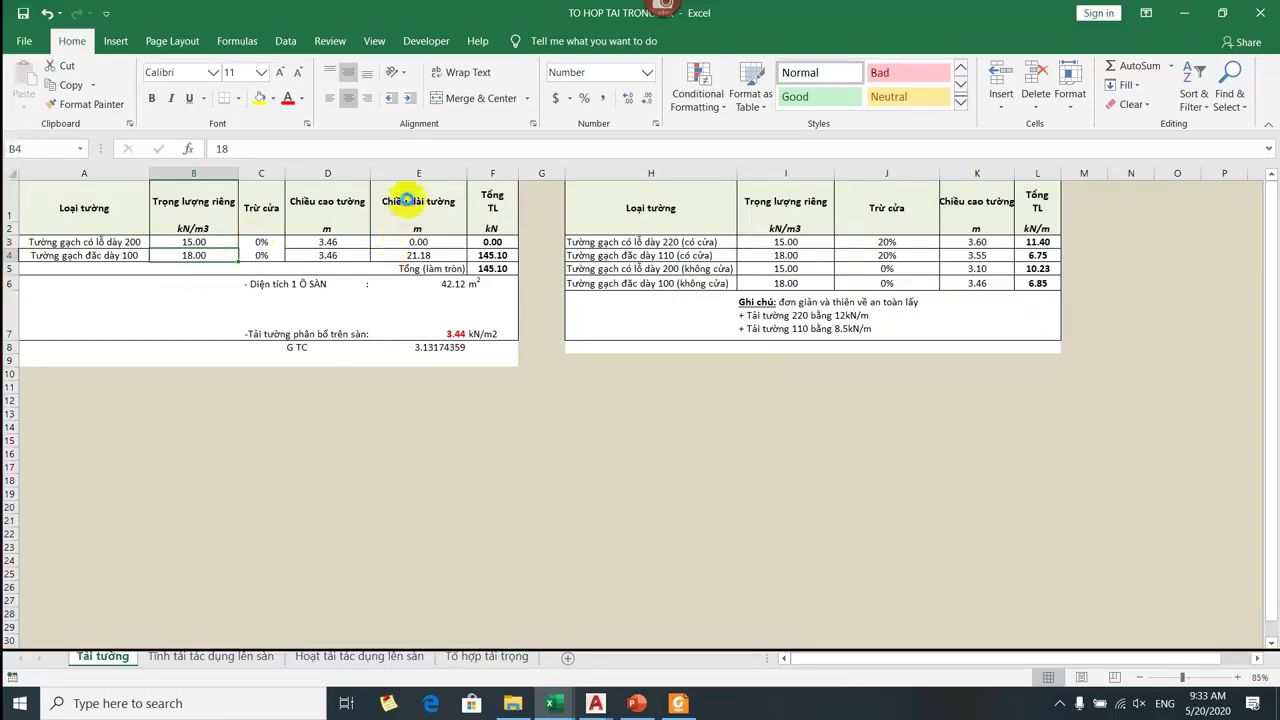
pyautogui.scroll(2, 423, 200)
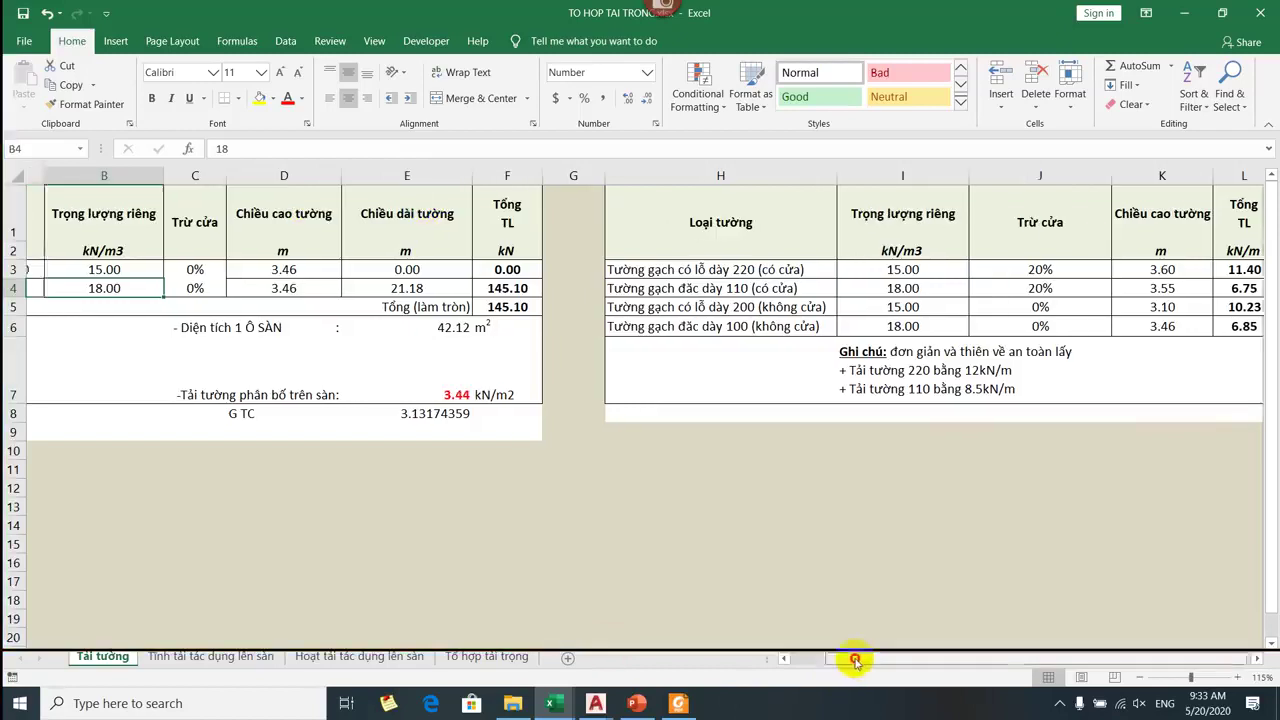
pyautogui.moveTo(851, 660); pyautogui.dragTo(760, 658)
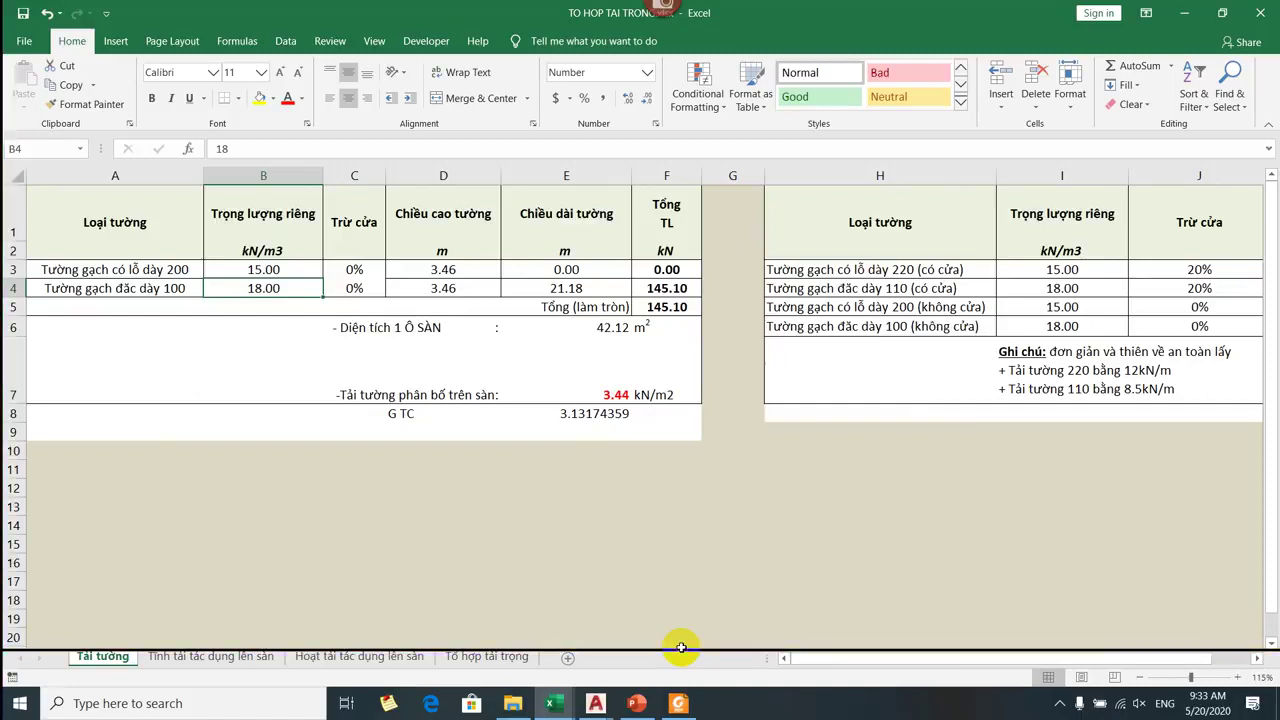
pyautogui.click(362, 302)
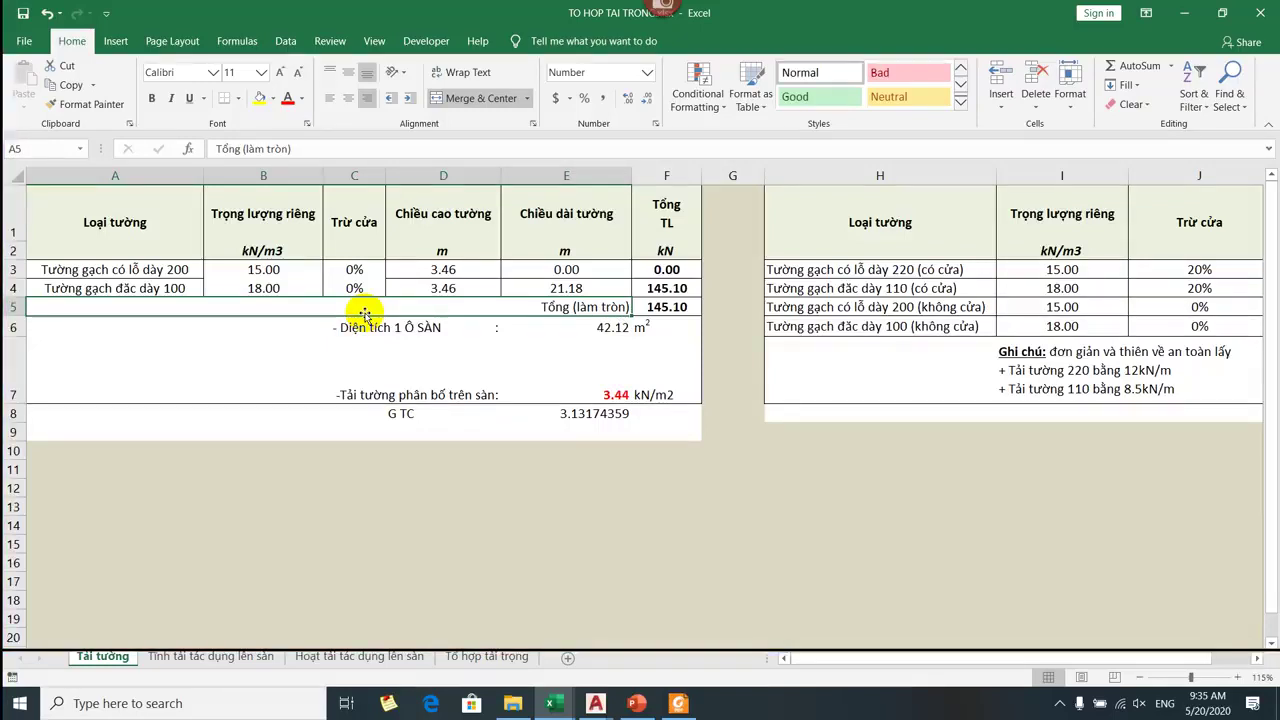
# Check the wall height formula in D3, then switch to AutoCAD and examine the typical storey height on the building section.
pyautogui.click(455, 272)
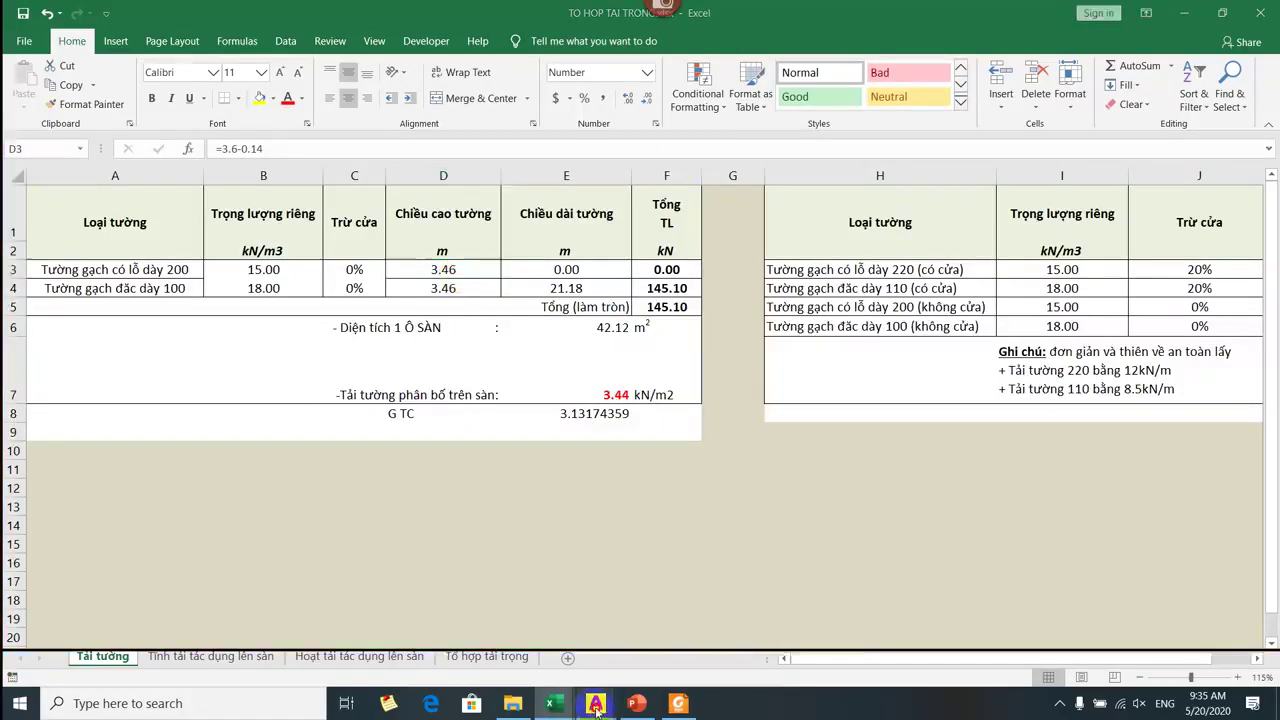
pyautogui.moveTo(595, 703)
pyautogui.click(415, 645)
pyautogui.scroll(-5, 620, 471)
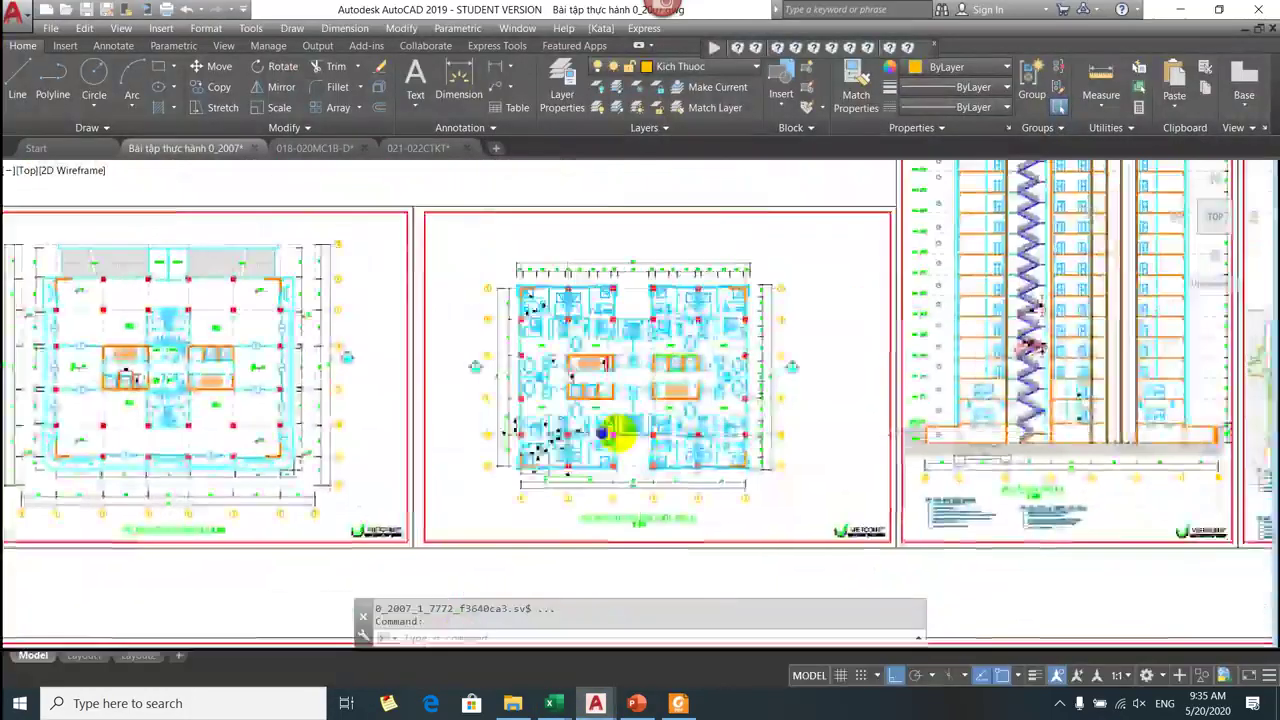
pyautogui.scroll(6, 739, 285)
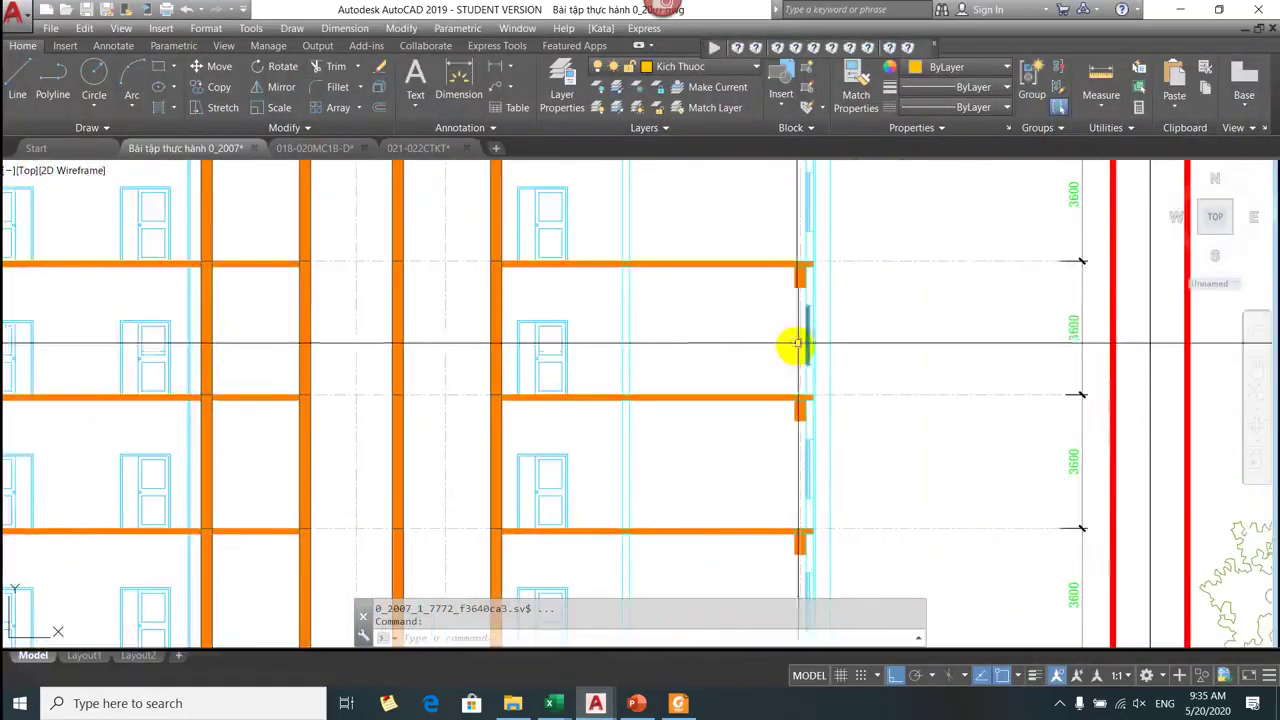
pyautogui.scroll(2, 1097, 354)
pyautogui.scroll(-5, 1066, 363)
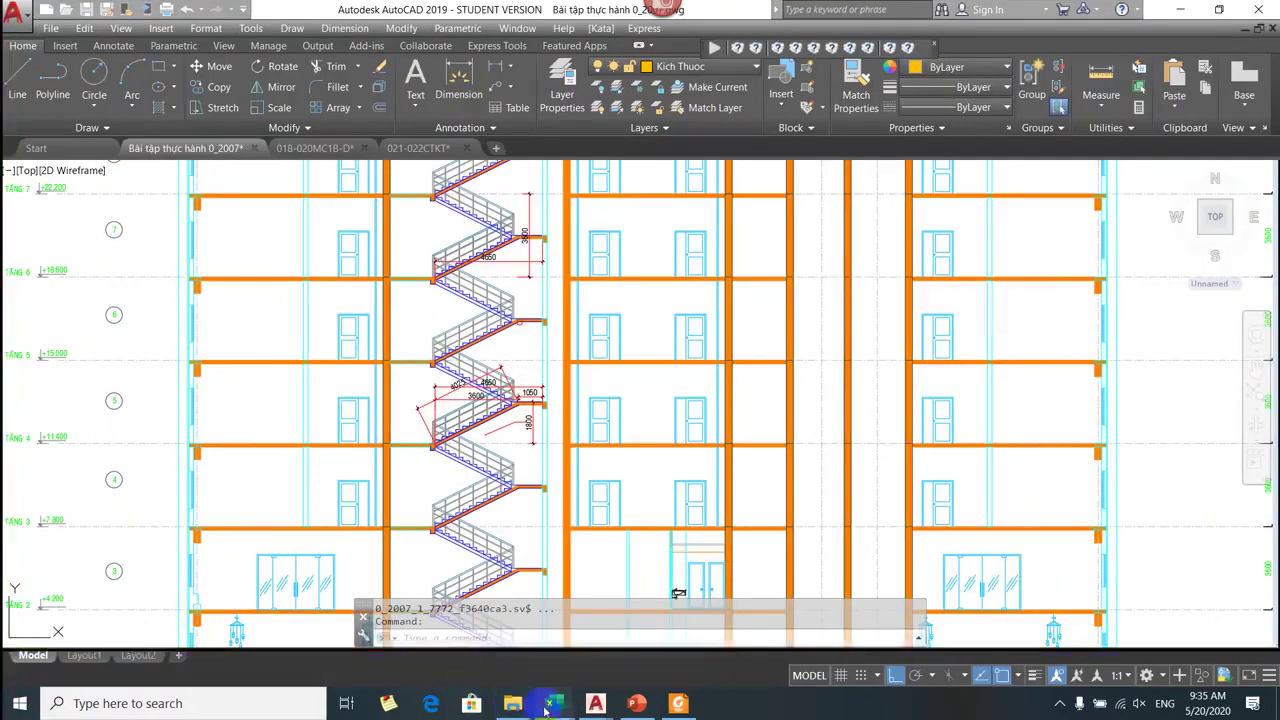
# Switch to Excel, set the wall height in D3 to =3.6-0.13 and copy the formula down to D4.
pyautogui.moveTo(550, 703)
pyautogui.click(528, 655)
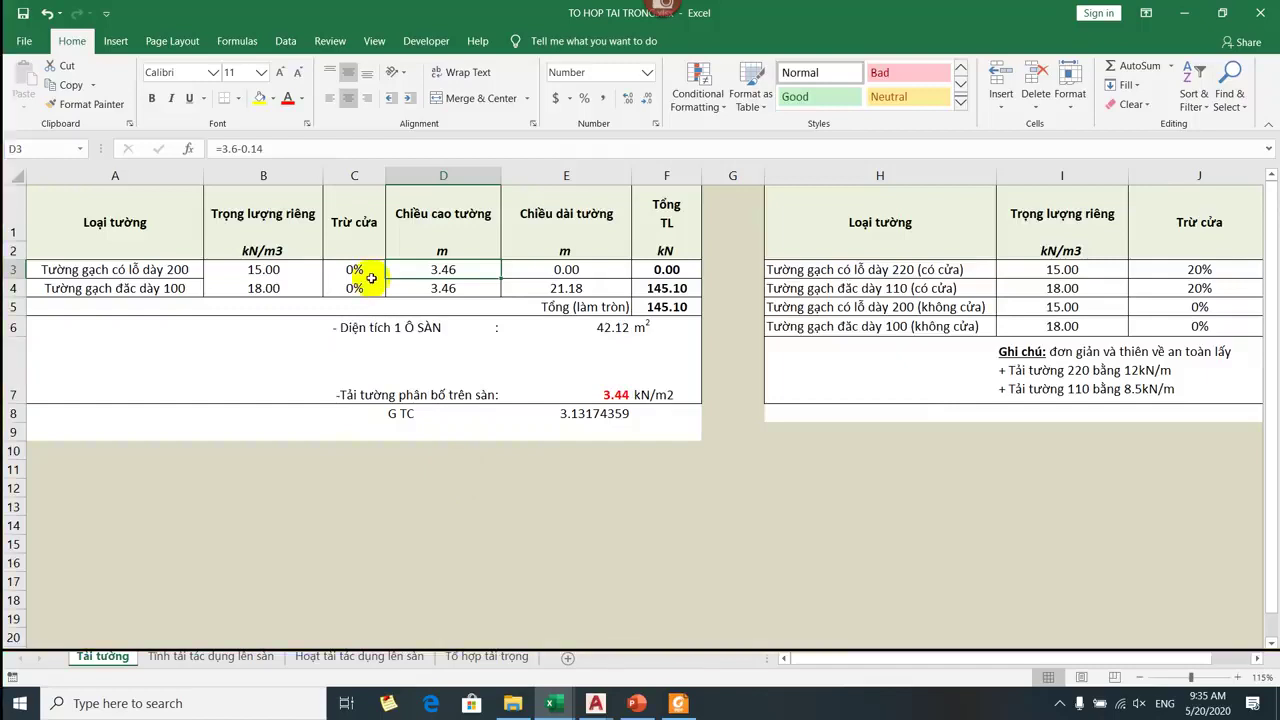
pyautogui.write('=3.6-0')
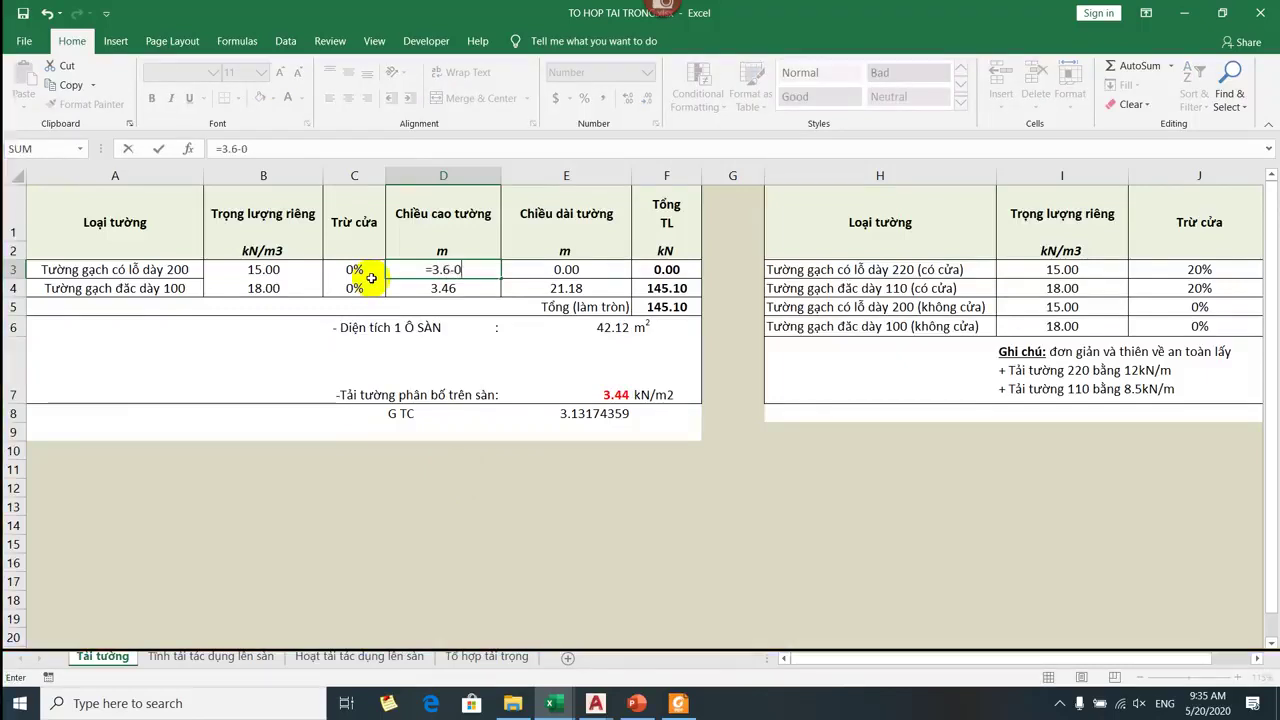
pyautogui.write('.13')
pyautogui.press('Return')
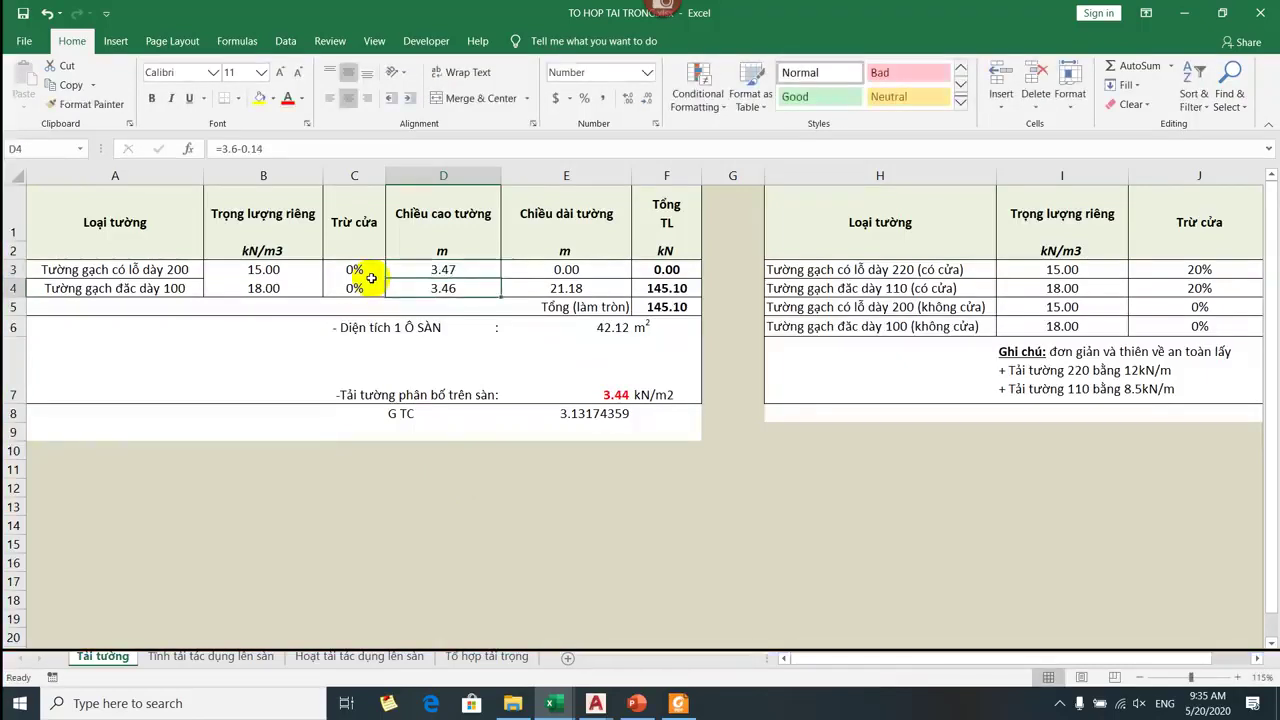
pyautogui.click(490, 271)
pyautogui.moveTo(500, 279); pyautogui.dragTo(495, 296)
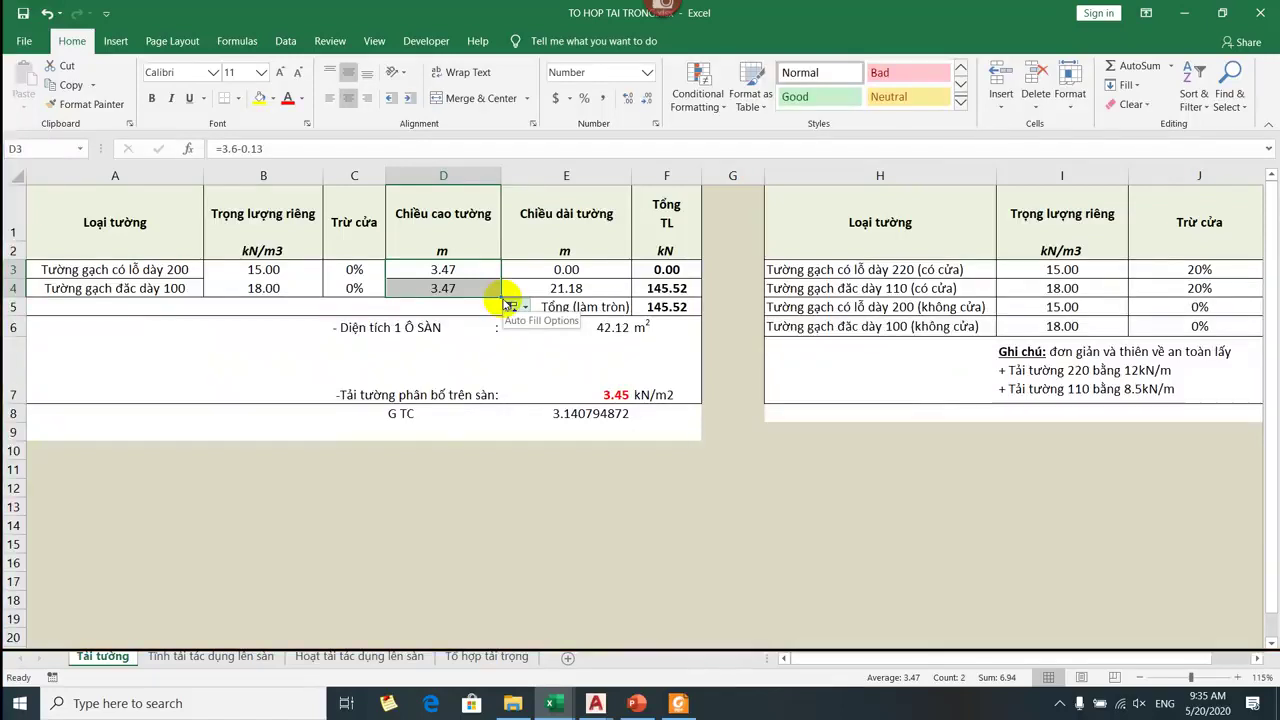
# Select wall length cell E3, then switch to AutoCAD and examine the walls and beam grid on the typical floor plan.
pyautogui.click(529, 269)
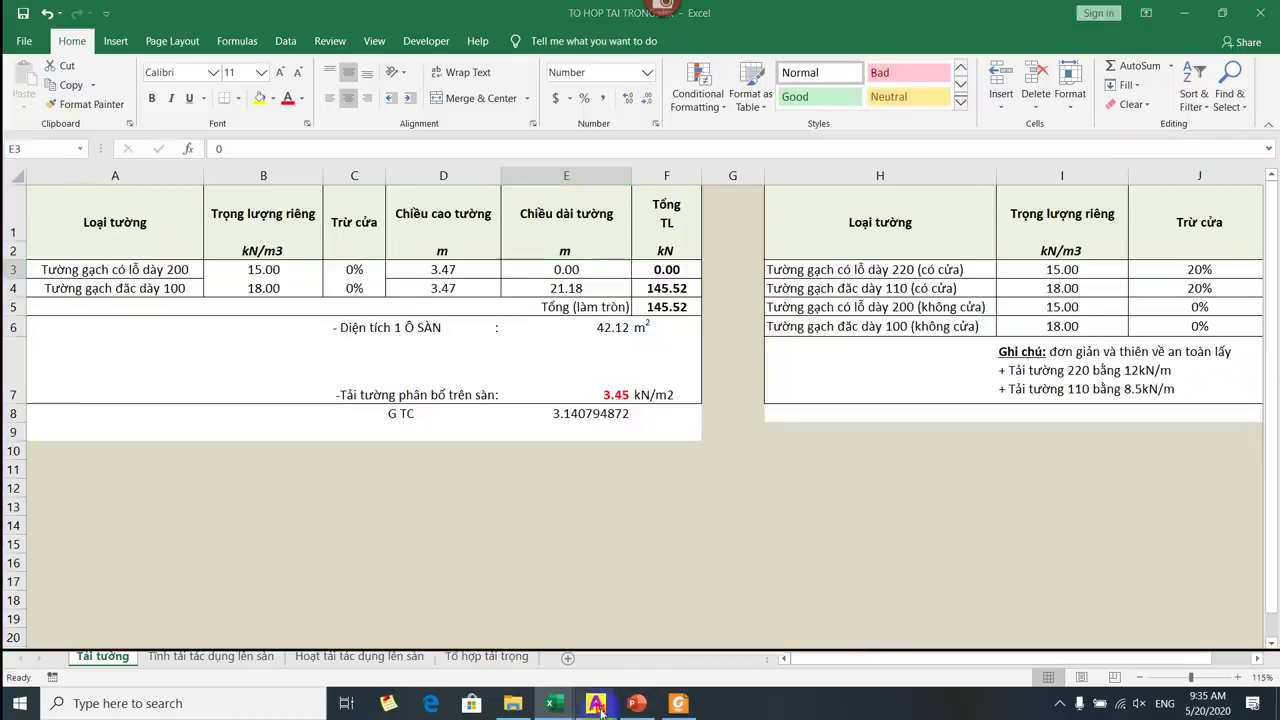
pyautogui.moveTo(595, 703)
pyautogui.click(415, 630)
pyautogui.scroll(-3, 608, 500)
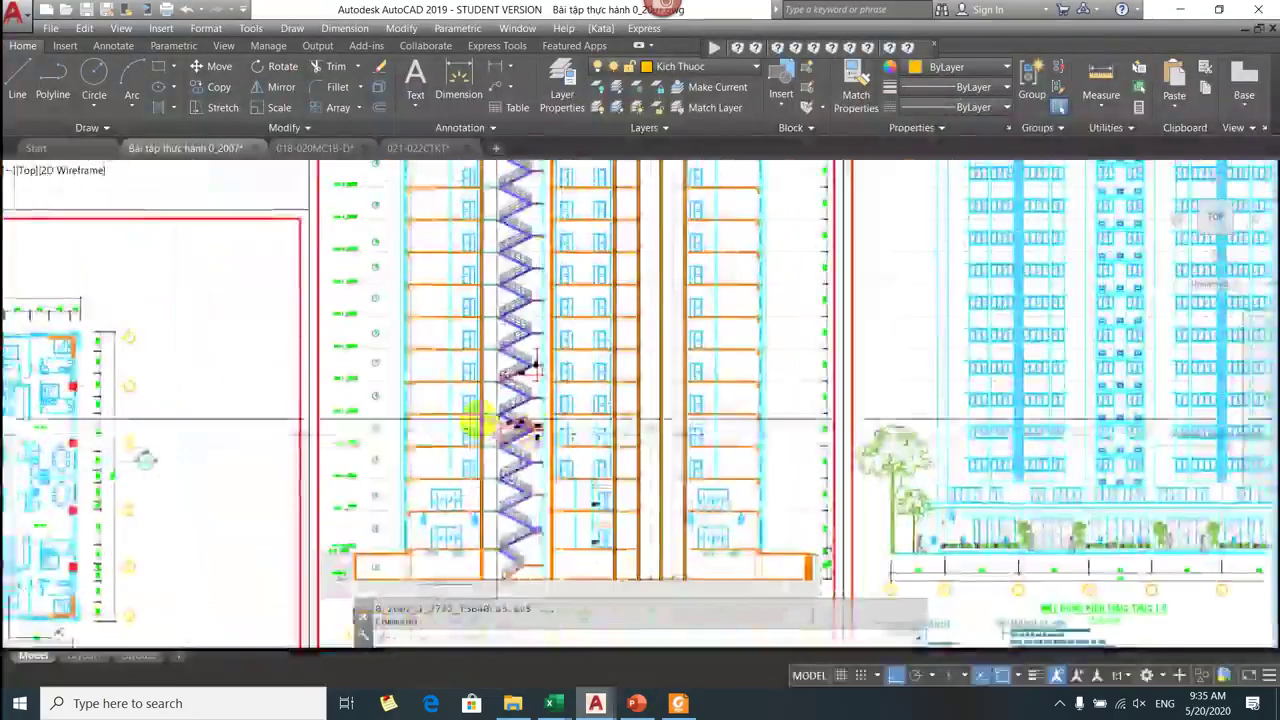
pyautogui.scroll(5, 409, 466)
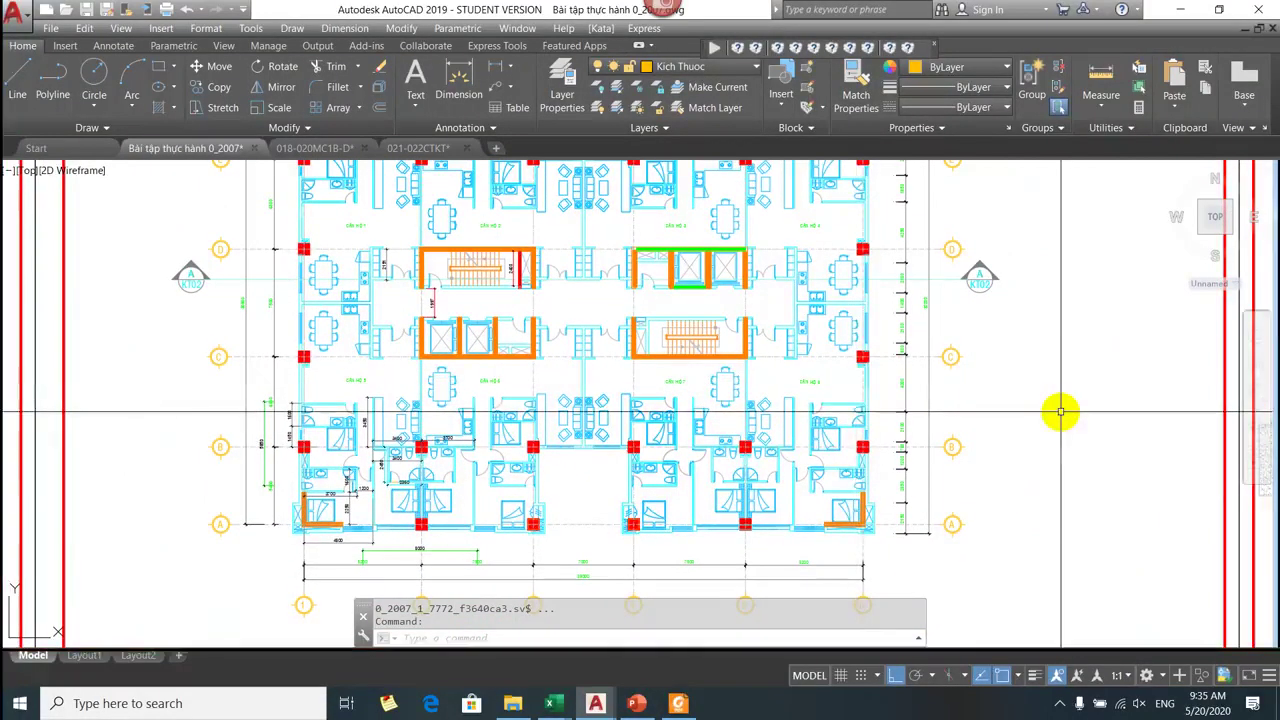
pyautogui.moveTo(934, 434); pyautogui.dragTo(177, 471)
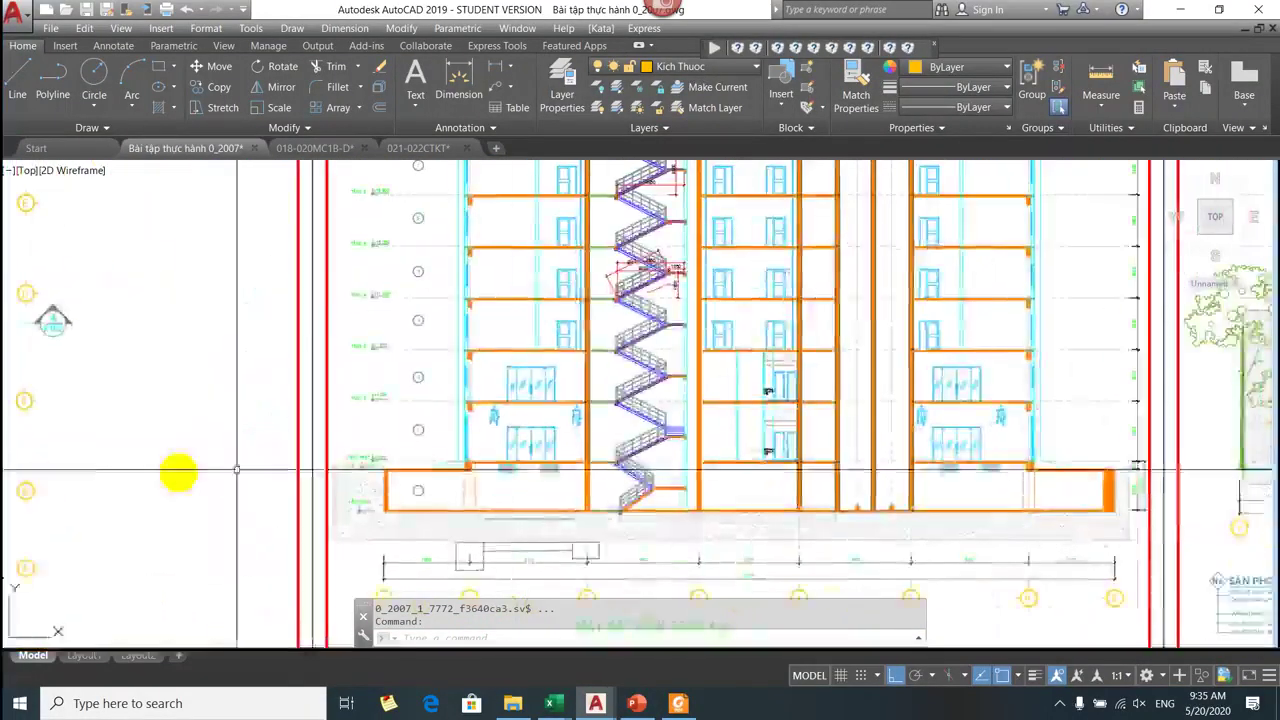
pyautogui.scroll(3, 414, 427)
pyautogui.scroll(-3, 414, 427)
pyautogui.moveTo(923, 486); pyautogui.dragTo(635, 473)
pyautogui.scroll(3, 645, 355)
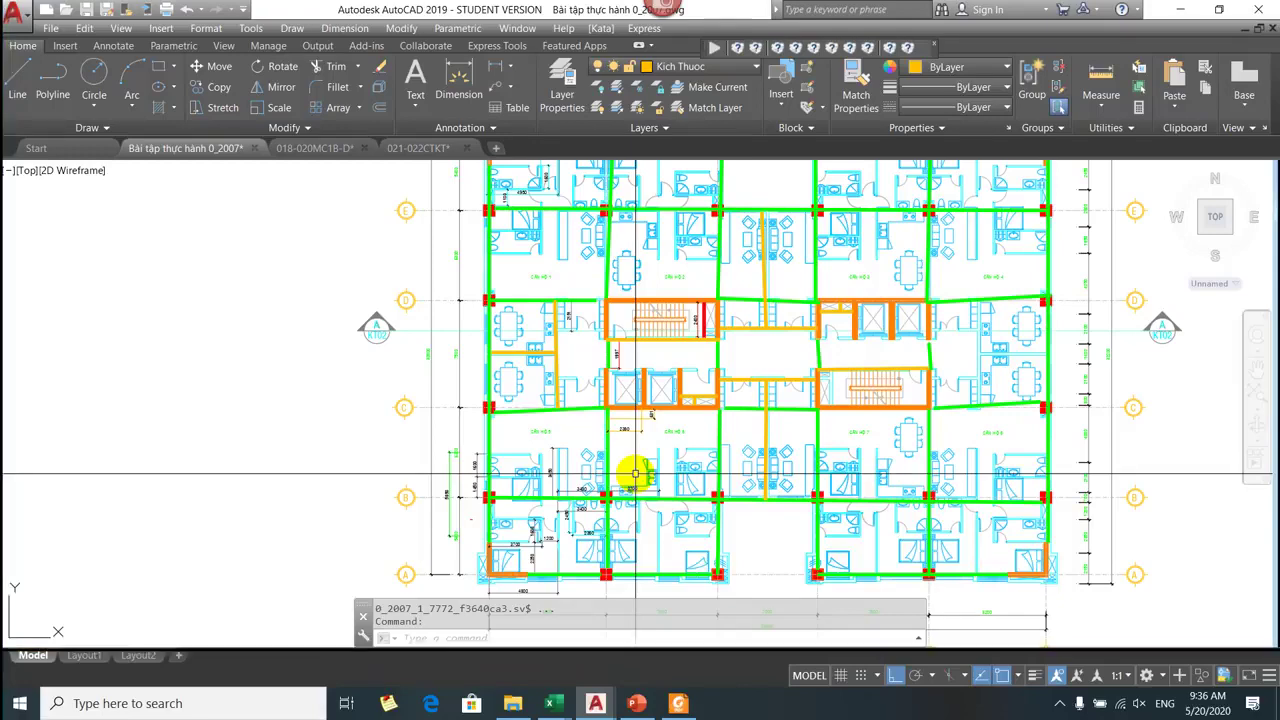
pyautogui.scroll(-4, 686, 560)
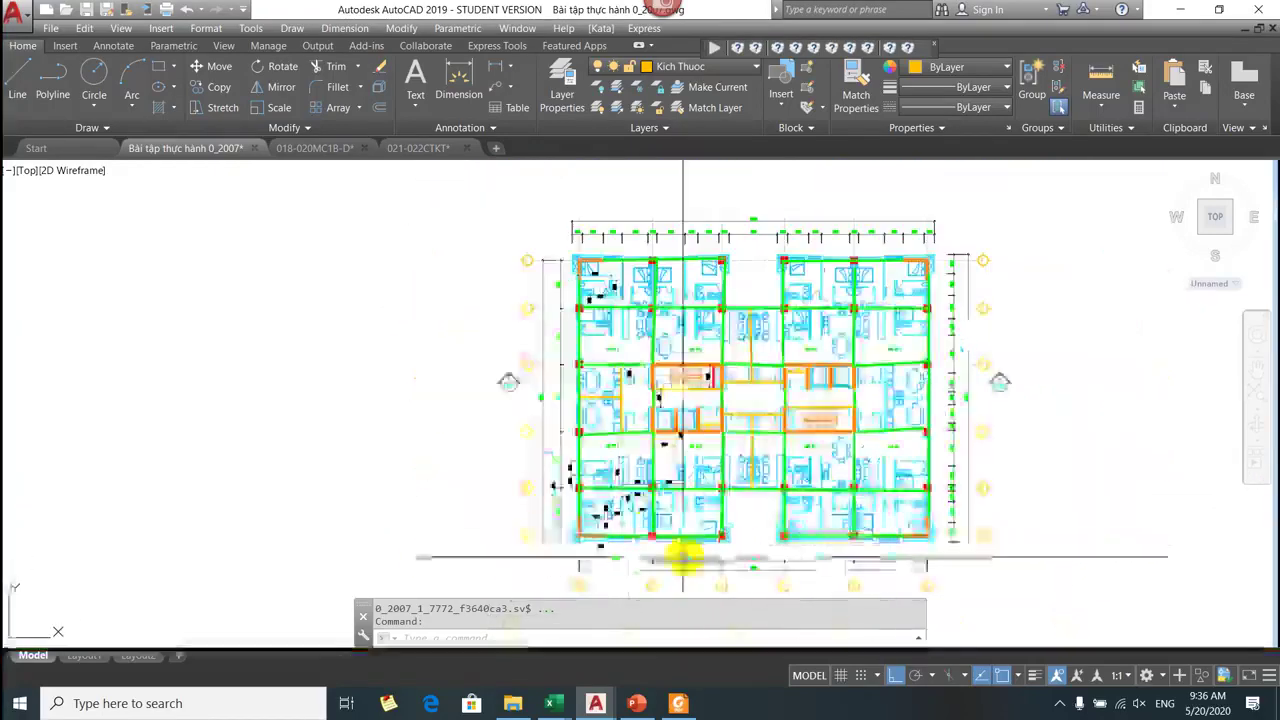
pyautogui.scroll(7, 560, 508)
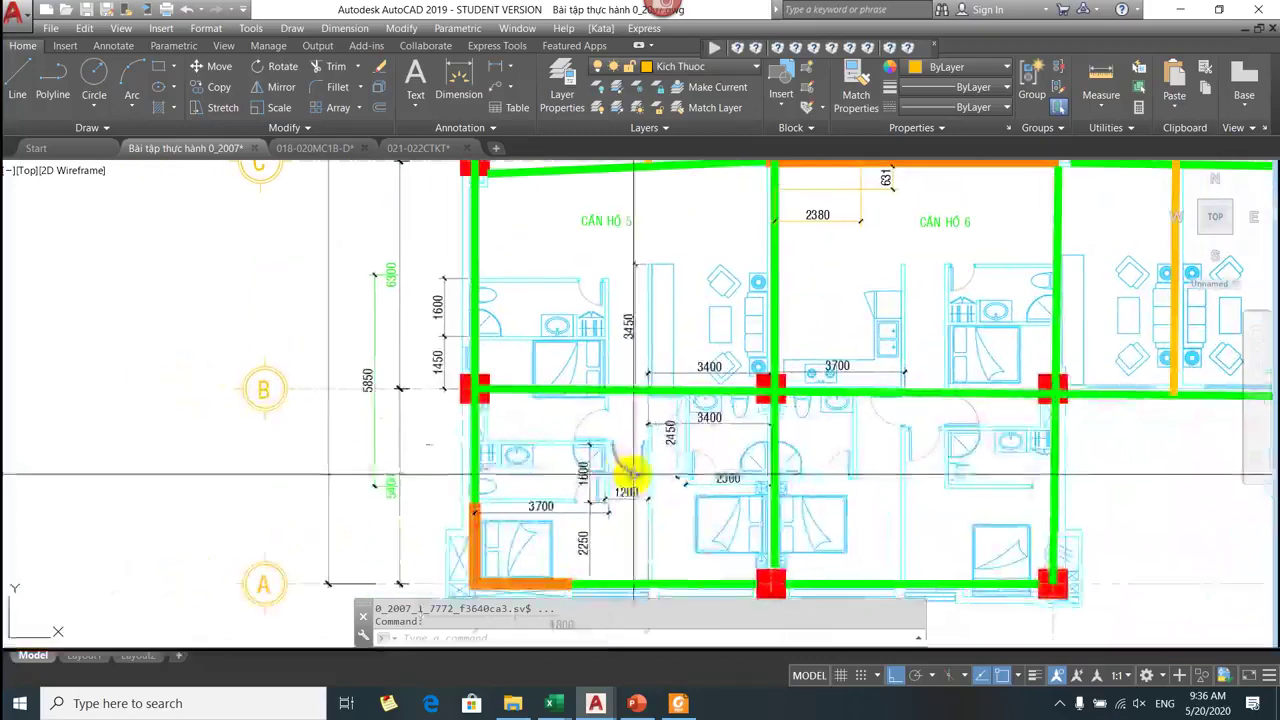
pyautogui.scroll(-3, 630, 420)
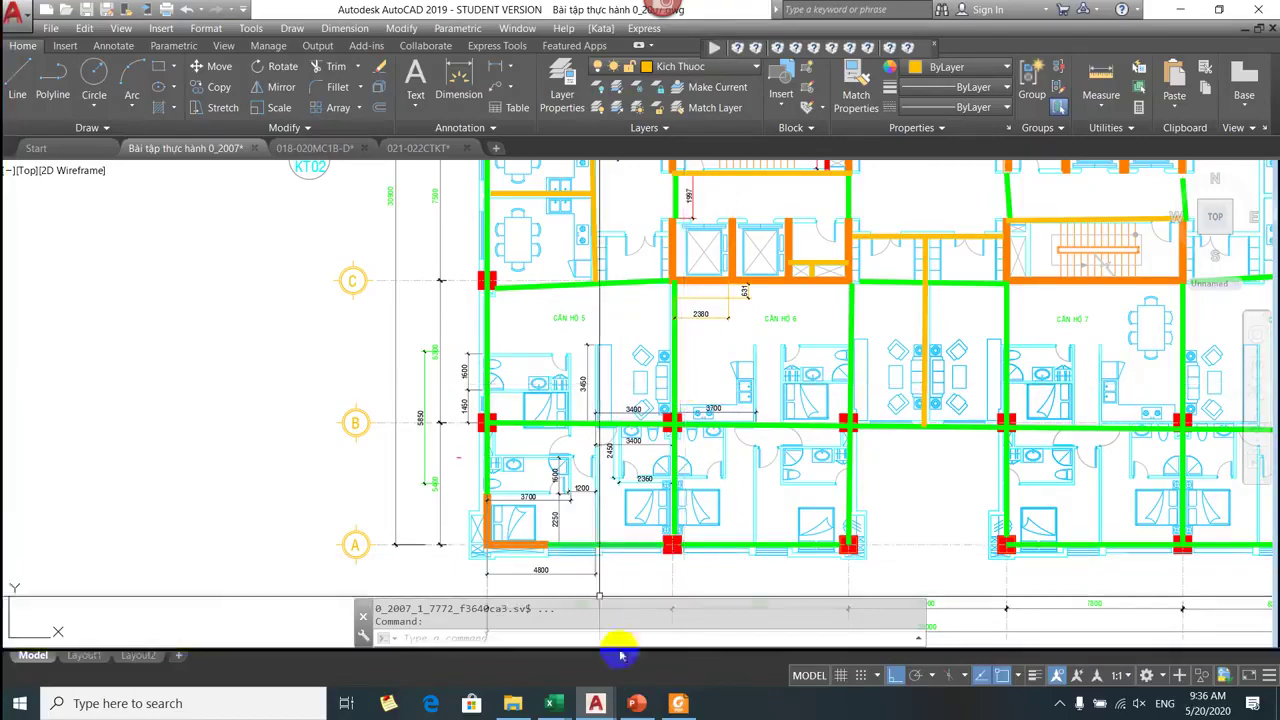
# Consult the partition wall load formula in PowerPoint, then return to AutoCAD and view the plan's corner bay between axes A and B.
pyautogui.click(636, 703)
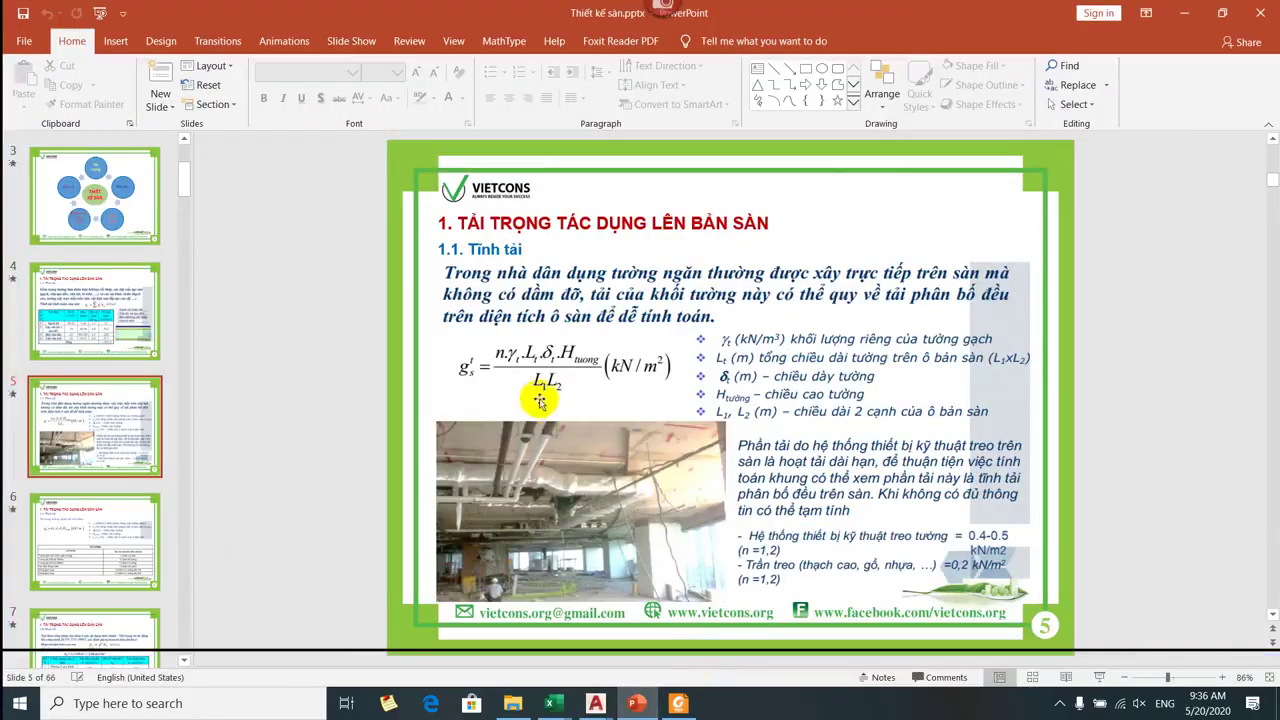
pyautogui.hotkey('alt', 'Tab')
pyautogui.scroll(3, 629, 449)
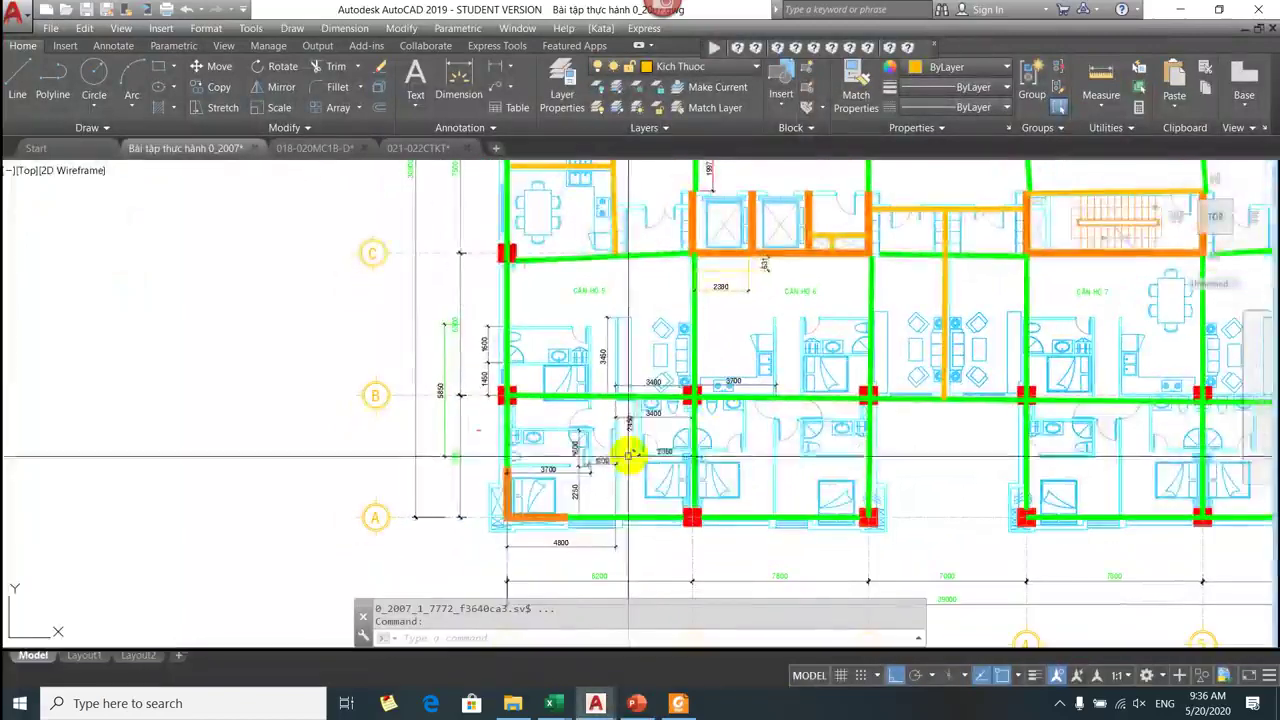
pyautogui.scroll(2, 610, 483)
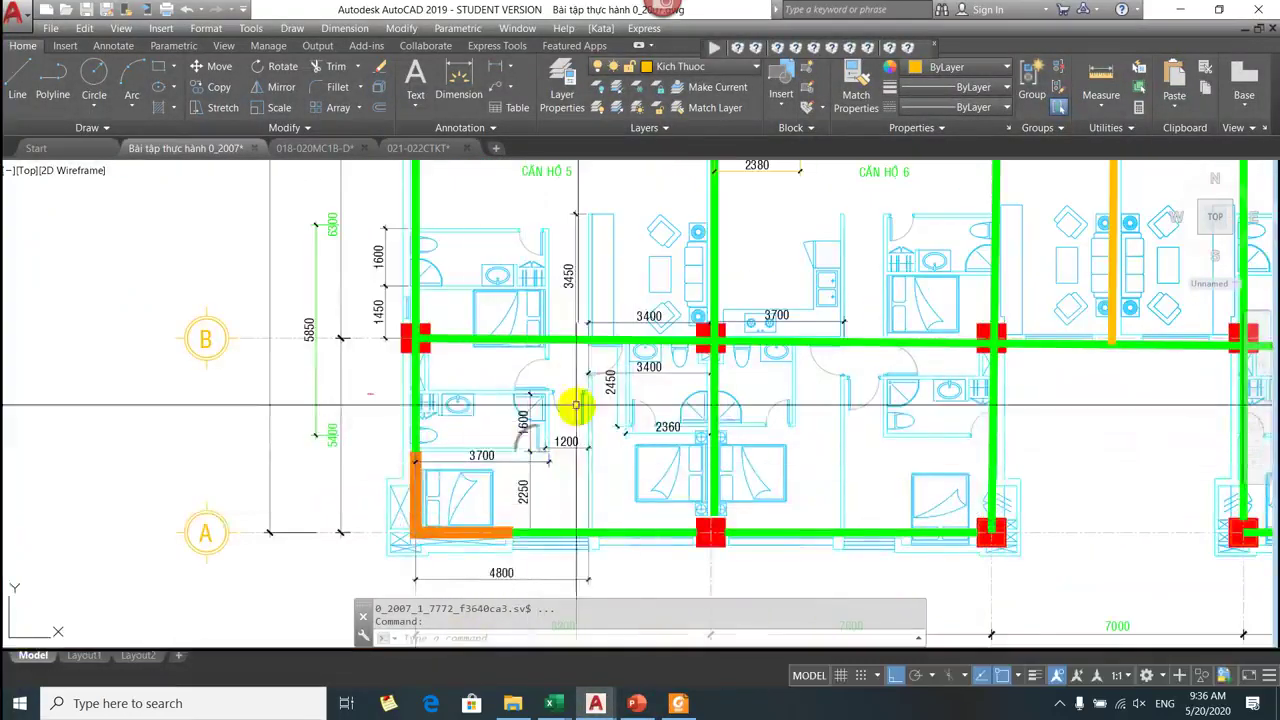
pyautogui.moveTo(422, 445); pyautogui.dragTo(324, 364)
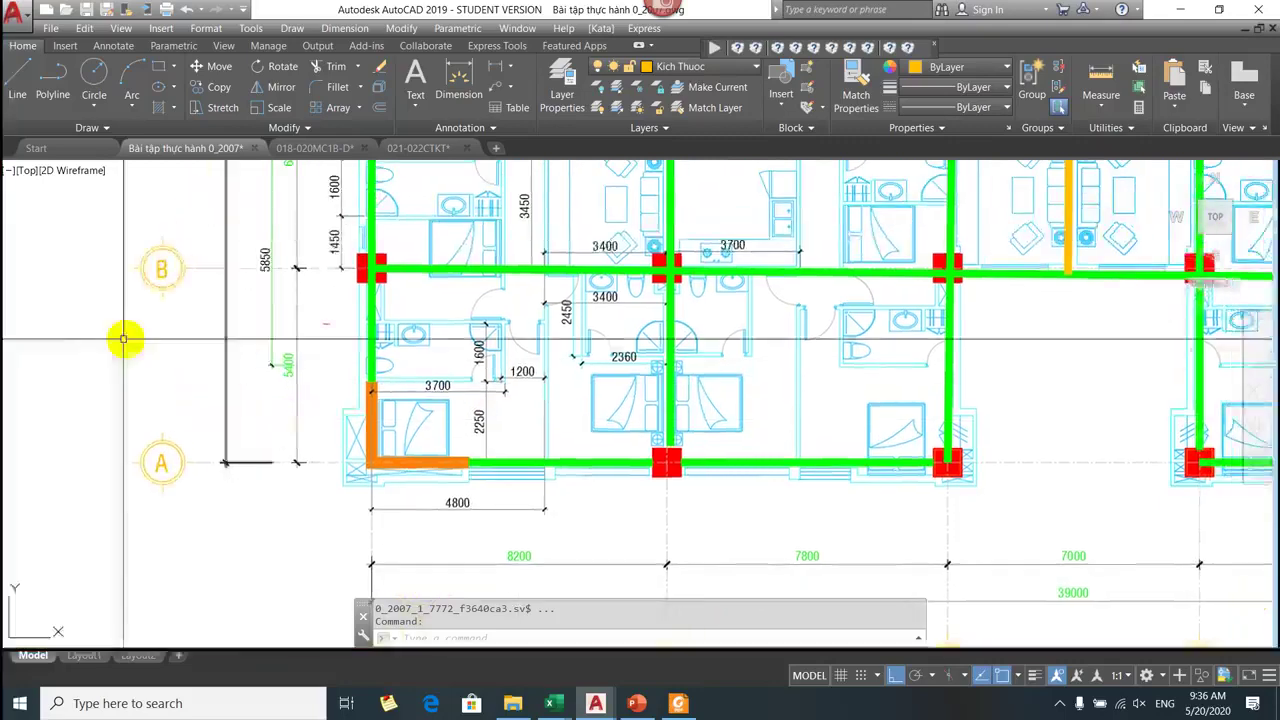
pyautogui.moveTo(414, 314); pyautogui.dragTo(467, 360)
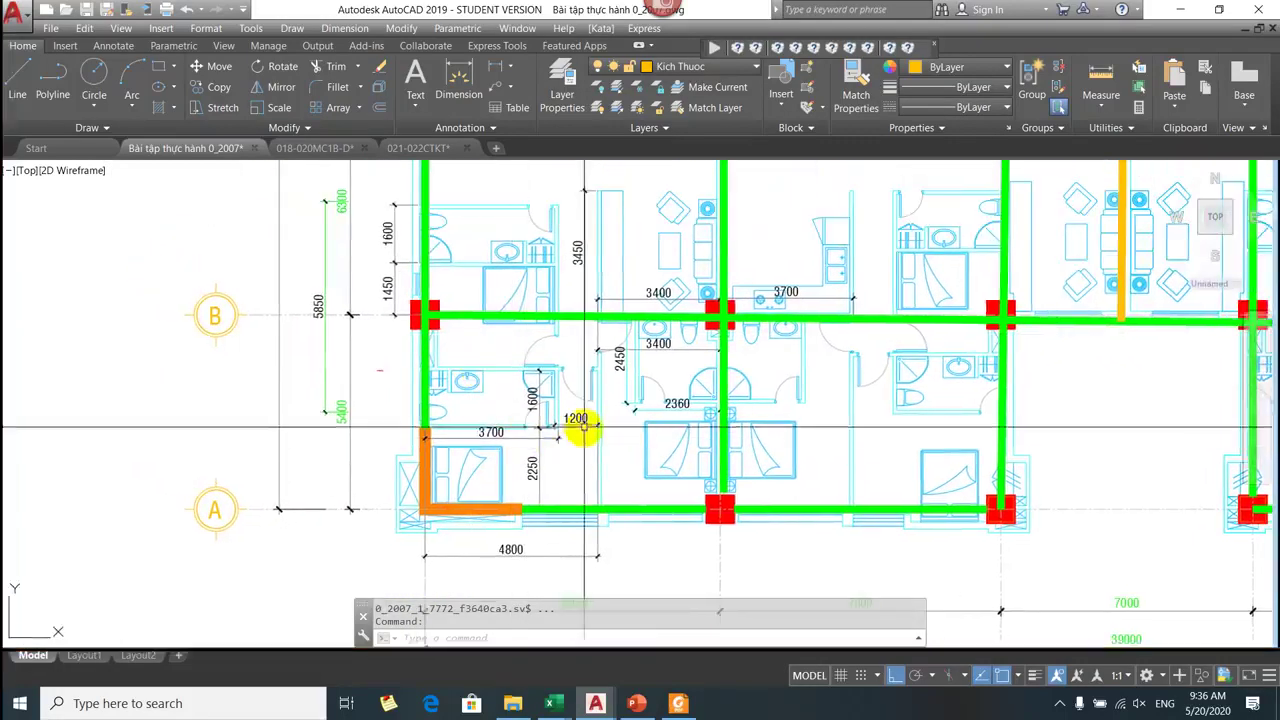
# Erase the 1200, 1600, 3700 and 2250 wall dimensions around the bathroom and bedroom in the corner bay beside axis A.
pyautogui.click(570, 417)
pyautogui.press('Delete')
pyautogui.click(535, 404)
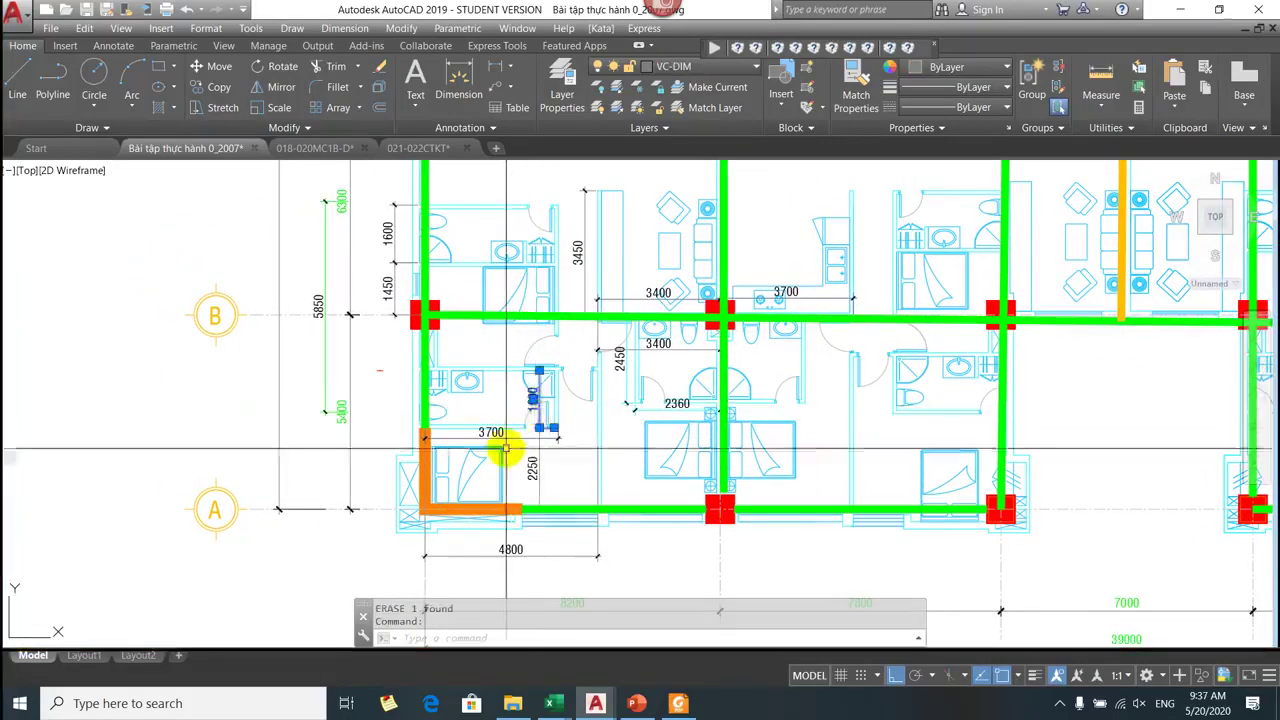
pyautogui.press('Delete')
pyautogui.click(533, 467)
pyautogui.press('Delete')
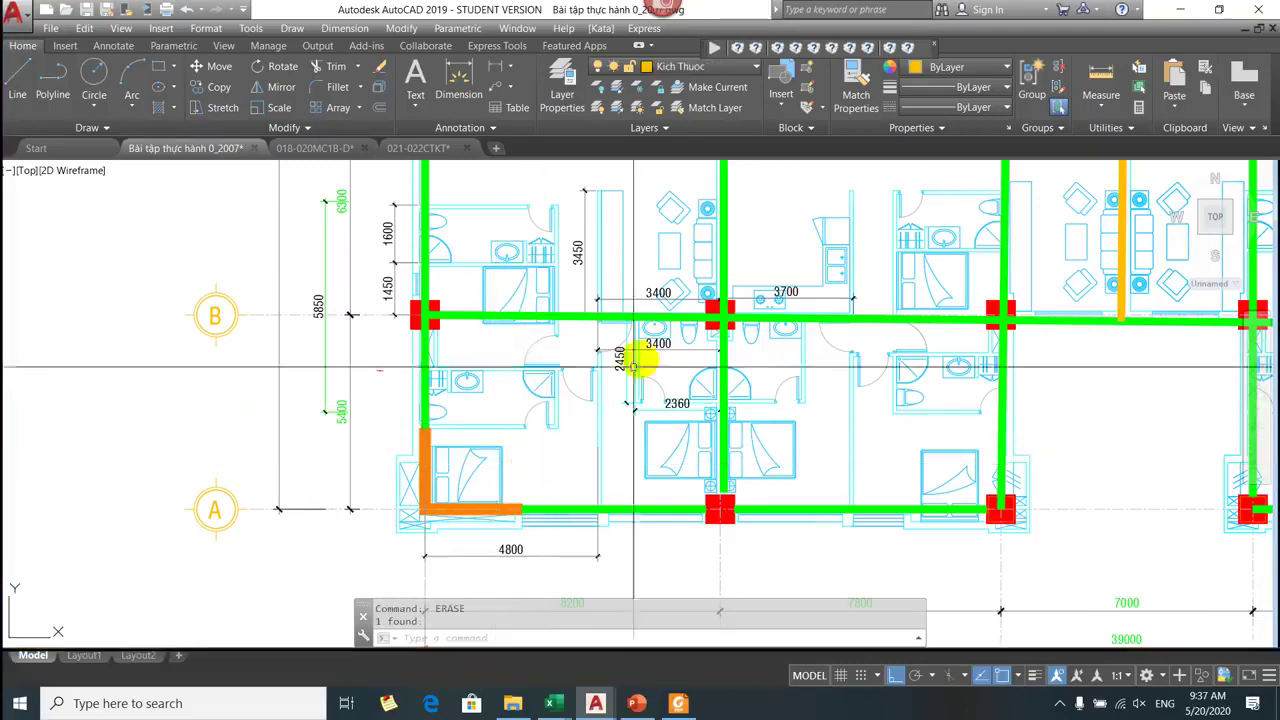
# Erase the 2450, 3400 and 2360 wall dimensions around the second bathroom below axis B.
pyautogui.click(619, 360)
pyautogui.press('Delete')
pyautogui.click(659, 345)
pyautogui.press('Delete')
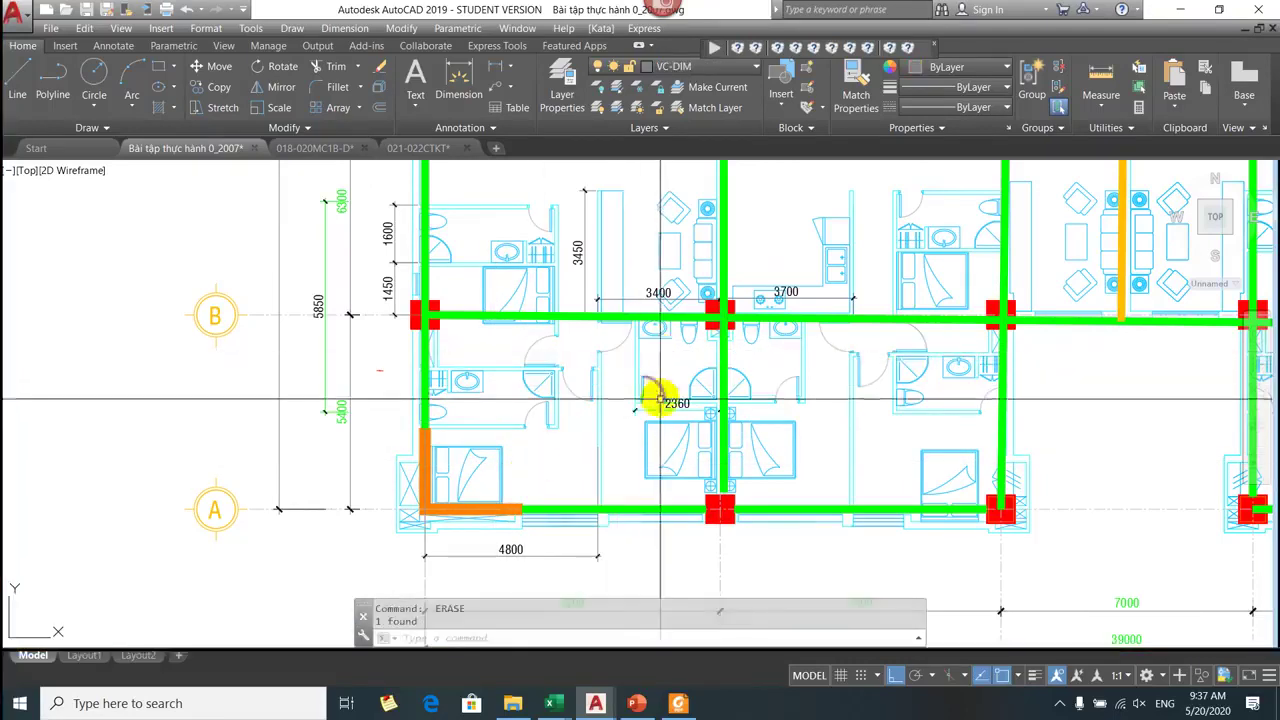
pyautogui.click(677, 403)
pyautogui.press('Delete')
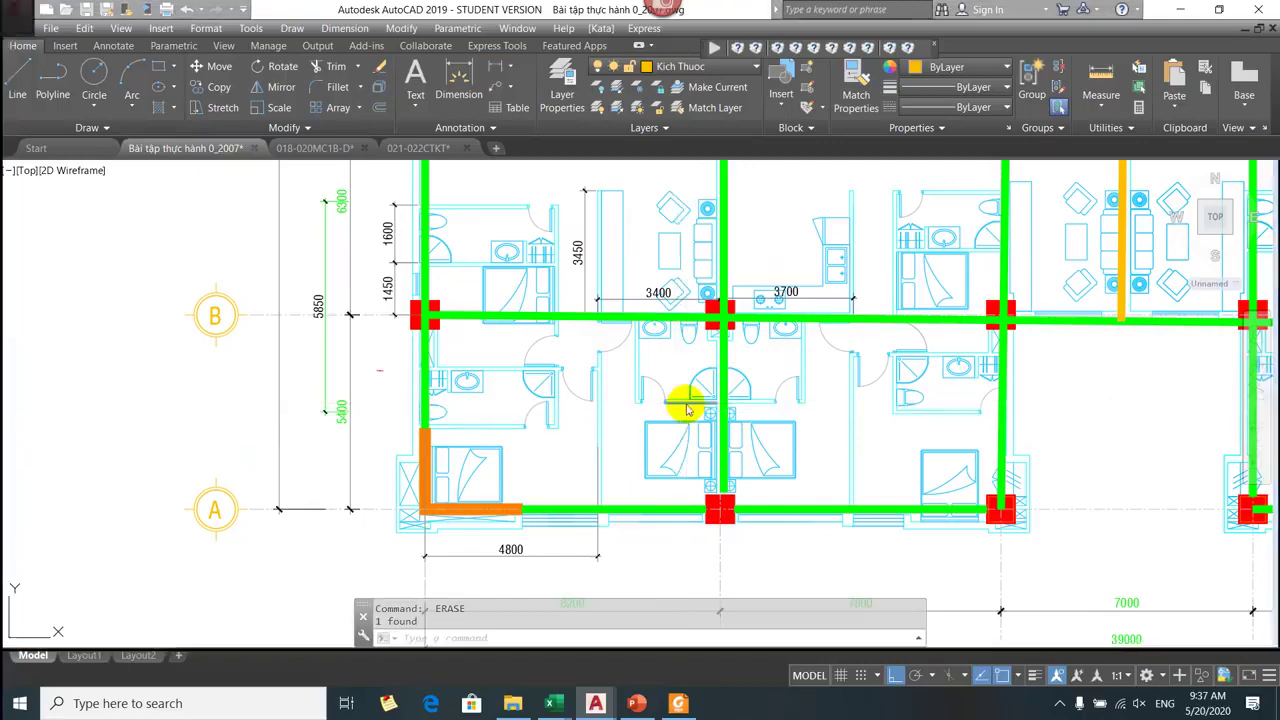
# Check the 100 mm solid brick wall length in E4 in Excel, then return to the AutoCAD plan.
pyautogui.moveTo(565, 710)
pyautogui.click(465, 630)
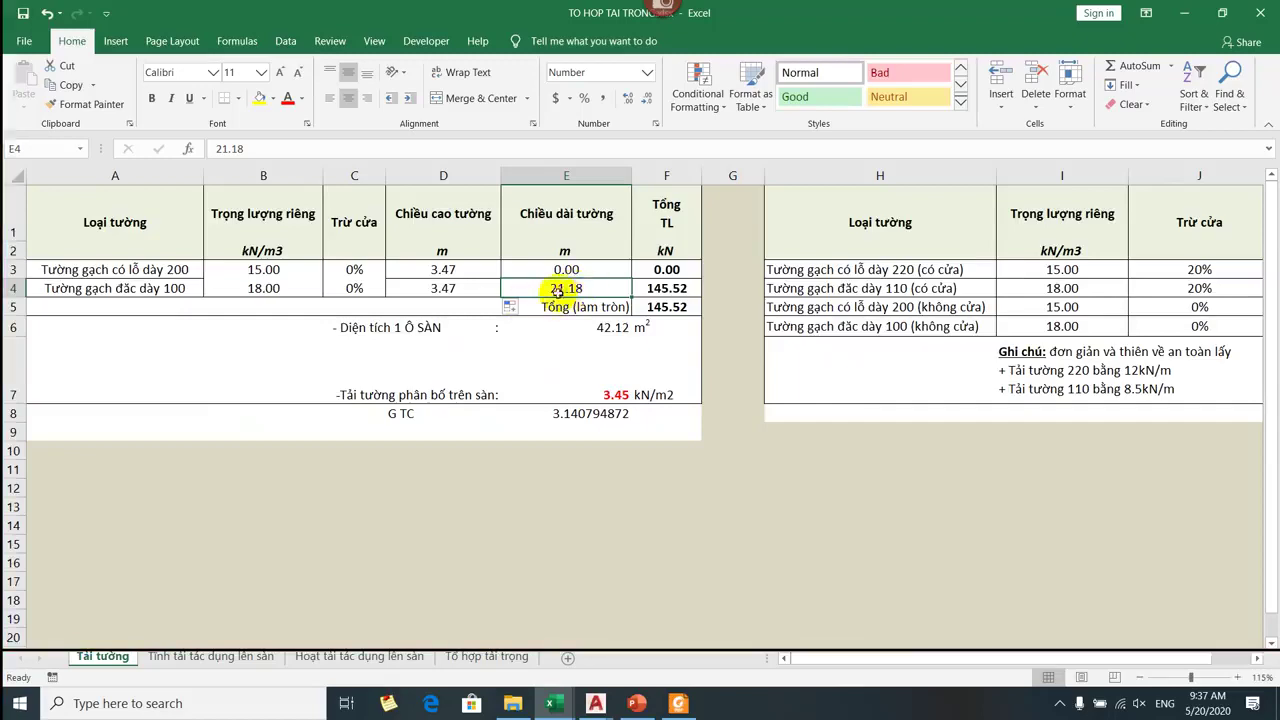
pyautogui.hotkey('alt', 'Tab')
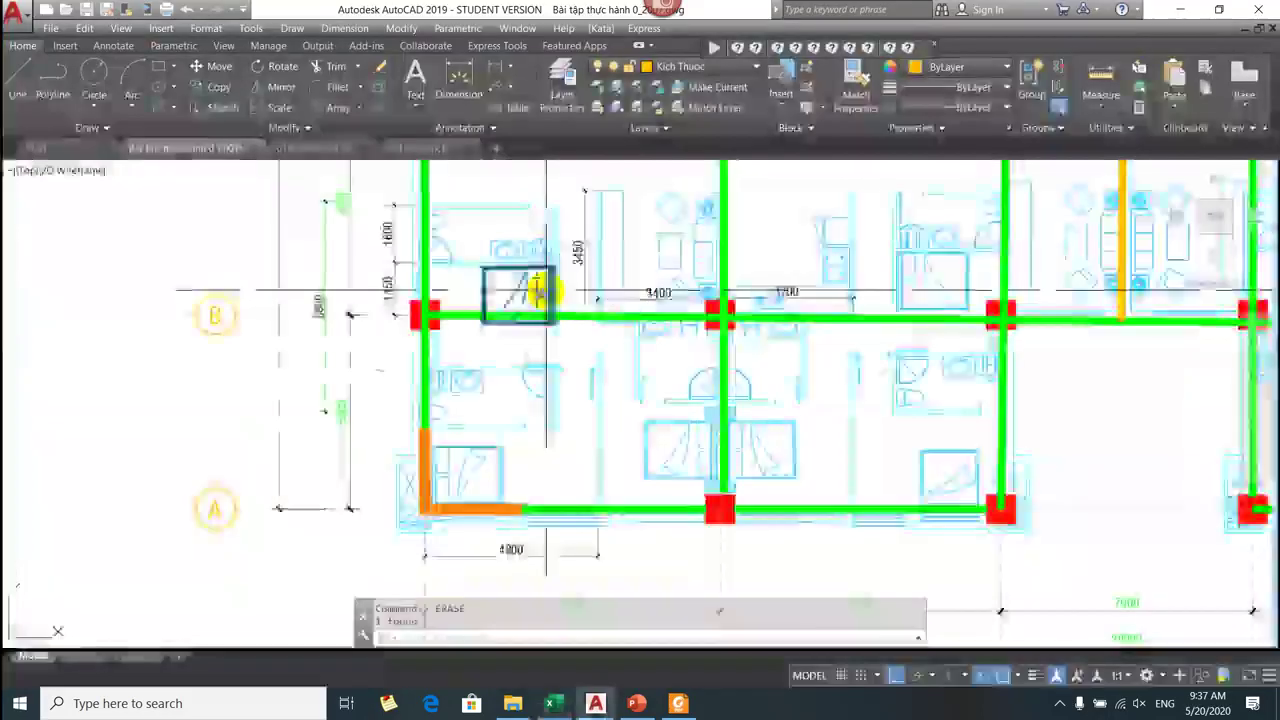
# Add a horizontal linear dimension along the lower wall of the corner bathroom, from the outer wall edge to the bathroom's far corner.
pyautogui.scroll(3, 643, 349)
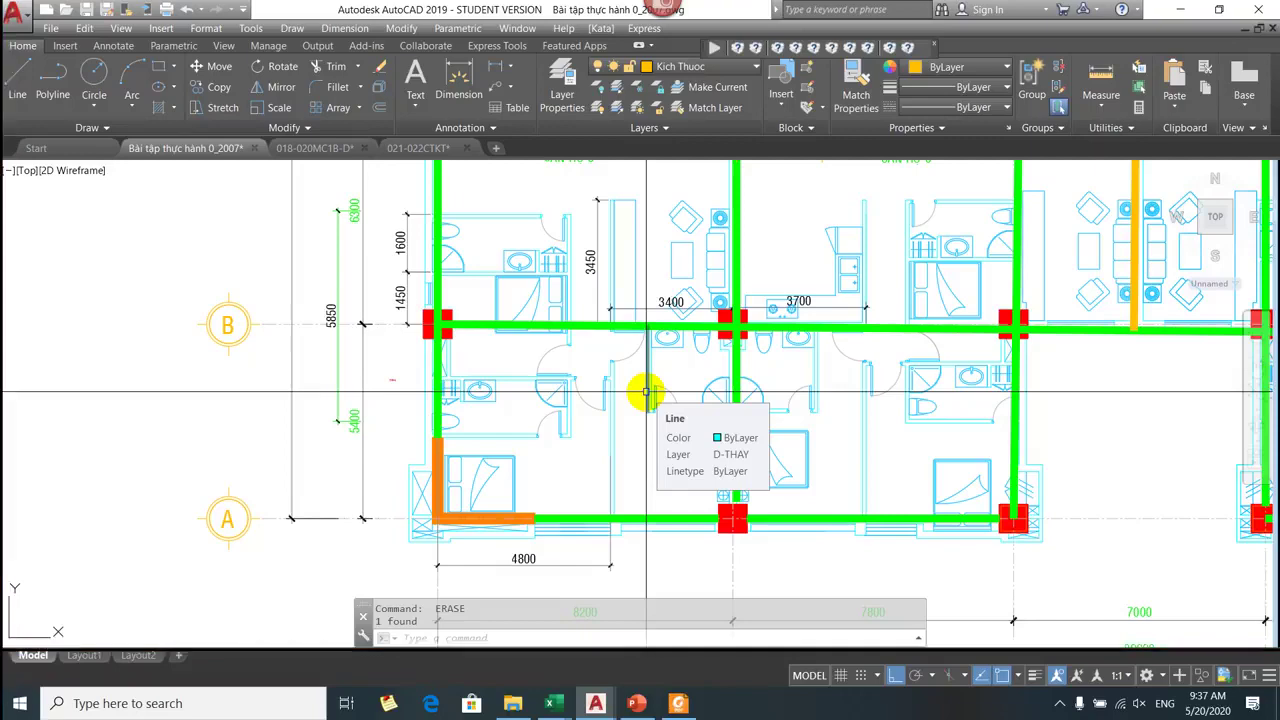
pyautogui.write('dli')
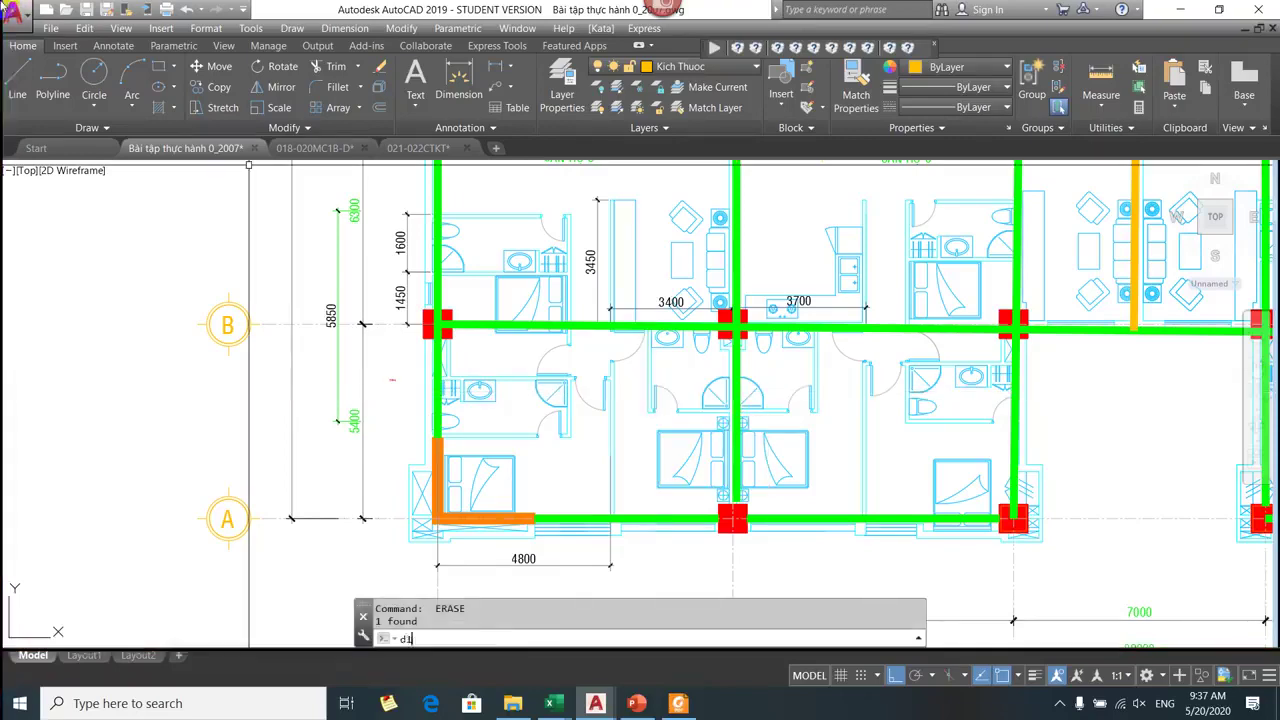
pyautogui.press('Return')
pyautogui.scroll(5, 506, 471)
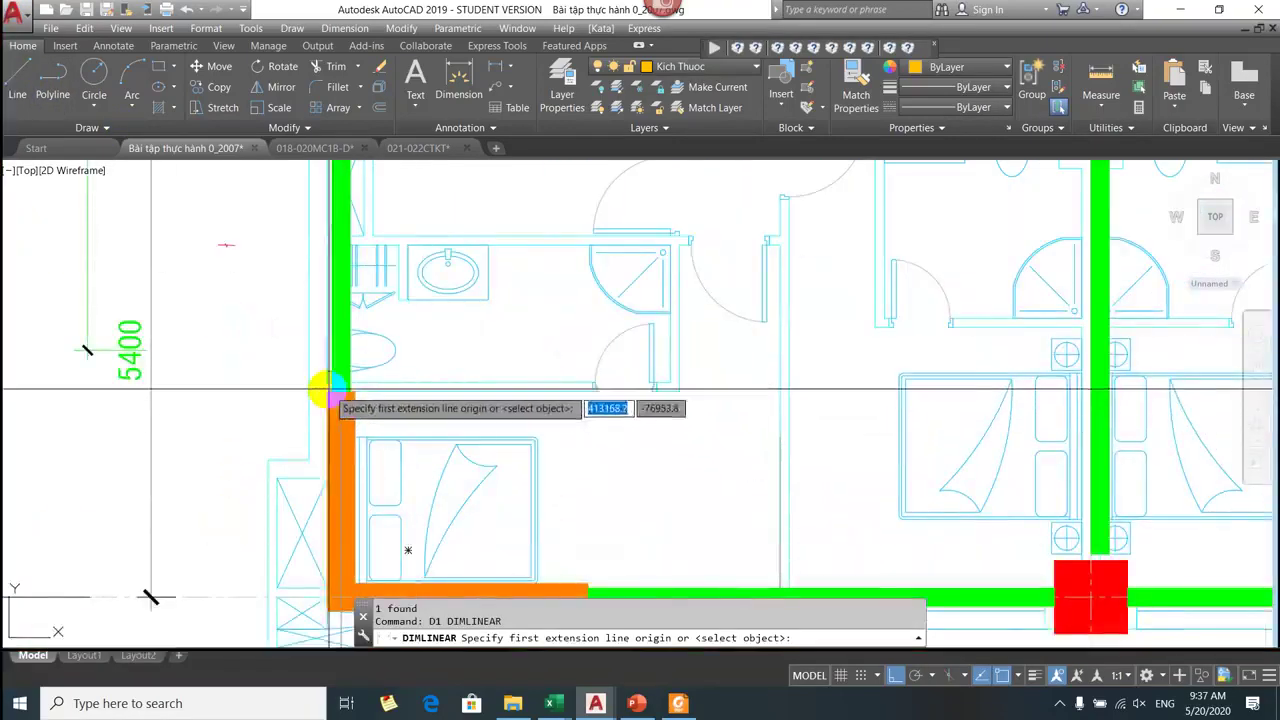
pyautogui.click(322, 386)
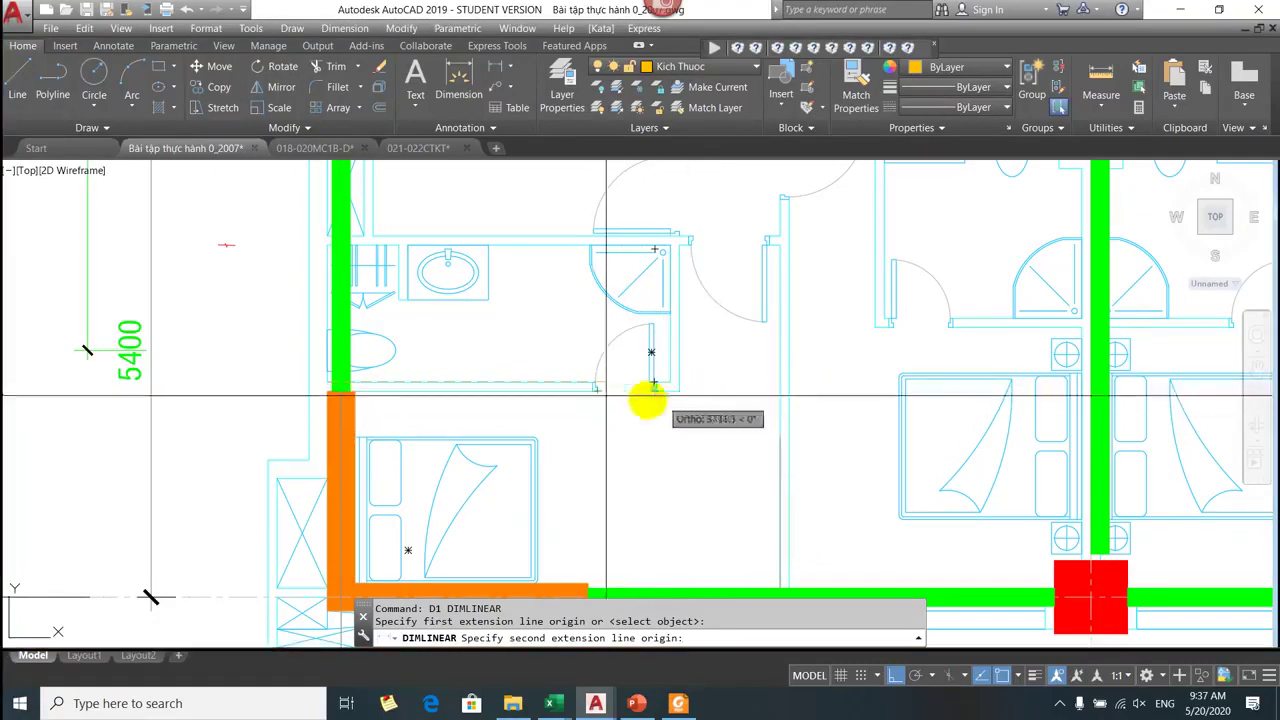
pyautogui.click(679, 390)
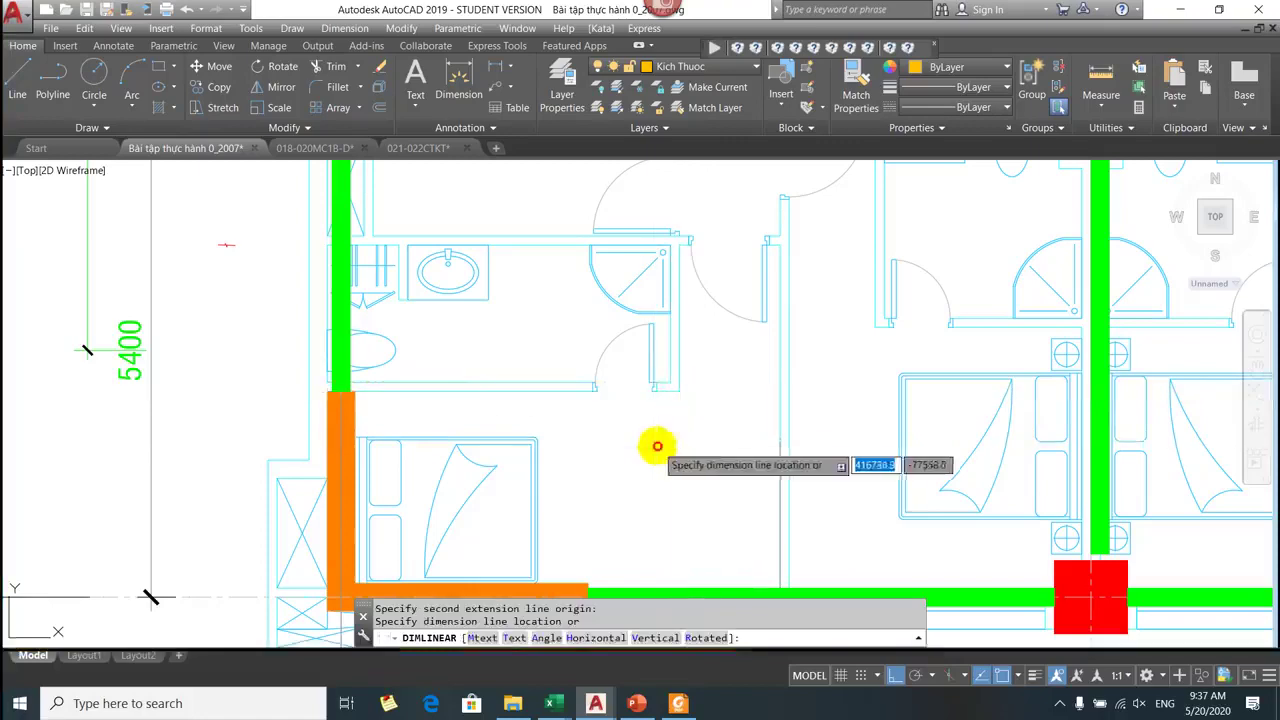
pyautogui.click(657, 443)
pyautogui.scroll(2, 737, 337)
# Add a vertical linear dimension for the corner bathroom's inner side wall, between its lower and upper corners.
pyautogui.press('Return')
pyautogui.click(657, 462)
pyautogui.scroll(-2, 657, 462)
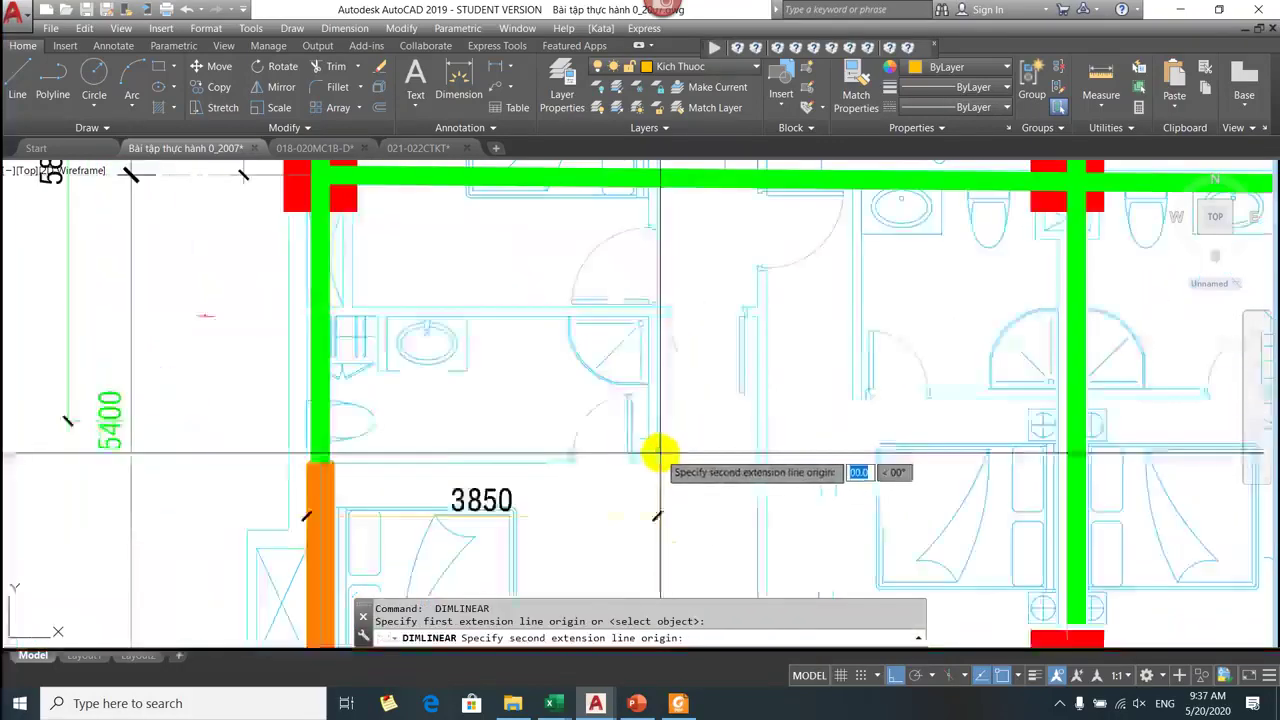
pyautogui.click(650, 306)
pyautogui.click(517, 315)
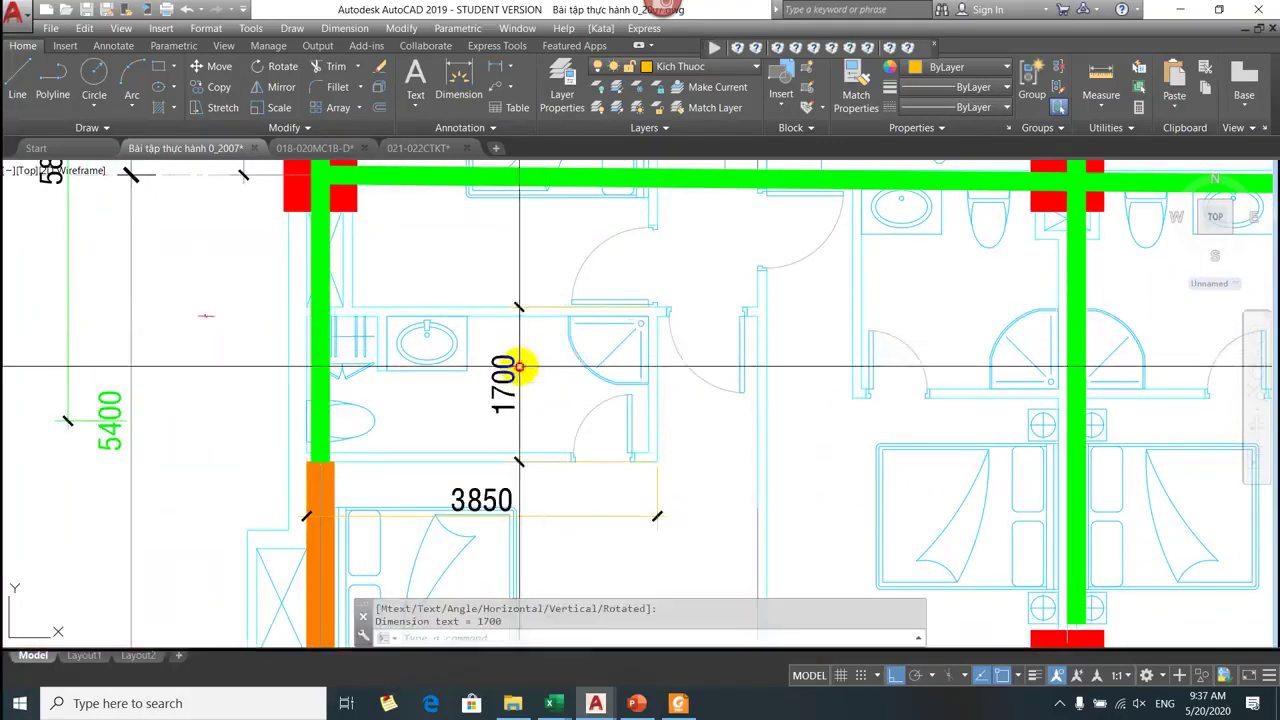
# Add a horizontal linear dimension for the corner bathroom's upper wall, from the outer wall edge to the long bedroom partition.
pyautogui.press('Return')
pyautogui.click(497, 317)
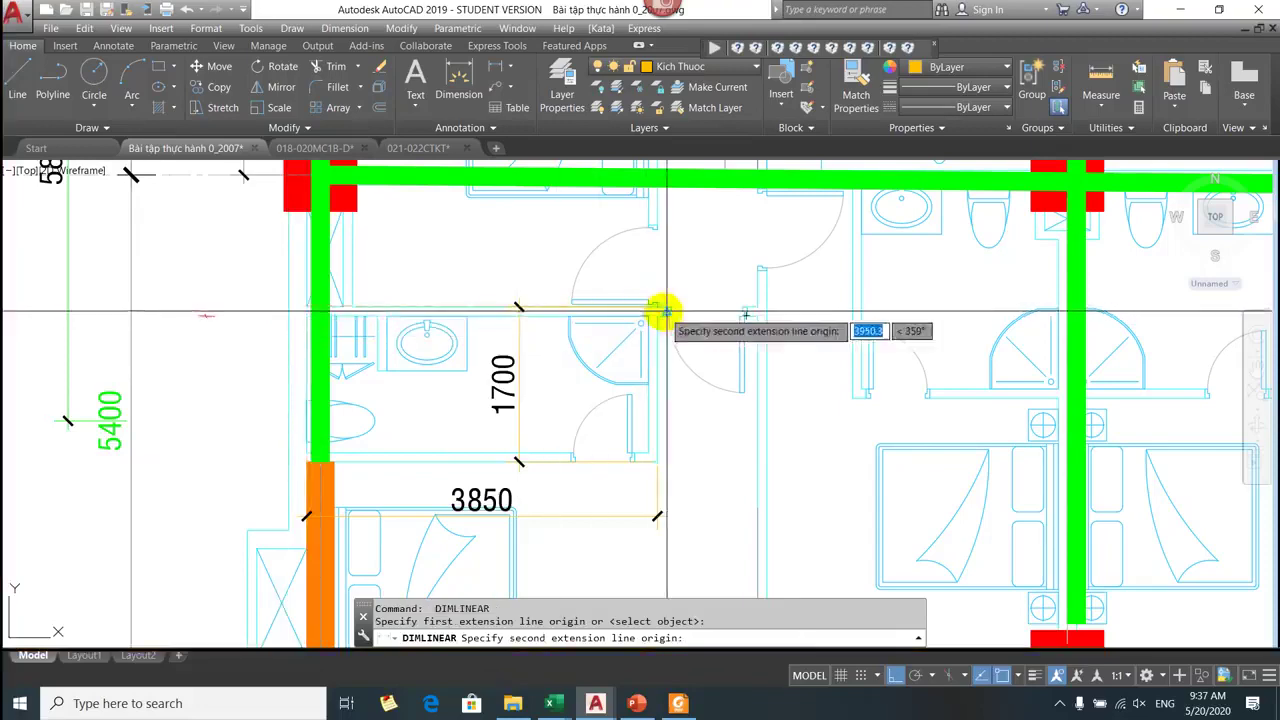
pyautogui.click(759, 306)
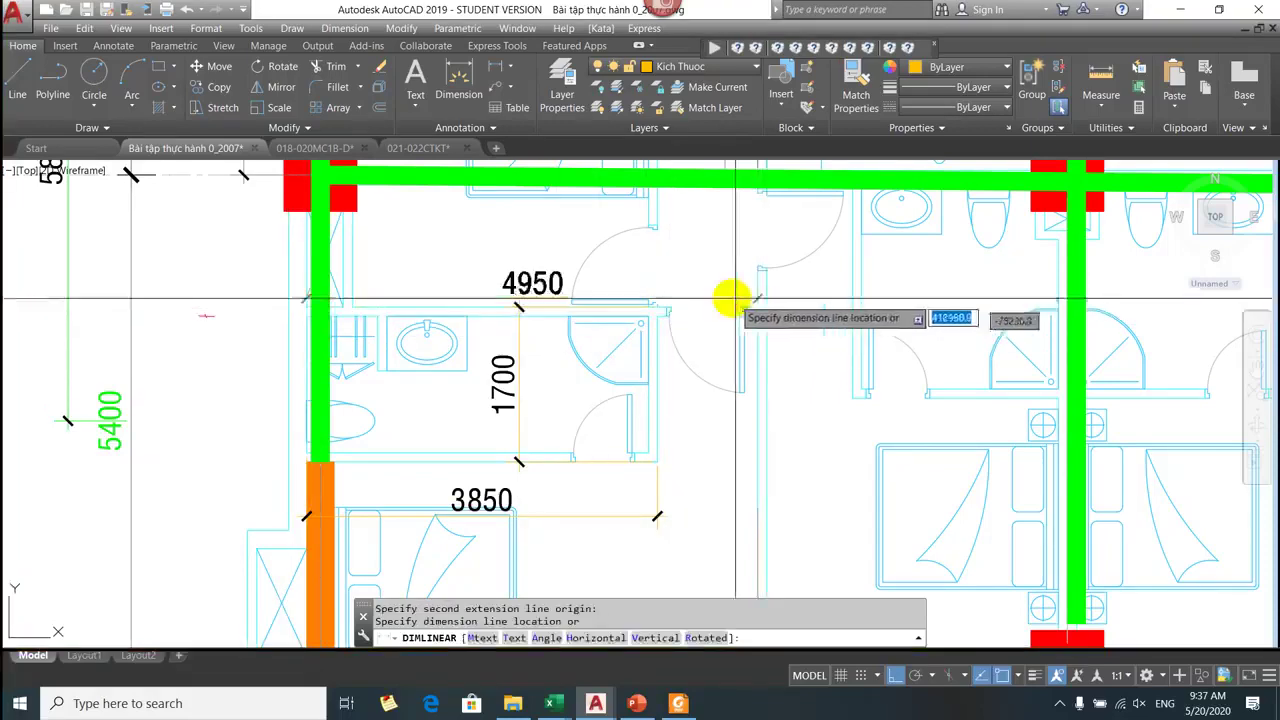
pyautogui.click(680, 266)
pyautogui.moveTo(677, 391)
pyautogui.mouseDown()
pyautogui.moveTo(672, 361)
pyautogui.moveTo(629, 366)
pyautogui.moveTo(766, 357)
pyautogui.moveTo(722, 335)
pyautogui.mouseUp()
pyautogui.scroll(-2, 672, 361)
pyautogui.scroll(2, 763, 348)
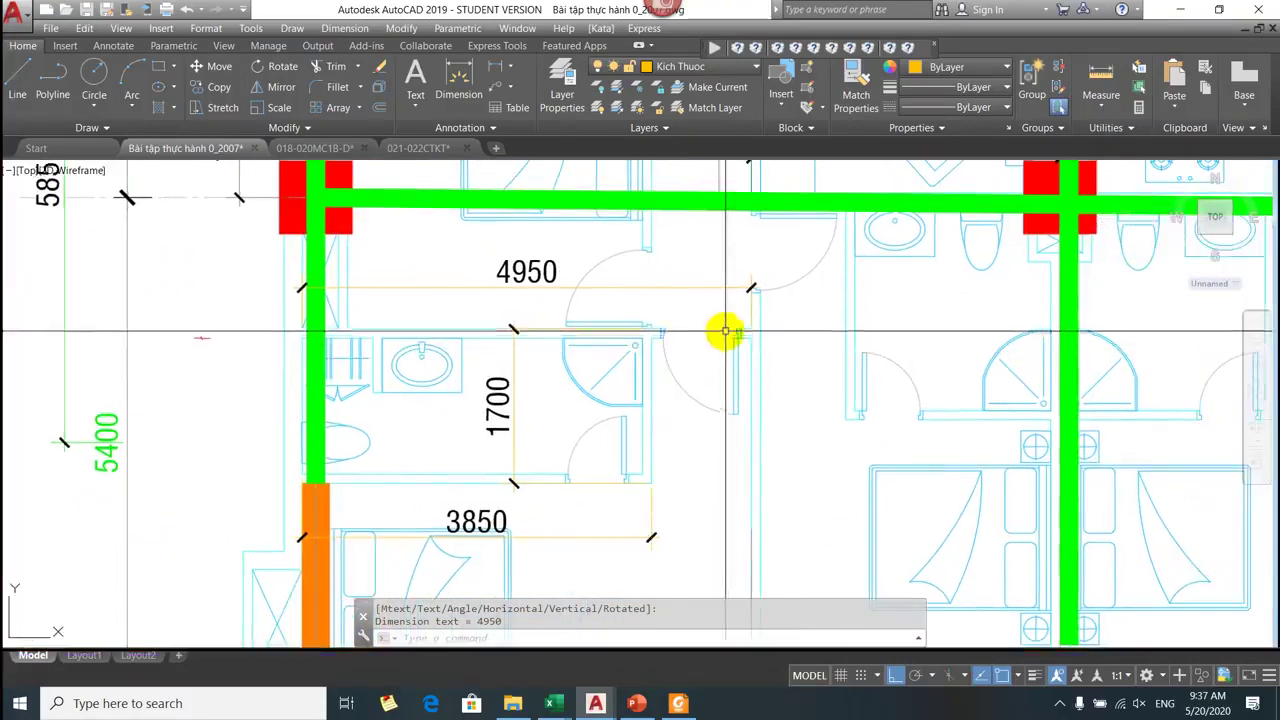
pyautogui.scroll(-2, 737, 310)
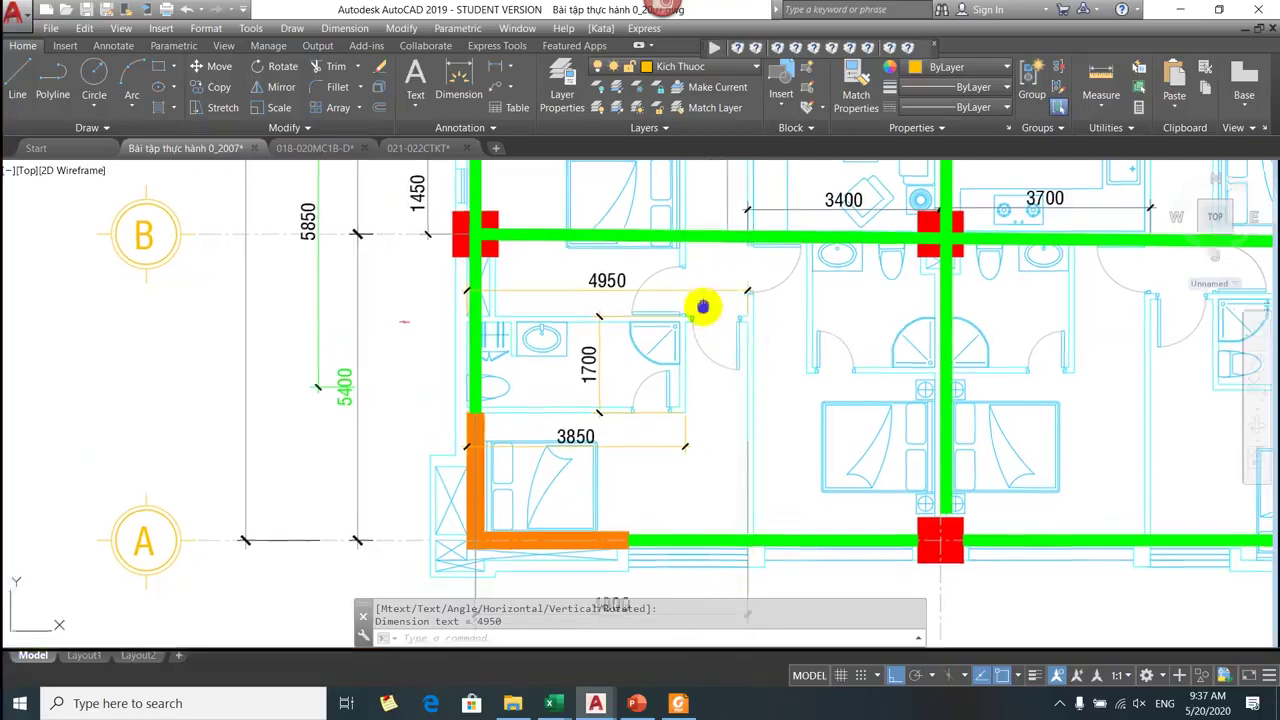
pyautogui.moveTo(703, 306); pyautogui.dragTo(694, 276)
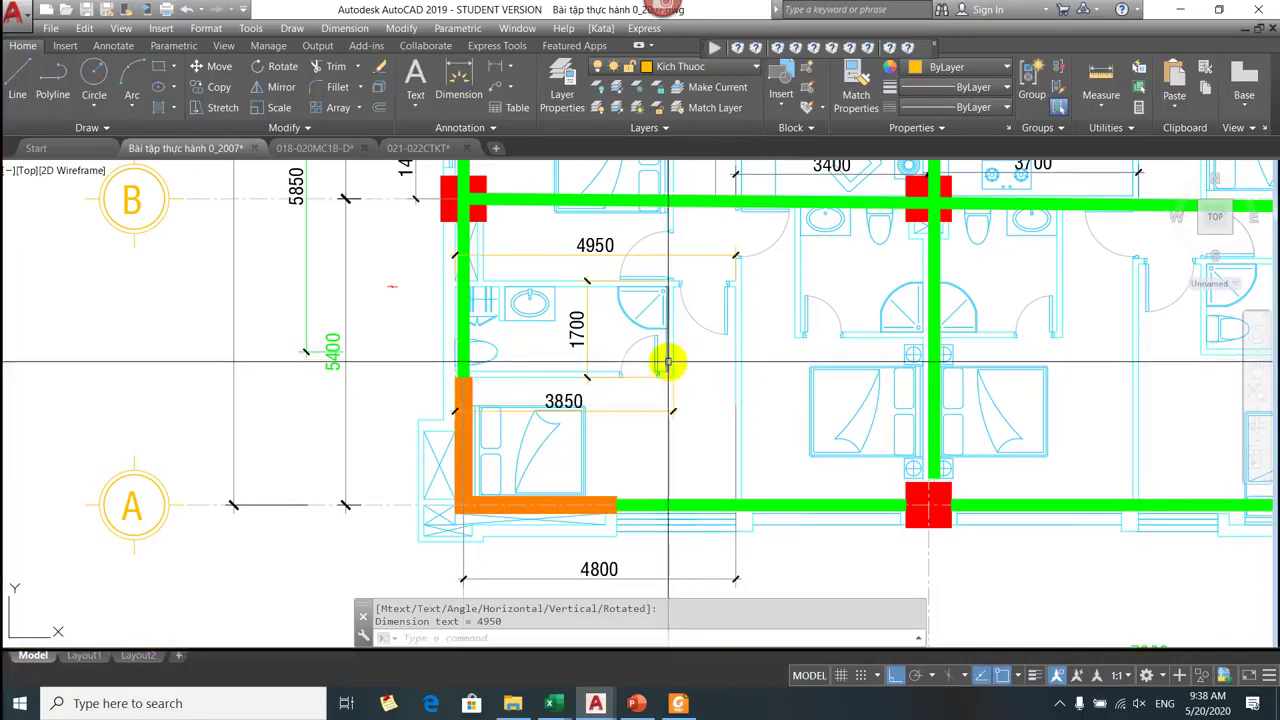
# Add a vertical linear dimension along the long partition between the two bedrooms, from the axis A wall up to axis B.
pyautogui.press('space')
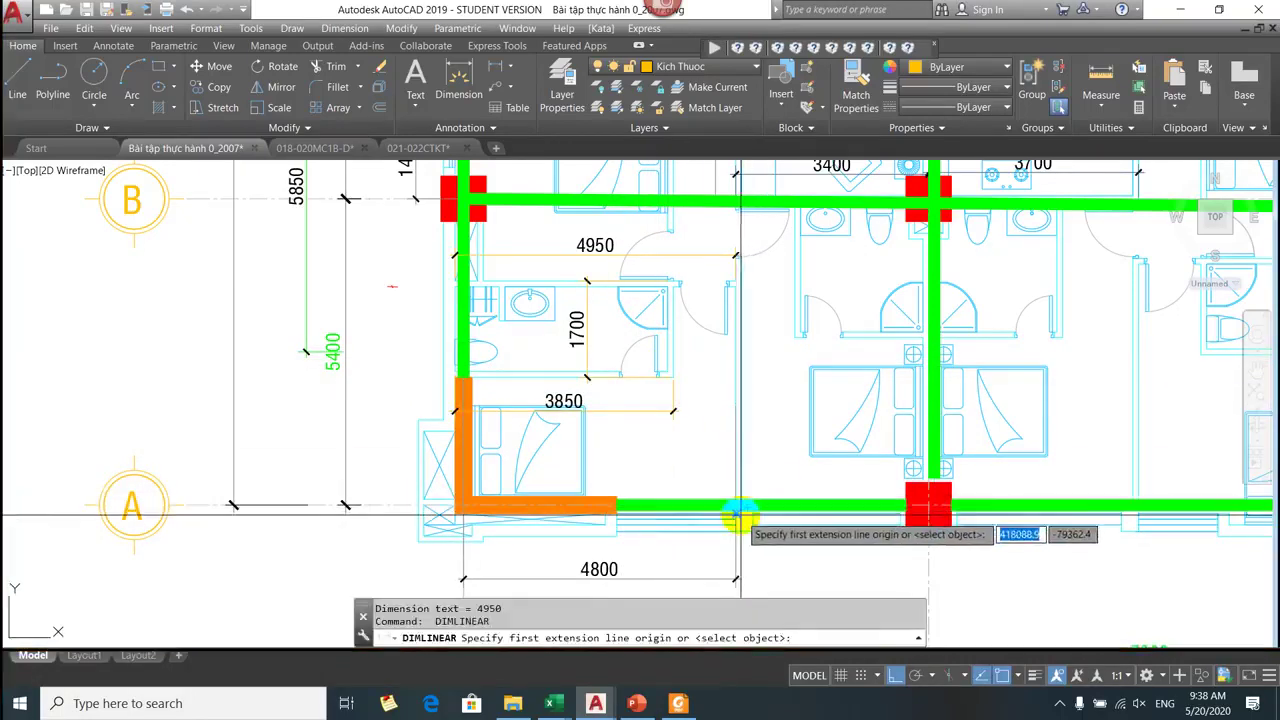
pyautogui.click(837, 514)
pyautogui.scroll(6, 760, 218)
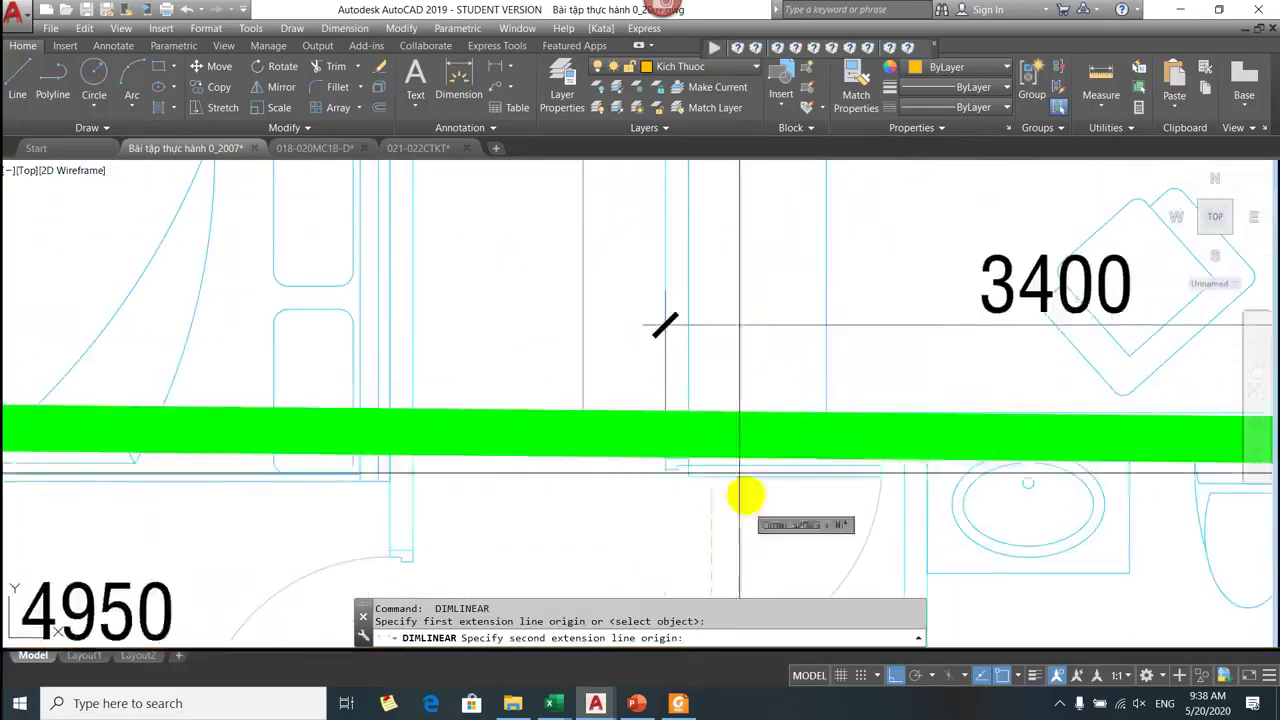
pyautogui.scroll(-4, 694, 443)
pyautogui.click(678, 452)
pyautogui.scroll(-4, 690, 490)
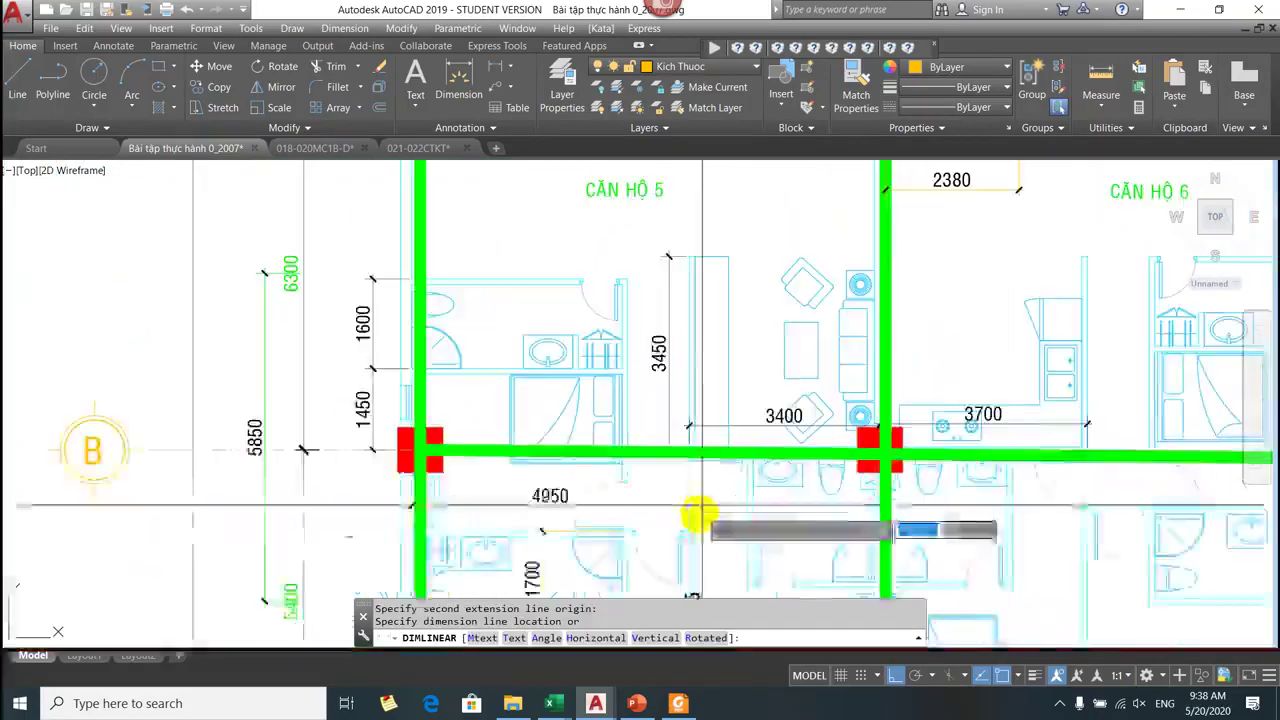
pyautogui.scroll(2, 700, 329)
pyautogui.click(718, 370)
pyautogui.scroll(3, 736, 380)
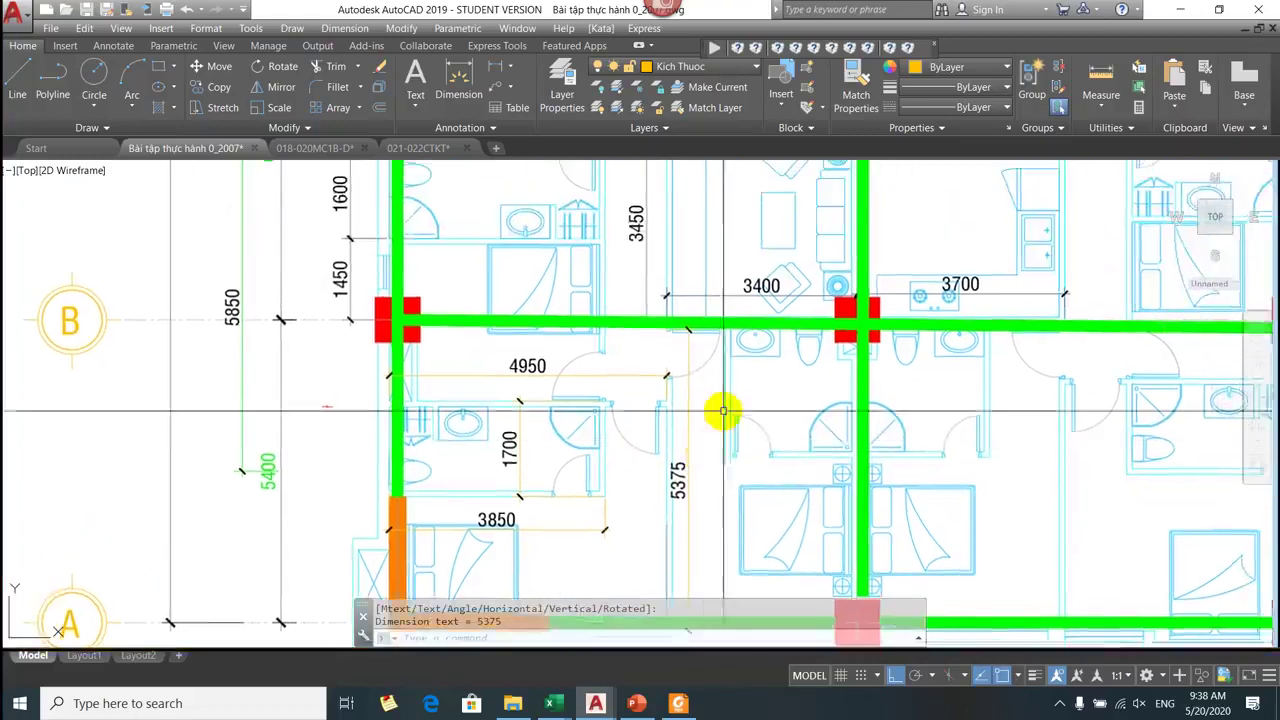
# Add a vertical linear dimension for the second bathroom's side wall, from its lower corner up to the beam on axis B.
pyautogui.press('Return')
pyautogui.click(727, 522)
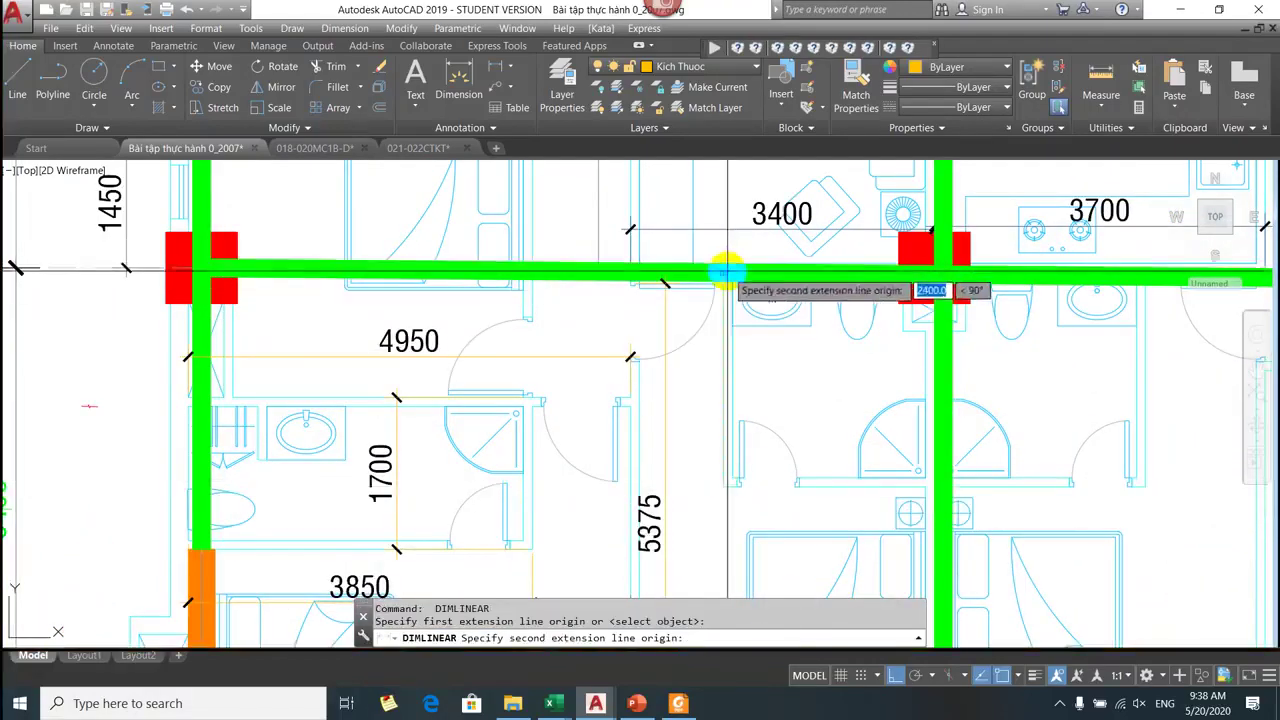
pyautogui.click(709, 271)
pyautogui.click(709, 343)
# Add a horizontal linear dimension for the second bathroom's lower wall, placing it inside the room.
pyautogui.press('Return')
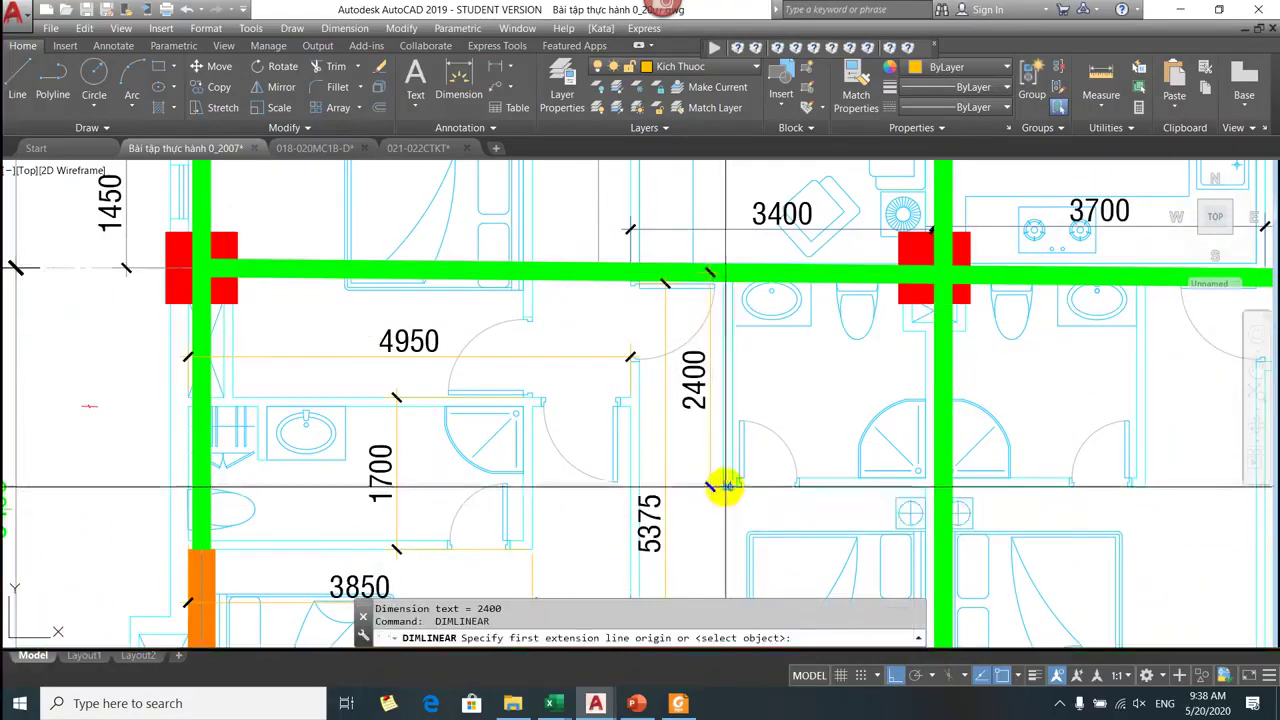
pyautogui.click(712, 488)
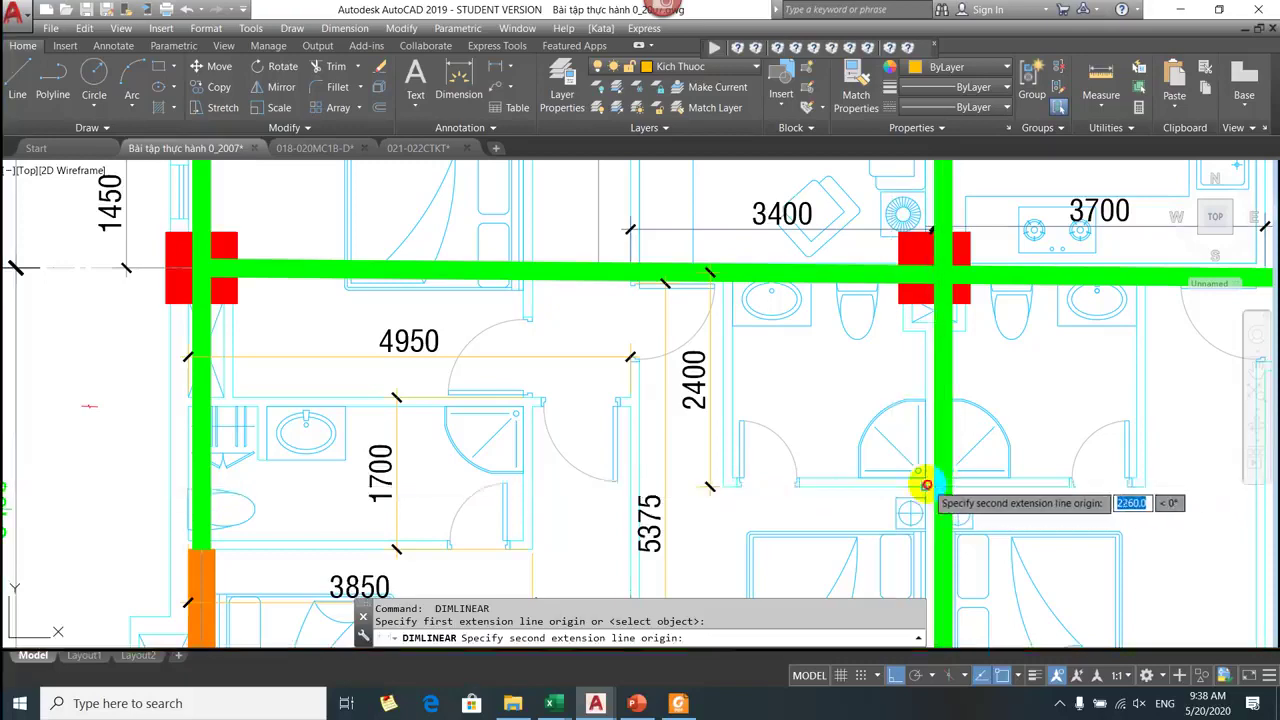
pyautogui.click(936, 487)
pyautogui.click(906, 420)
pyautogui.scroll(-5, 906, 420)
pyautogui.scroll(2, 859, 431)
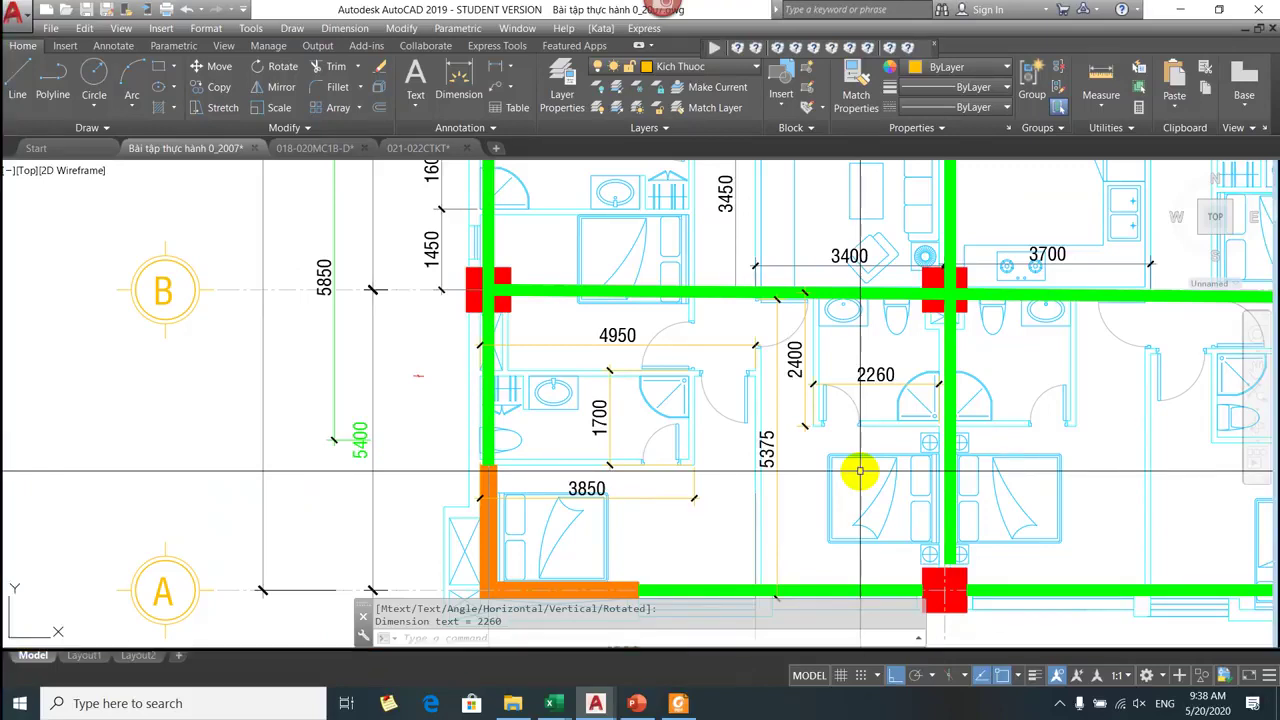
# Total the six new wall dimensions in the corner bay with the DIMSUM command.
pyautogui.write('imsum')
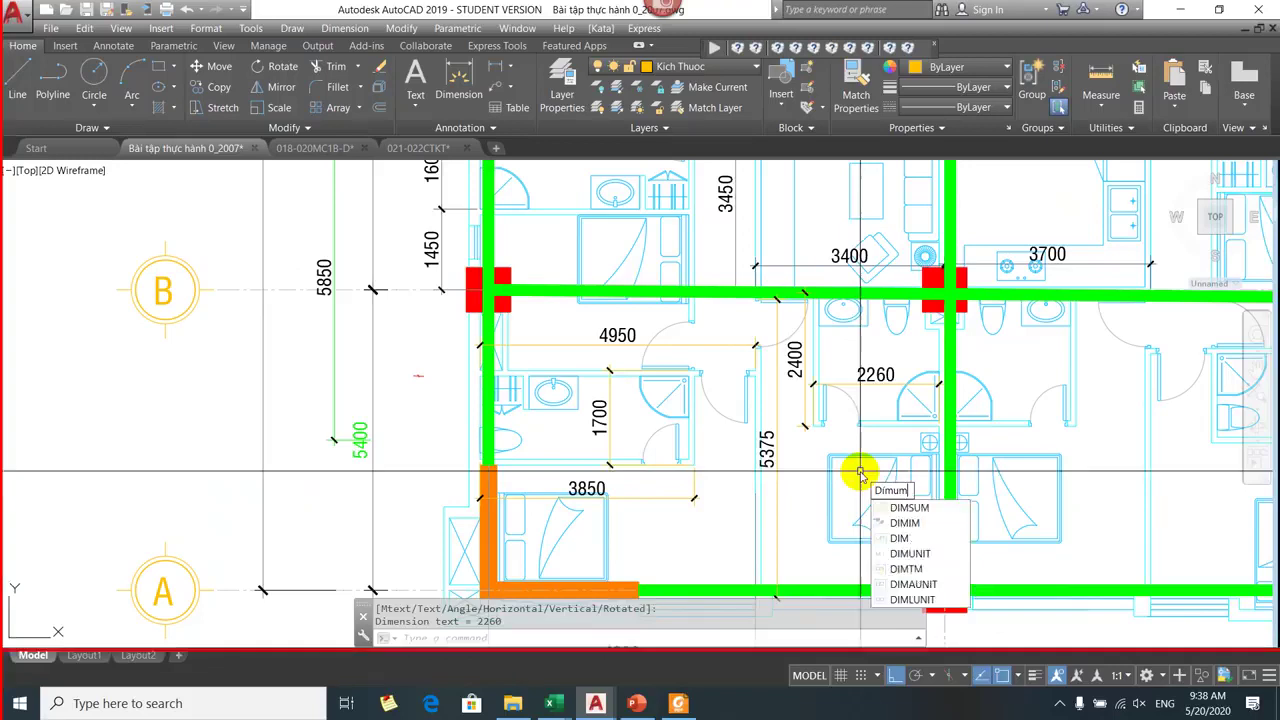
pyautogui.press('Return')
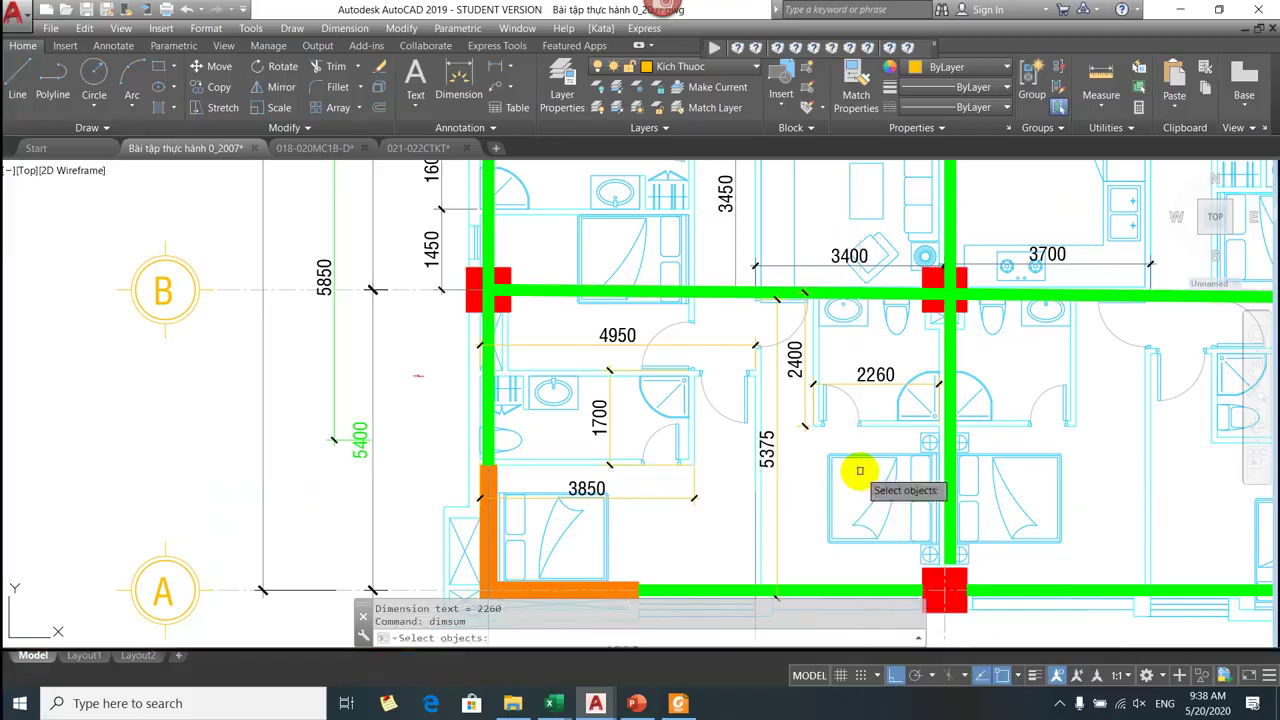
pyautogui.write('dim')
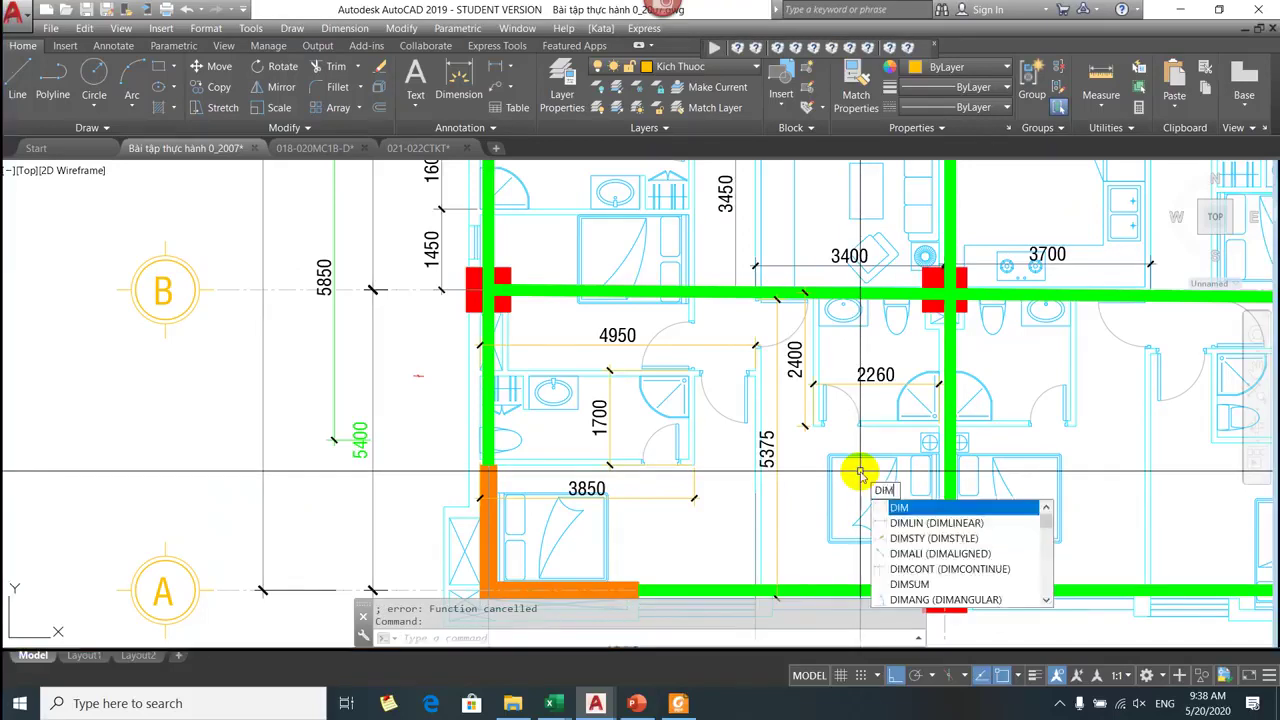
pyautogui.write('s')
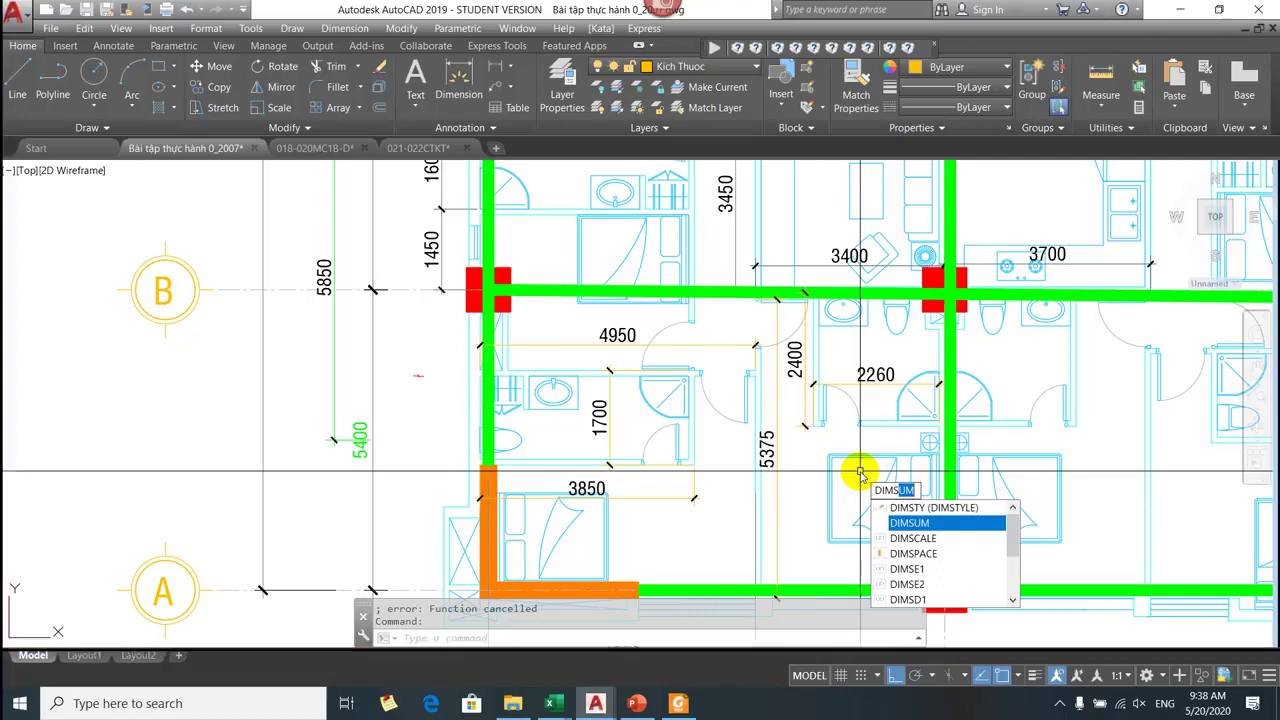
pyautogui.press('Return')
pyautogui.click(591, 353)
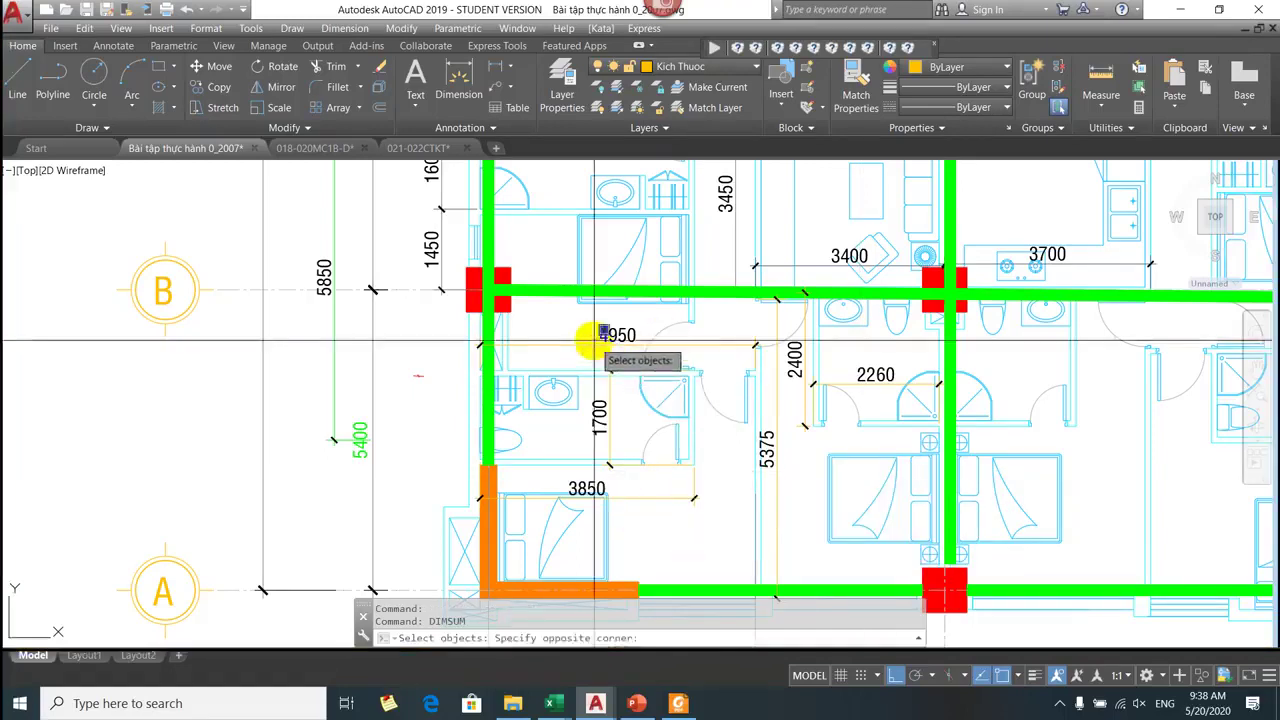
pyautogui.click(567, 340)
pyautogui.click(600, 363)
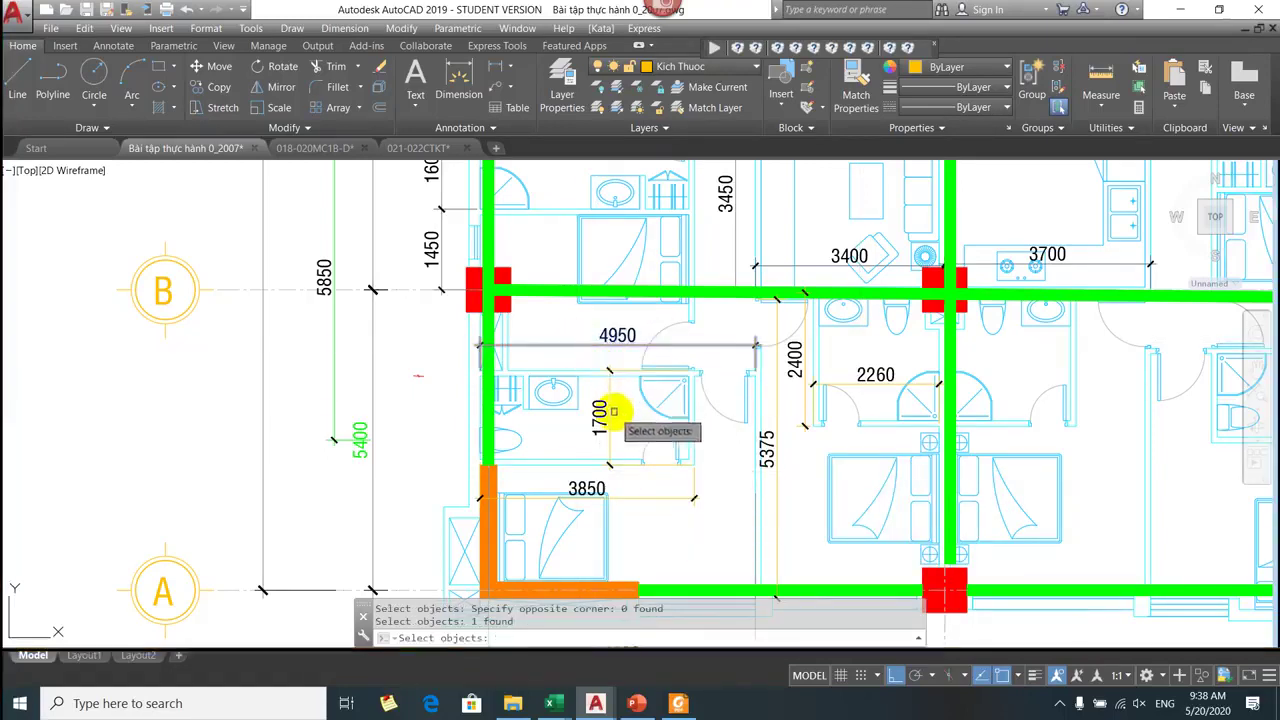
pyautogui.click(600, 446)
pyautogui.click(636, 498)
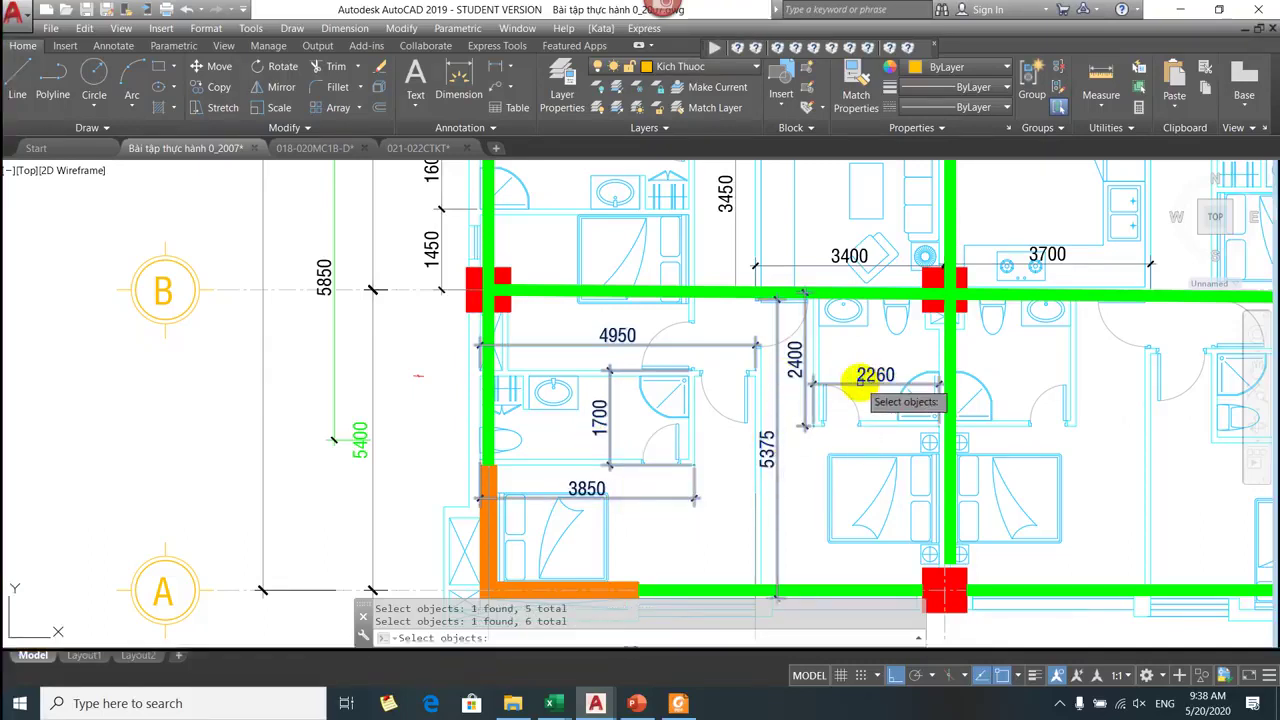
pyautogui.press('Return')
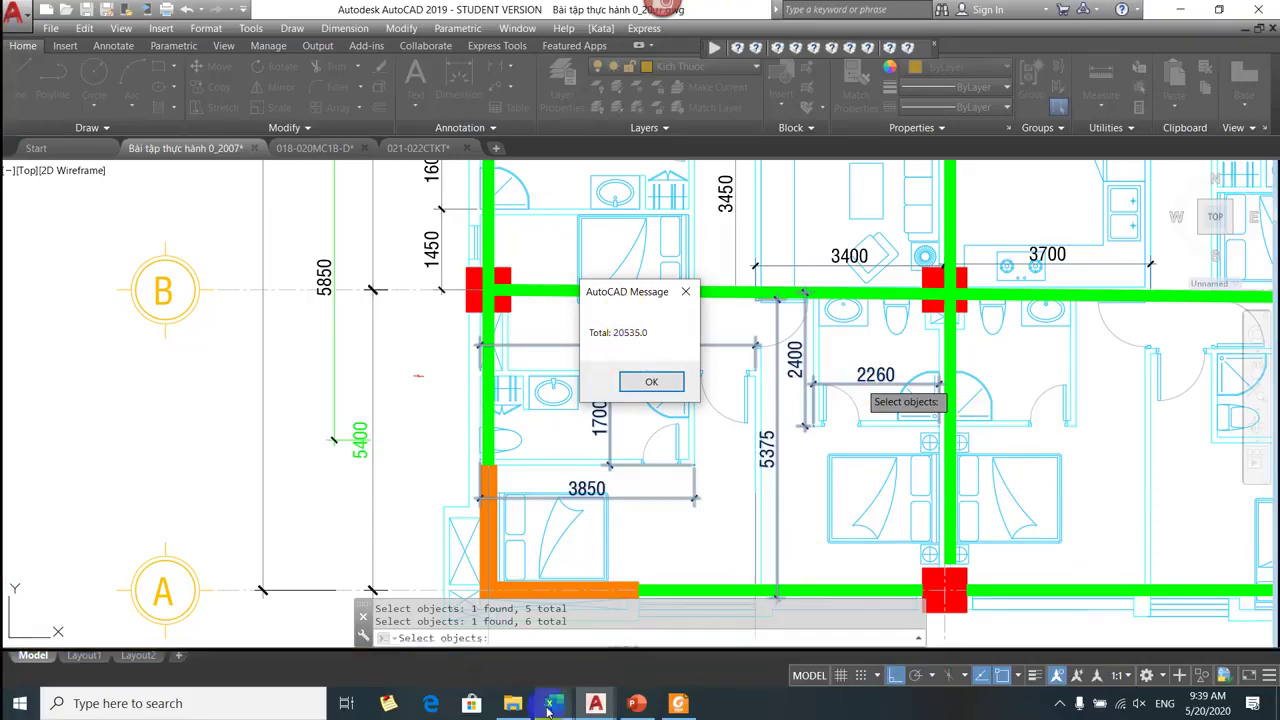
# Switch to Excel and set the 100 mm solid brick wall length in E4 to 20.5 m.
pyautogui.moveTo(551, 703)
pyautogui.click(465, 625)
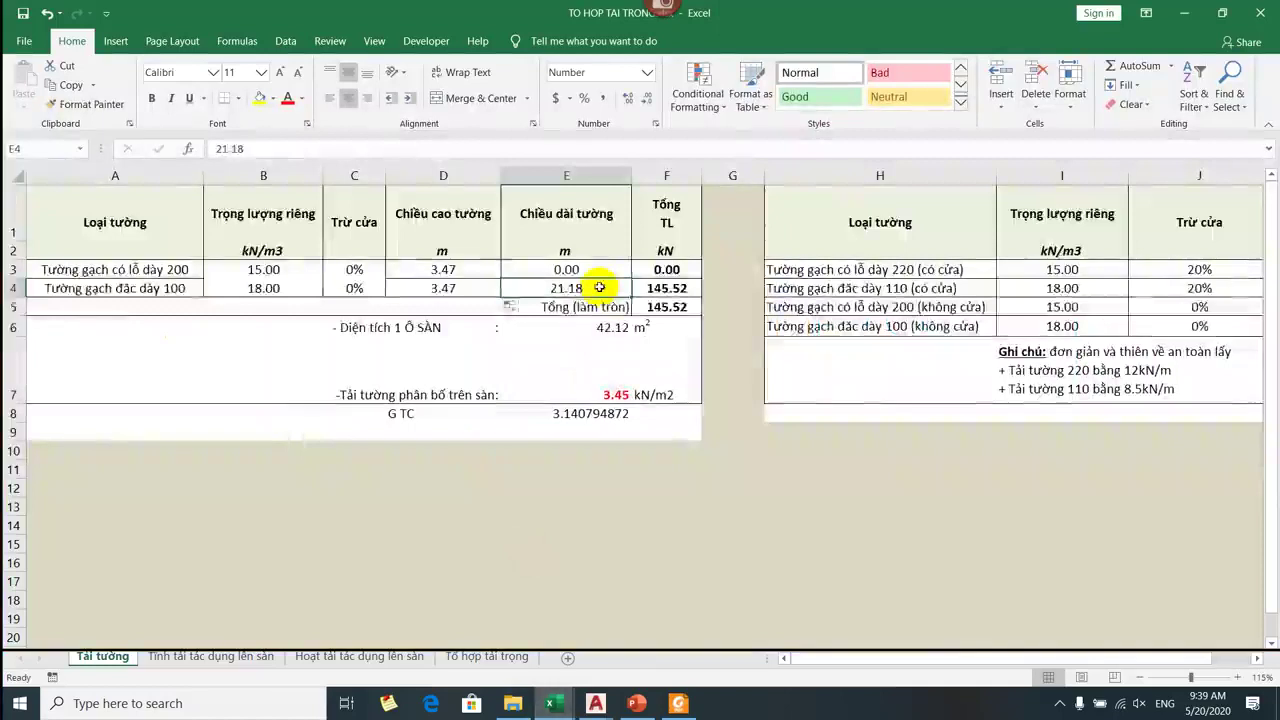
pyautogui.click(600, 281)
pyautogui.write('20.5')
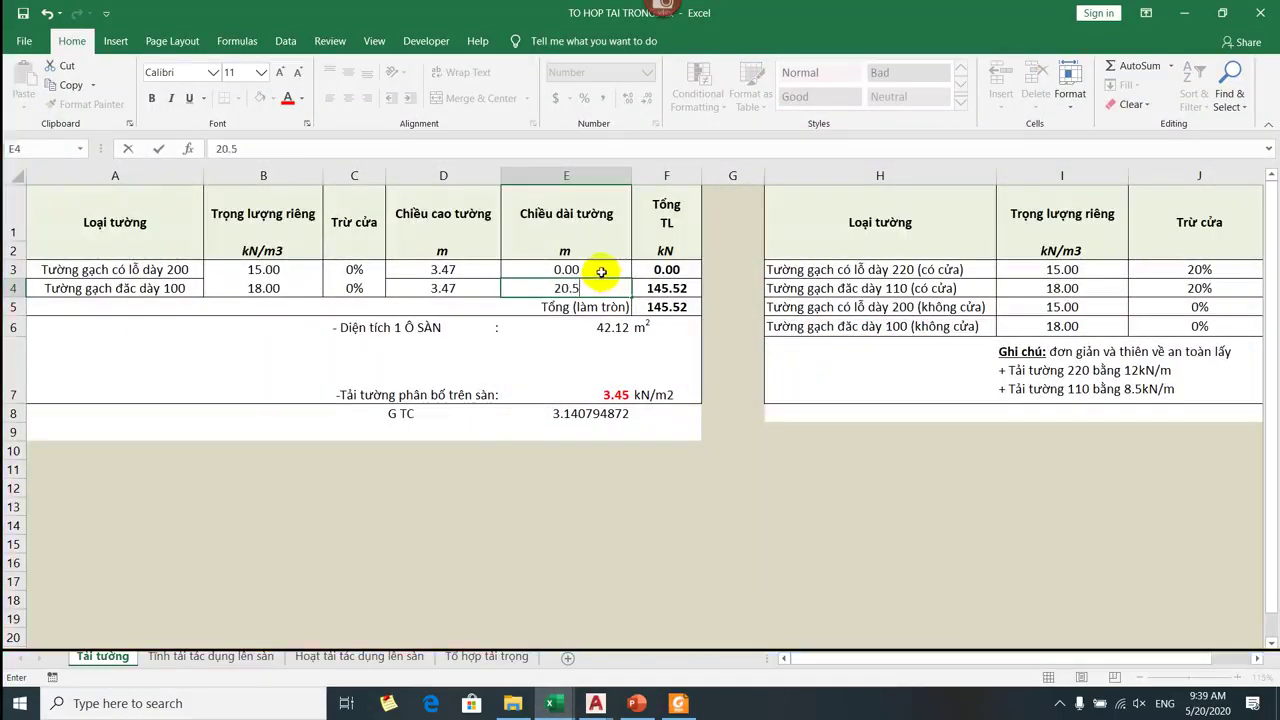
pyautogui.press('Return')
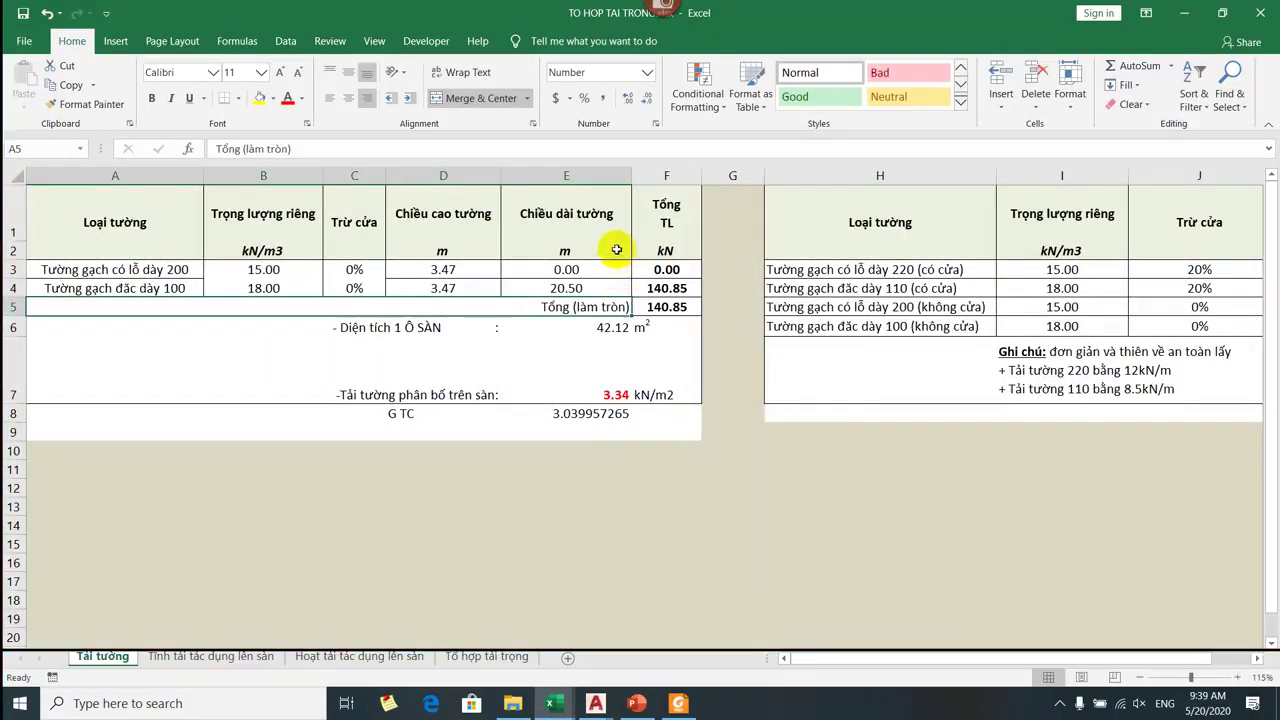
# Check the solid brick wall weight formula in F4, then return to the AutoCAD plan and dismiss the dimension total message.
pyautogui.click(660, 288)
pyautogui.moveTo(610, 712)
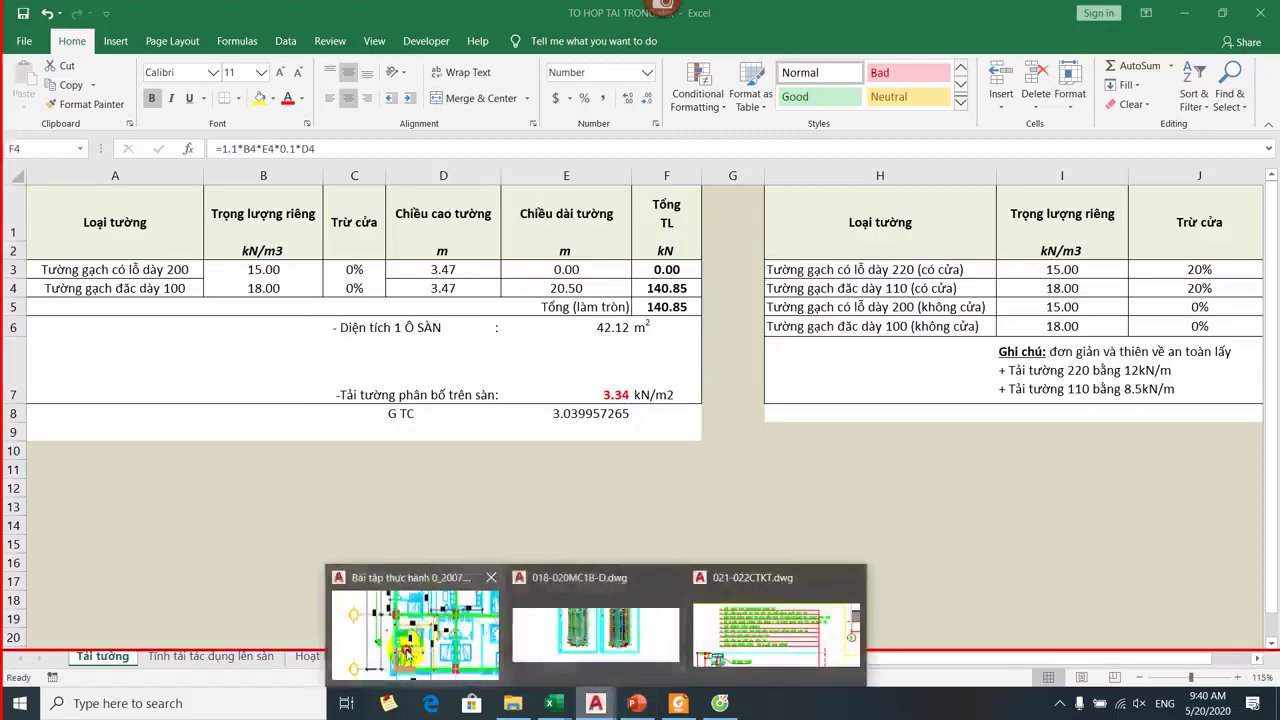
pyautogui.click(410, 645)
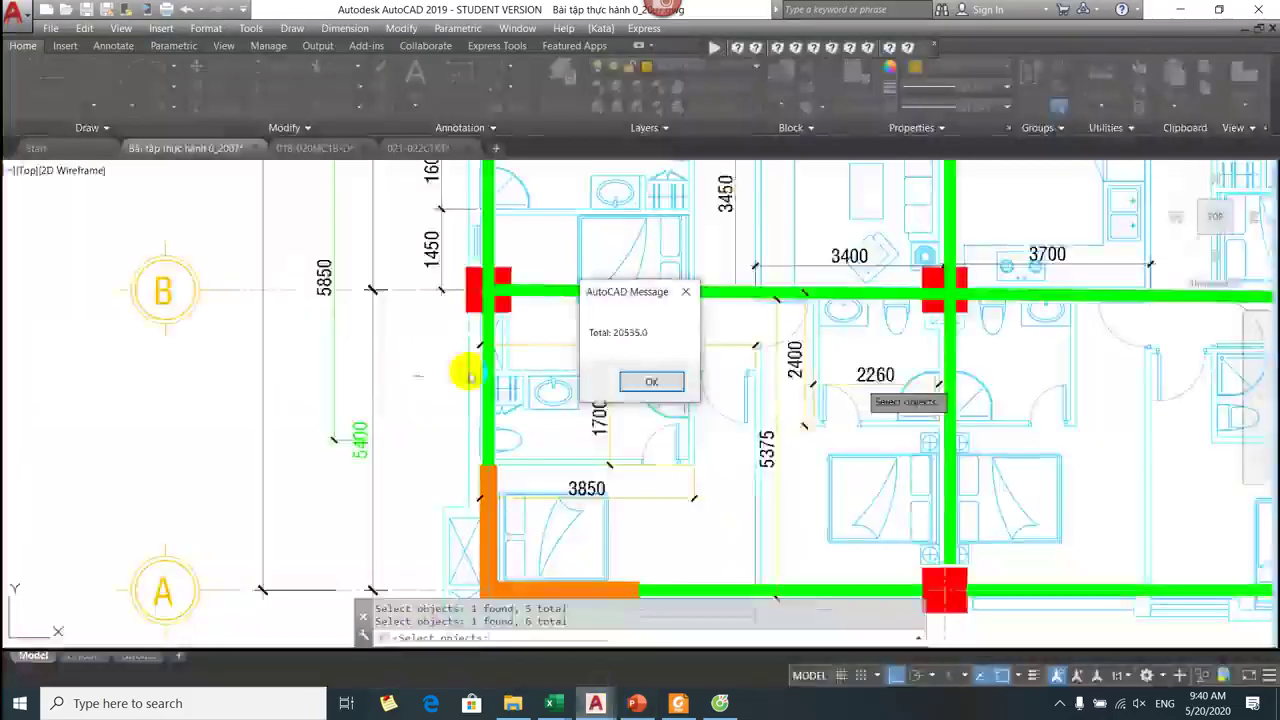
pyautogui.click(652, 381)
pyautogui.scroll(-2, 651, 404)
pyautogui.scroll(2, 685, 390)
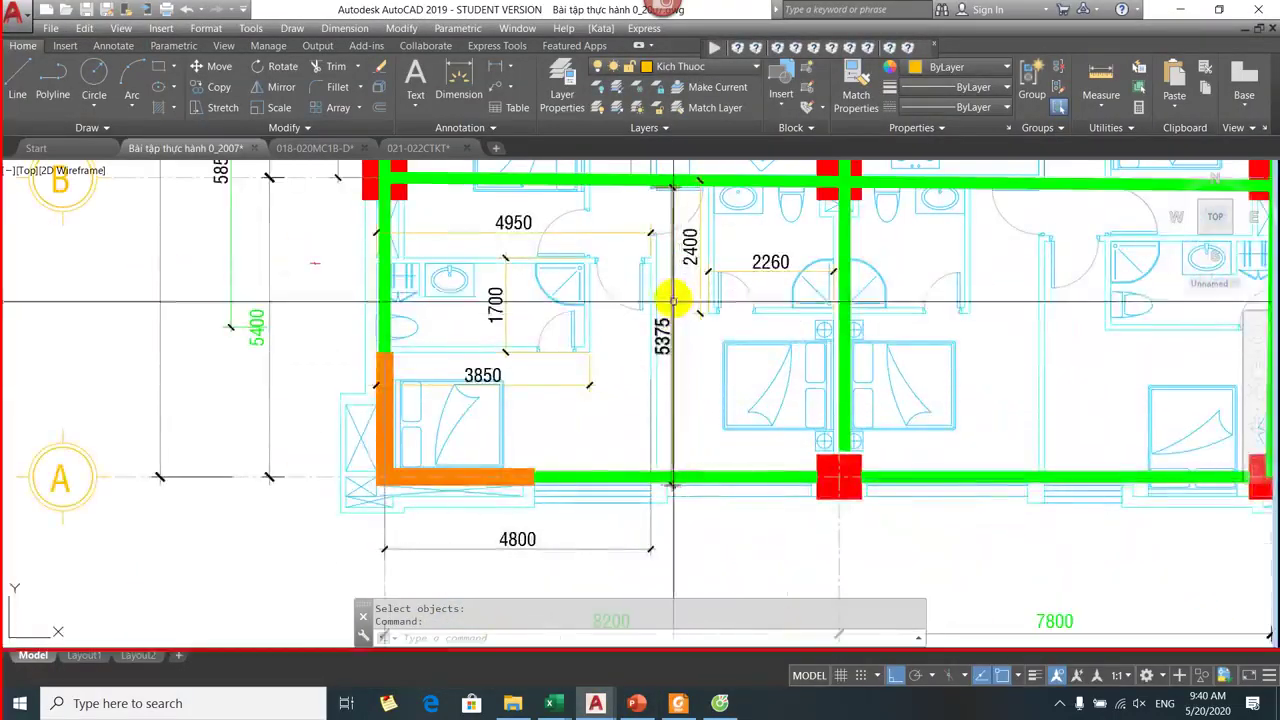
pyautogui.scroll(1, 700, 409)
pyautogui.scroll(-1, 663, 363)
pyautogui.scroll(1, 706, 313)
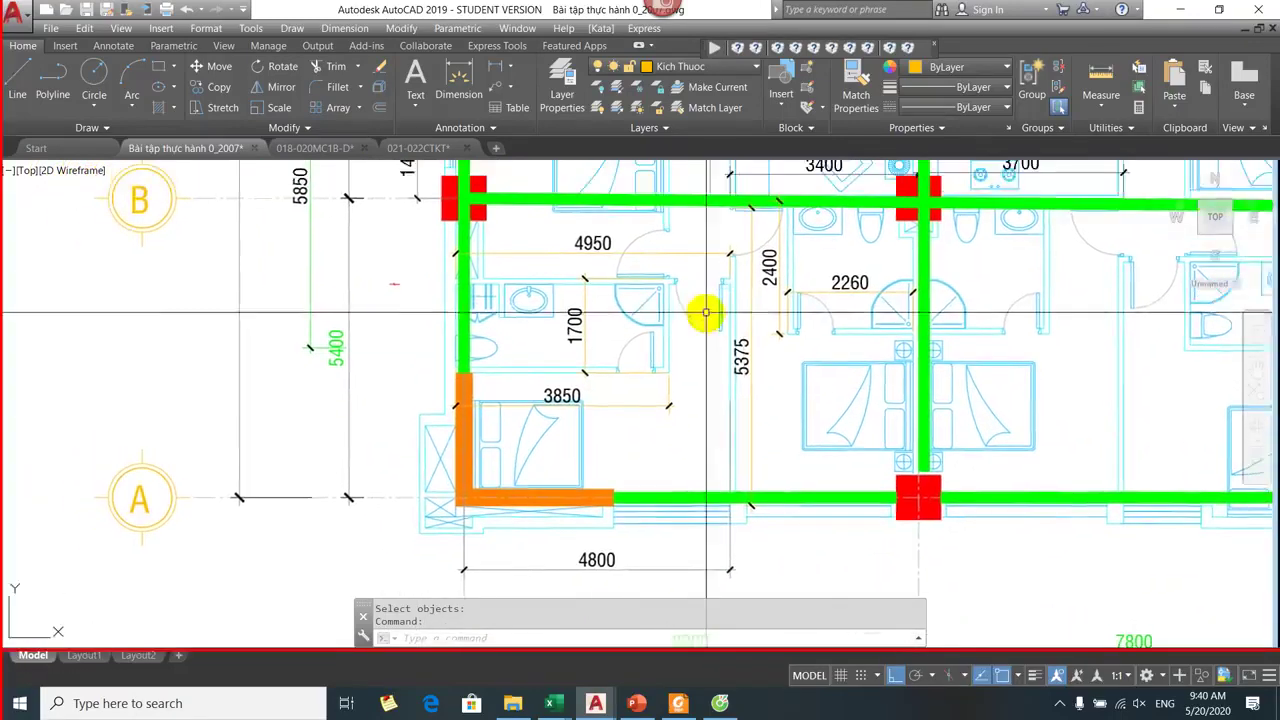
# Switch to the TO HOP TAI TRONG workbook in Excel and set the slab panel area in E6 to =8.2*5.4.
pyautogui.scroll(-2, 706, 313)
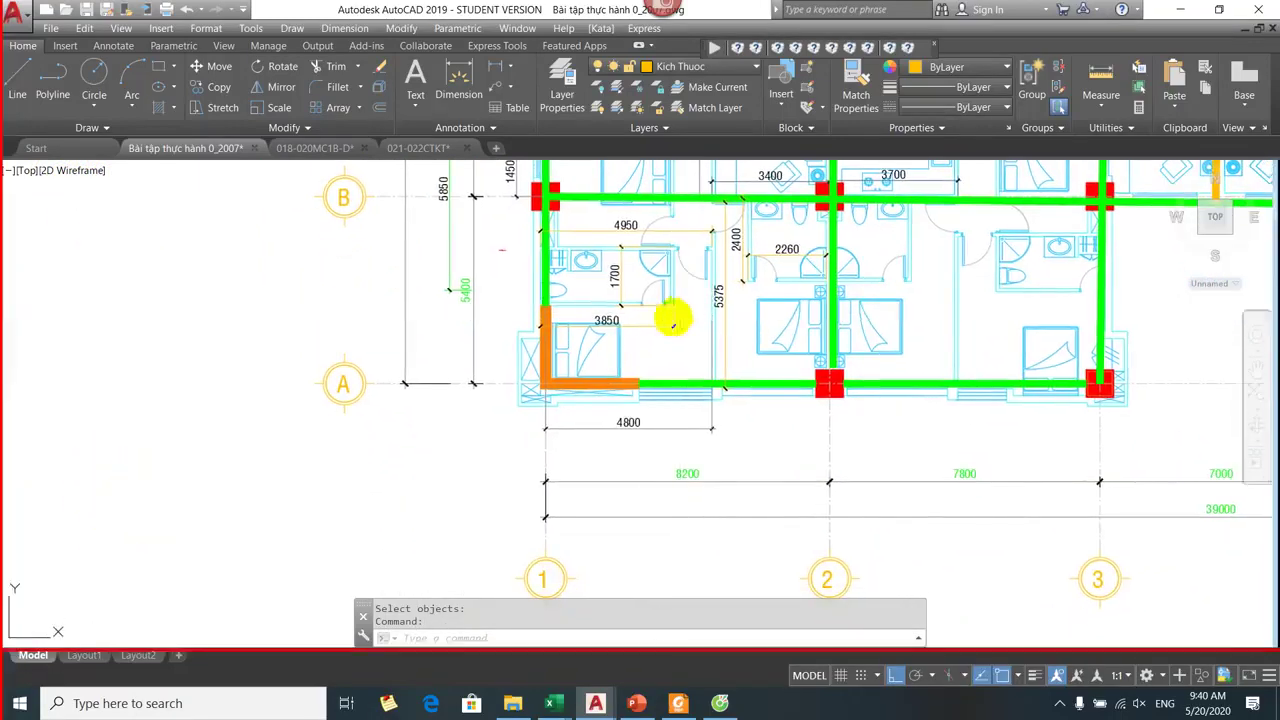
pyautogui.moveTo(550, 703)
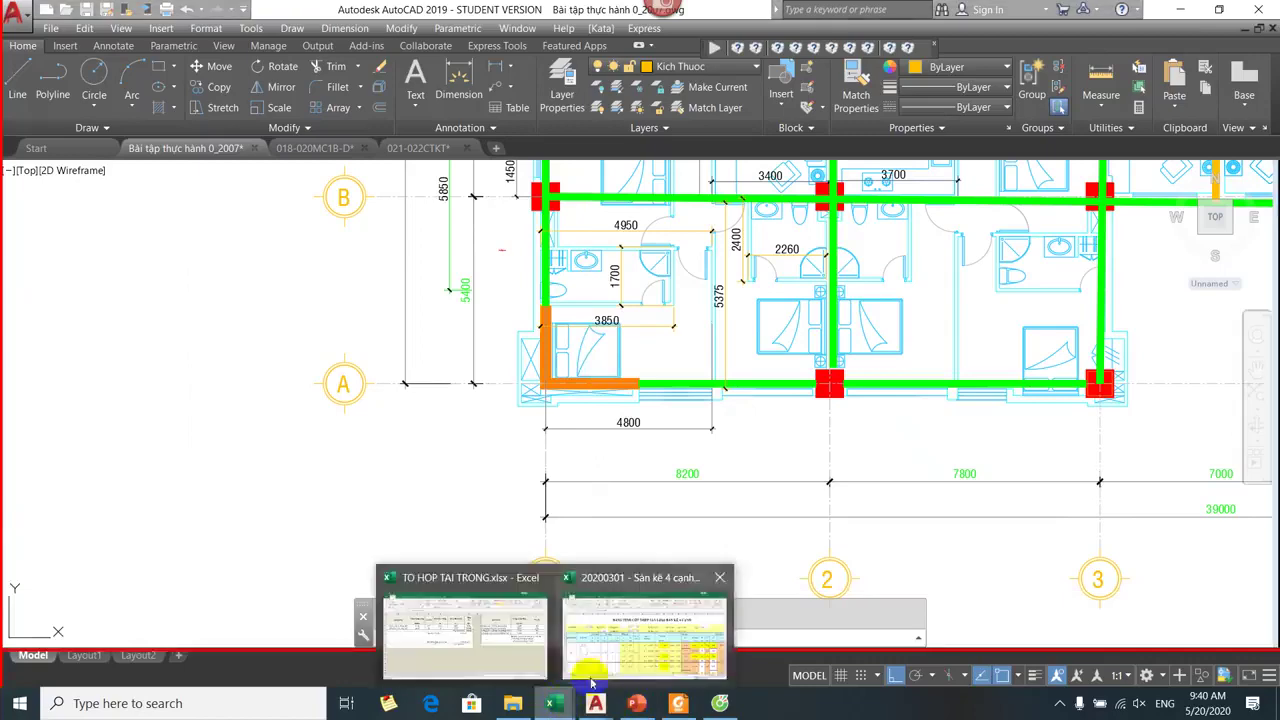
pyautogui.click(457, 625)
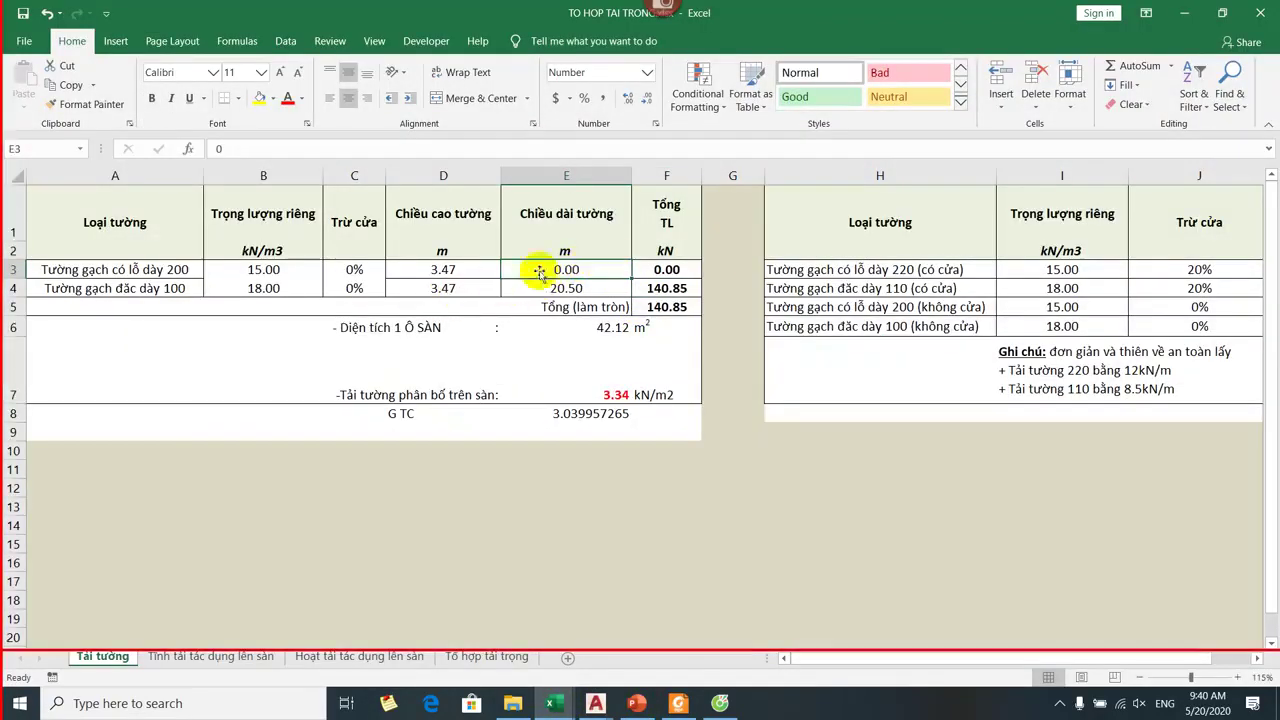
pyautogui.rightClick(455, 252)
pyautogui.press('Escape')
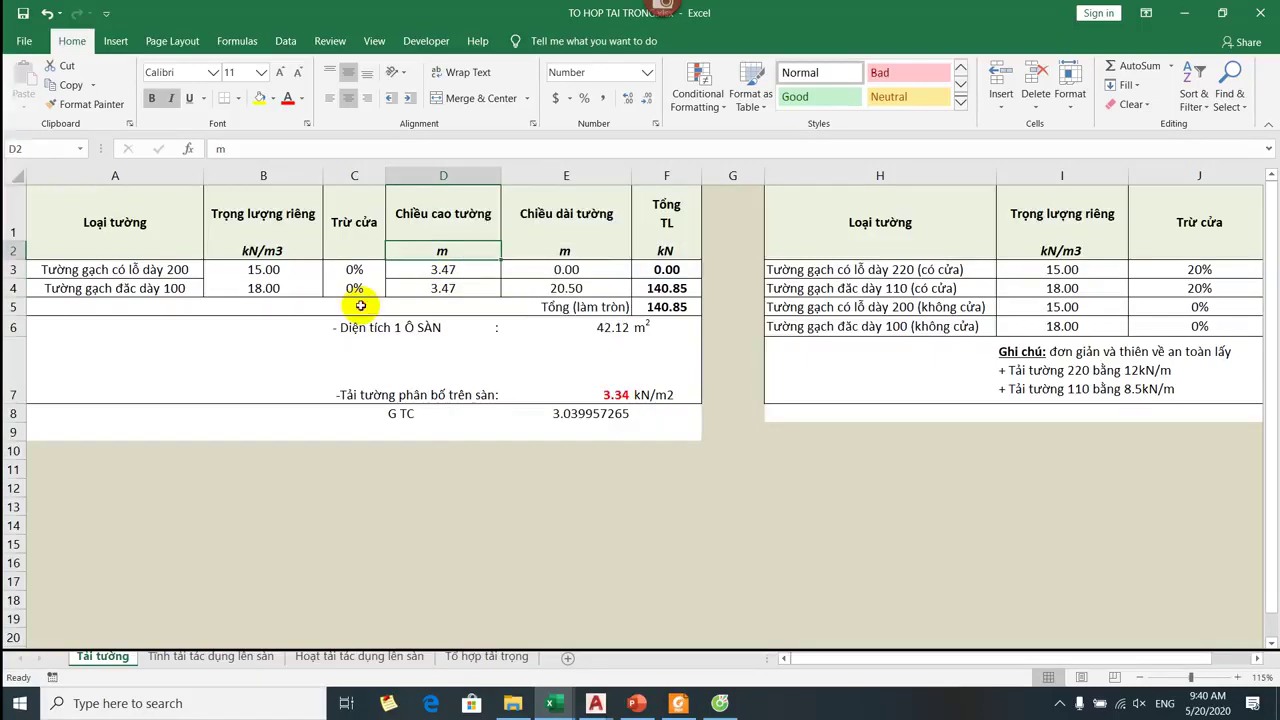
pyautogui.click(597, 330)
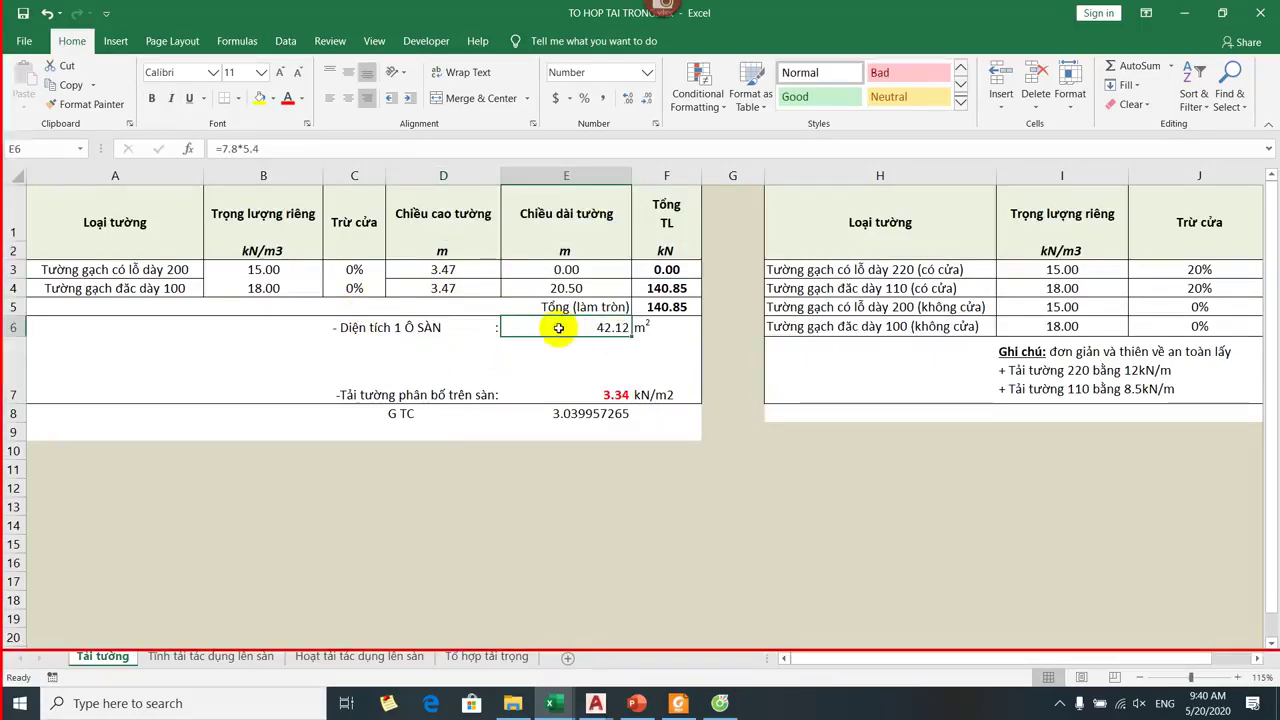
pyautogui.hotkey('alt', 'Tab')
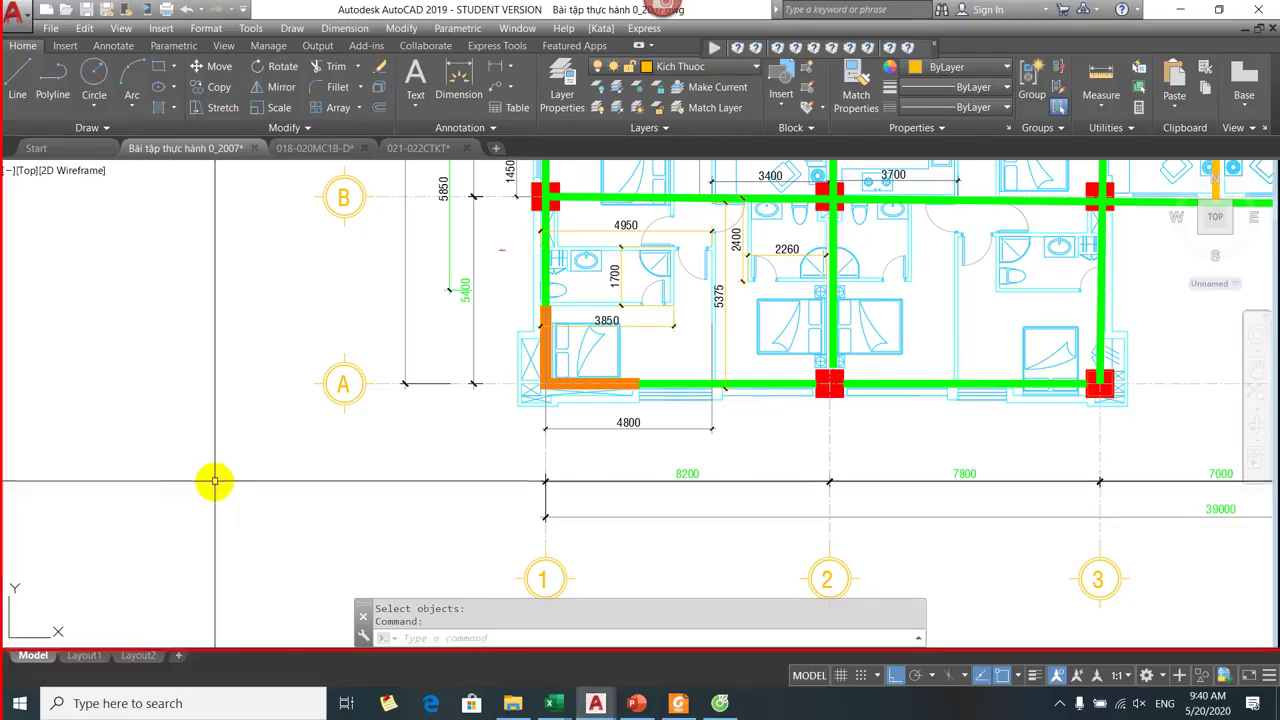
pyautogui.moveTo(550, 700)
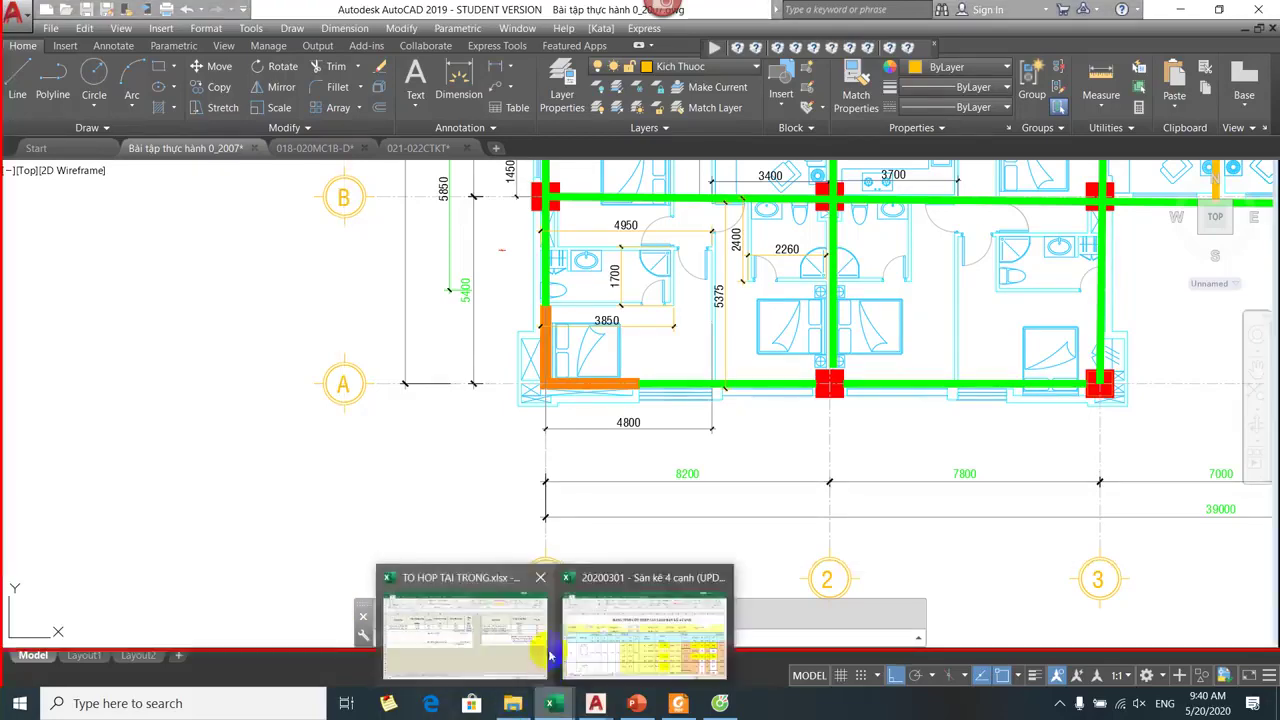
pyautogui.click(549, 655)
pyautogui.write('=')
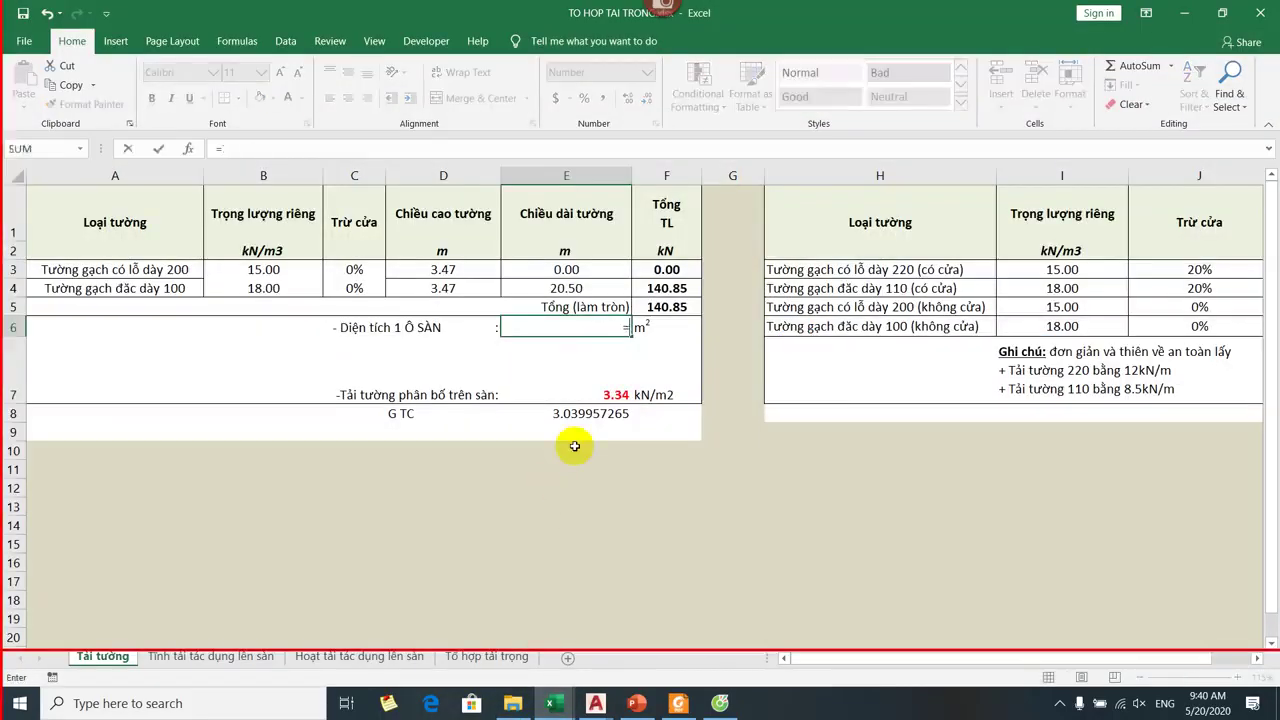
pyautogui.write('8.2*5.4')
pyautogui.press('Return')
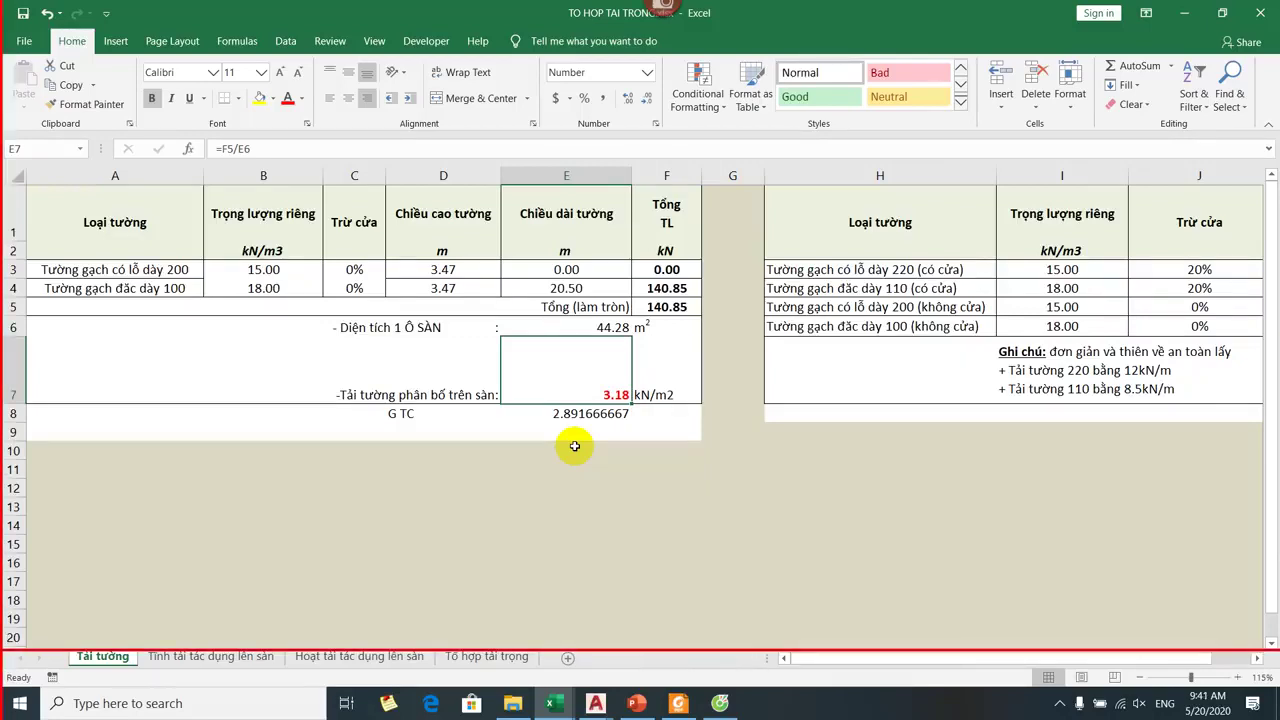
# Switch to the PowerPoint presentation and review the slides on distributed wall loads and floor live loads.
pyautogui.click(636, 702)
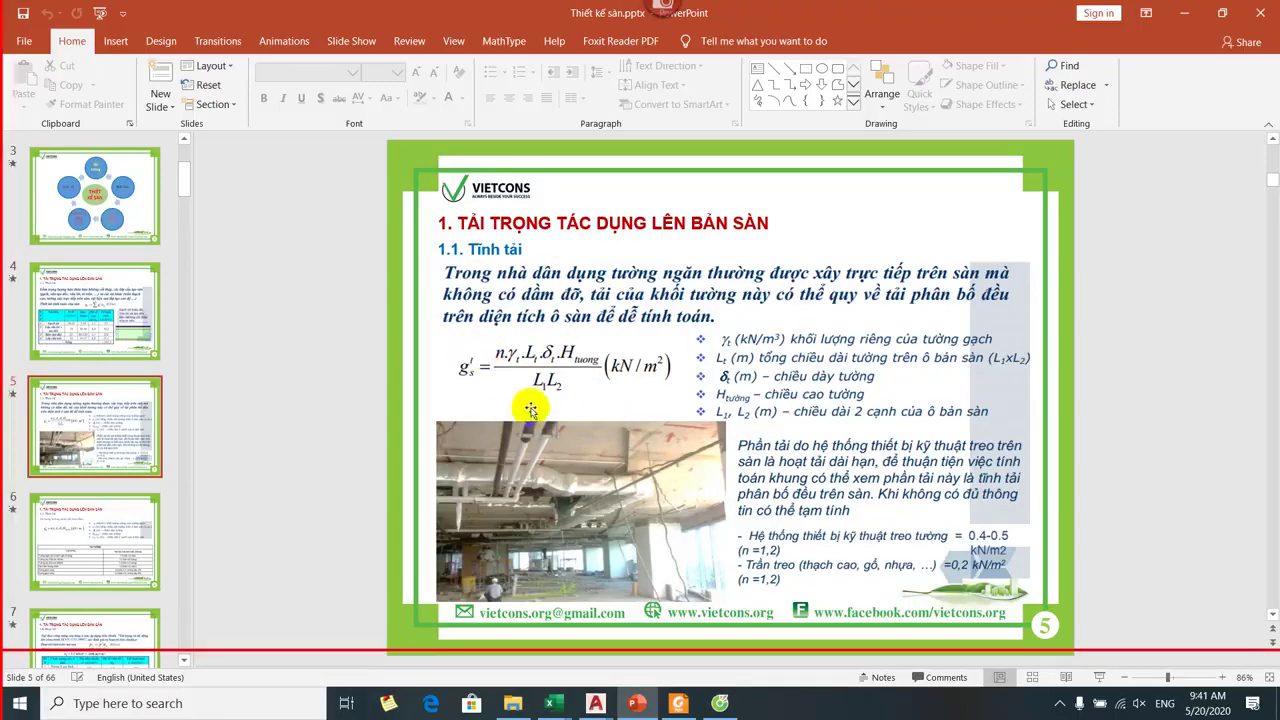
pyautogui.hotkey('alt', 'Tab')
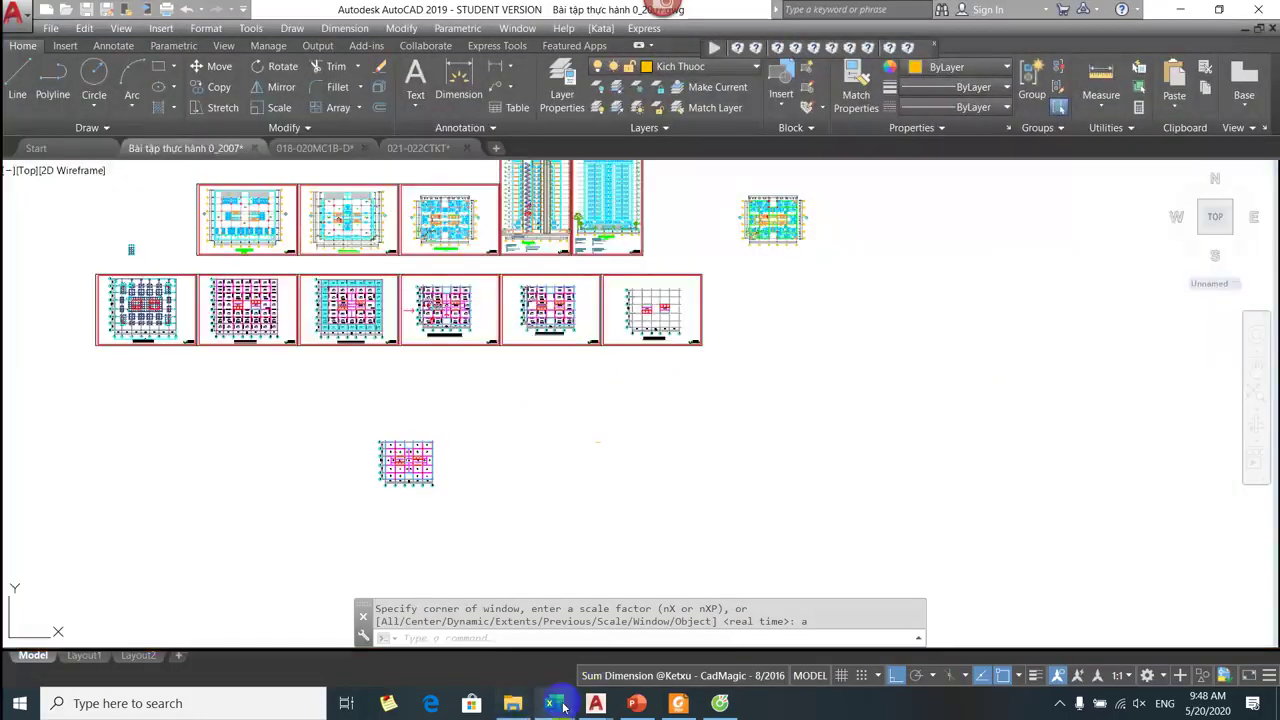
pyautogui.moveTo(560, 706)
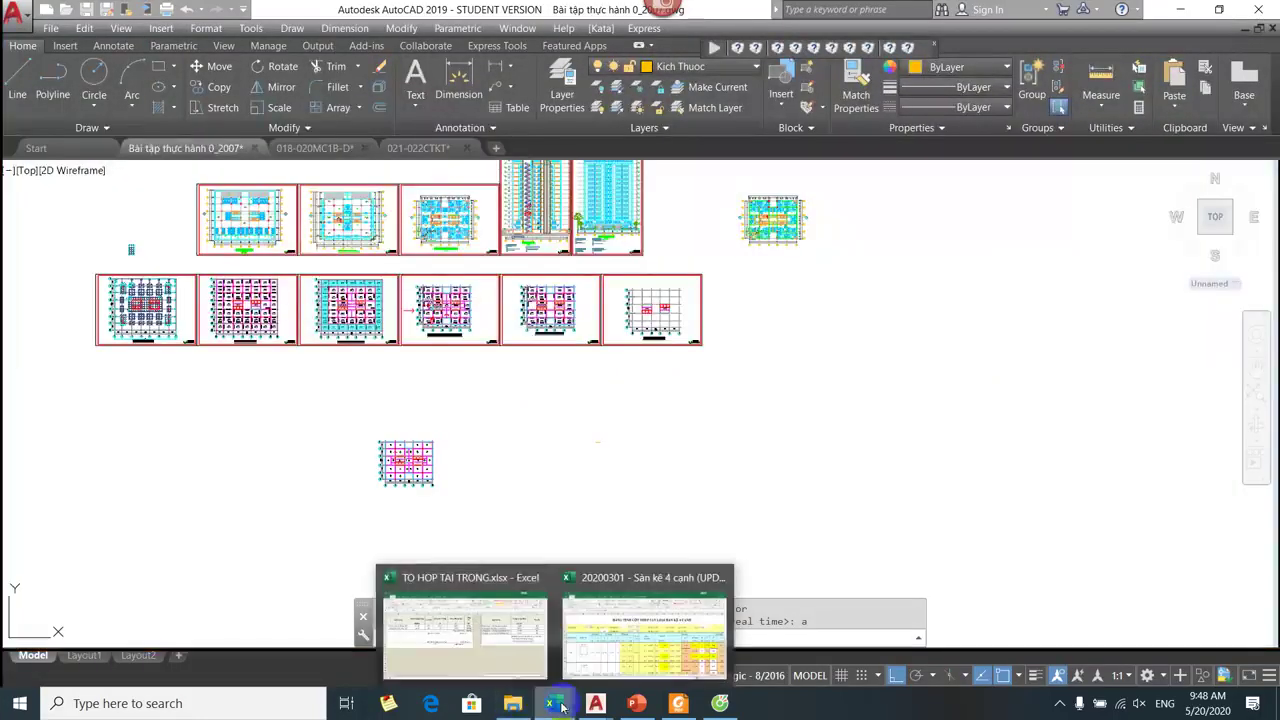
pyautogui.click(636, 703)
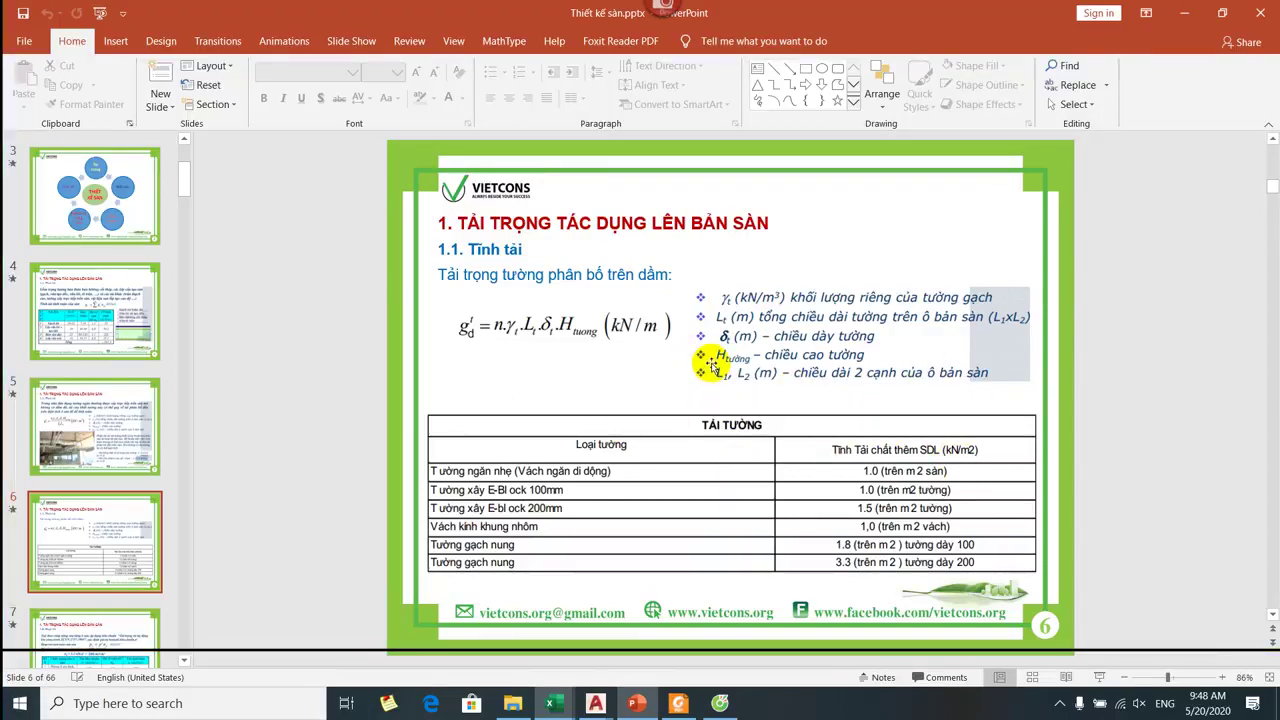
pyautogui.scroll(-1, 710, 366)
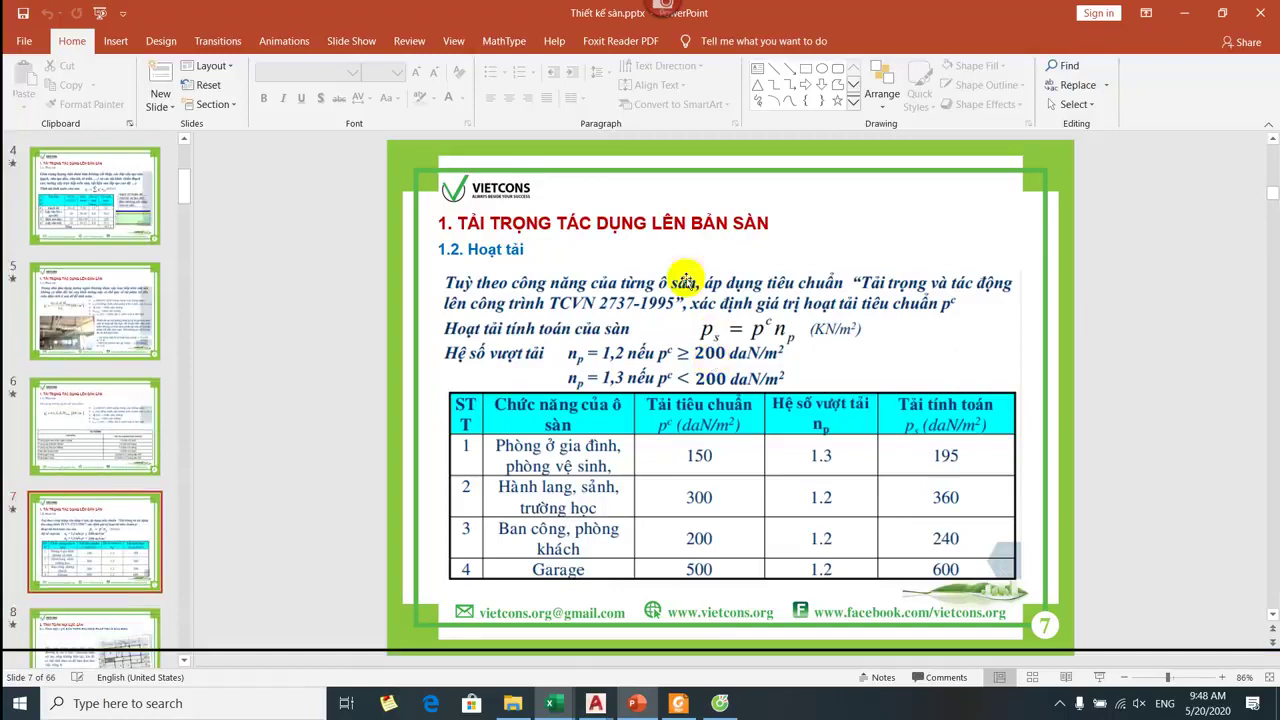
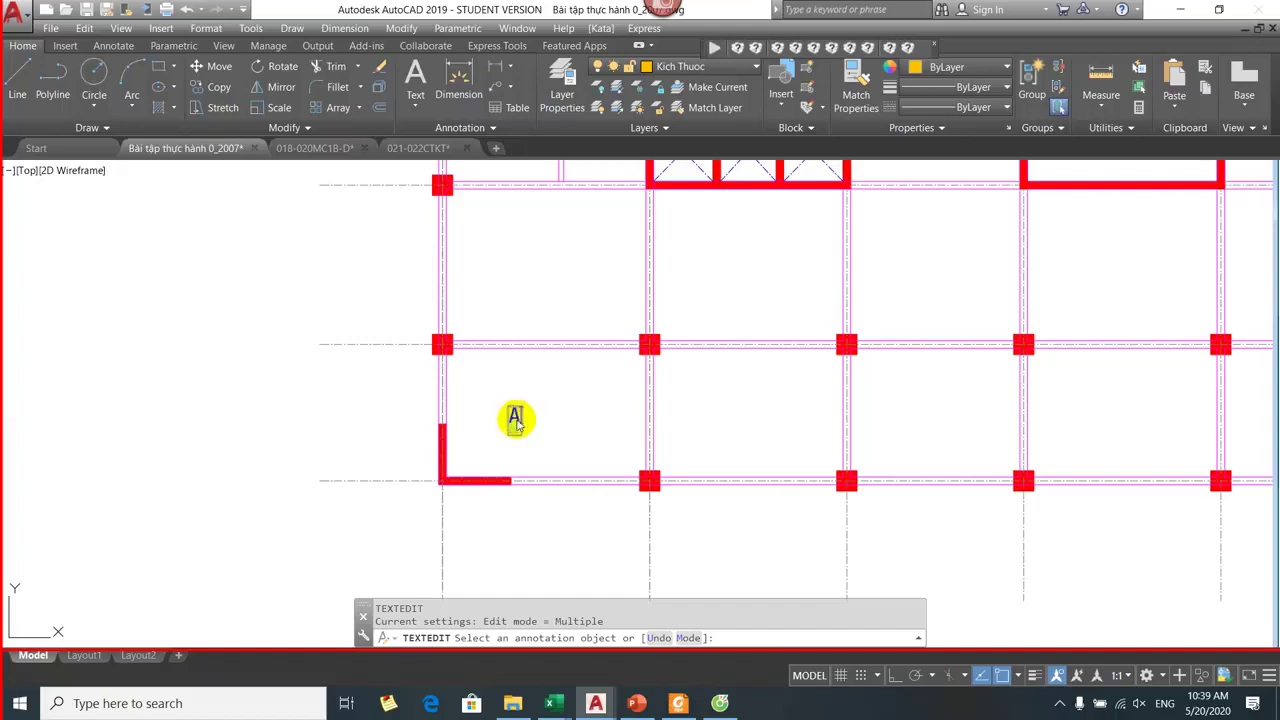
# Change the text label A in the framing plan's lower-left corner bay to S1.
pyautogui.click(520, 420)
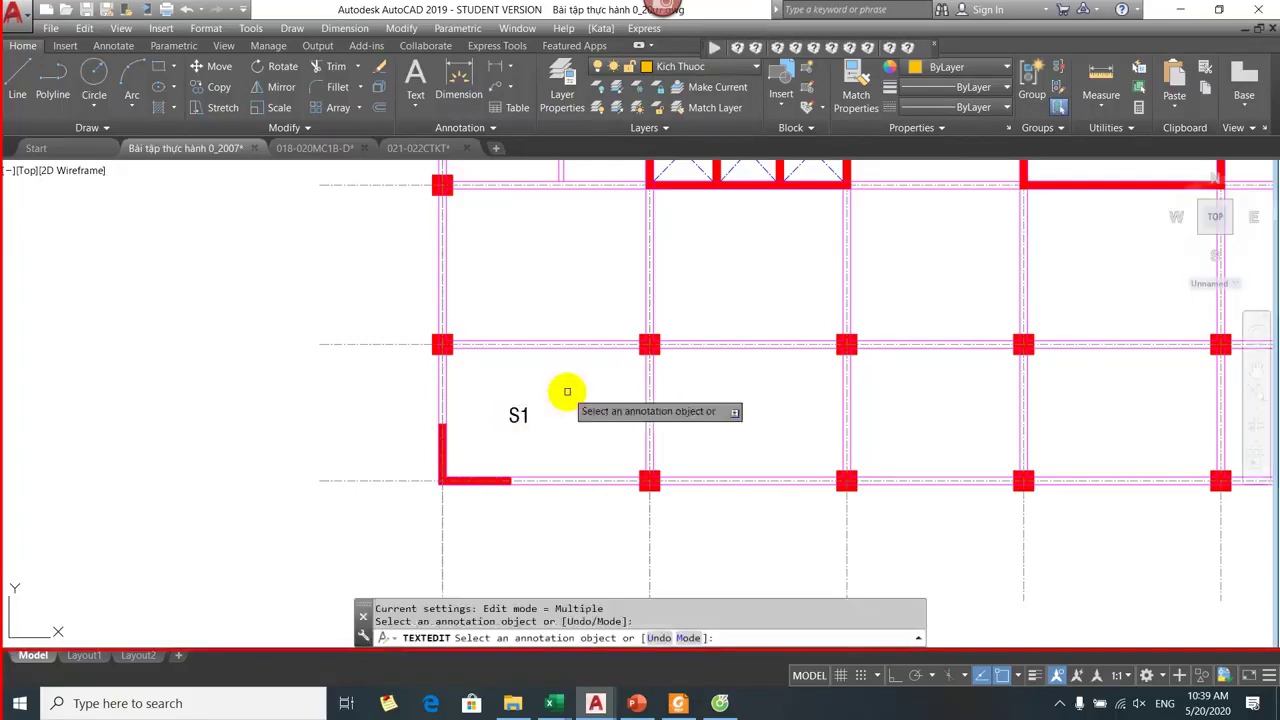
pyautogui.press('Escape')
pyautogui.moveTo(569, 383); pyautogui.dragTo(466, 466)
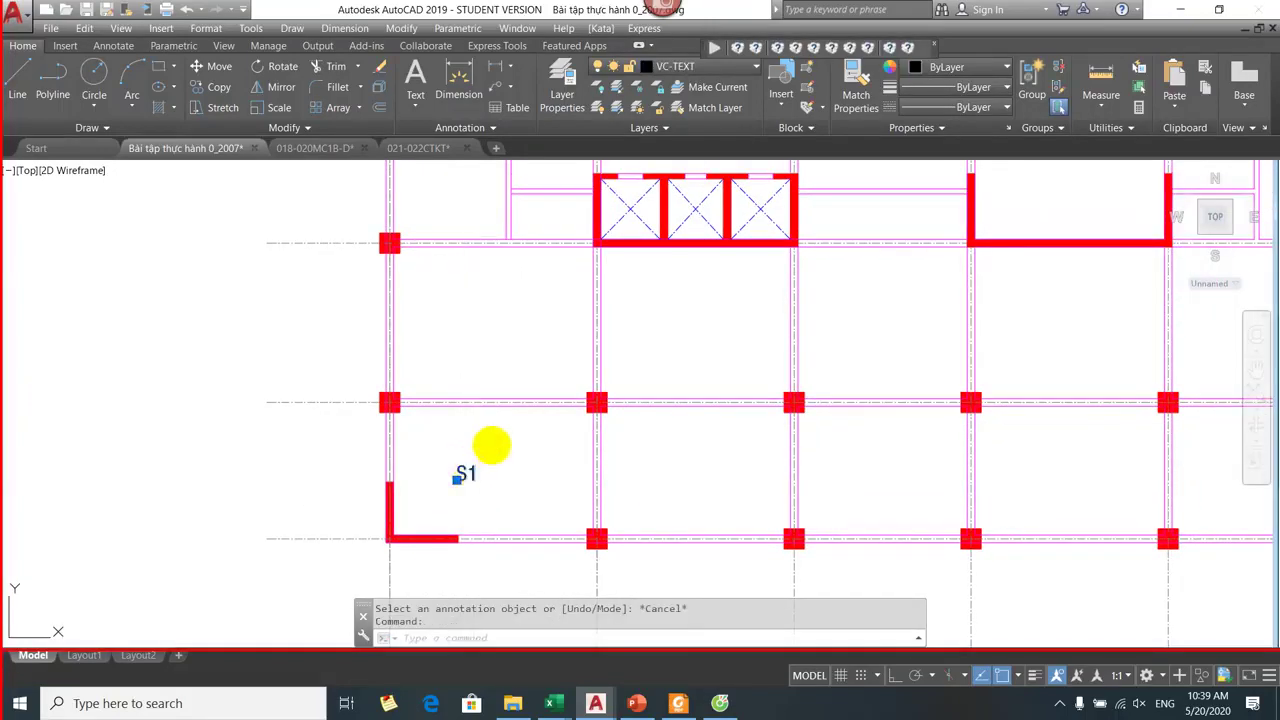
pyautogui.press('Return')
pyautogui.press('Escape')
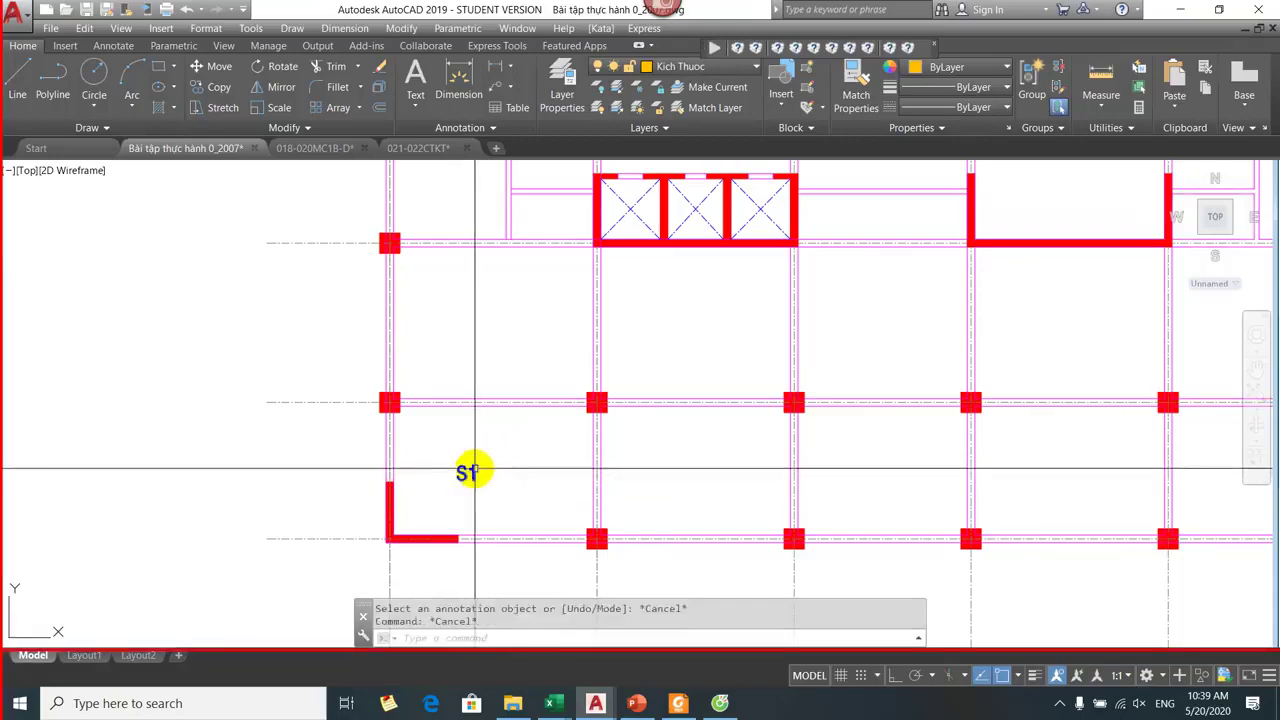
# Move the S1 label closer to the middle of the framing plan's corner bay.
pyautogui.write('m')
pyautogui.press('Return')
pyautogui.click(466, 471)
pyautogui.press('Return')
pyautogui.click(490, 435)
pyautogui.click(512, 432)
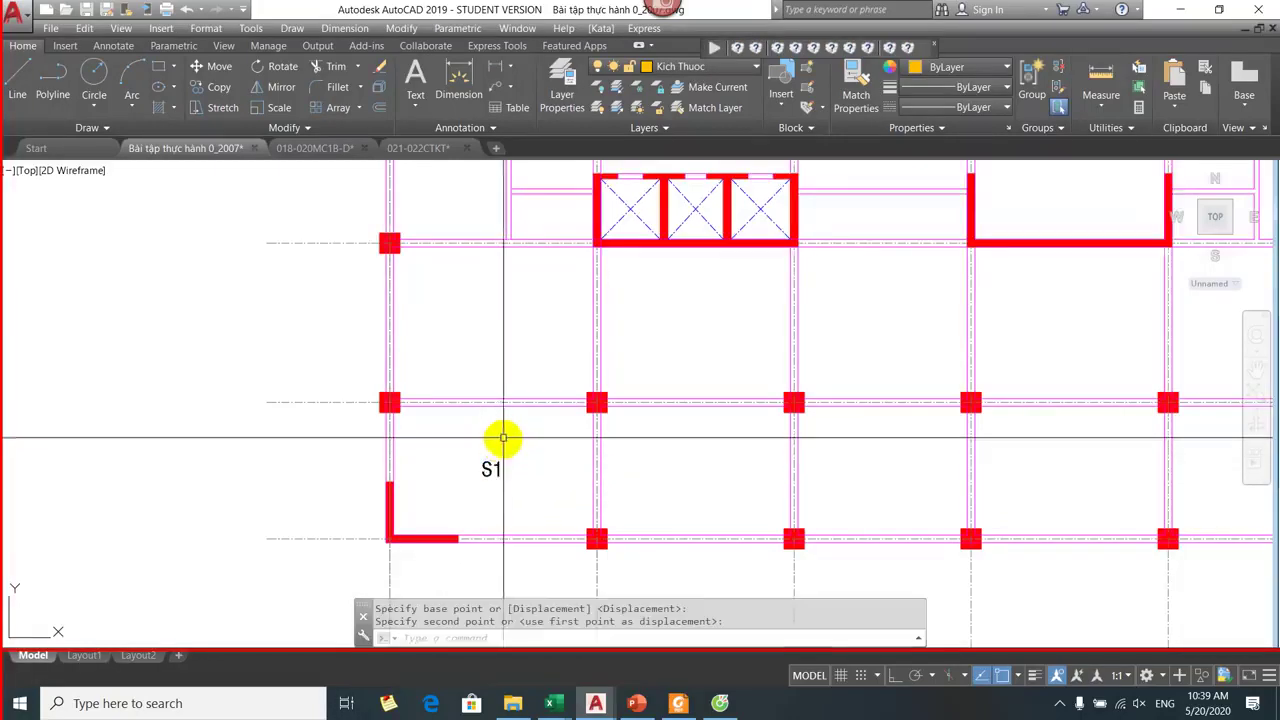
# Move the dimensioned architectural floor plan with green beams next to the framing plan, on its right side.
pyautogui.scroll(-3, 560, 457)
pyautogui.scroll(-3, 602, 378)
pyautogui.moveTo(563, 443)
pyautogui.mouseDown()
pyautogui.moveTo(557, 351)
pyautogui.moveTo(583, 477)
pyautogui.moveTo(623, 502)
pyautogui.mouseUp()
pyautogui.scroll(2, 591, 470)
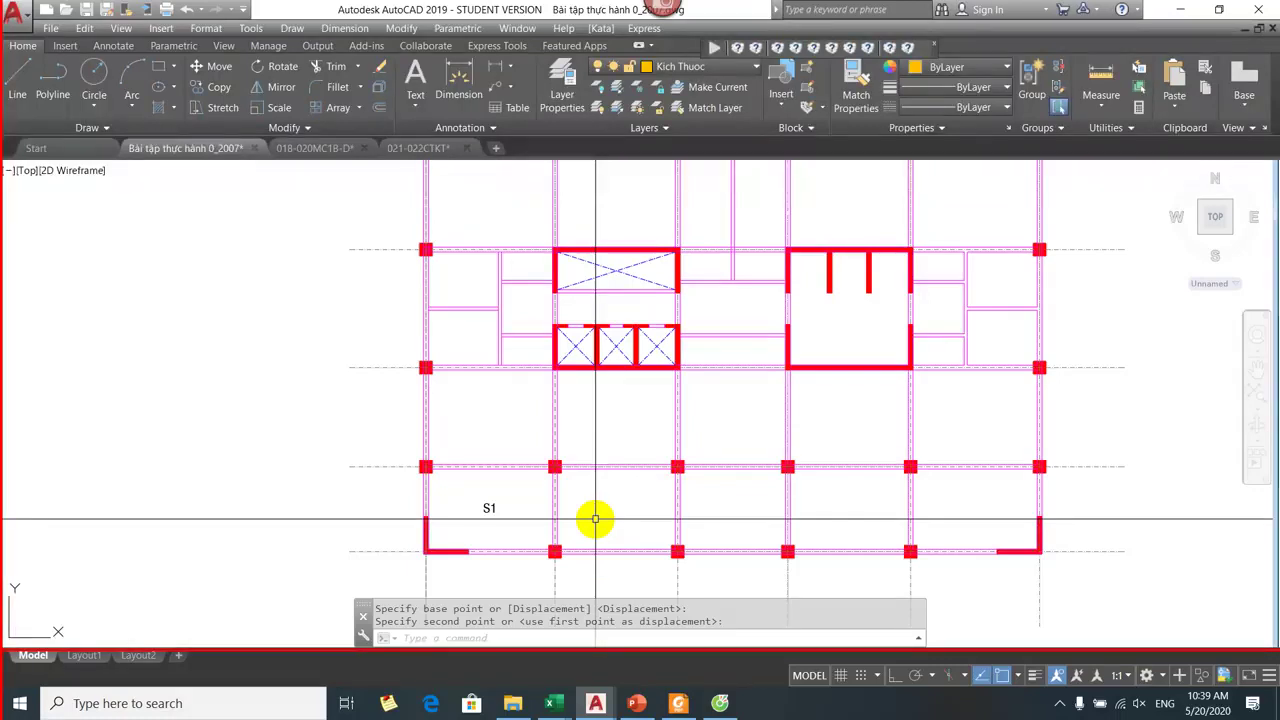
pyautogui.scroll(-5, 595, 519)
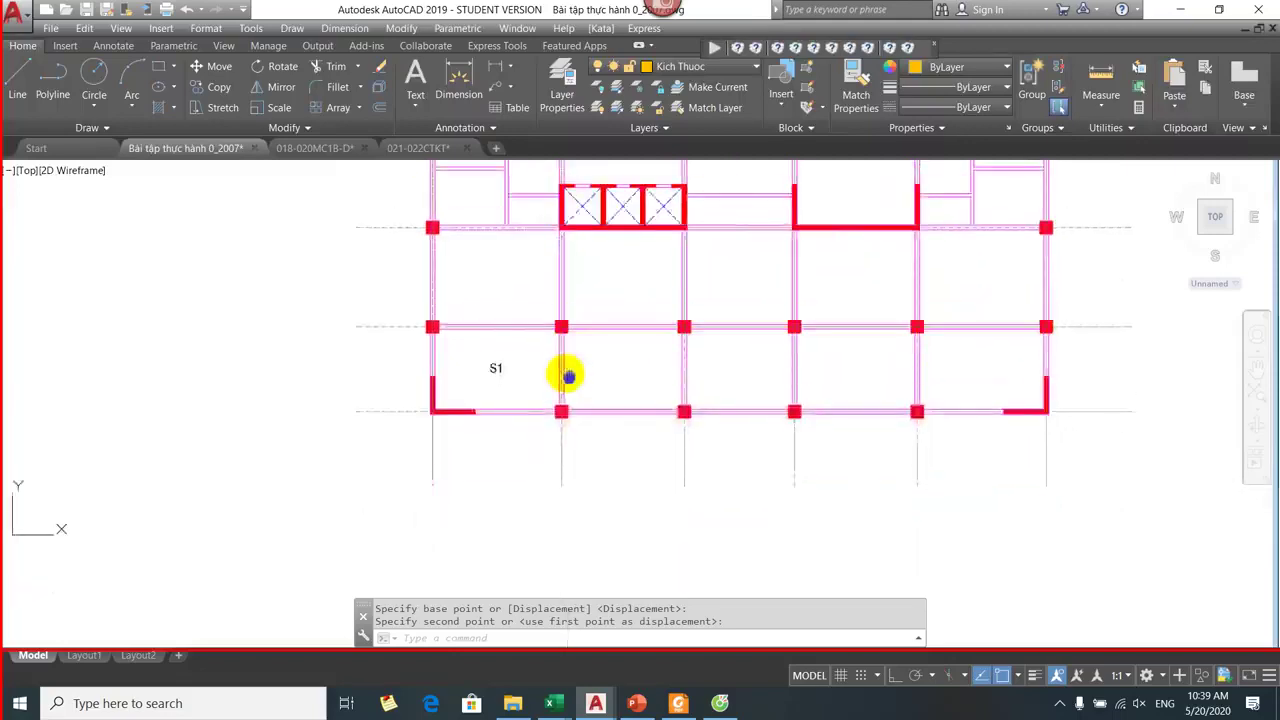
pyautogui.scroll(-5, 572, 462)
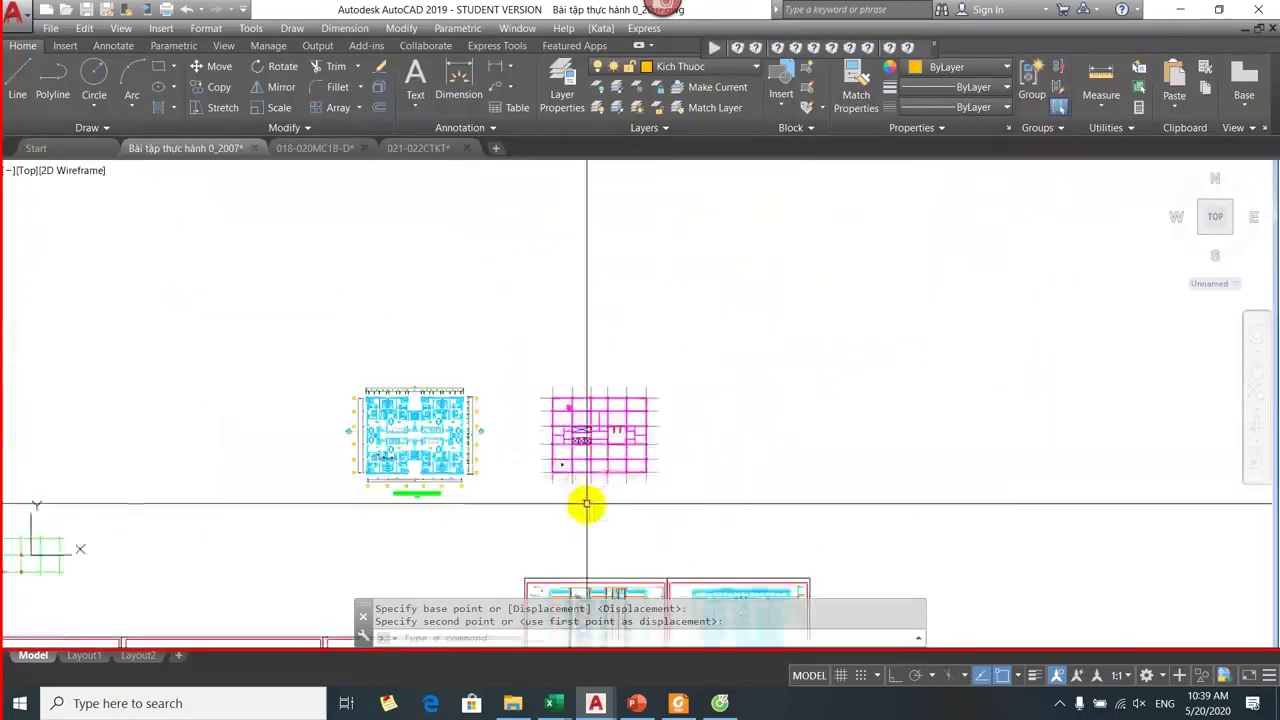
pyautogui.moveTo(695, 434); pyautogui.dragTo(608, 334)
pyautogui.press('space')
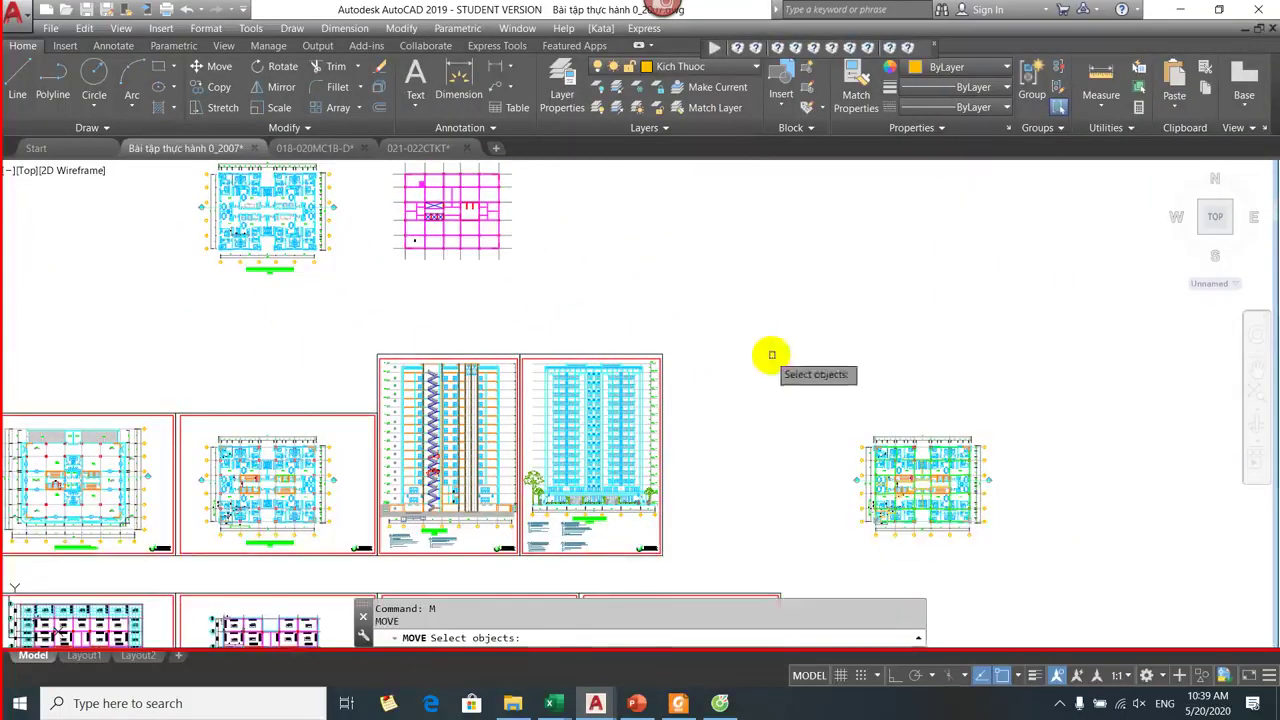
pyautogui.click(771, 350)
pyautogui.click(1023, 557)
pyautogui.press('Return')
pyautogui.click(915, 561)
pyautogui.scroll(6, 720, 530)
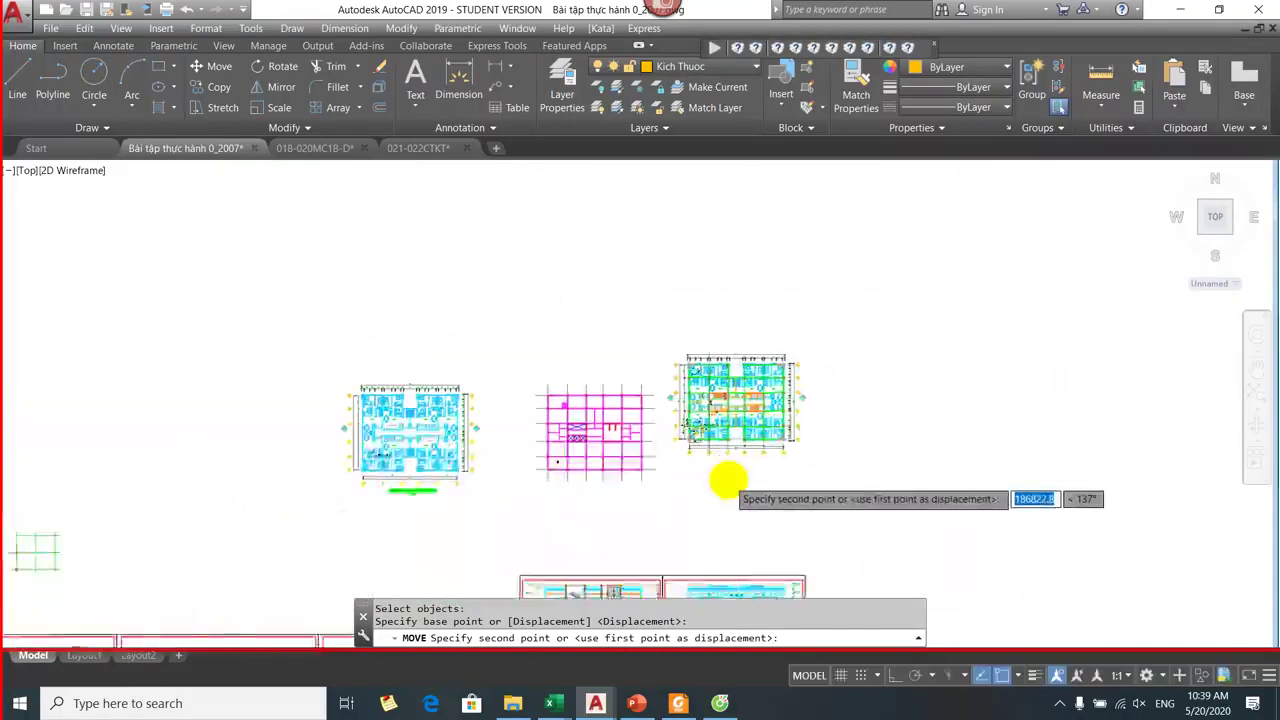
pyautogui.click(588, 453)
pyautogui.press('Escape')
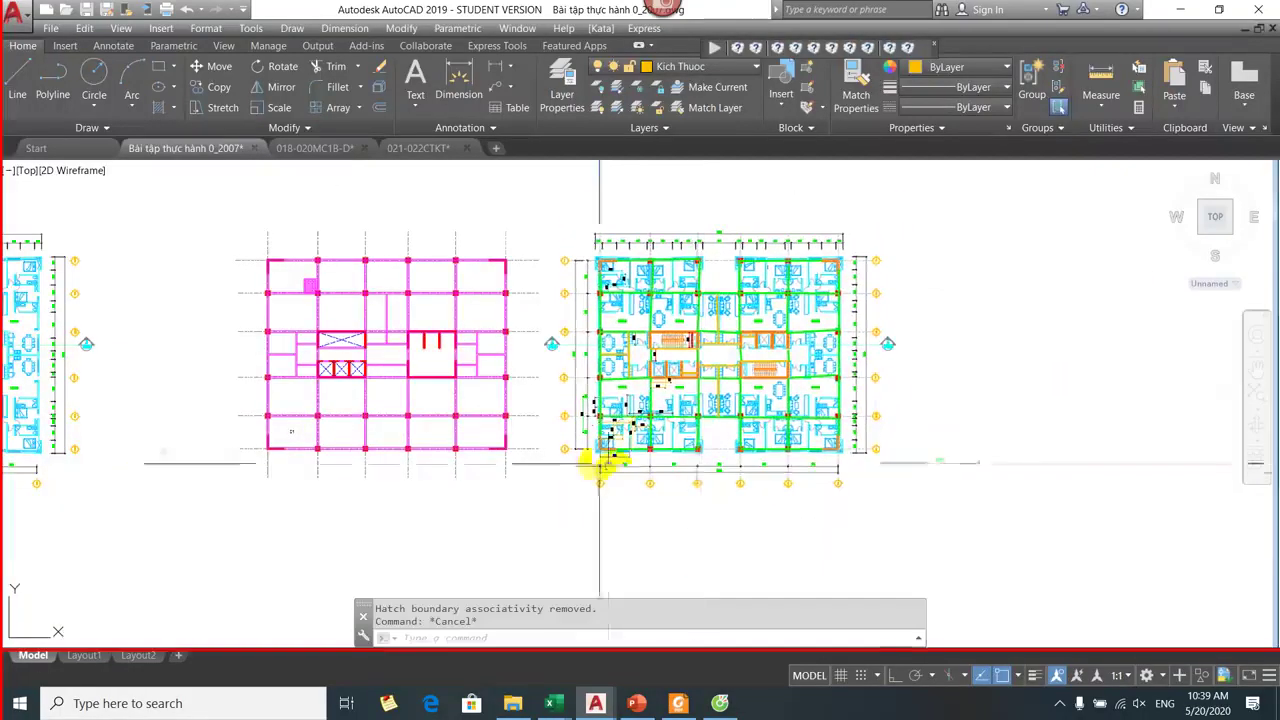
# Compare the partition walls and dimensions in the architectural plan's corner bay between axes A-B and 1-2 with slab panel S1 on the framing plan.
pyautogui.scroll(5, 620, 409)
pyautogui.moveTo(676, 370); pyautogui.dragTo(963, 366)
pyautogui.scroll(-2, 994, 366)
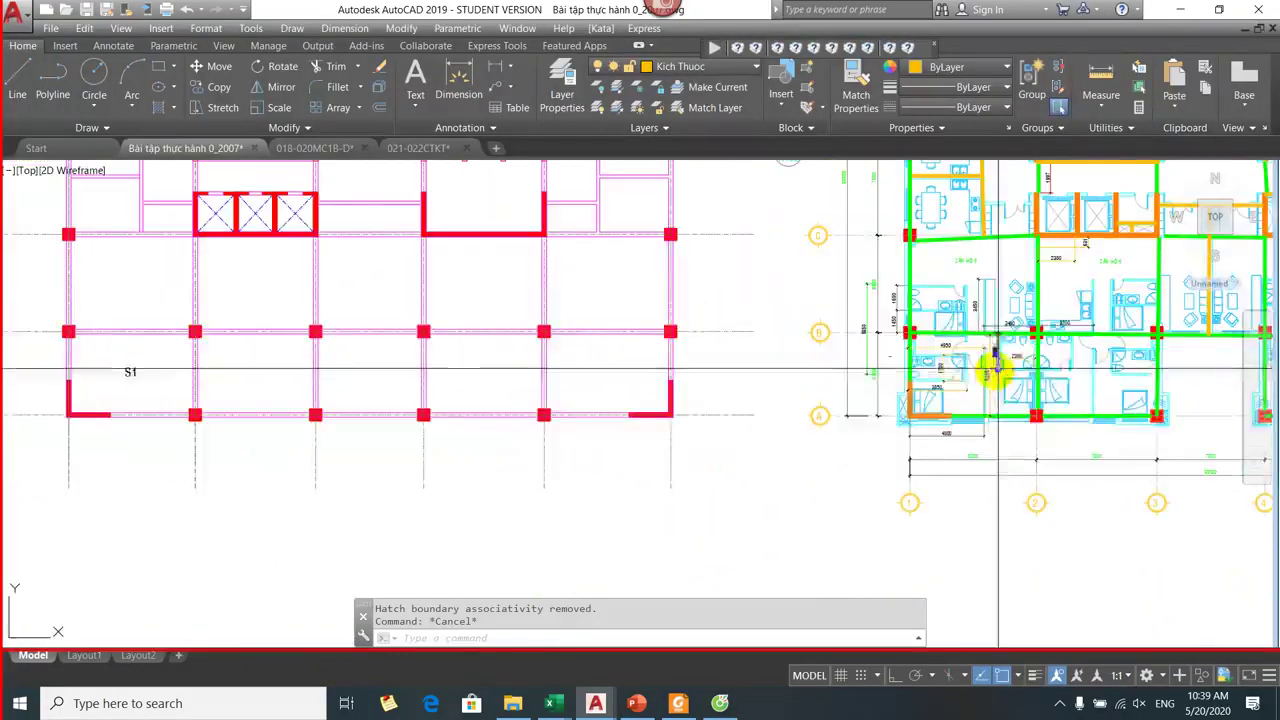
pyautogui.scroll(5, 920, 420)
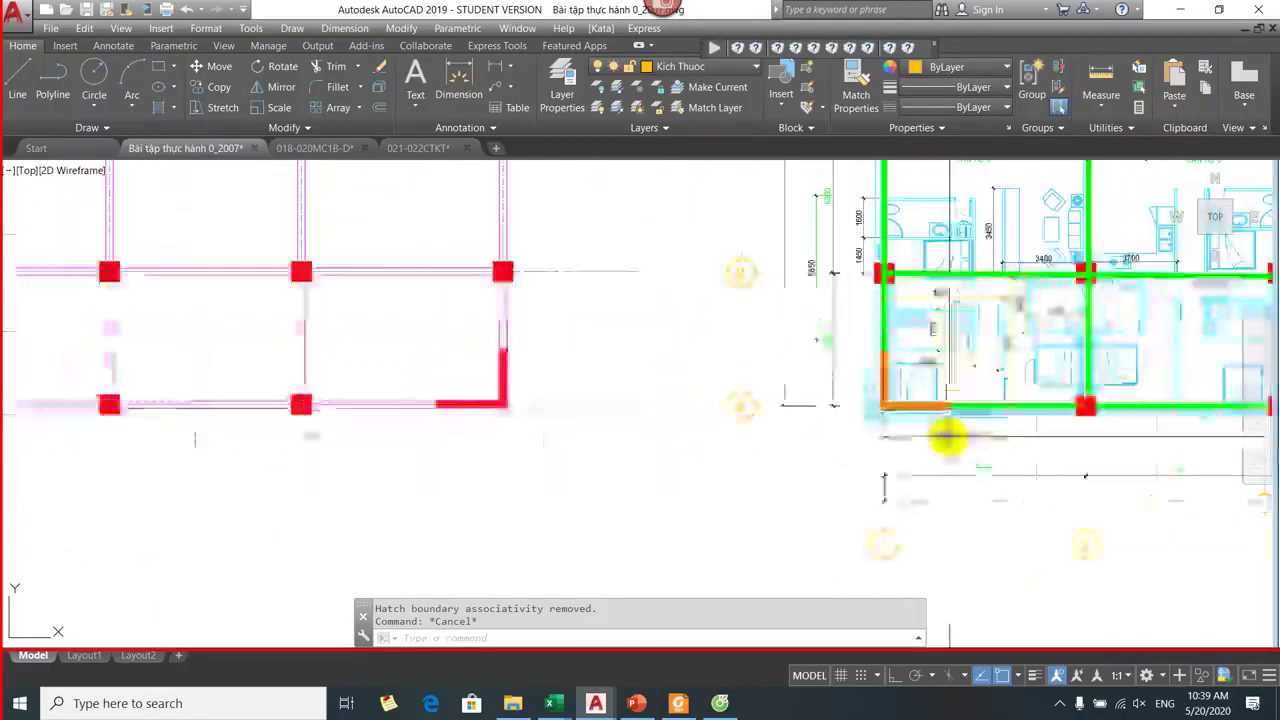
pyautogui.scroll(-1, 900, 490)
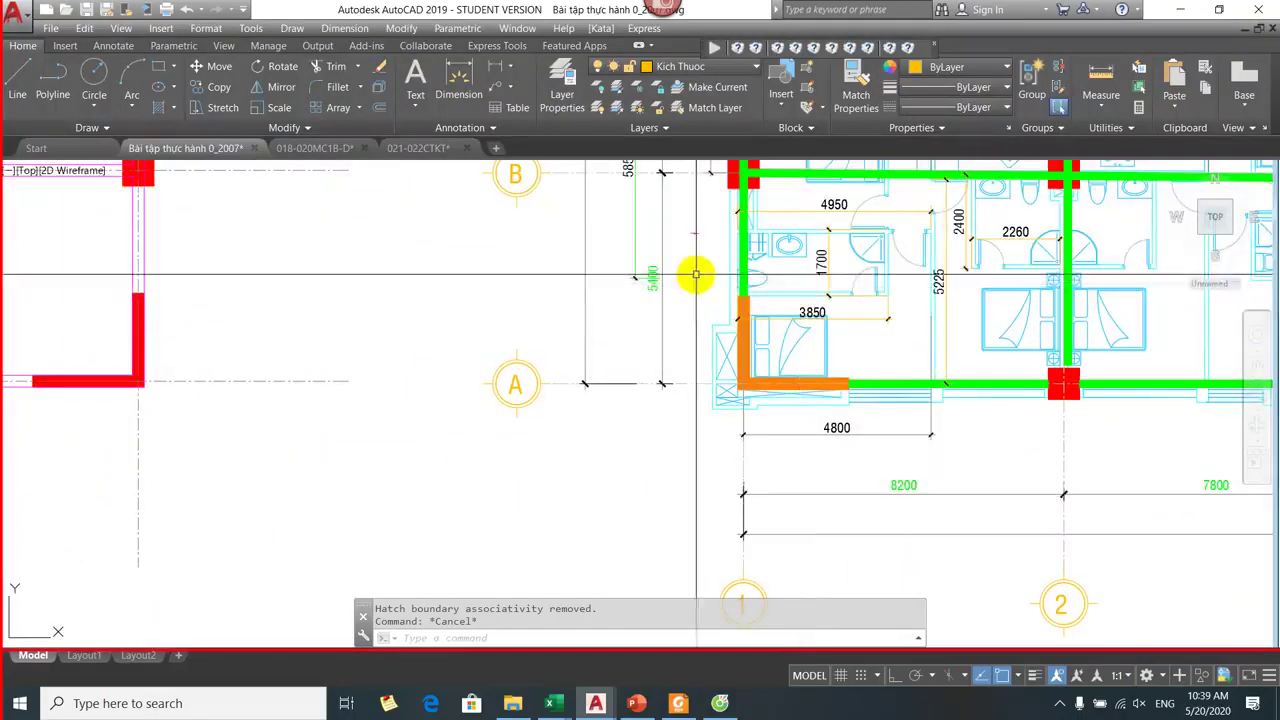
pyautogui.moveTo(694, 274); pyautogui.dragTo(573, 323)
pyautogui.scroll(-4, 573, 323)
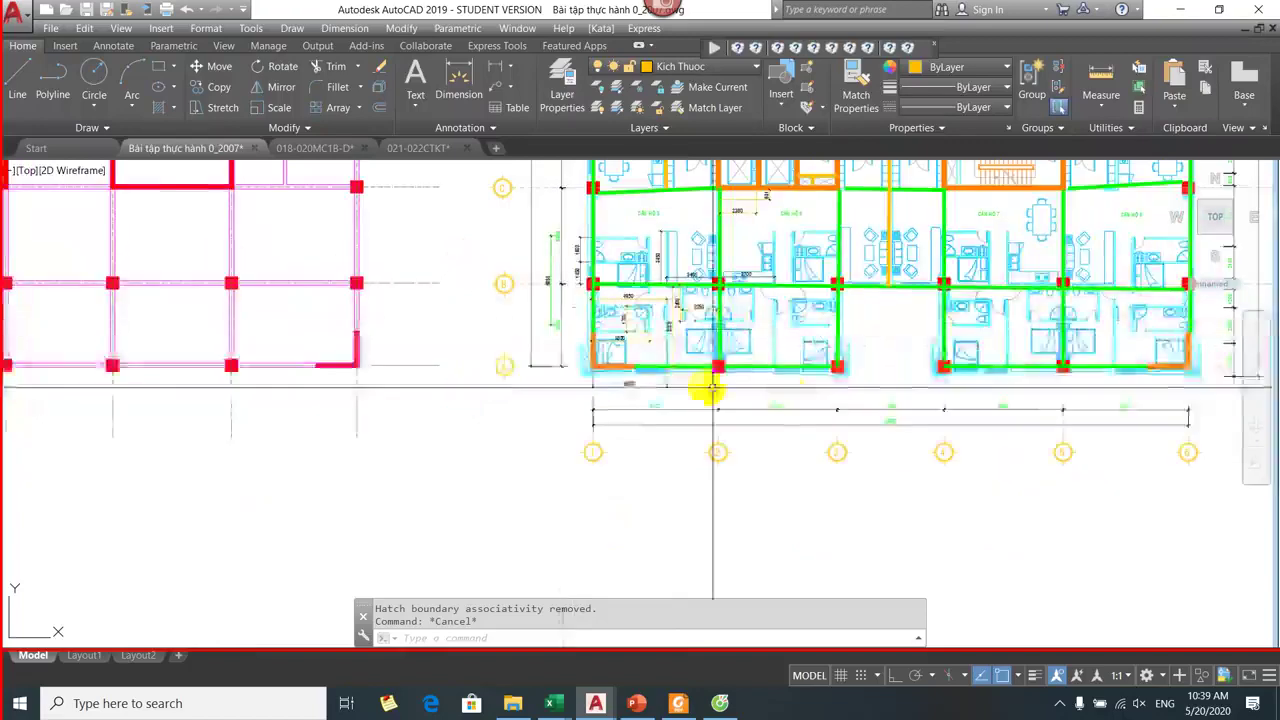
pyautogui.scroll(4, 740, 405)
pyautogui.scroll(-3, 771, 420)
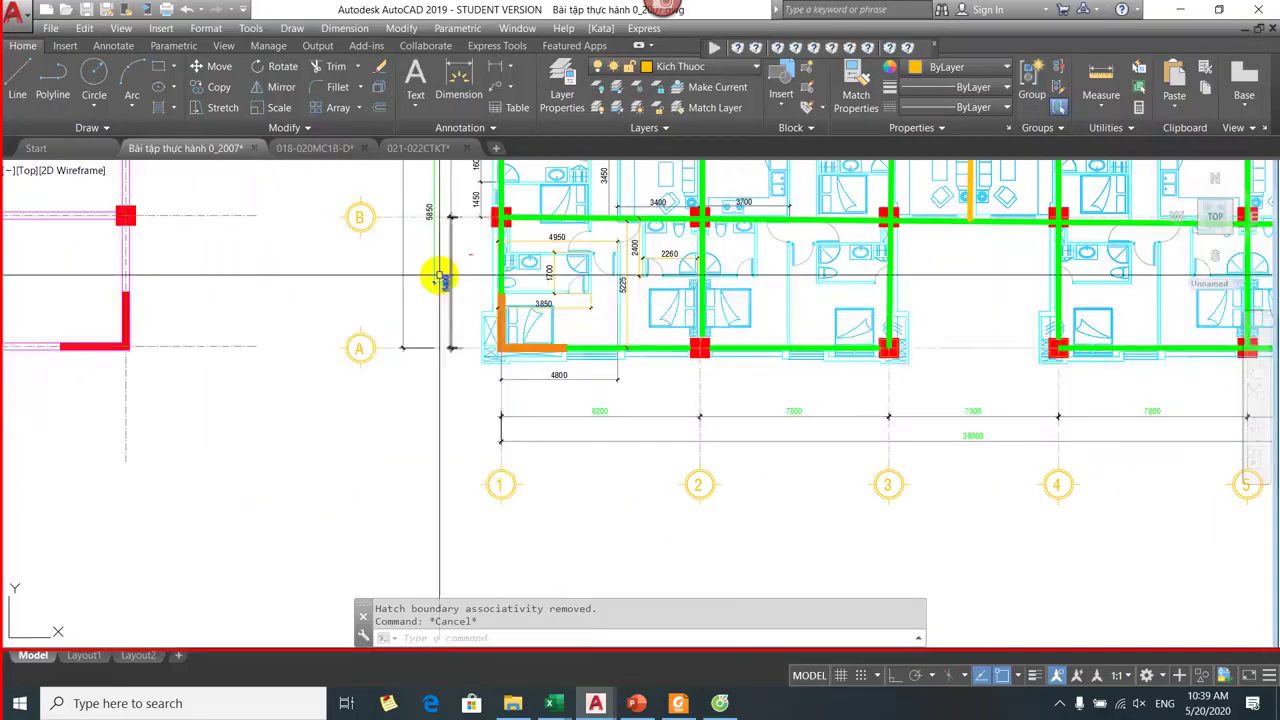
pyautogui.moveTo(437, 277); pyautogui.dragTo(525, 374)
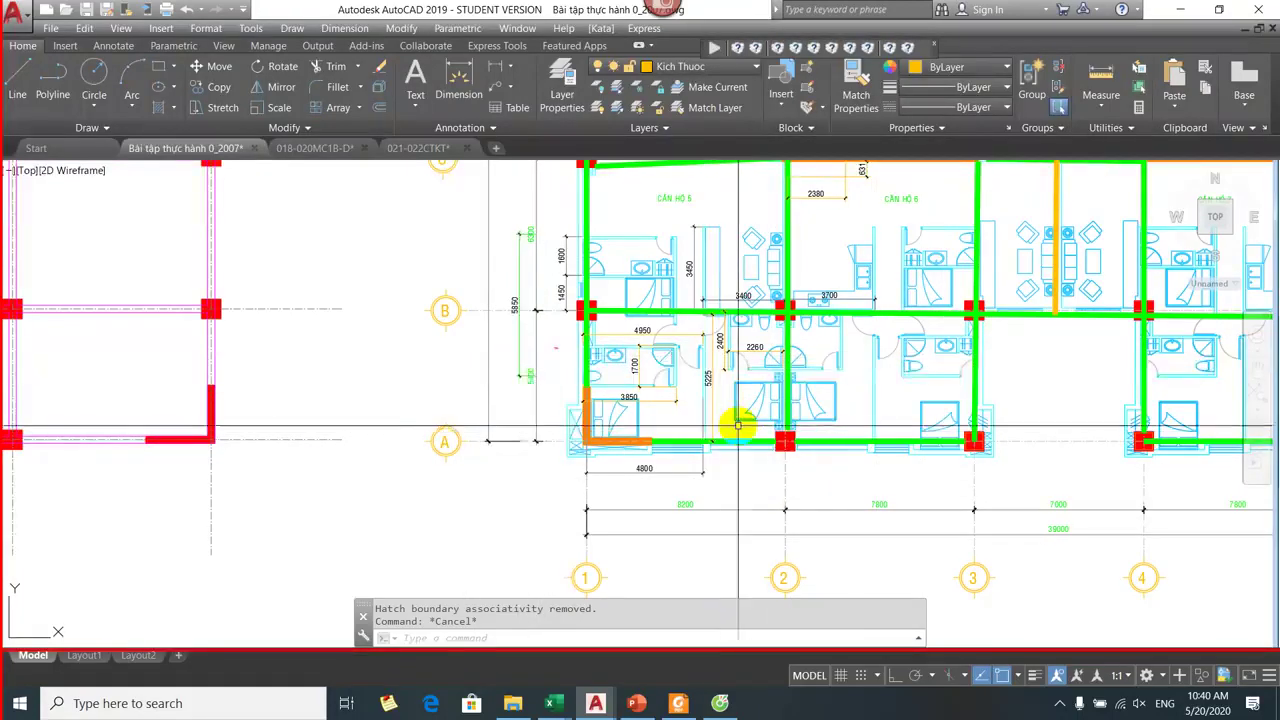
pyautogui.scroll(-2, 737, 427)
pyautogui.moveTo(663, 414); pyautogui.dragTo(1020, 443)
pyautogui.moveTo(371, 466)
pyautogui.mouseDown()
pyautogui.moveTo(218, 453)
pyautogui.moveTo(191, 437)
pyautogui.mouseUp()
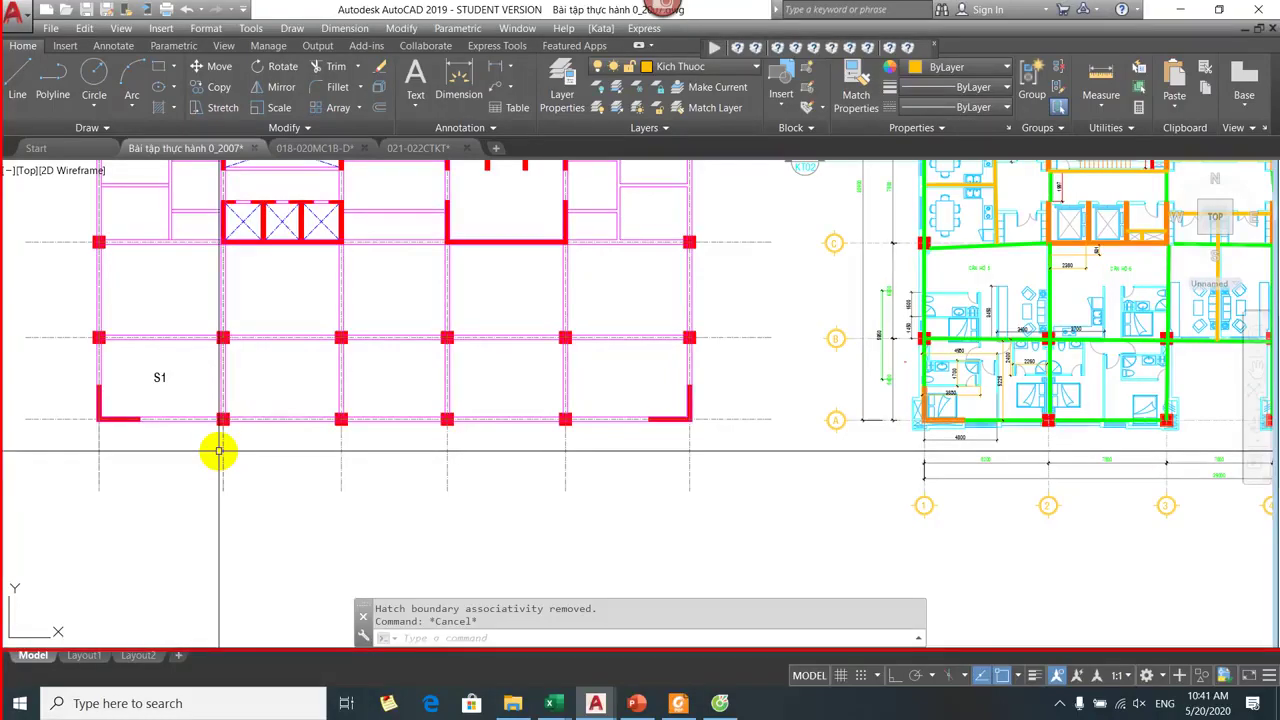
pyautogui.scroll(-2, 394, 371)
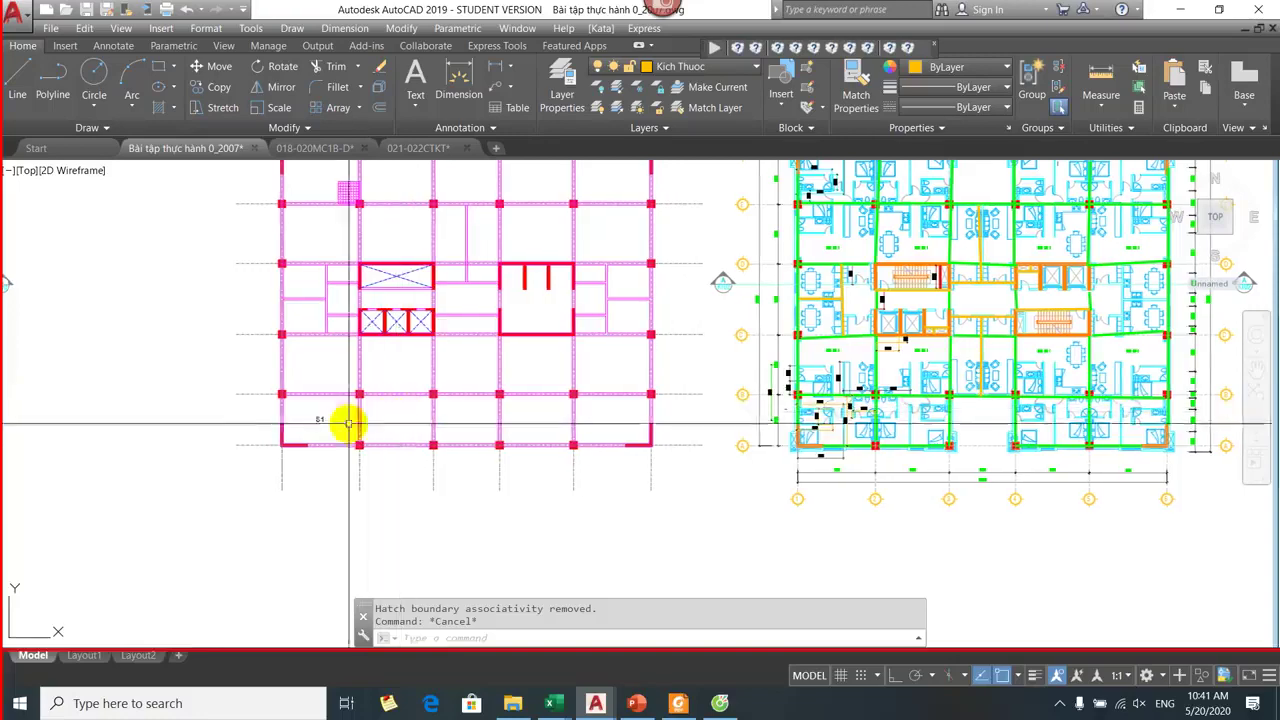
pyautogui.press('Escape')
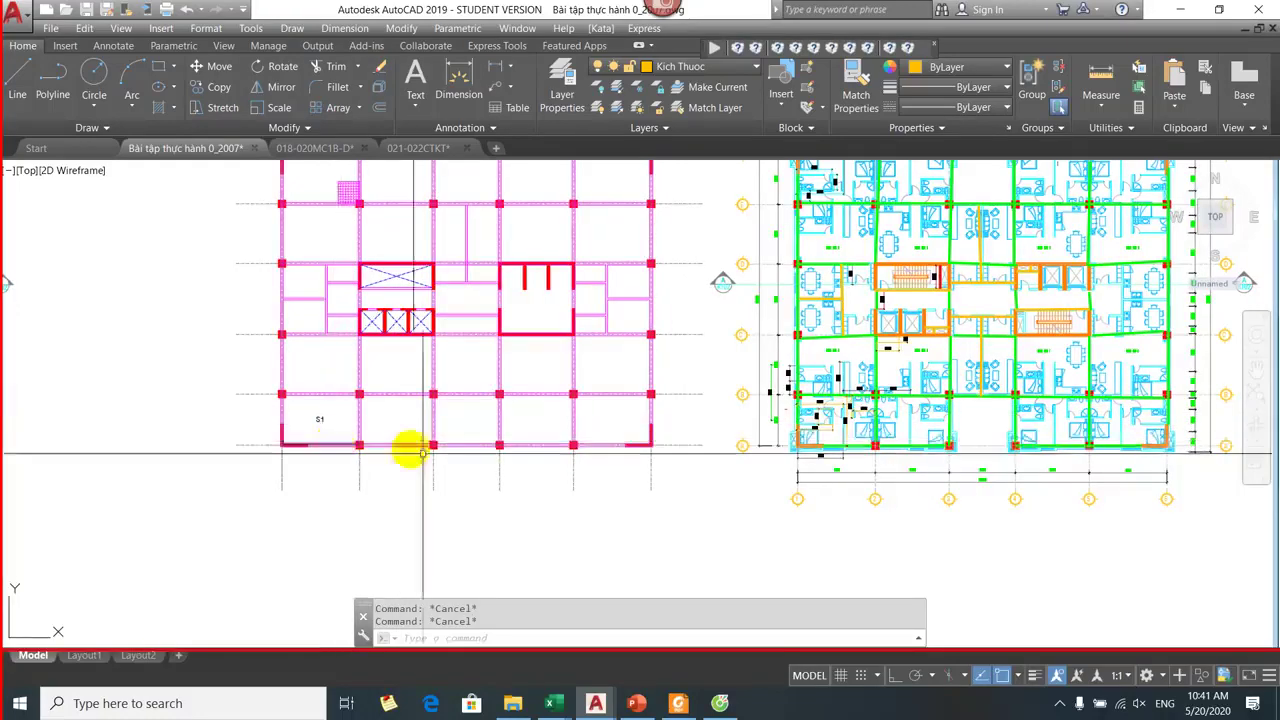
pyautogui.scroll(4, 423, 453)
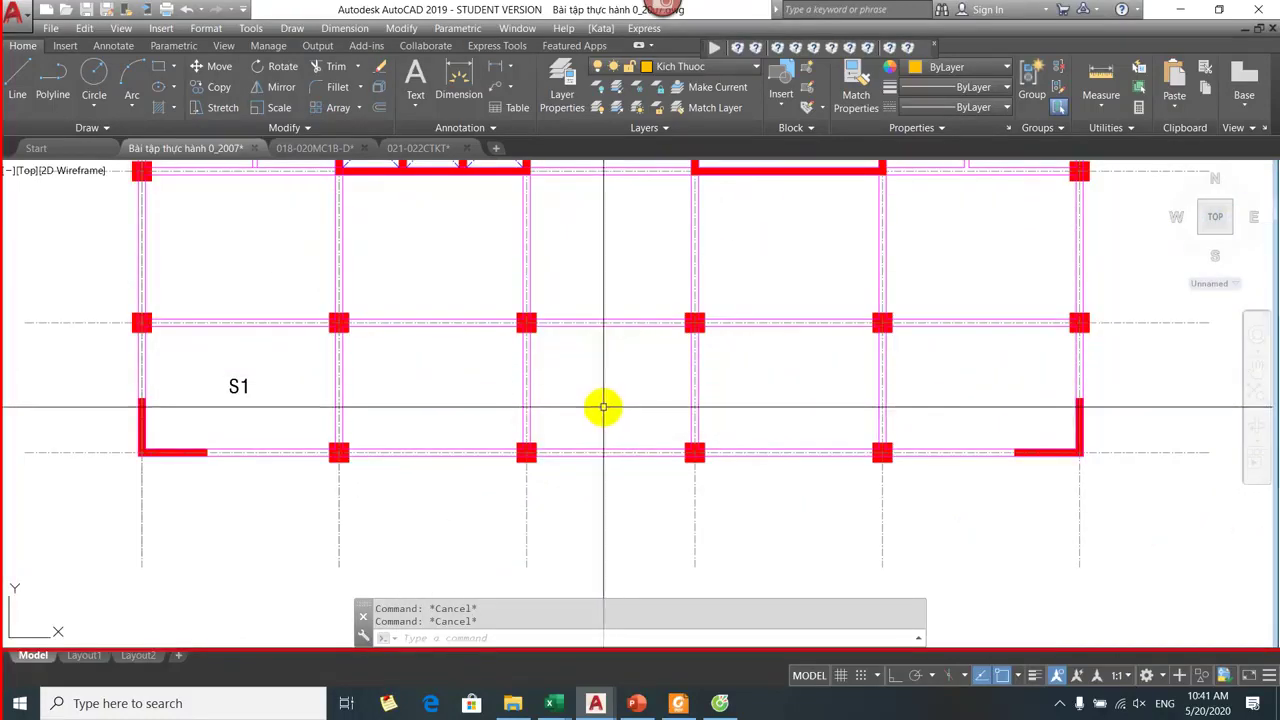
# Trim away the beam lines between the two middle columns along the framing plan's lower edge on axis A.
pyautogui.write('tr')
pyautogui.press('Return')
pyautogui.press('Return')
pyautogui.scroll(2, 606, 430)
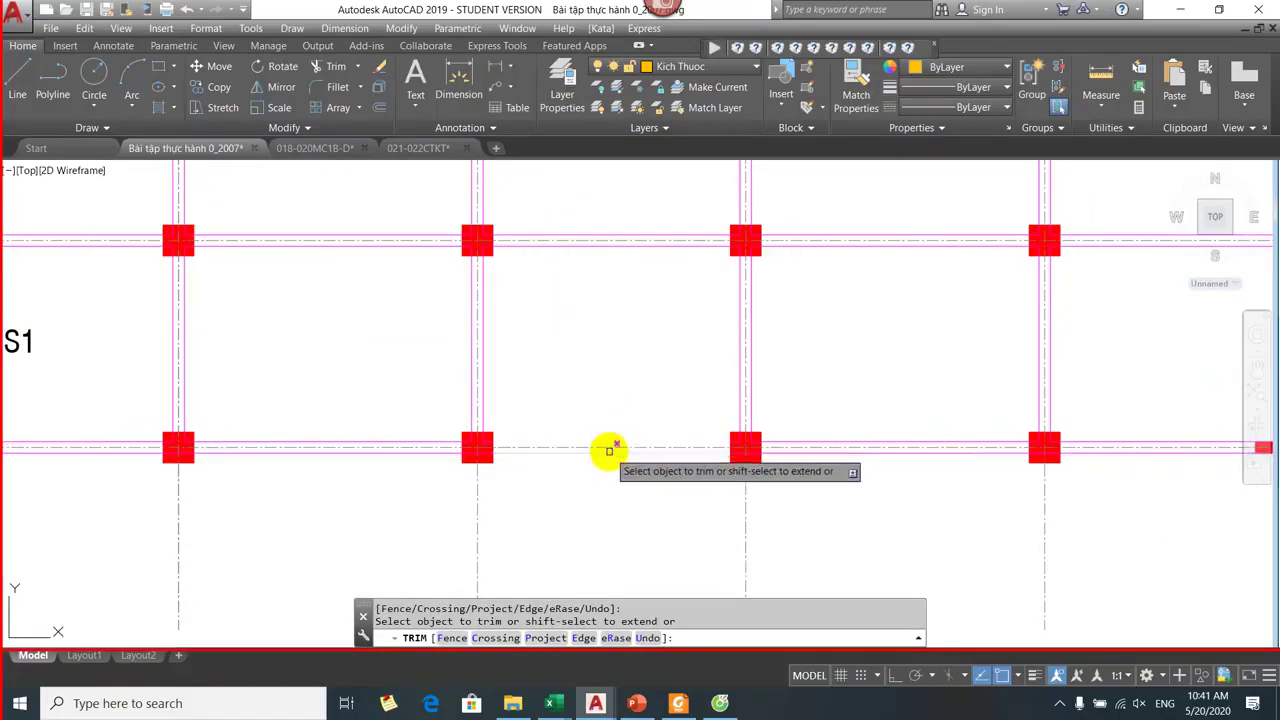
pyautogui.scroll(-6, 609, 450)
pyautogui.press('Escape')
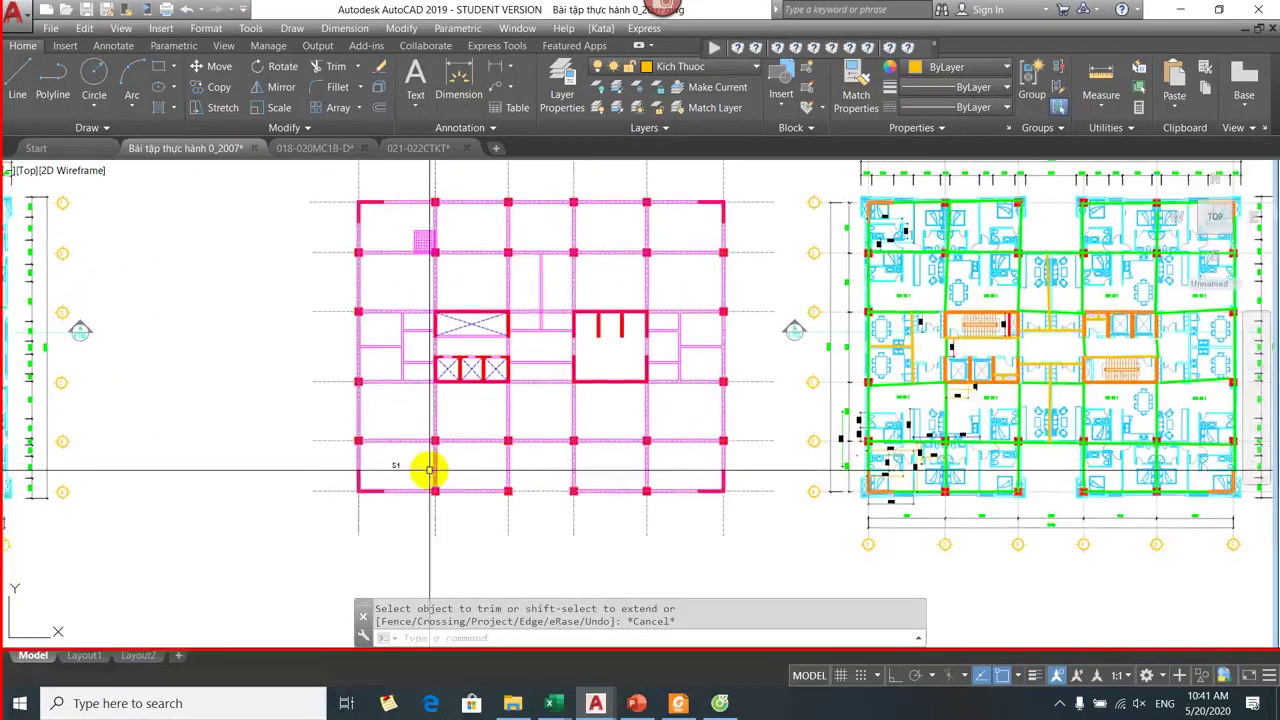
pyautogui.write('HHH')
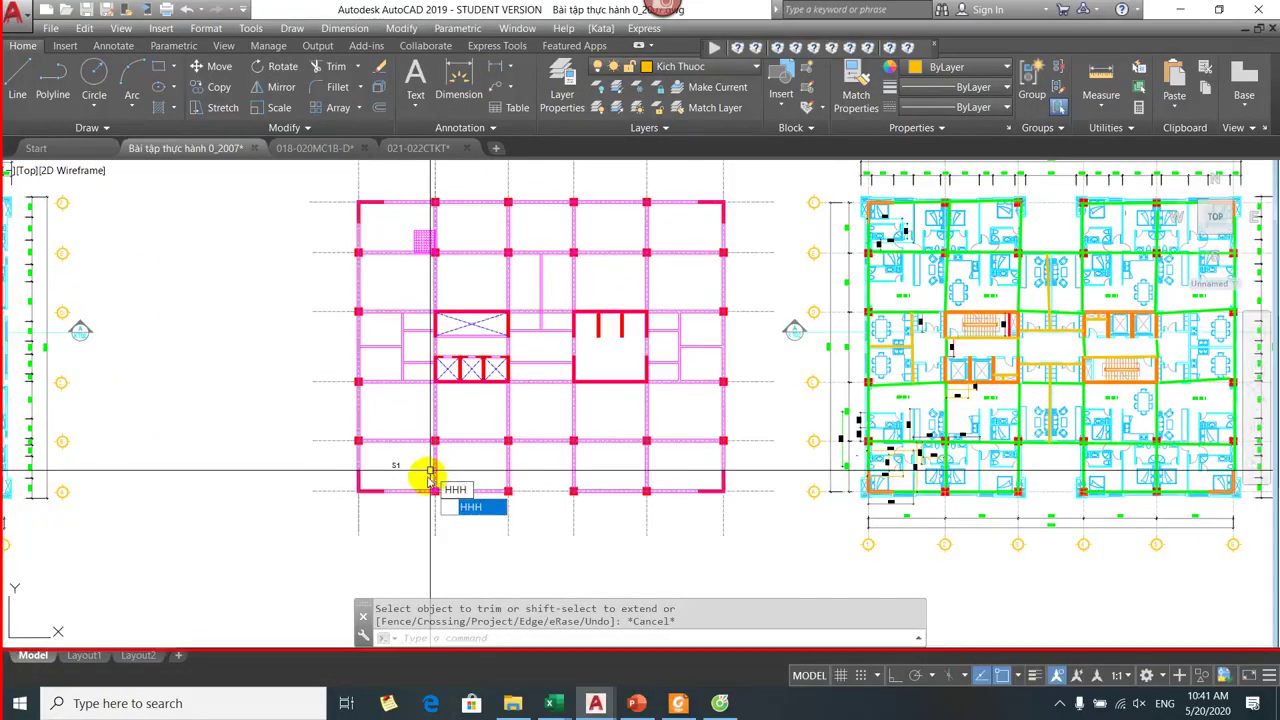
pyautogui.press('Return')
pyautogui.click(396, 463)
pyautogui.press('Return')
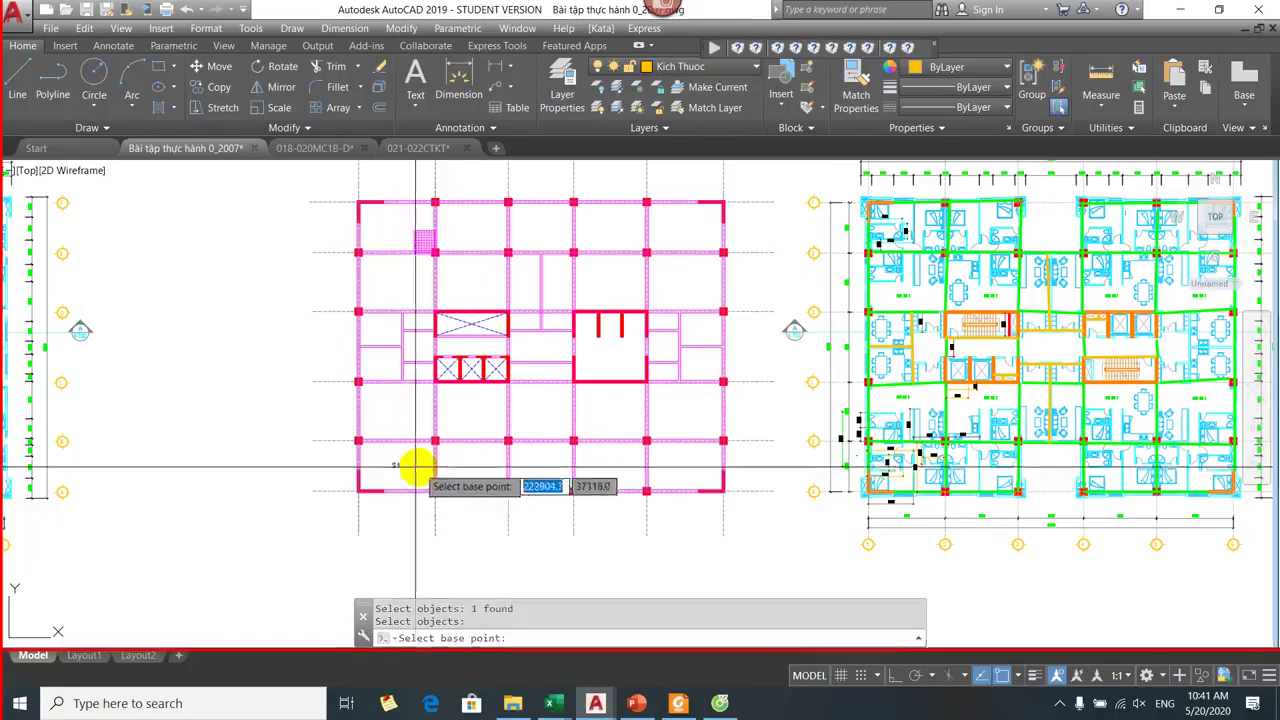
pyautogui.click(409, 474)
# Scale the S1 label in the framing plan's lower-left corner bay by a factor of 2.
pyautogui.scroll(2, 409, 474)
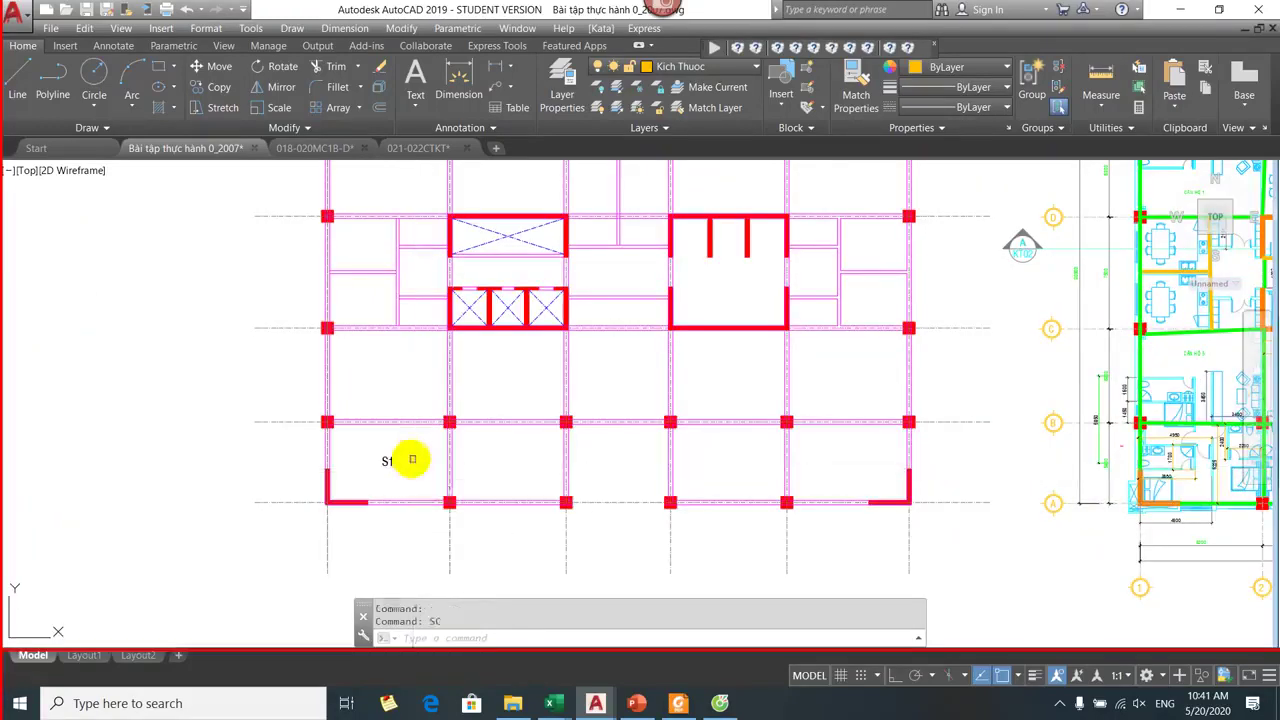
pyautogui.click(411, 459)
pyautogui.click(368, 490)
pyautogui.click(384, 462)
pyautogui.write('2')
pyautogui.press('Return')
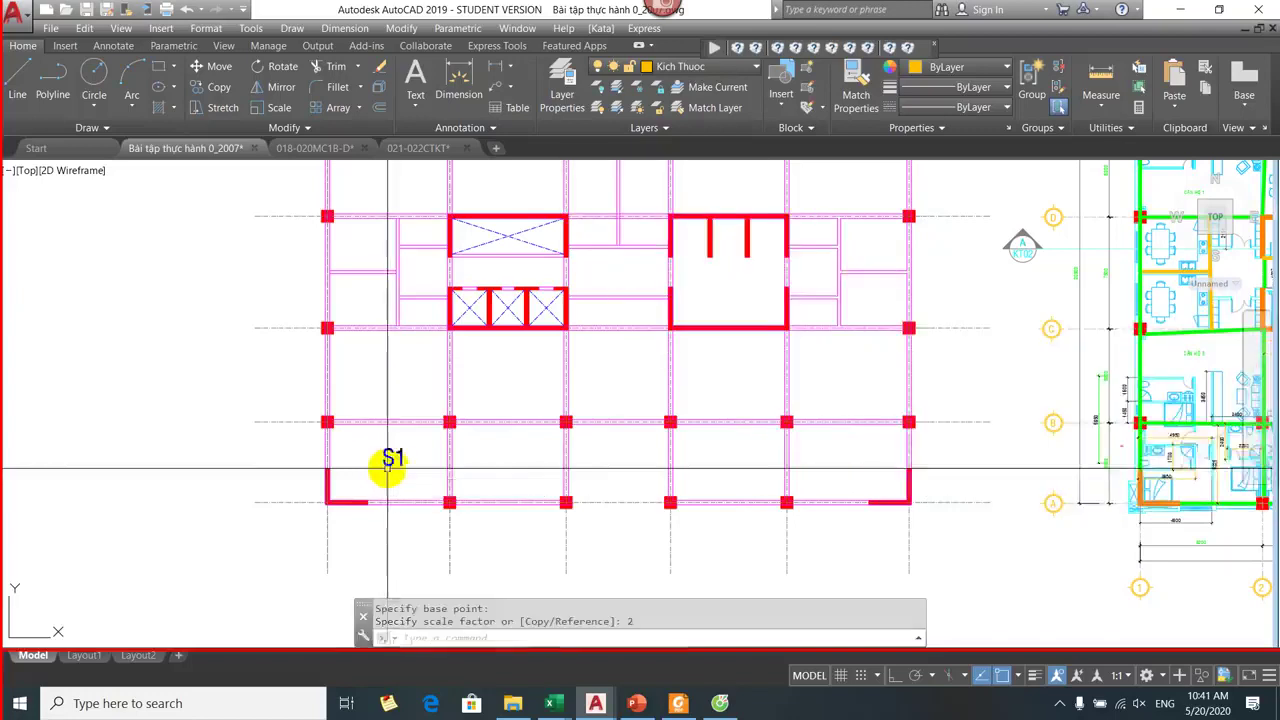
# Move the enlarged S1 label so it sits in the middle of the corner bay.
pyautogui.write('m')
pyautogui.press('Return')
pyautogui.press('Return')
pyautogui.click(440, 437)
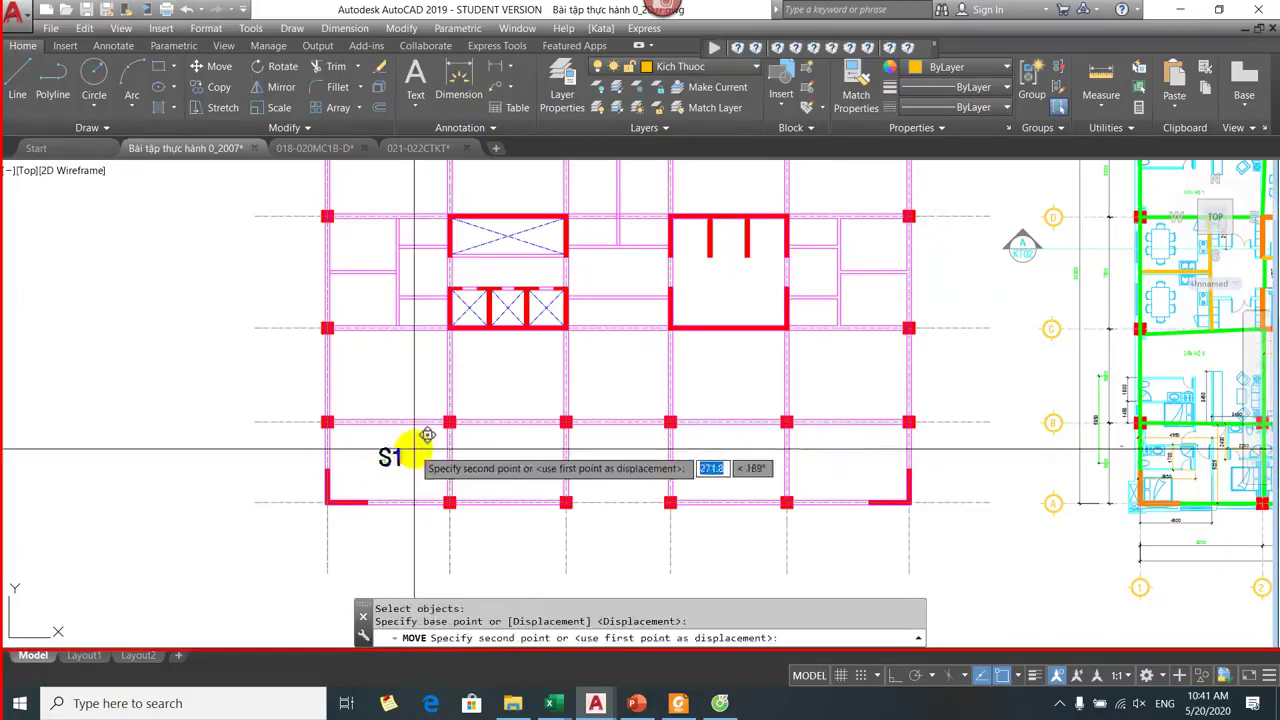
pyautogui.click(367, 472)
pyautogui.press('Return')
pyautogui.click(371, 471)
pyautogui.press('Return')
pyautogui.click(371, 468)
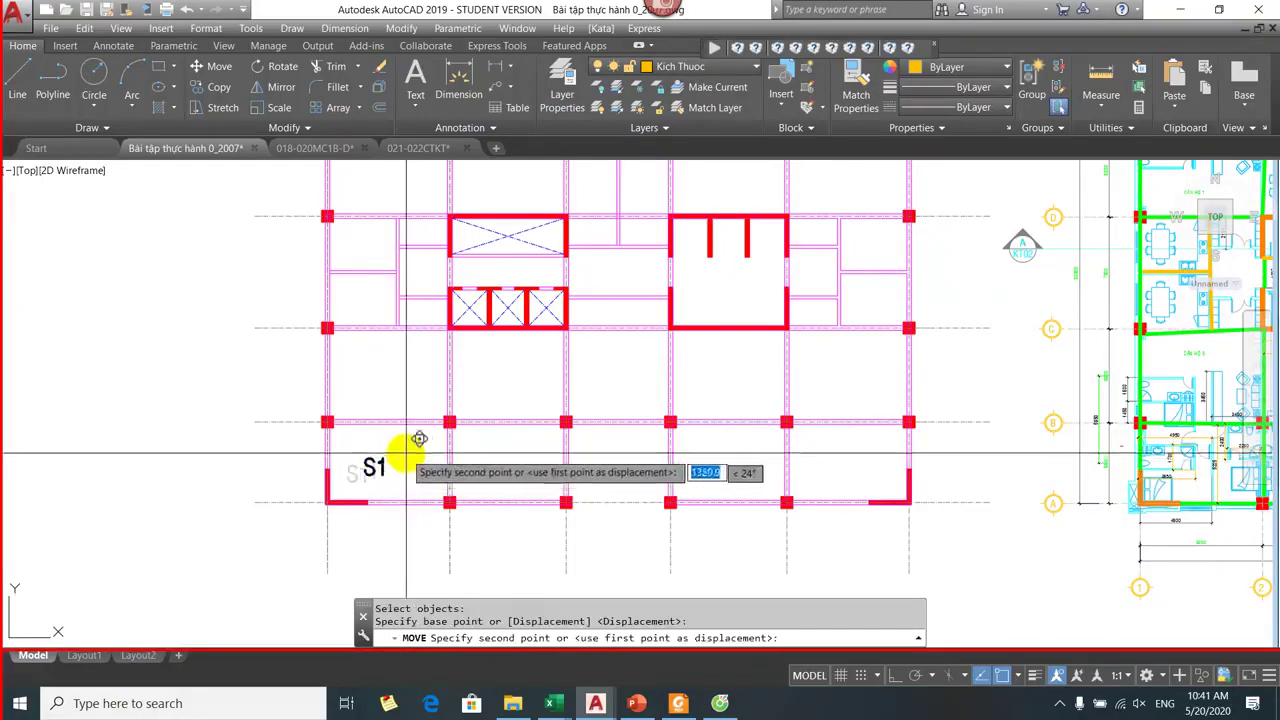
# Copy the S1 label with incrementing numbers as S2 into the adjacent bay and S3 and S4 into the two bays above.
pyautogui.scroll(-2, 398, 458)
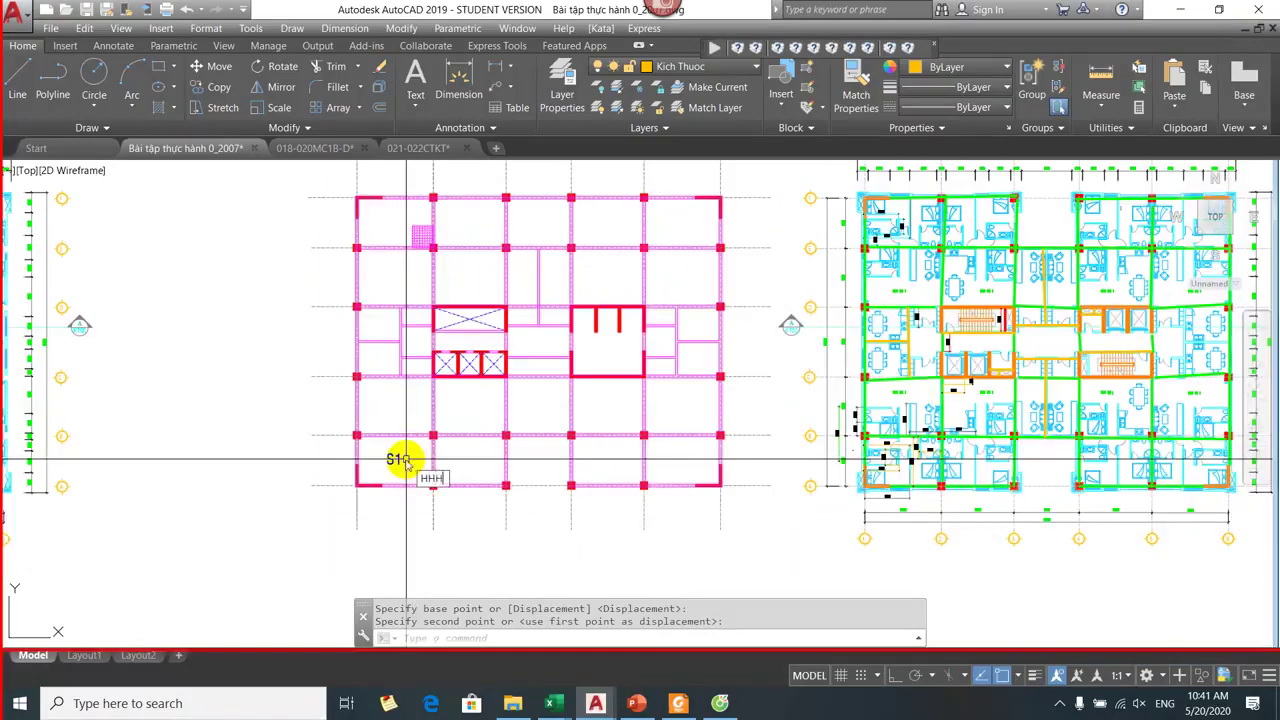
pyautogui.click(398, 458)
pyautogui.press('Return')
pyautogui.click(391, 458)
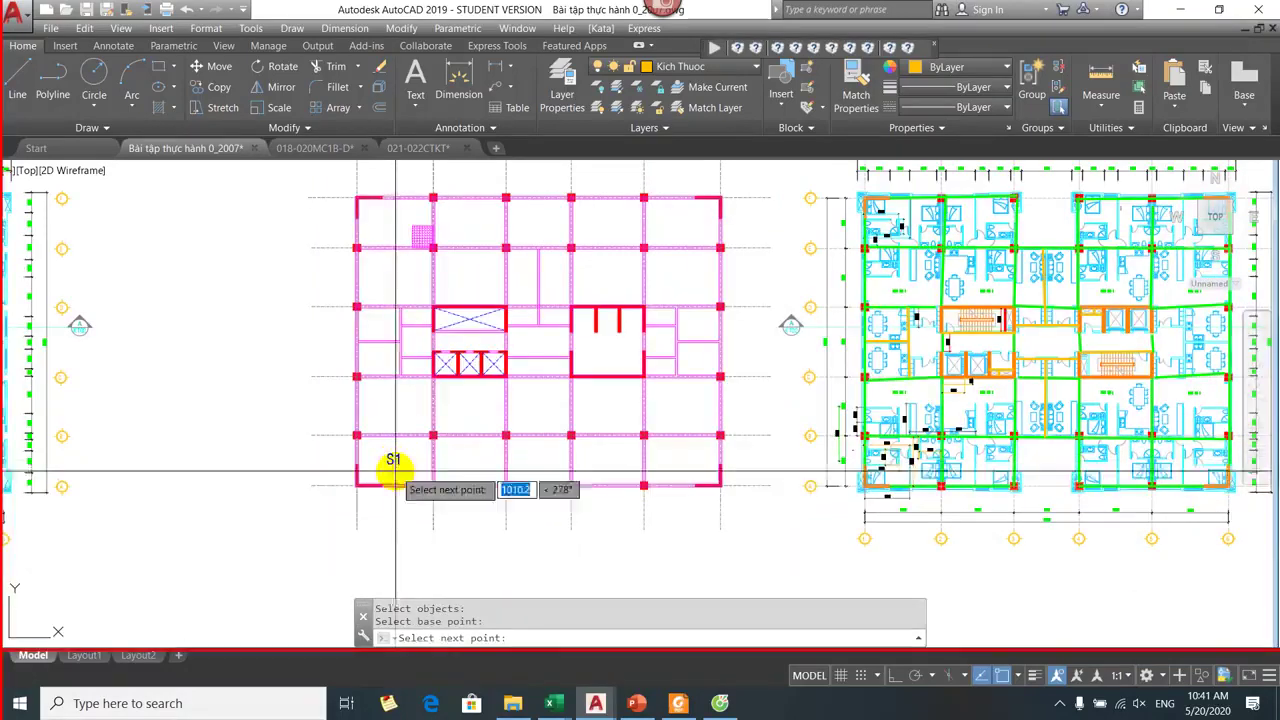
pyautogui.click(471, 461)
pyautogui.click(395, 404)
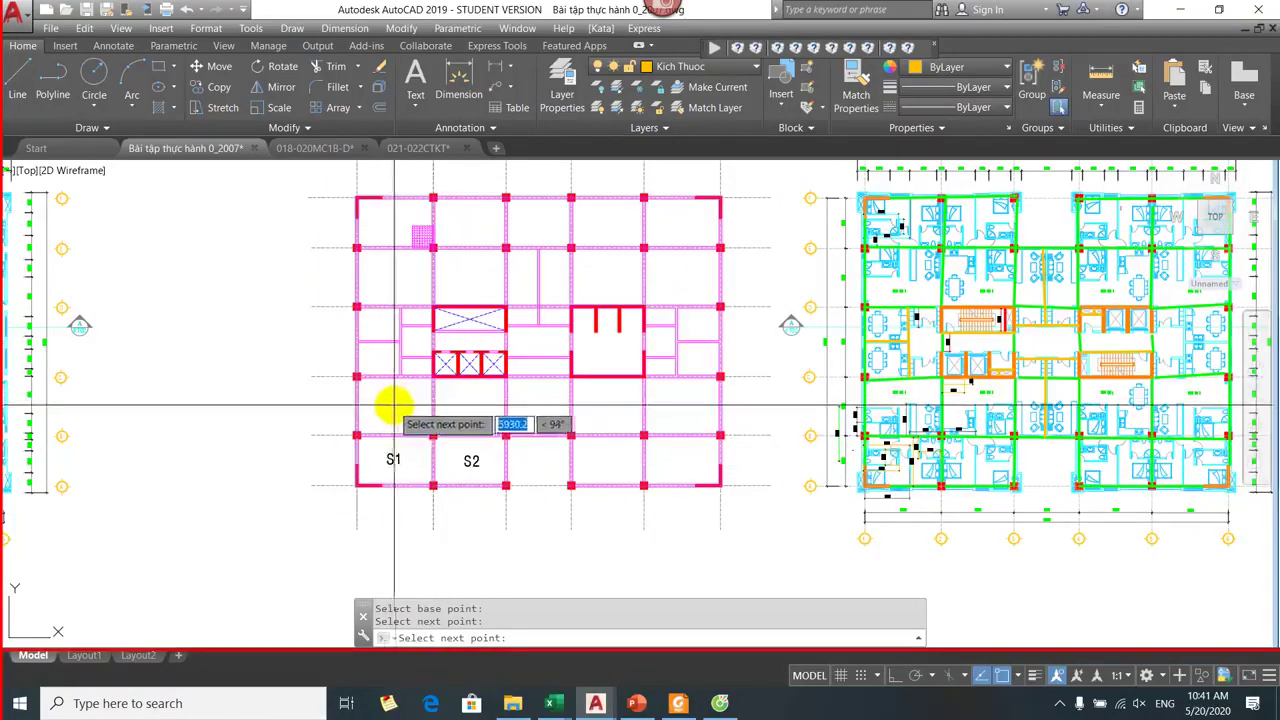
pyautogui.click(471, 404)
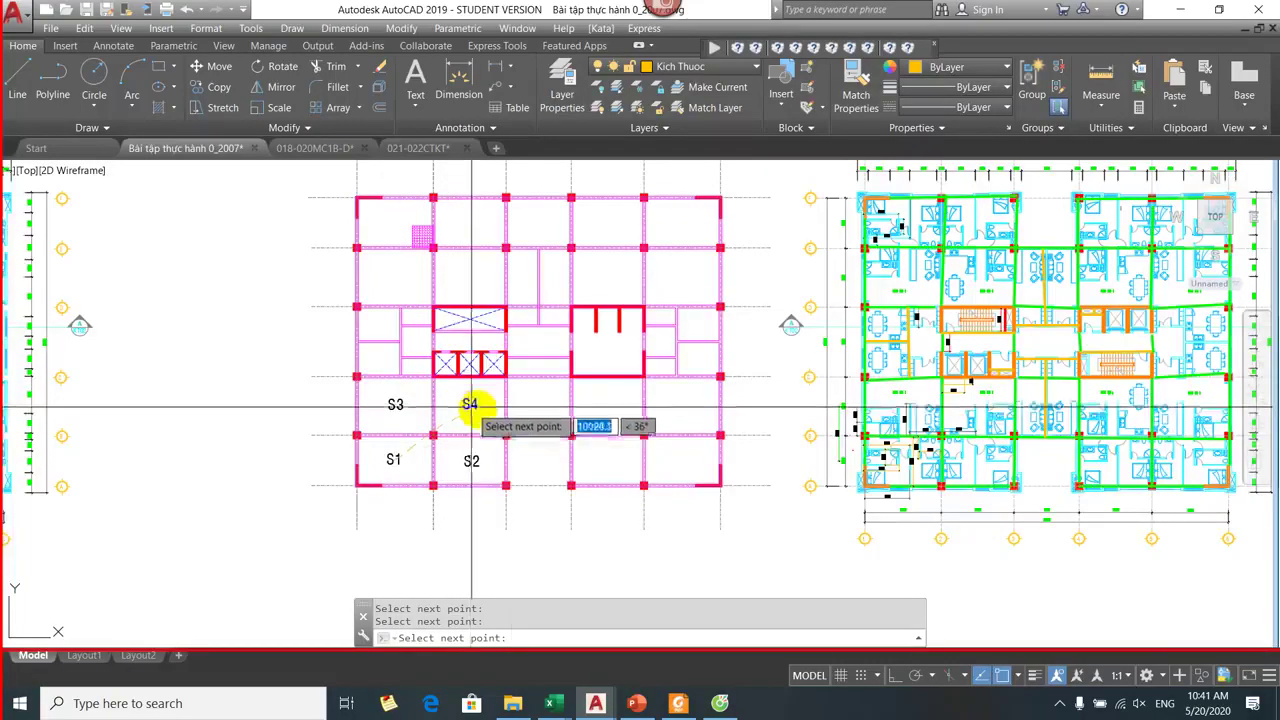
pyautogui.press('Return')
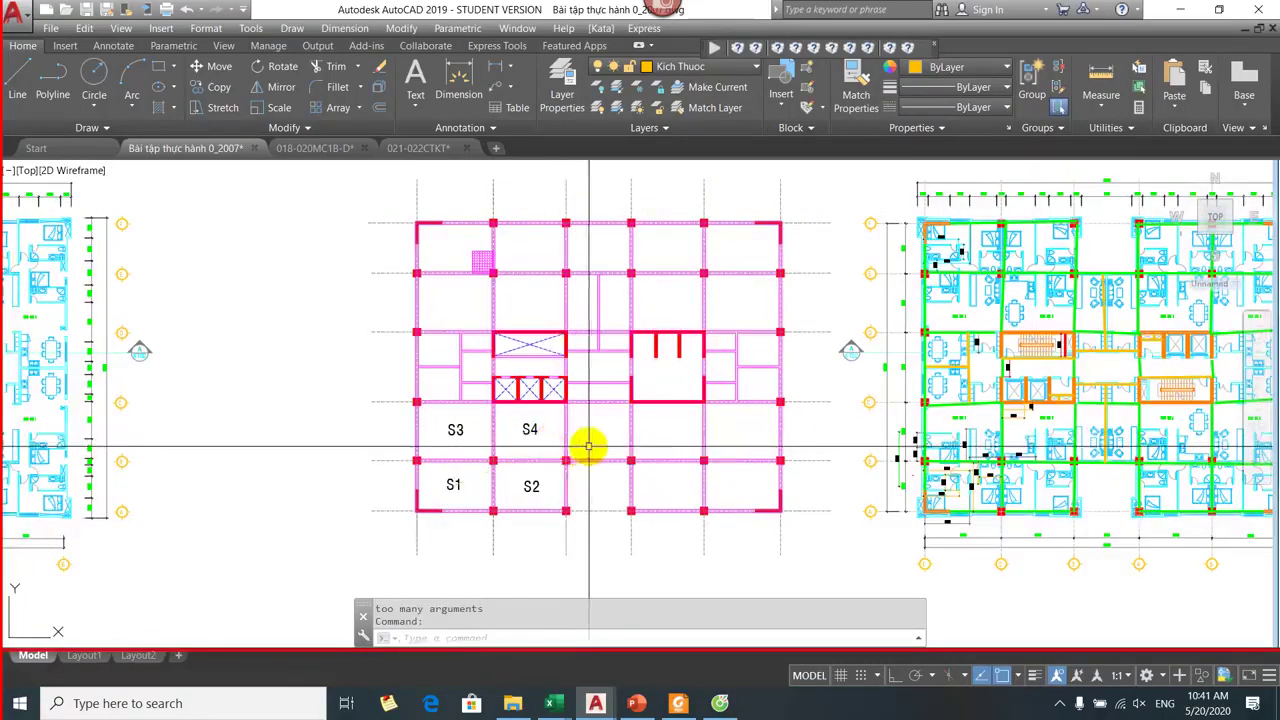
# Mirror the vertical secondary beam in the upper middle bay about the plan's horizontal centreline, keeping the original.
pyautogui.scroll(2, 590, 438)
pyautogui.write('mi')
pyautogui.press('Return')
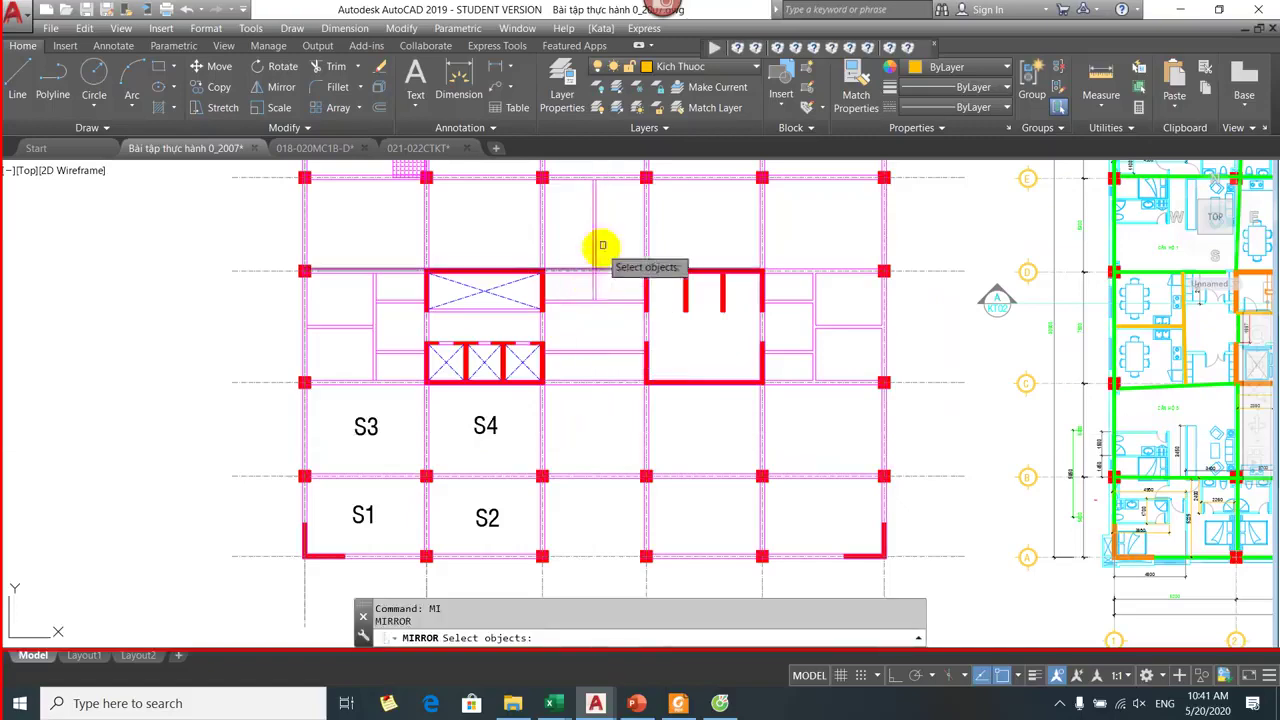
pyautogui.click(594, 251)
pyautogui.click(586, 244)
pyautogui.press('Return')
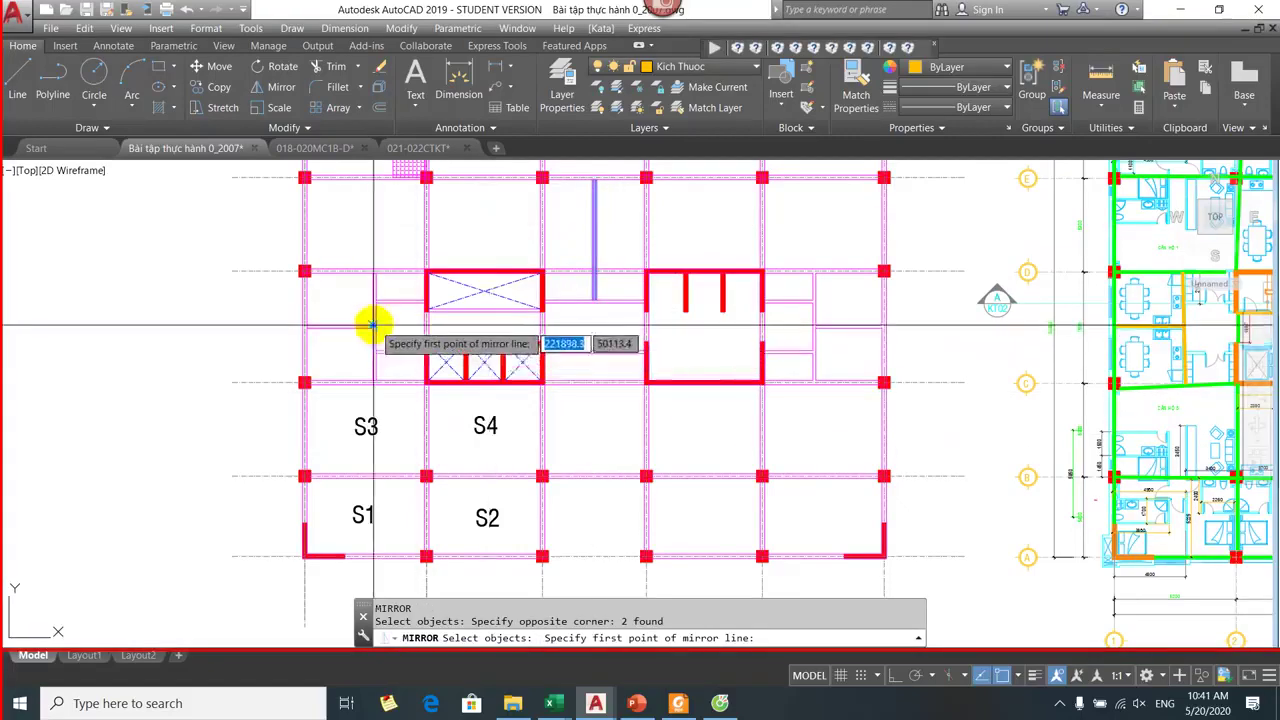
pyautogui.scroll(4, 300, 326)
pyautogui.scroll(-2, 316, 326)
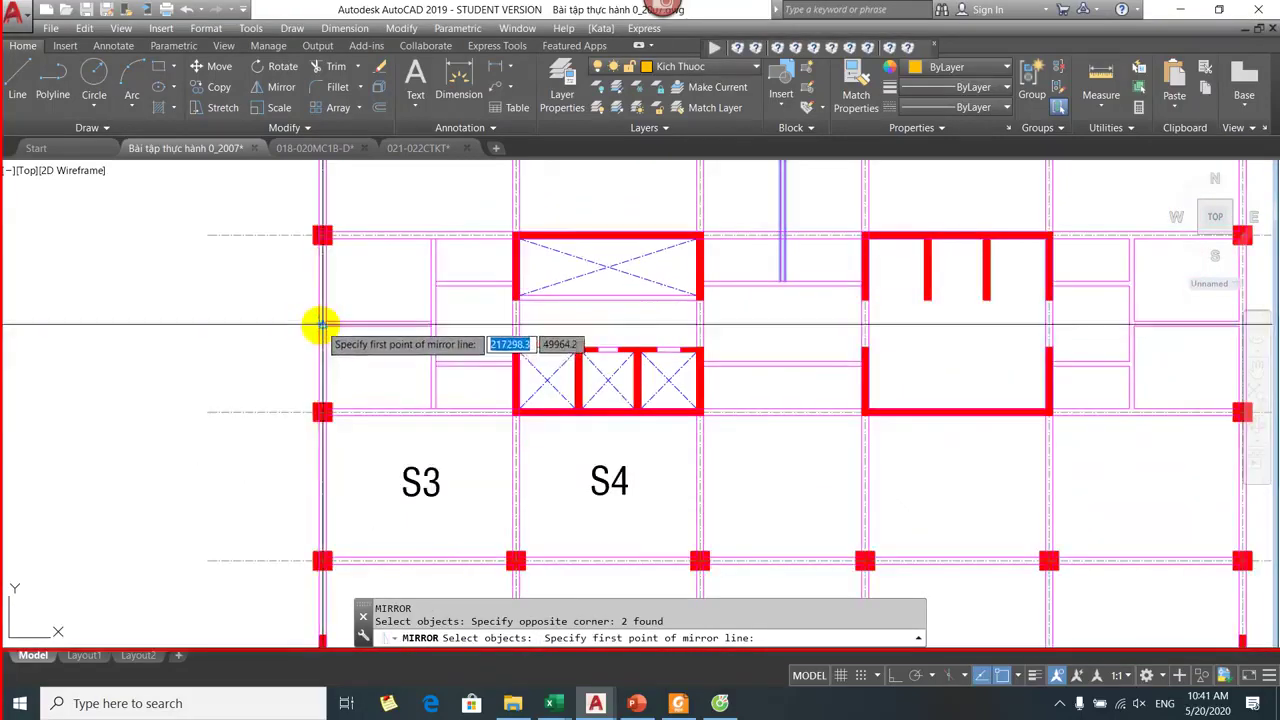
pyautogui.scroll(2, 316, 326)
pyautogui.click(305, 326)
pyautogui.scroll(-2, 305, 326)
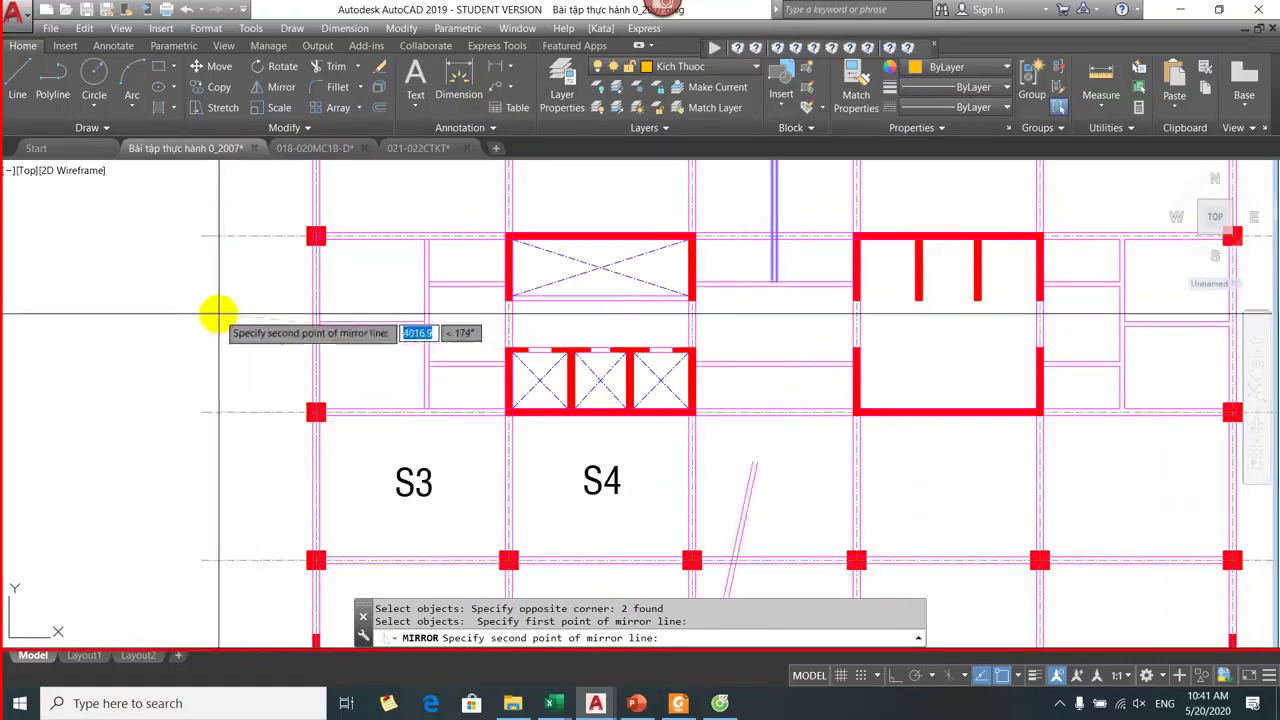
pyautogui.press('F8')
pyautogui.click(254, 326)
pyautogui.press('Return')
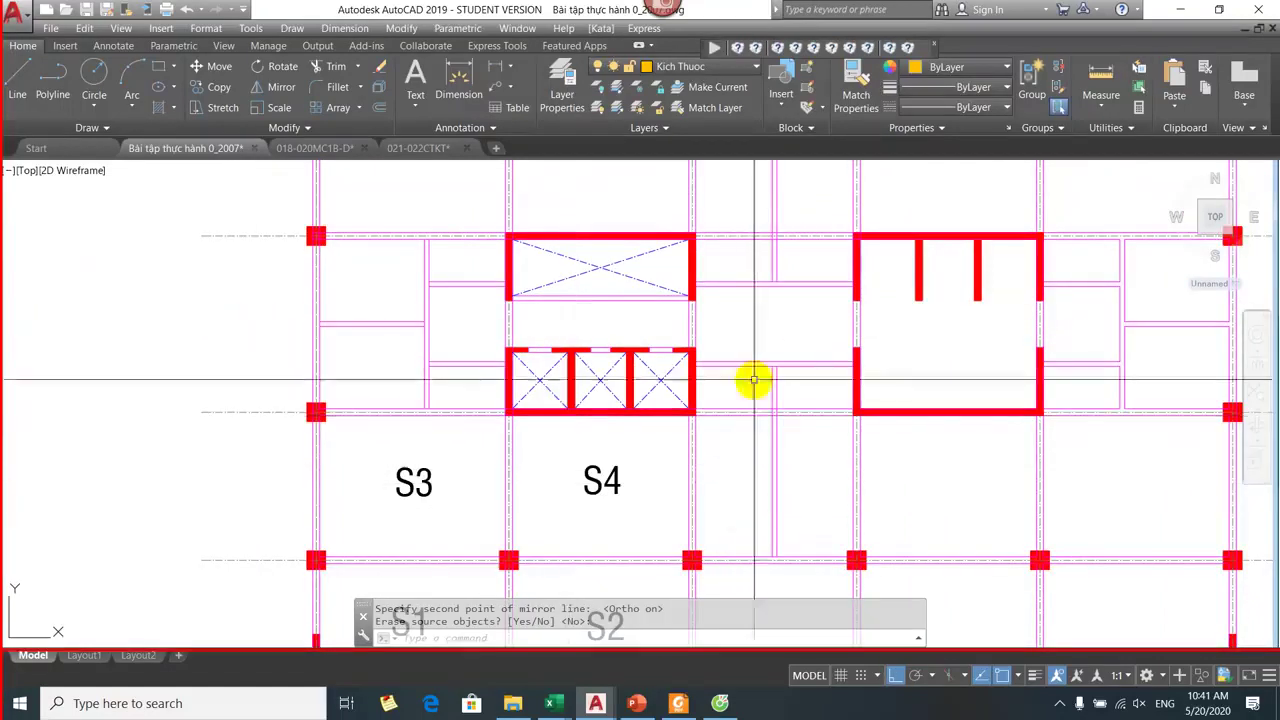
# Copy the S4 label with an incremented number as S5 into the panel beside it, left of the mirrored secondary beam.
pyautogui.moveTo(683, 466); pyautogui.dragTo(665, 407)
pyautogui.press('Return')
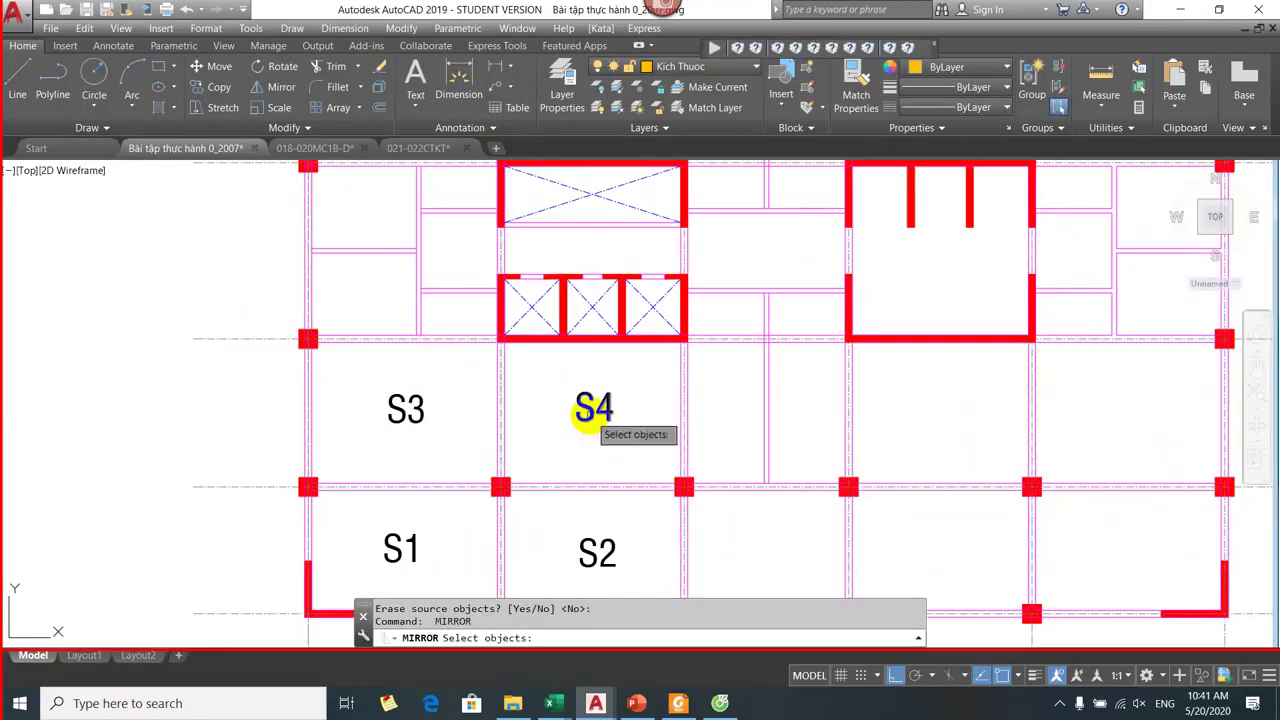
pyautogui.press('Escape')
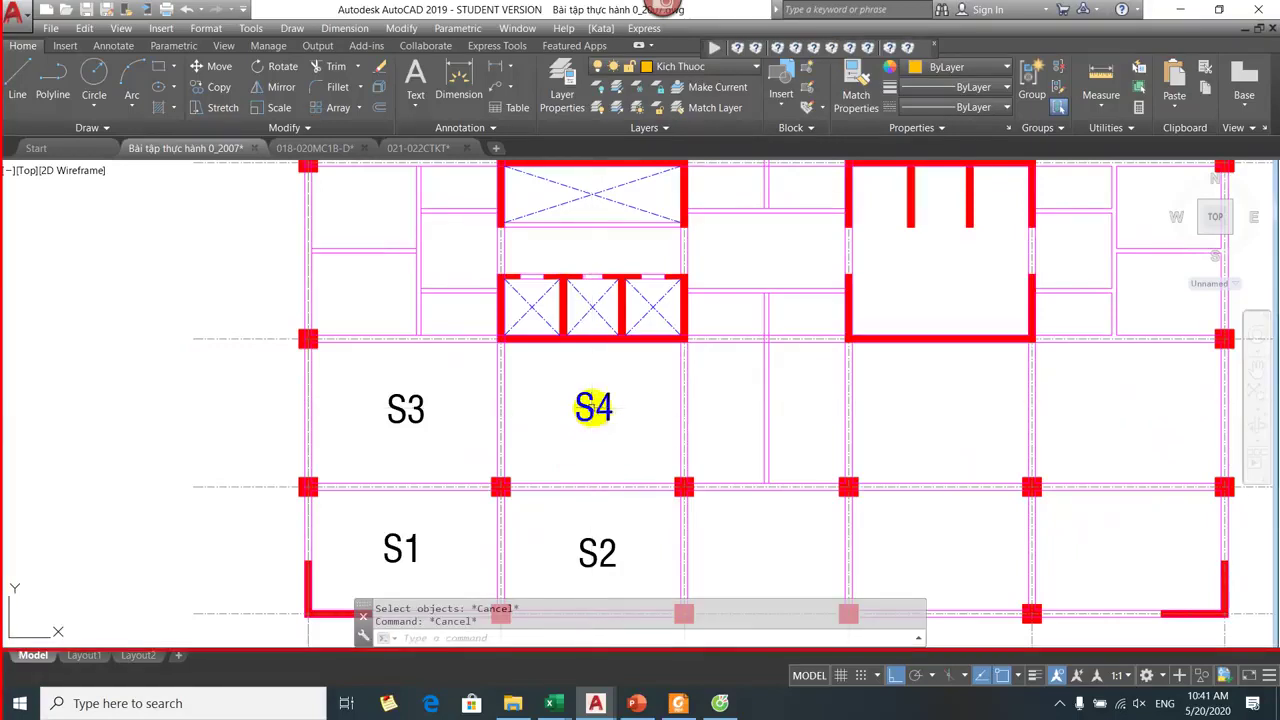
pyautogui.click(593, 407)
pyautogui.press('Return')
pyautogui.click(604, 430)
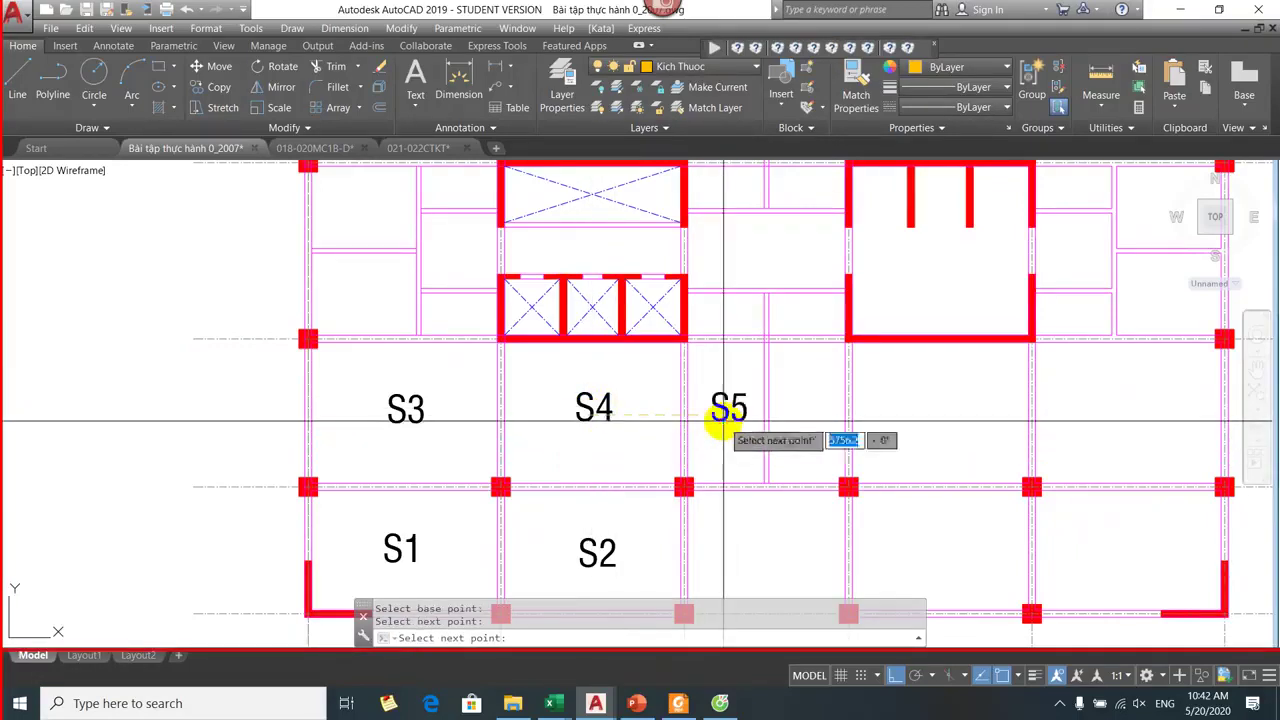
pyautogui.click(718, 421)
# With ortho off, place labels S6, S7 and S8 in the small panels above S3 and S9 above the lift shafts.
pyautogui.press('F8')
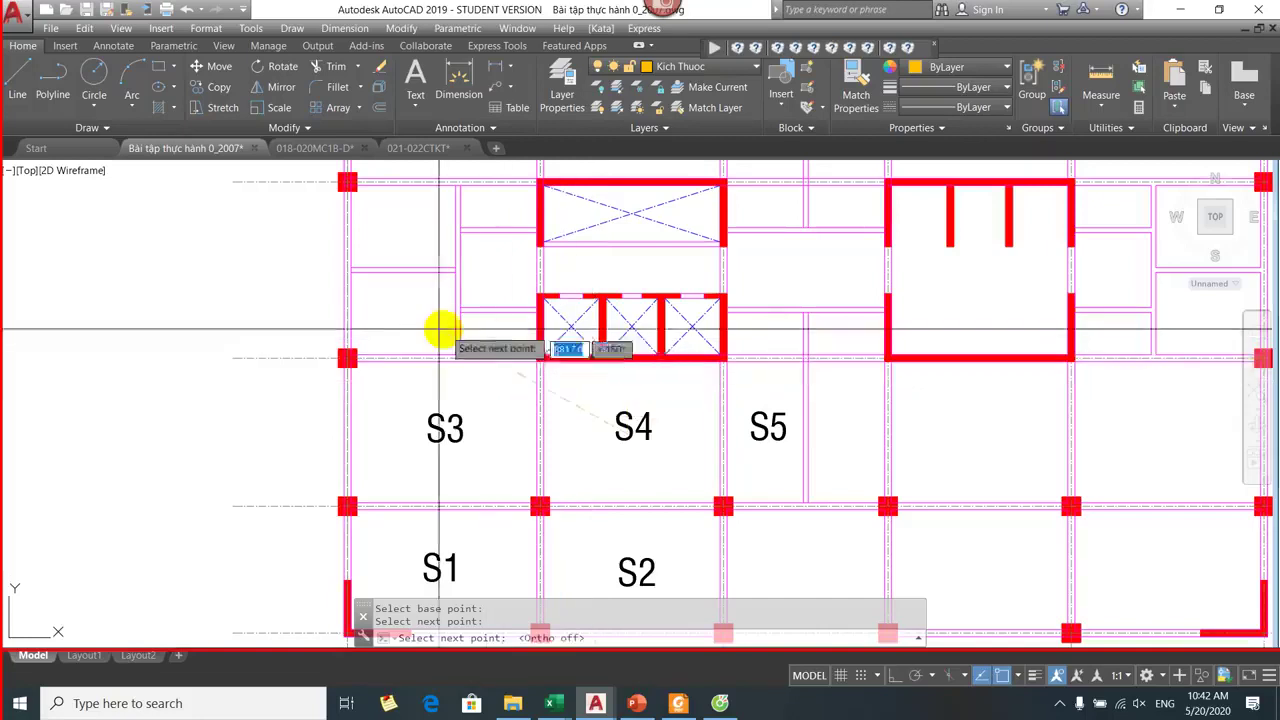
pyautogui.click(394, 320)
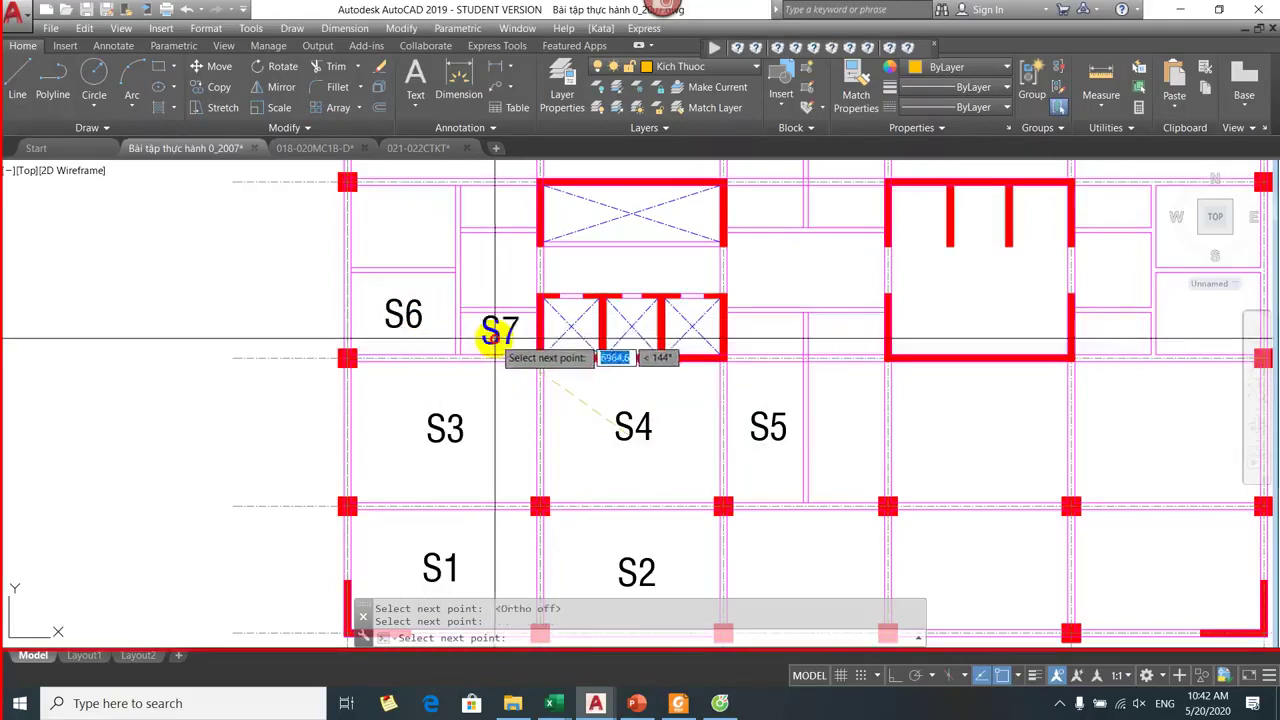
pyautogui.click(492, 333)
pyautogui.click(499, 268)
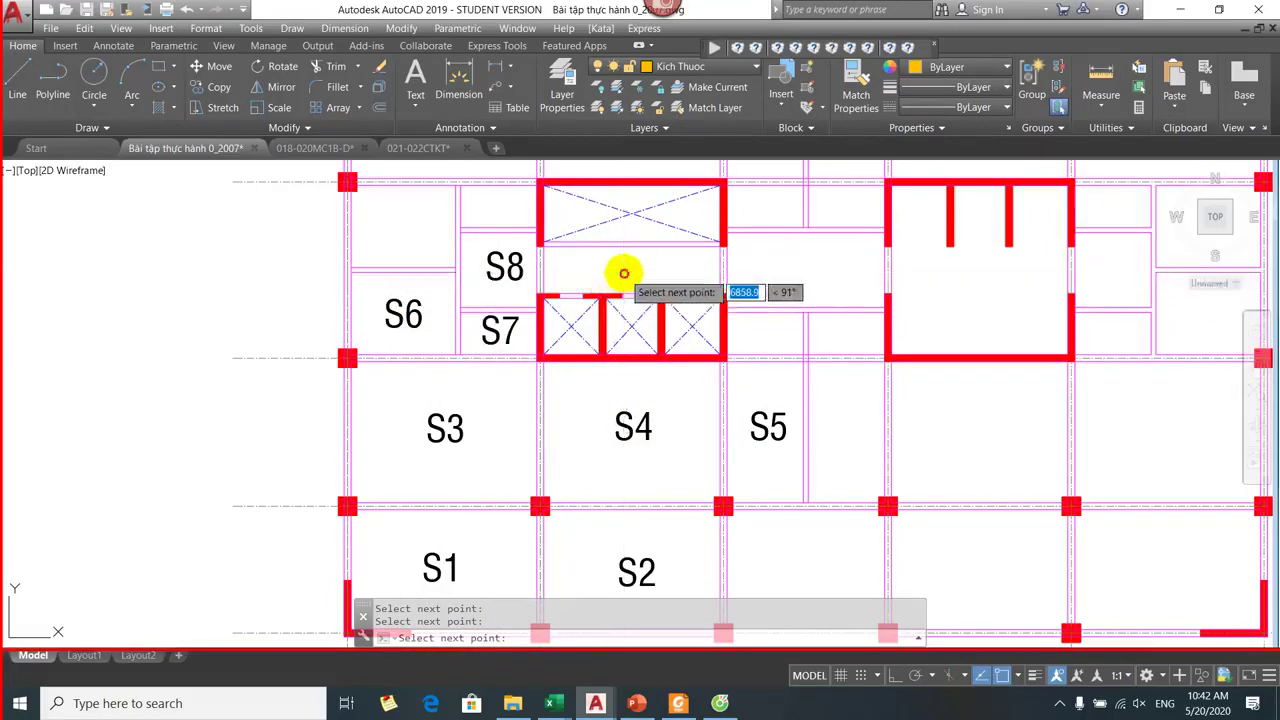
pyautogui.click(623, 273)
pyautogui.scroll(-2, 640, 278)
pyautogui.press('Return')
# Copy the S9 label with incrementing numbers as S10 into the panel above S5 and S11 into the corridor panel above it.
pyautogui.press('Return')
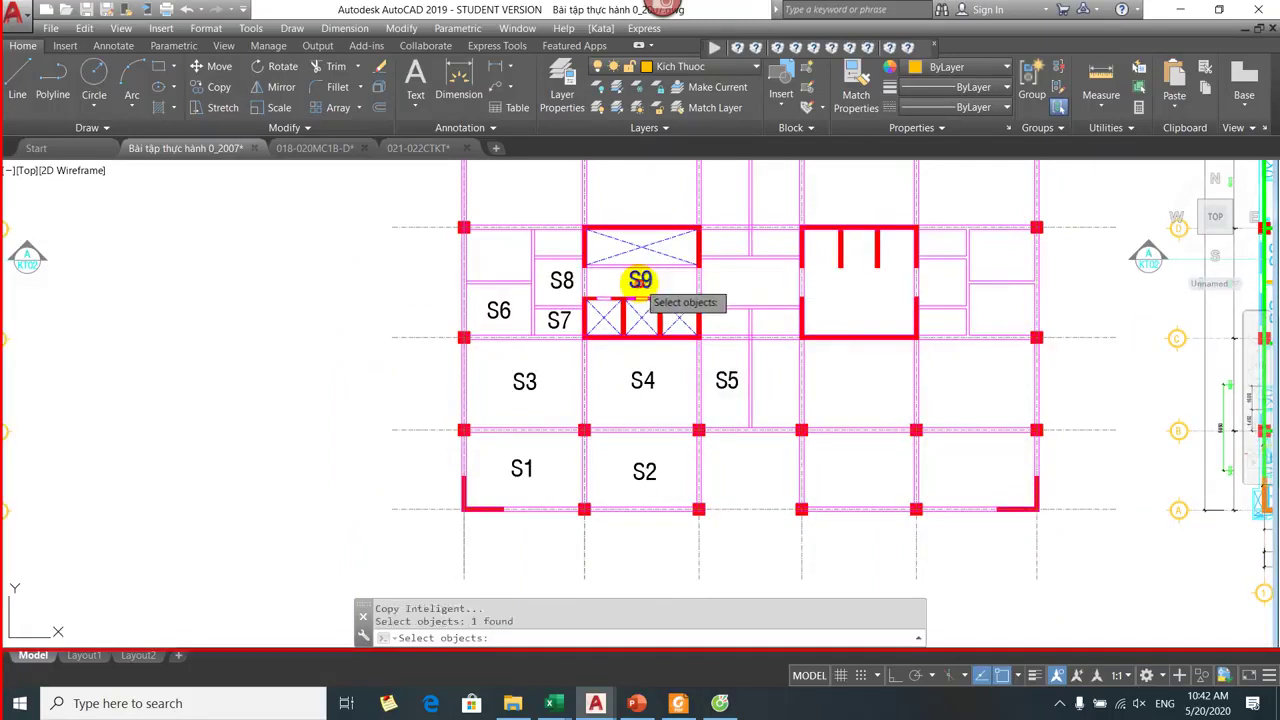
pyautogui.press('Return')
pyautogui.click(640, 279)
pyautogui.scroll(3, 737, 286)
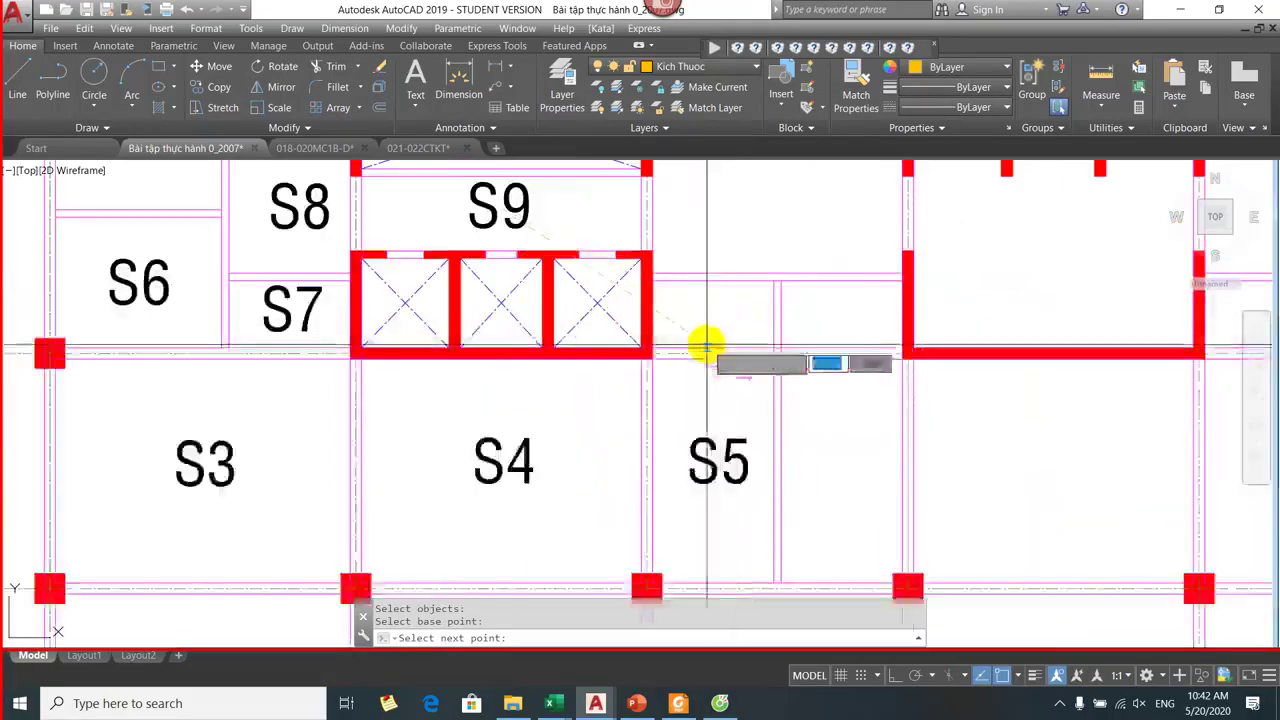
pyautogui.click(708, 334)
pyautogui.scroll(-2, 718, 316)
pyautogui.click(749, 255)
pyautogui.press('Return')
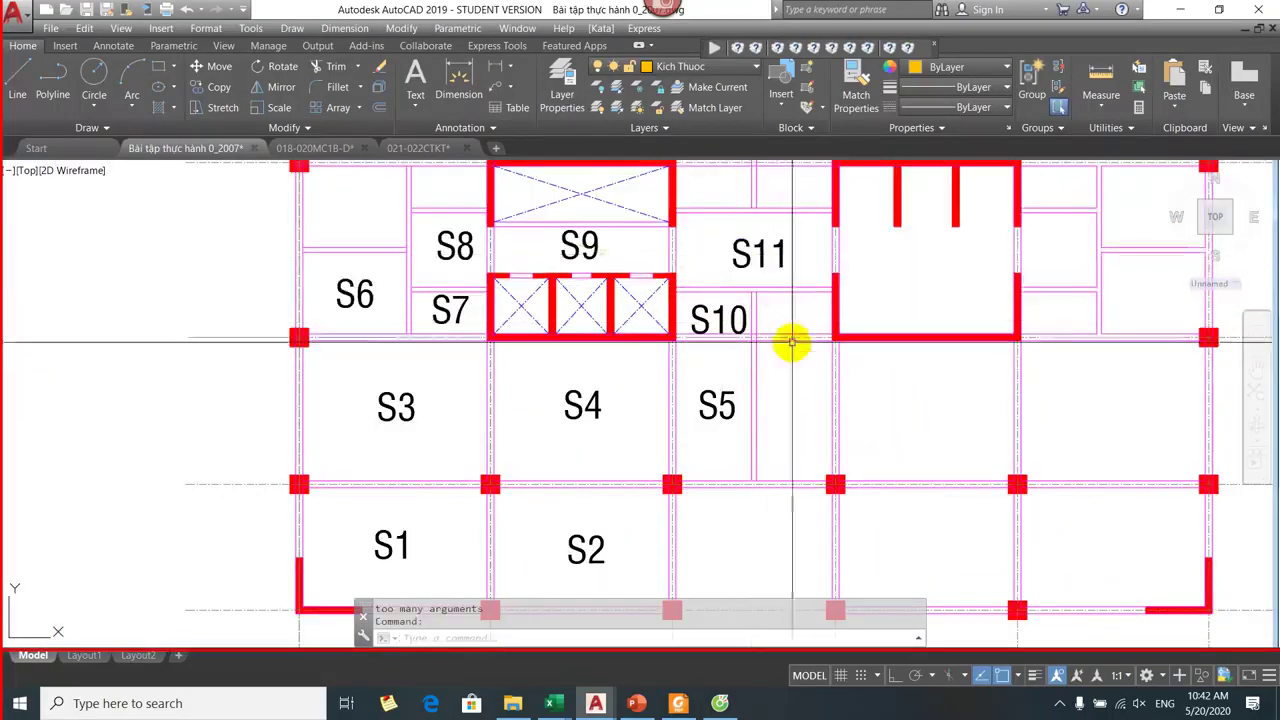
pyautogui.scroll(-2, 789, 360)
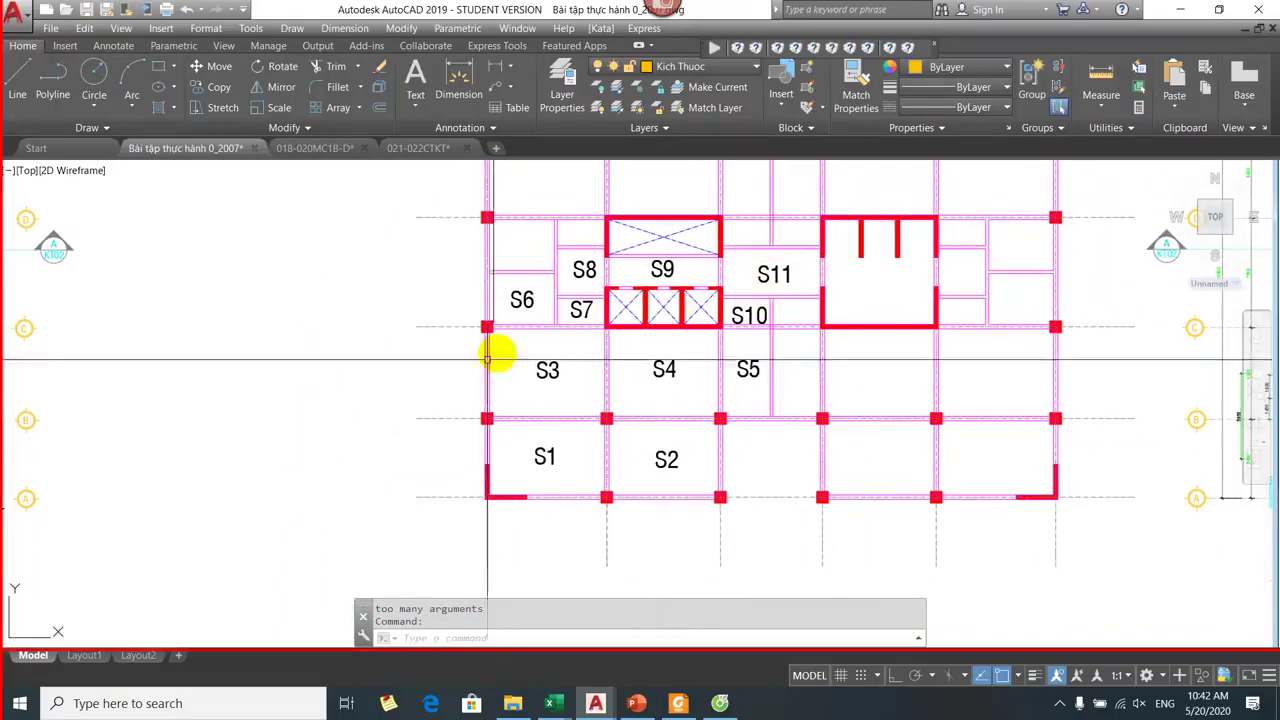
pyautogui.moveTo(580, 514)
pyautogui.mouseDown()
pyautogui.moveTo(615, 534)
pyautogui.moveTo(548, 548)
pyautogui.mouseUp()
pyautogui.moveTo(586, 457); pyautogui.dragTo(606, 466)
pyautogui.hotkey('ctrl', '9')
pyautogui.hotkey('ctrl', '9')
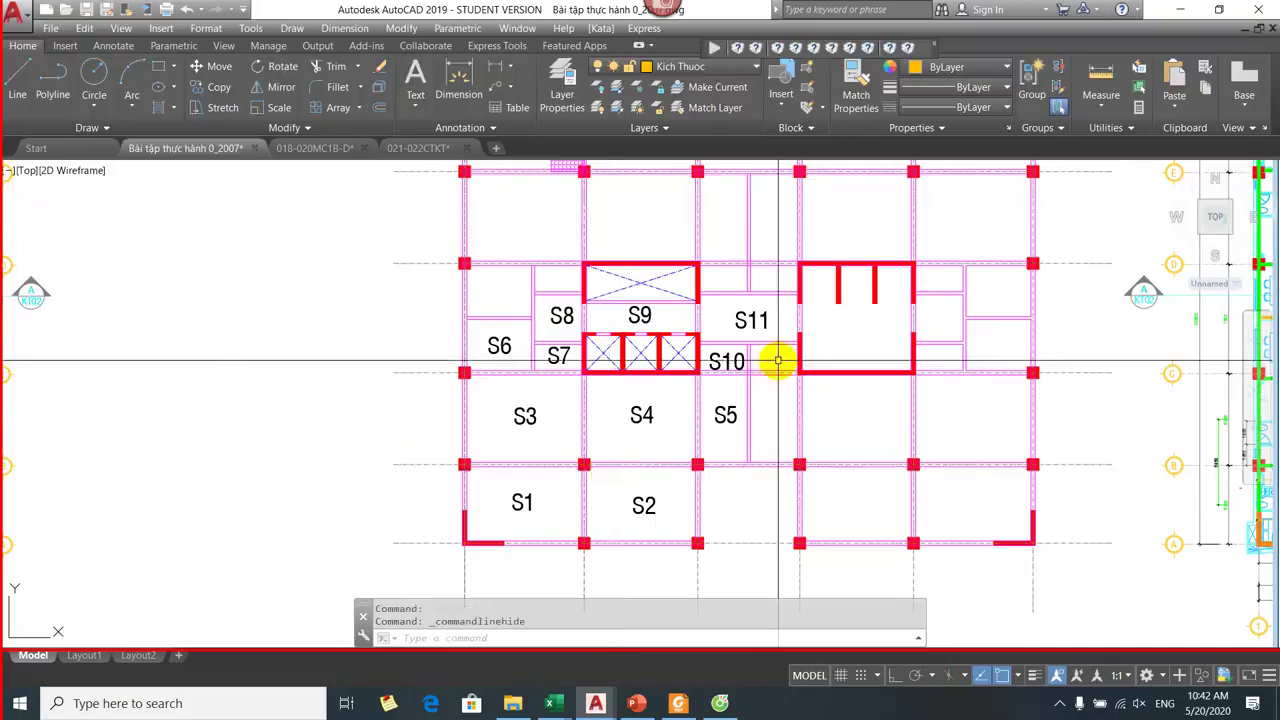
# Set kata_net khung as the current layer.
pyautogui.scroll(4, 525, 556)
pyautogui.click(705, 87)
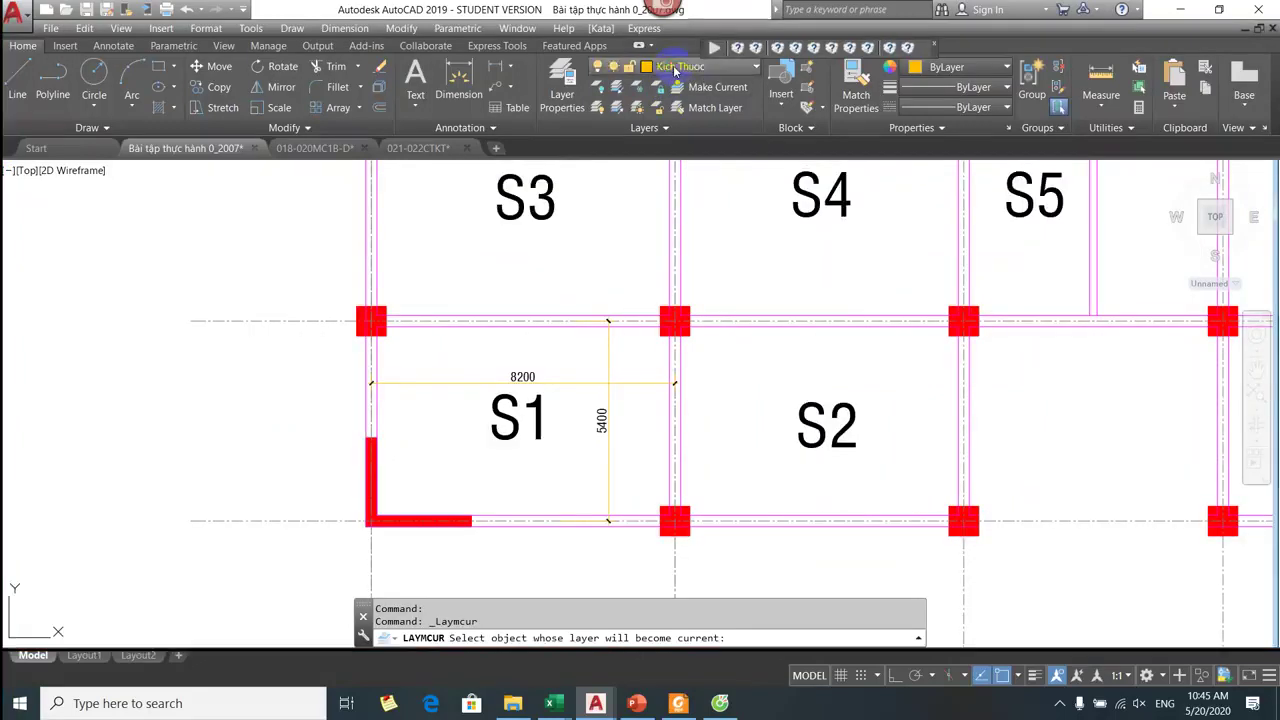
pyautogui.click(688, 68)
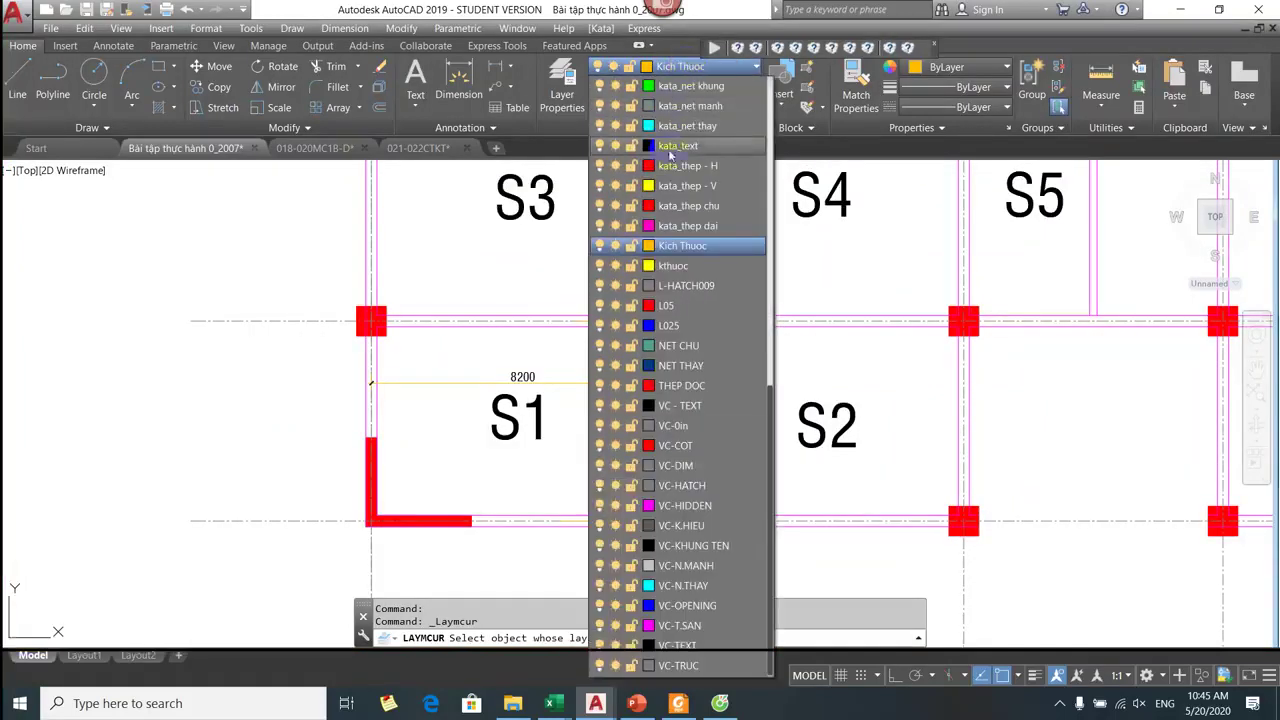
pyautogui.click(690, 86)
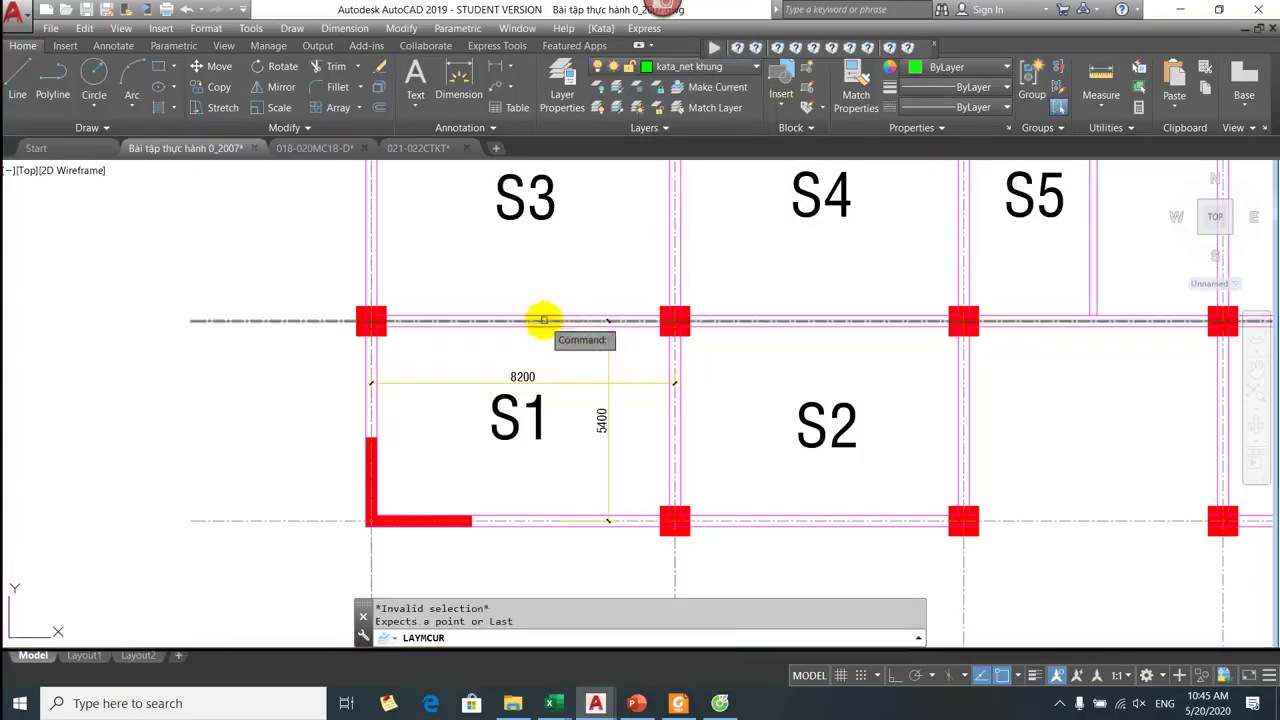
pyautogui.press('Escape')
pyautogui.press('Escape')
# Add a linear dimension for the clear width of panel S1 between the inner beam edges, placed above the 8200 dimension.
pyautogui.write('D')
pyautogui.click(377, 415)
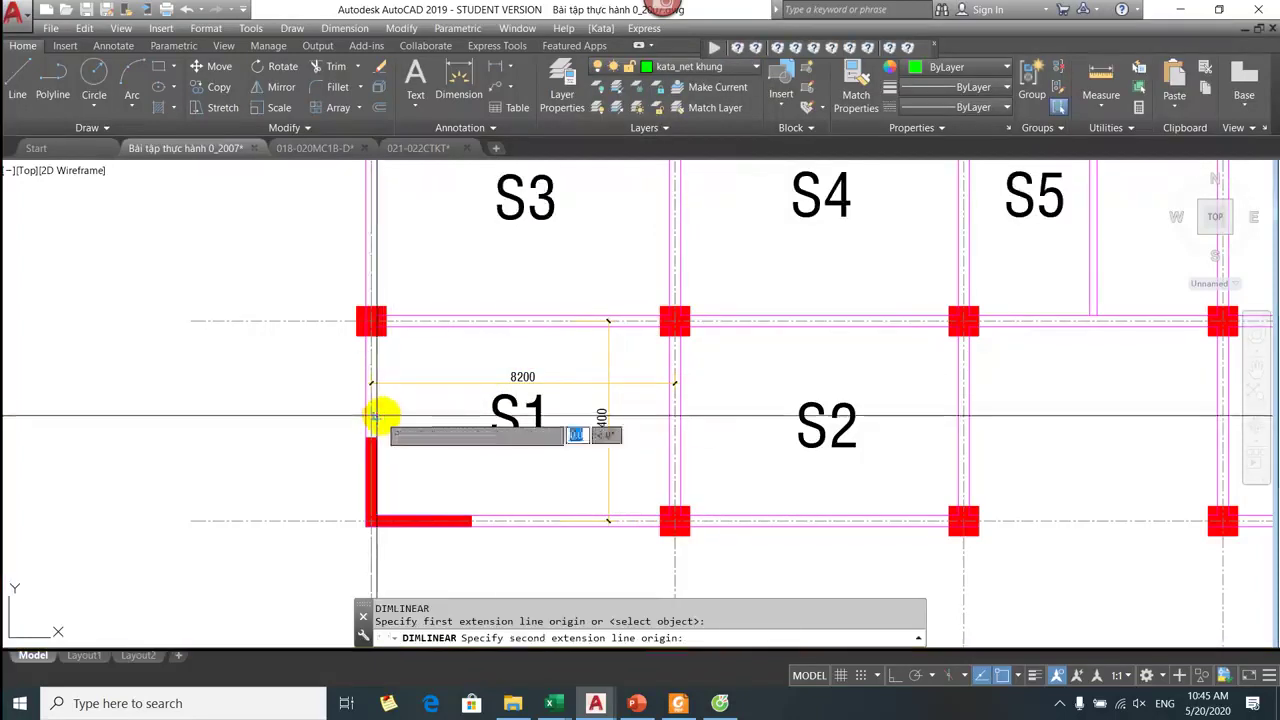
pyautogui.click(666, 430)
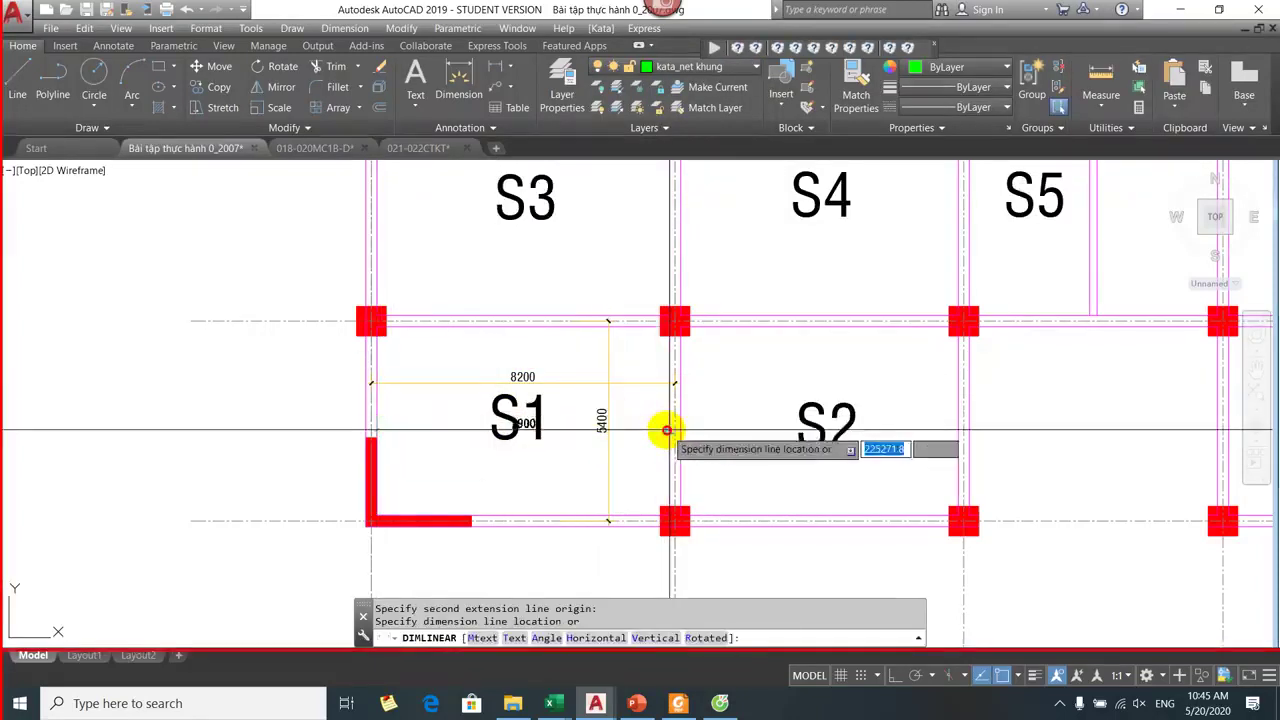
pyautogui.click(605, 356)
pyautogui.press('Return')
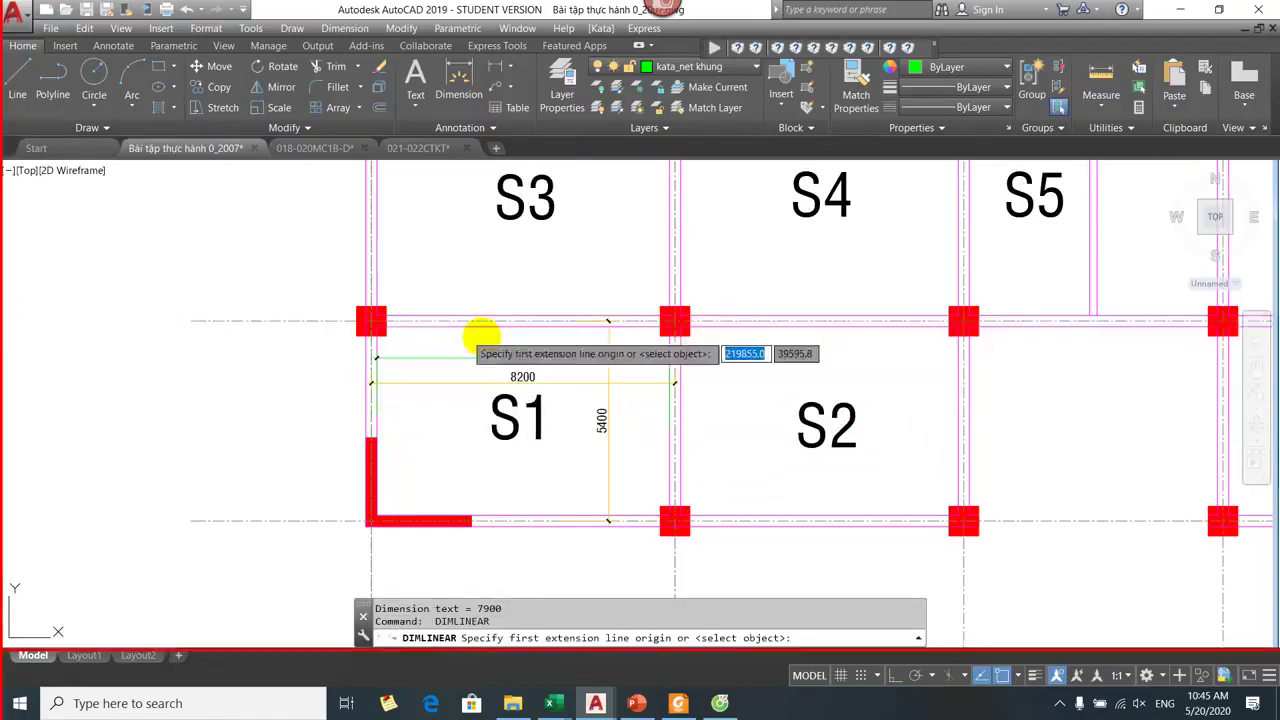
# Add a vertical linear dimension for panel S1's clear height between the inner beam edges, placed between the S1 label and the 5400 dimension.
pyautogui.click(556, 328)
pyautogui.click(574, 514)
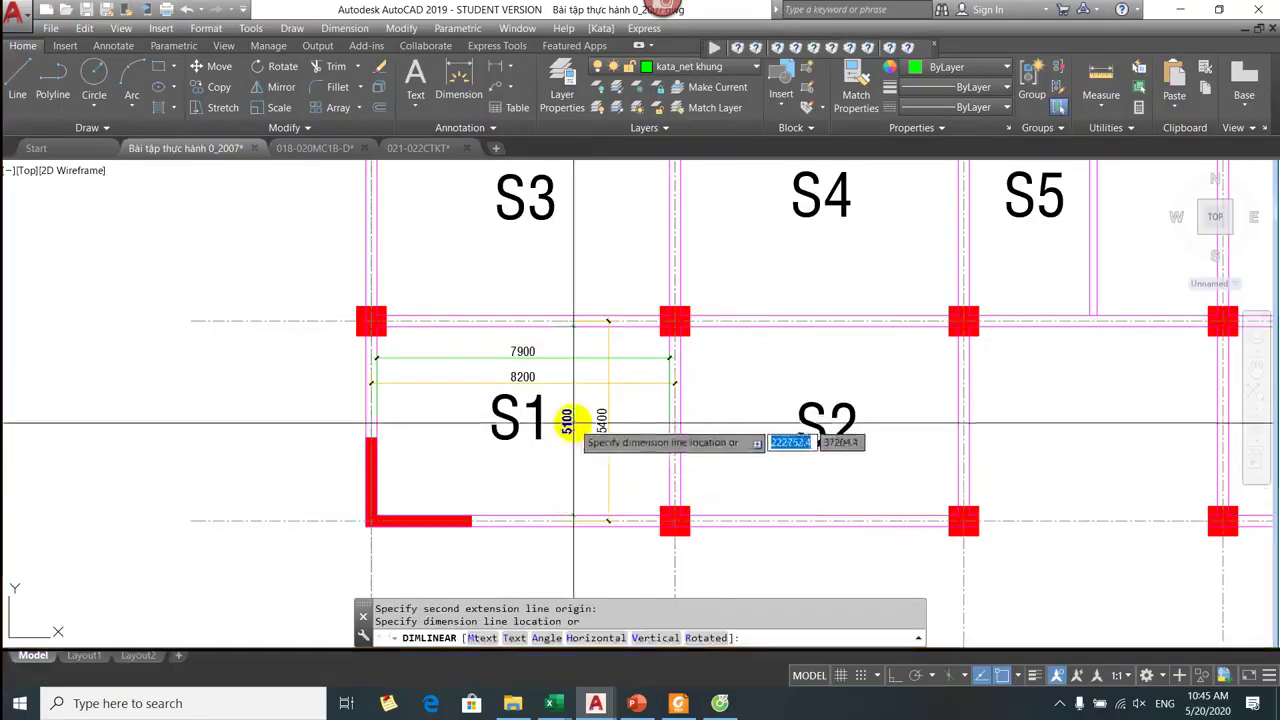
pyautogui.click(573, 420)
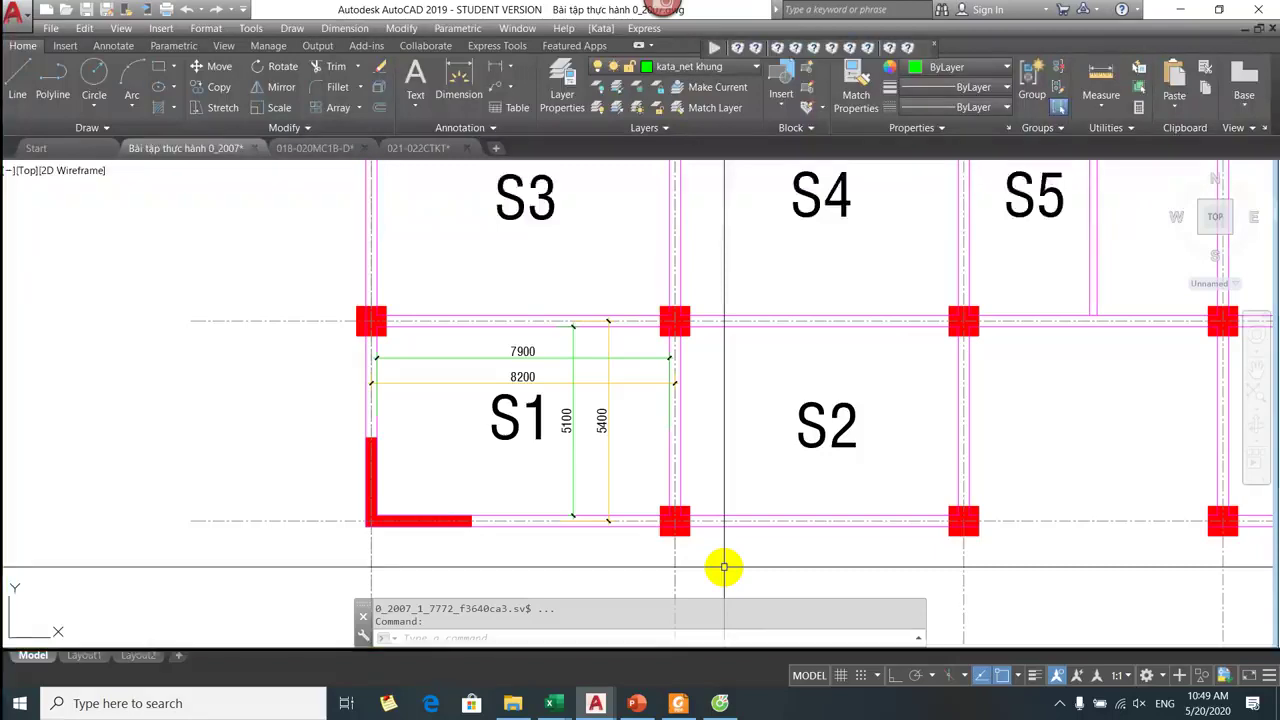
# Switch to the BTCT 1 PDF in Foxit Reader and go back from Phụ lục 17 to section 10.3.5 on four-edge-supported slabs with plastic hinges.
pyautogui.click(678, 703)
pyautogui.scroll(15, 1272, 195)
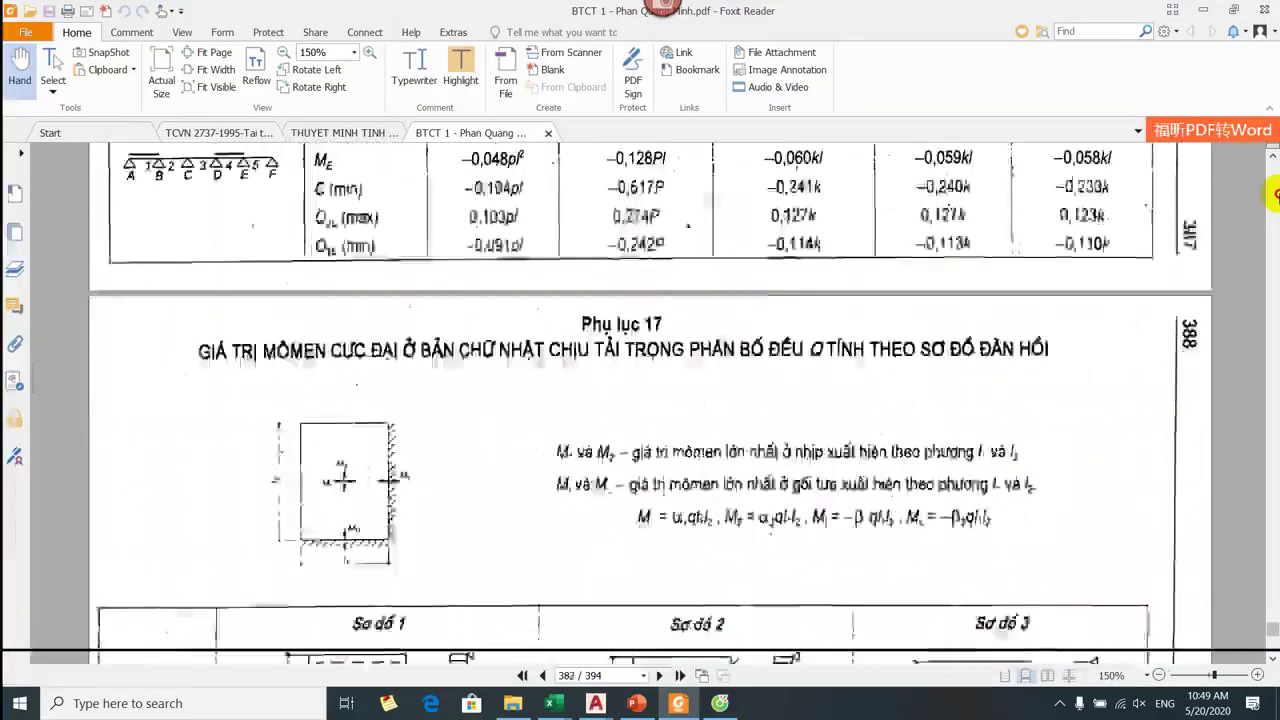
pyautogui.scroll(20, 1275, 195)
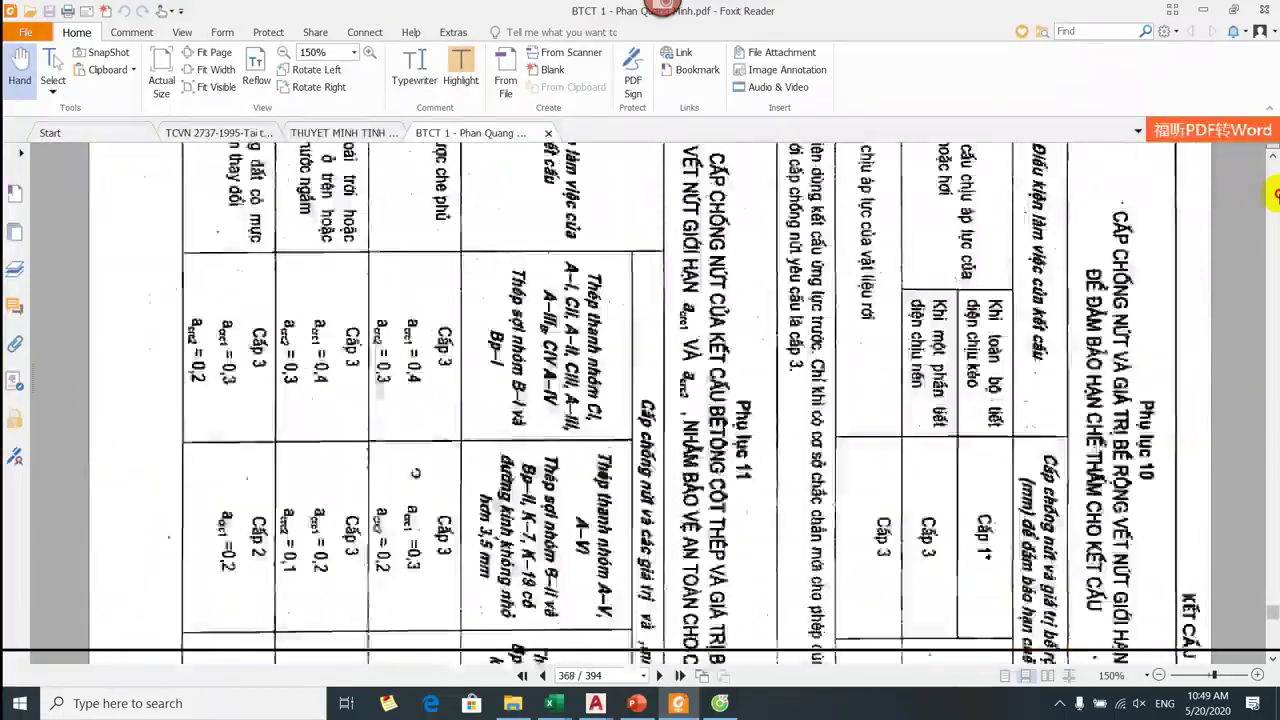
pyautogui.scroll(15, 1275, 195)
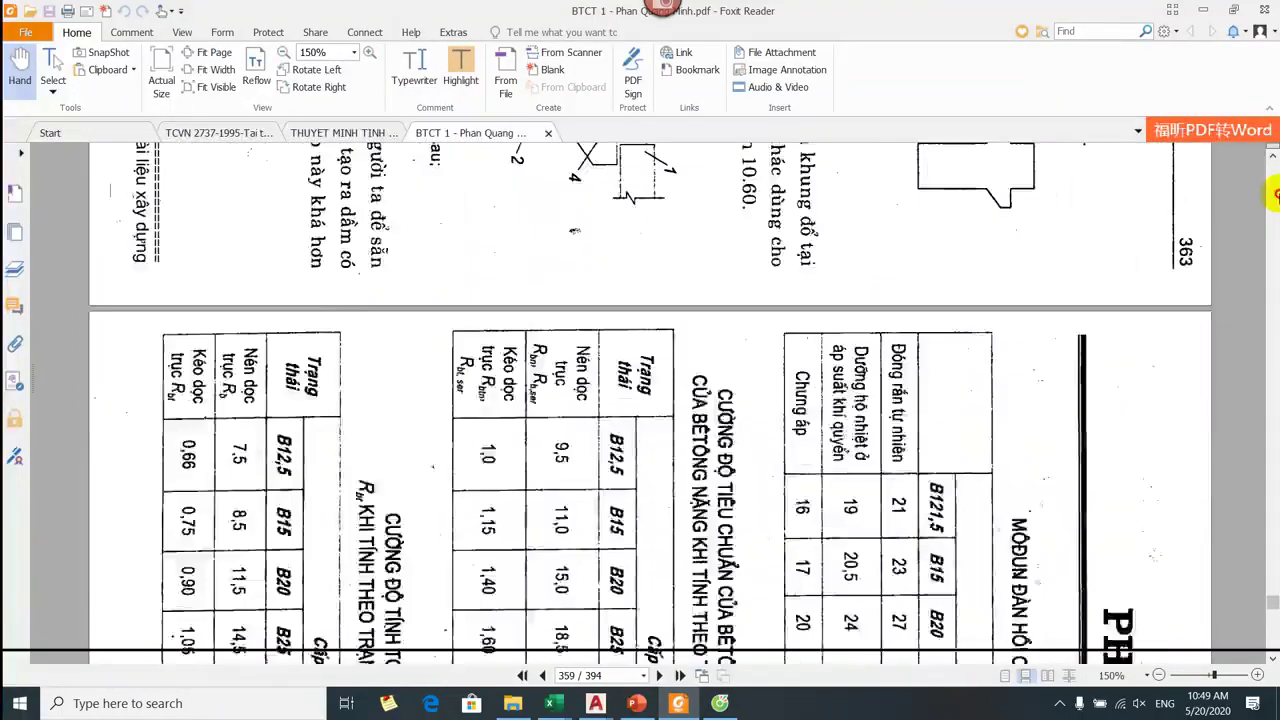
pyautogui.scroll(5, 1275, 343)
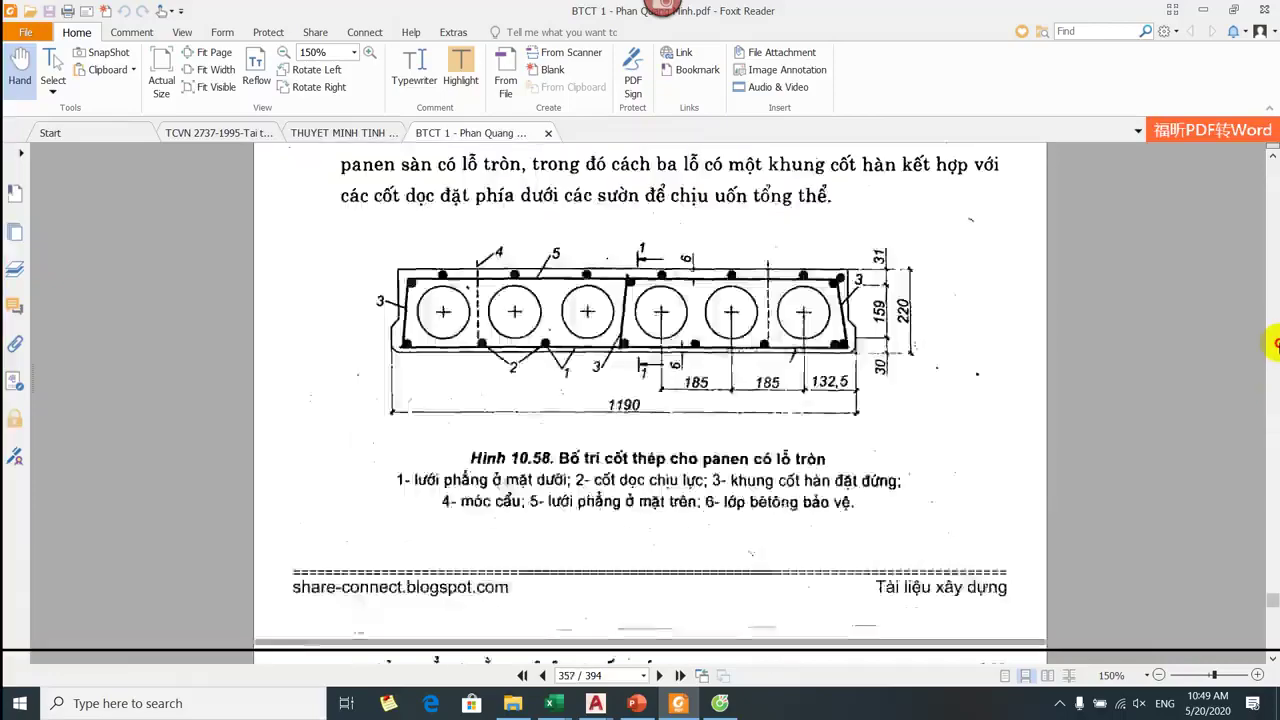
pyautogui.scroll(20, 1275, 343)
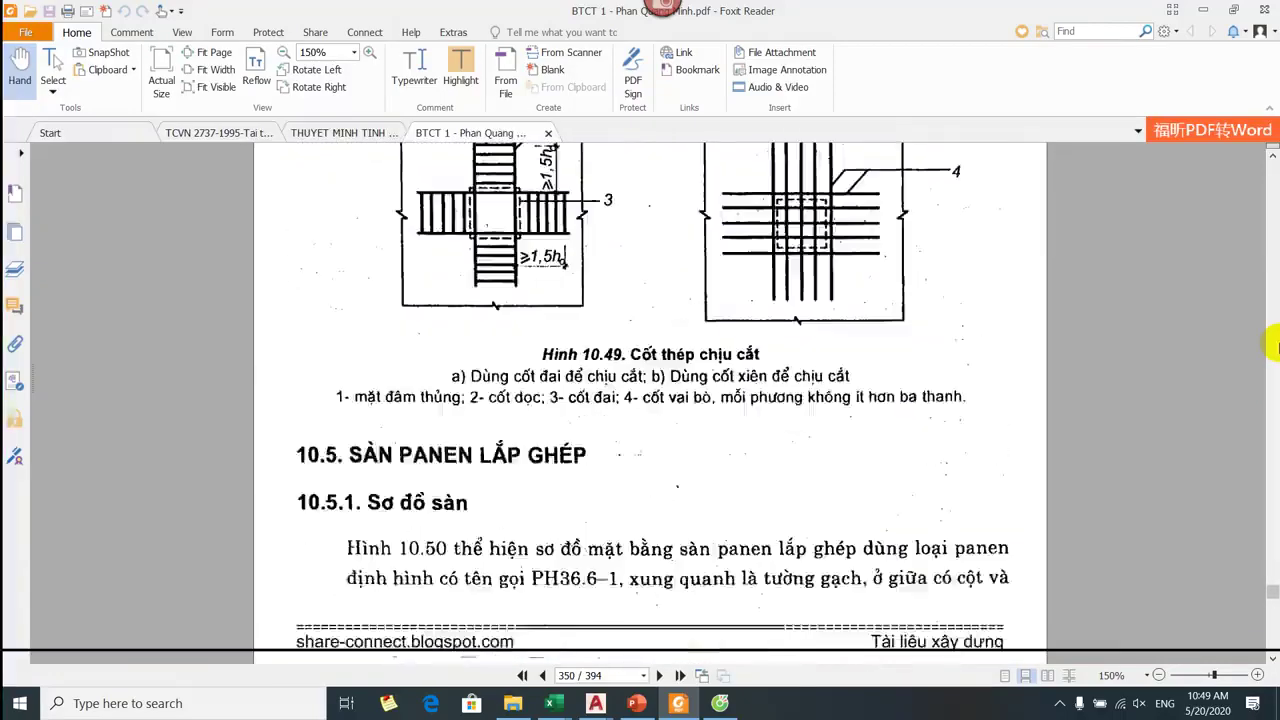
pyautogui.scroll(10, 1275, 343)
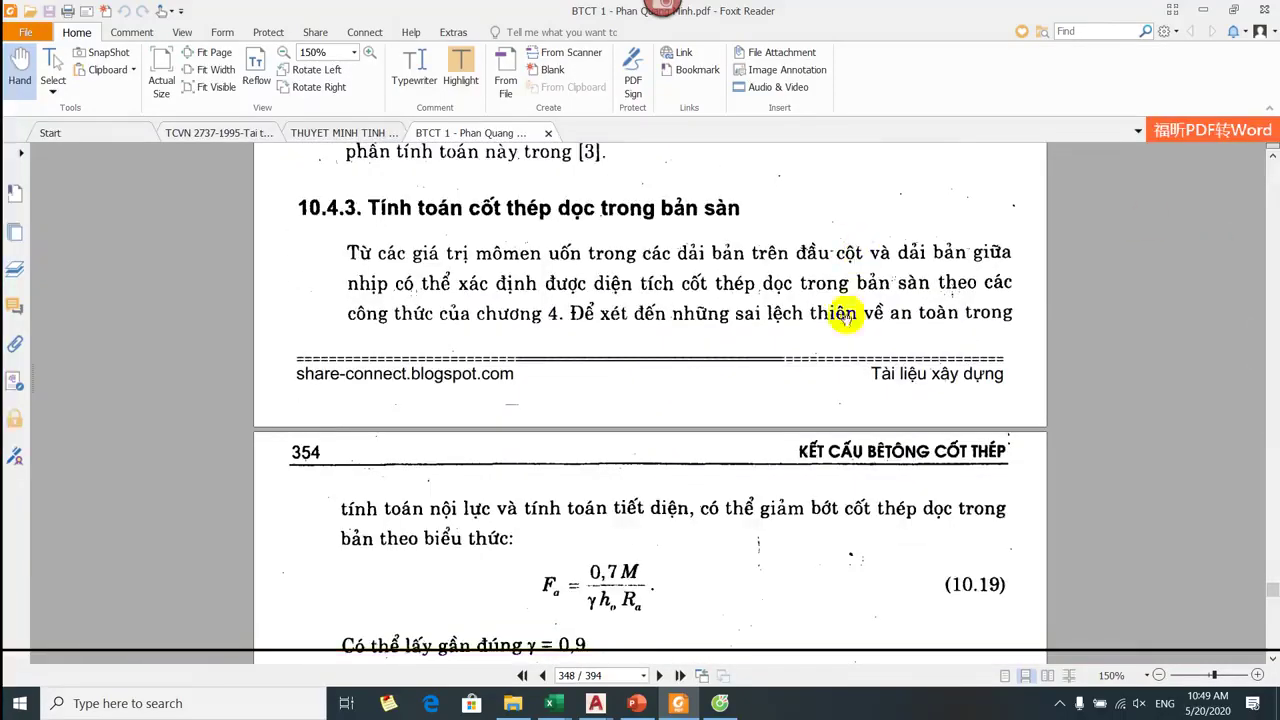
pyautogui.scroll(-1, 955, 445)
pyautogui.keyDown('ctrl'); pyautogui.scroll(-3, 955, 445); pyautogui.keyUp('ctrl')
pyautogui.scroll(10, 1046, 323)
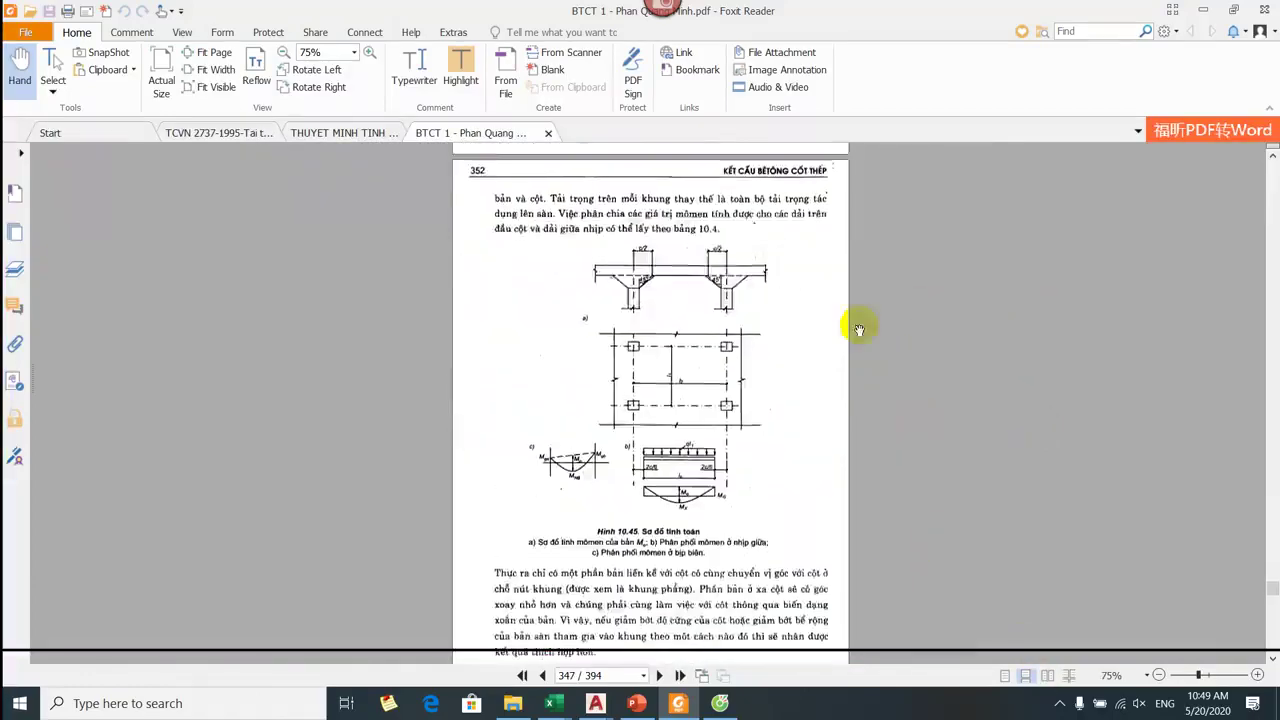
pyautogui.scroll(15, 846, 280)
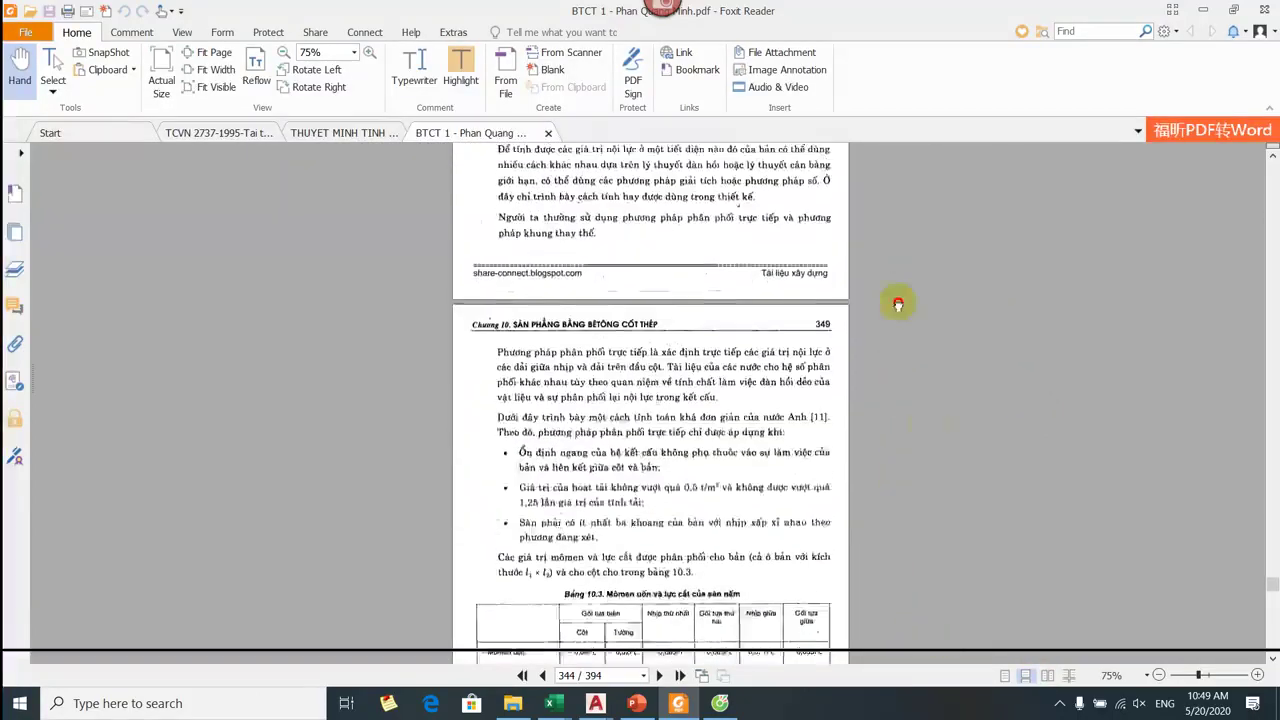
pyautogui.scroll(6, 858, 366)
pyautogui.scroll(2, 840, 552)
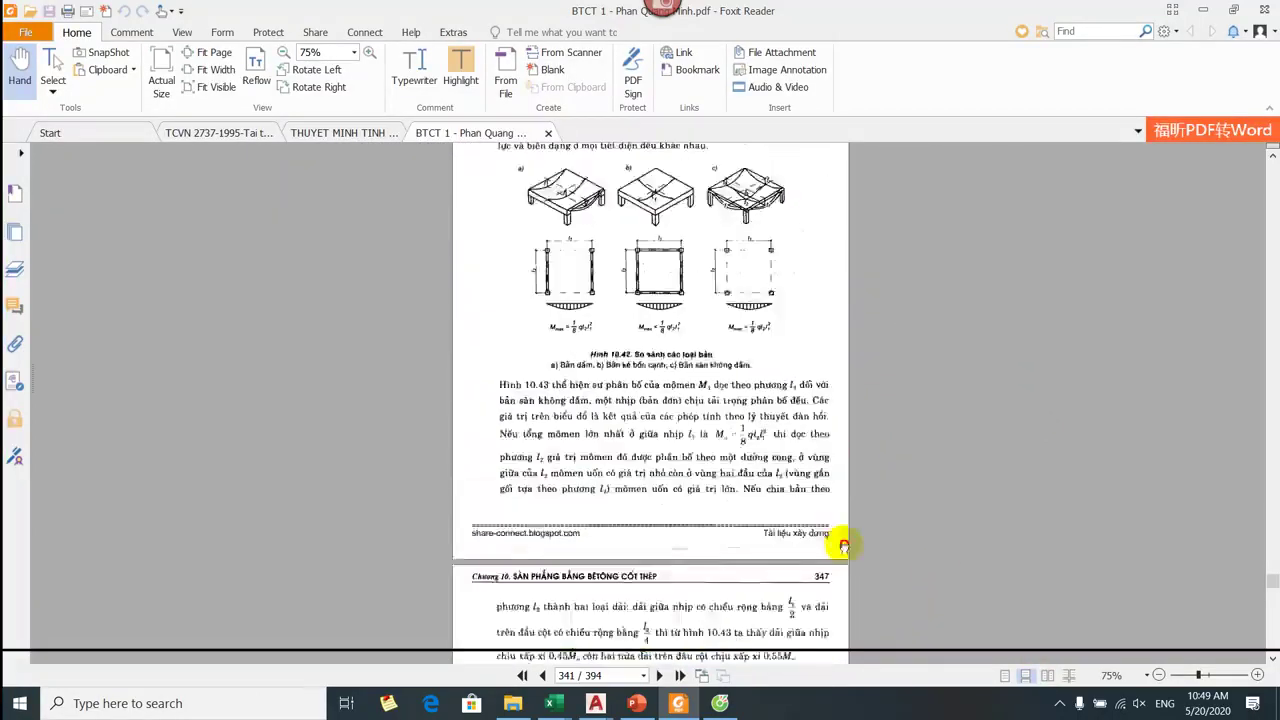
pyautogui.scroll(8, 845, 526)
pyautogui.scroll(10, 845, 501)
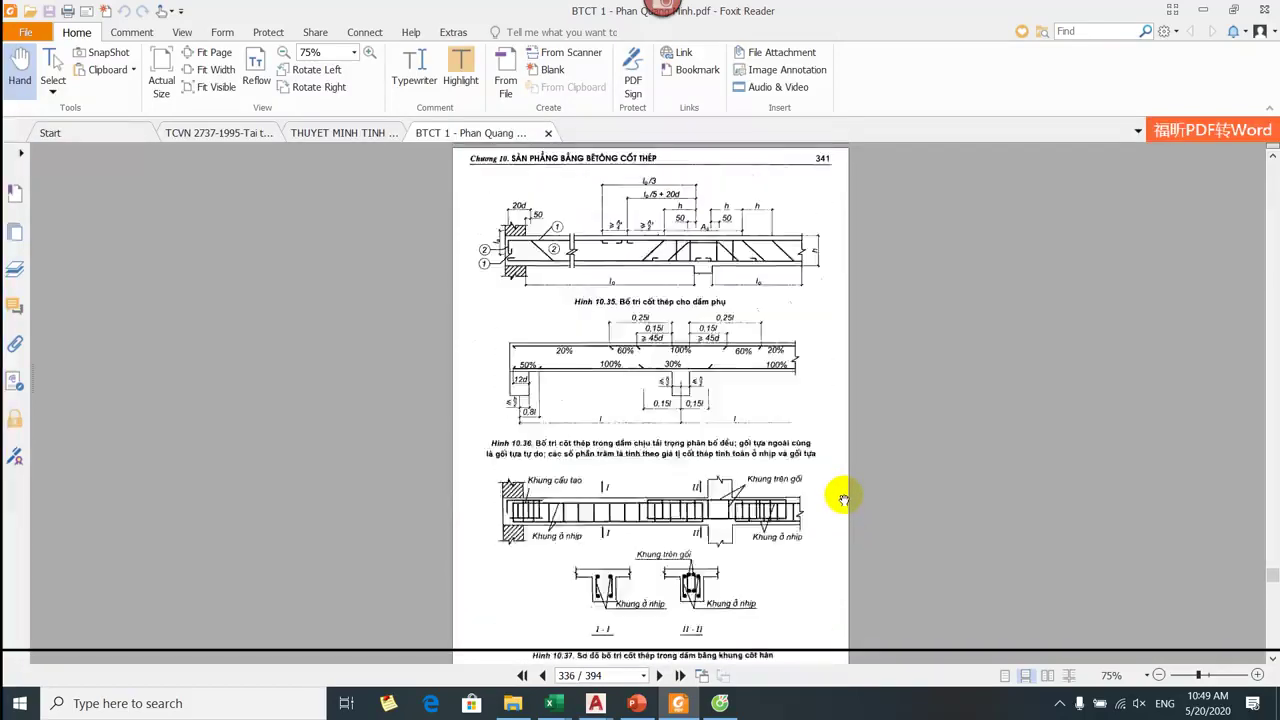
pyautogui.scroll(10, 845, 491)
pyautogui.scroll(10, 806, 404)
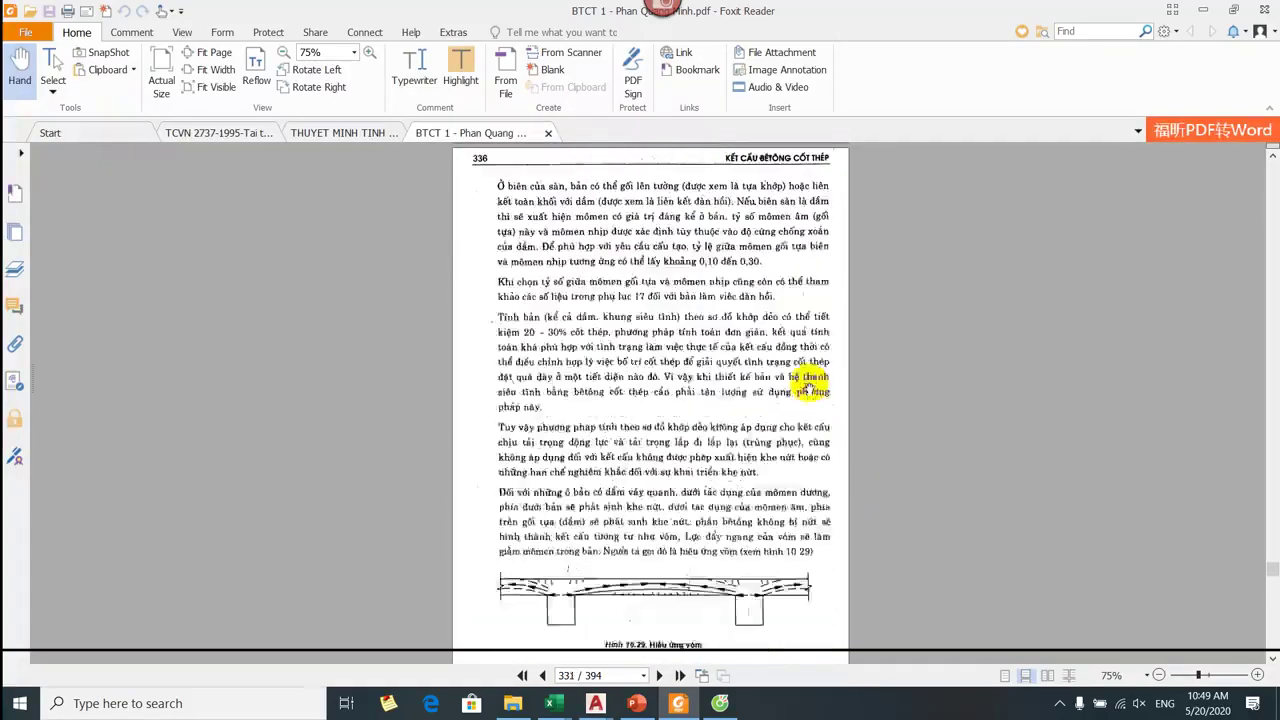
pyautogui.scroll(5, 806, 376)
pyautogui.scroll(3, 776, 330)
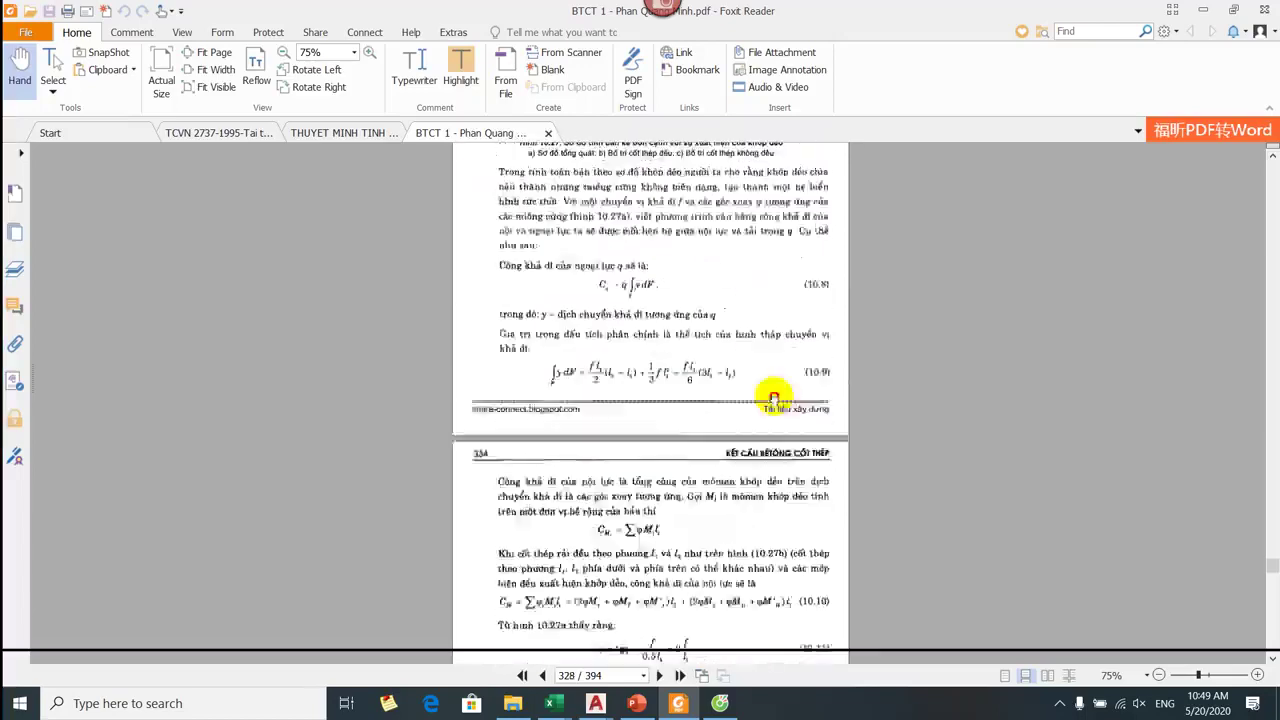
pyautogui.scroll(1, 800, 412)
pyautogui.scroll(2, 750, 340)
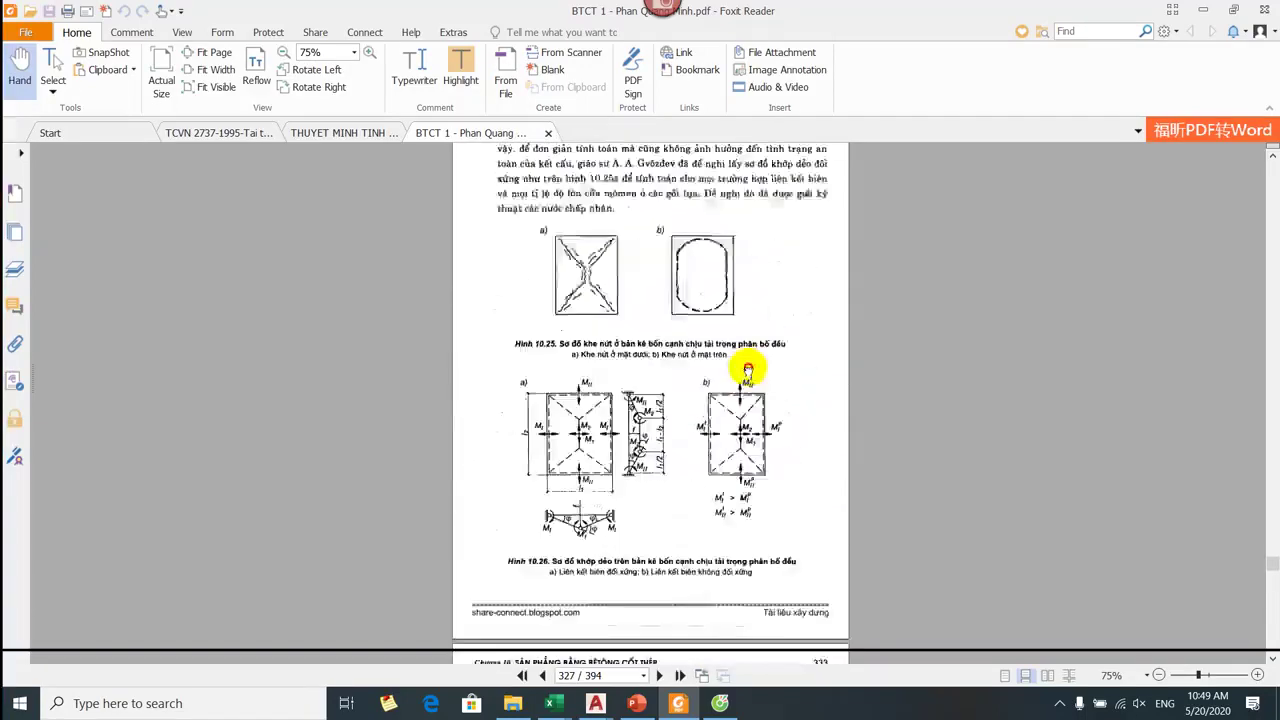
pyautogui.scroll(3, 748, 334)
pyautogui.scroll(1, 572, 264)
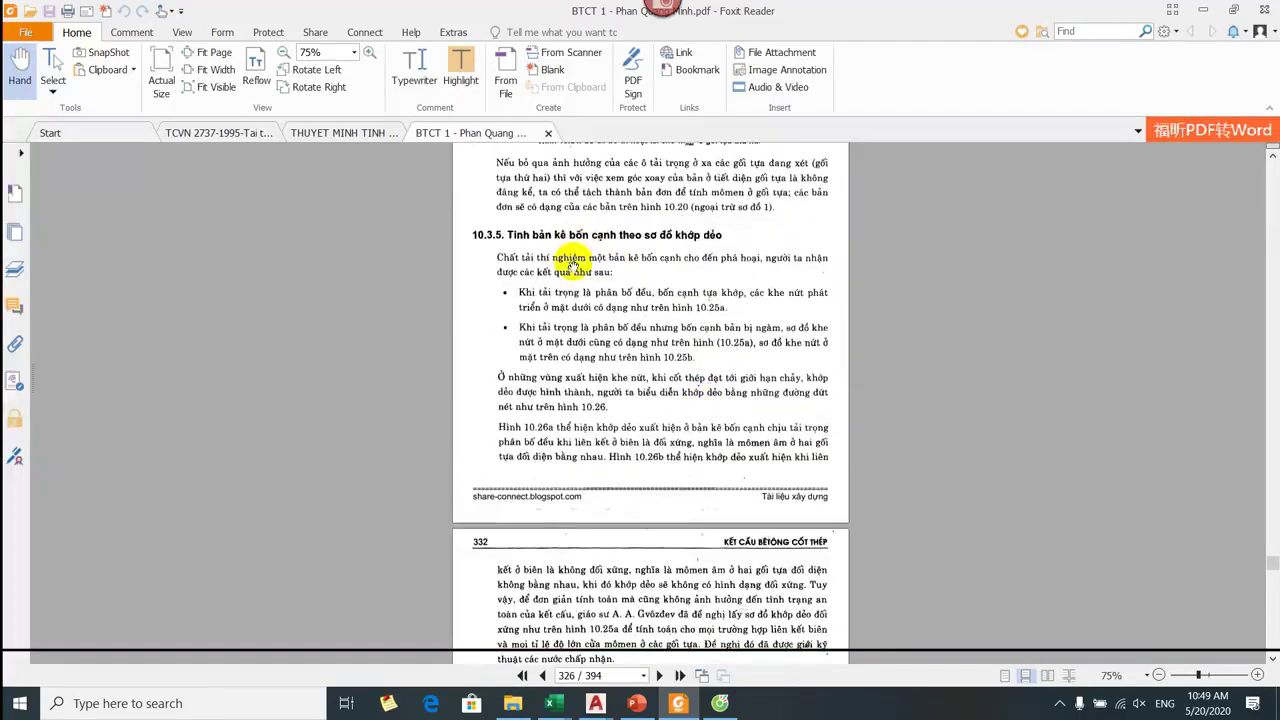
# Examine the crack and plastic-hinge diagrams in figures 10.25 to 10.27 together with the moment equations 10.10 to 10.12.
pyautogui.scroll(-5, 808, 237)
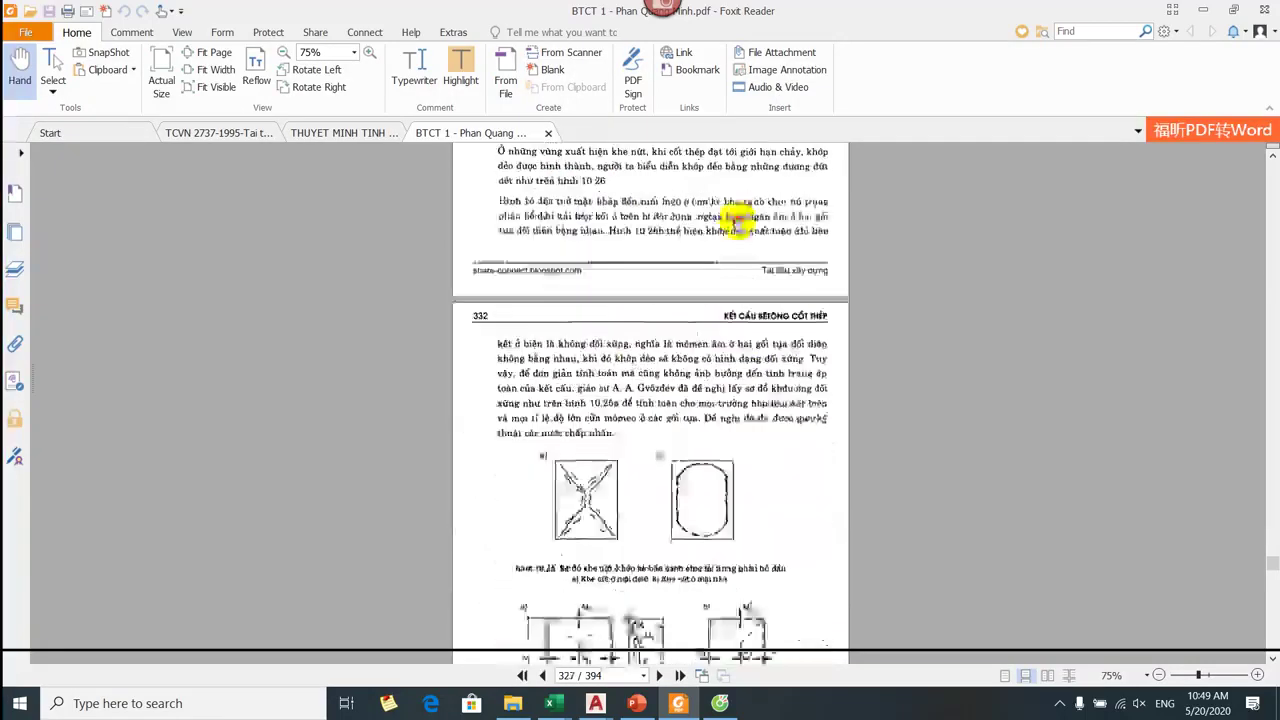
pyautogui.scroll(2, 637, 350)
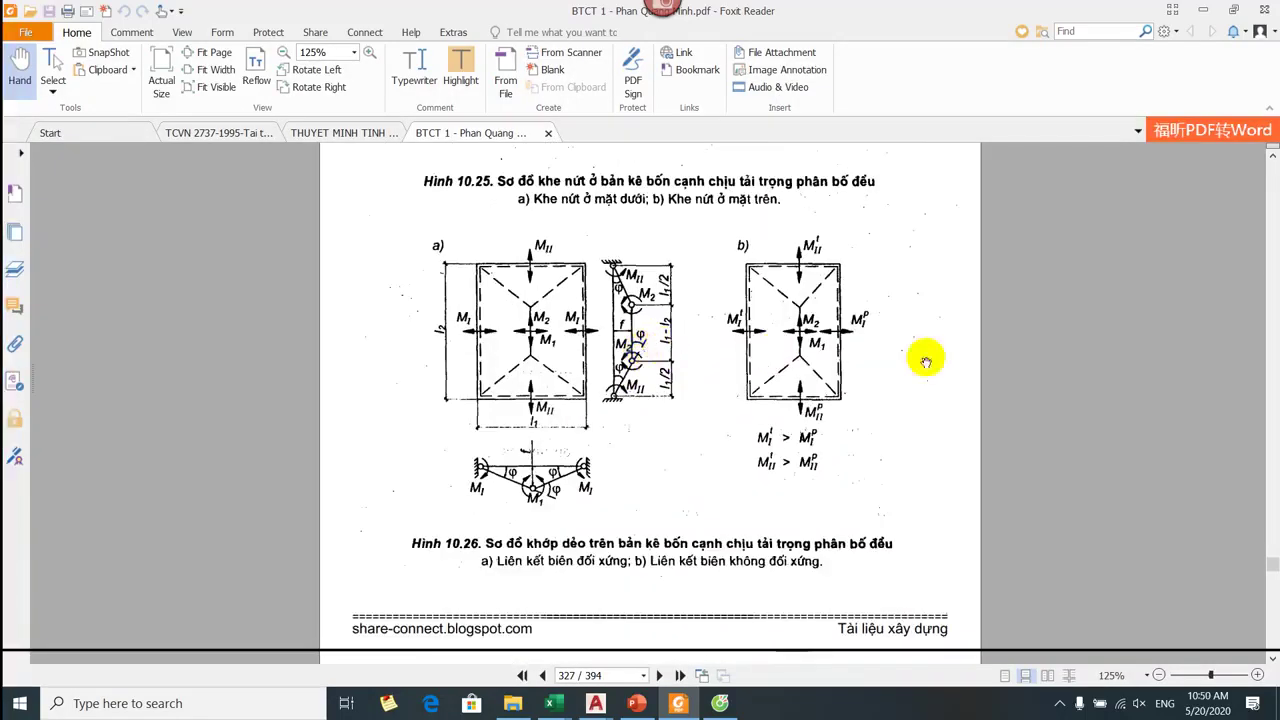
pyautogui.scroll(-5, 929, 357)
pyautogui.scroll(-8, 805, 276)
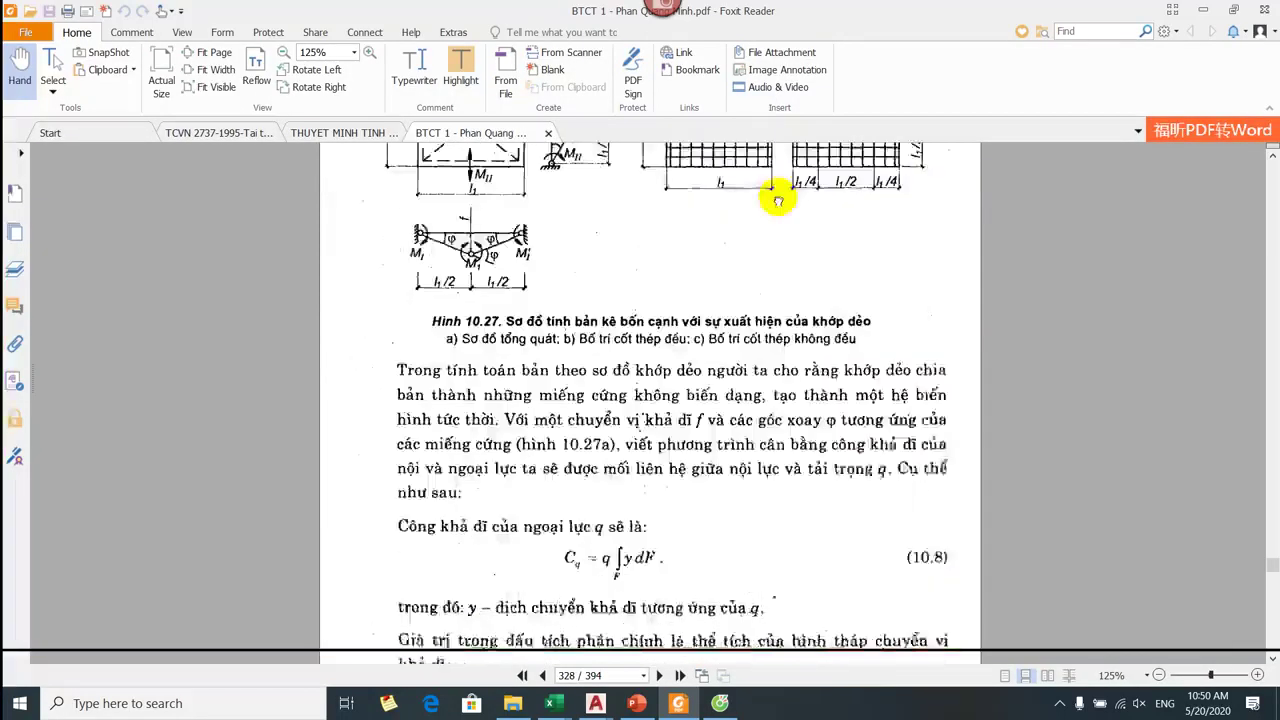
pyautogui.scroll(-8, 775, 390)
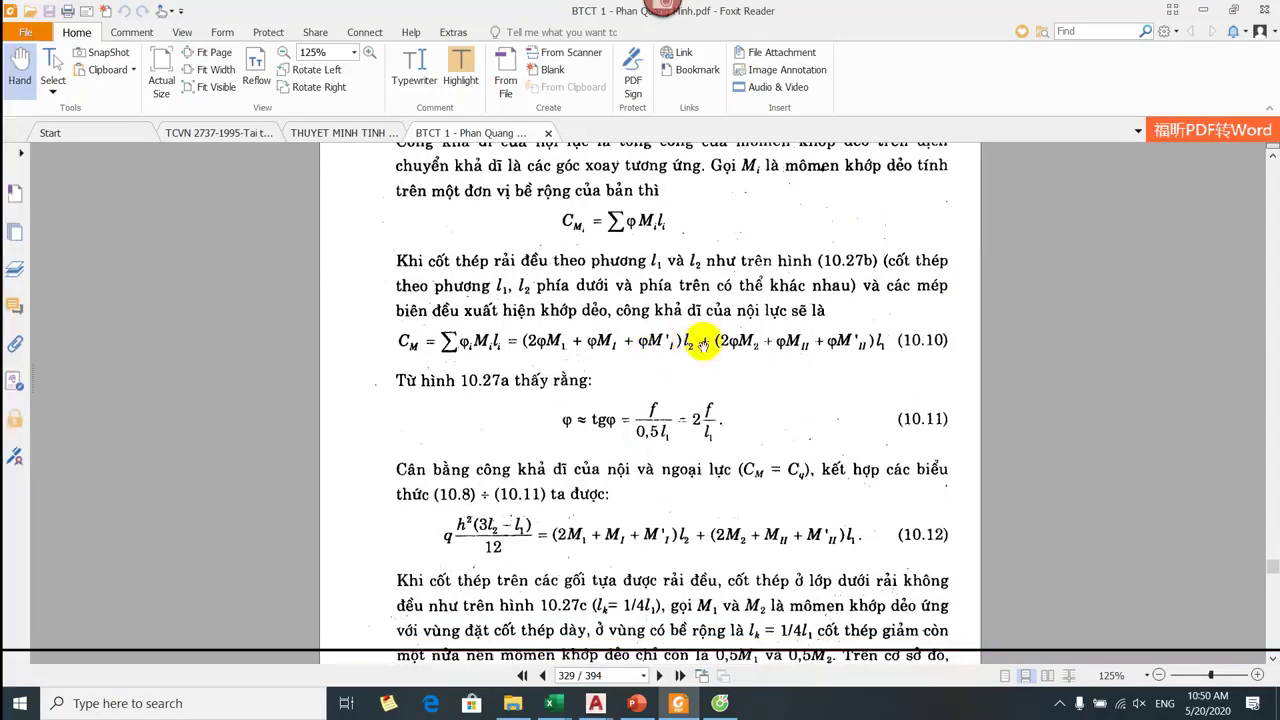
pyautogui.scroll(-1, 614, 336)
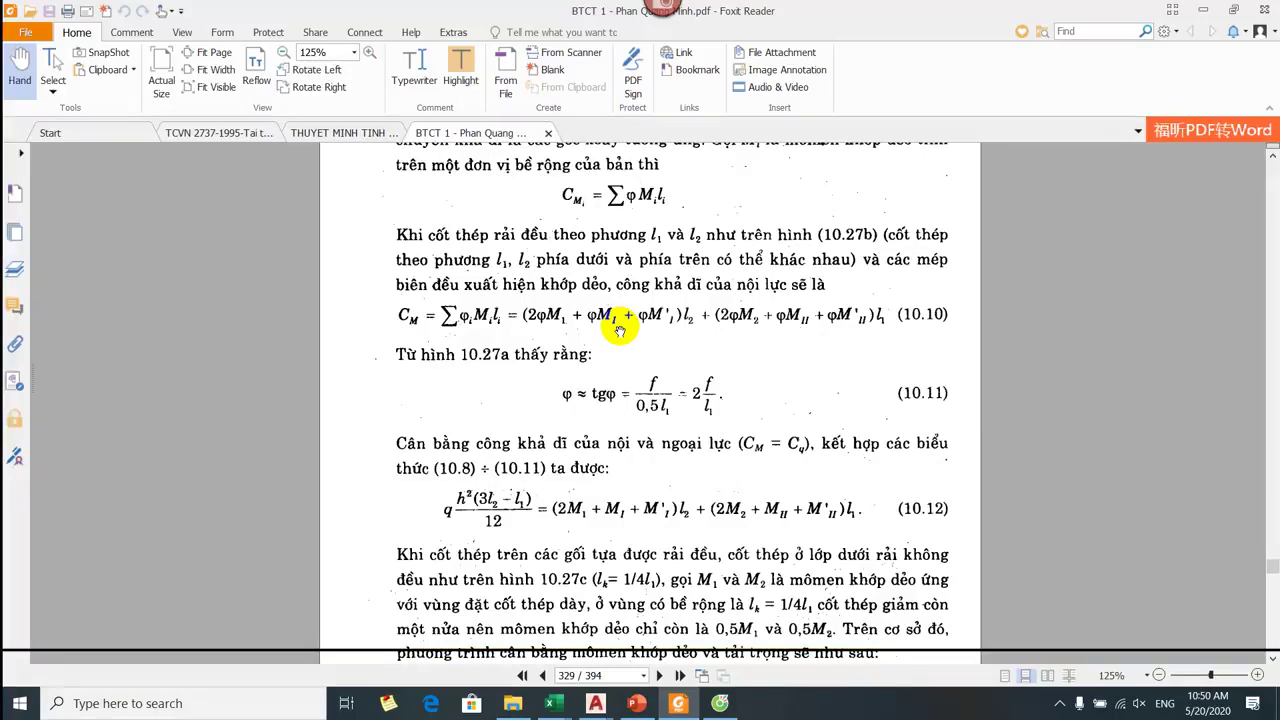
pyautogui.scroll(2, 754, 257)
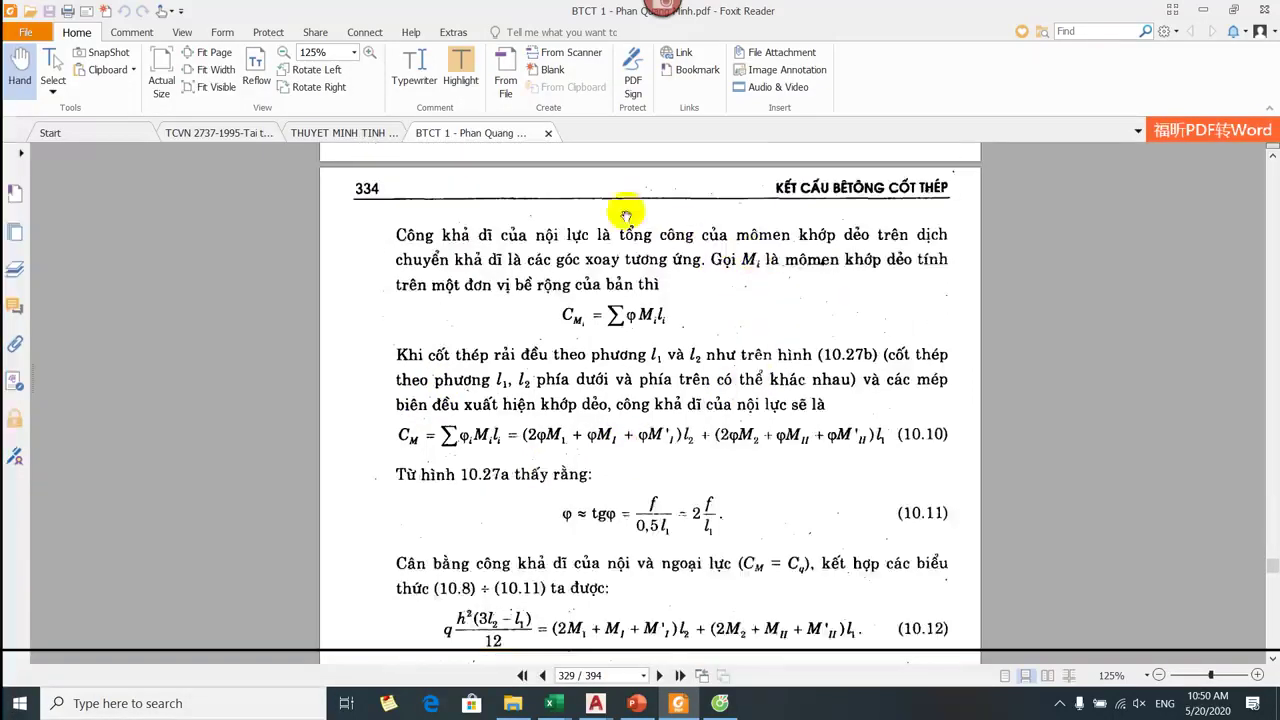
pyautogui.scroll(8, 543, 537)
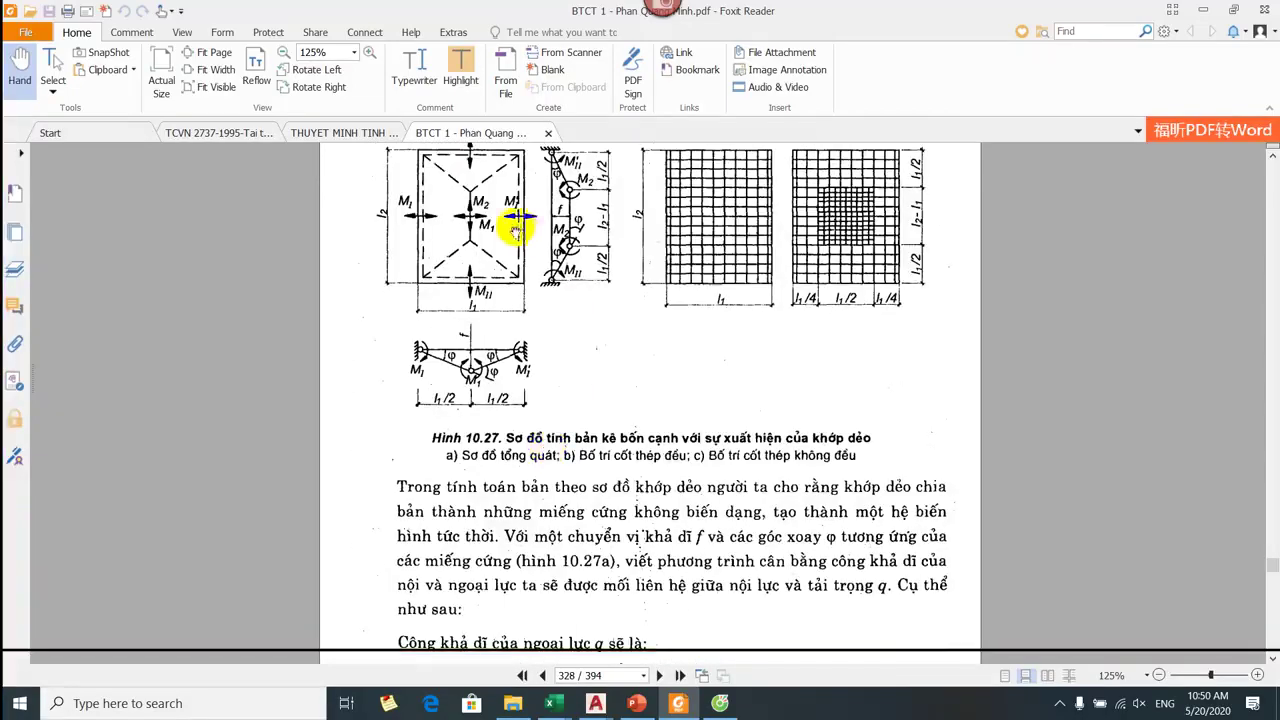
pyautogui.scroll(8, 491, 343)
pyautogui.scroll(10, 521, 467)
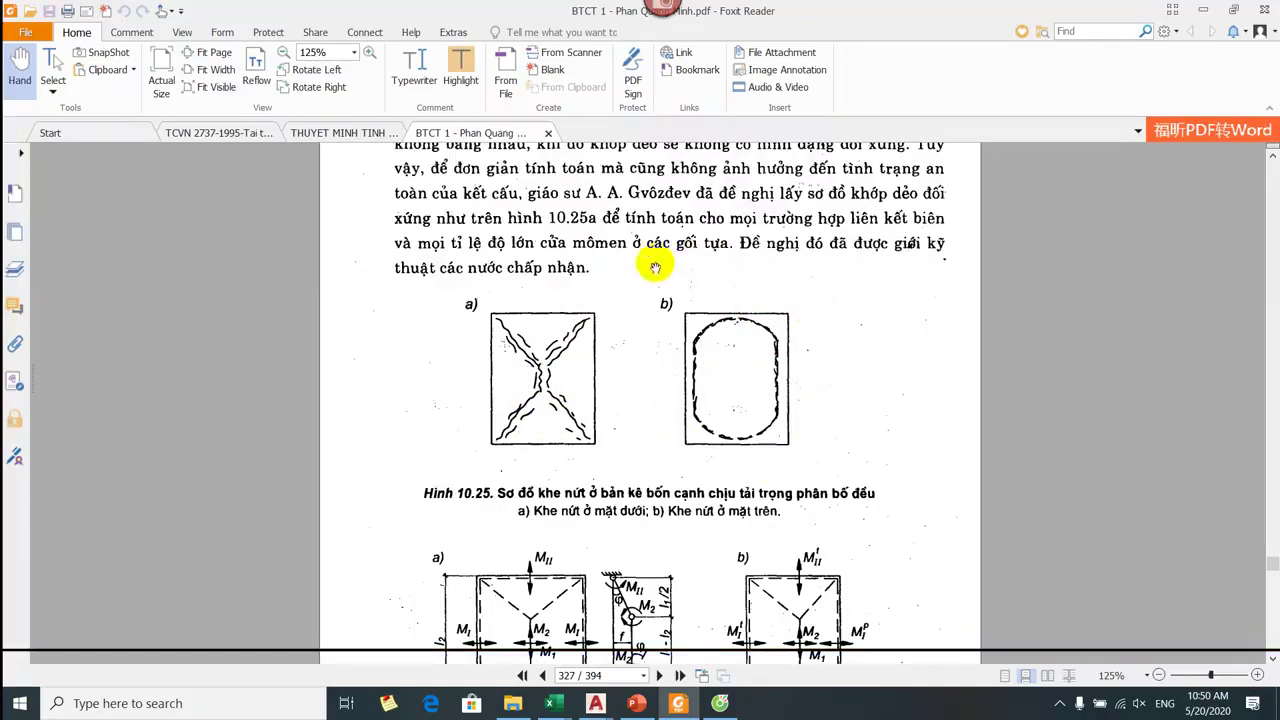
# Read the plastic-hinge slab derivation from figure 10.26 through equations 10.8 to 10.13.
pyautogui.scroll(-5, 586, 414)
pyautogui.scroll(-8, 457, 320)
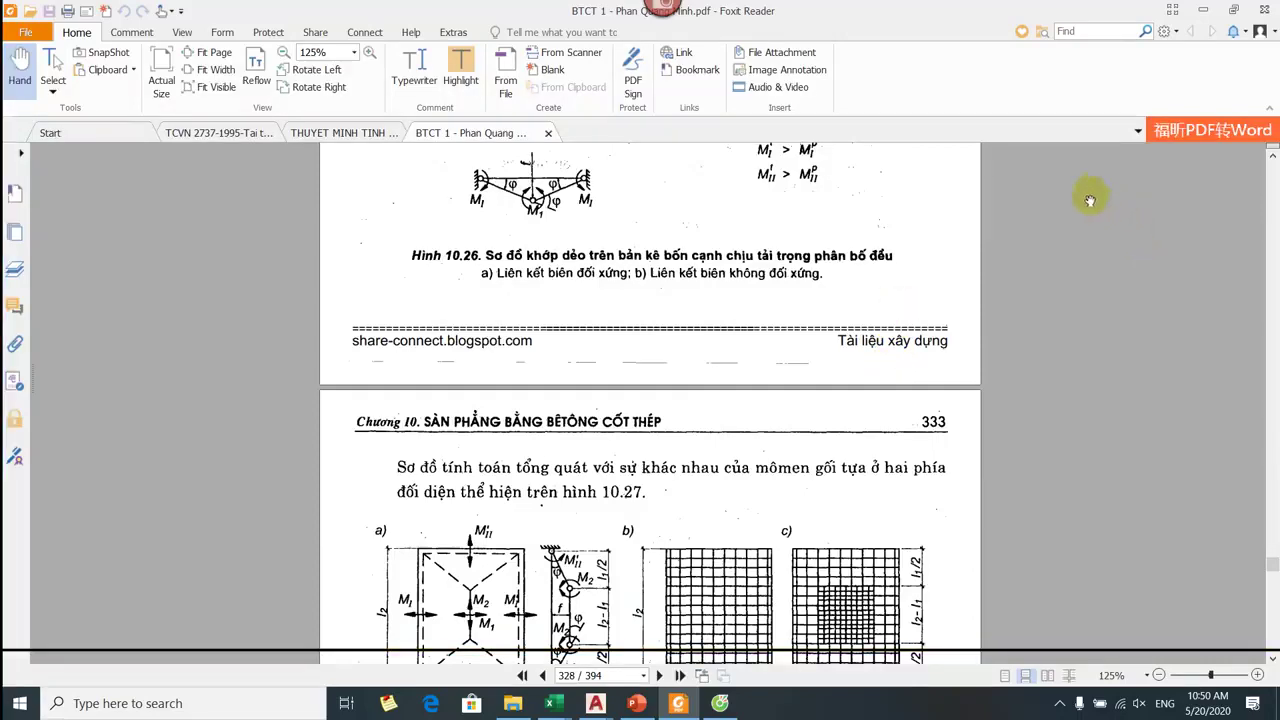
pyautogui.scroll(-5, 1009, 271)
pyautogui.scroll(-6, 932, 291)
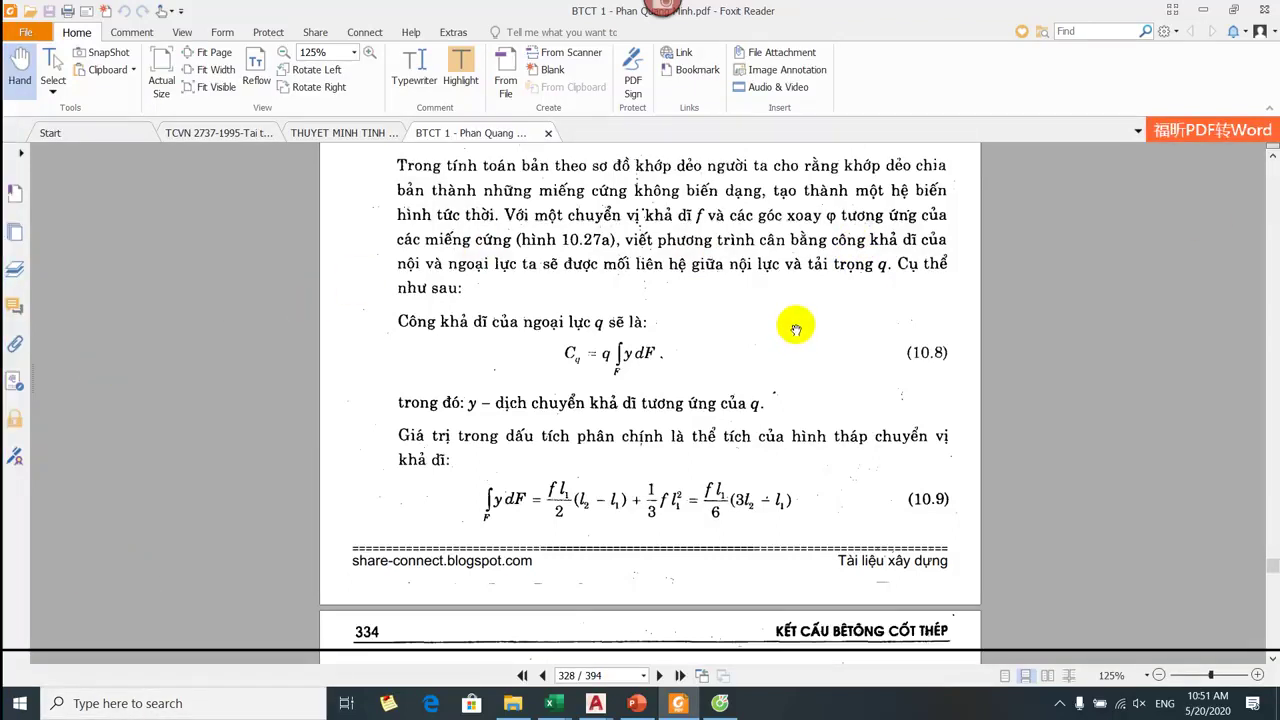
pyautogui.scroll(-5, 826, 374)
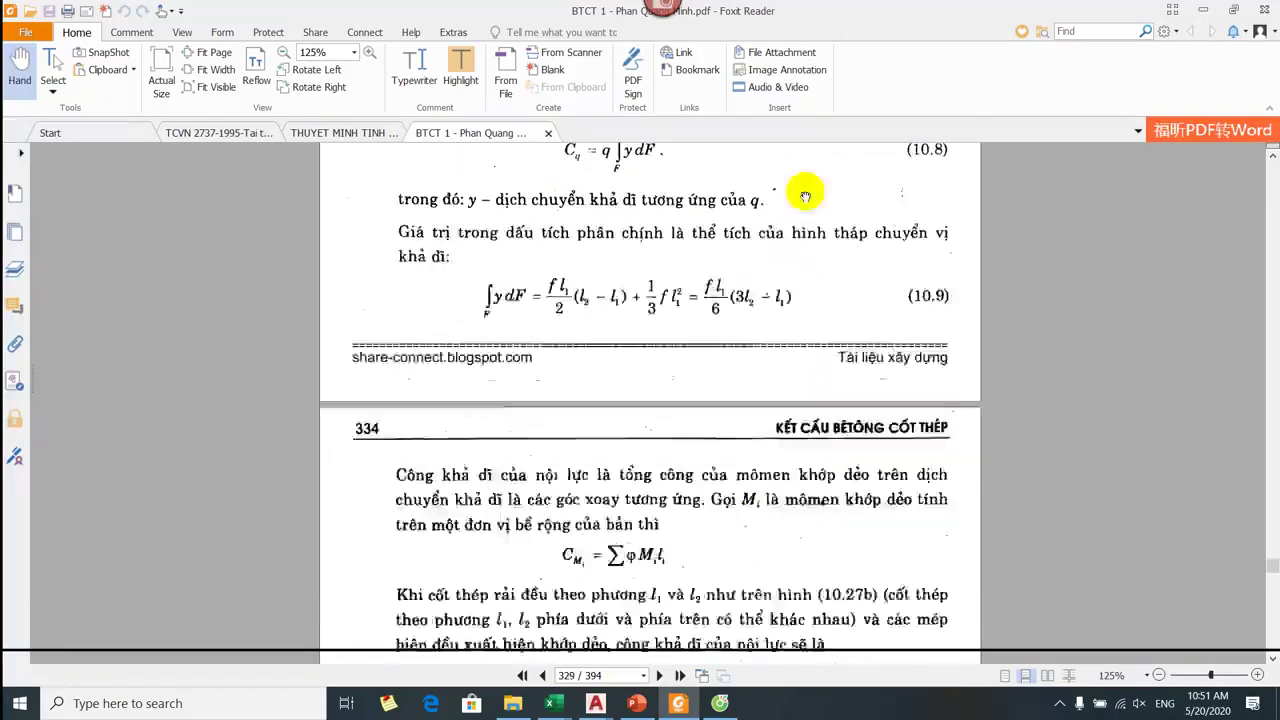
pyautogui.scroll(-5, 777, 272)
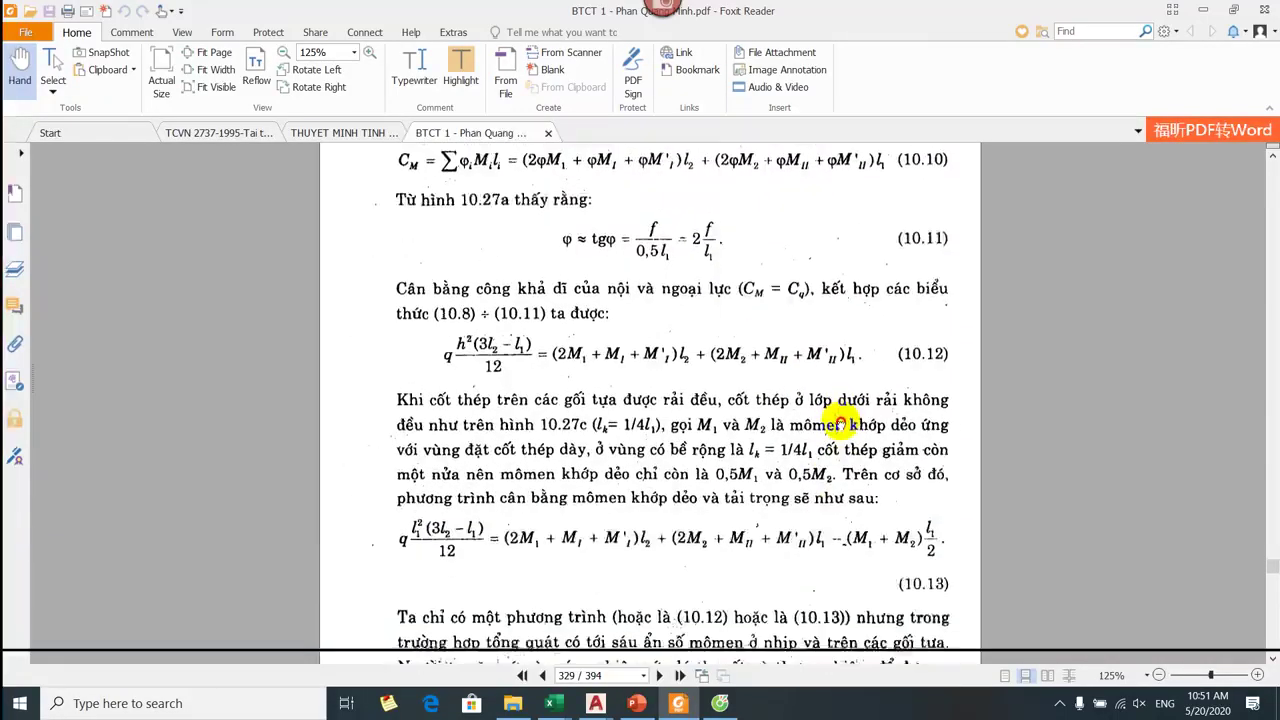
pyautogui.scroll(-3, 757, 423)
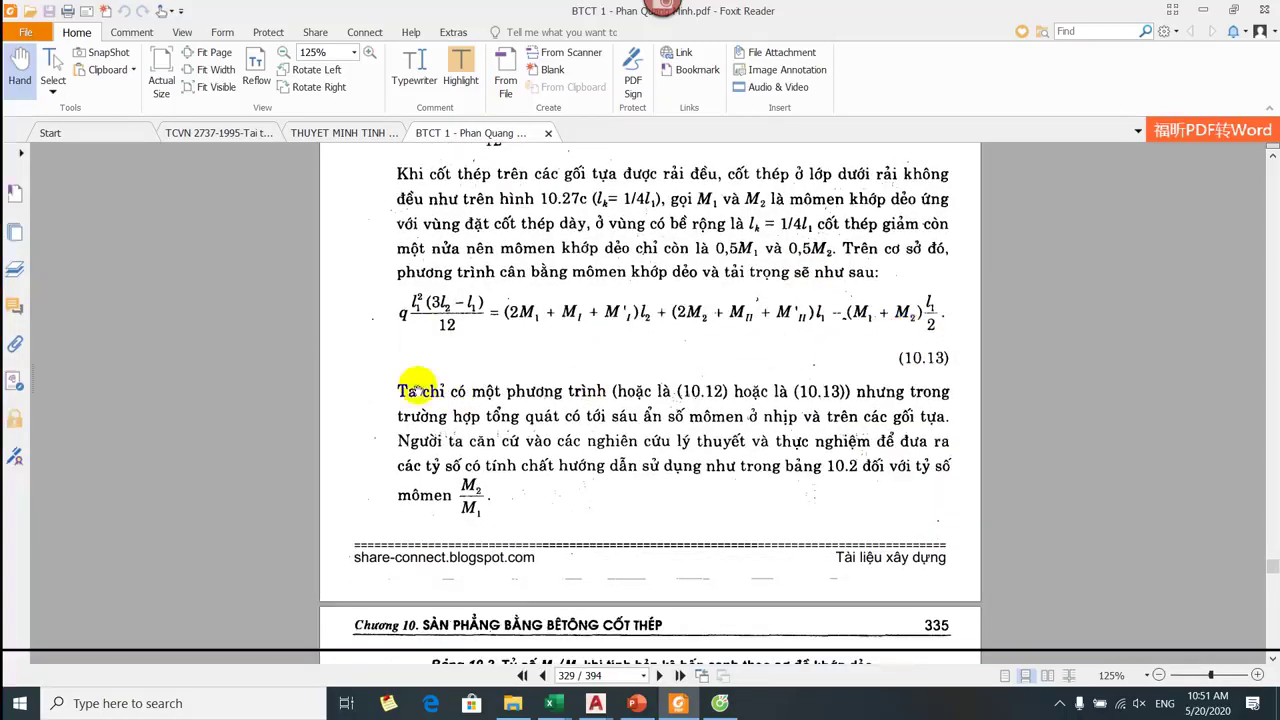
# Examine table 10.2 of M2/M1 ratios, the support-to-span moment ratio guidance, and figure 10.28 of the interior slab panels.
pyautogui.scroll(-1, 568, 357)
pyautogui.scroll(-2, 568, 357)
pyautogui.scroll(-1, 639, 415)
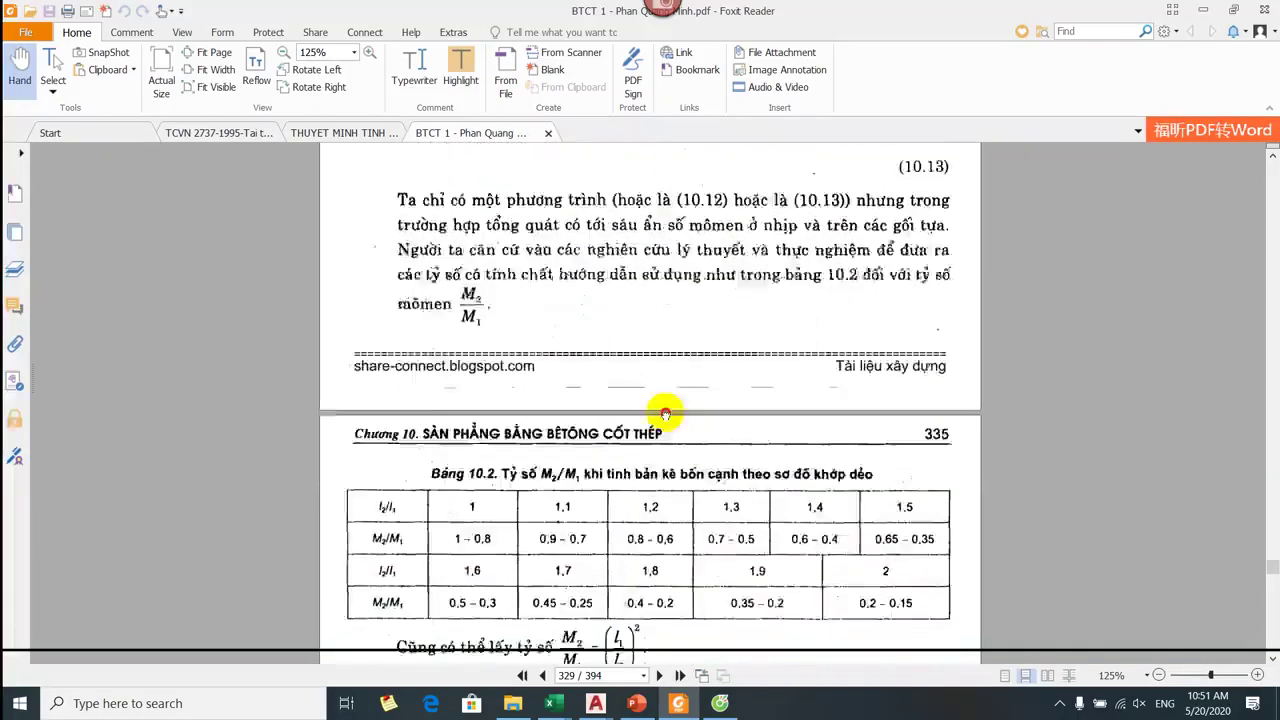
pyautogui.scroll(1, 639, 415)
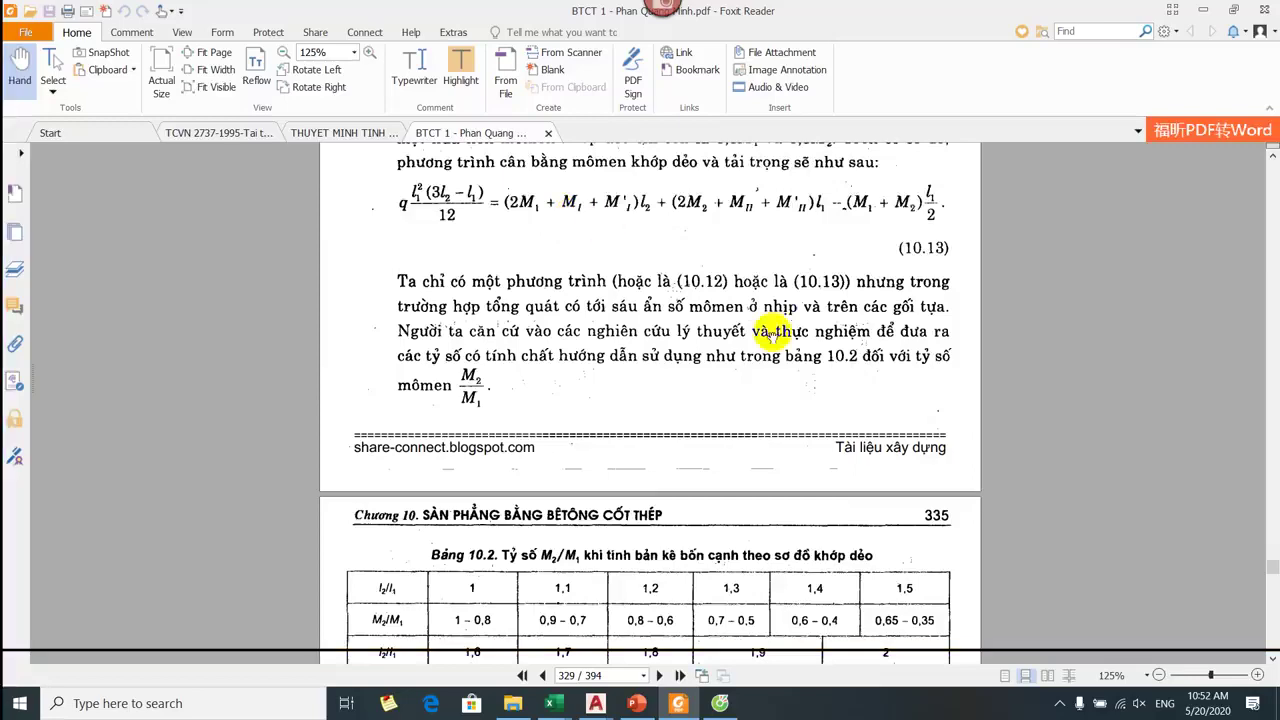
pyautogui.scroll(-5, 963, 320)
pyautogui.scroll(-3, 829, 380)
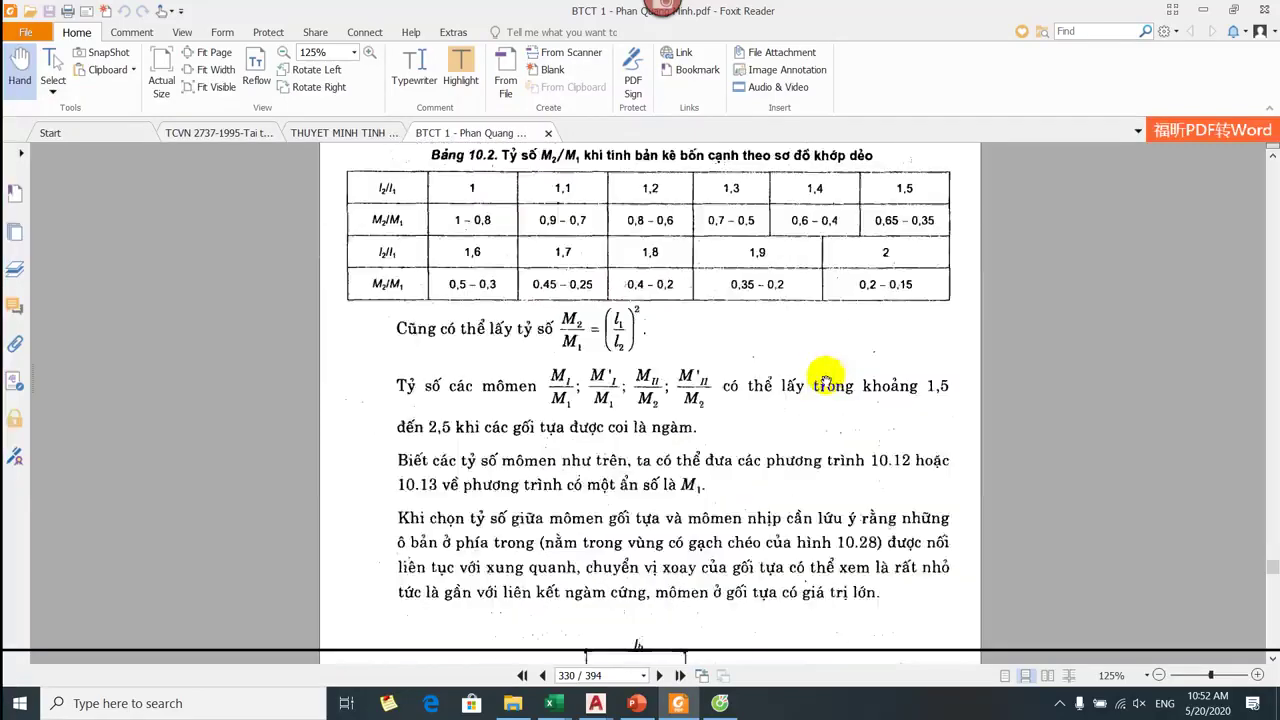
pyautogui.scroll(-2, 725, 300)
pyautogui.scroll(-3, 640, 380)
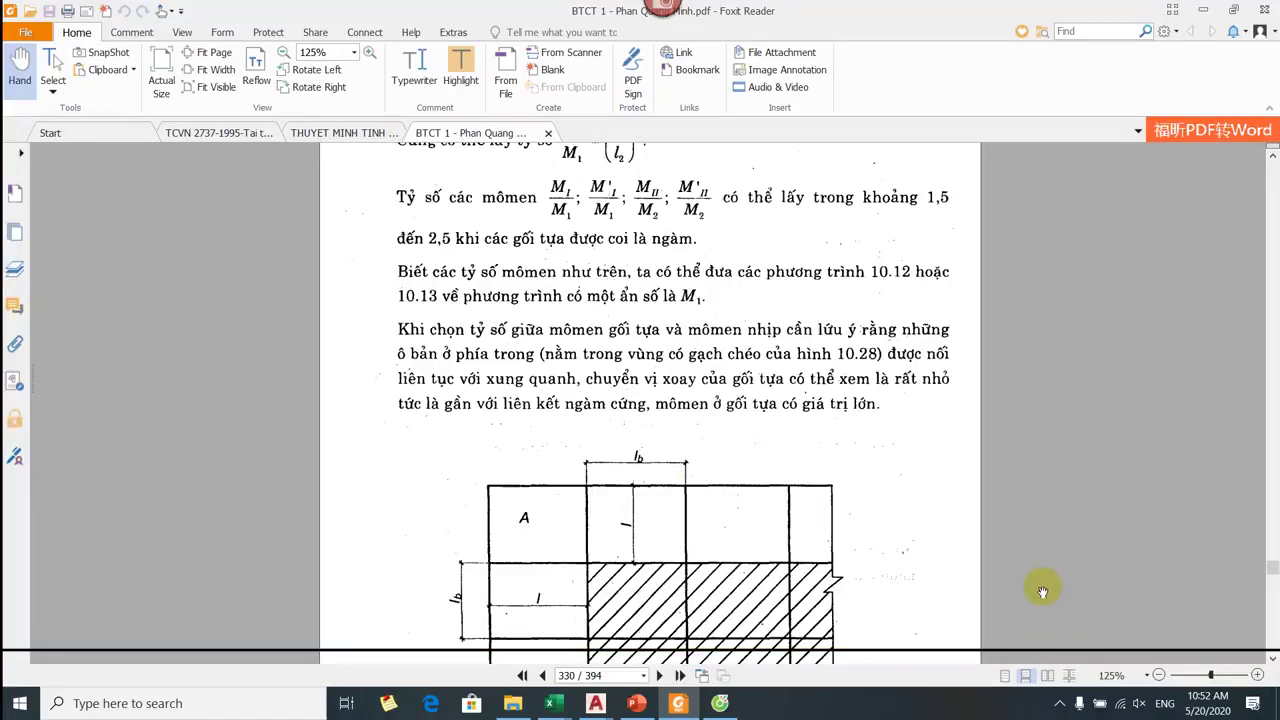
# Check the two-way slab schemes on PowerPoint slide 19, and examine slab S1's span dimensions on the AutoCAD framing plan.
pyautogui.click(636, 703)
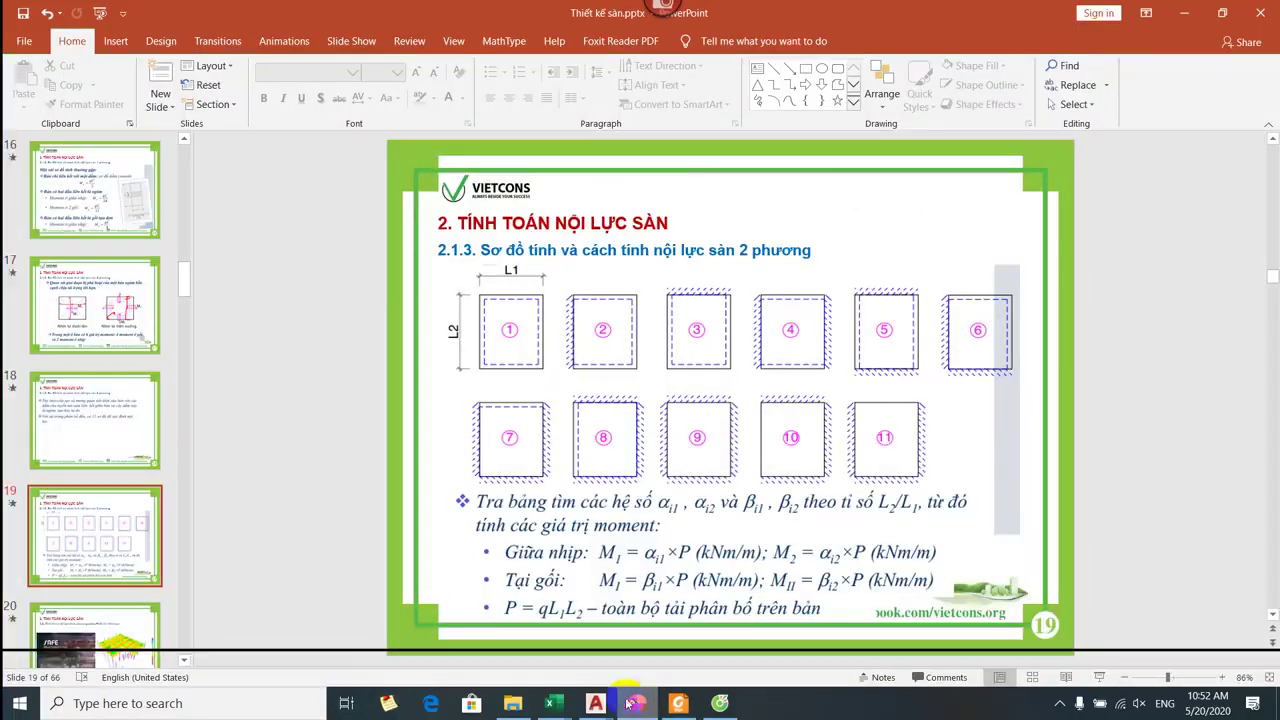
pyautogui.moveTo(540, 698)
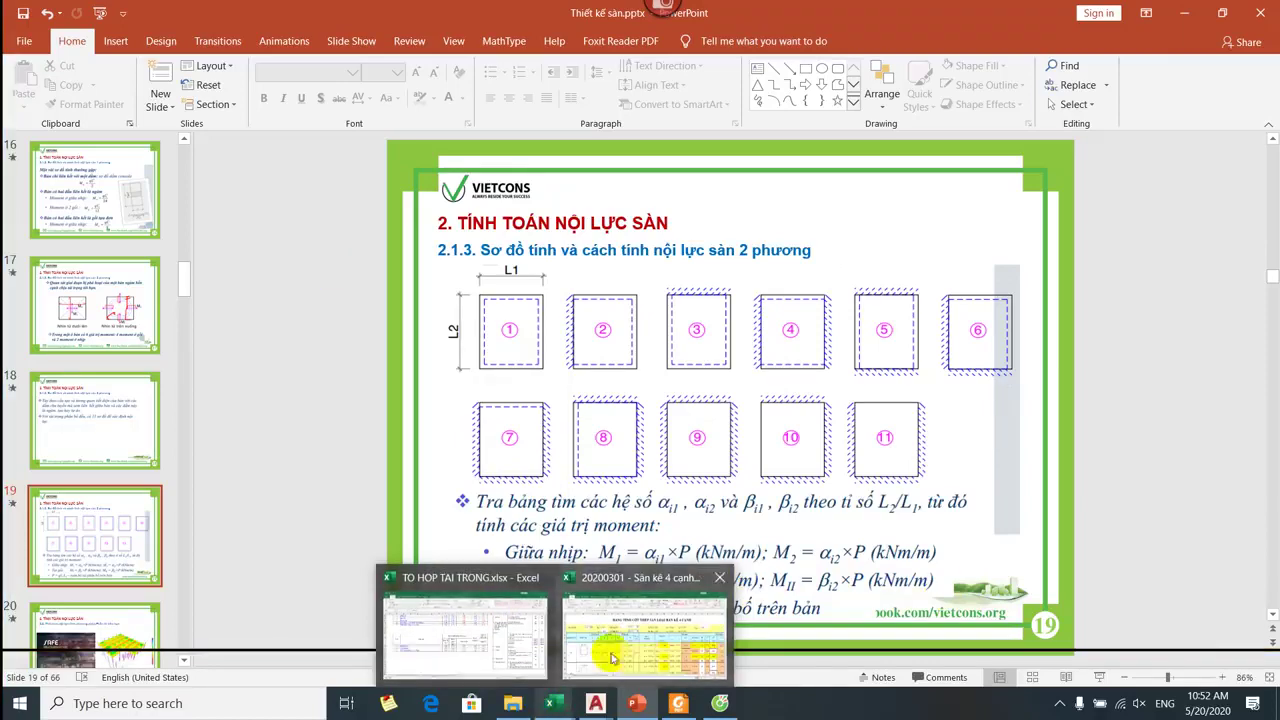
pyautogui.moveTo(597, 708)
pyautogui.click(410, 623)
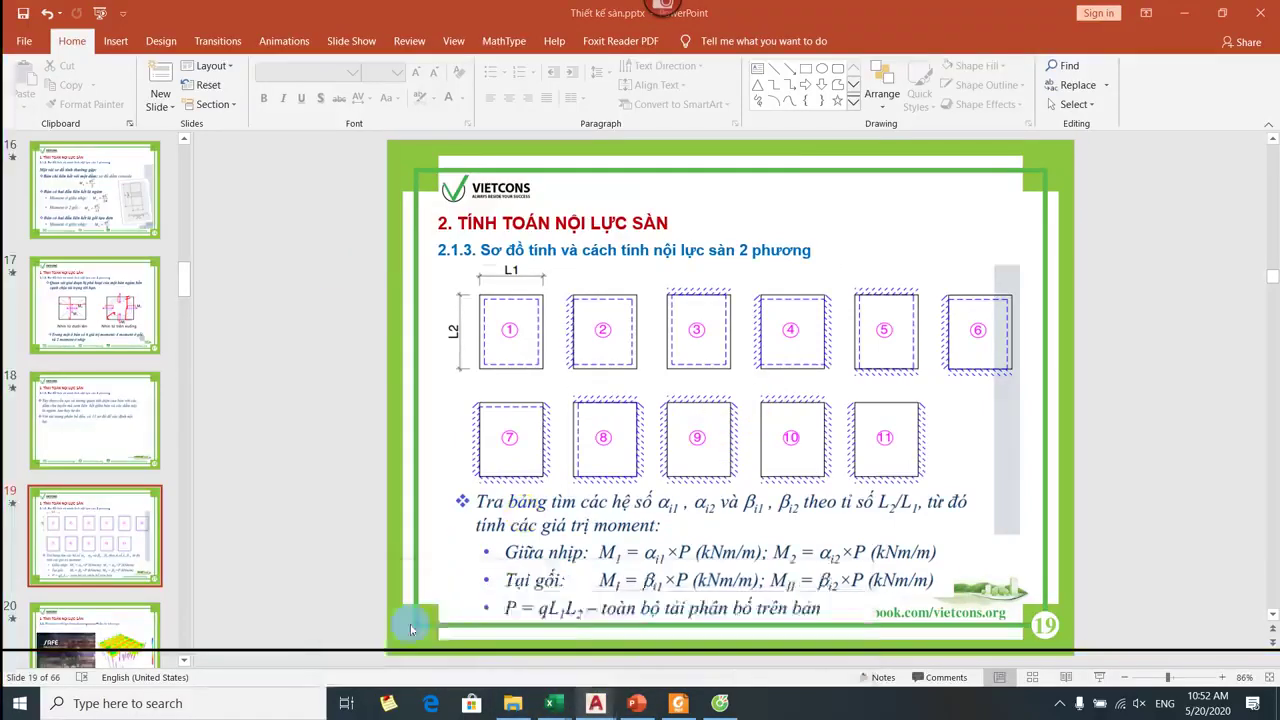
pyautogui.scroll(2, 560, 400)
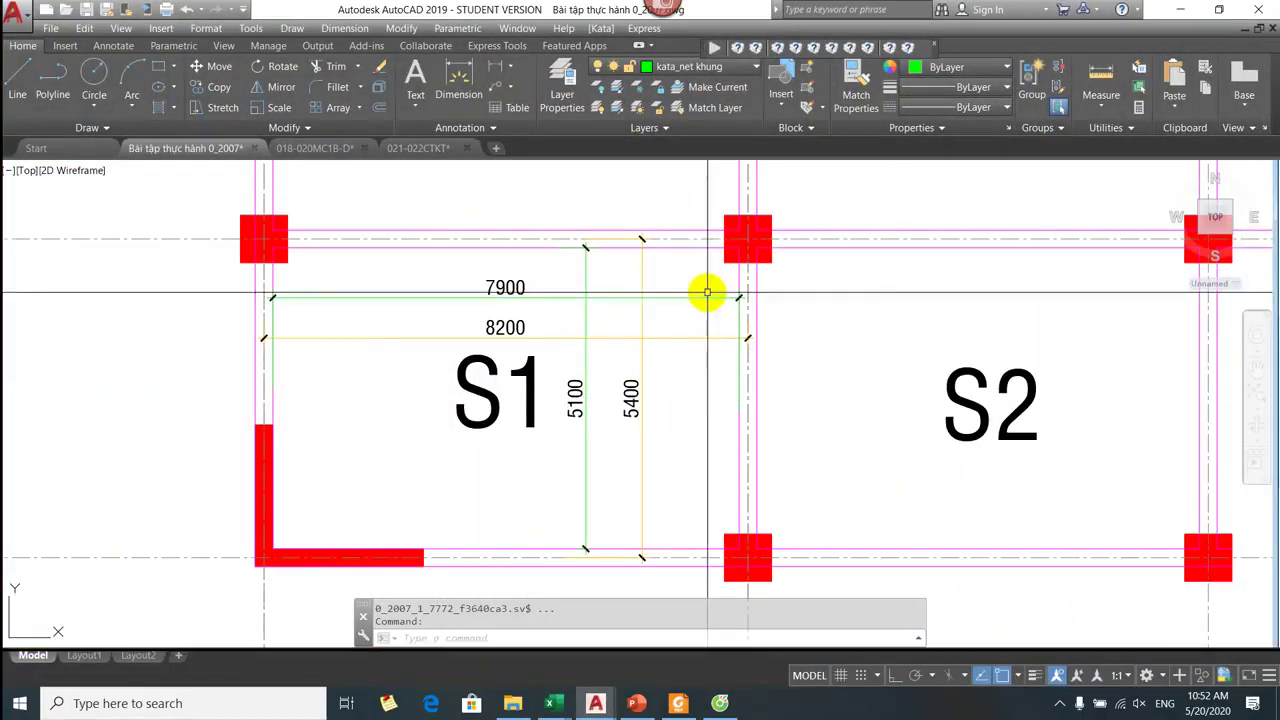
pyautogui.moveTo(657, 10)
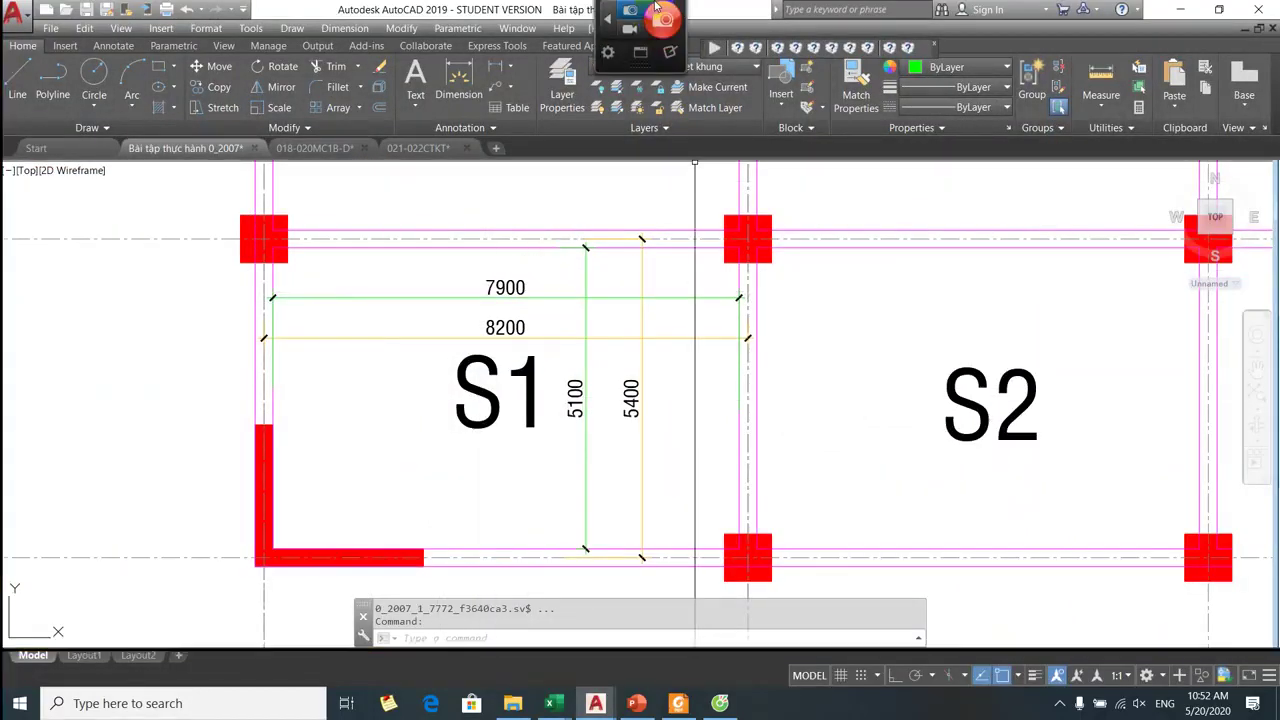
pyautogui.click(657, 10)
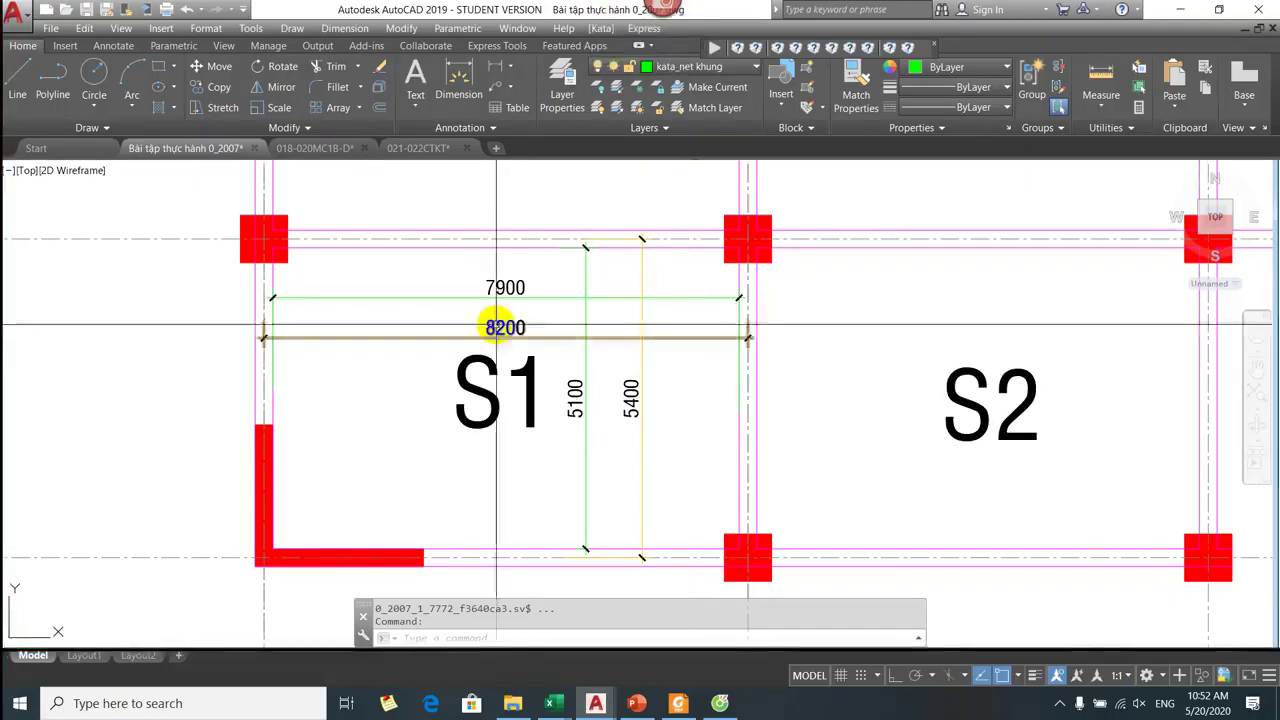
pyautogui.scroll(-3, 822, 521)
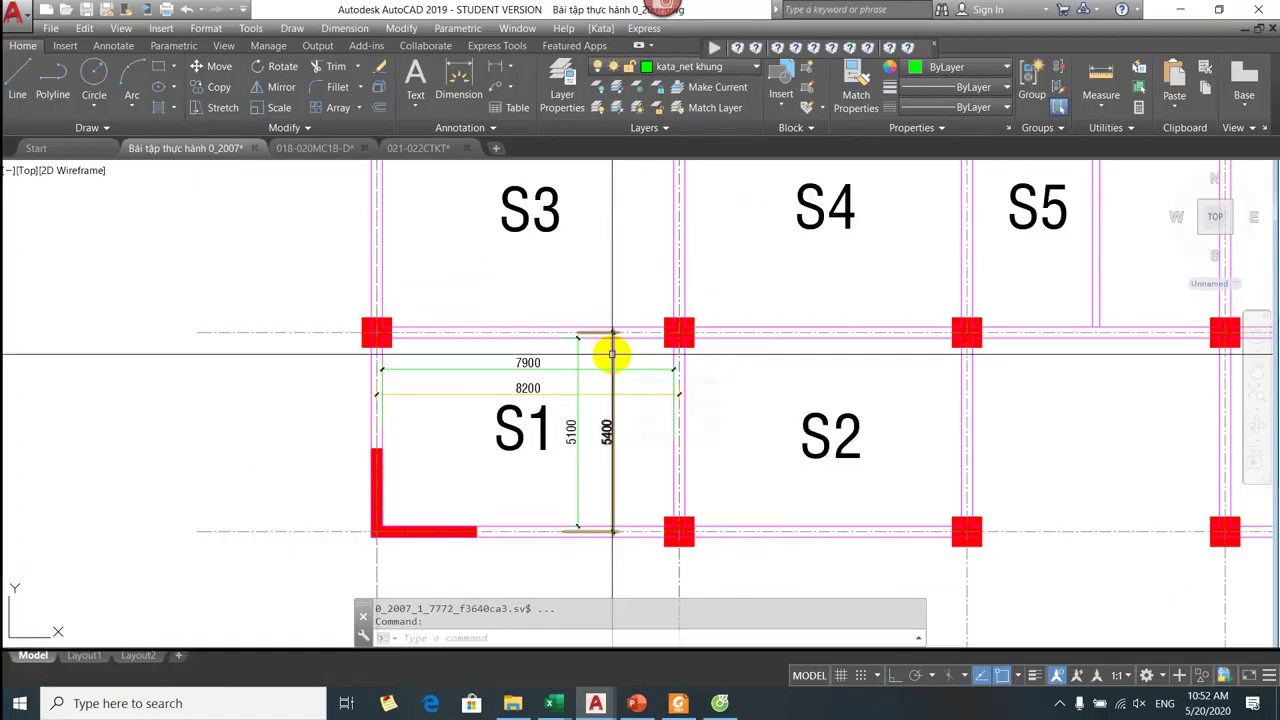
pyautogui.moveTo(612, 355)
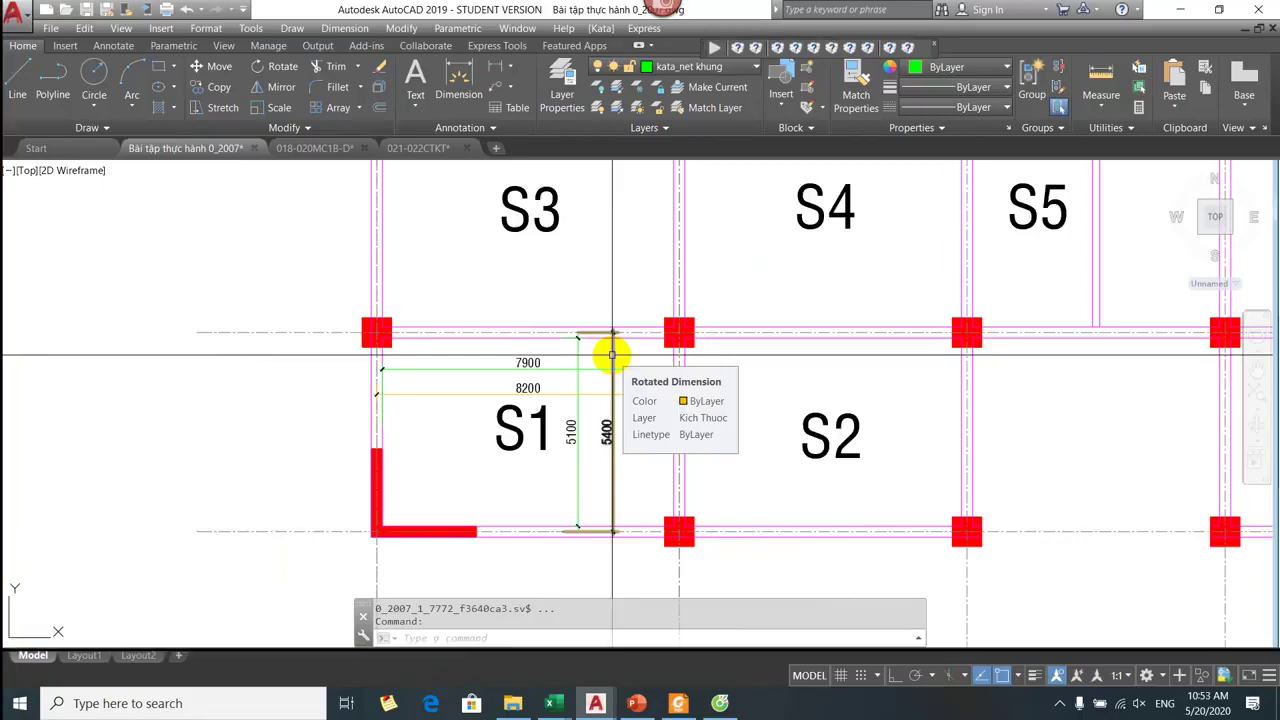
pyautogui.scroll(-4, 570, 352)
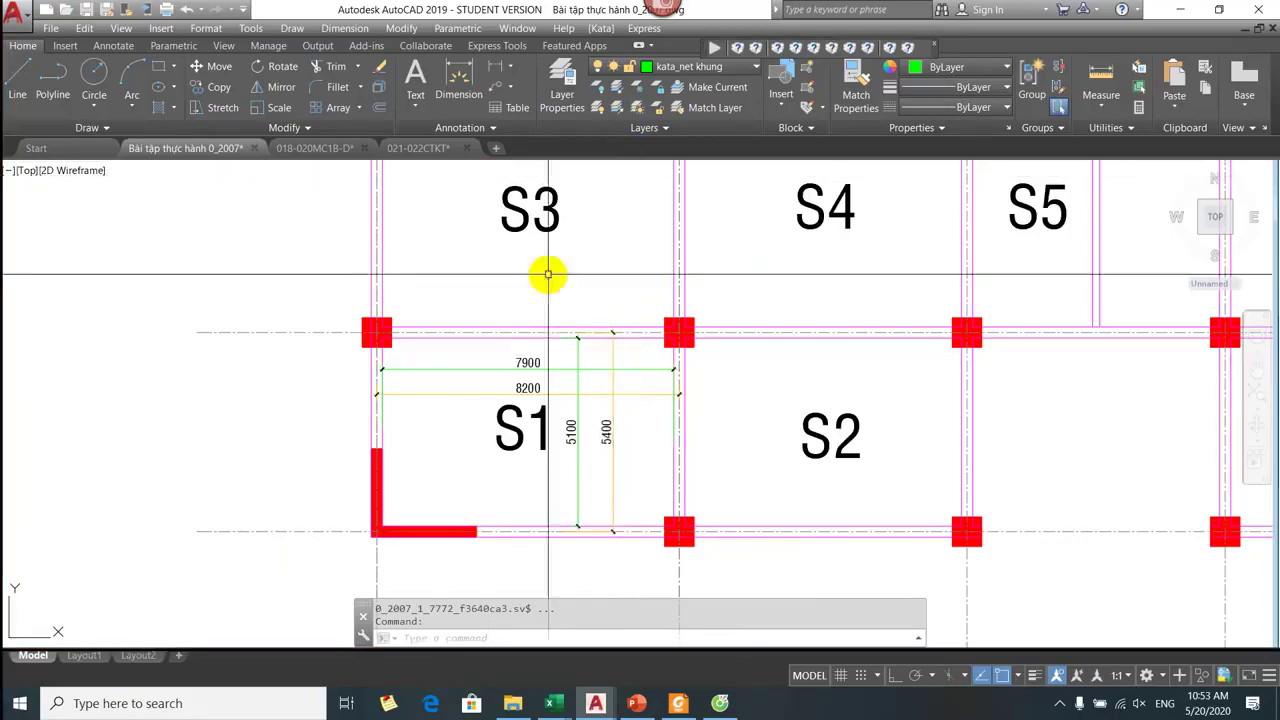
pyautogui.moveTo(579, 353)
pyautogui.mouseDown()
pyautogui.moveTo(640, 466)
pyautogui.moveTo(491, 506)
pyautogui.moveTo(460, 492)
pyautogui.mouseUp()
pyautogui.scroll(2, 460, 492)
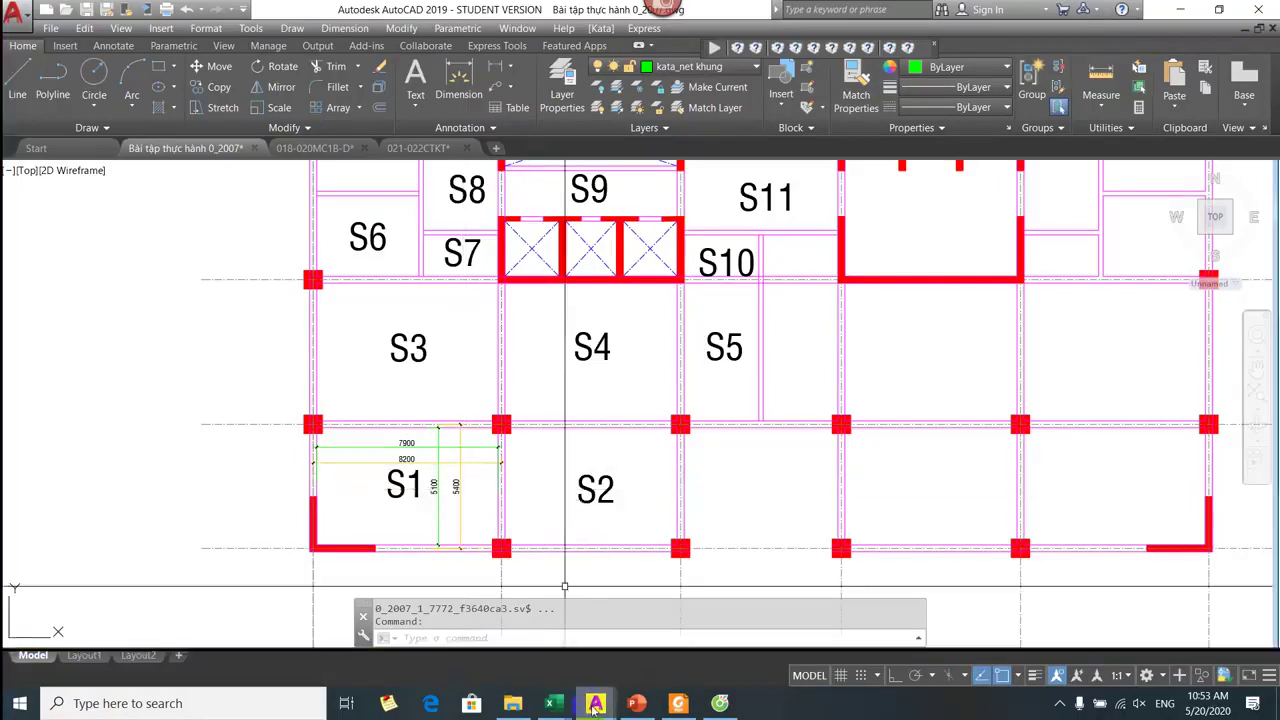
# Compare slab S1's edge supports on the AutoCAD framing plan with the eleven two-way slab schemes on PowerPoint slide 19.
pyautogui.click(630, 706)
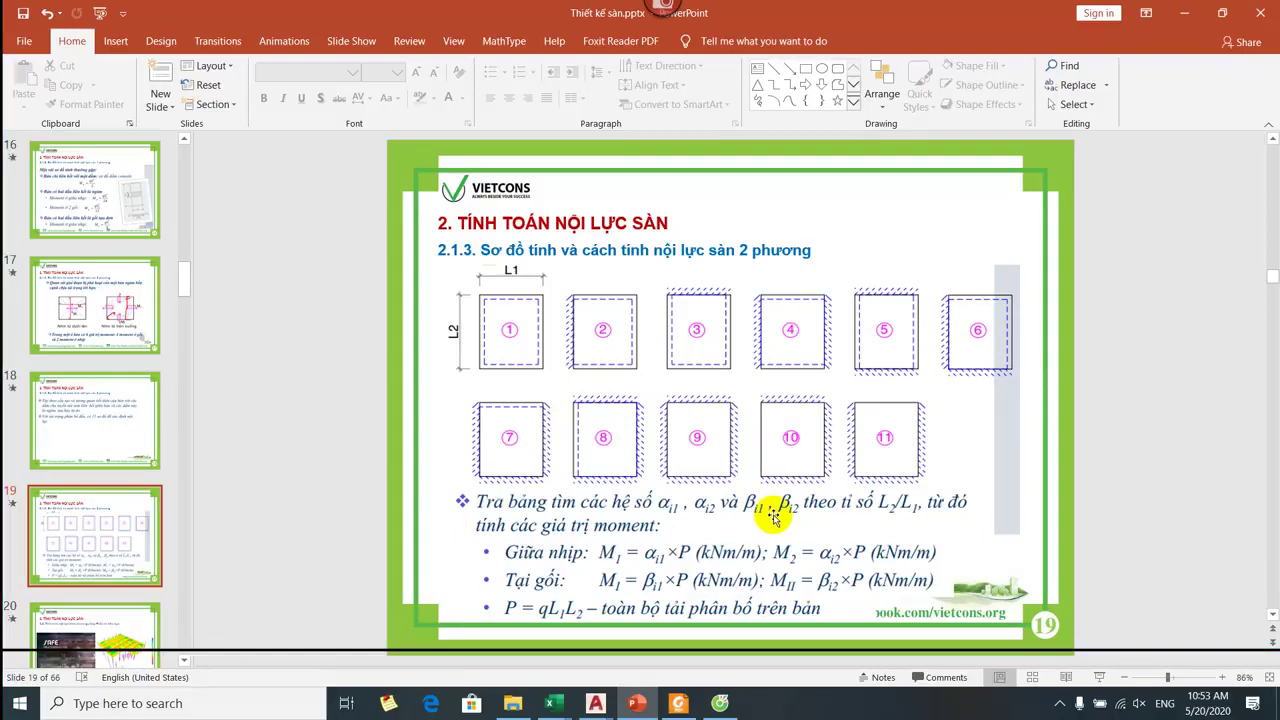
pyautogui.hotkey('alt', 'Tab')
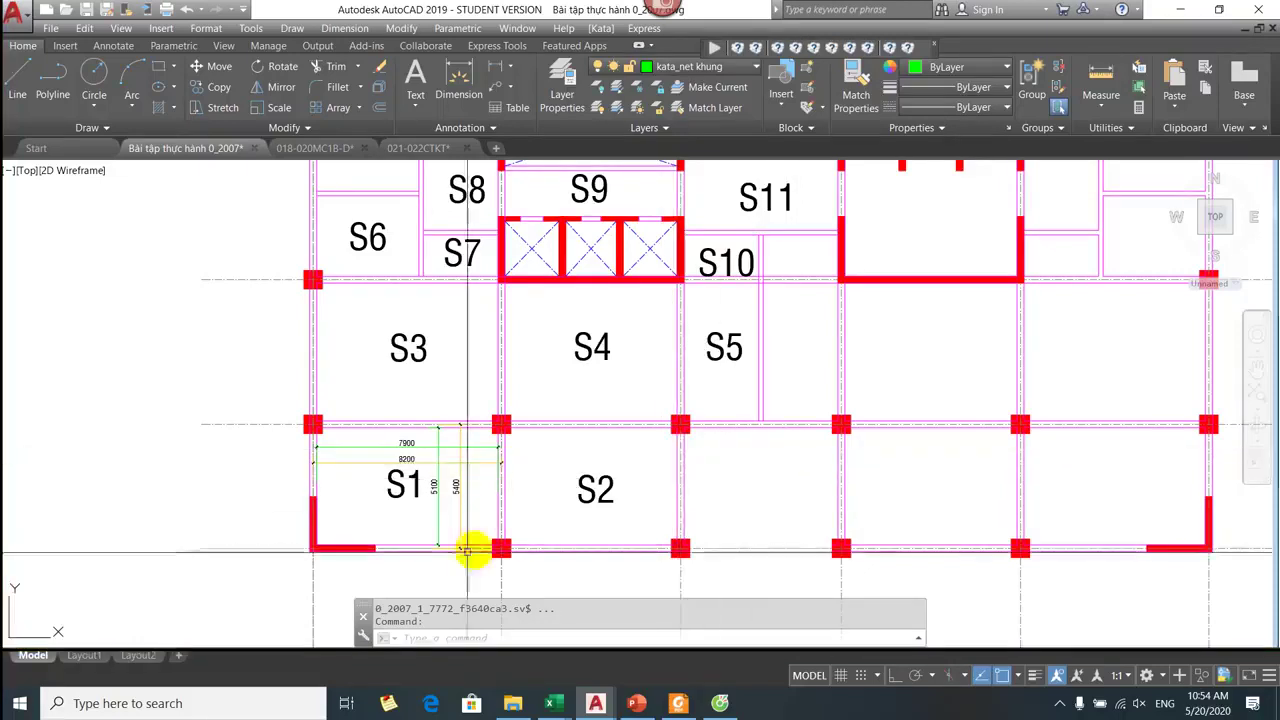
pyautogui.moveTo(439, 508); pyautogui.dragTo(489, 505)
pyautogui.scroll(3, 520, 455)
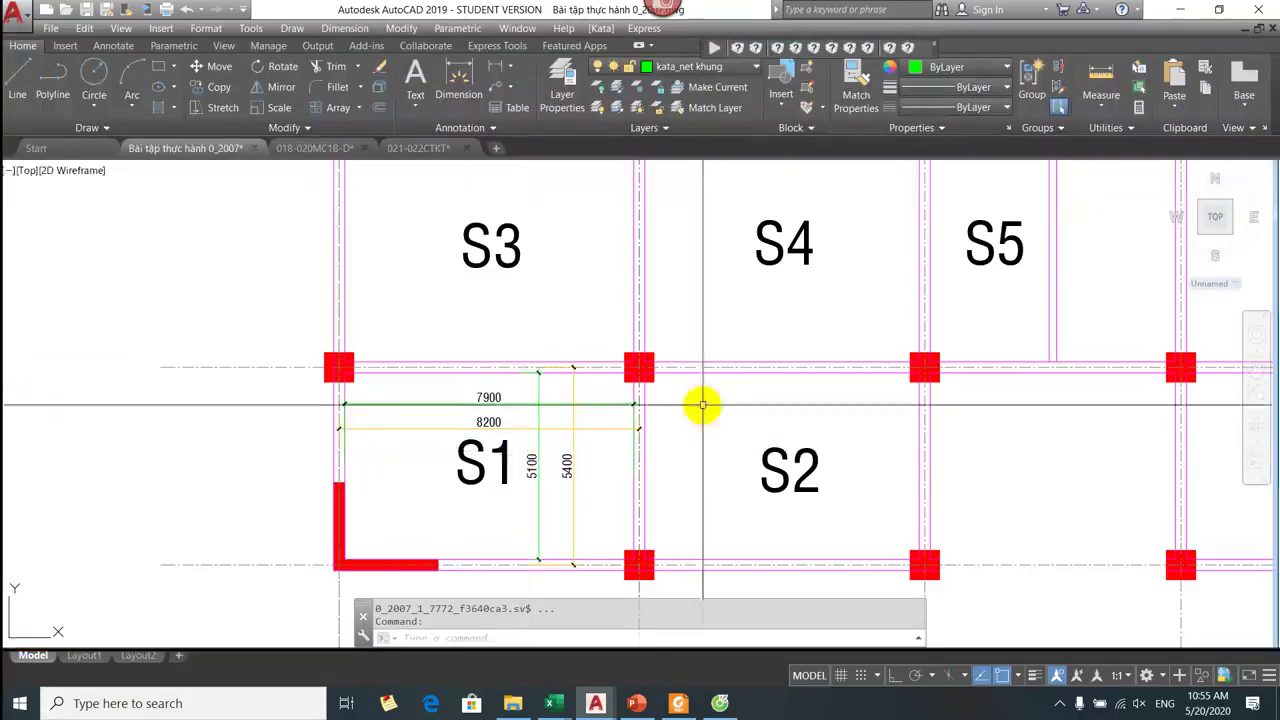
pyautogui.click(637, 703)
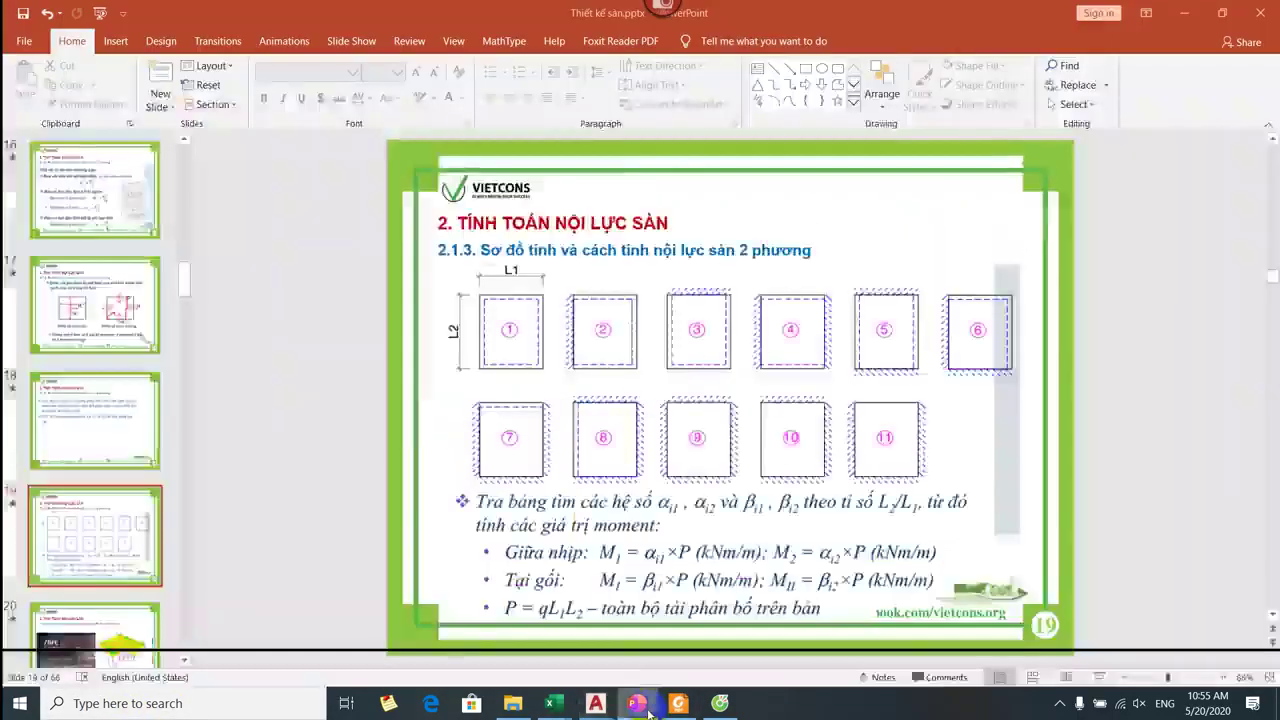
pyautogui.moveTo(684, 16); pyautogui.dragTo(933, 263)
pyautogui.doubleClick(933, 263)
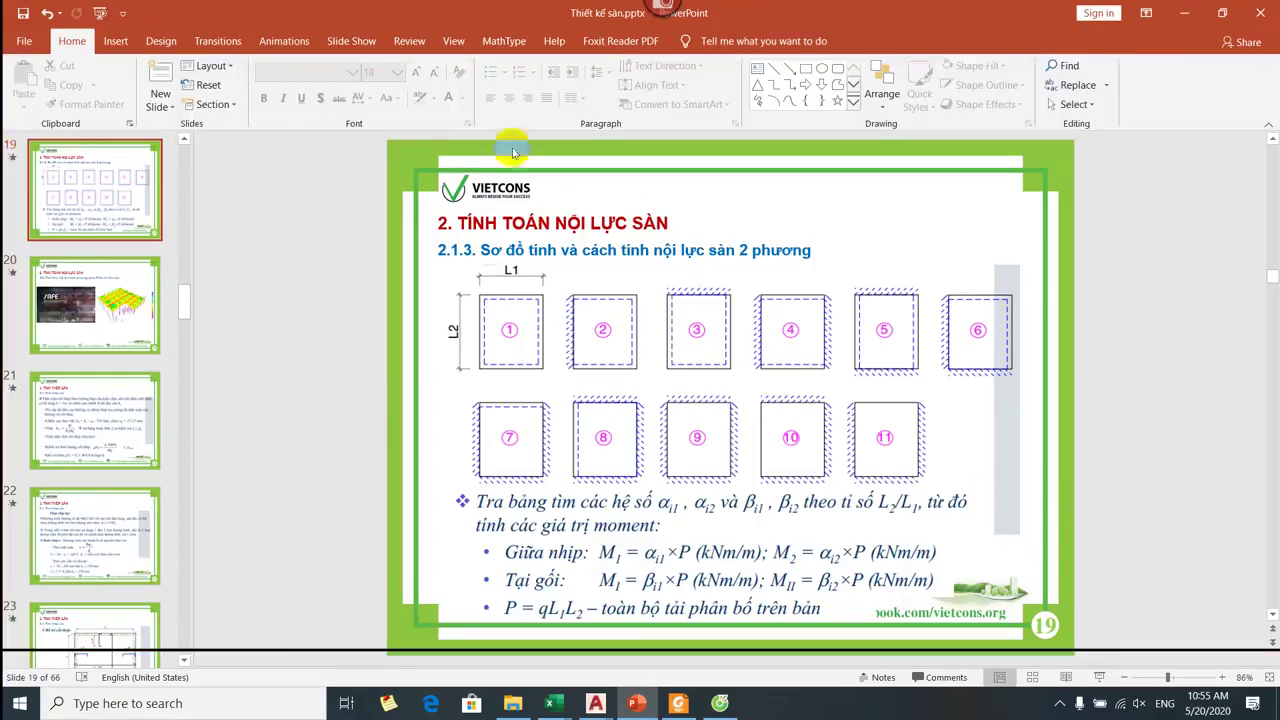
pyautogui.hotkey('alt', 'Tab')
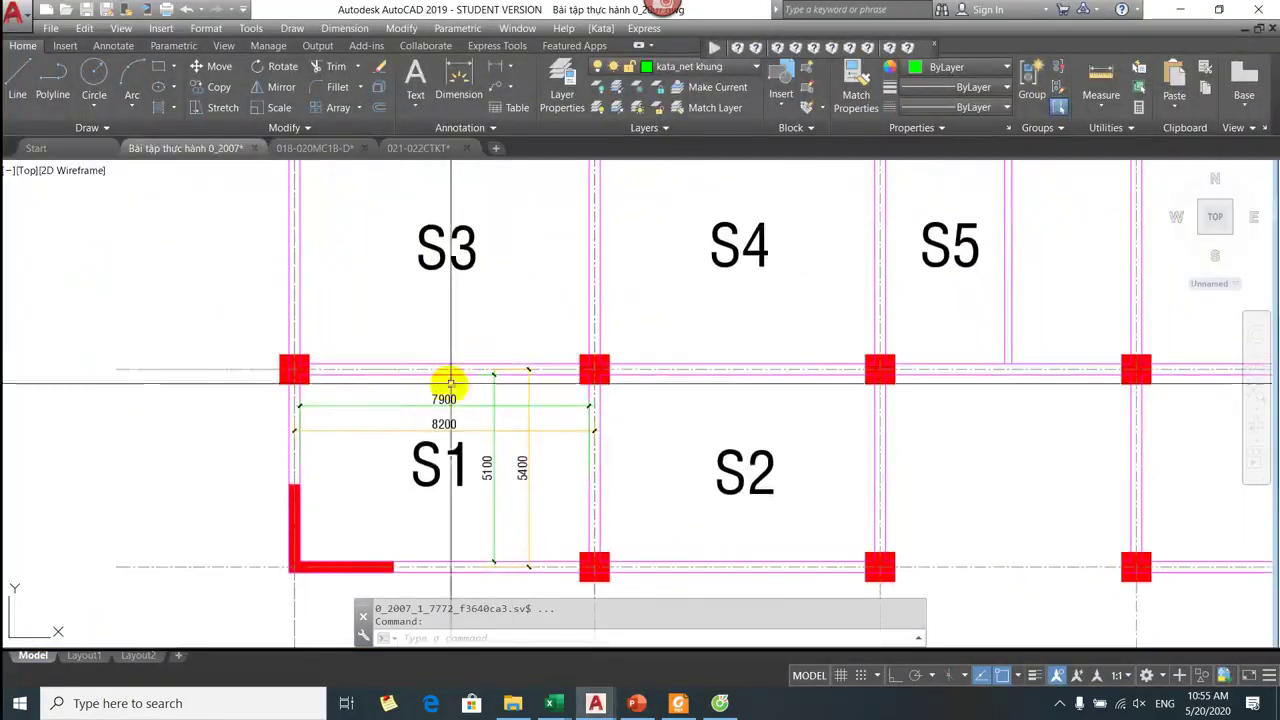
pyautogui.moveTo(509, 406); pyautogui.dragTo(500, 357)
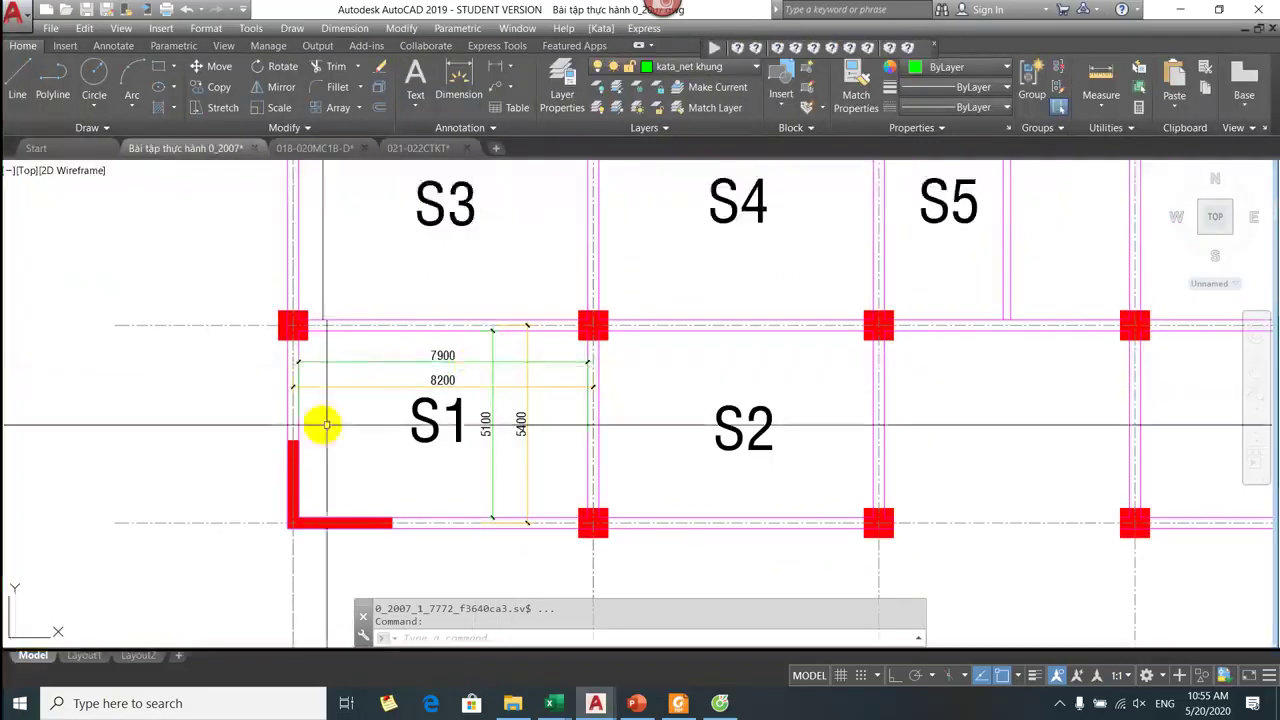
pyautogui.moveTo(411, 356); pyautogui.dragTo(449, 367)
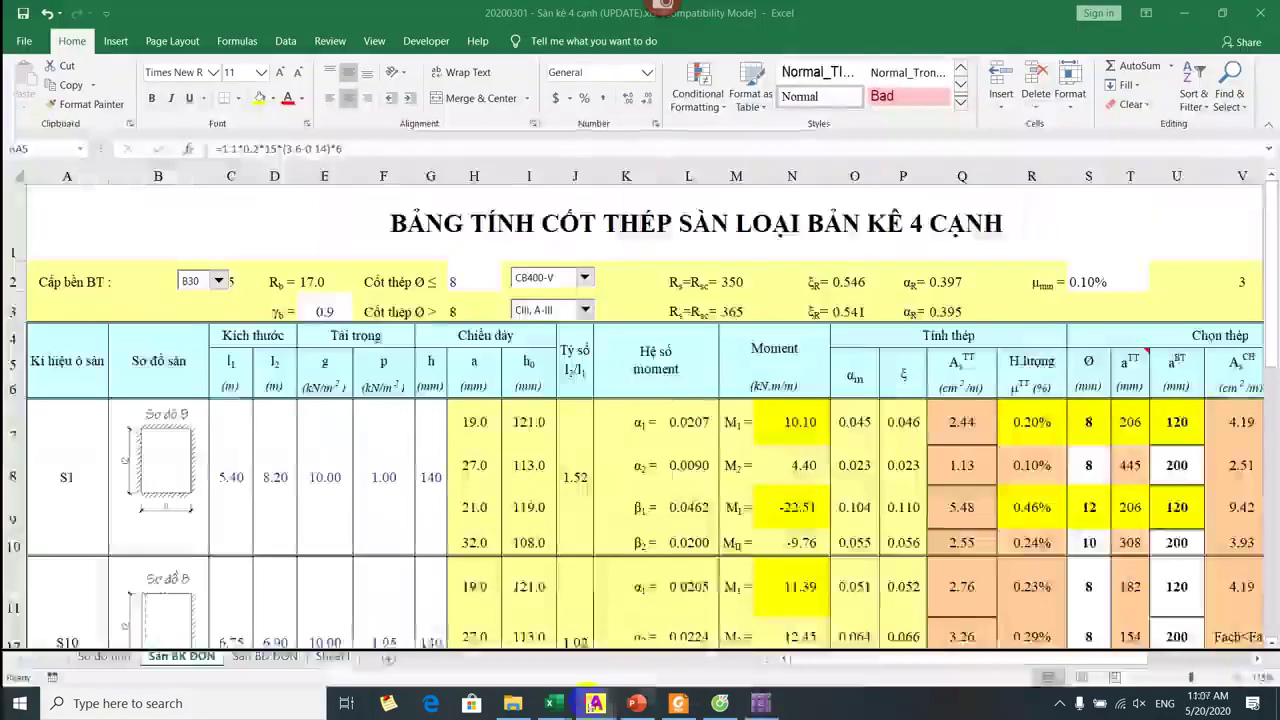
# Switch from the Excel slab sheet to AutoCAD and compare slab S1 on the framing plan with its bay on the architectural plan.
pyautogui.moveTo(595, 703)
pyautogui.click(429, 629)
pyautogui.scroll(-8, 571, 430)
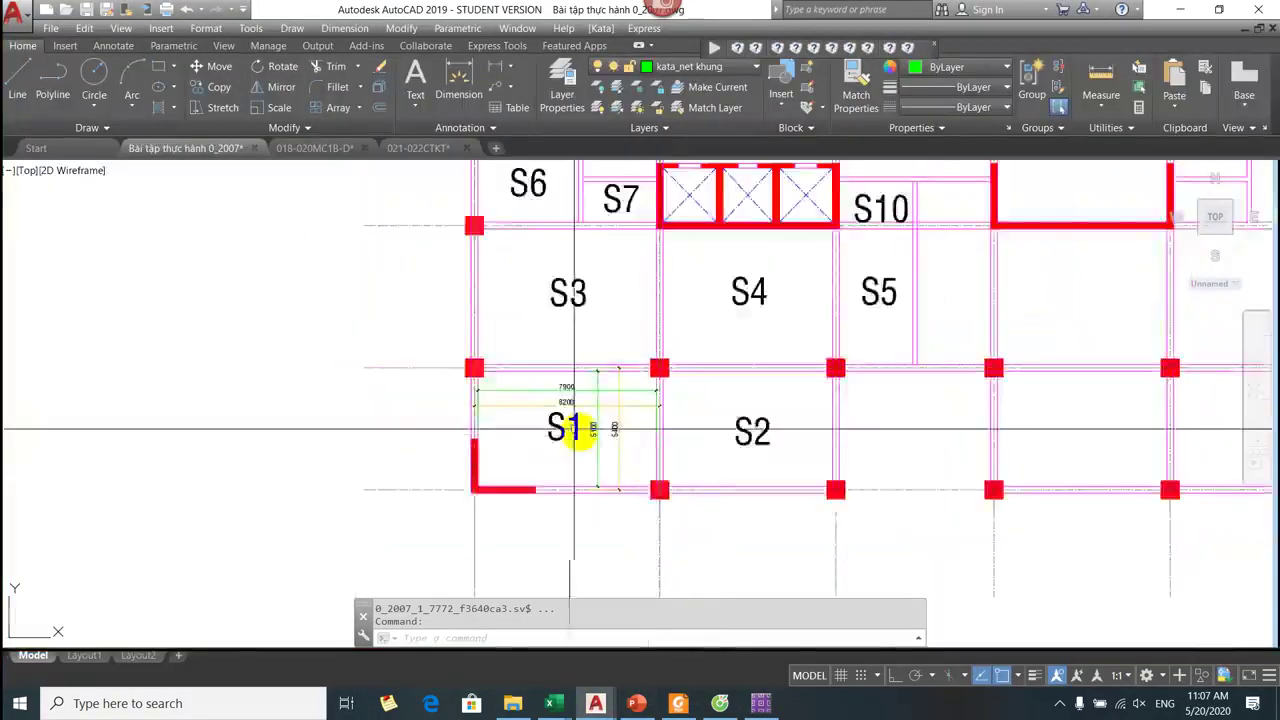
pyautogui.scroll(6, 545, 435)
pyautogui.moveTo(634, 423); pyautogui.dragTo(343, 414)
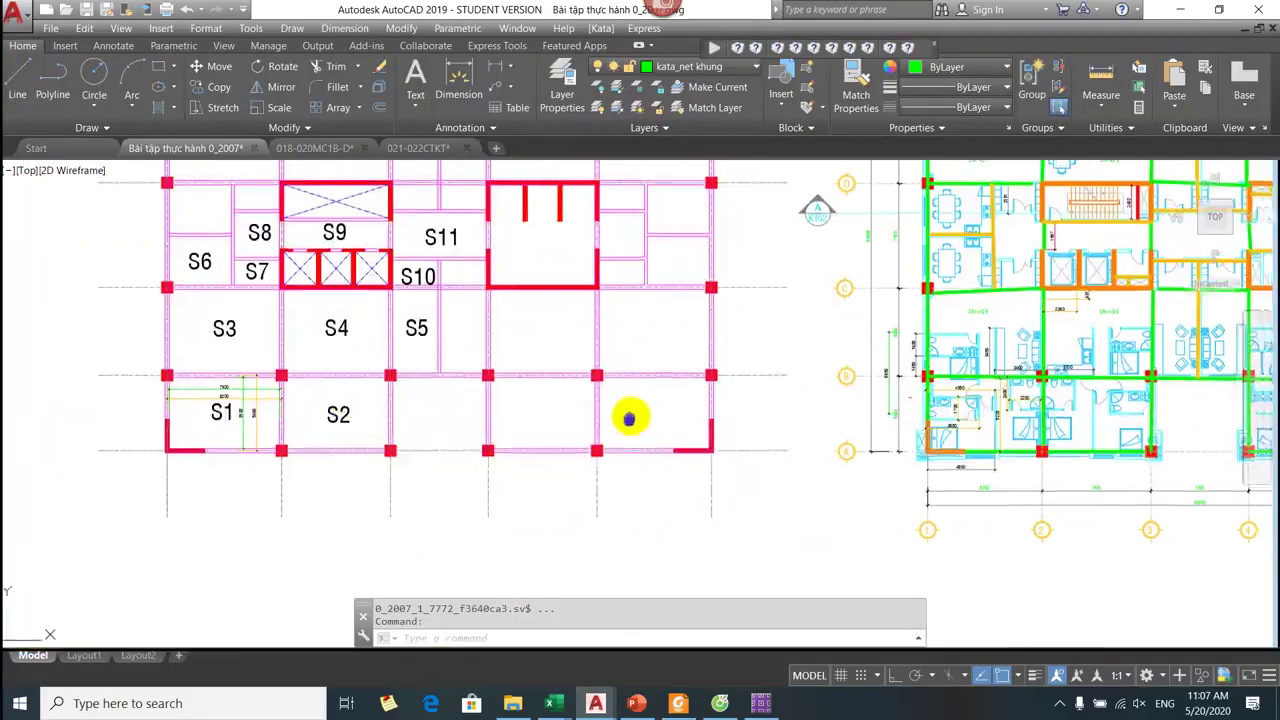
pyautogui.scroll(4, 995, 420)
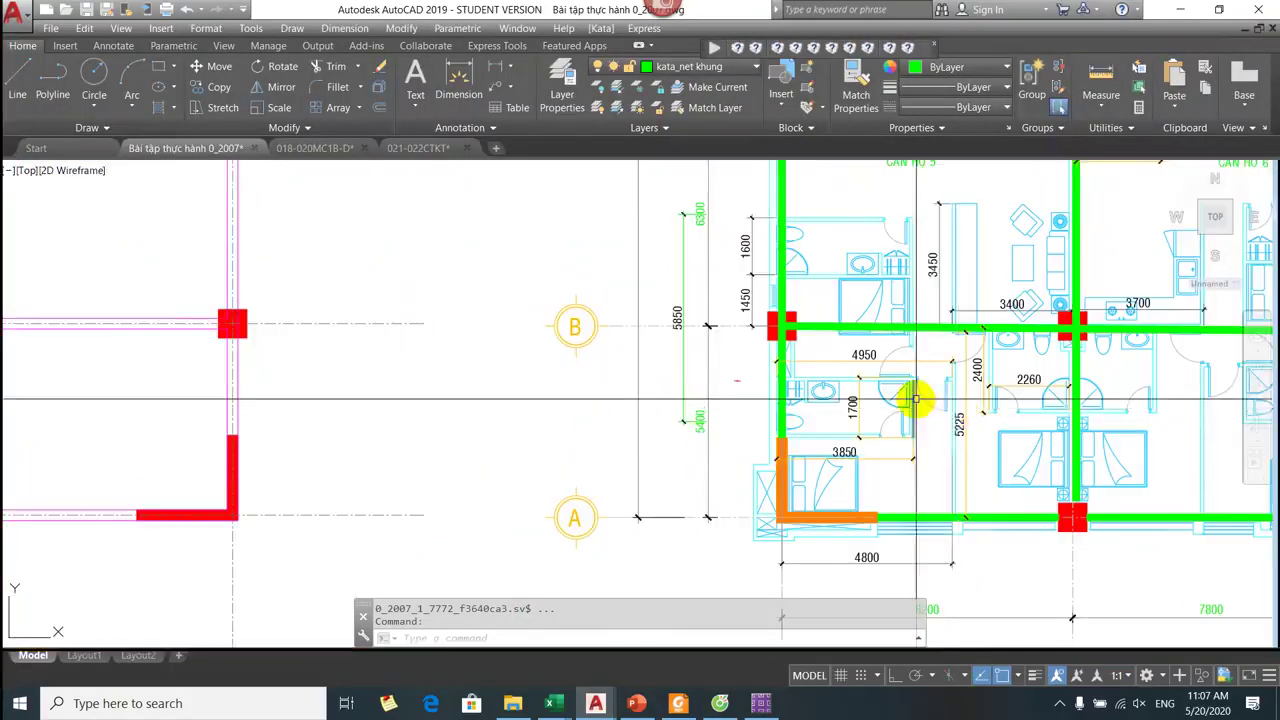
pyautogui.scroll(-2, 910, 400)
pyautogui.scroll(-5, 905, 400)
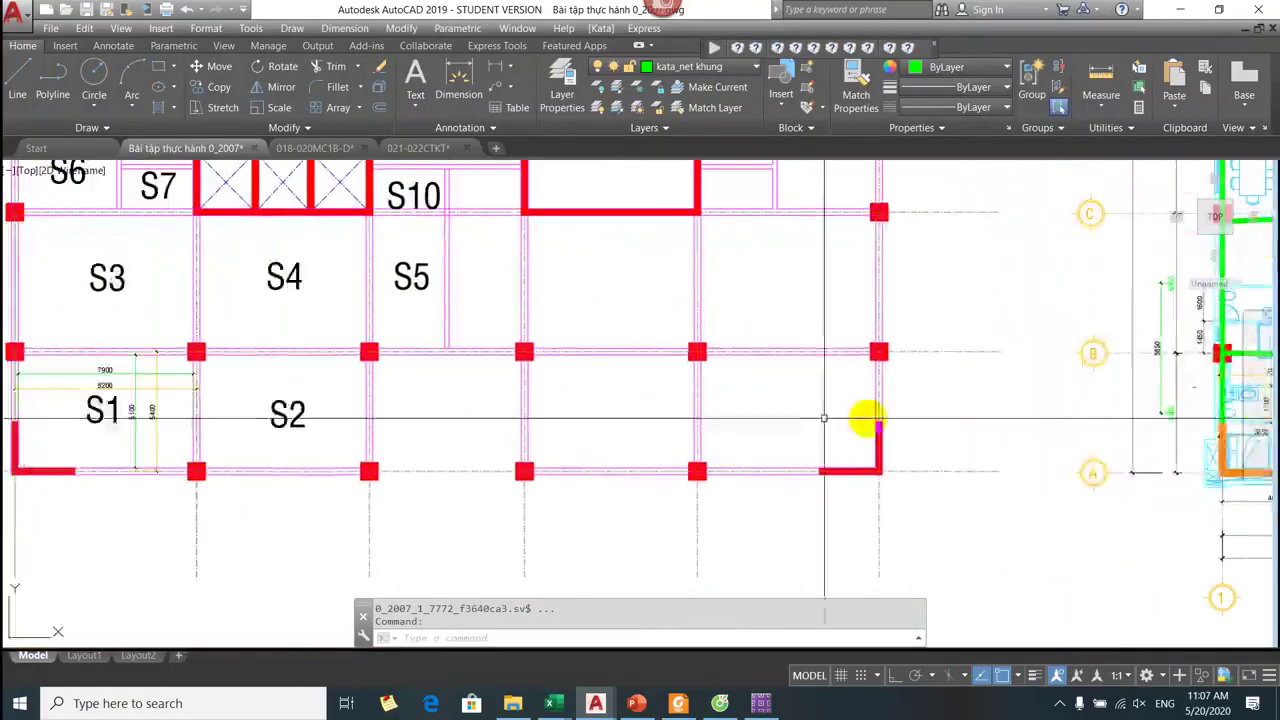
pyautogui.scroll(-2, 831, 409)
pyautogui.scroll(6, 857, 409)
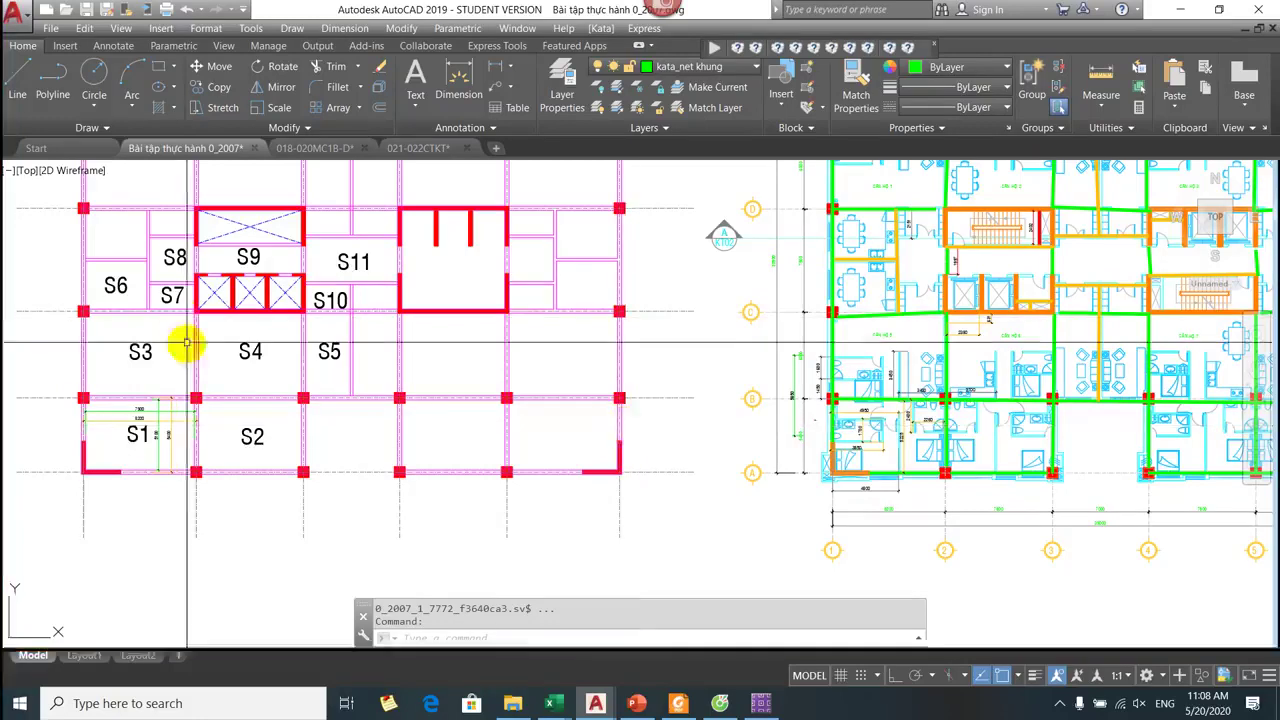
# Switch to TO HOP TAI TRONG.xlsx and examine the SÀN PHÒNG, CĂN HỘ table and its standard dead load total on the floor dead-load sheet.
pyautogui.moveTo(553, 703)
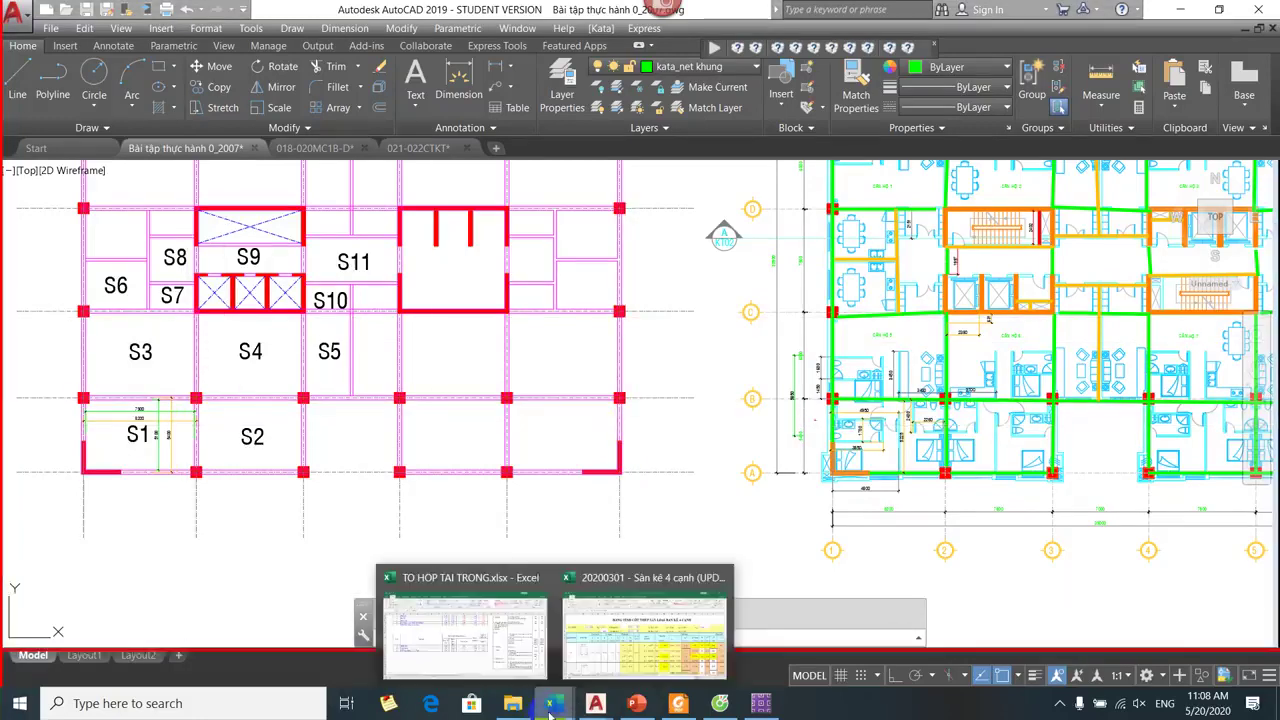
pyautogui.click(490, 640)
pyautogui.click(190, 656)
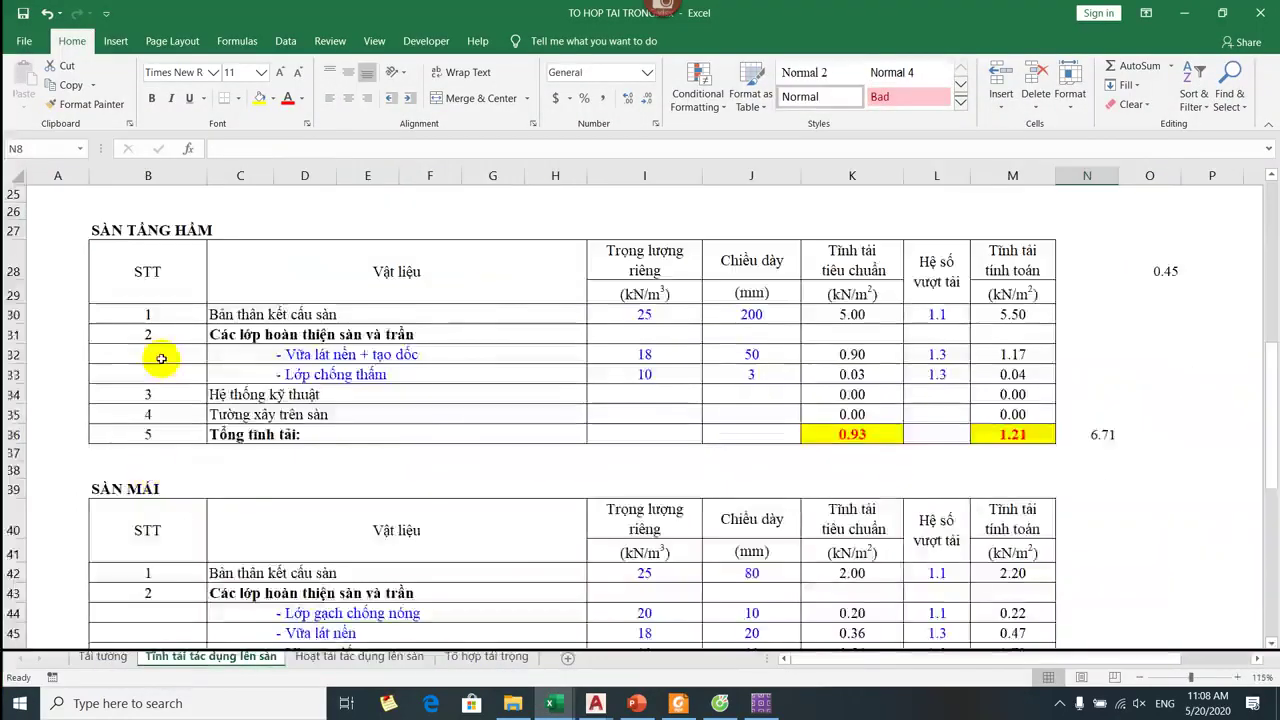
pyautogui.scroll(2, 598, 364)
pyautogui.scroll(7, 598, 364)
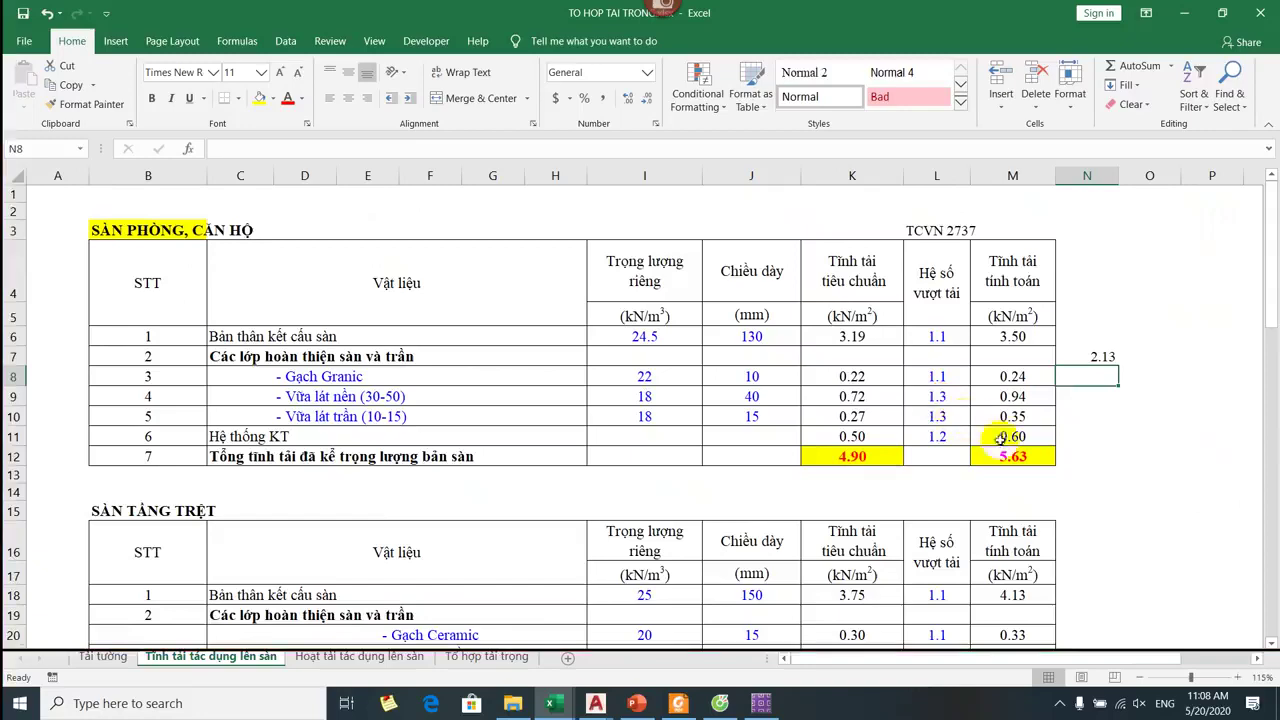
pyautogui.moveTo(858, 281); pyautogui.dragTo(846, 445)
pyautogui.click(838, 458)
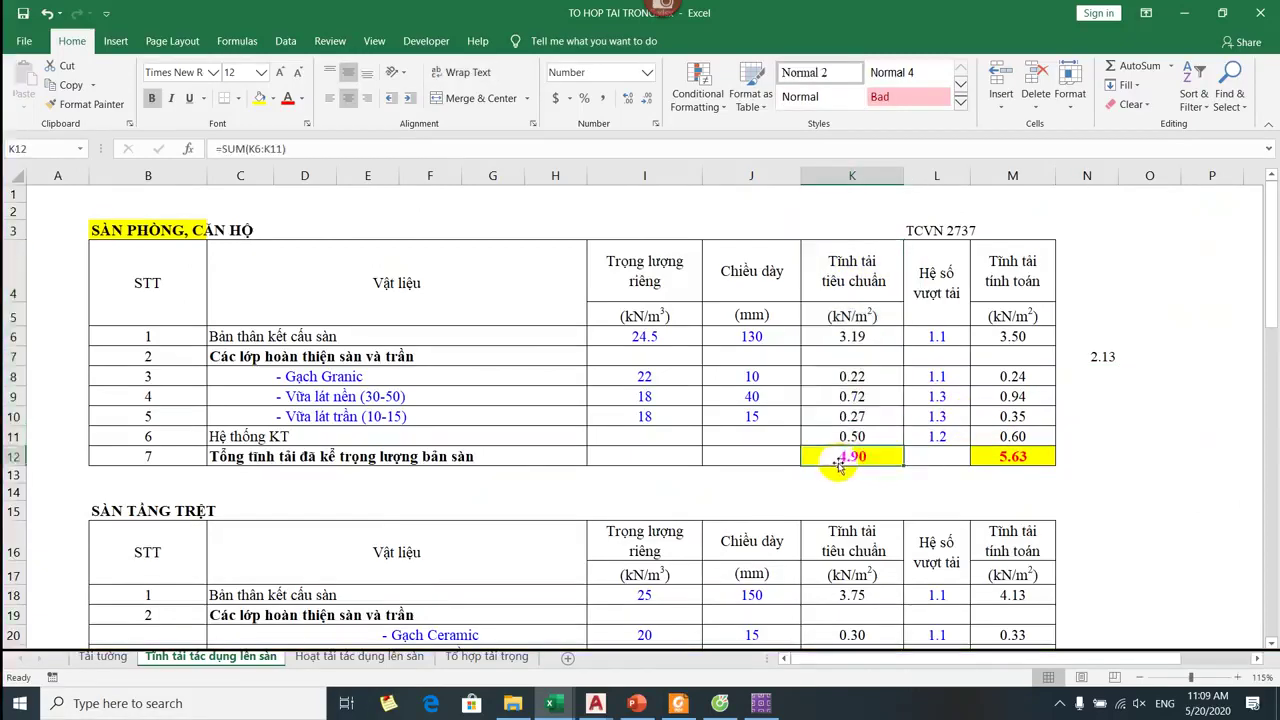
# Find the SÀN VỆ SINH table on the same sheet and inspect its standard dead load total.
pyautogui.moveTo(1272, 246); pyautogui.dragTo(1275, 545)
pyautogui.scroll(-3, 1089, 509)
pyautogui.click(852, 454)
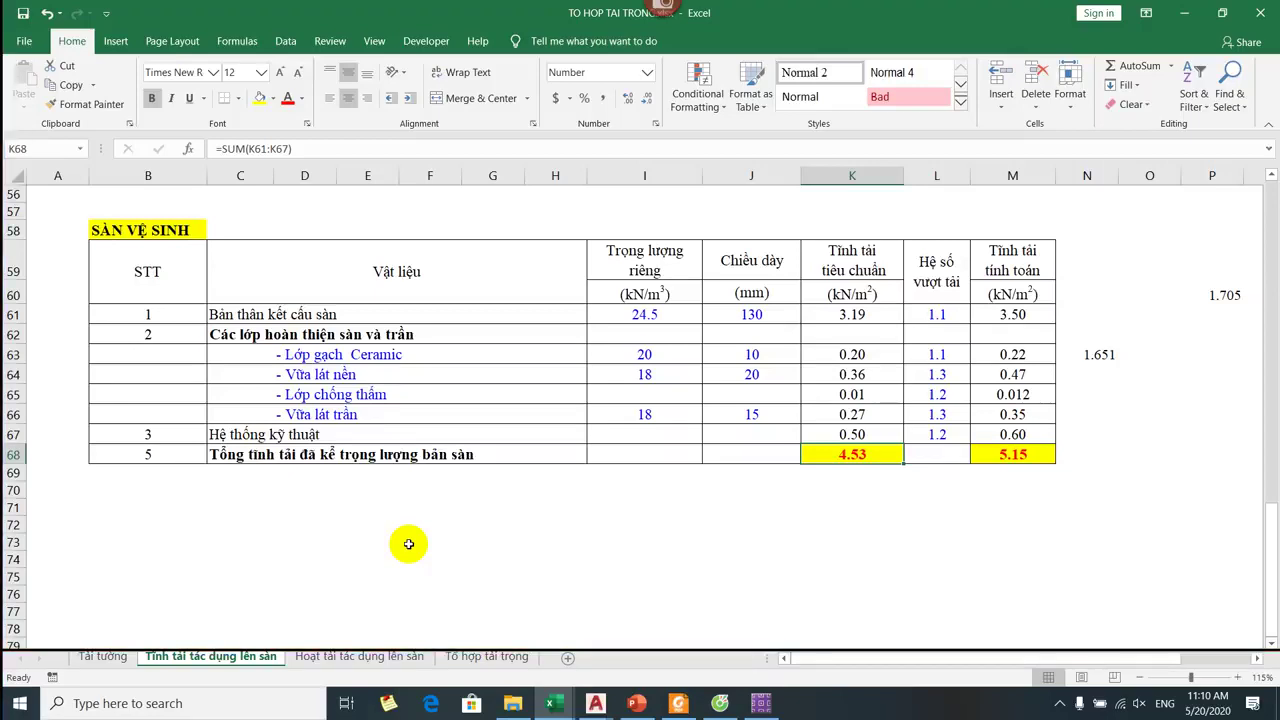
# Switch to Bài tập thực hành 0_2007.dwg in AutoCAD and examine the bathroom and room dimensions between axes A and B on the architectural plan.
pyautogui.click(595, 703)
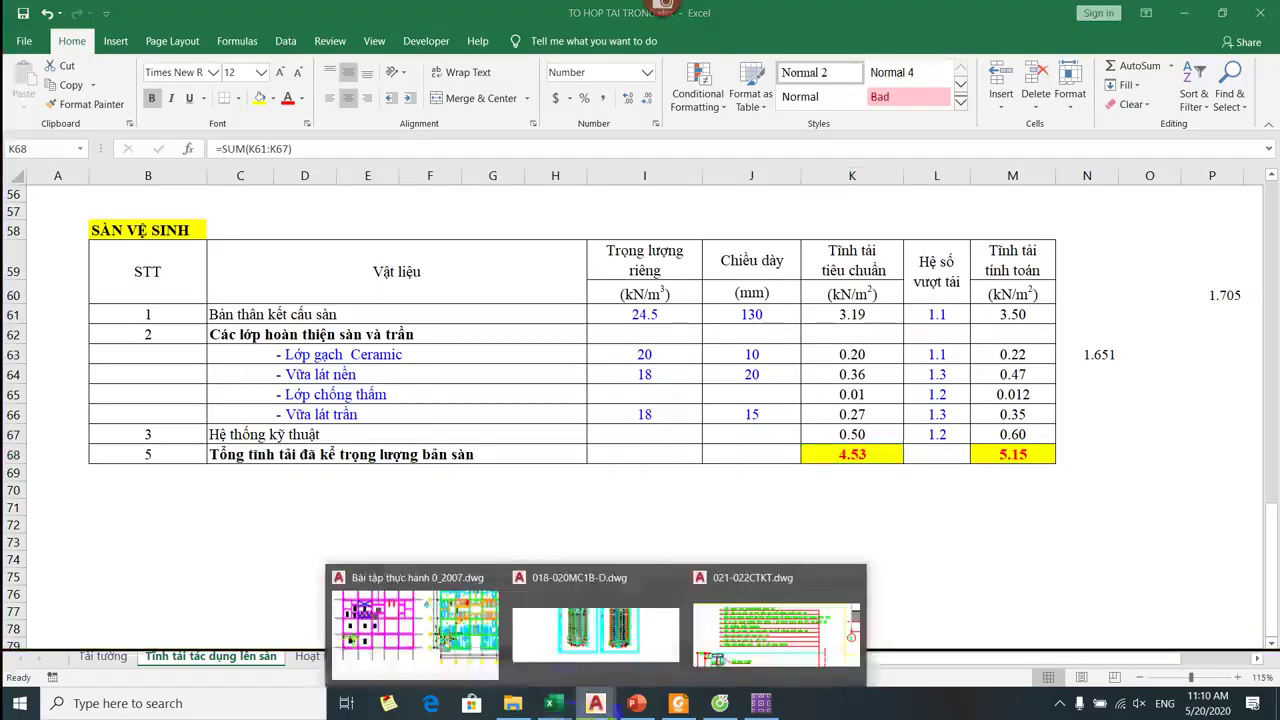
pyautogui.click(471, 634)
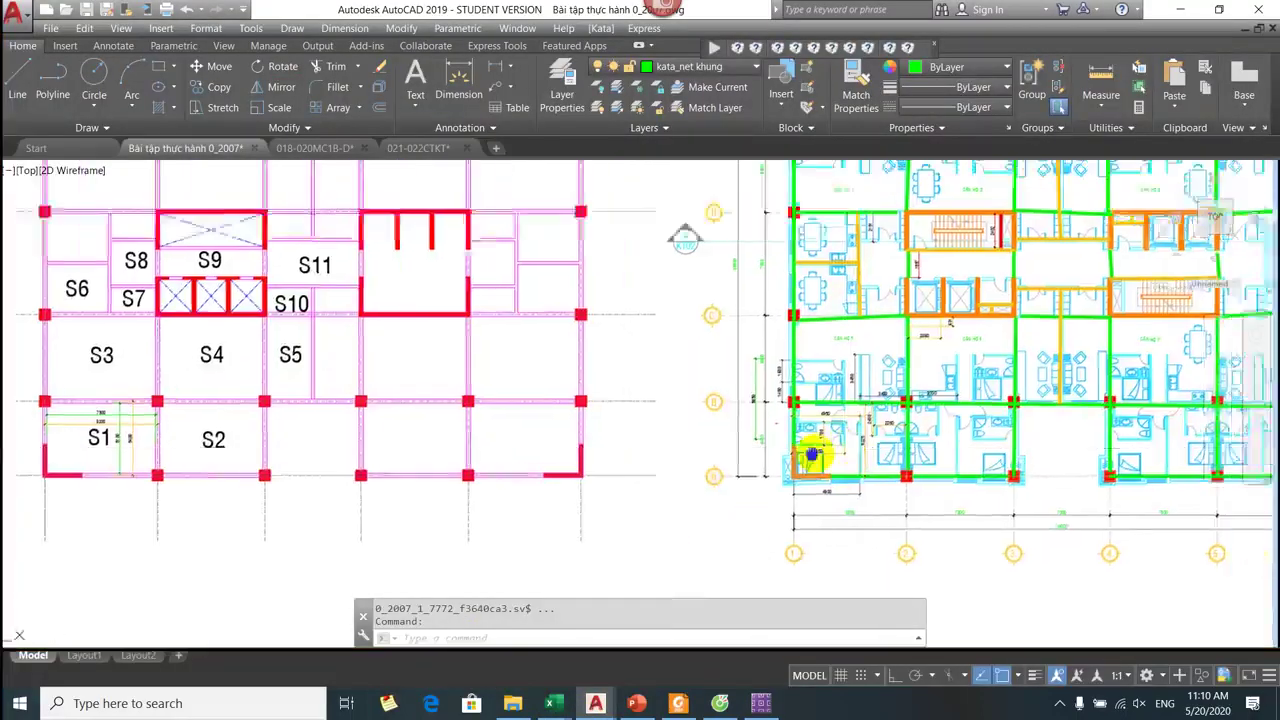
pyautogui.scroll(5, 632, 474)
pyautogui.scroll(-4, 632, 474)
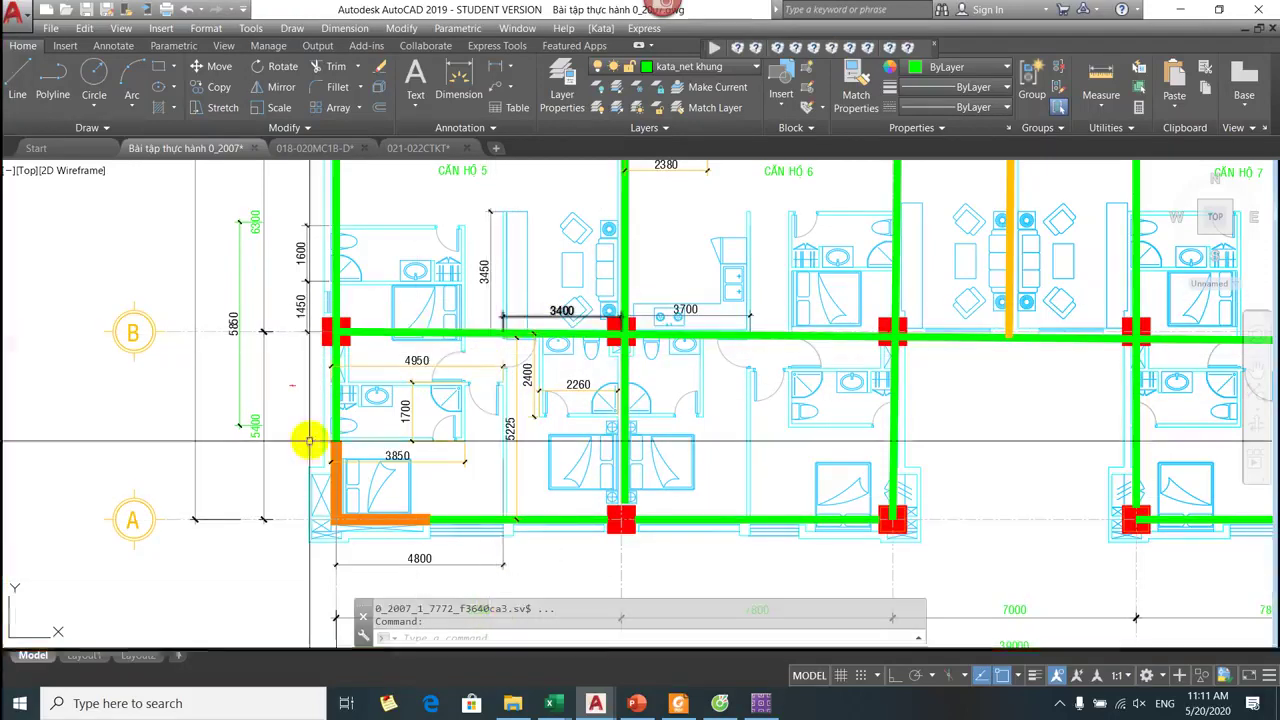
pyautogui.moveTo(519, 382); pyautogui.dragTo(514, 423)
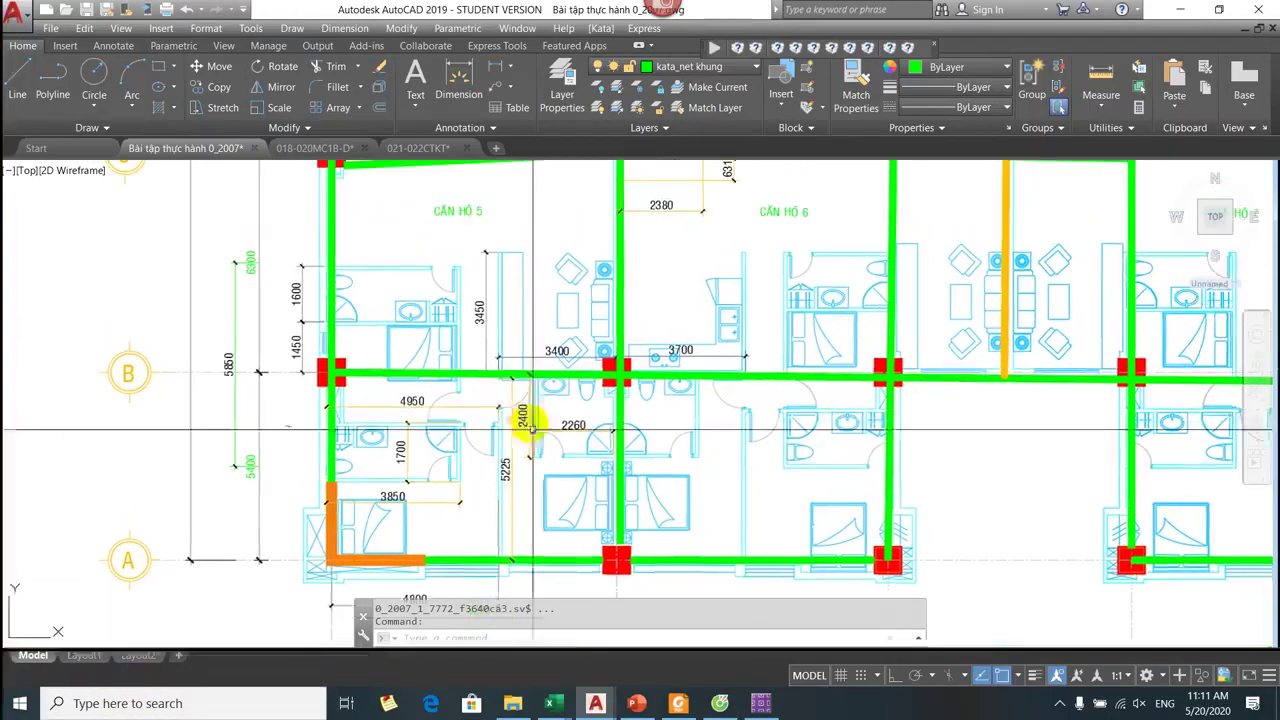
# Return to TO HOP TAI TRONG.xlsx in Excel and review the layers and total dead load of the SÀN VỆ SINH table.
pyautogui.moveTo(551, 703)
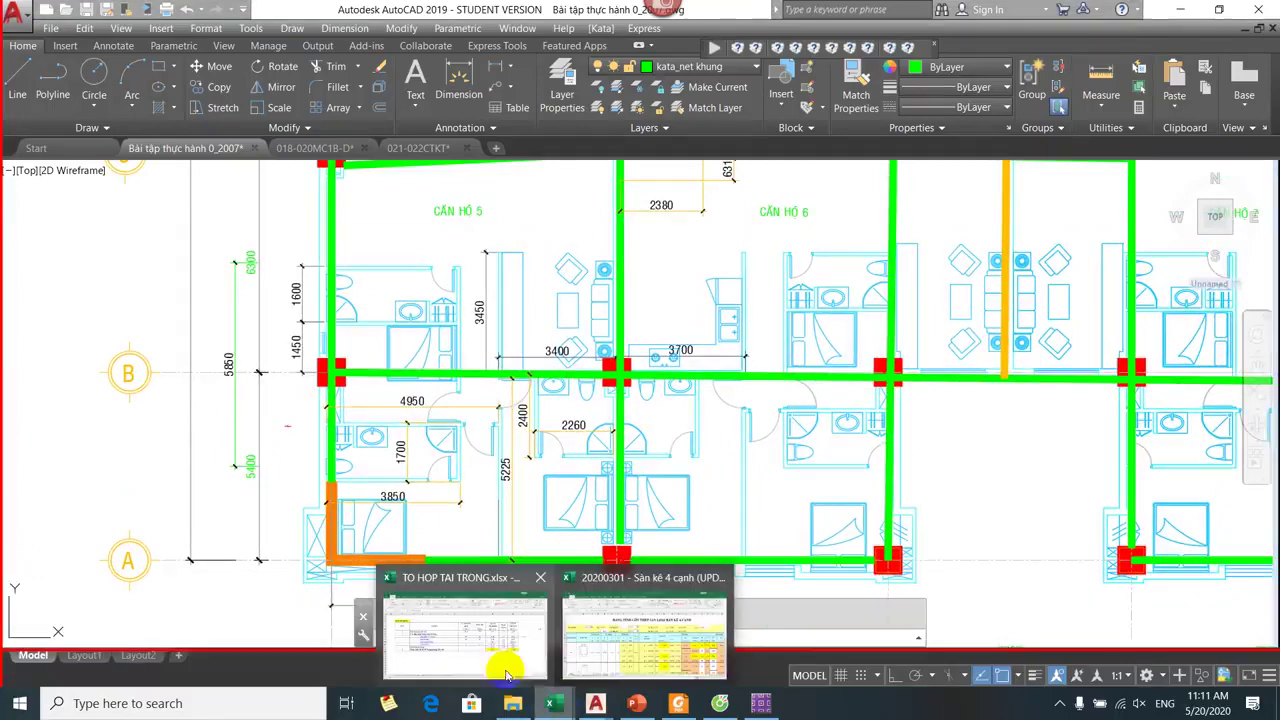
pyautogui.click(458, 646)
pyautogui.scroll(4, 640, 500)
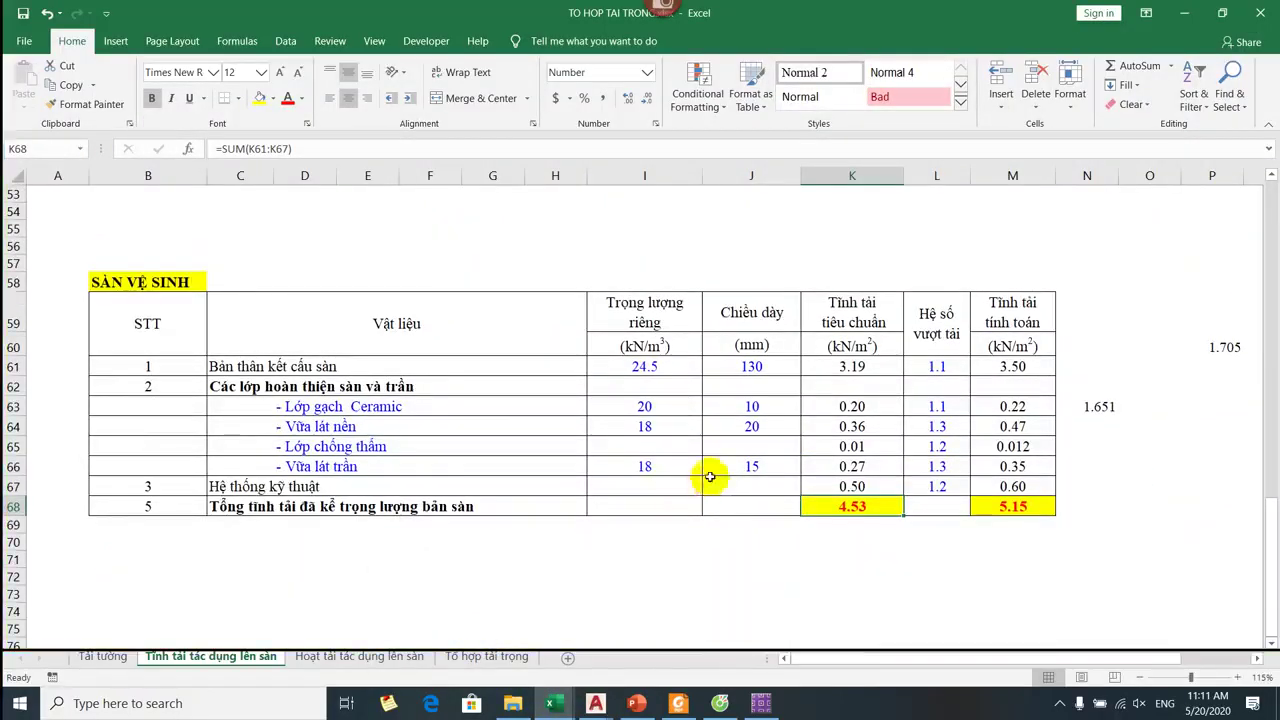
pyautogui.scroll(1, 720, 400)
pyautogui.scroll(-4, 726, 351)
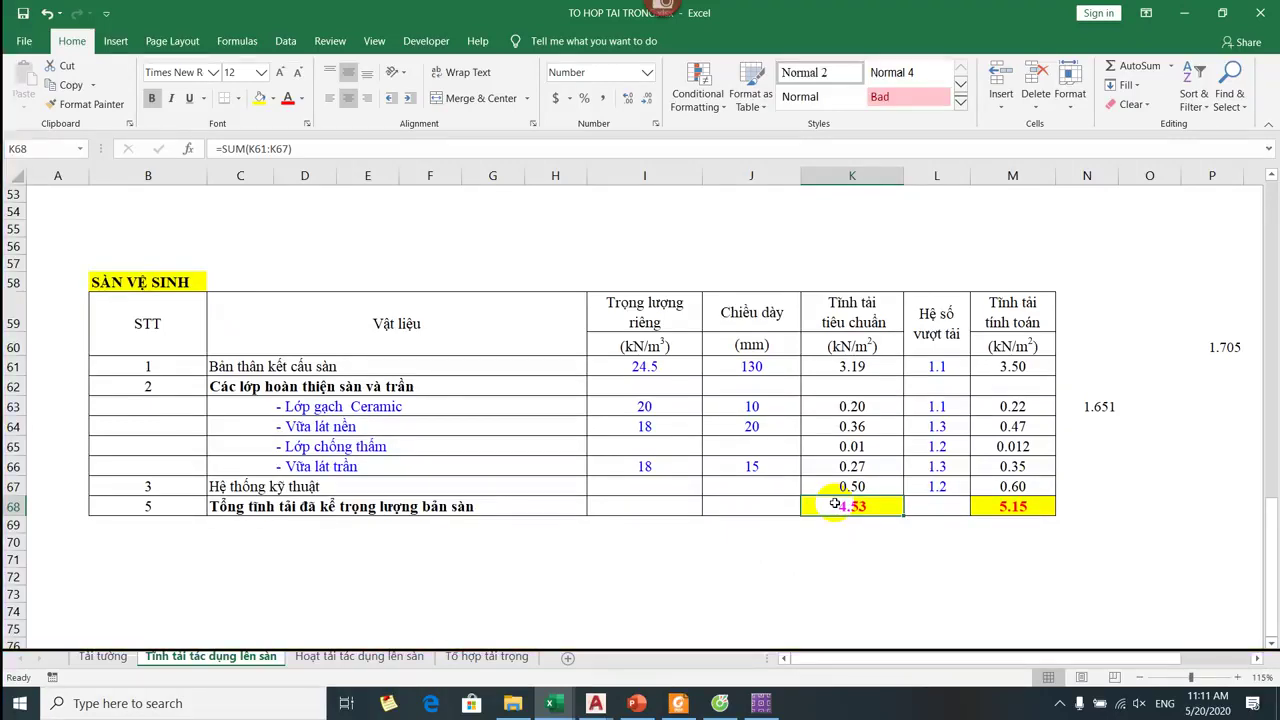
# Return to the SÀN PHÒNG, CĂN HỘ table at the start of the sheet and review its layers and dead load totals.
pyautogui.click(1266, 277)
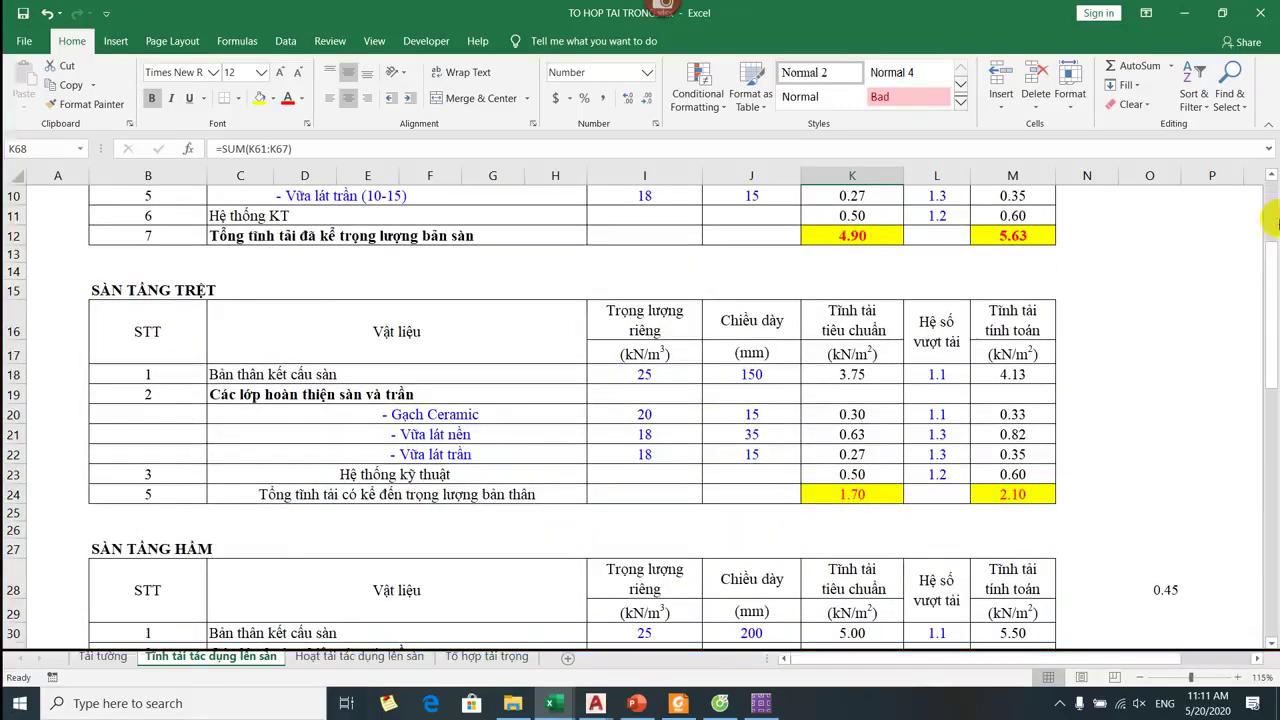
pyautogui.click(1266, 223)
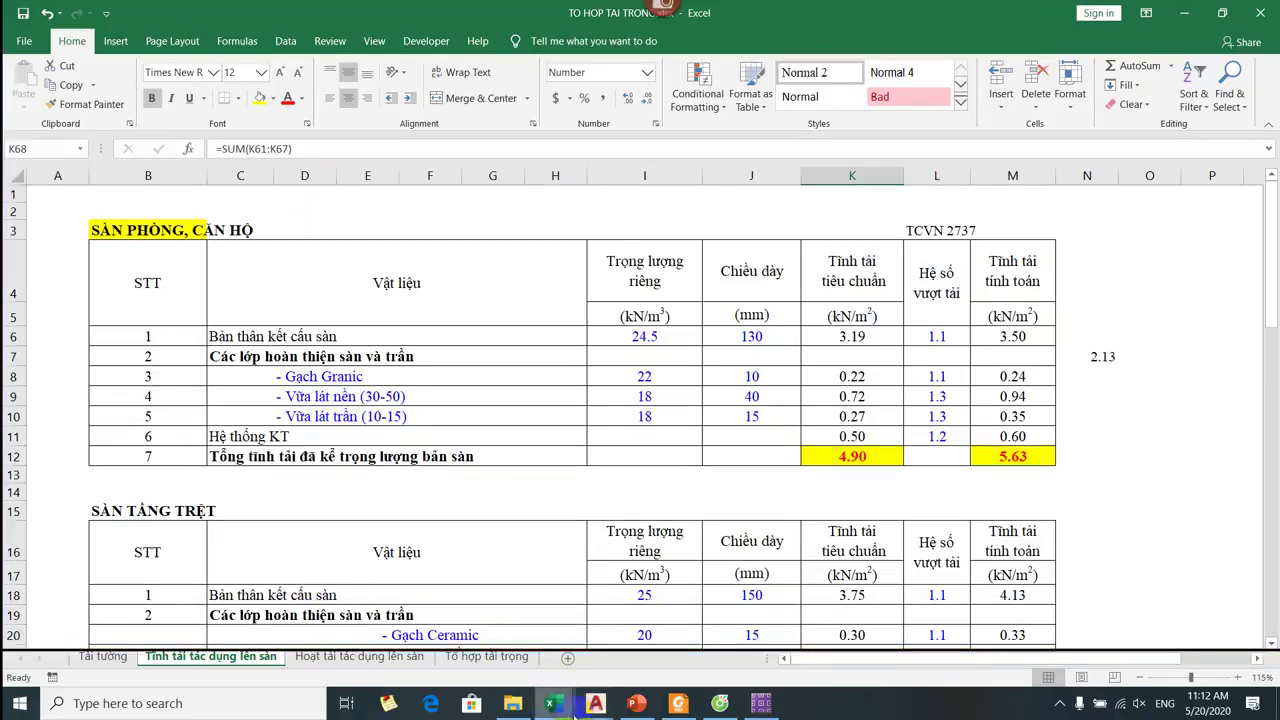
pyautogui.click(572, 712)
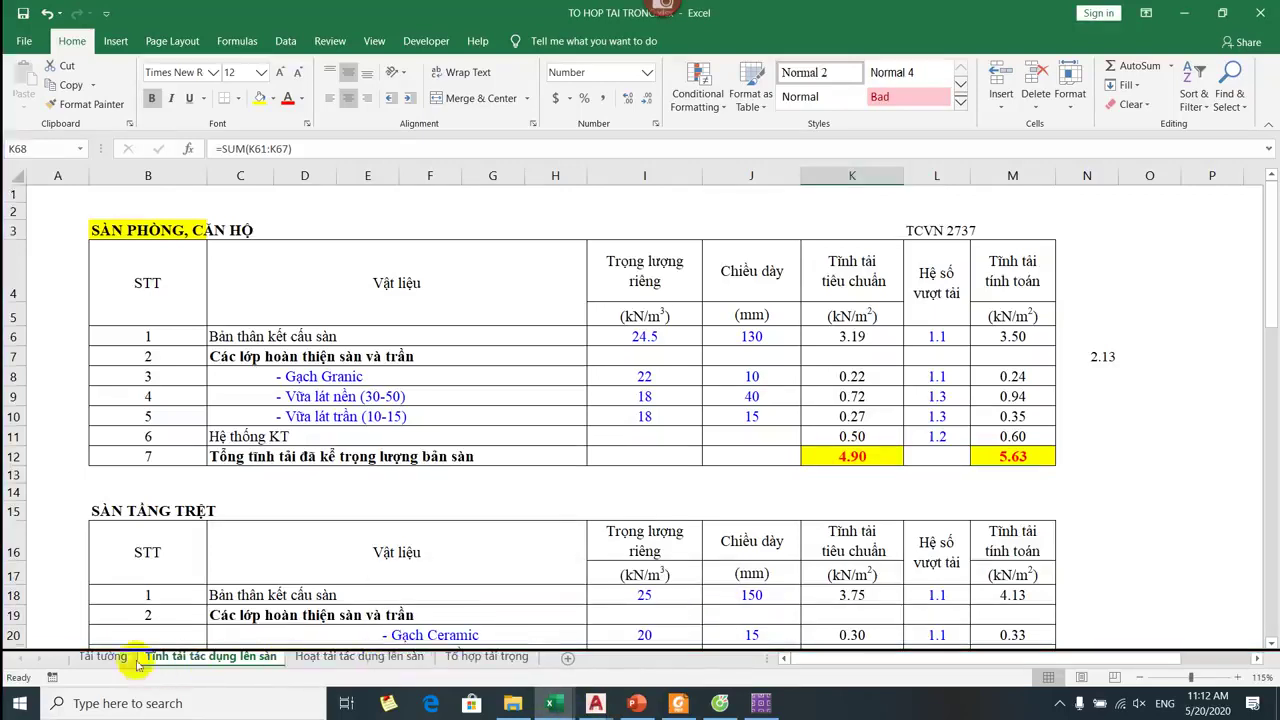
# Open the Tải tường sheet and inspect the distributed wall load and the formula behind the G TC value.
pyautogui.click(106, 656)
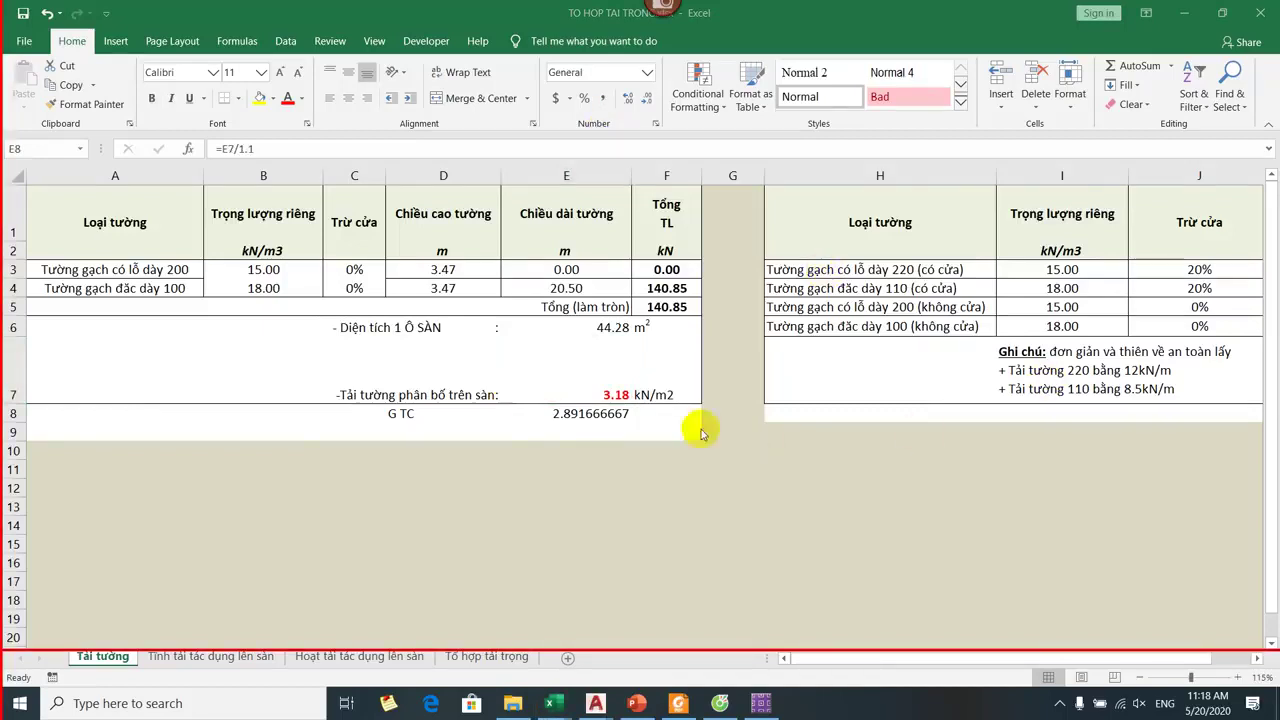
pyautogui.click(624, 391)
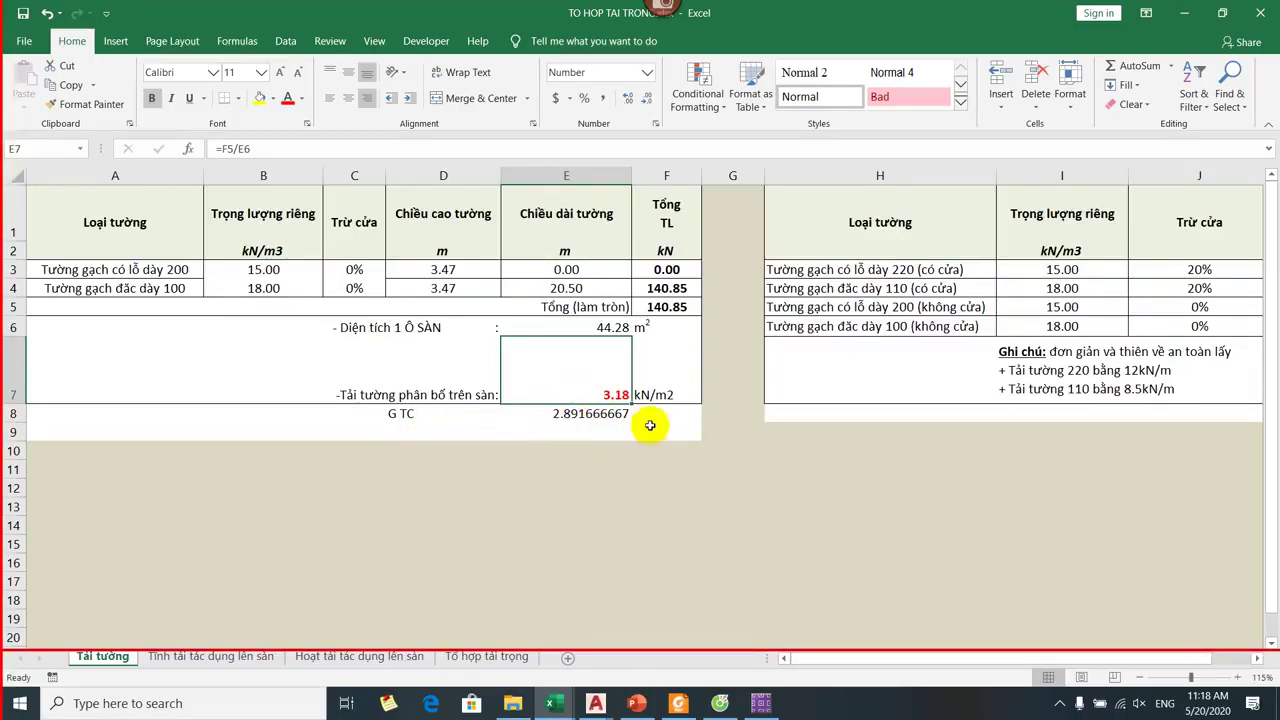
pyautogui.click(577, 411)
pyautogui.write('=E7/1.1')
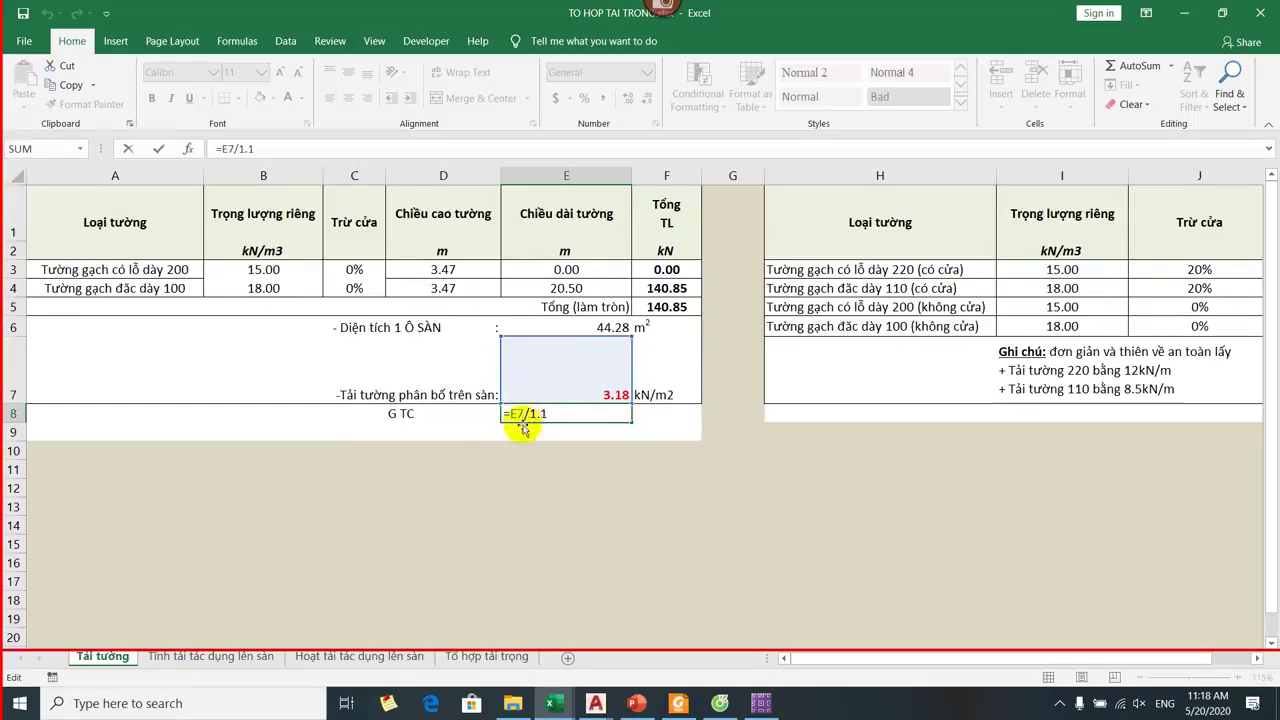
pyautogui.press('Return')
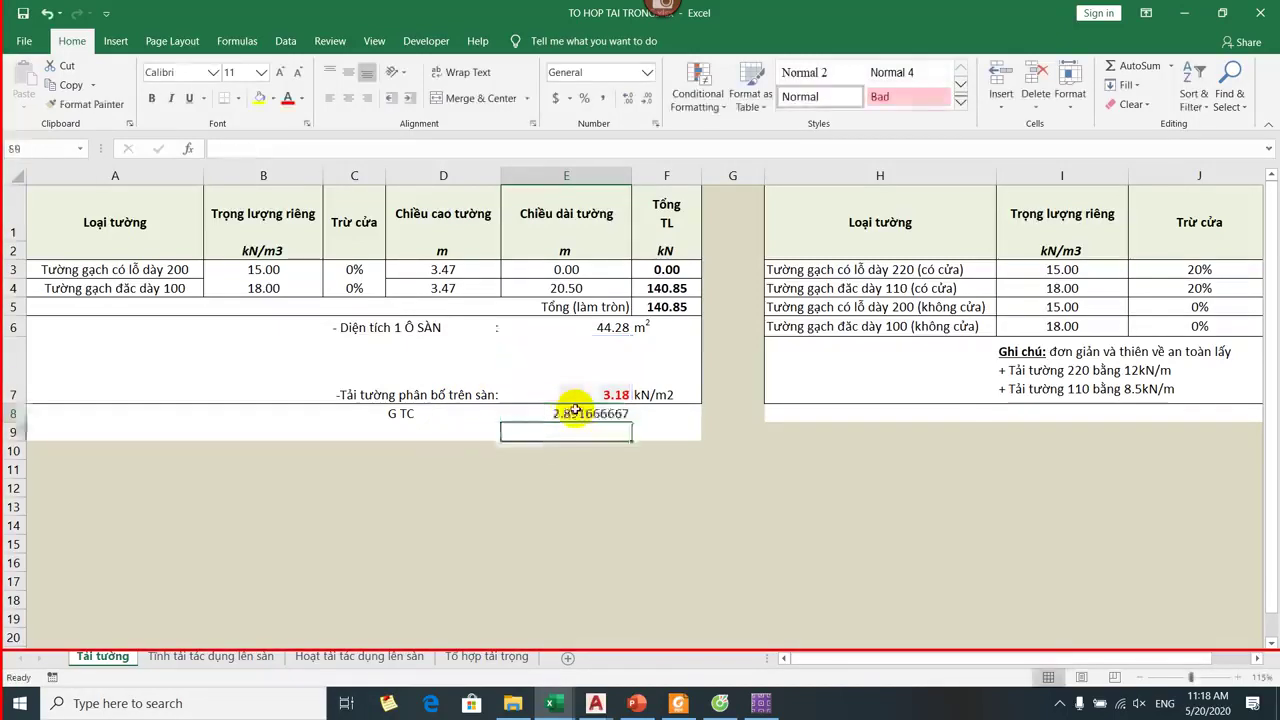
pyautogui.click(571, 413)
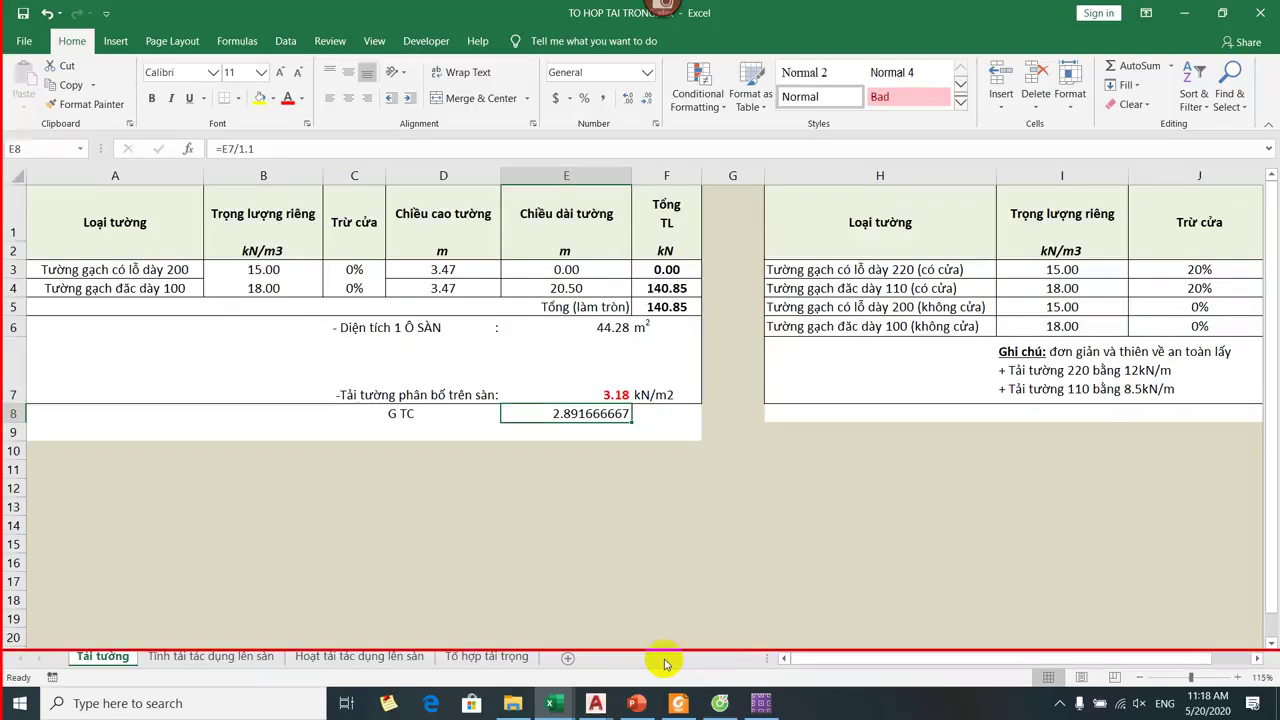
# Compare the design dead load totals of the SÀN PHÒNG, CĂN HỘ and SÀN VỆ SINH tables on the Tĩnh tải tác dụng lên sàn sheet.
pyautogui.click(593, 704)
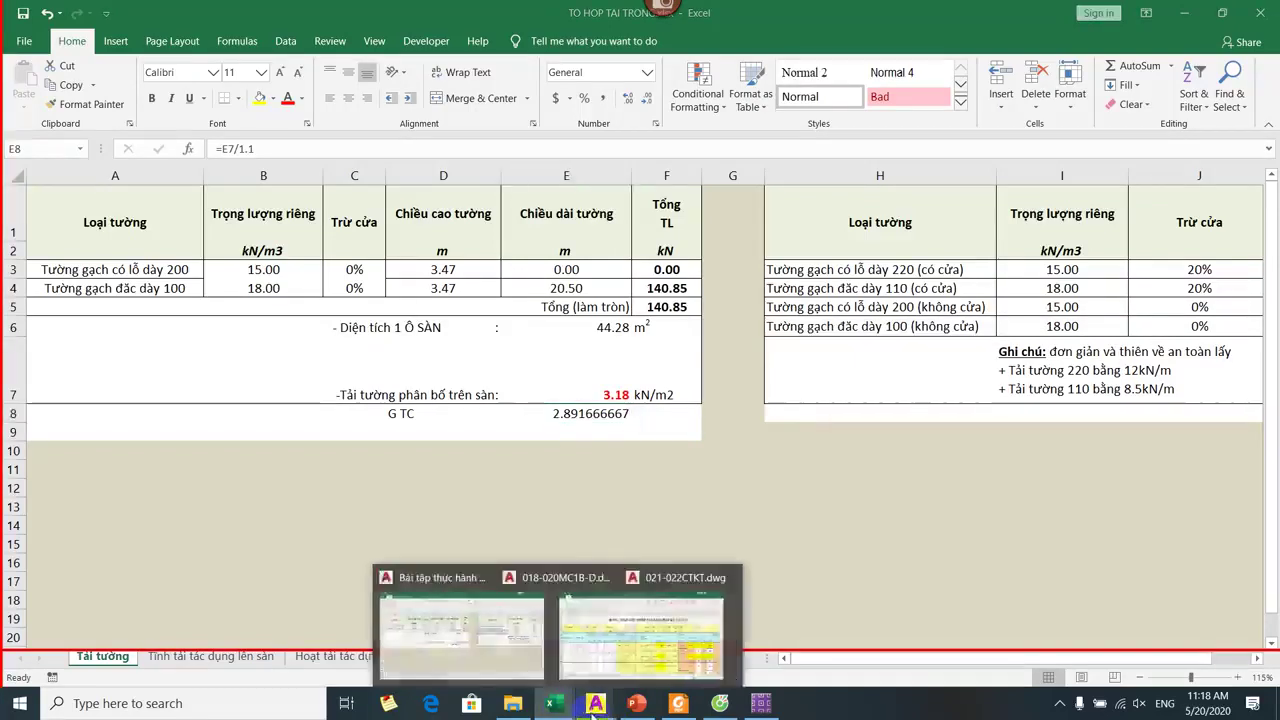
pyautogui.moveTo(550, 704)
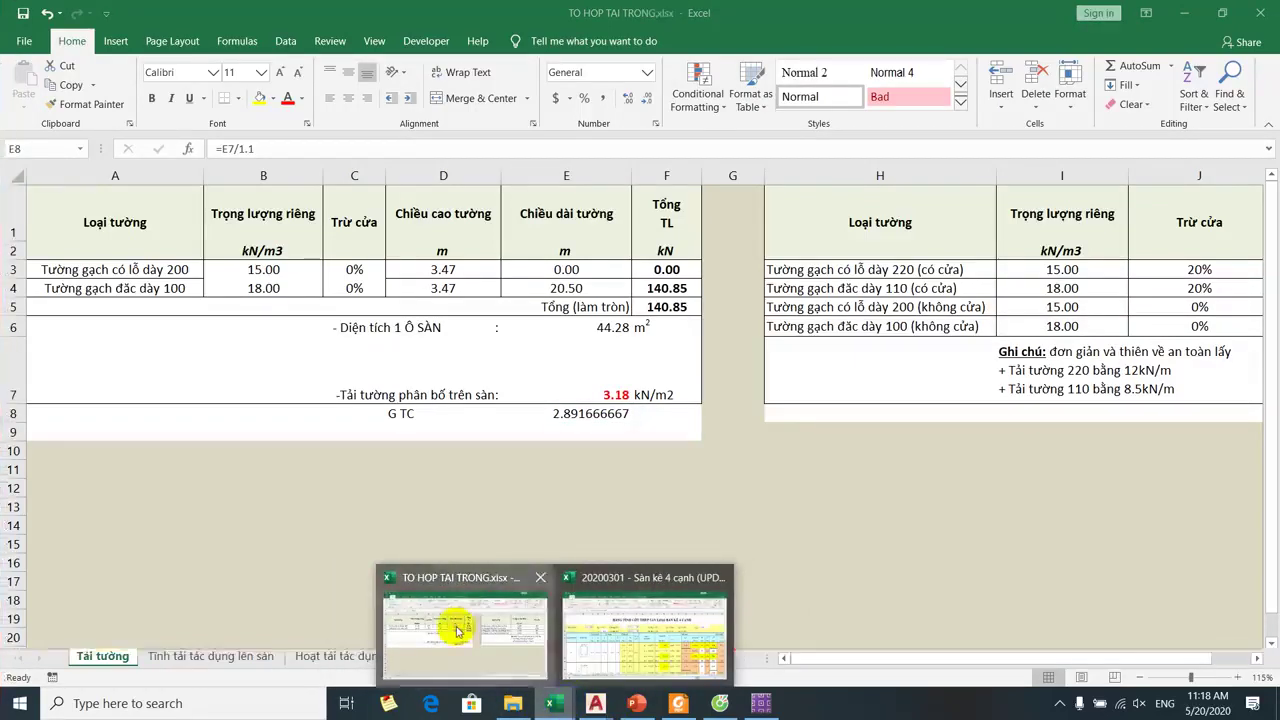
pyautogui.click(458, 630)
pyautogui.click(255, 657)
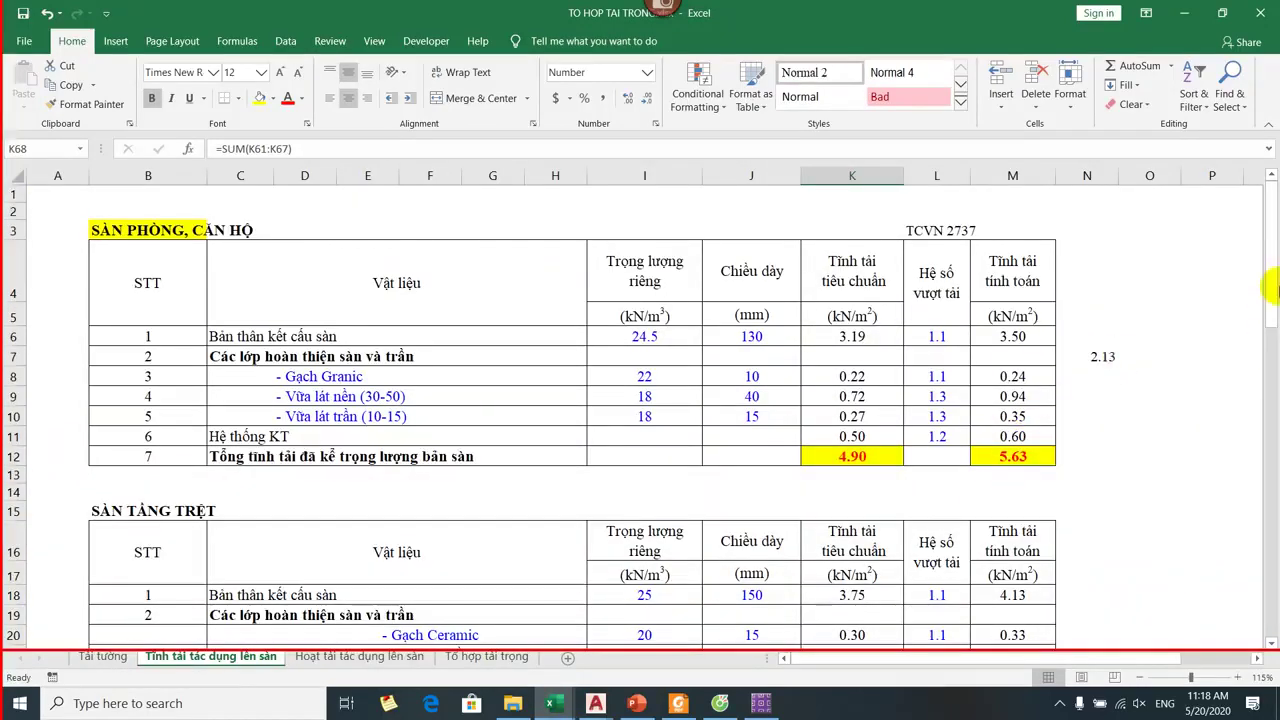
pyautogui.scroll(-13, 1249, 483)
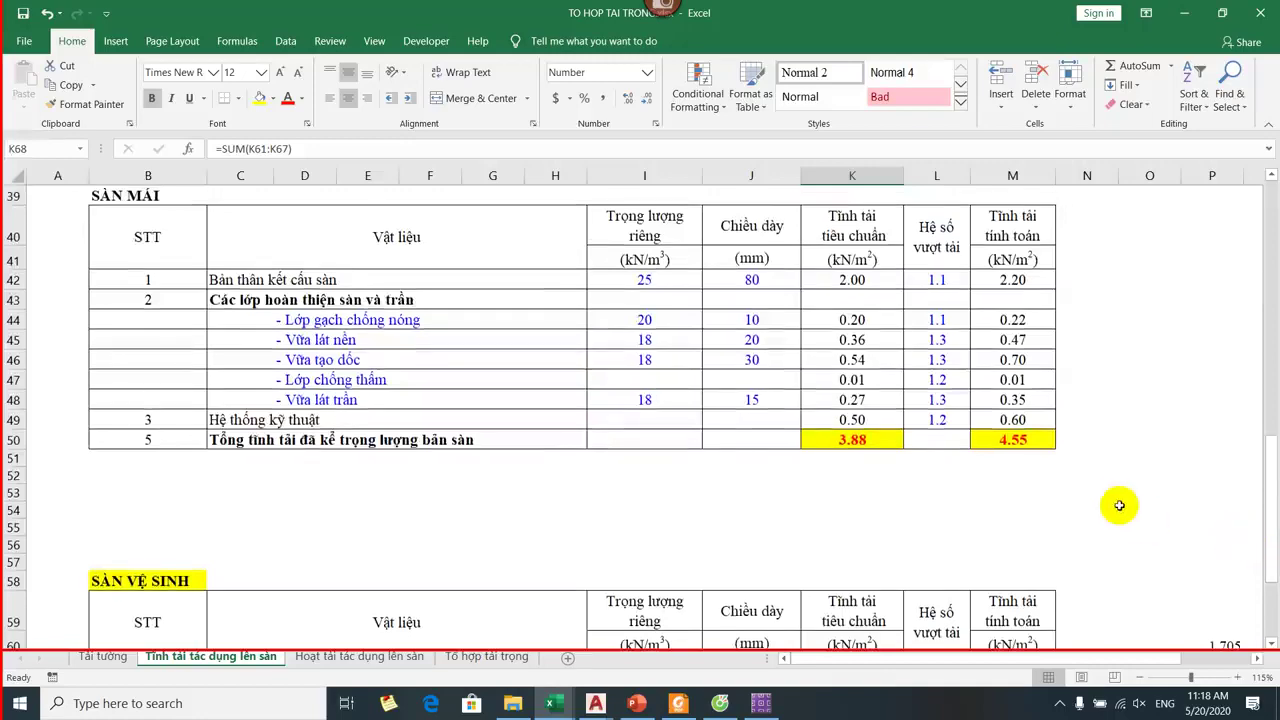
pyautogui.scroll(-2, 1112, 498)
pyautogui.scroll(-2, 903, 586)
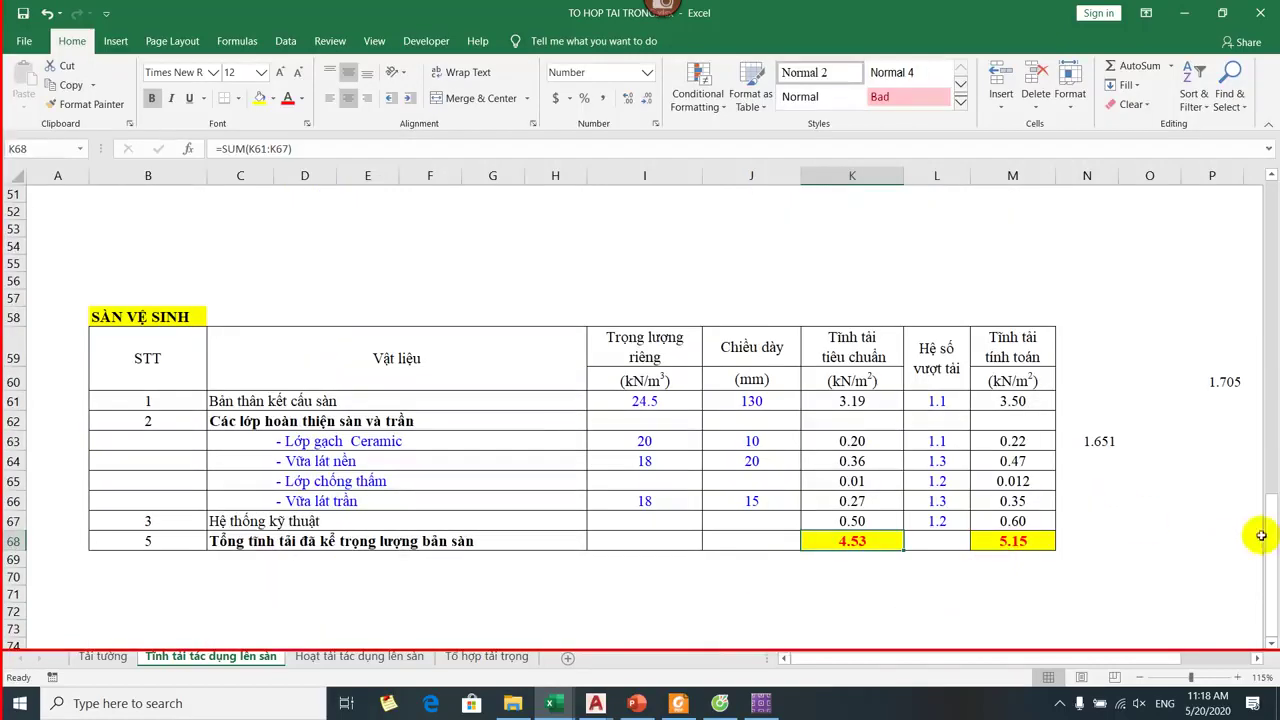
pyautogui.moveTo(1261, 536); pyautogui.dragTo(1271, 194)
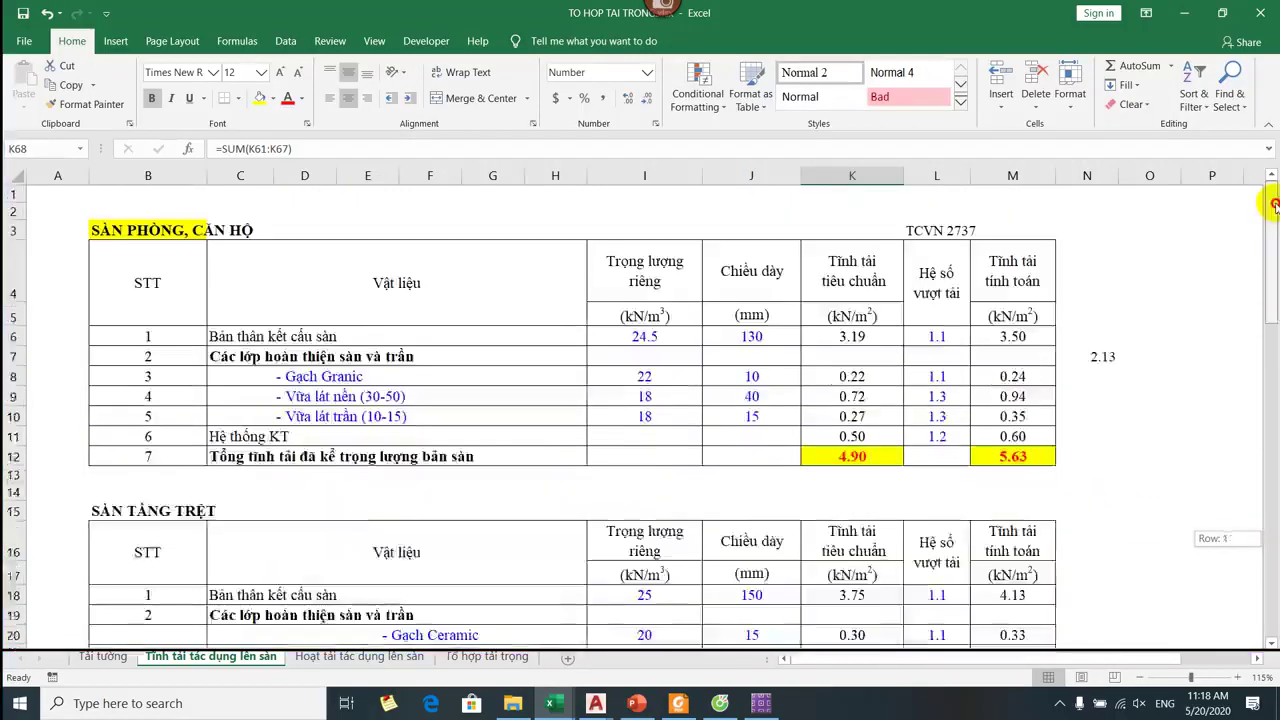
pyautogui.click(1013, 461)
pyautogui.scroll(-10, 1013, 466)
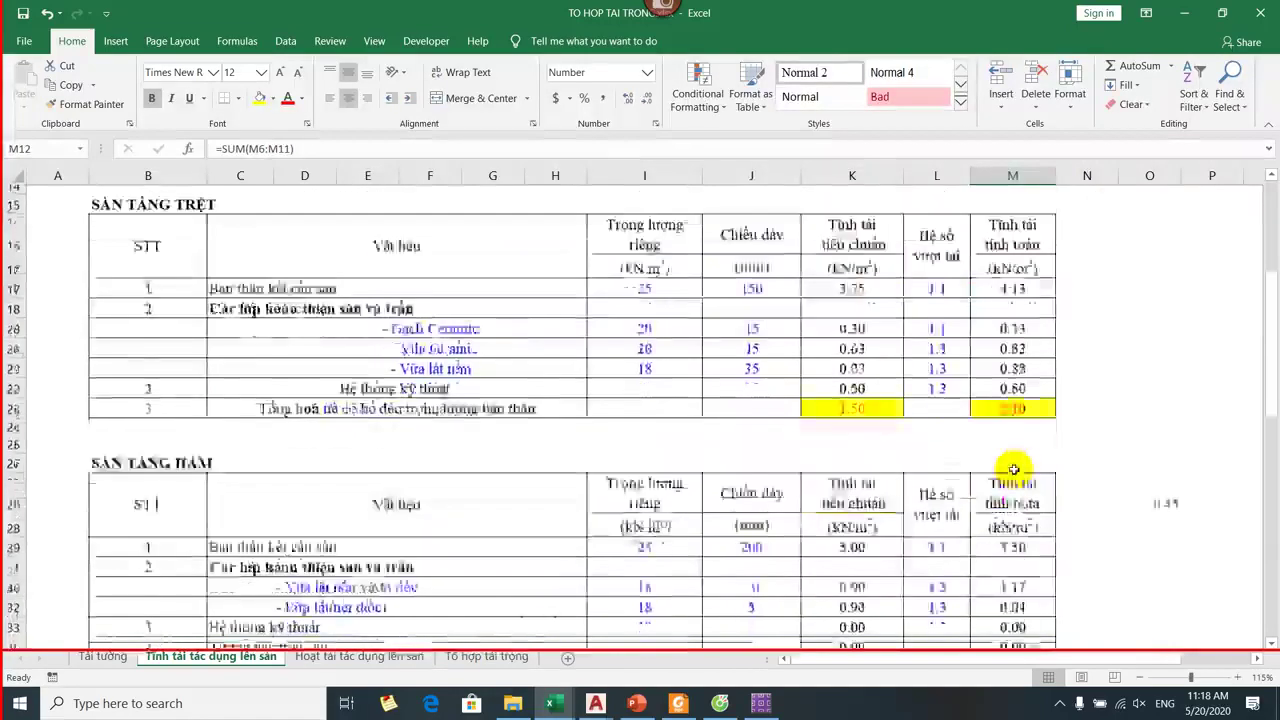
pyautogui.scroll(-8, 1013, 470)
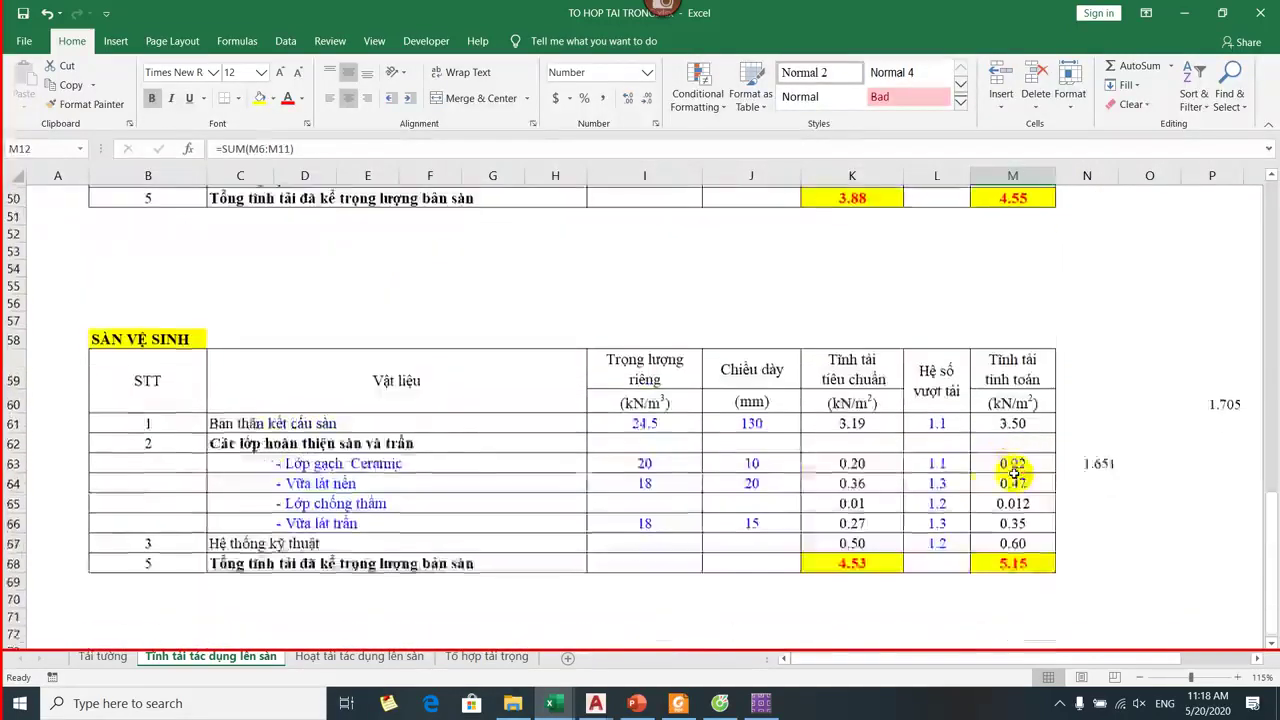
pyautogui.click(1020, 478)
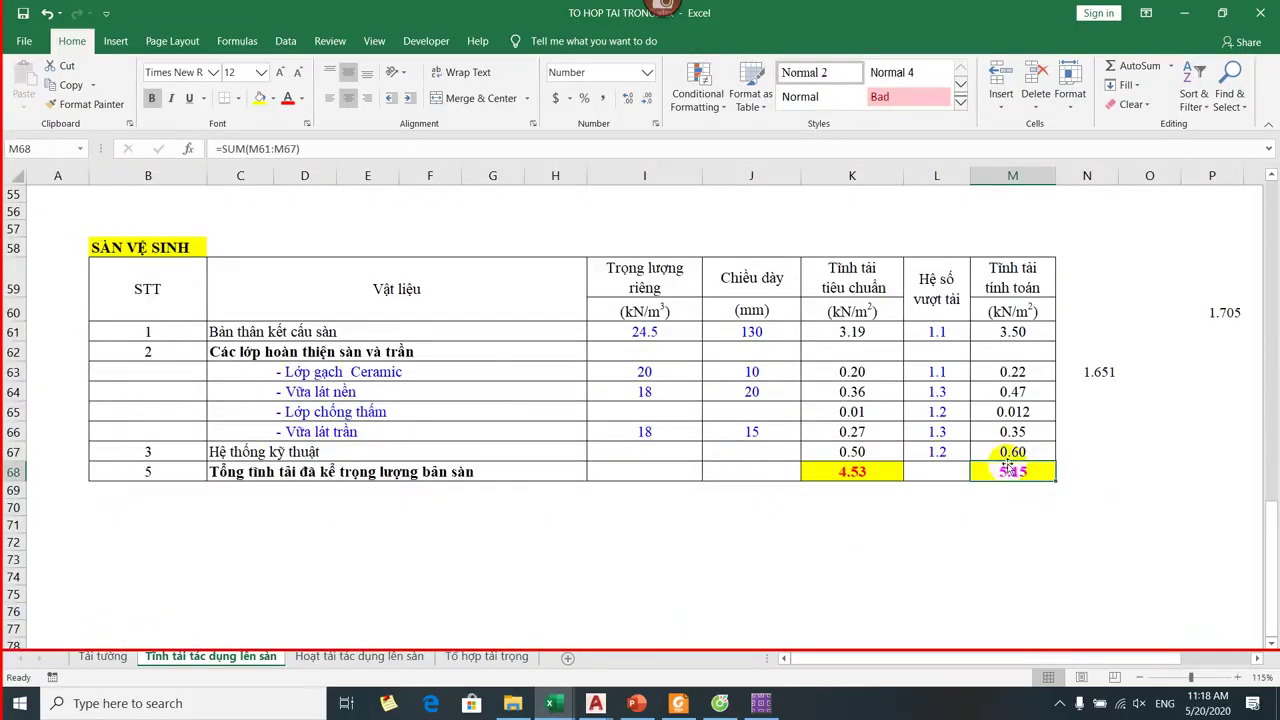
# Calculate the average of the two design dead loads in cell L71 with =(5.63+5.15)/2.
pyautogui.click(966, 521)
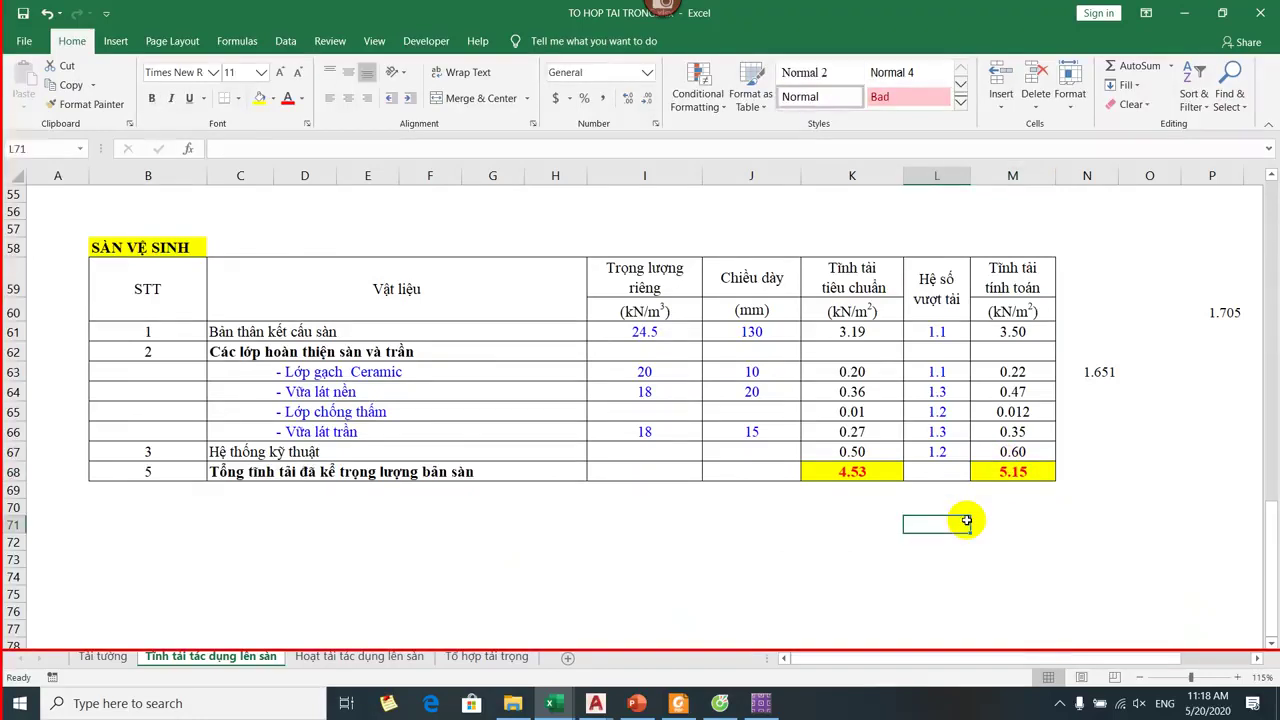
pyautogui.write('=')
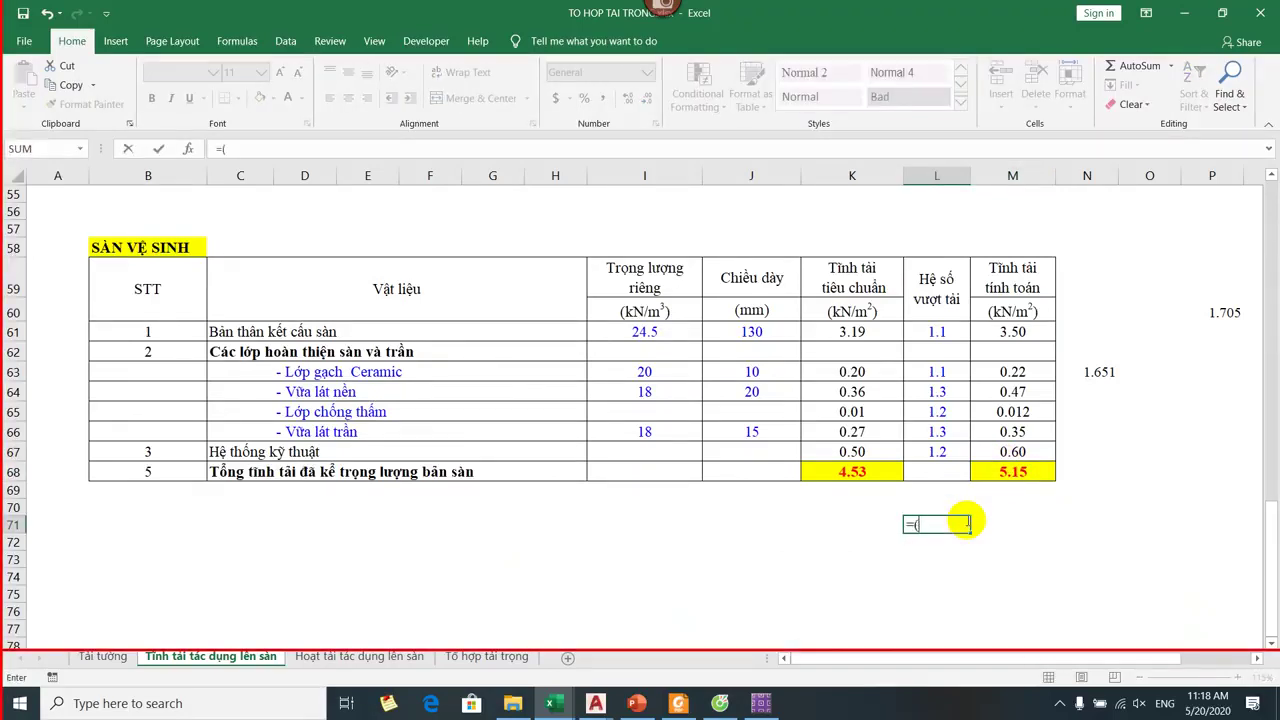
pyautogui.write('(5.63+5.1')
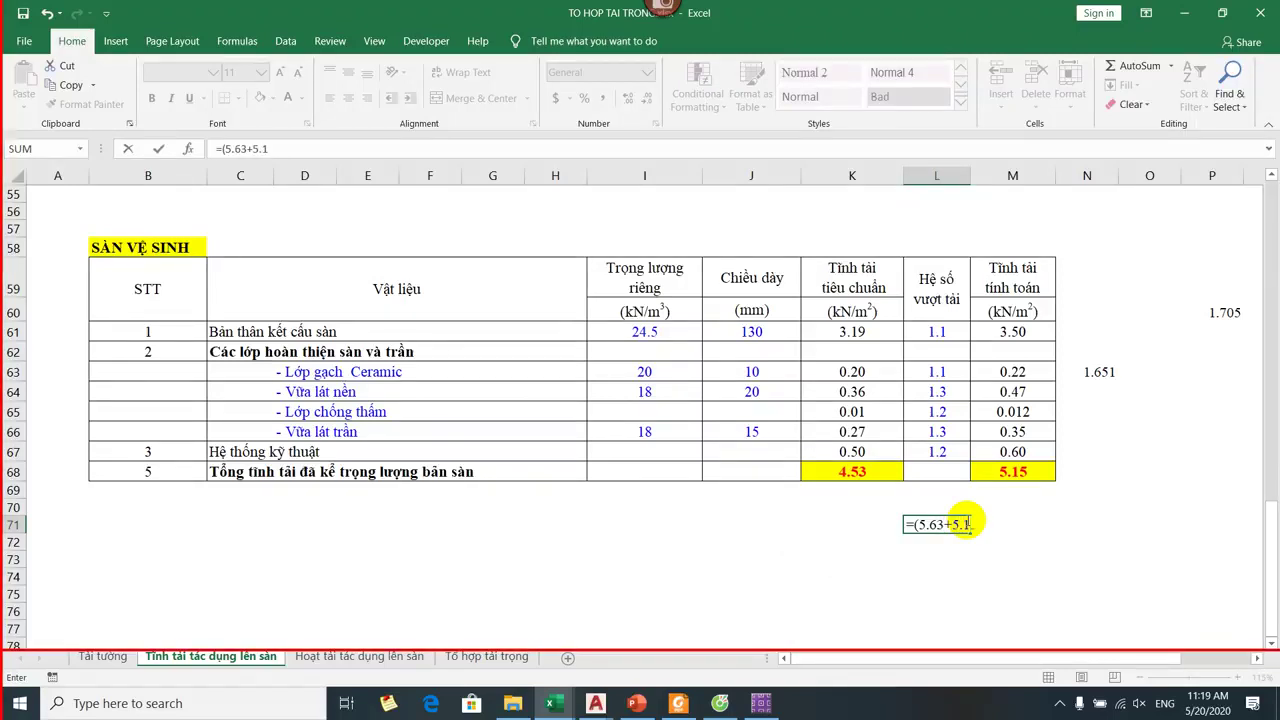
pyautogui.write('5)/2')
pyautogui.press('Return')
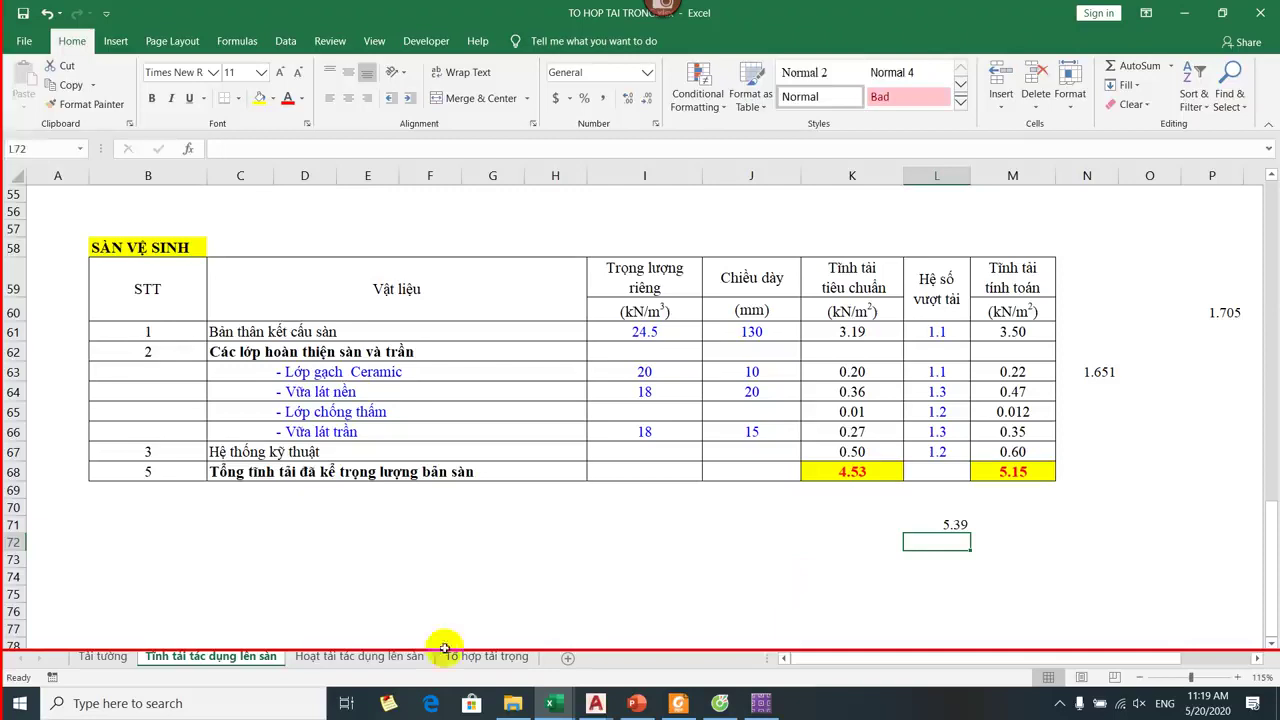
# Recheck the distributed wall load on the Tải tường sheet and switch to AutoCAD to examine the corner rooms between axes A and B.
pyautogui.click(103, 657)
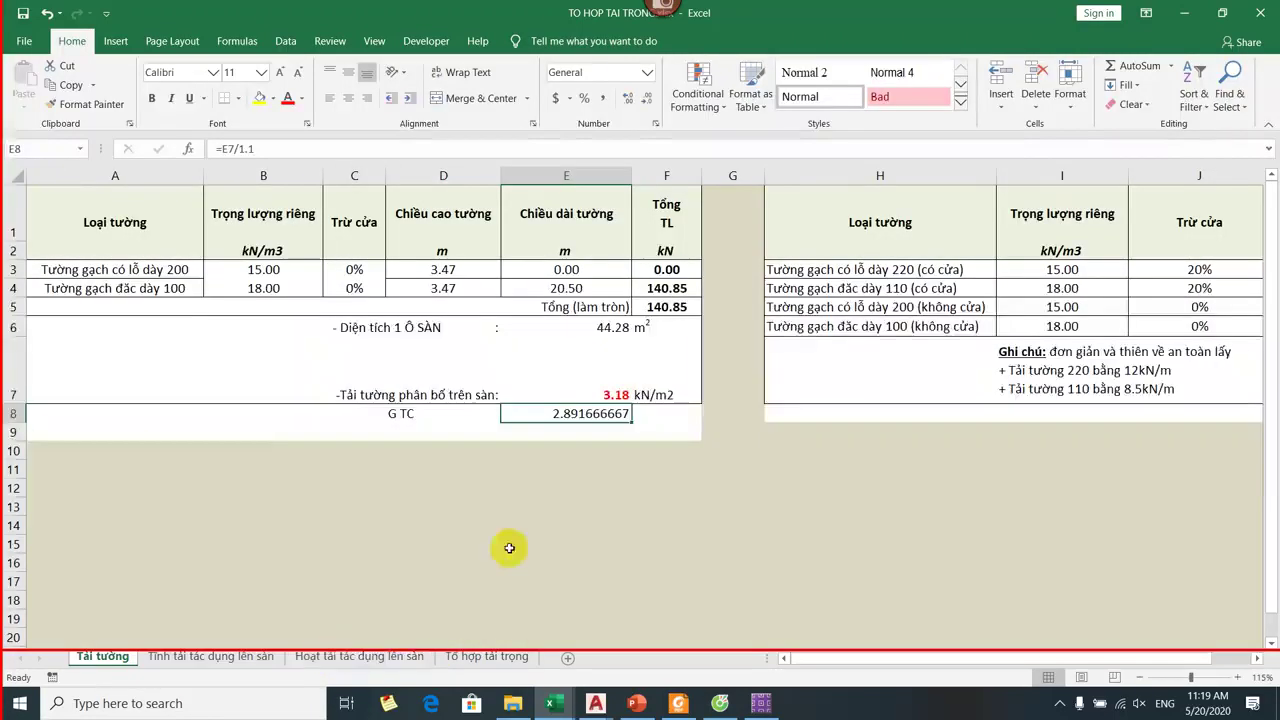
pyautogui.click(594, 396)
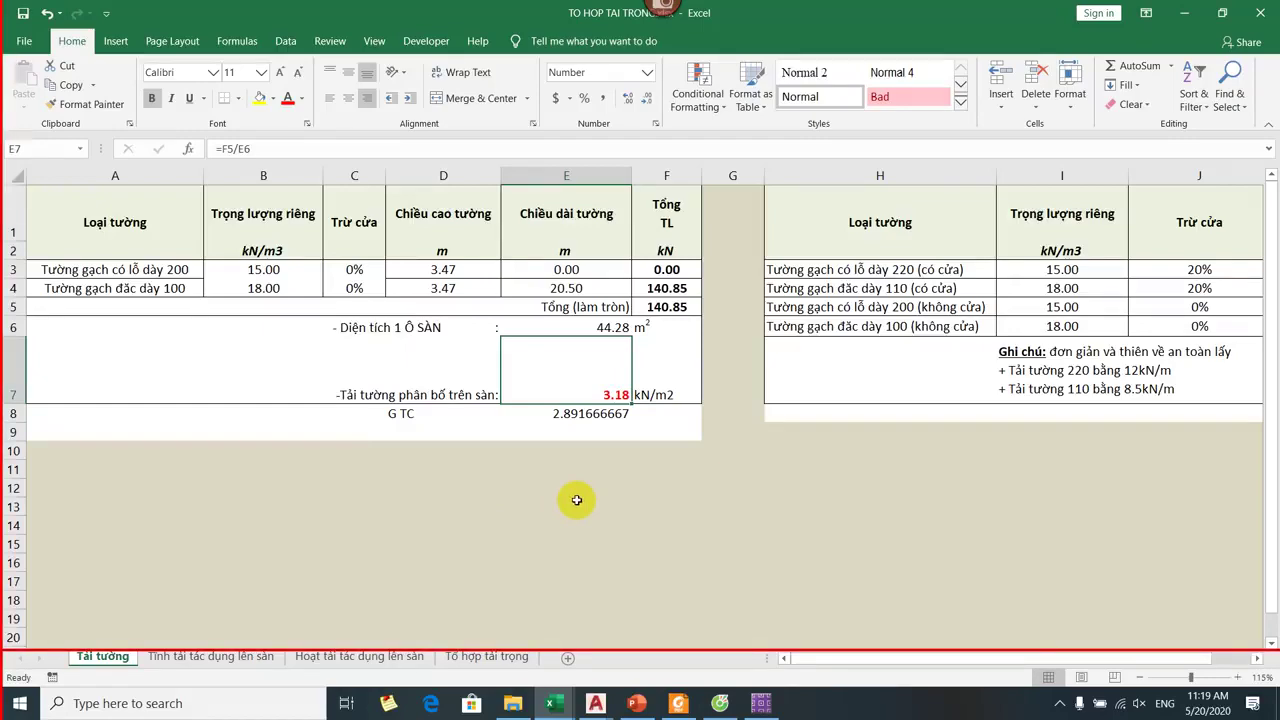
pyautogui.moveTo(595, 703)
pyautogui.click(443, 680)
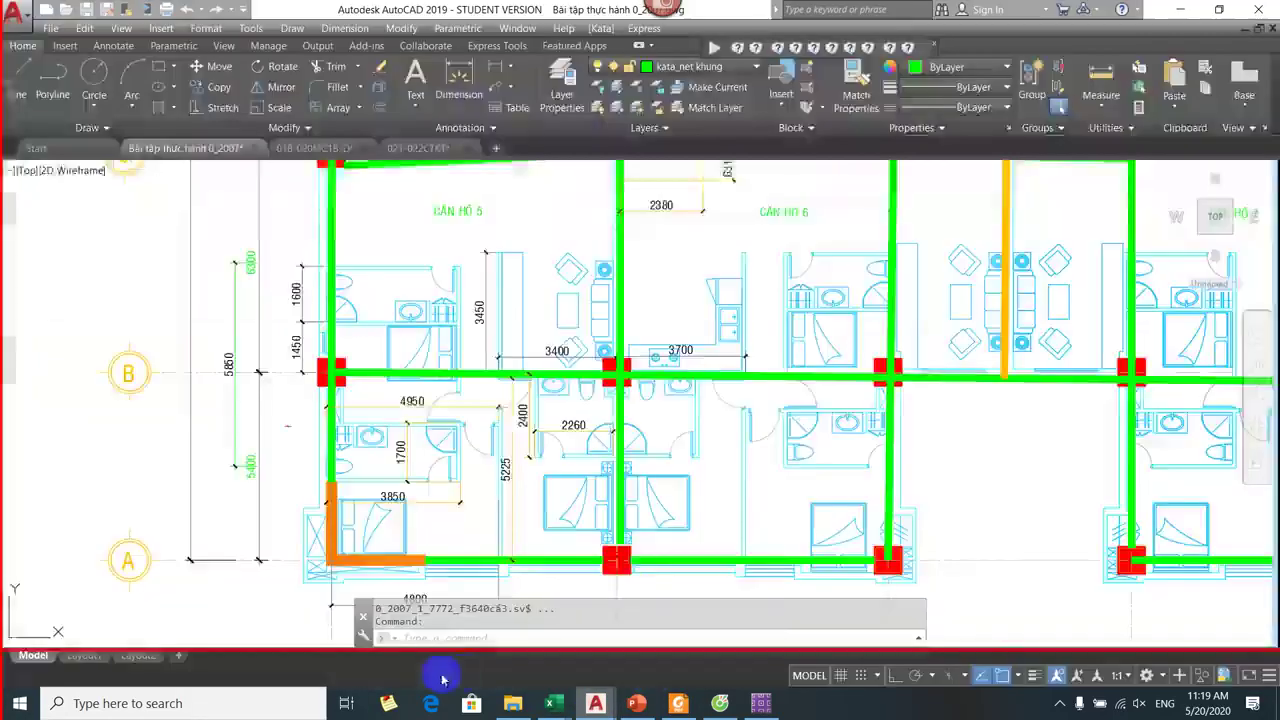
pyautogui.scroll(-3, 486, 423)
pyautogui.scroll(3, 591, 451)
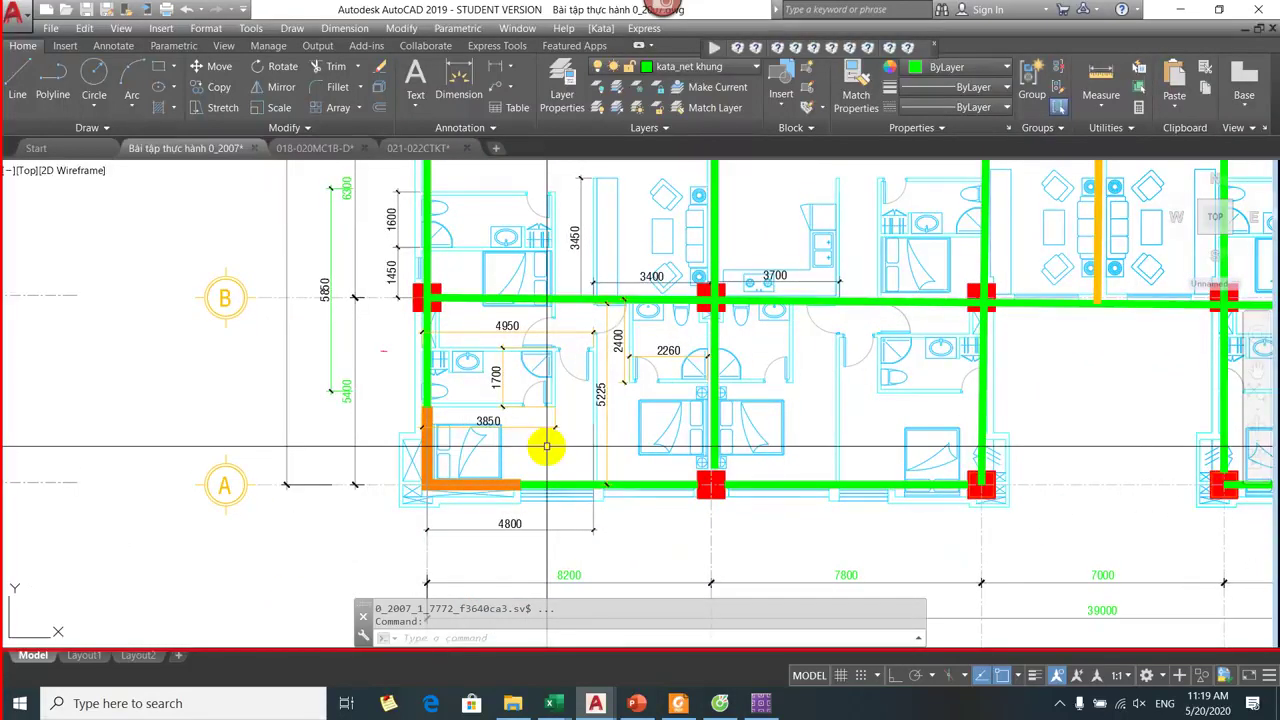
pyautogui.moveTo(529, 400); pyautogui.dragTo(529, 430)
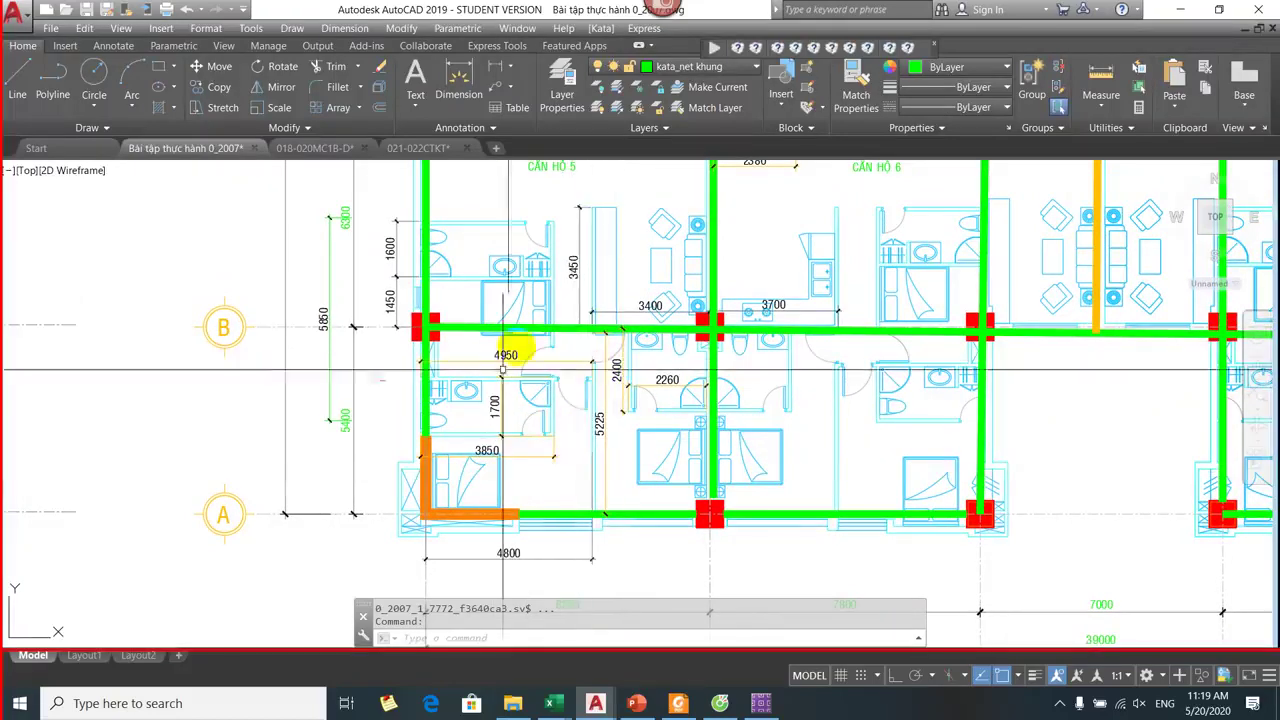
pyautogui.moveTo(537, 472)
pyautogui.mouseDown()
pyautogui.moveTo(600, 423)
pyautogui.moveTo(486, 414)
pyautogui.mouseUp()
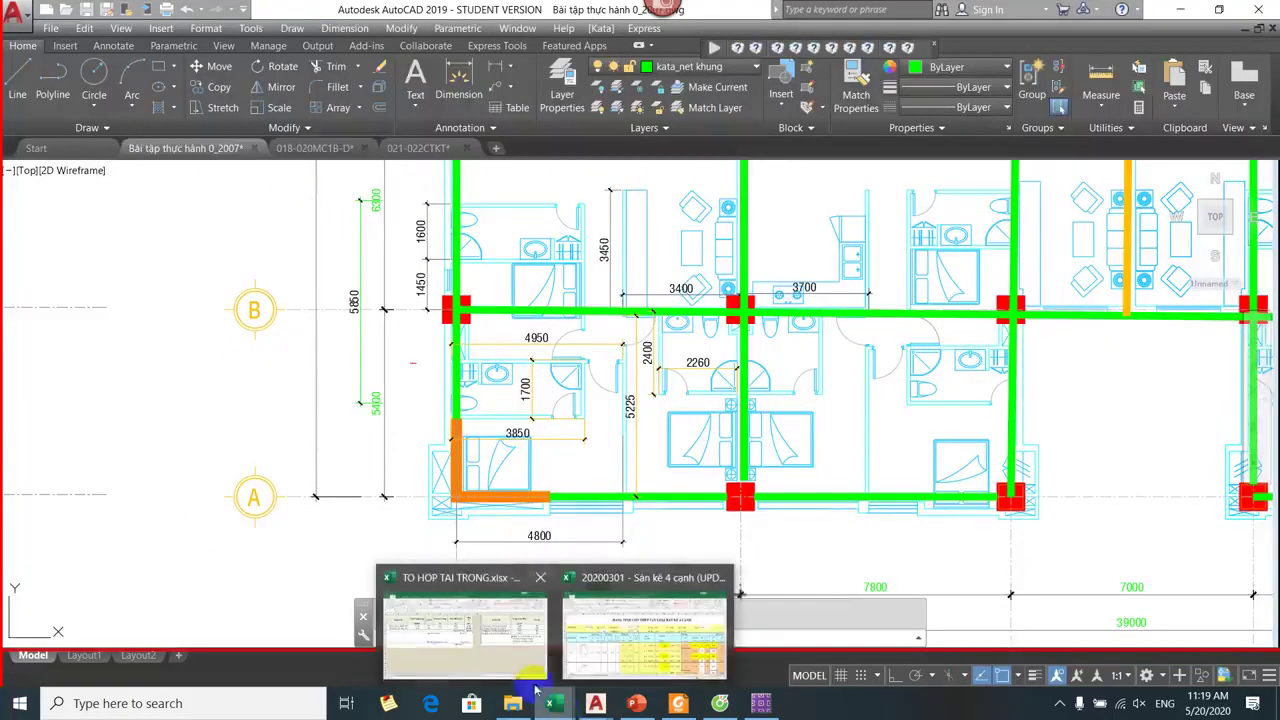
# Switch back to TO HOP TAI TRONG.xlsx in Excel and examine the live load tables and TCVN 2737 reference on the Hoạt tải tác dụng lên sàn sheet.
pyautogui.click(495, 630)
pyautogui.click(341, 656)
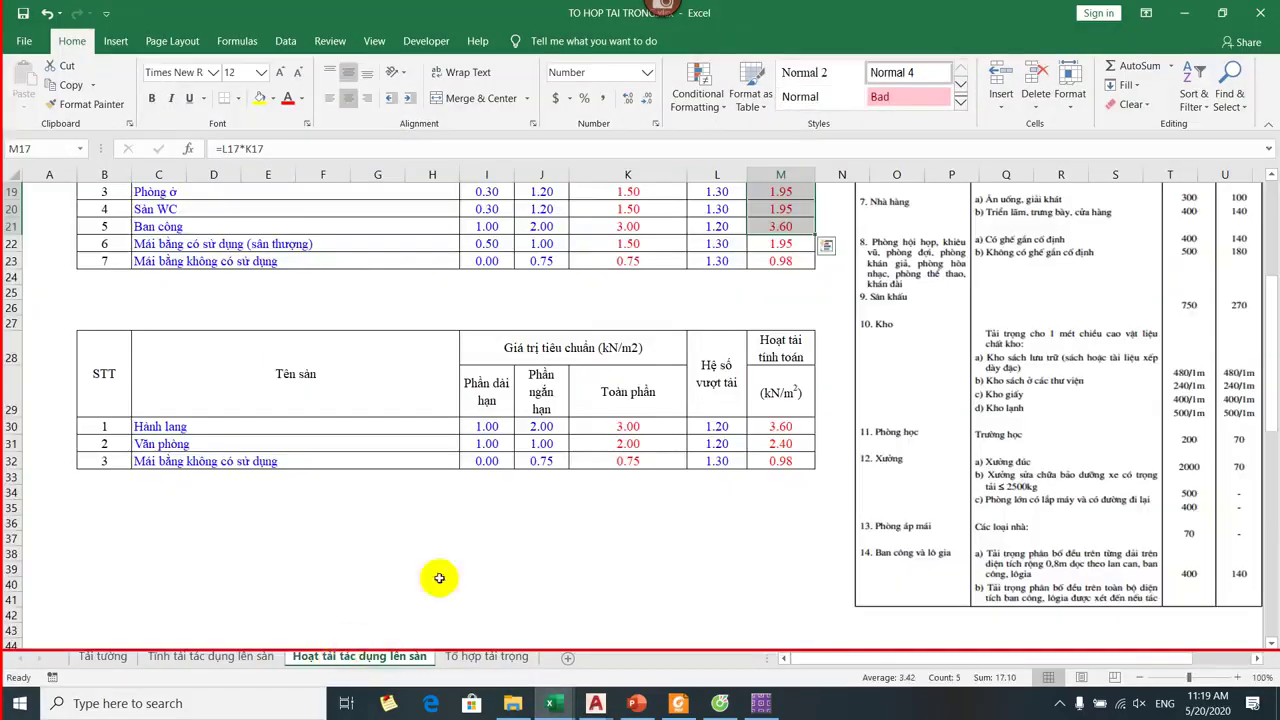
pyautogui.scroll(2, 440, 565)
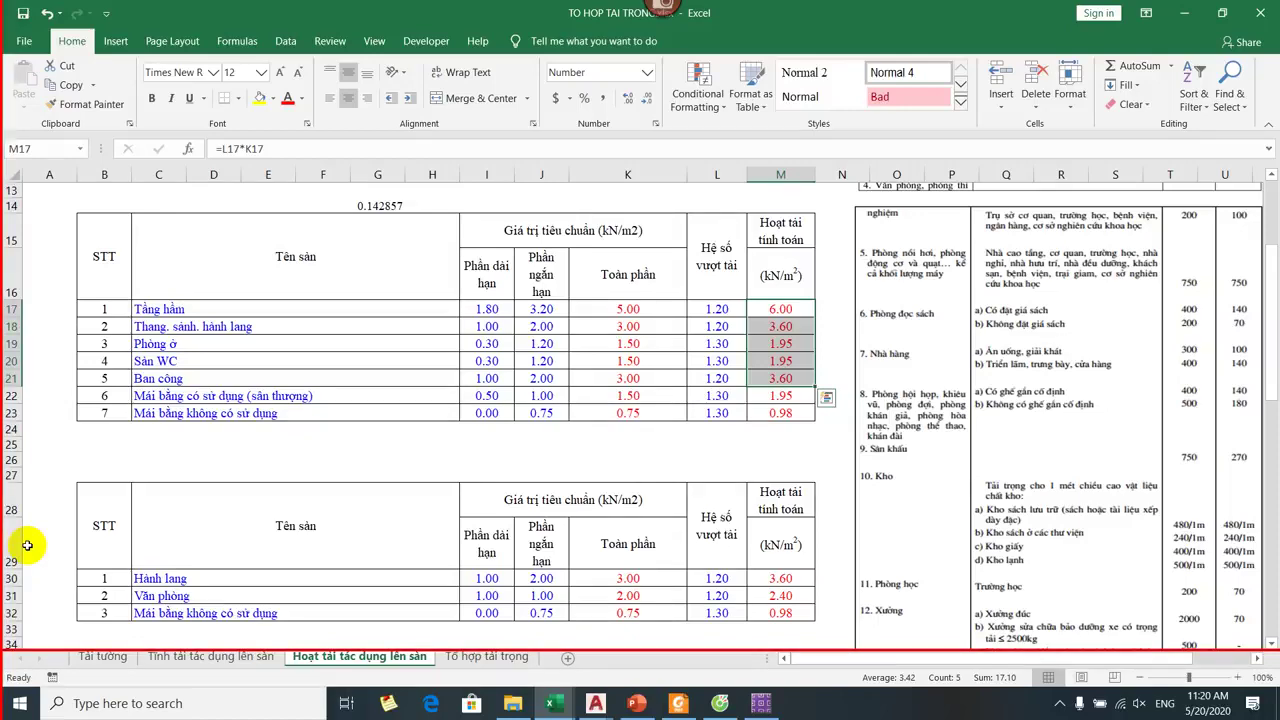
pyautogui.scroll(3, 1003, 432)
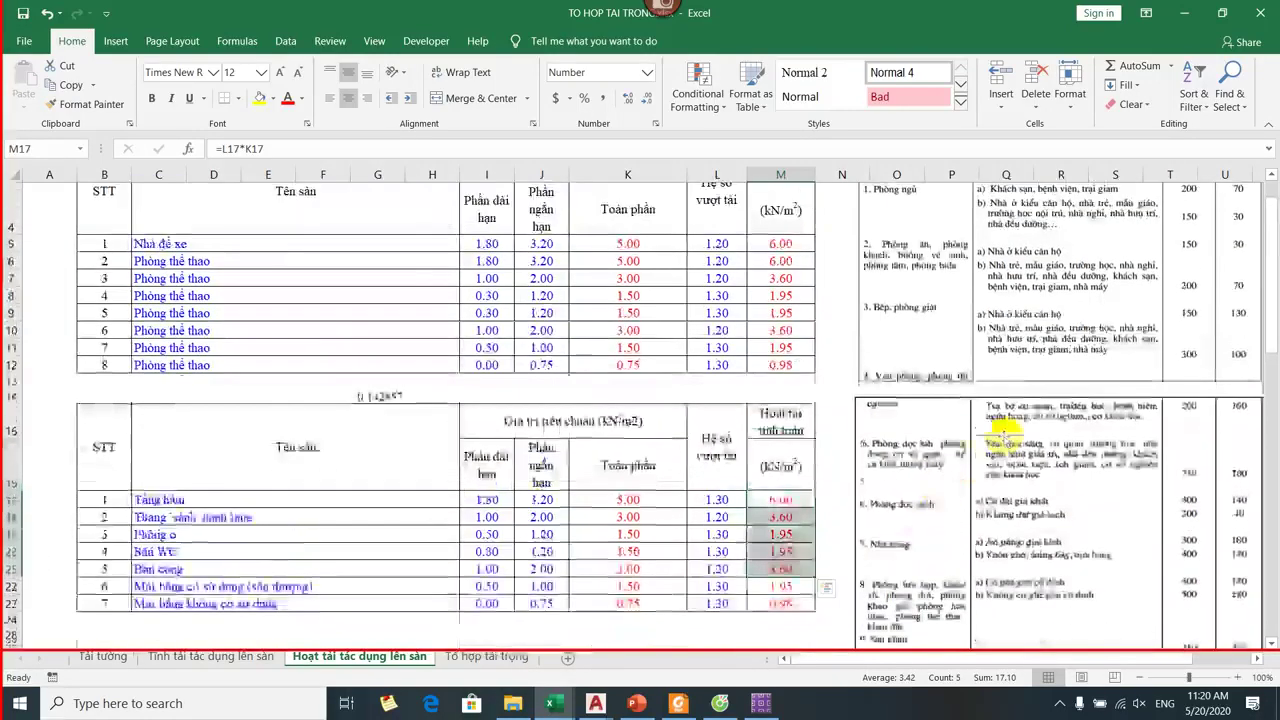
pyautogui.scroll(1, 1003, 432)
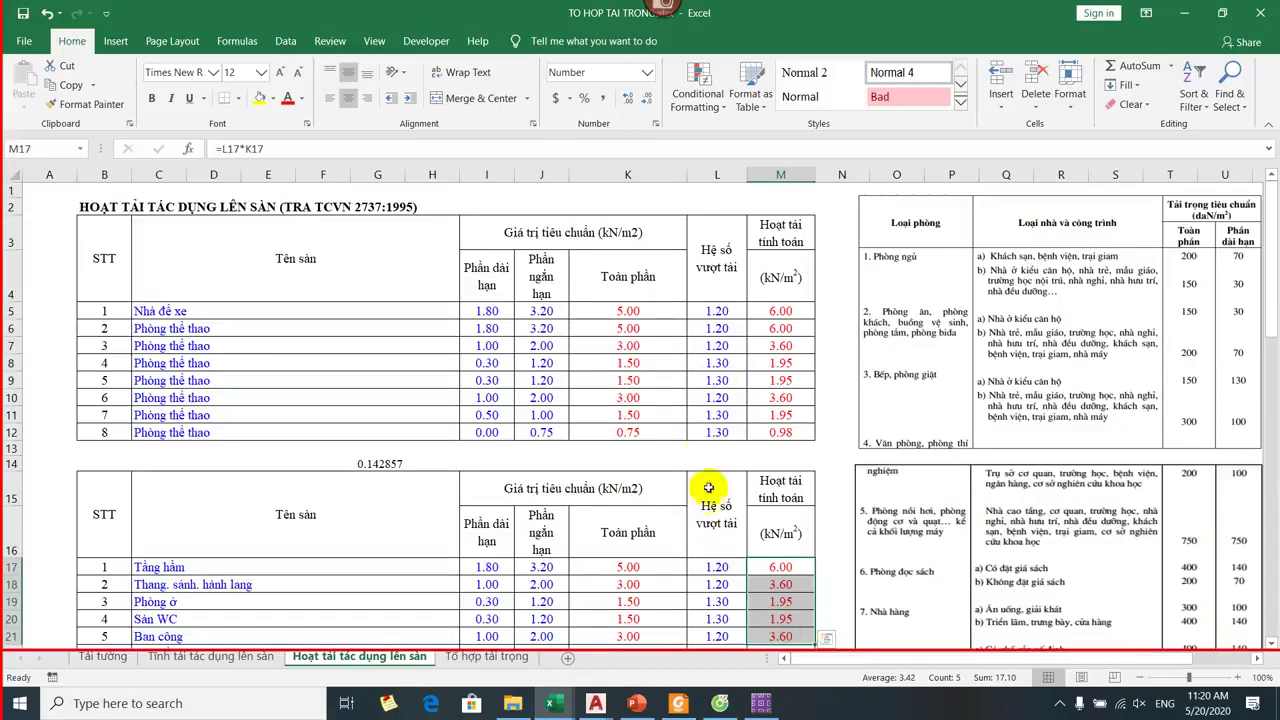
# Inspect the total standard live loads, overload factors and design live loads of the Phòng ở and Sàn WC rows.
pyautogui.scroll(-2, 721, 362)
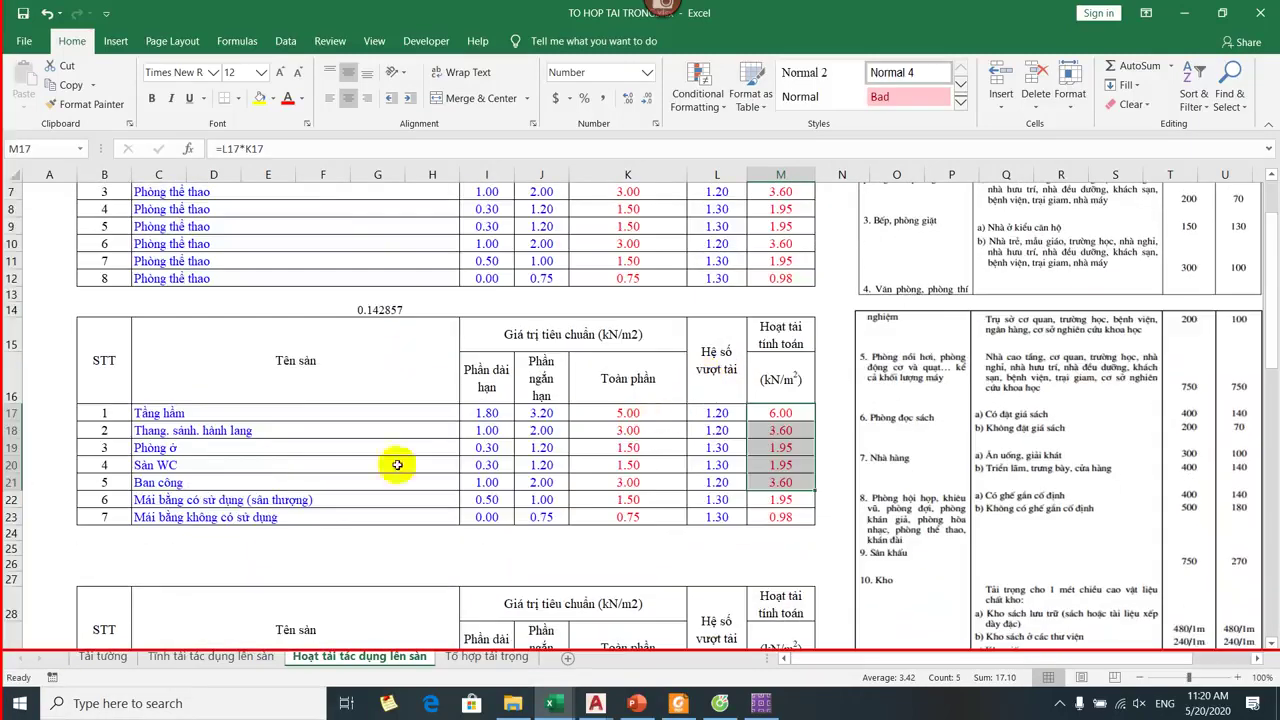
pyautogui.moveTo(263, 451); pyautogui.dragTo(663, 471)
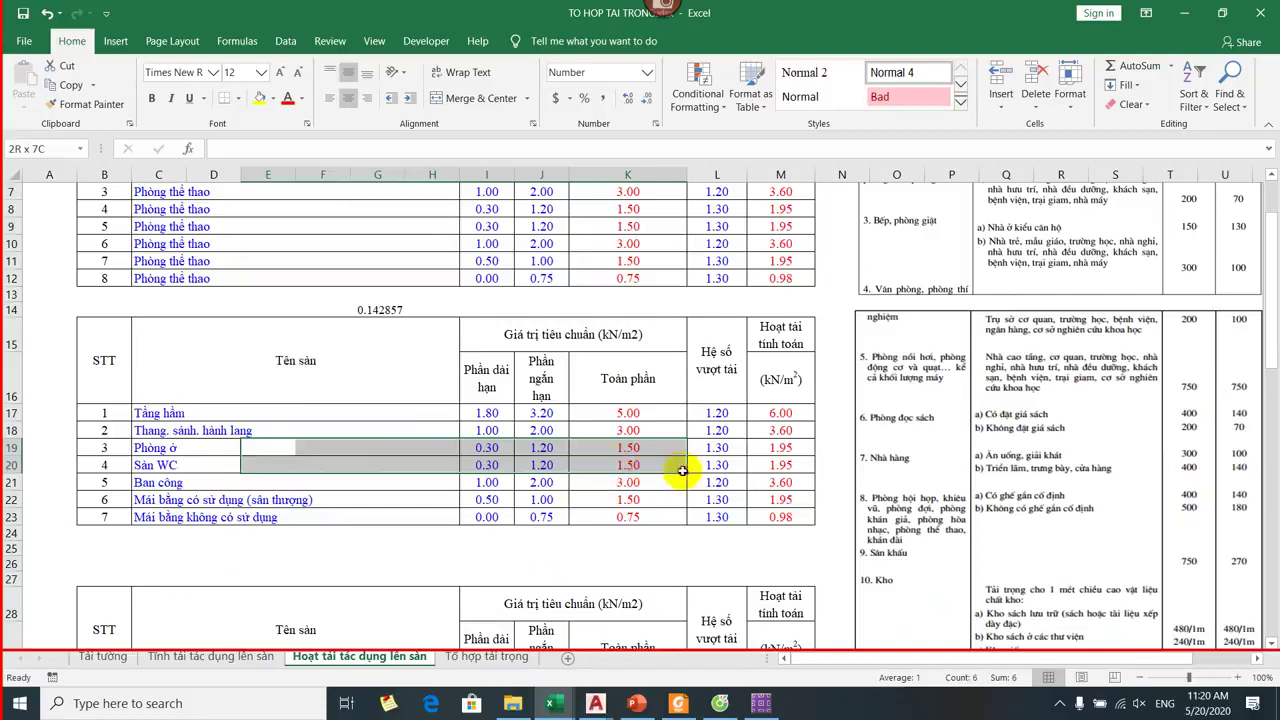
pyautogui.click(623, 453)
pyautogui.click(623, 465)
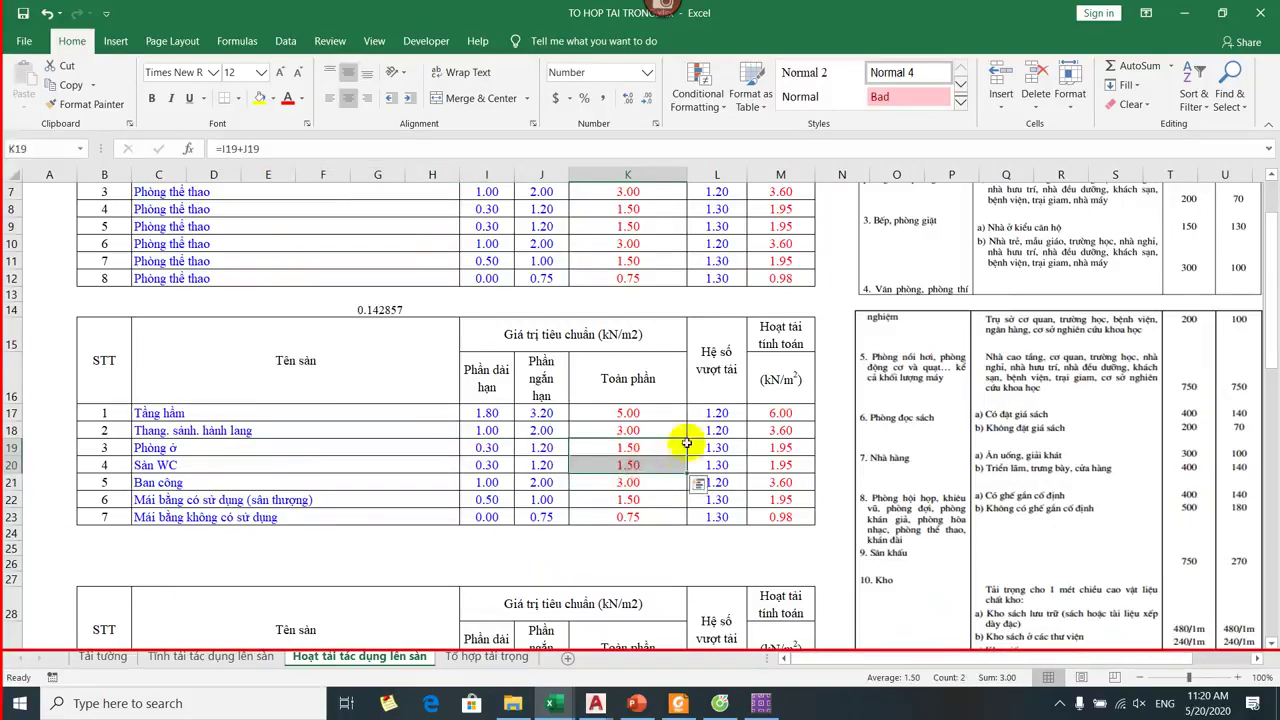
pyautogui.moveTo(716, 447); pyautogui.dragTo(712, 465)
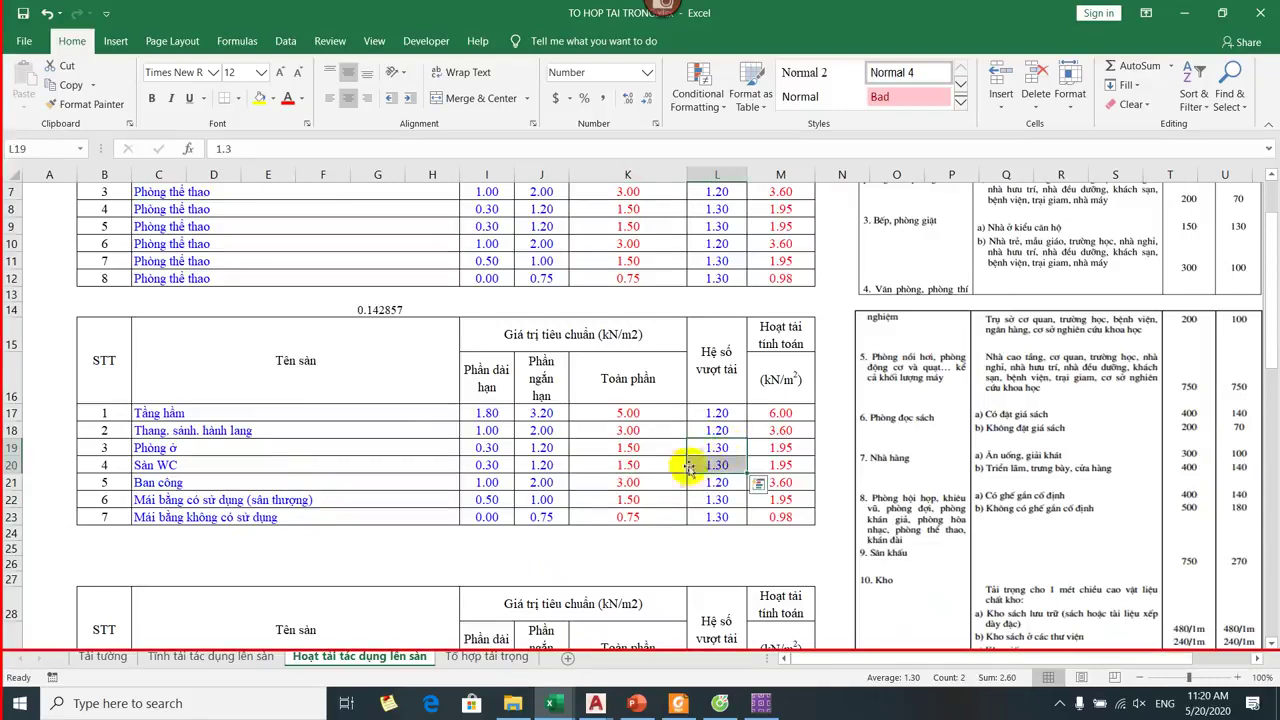
pyautogui.moveTo(792, 447); pyautogui.dragTo(794, 465)
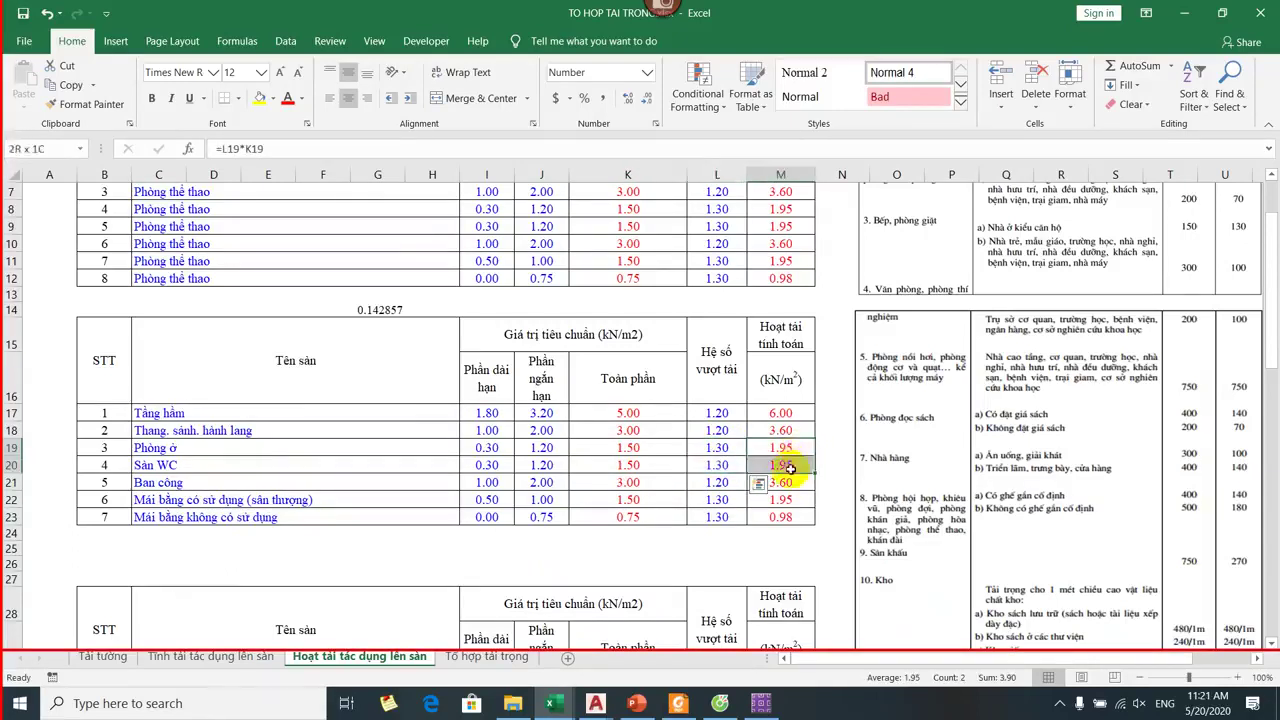